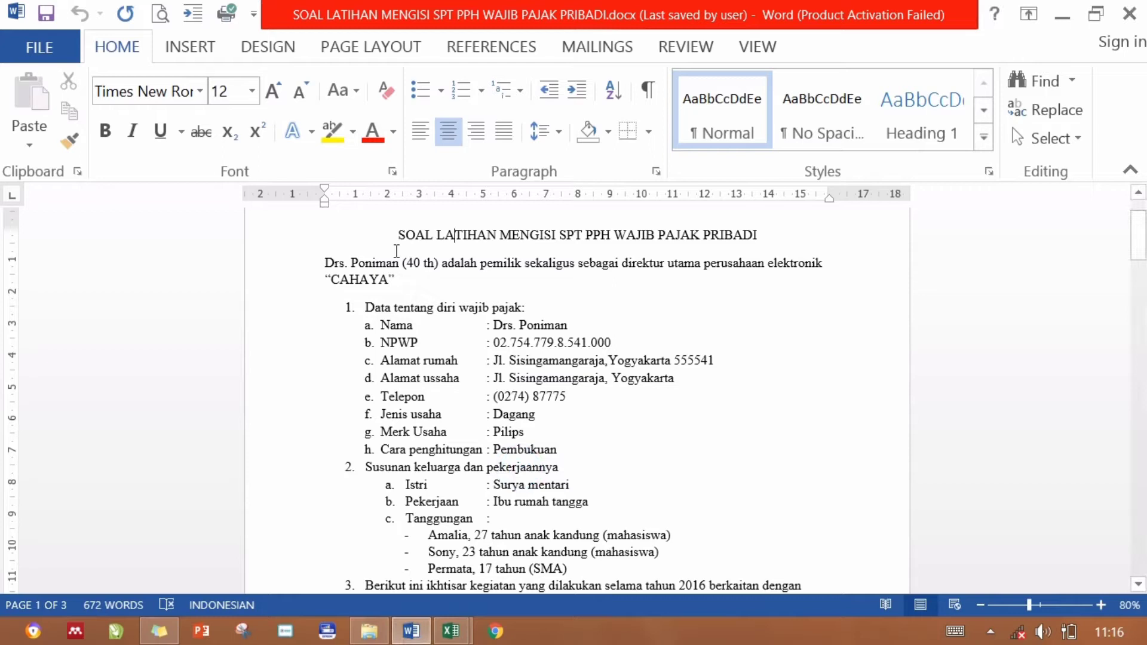
Read through the tax exercise document, covering the taxpayer data, dependants, income and operating expenses, and the additional notes on page 2.
left_click_drag(1140, 227, 1139, 263)
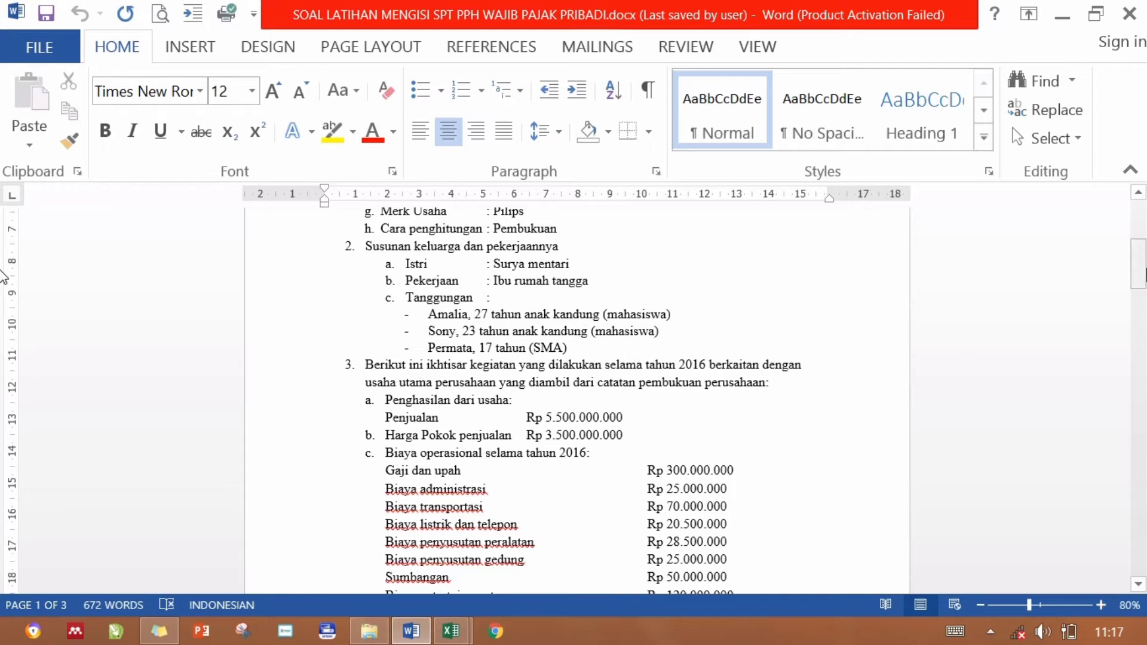
left_click_drag(1138, 263, 1138, 222)
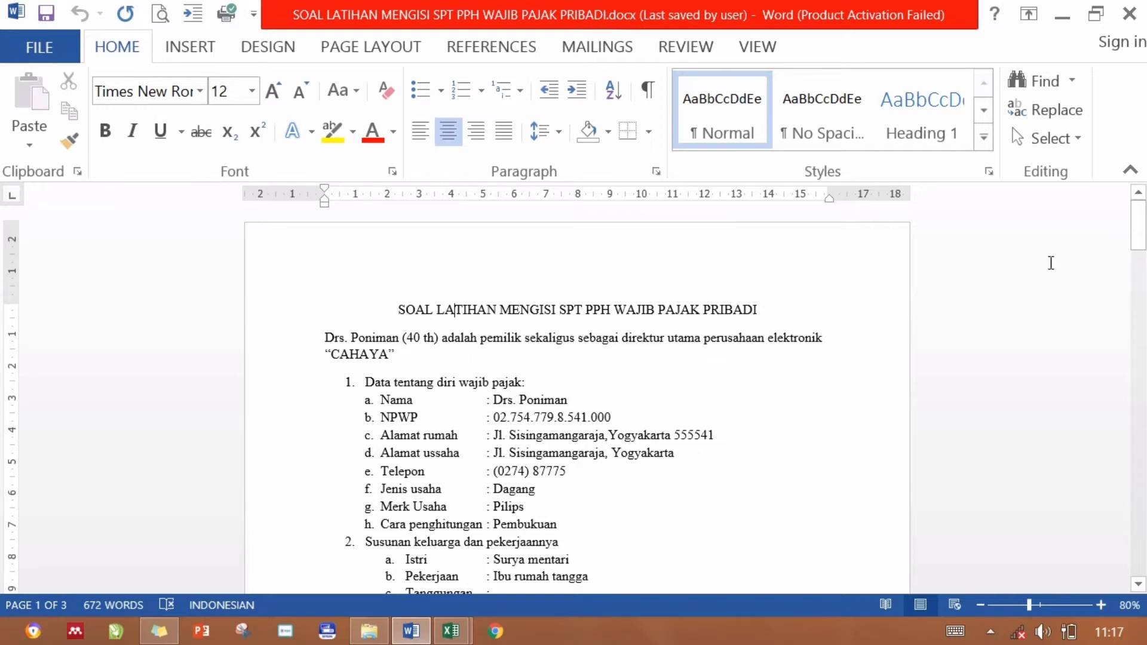
left_click_drag(1142, 230, 1135, 337)
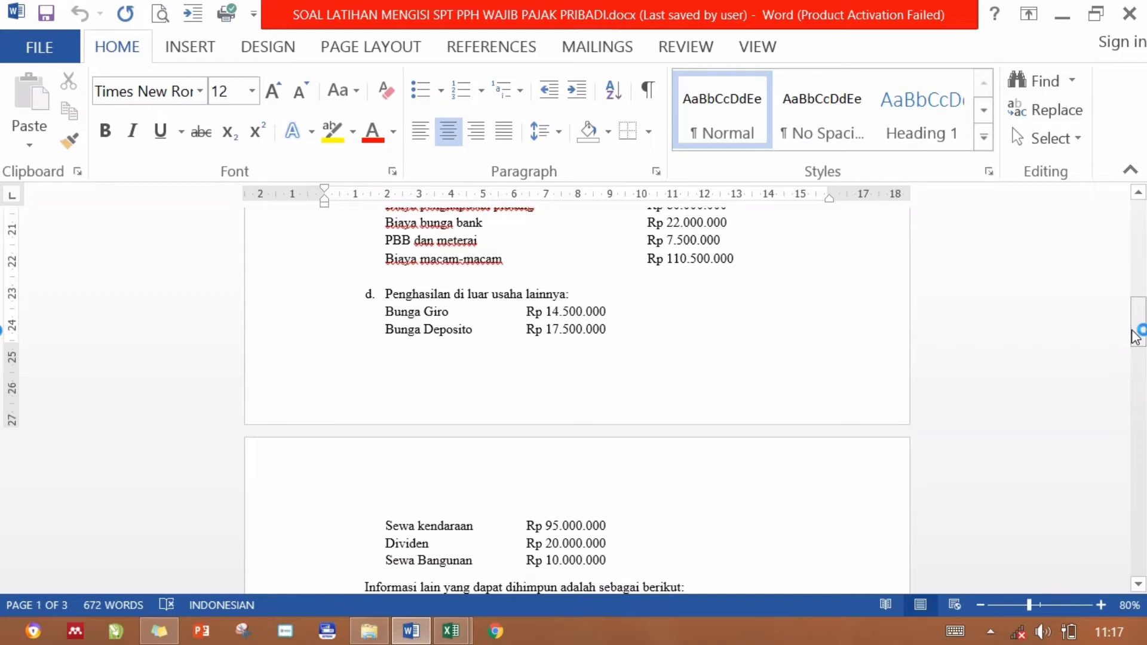
left_click_drag(1135, 325, 1133, 296)
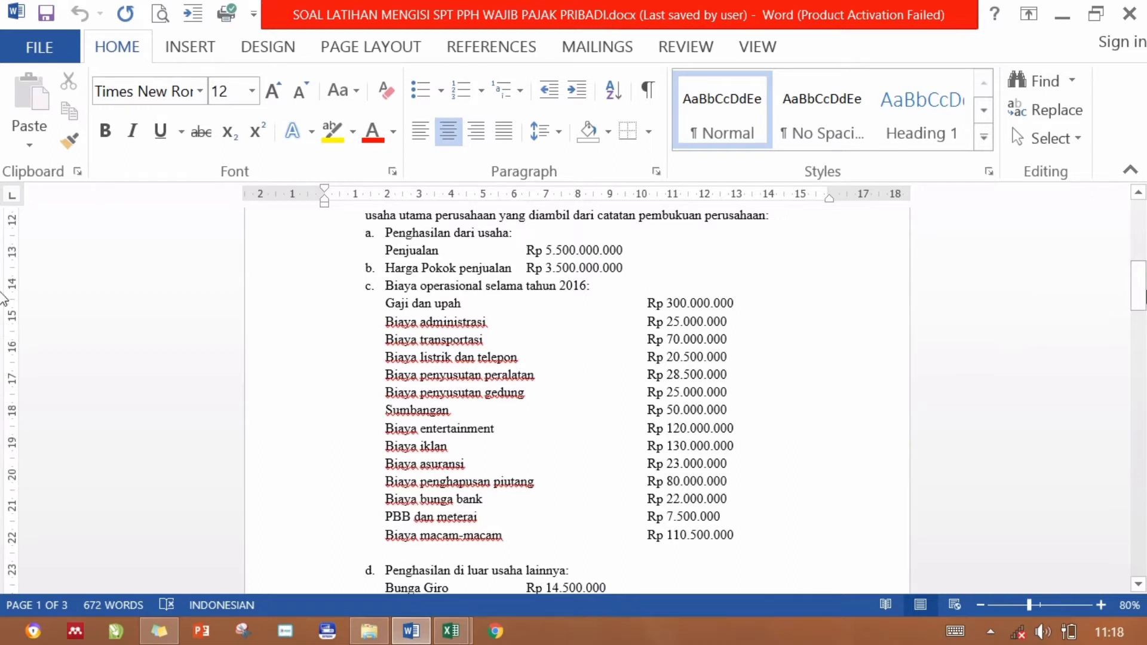
left_click_drag(1143, 295, 1144, 278)
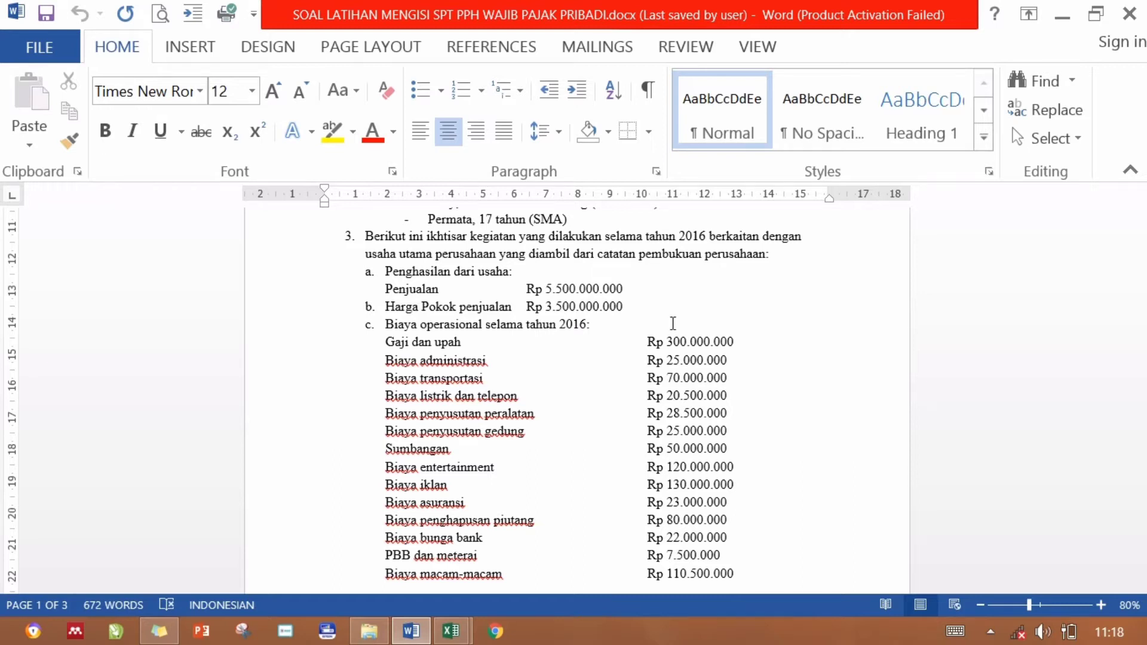
left_click_drag(1140, 300, 1139, 375)
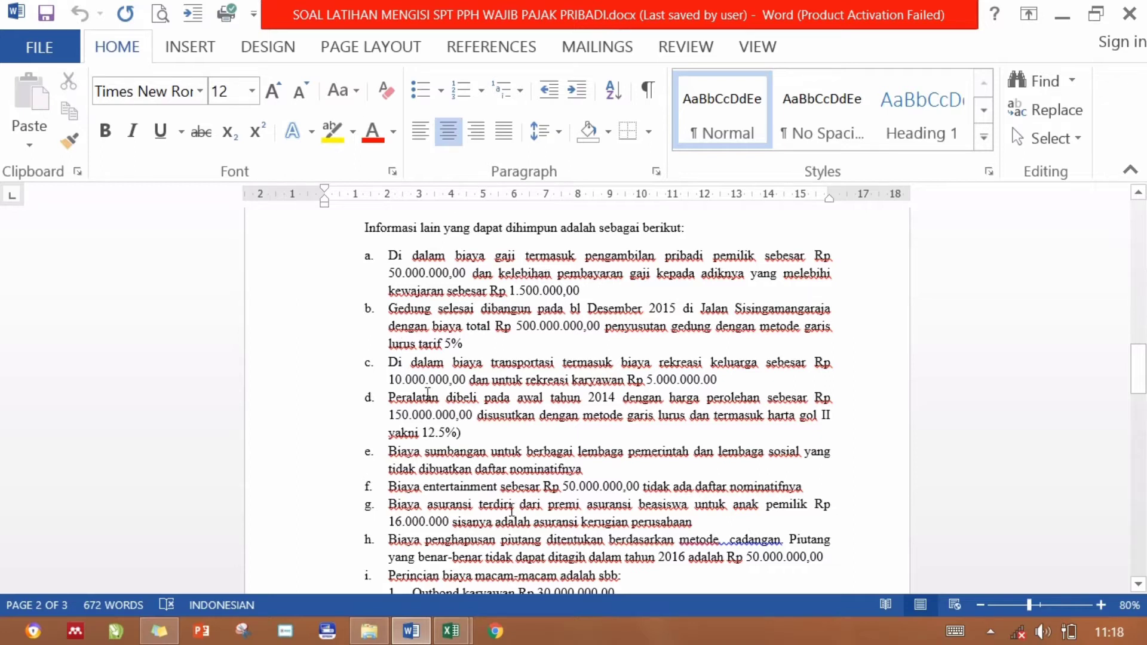
left_click_drag(1138, 369, 1138, 372)
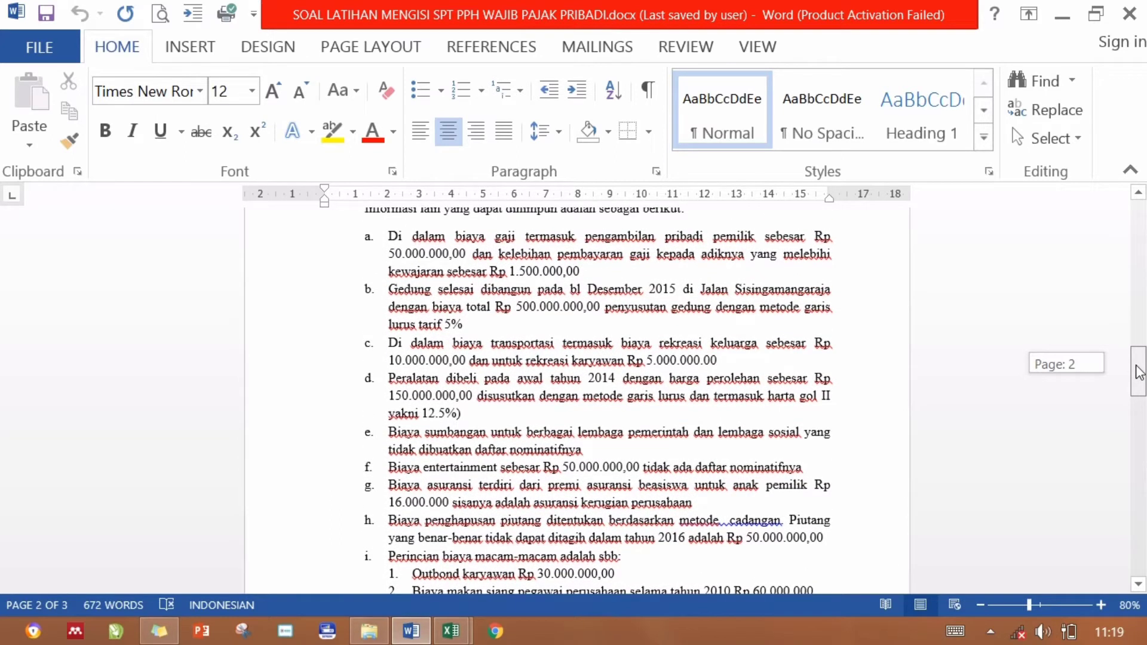
left_click_drag(1138, 373, 1138, 375)
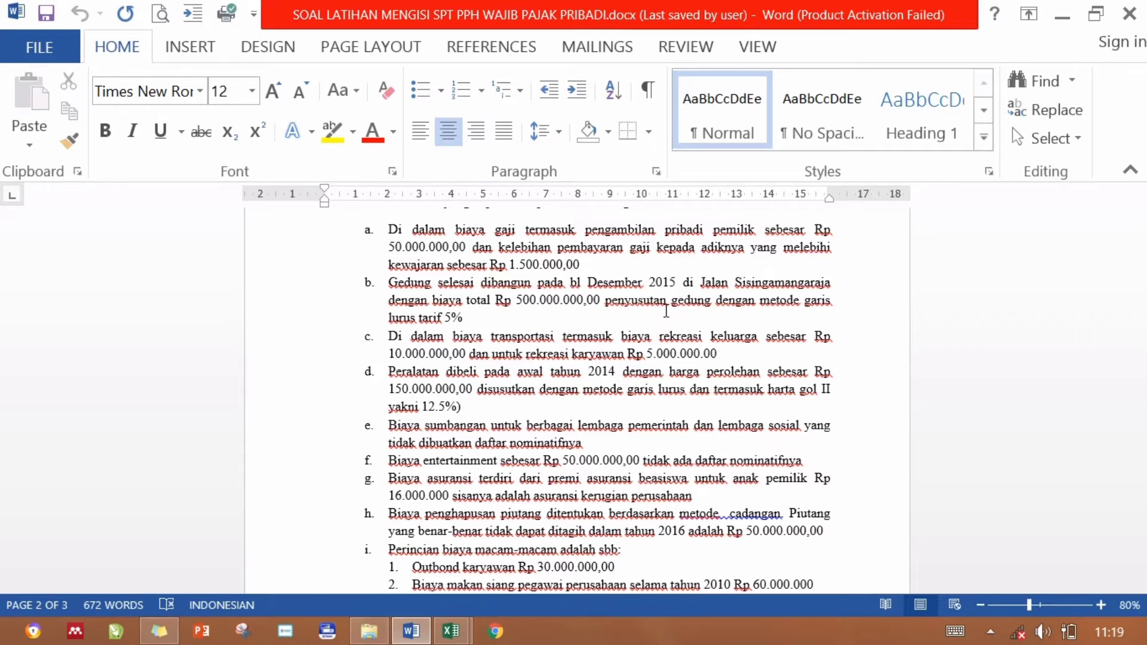
Switch to the LKPD CAHAY.xlsx workbook in Excel and examine the fiscal net profit (Laba Bersih) in cell E38 of the RF sheet.
key("alt+Tab")
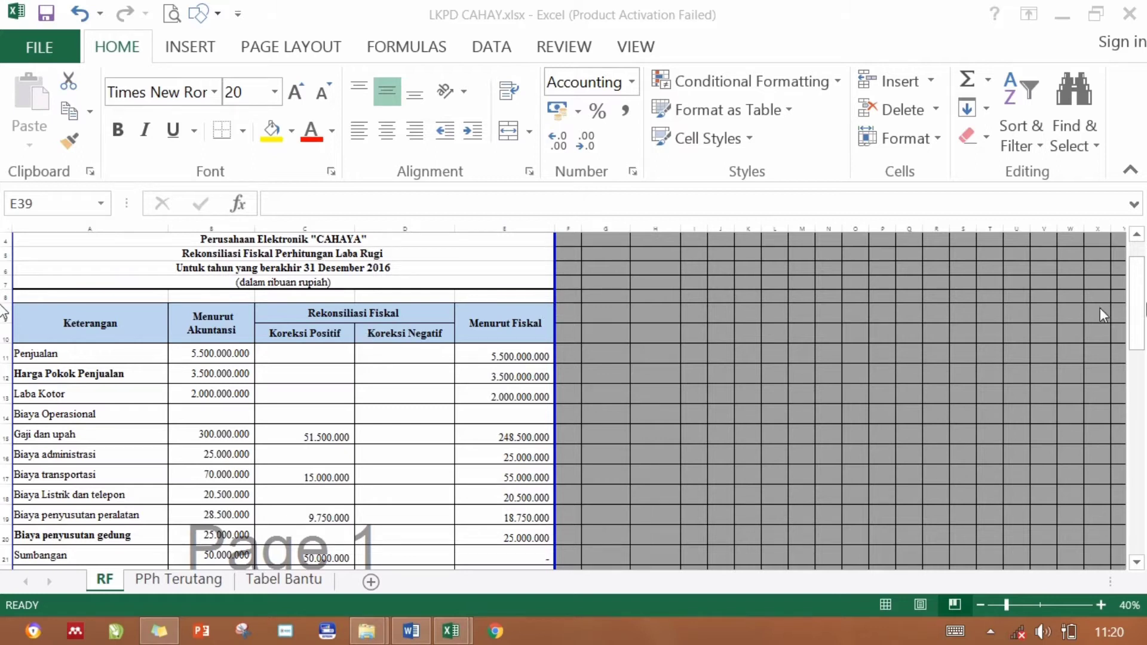
left_click(1142, 305)
left_click_drag(1142, 306, 1134, 406)
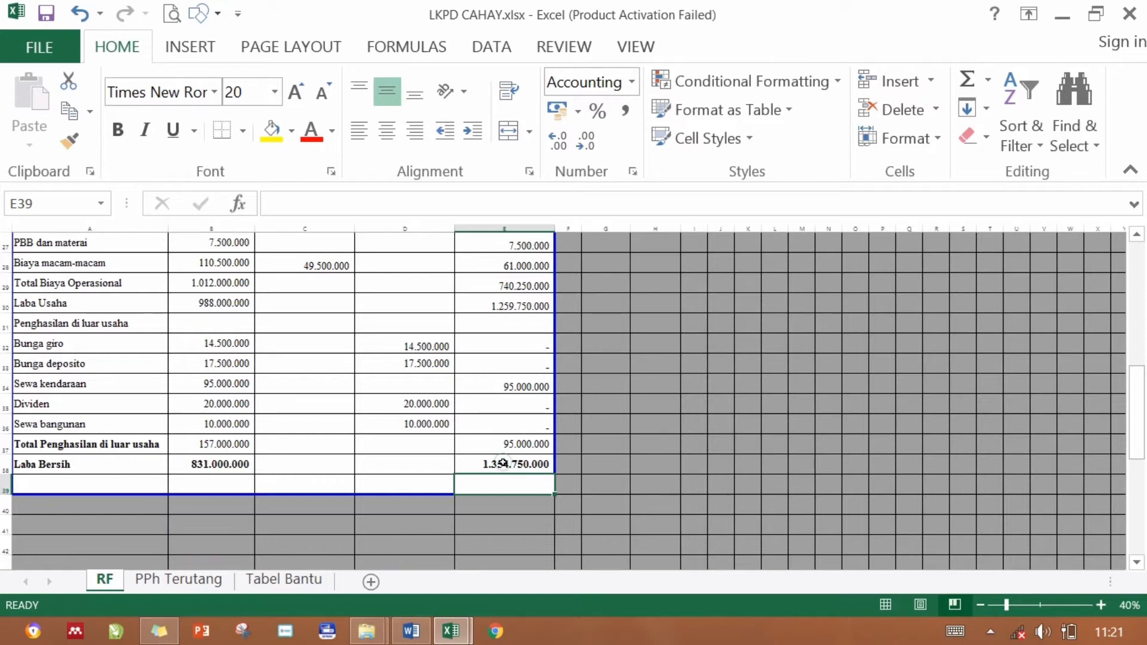
left_click(503, 463)
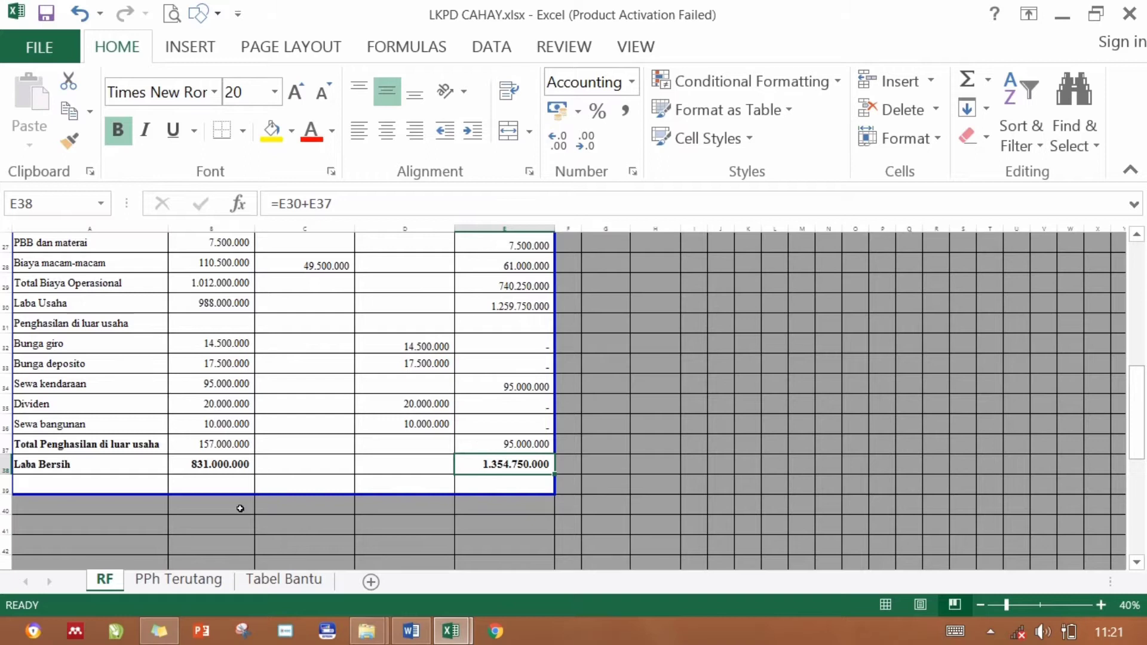
Open the PPh Terutang sheet and examine the 2016 tax calculation heading and the Penghasilan neto fiskal row.
left_click(180, 578)
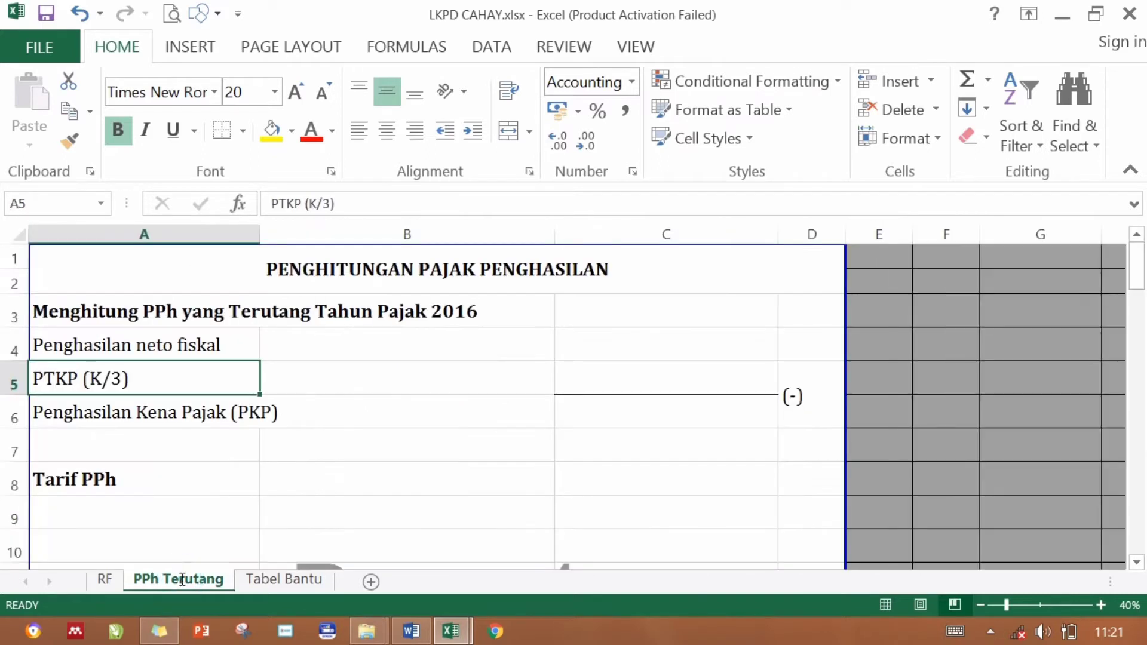
double_click(180, 579)
left_click(322, 310)
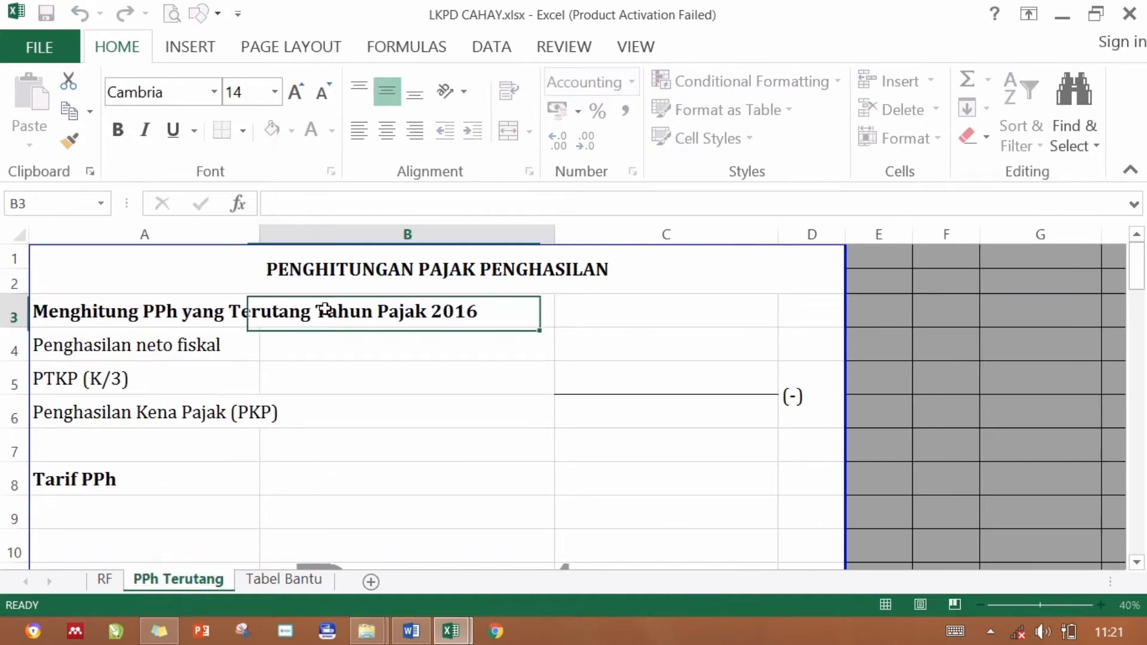
left_click(109, 310)
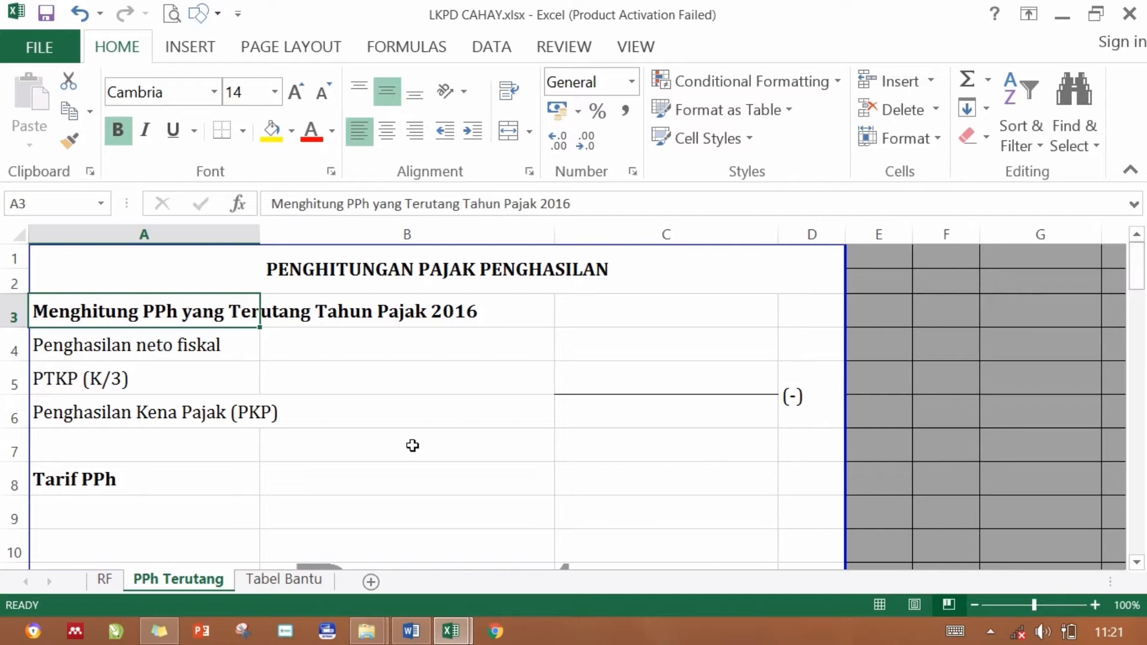
left_click(136, 339)
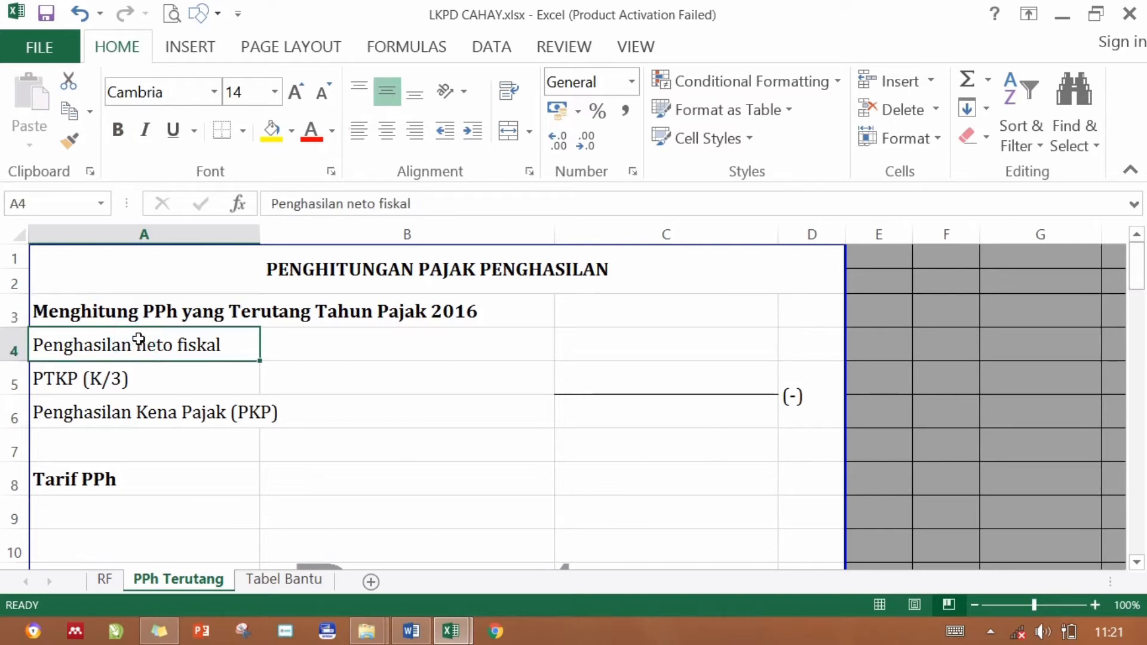
left_click(616, 339)
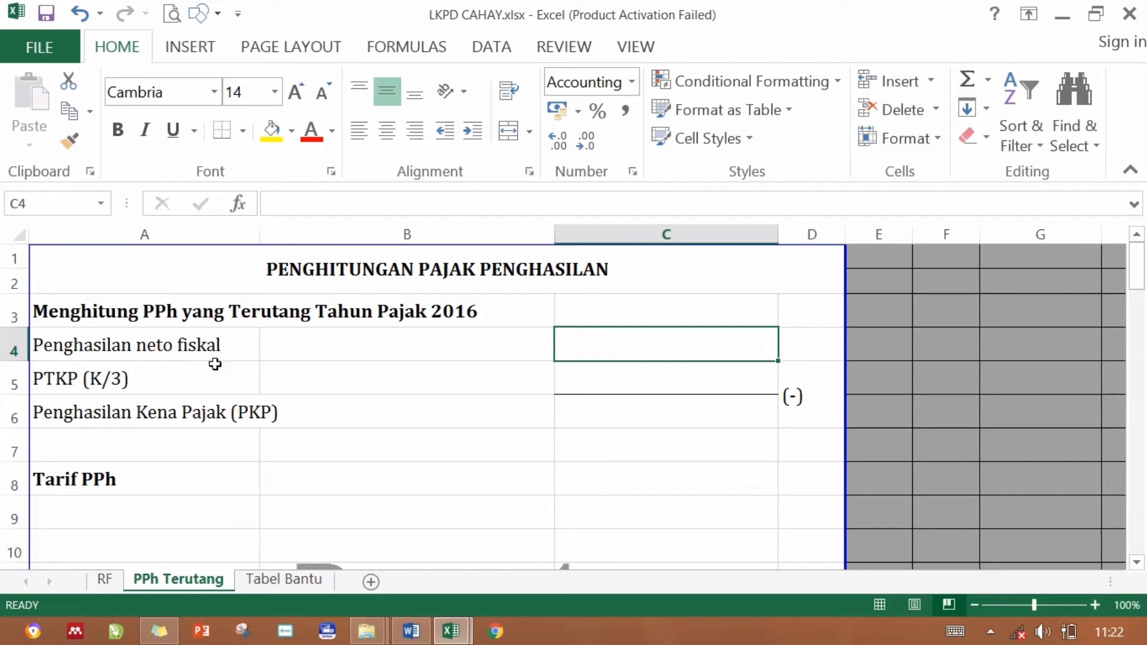
Review how the Penghasilan neto fiskal, PTKP (K/3) and Penghasilan Kena Pajak rows relate in the PPh Terutang calculation.
left_click(166, 375)
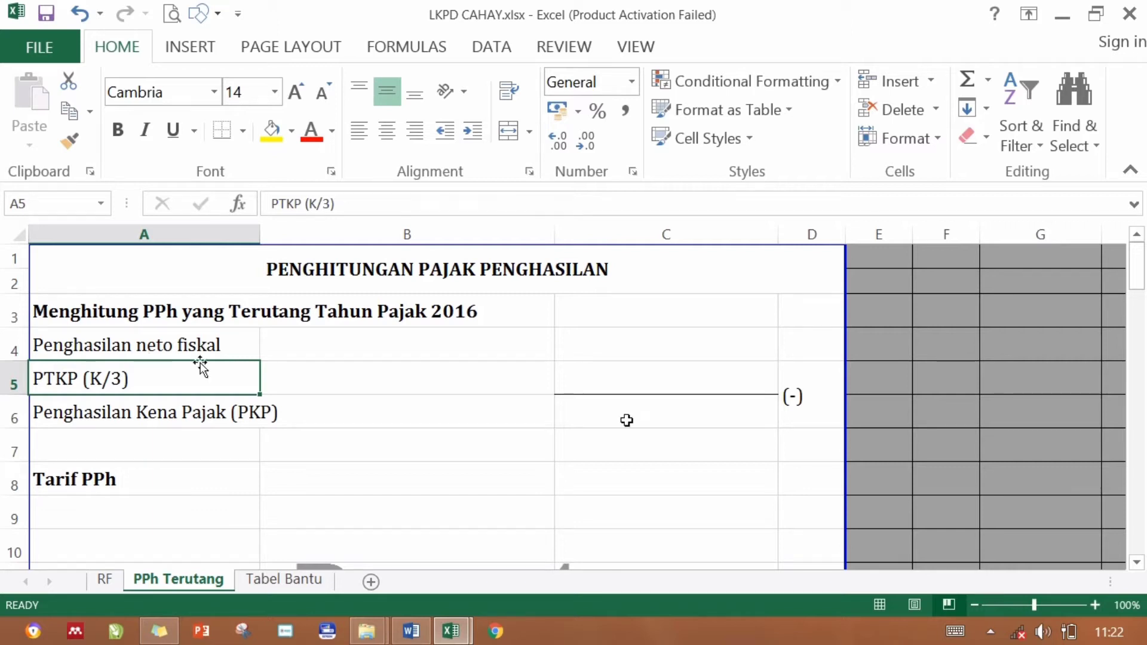
left_click(600, 356)
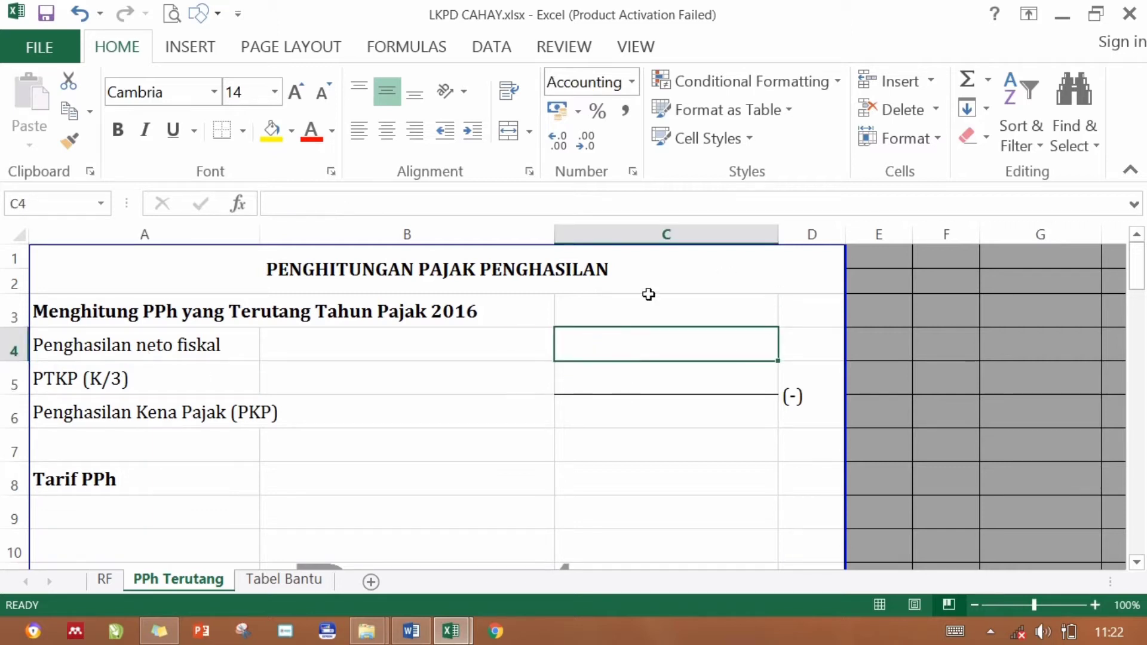
left_click(127, 379)
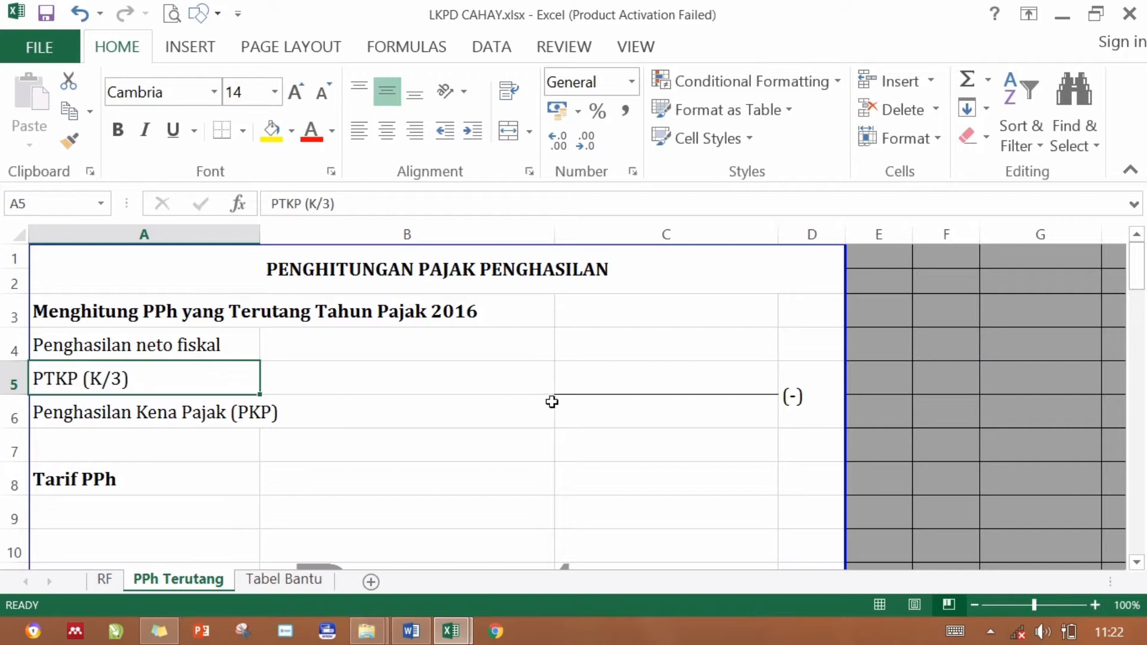
left_click(657, 411)
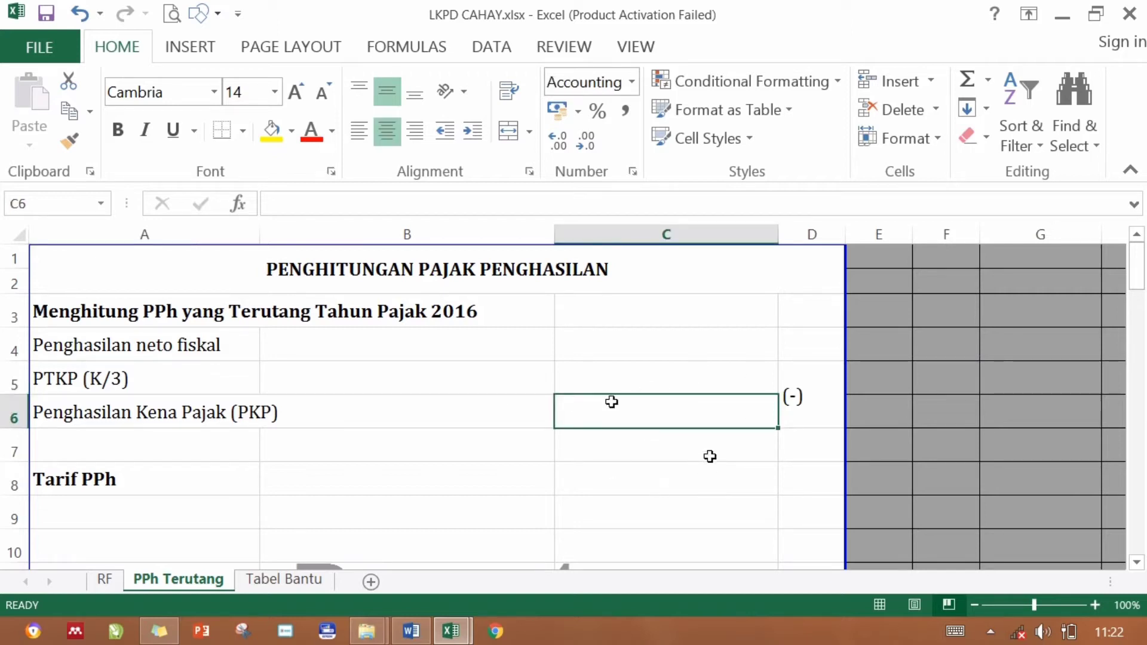
left_click(648, 337)
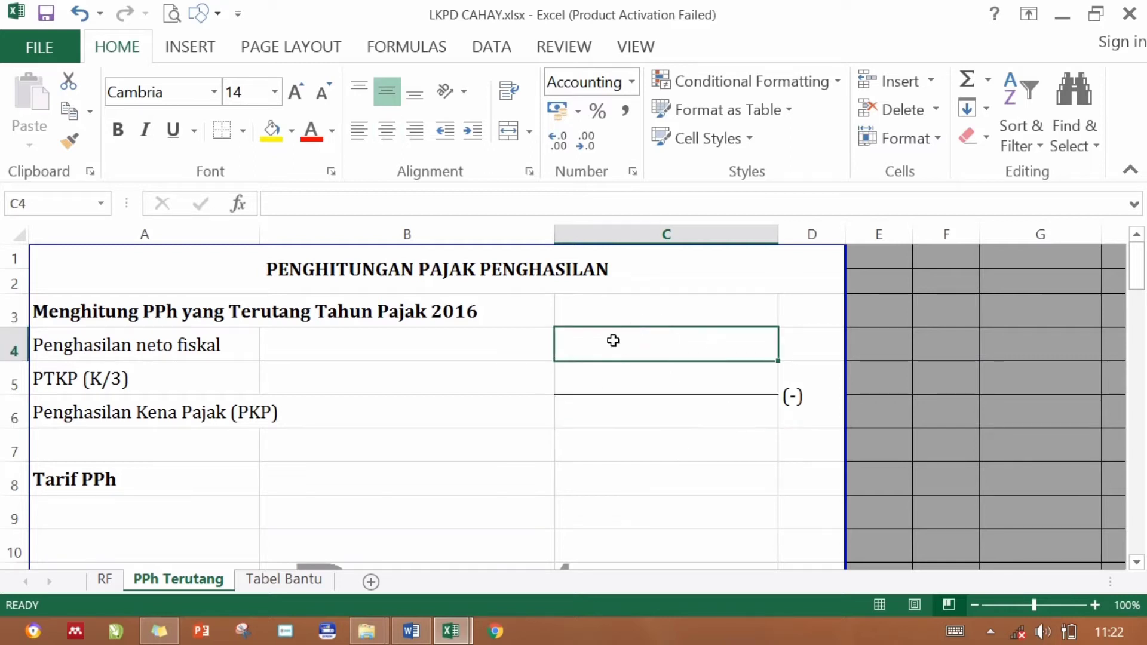
left_click(98, 387)
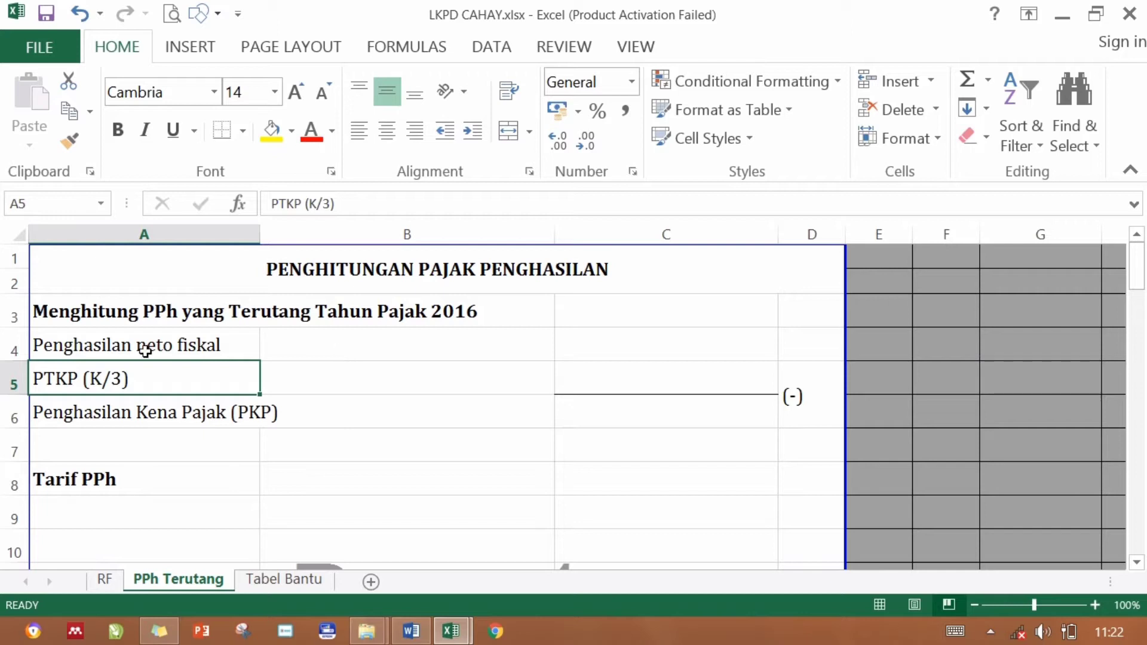
left_click(104, 422)
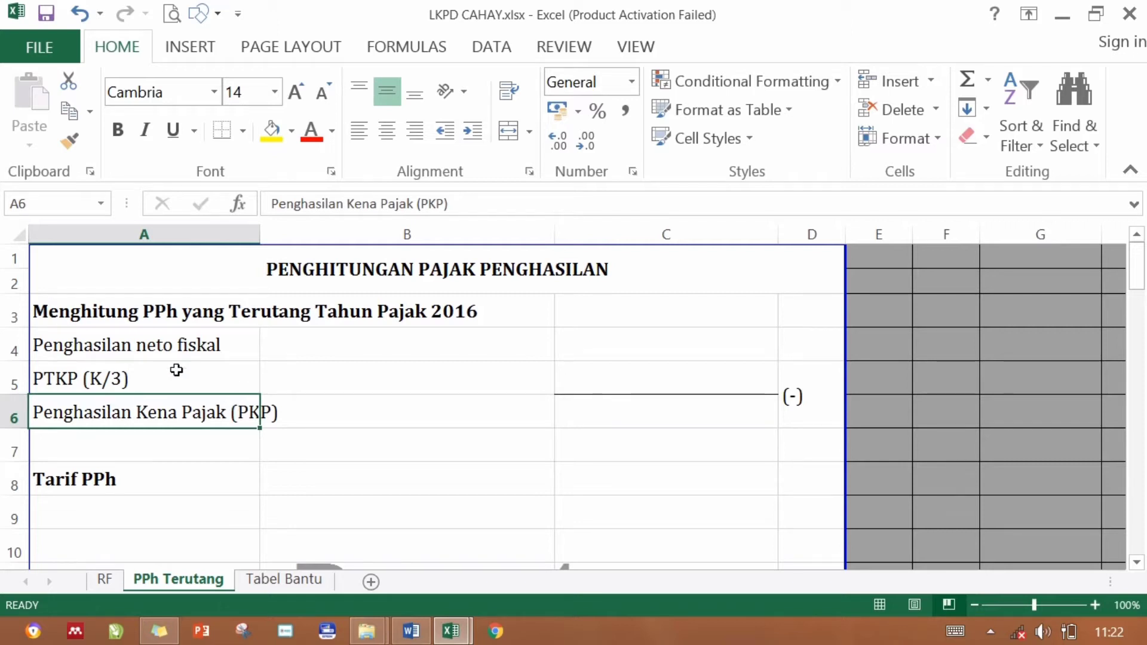
left_click(587, 355)
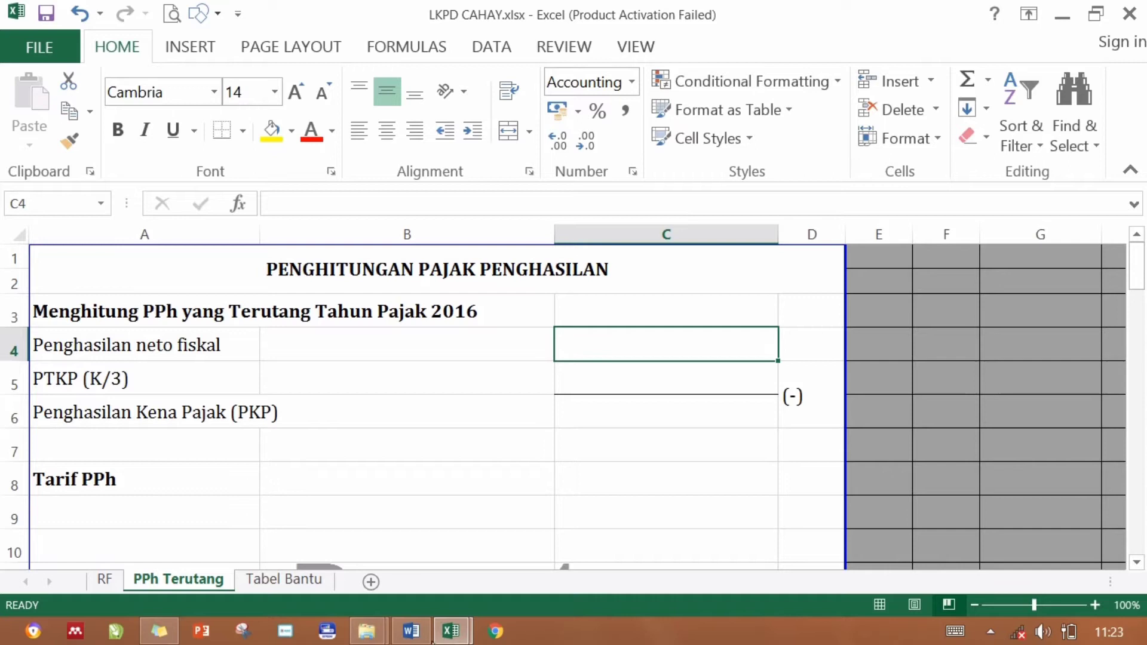
Check the taxpayer's family and dependants in the Word exercise document, and return to the PTKP (K/3) row in Excel.
left_click(411, 631)
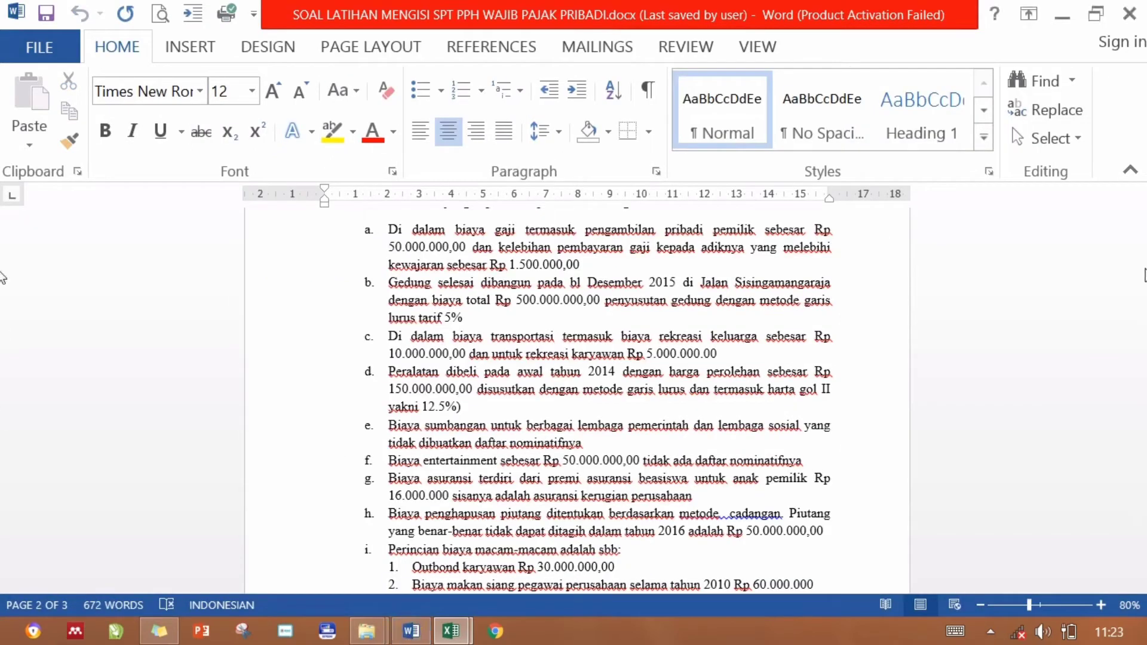
left_click_drag(1137, 371, 1127, 281)
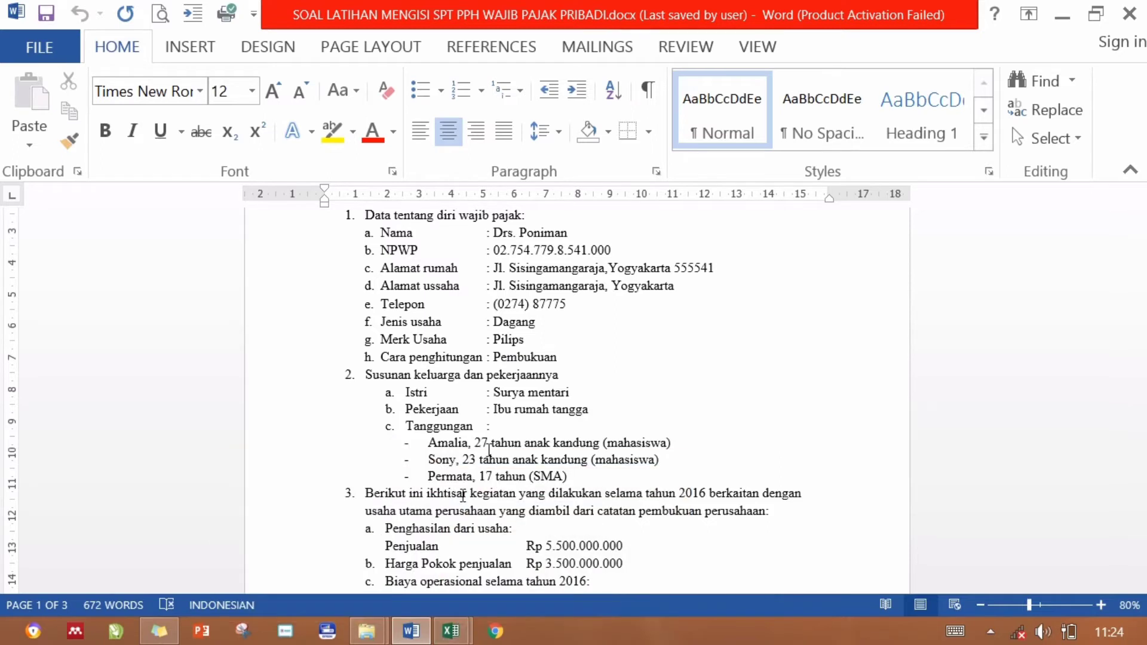
left_click(413, 637)
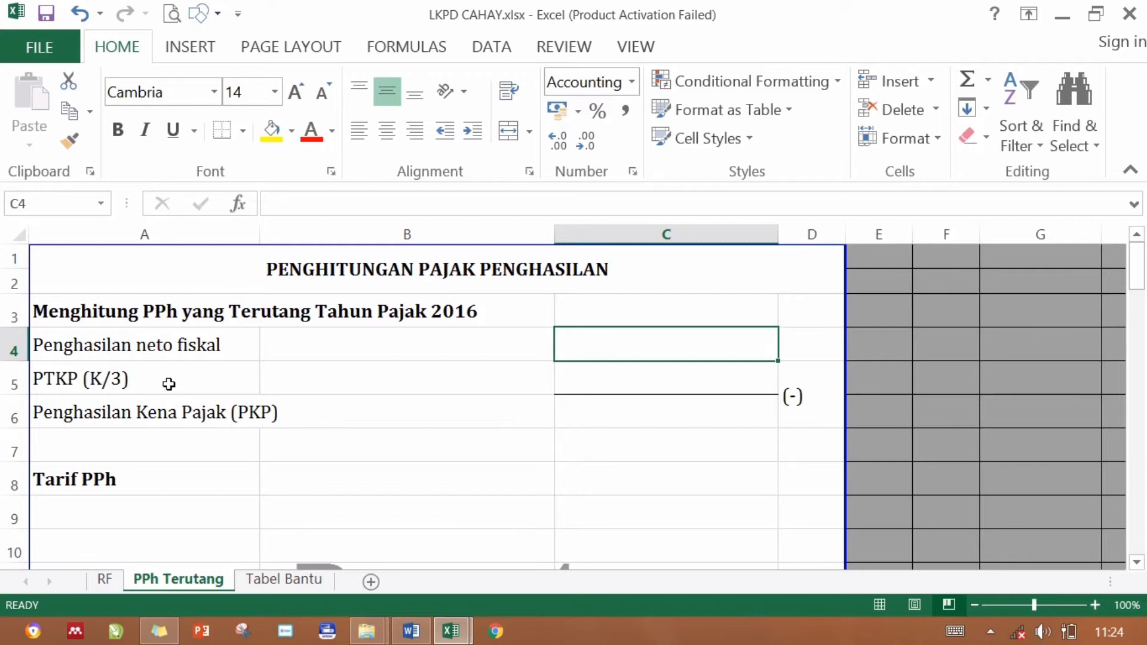
left_click(588, 363)
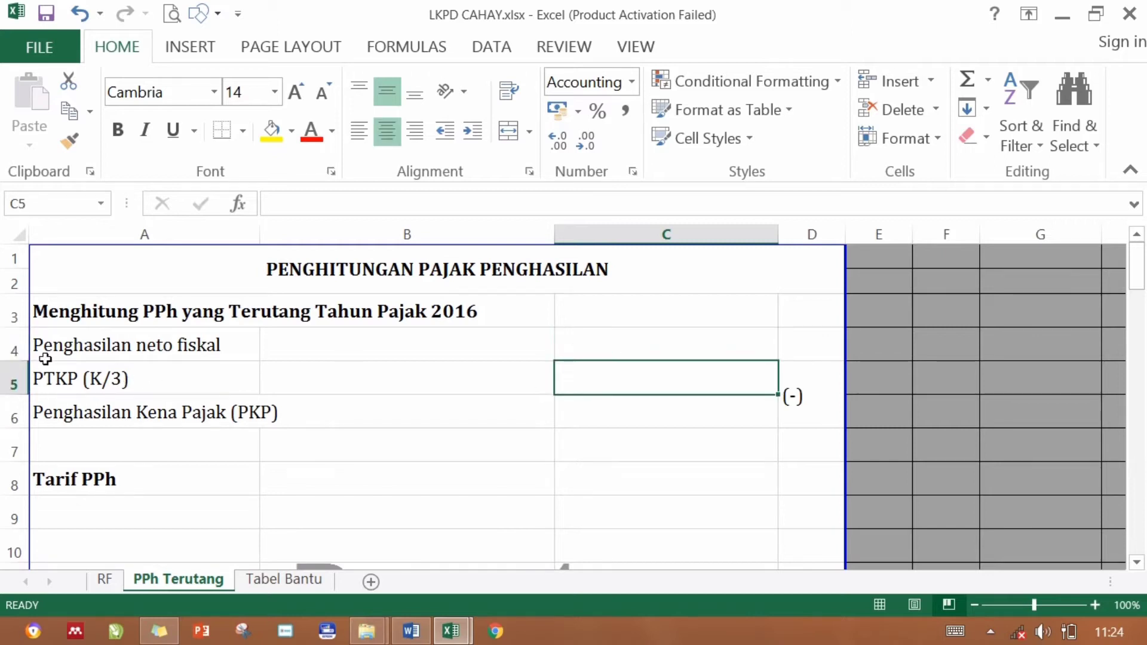
left_click(128, 376)
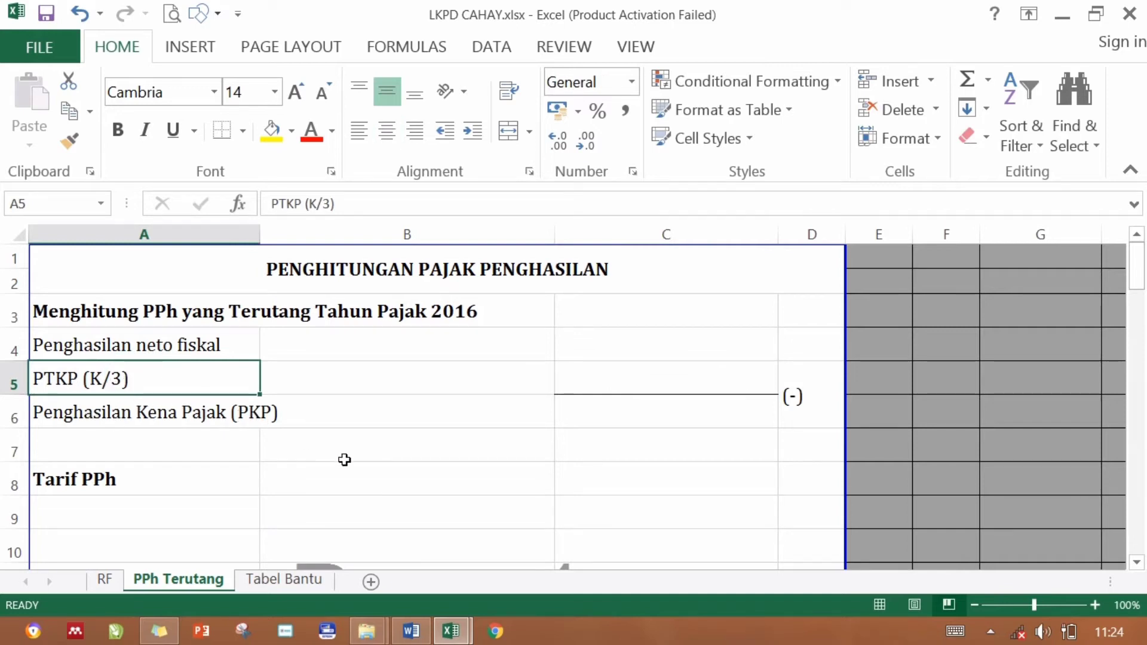
Switch to the Materi Perhitungan PPh 21.xlsx workbook and look up code K/3 for WP Kawin with 3 Tanggungan in the PTKP 2016 table.
left_click(452, 631)
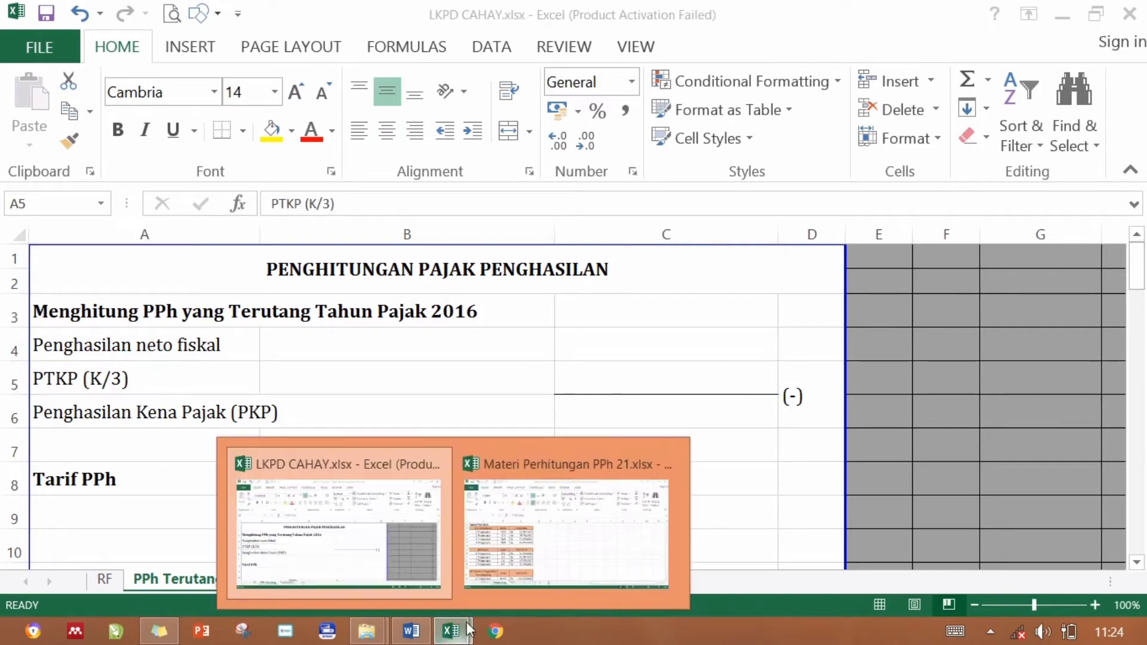
left_click(543, 547)
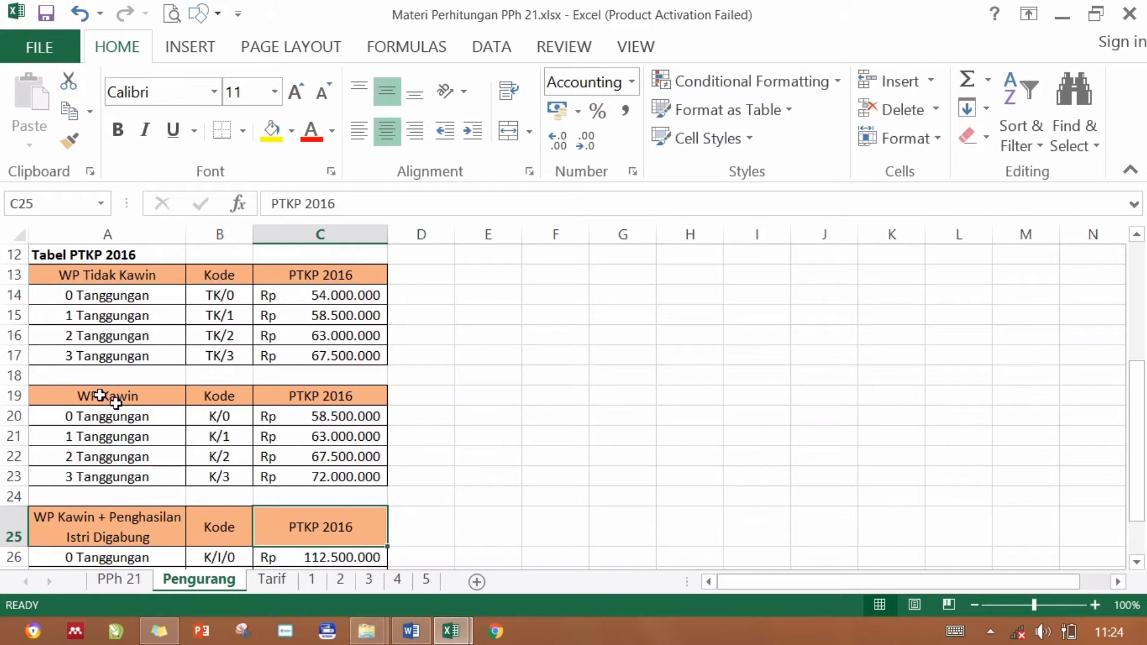
left_click(222, 475)
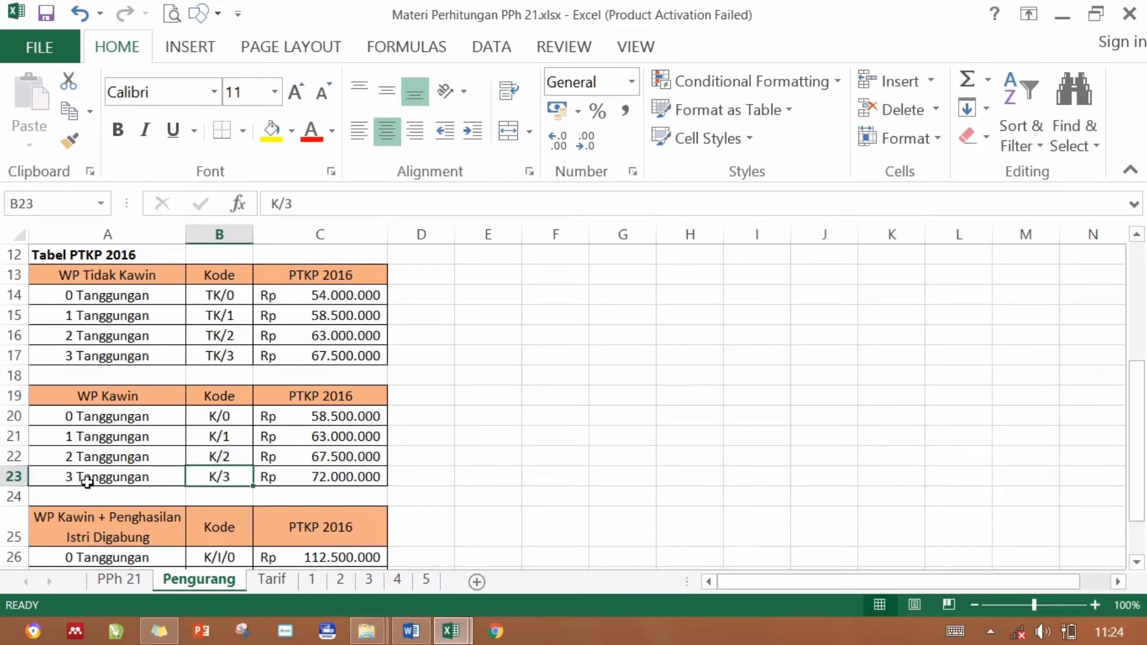
left_click(74, 399)
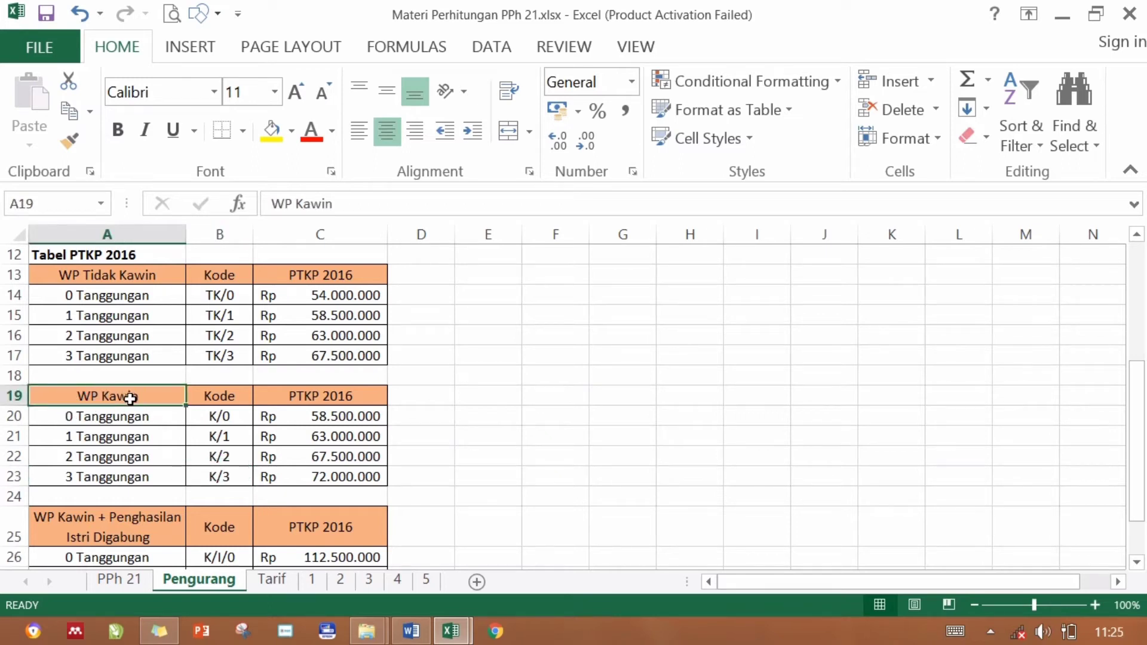
left_click(136, 477)
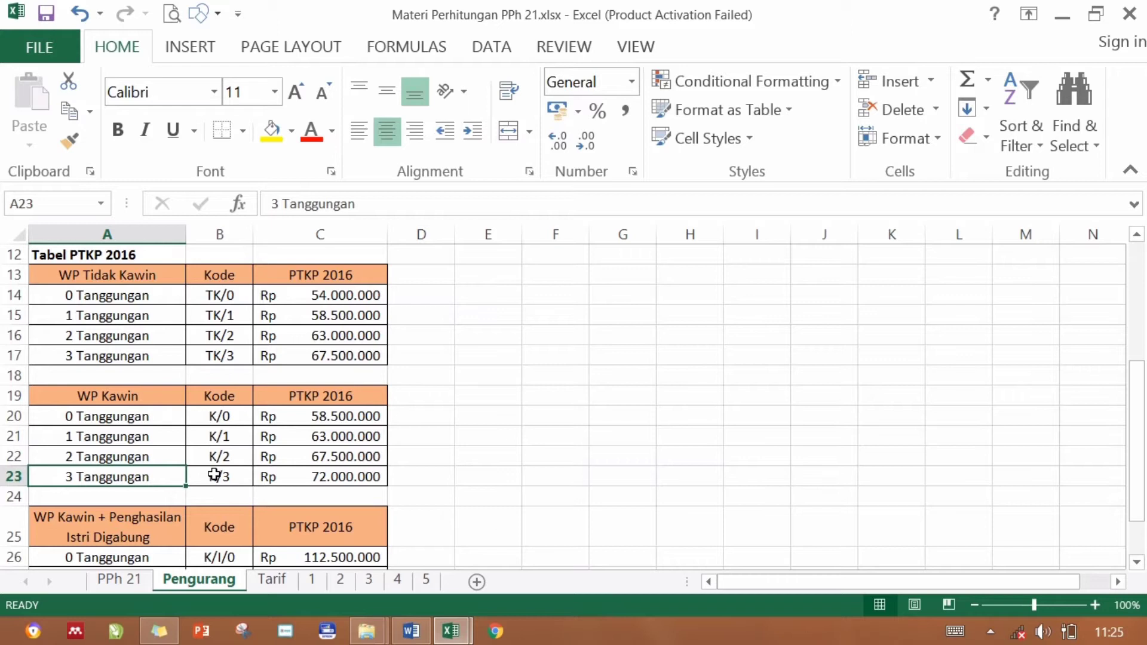
left_click(235, 477)
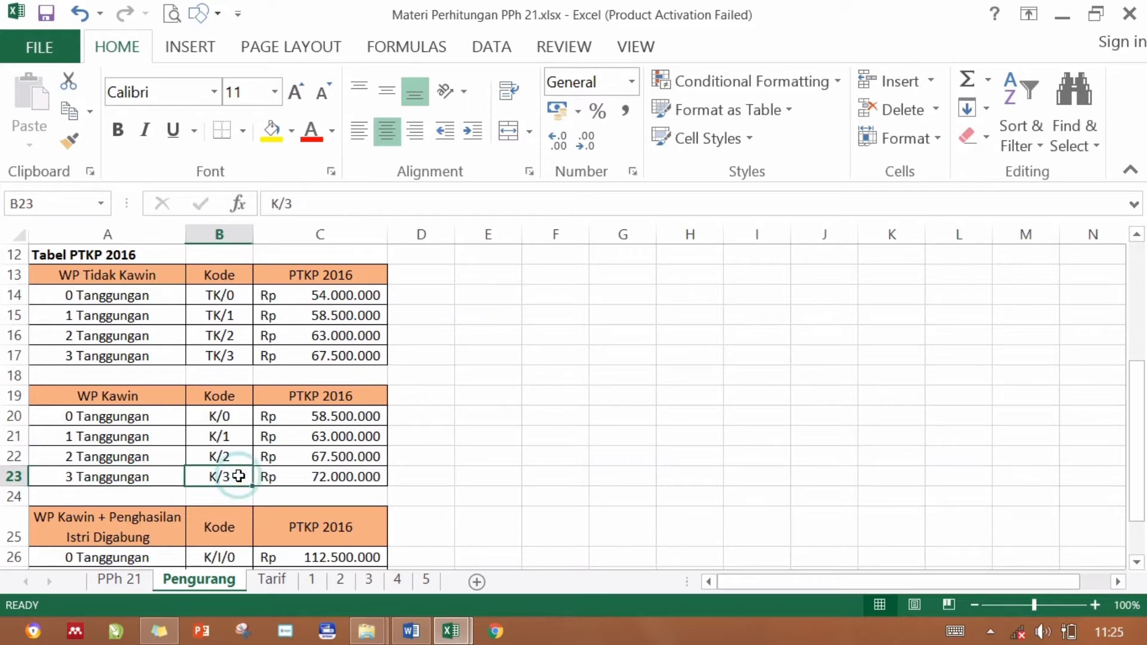
Check the PTKP 2016 amount for code K/3, and return to the PTKP (K/3) row in LKPD CAHAY.xlsx.
left_click(290, 476)
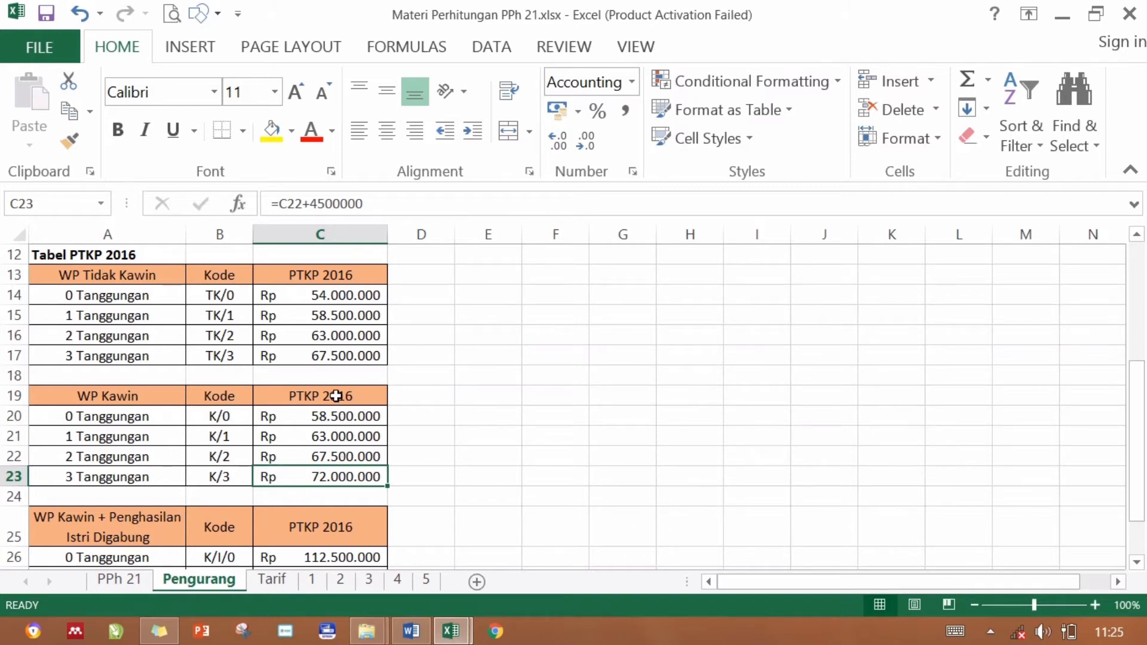
mouse_move(449, 631)
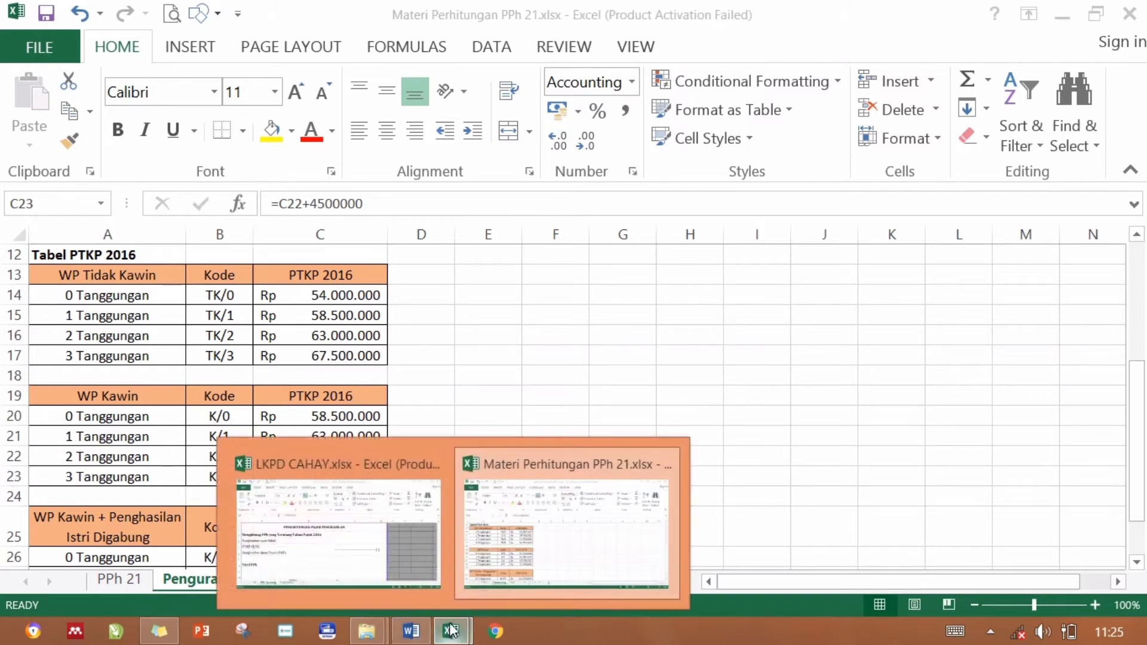
left_click(387, 409)
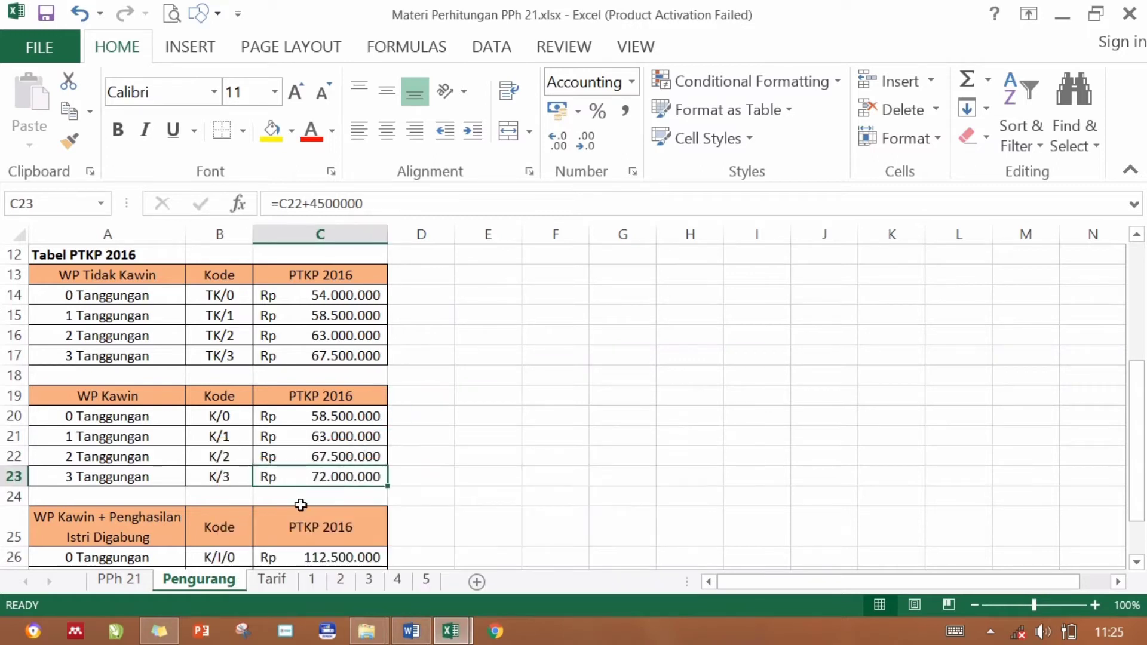
mouse_move(450, 636)
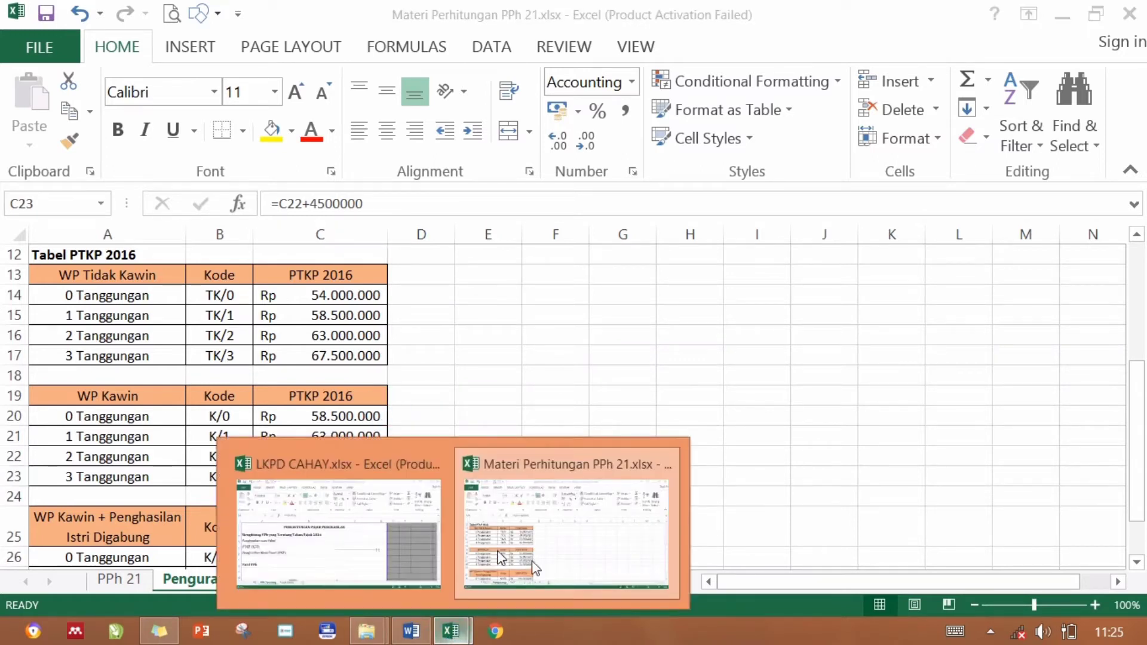
left_click(379, 540)
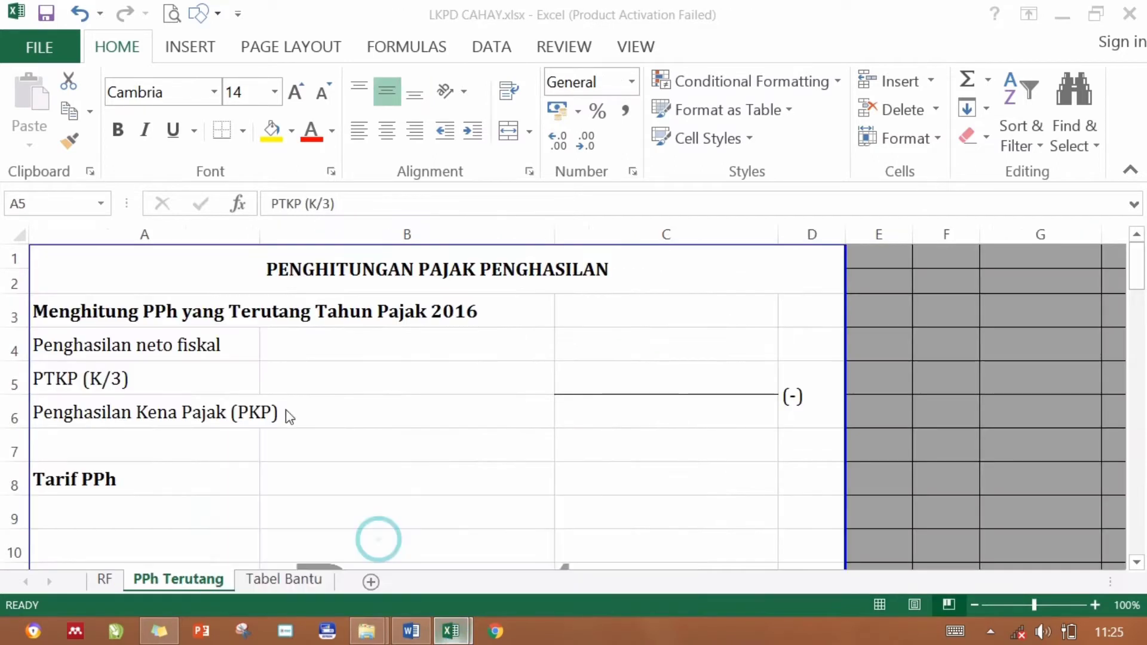
left_click(682, 376)
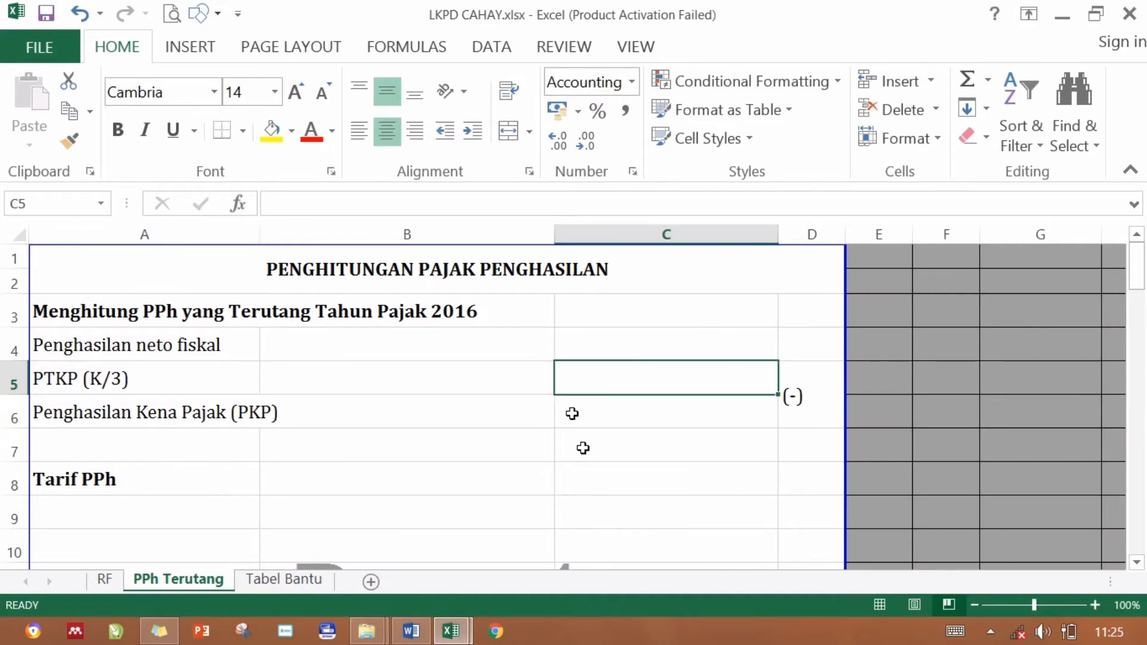
Try to fill Penghasilan neto fiskal in C4 with the RF sheet's fiscal Laba Bersih (E38) multiplied by 1000, and recheck the RF sheet.
left_click(621, 335)
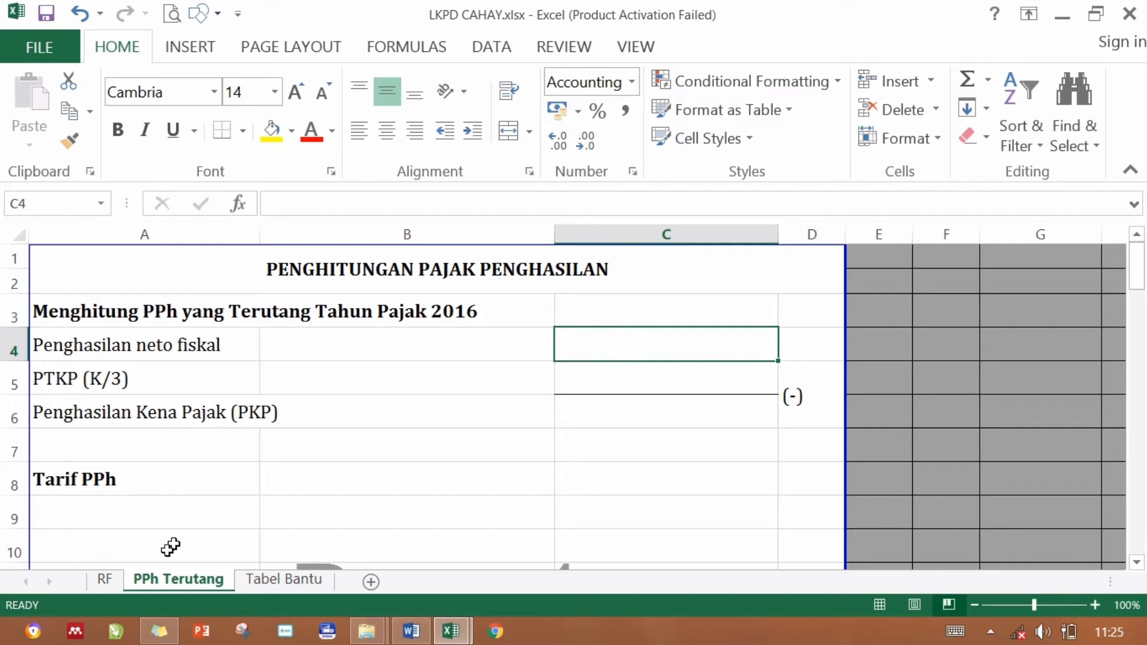
type("=")
left_click(94, 585)
left_click(473, 468)
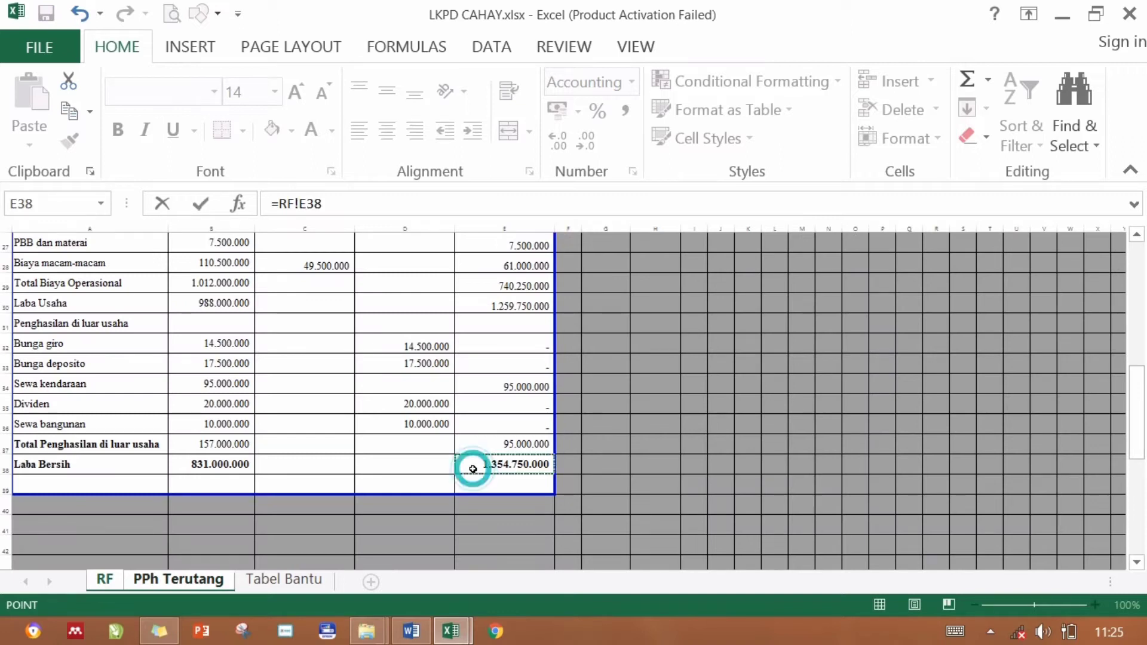
type("*")
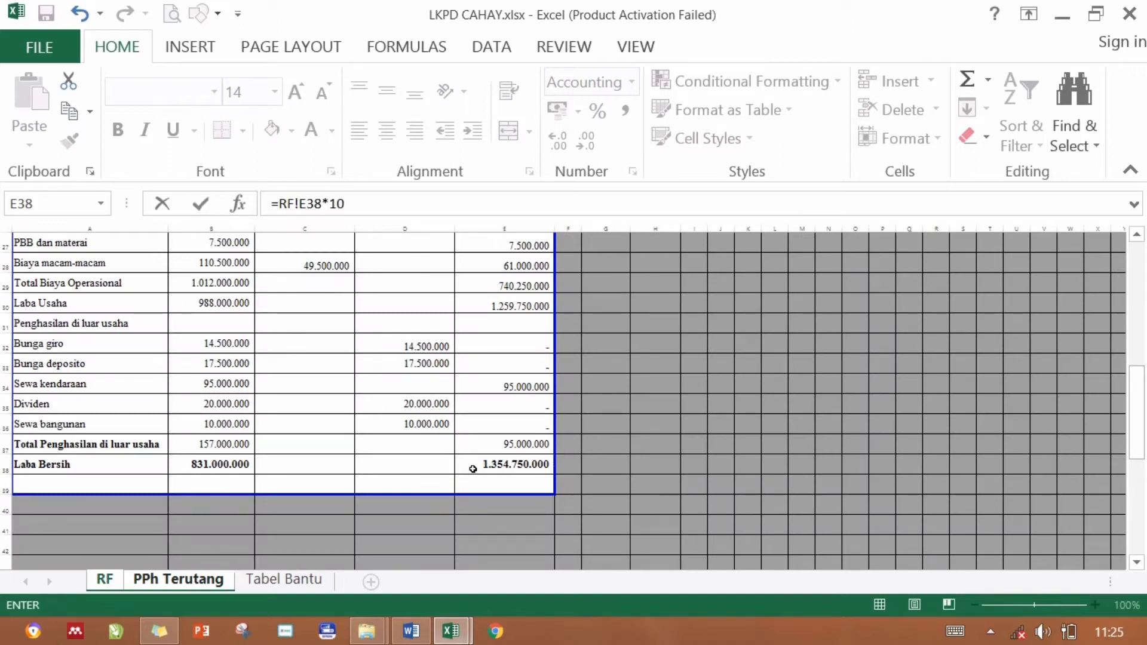
type("1000")
key("Return")
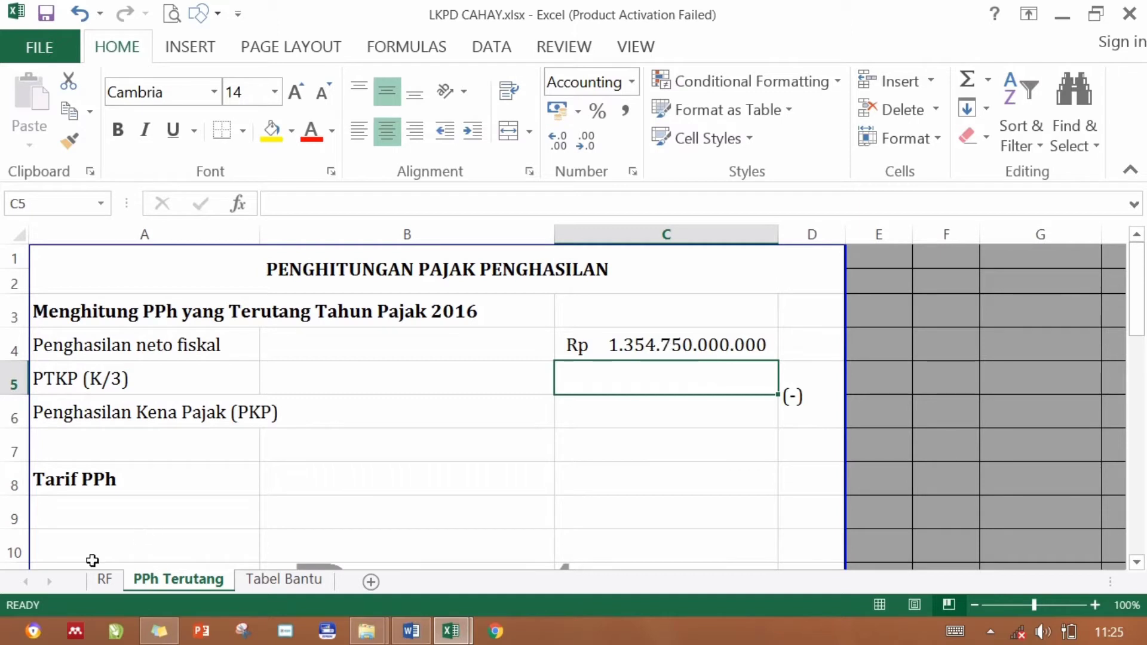
left_click(103, 579)
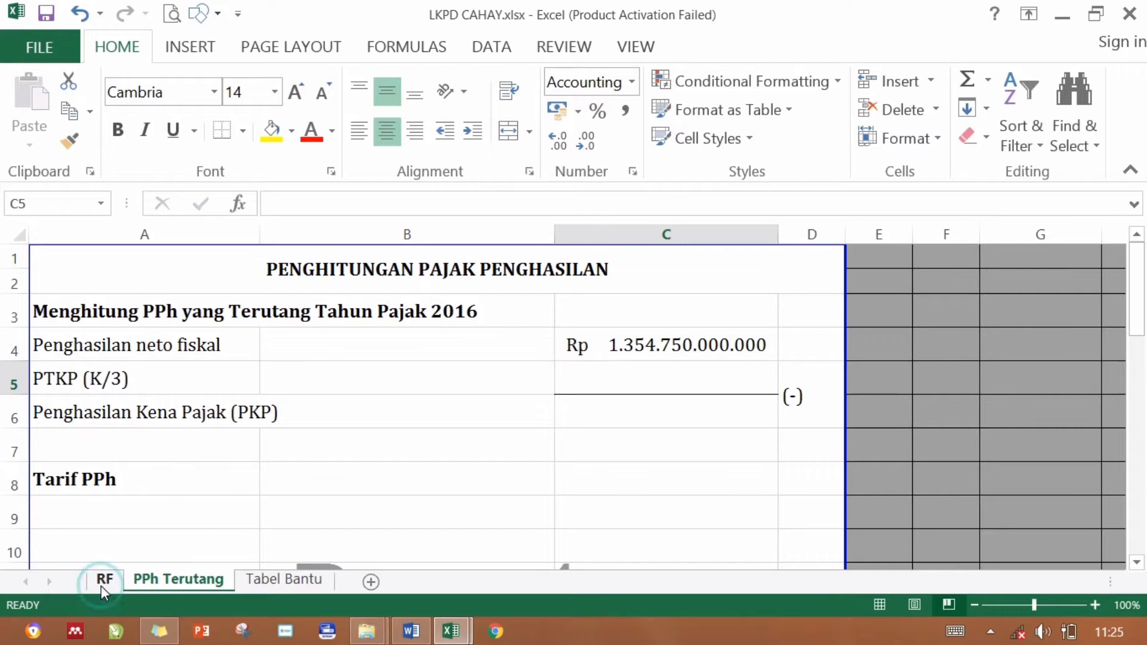
left_click(192, 579)
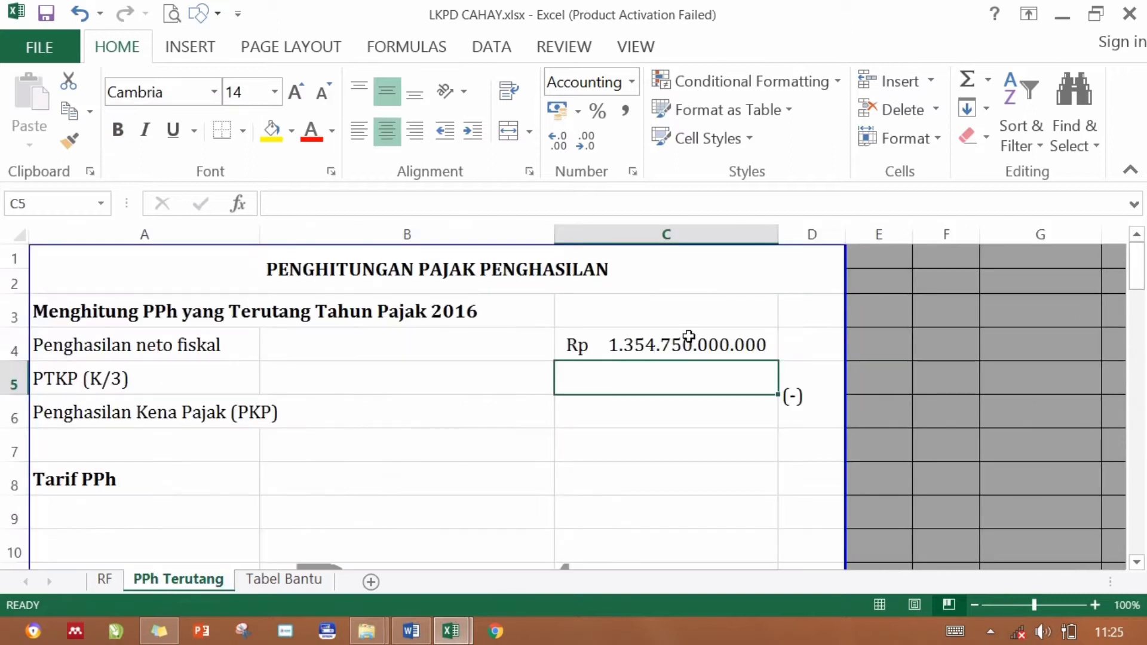
Link Penghasilan neto fiskal in C4 directly to the fiscal Laba Bersih in cell E38 of the RF sheet.
left_click(688, 336)
type("=")
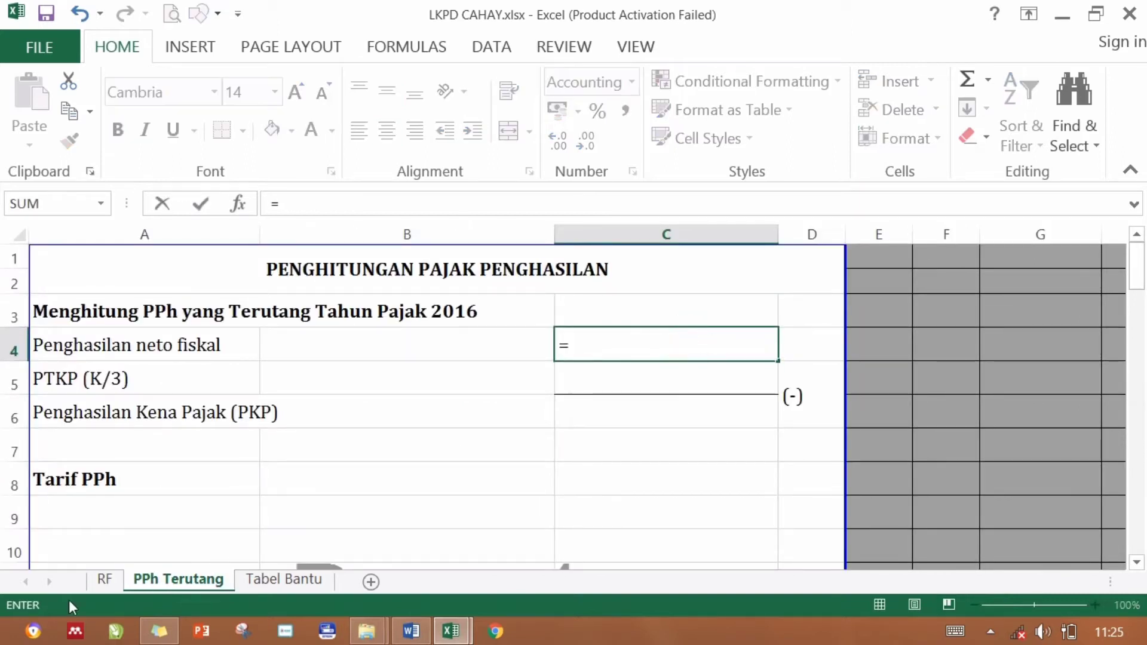
left_click(105, 579)
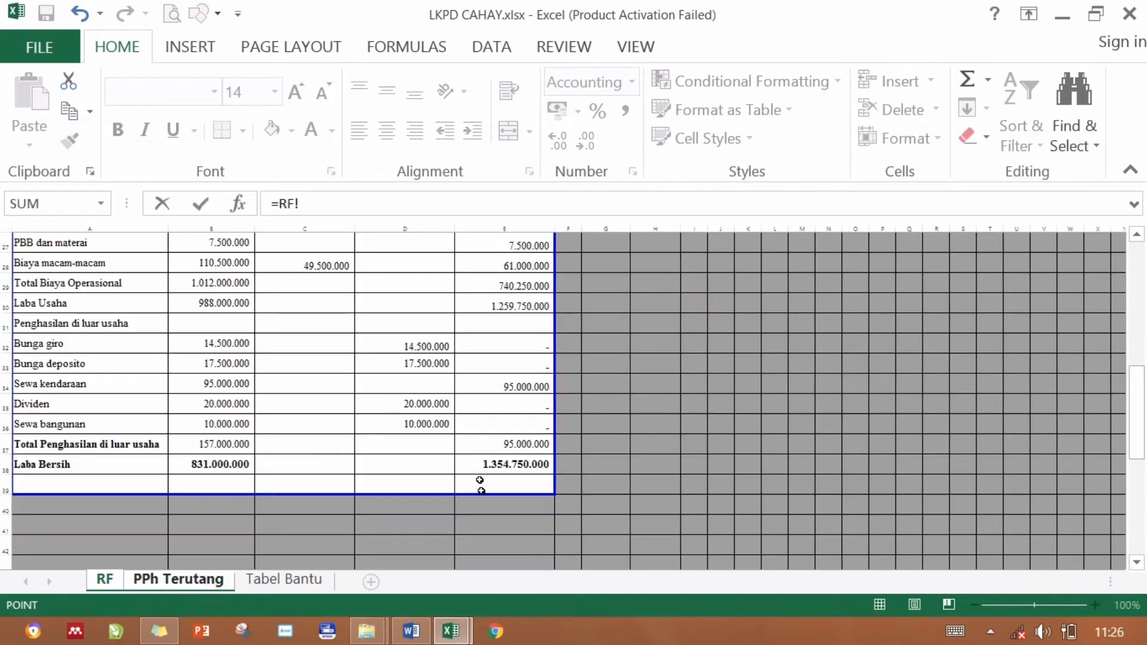
left_click(477, 468)
key("Return")
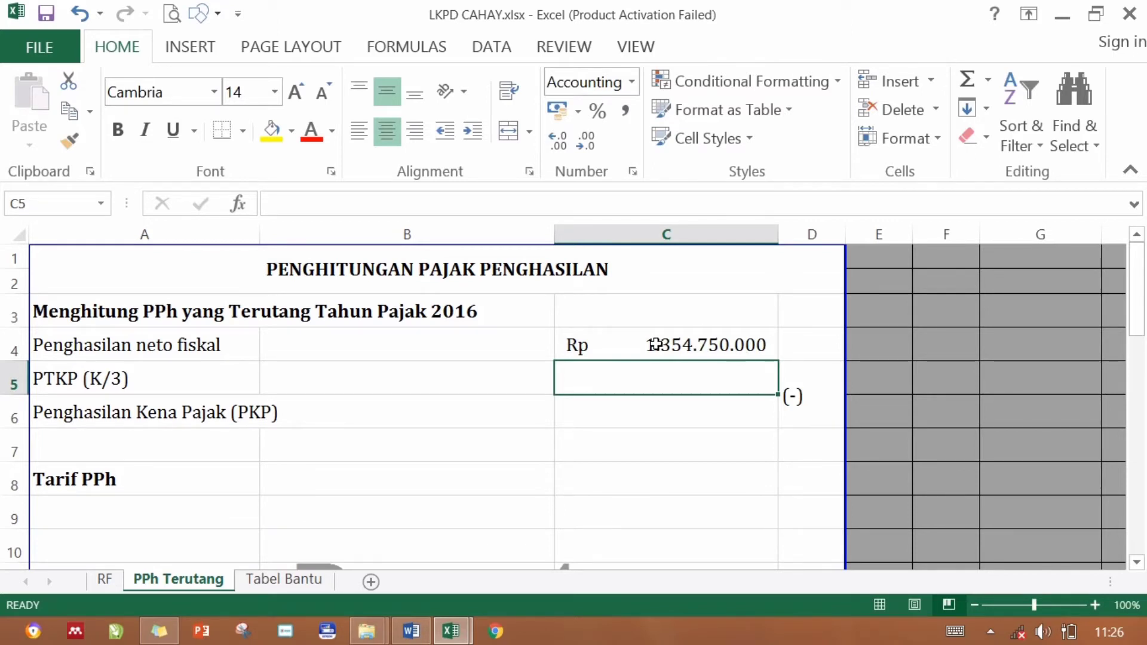
Enter 72.000.000 as the PTKP (K/3) amount in C5.
type("72.000.00")
type("0")
key("Return")
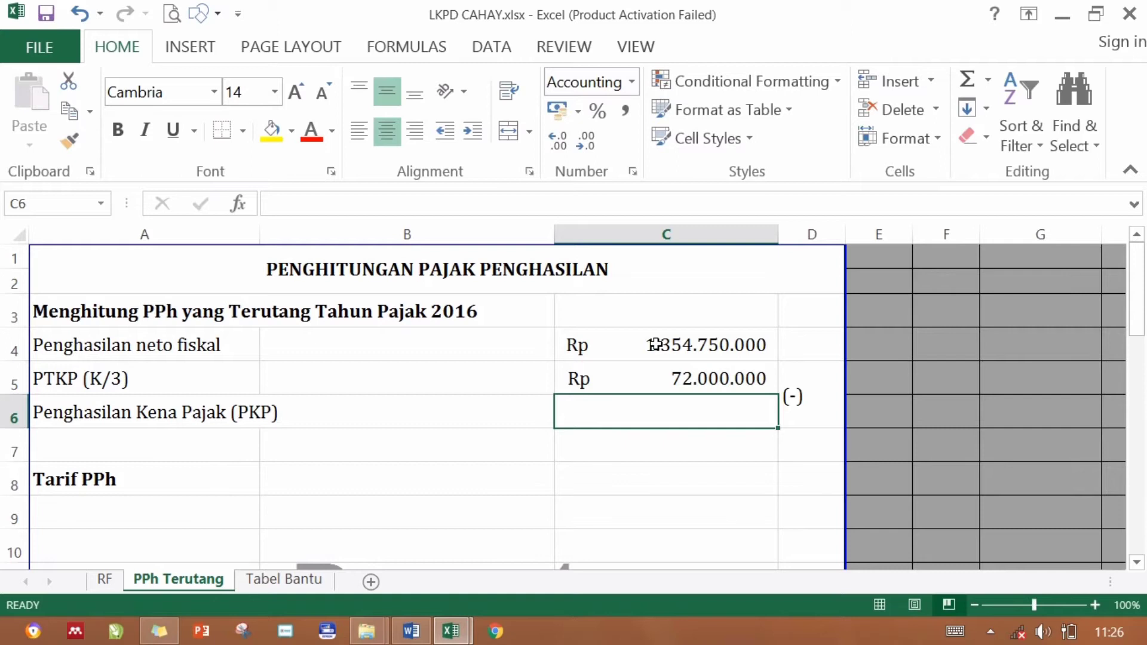
Calculate Penghasilan Kena Pajak (PKP) in C6 by subtracting PTKP from Penghasilan neto fiskal with the formula =C4-C5.
type("=")
key("Up")
key("Up")
type("-")
key("Up")
key("Return")
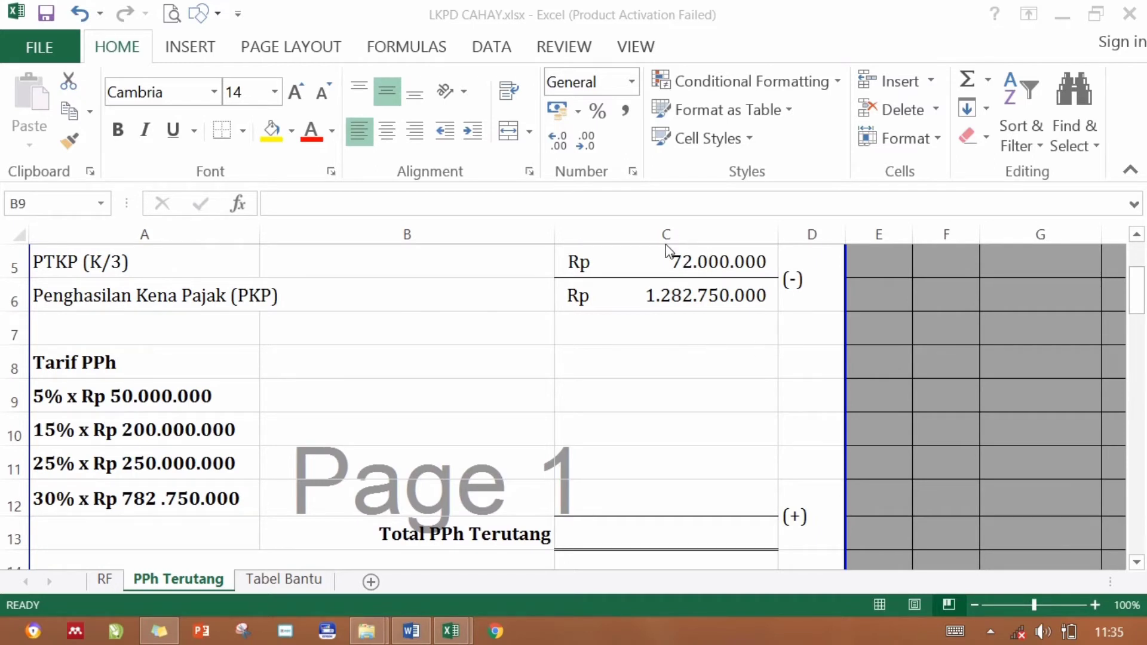
Examine the PKP amount in C6 and the 5%, 15% and 25% layers listed under Tarif PPh.
left_click(693, 292)
left_click(692, 291)
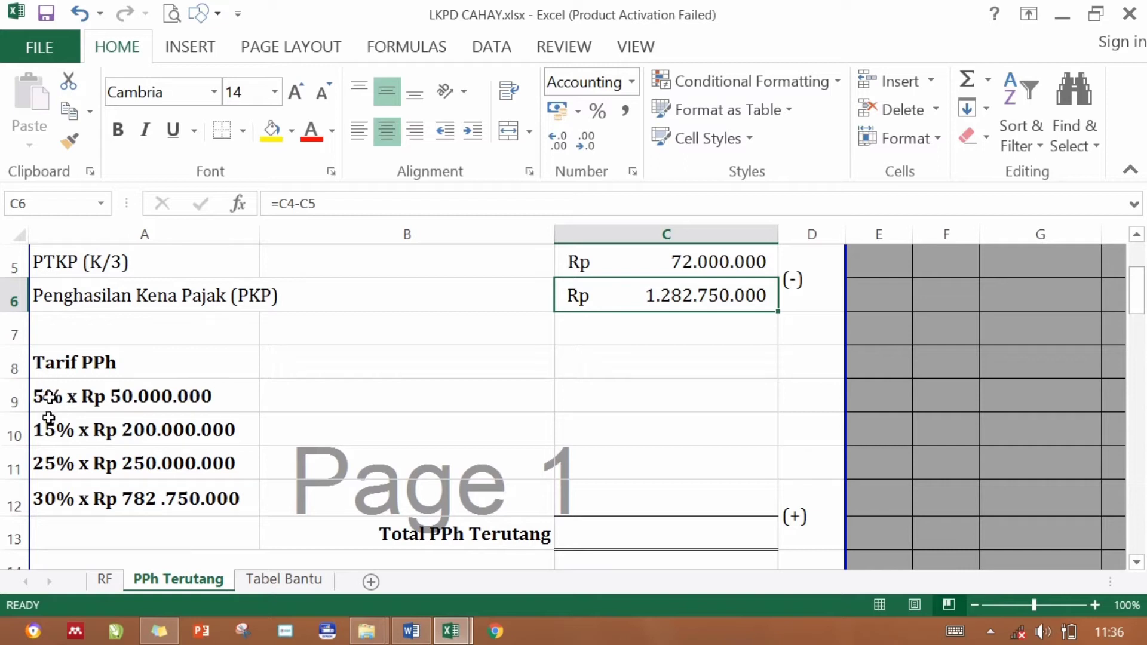
left_click(160, 402)
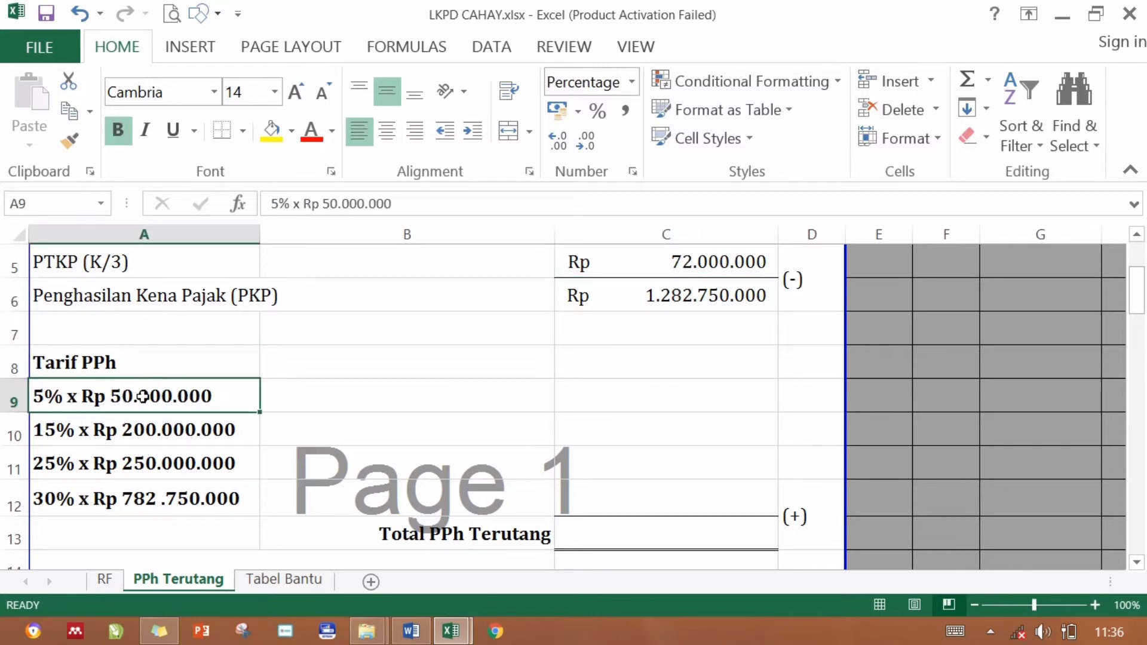
left_click(165, 434)
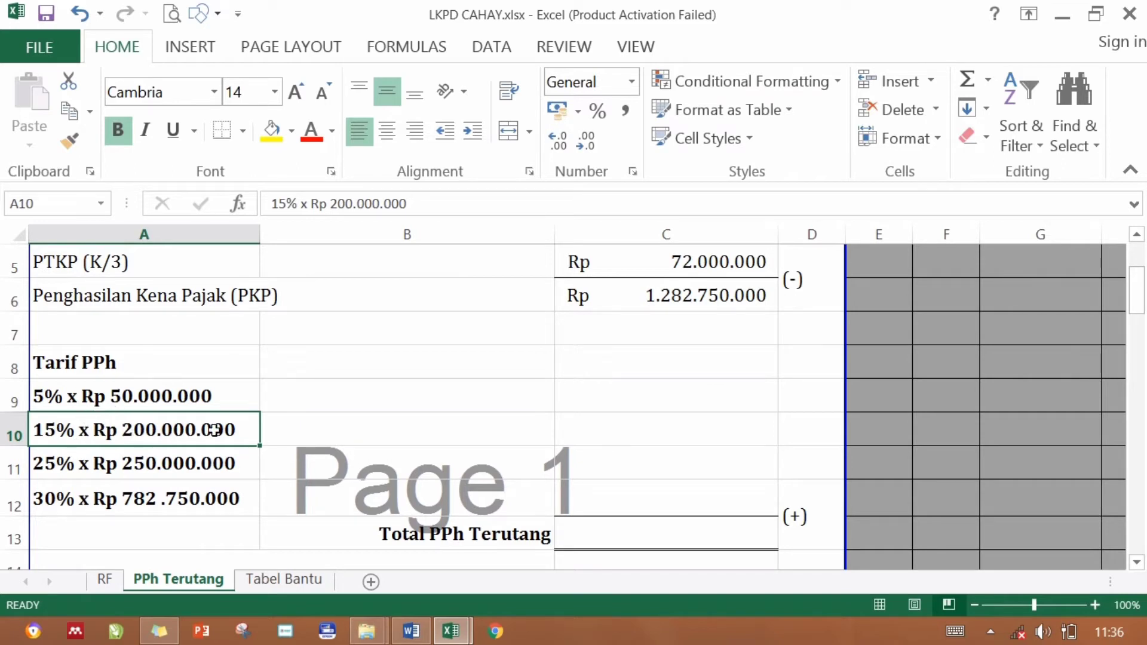
left_click(141, 463)
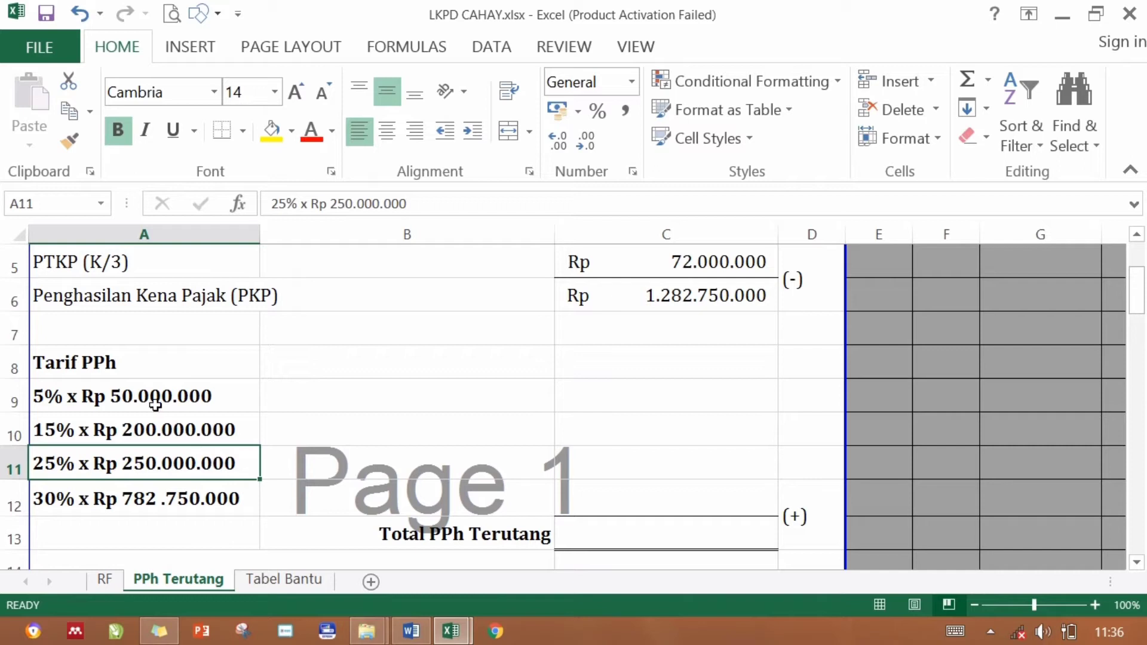
left_click(106, 437)
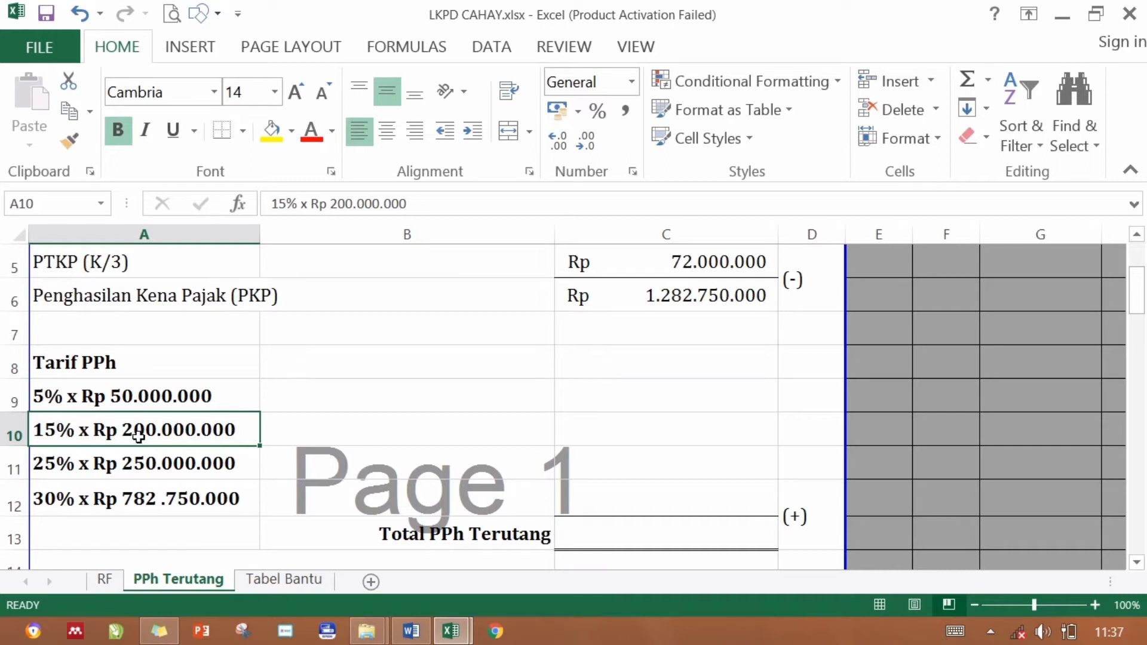
left_click(152, 396)
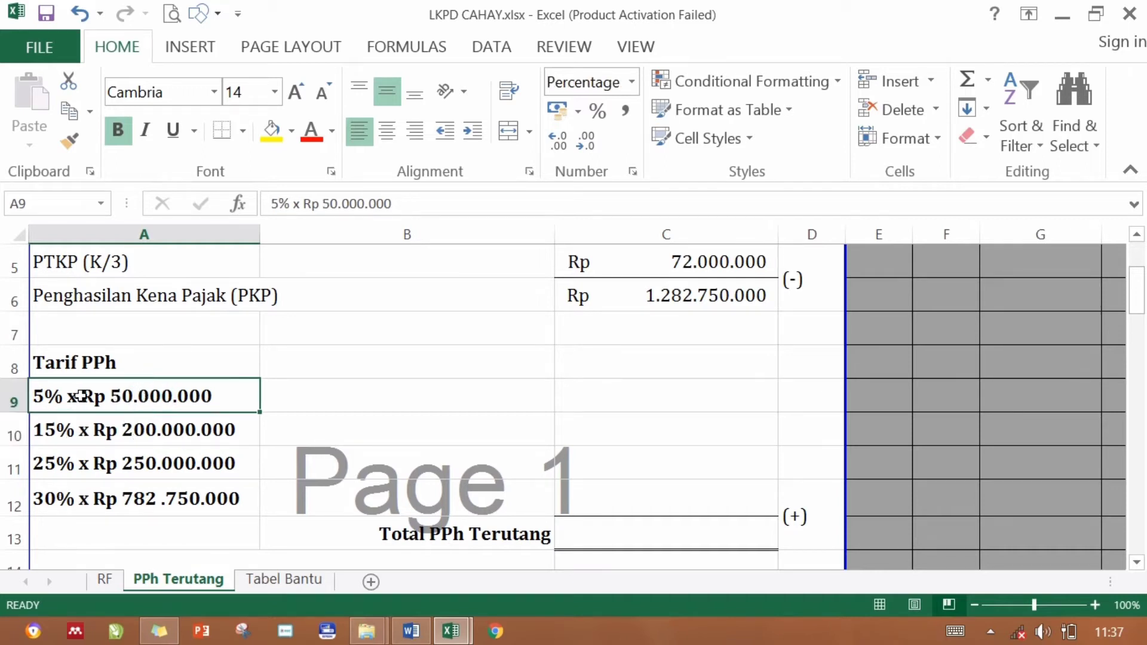
left_click(154, 436)
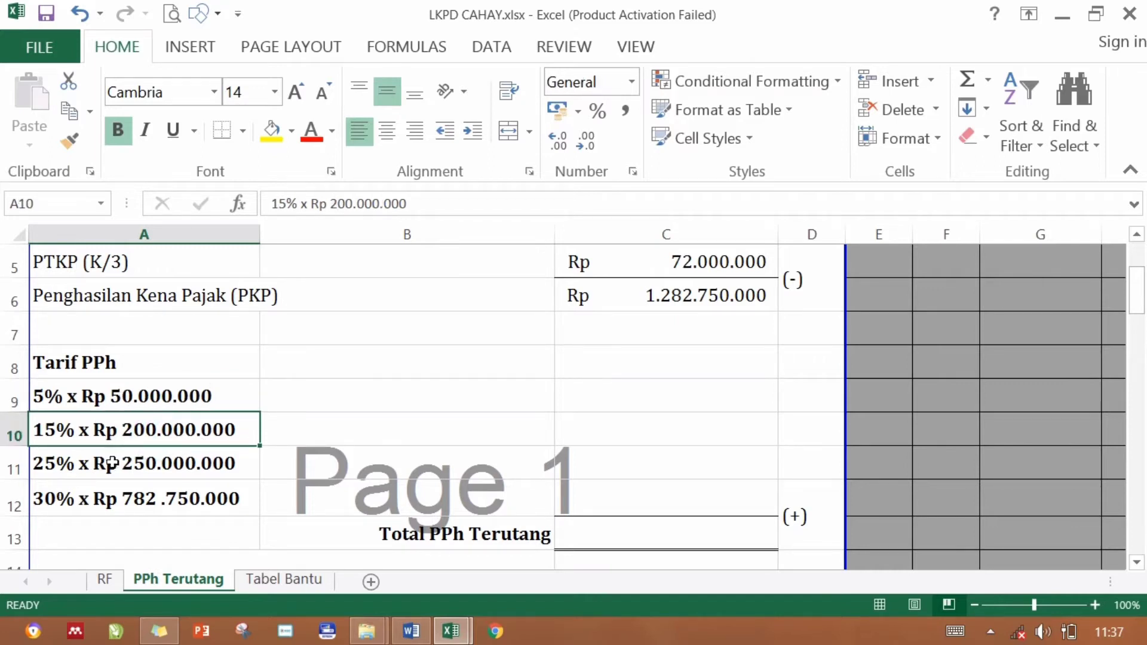
left_click(139, 463)
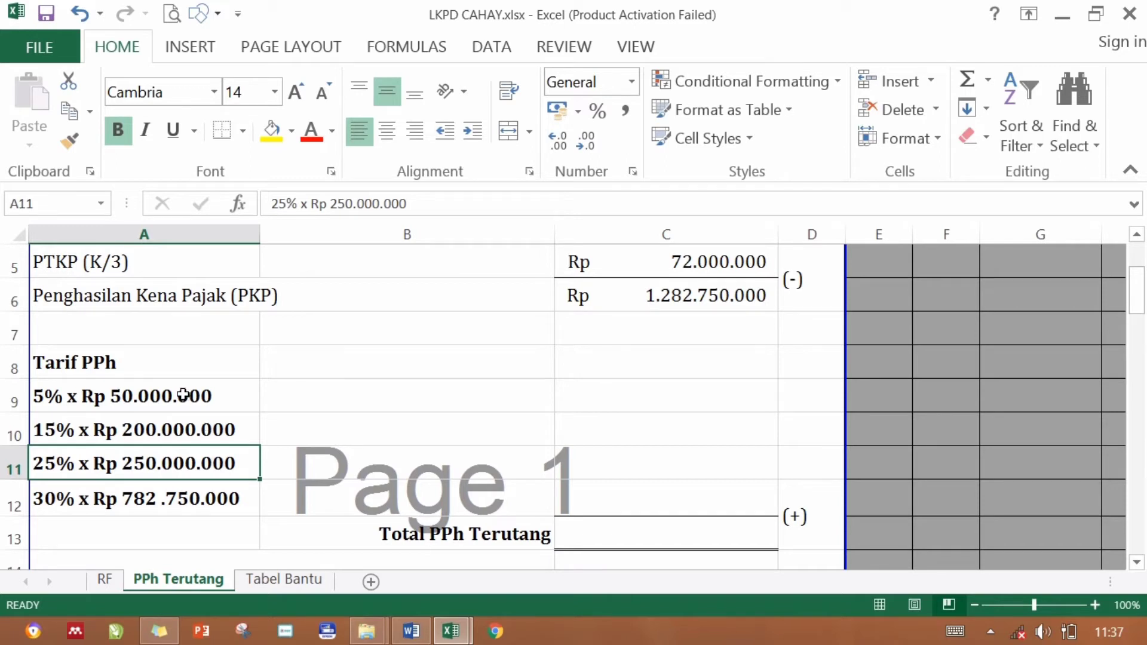
Compare the PKP amount with all four Tarif PPh layers, including the remainder taxed at 30% in A12.
left_click(156, 397)
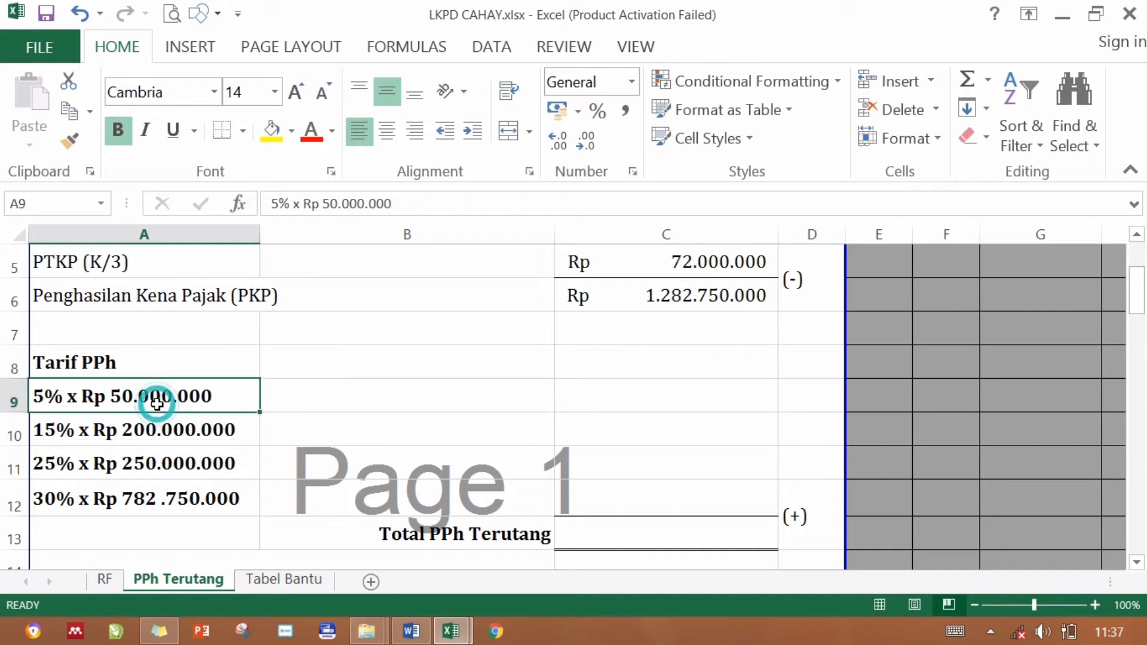
left_click(156, 427)
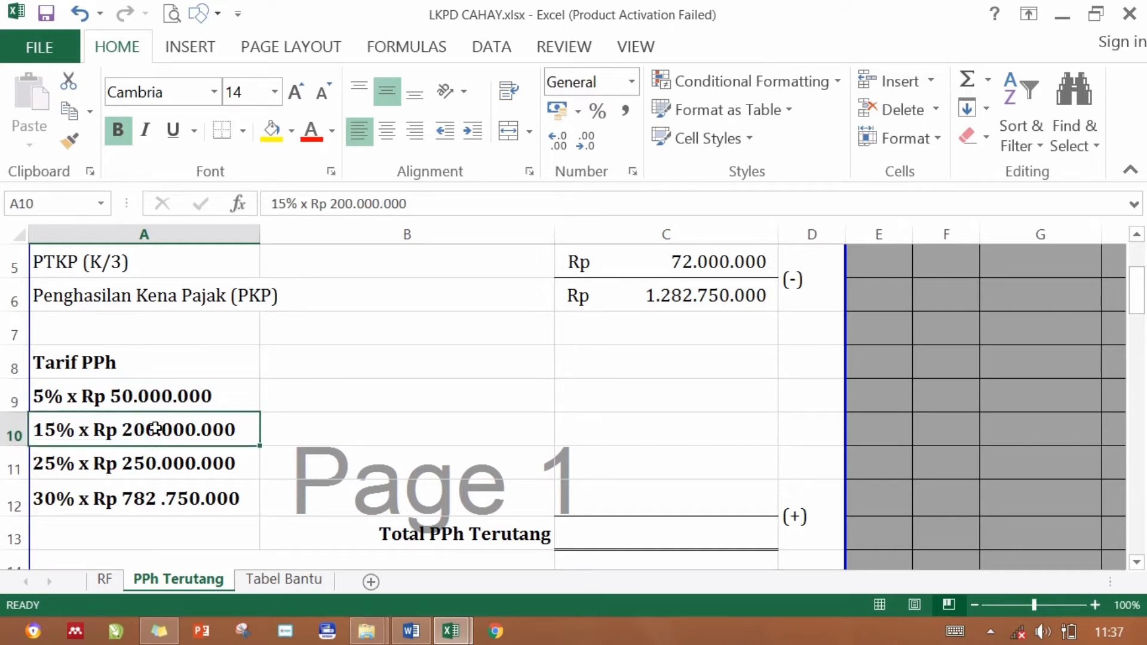
left_click(132, 466)
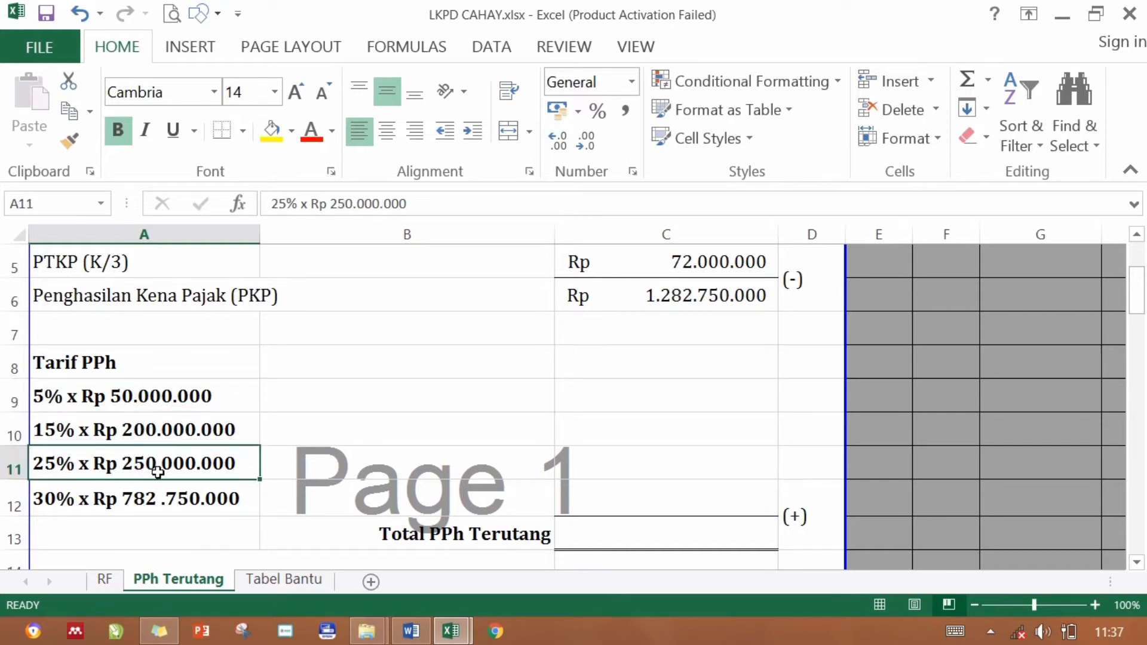
left_click(133, 501)
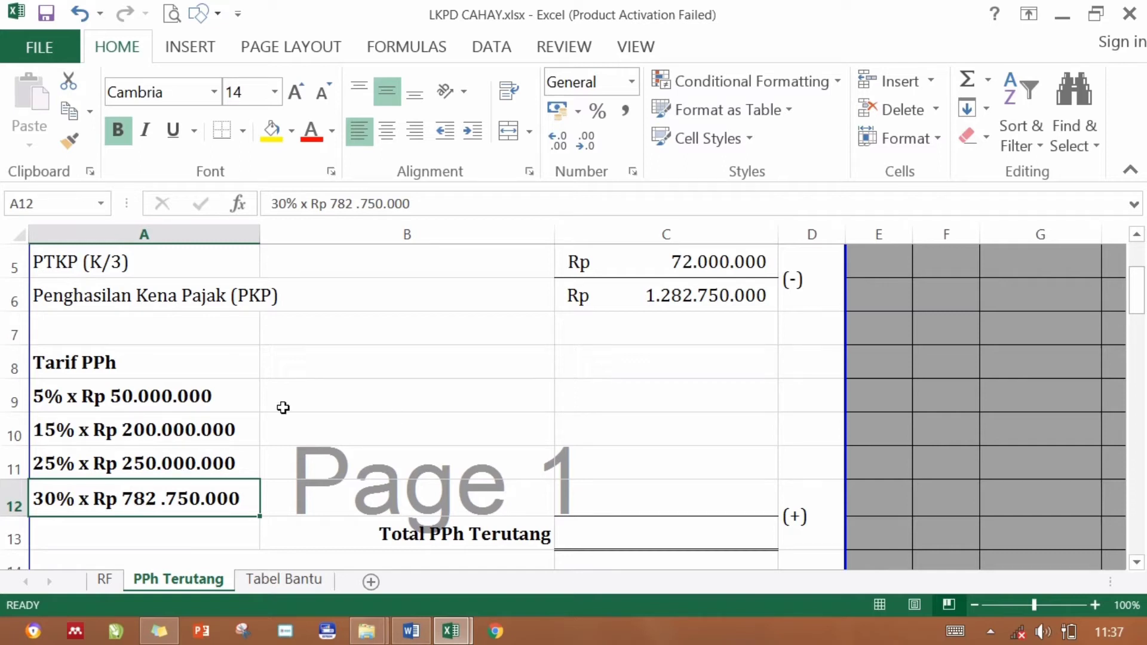
left_click(627, 300)
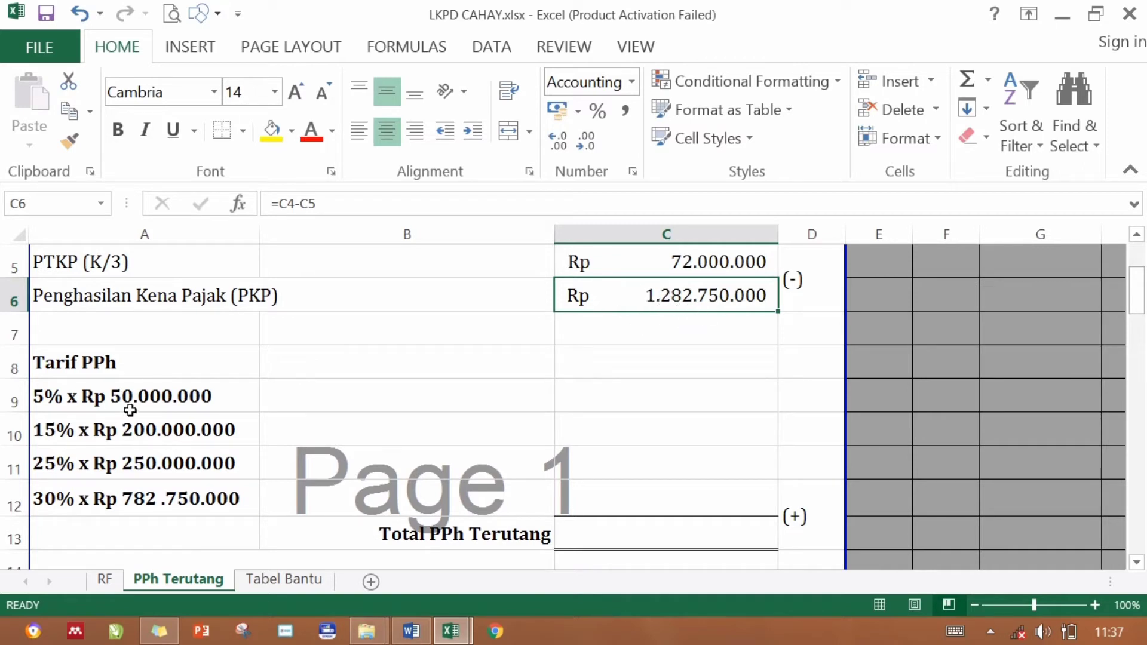
left_click(165, 405)
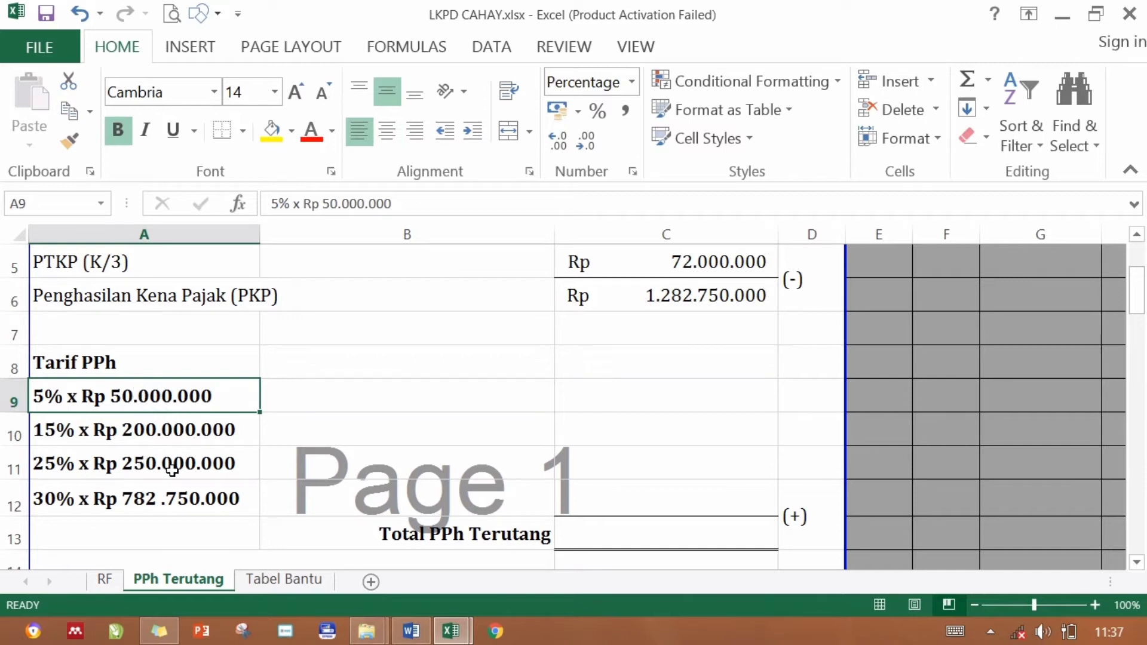
left_click(645, 294)
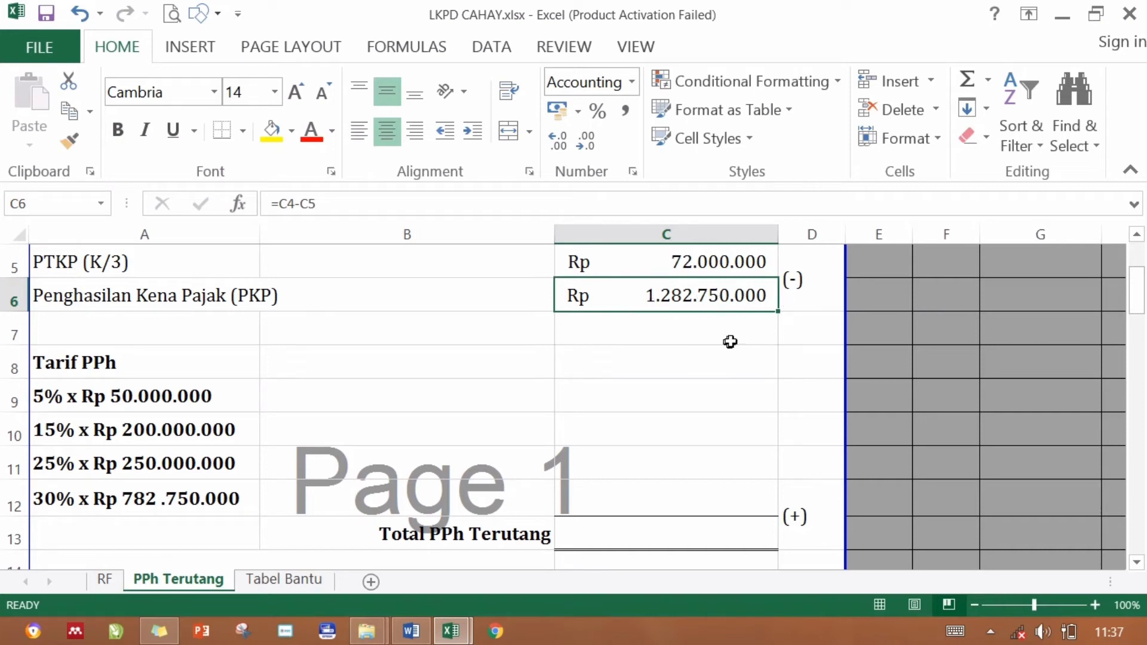
left_click(135, 502)
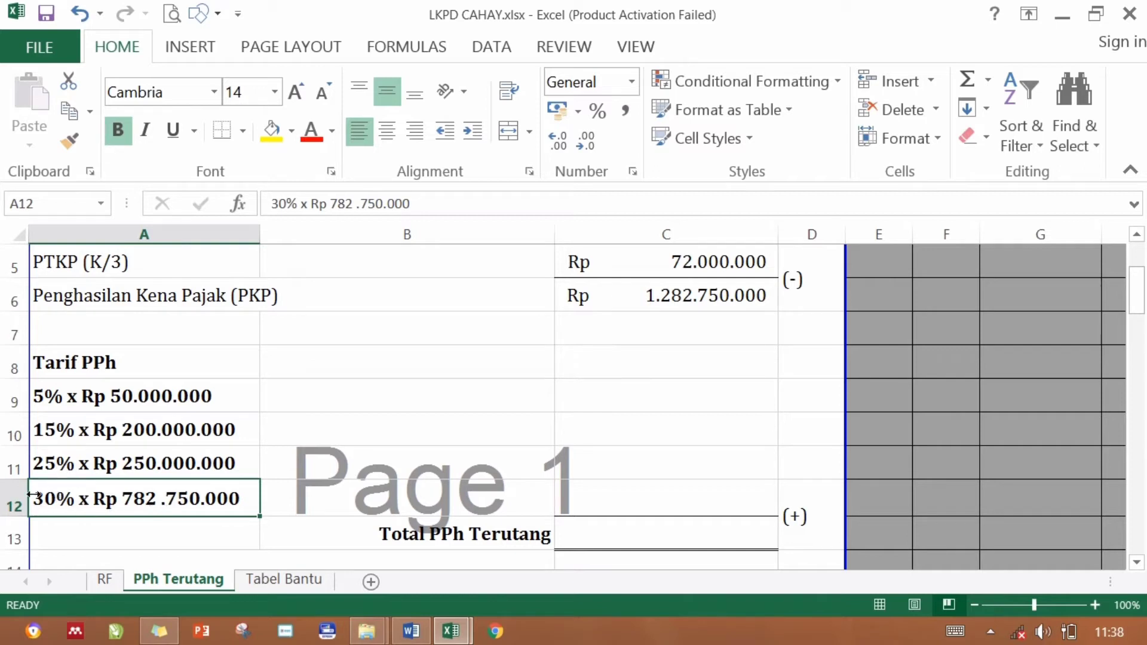
Calculate the 5% layer's tax in B9 with the formula =5%*50000000.
left_click(331, 397)
type("=5%")
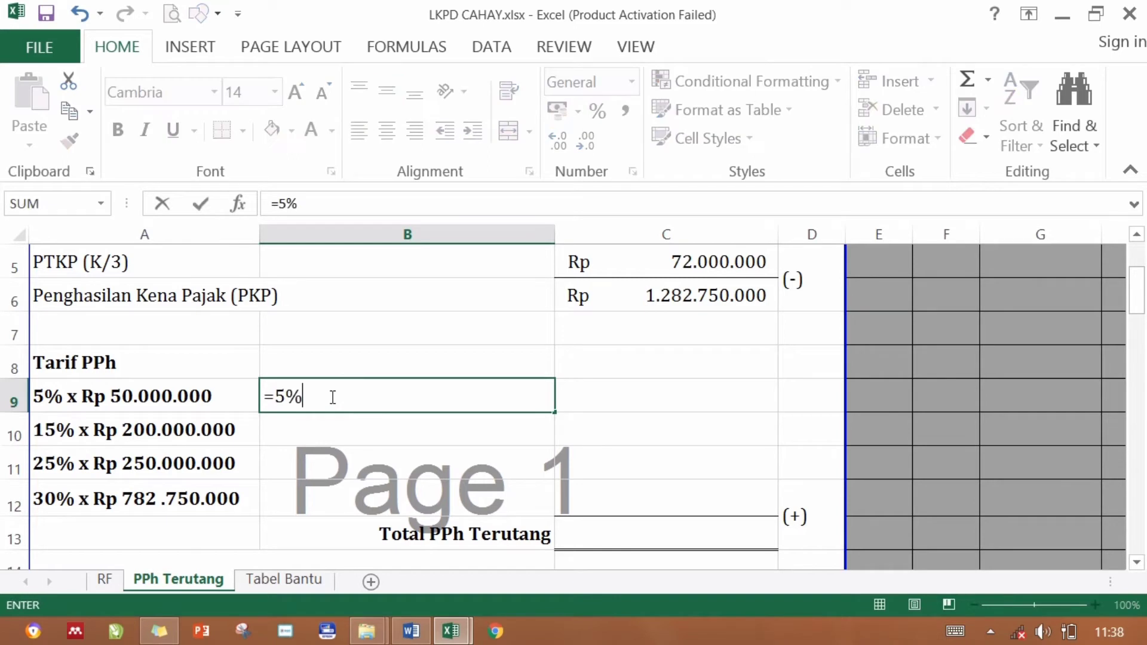
type("*50000000")
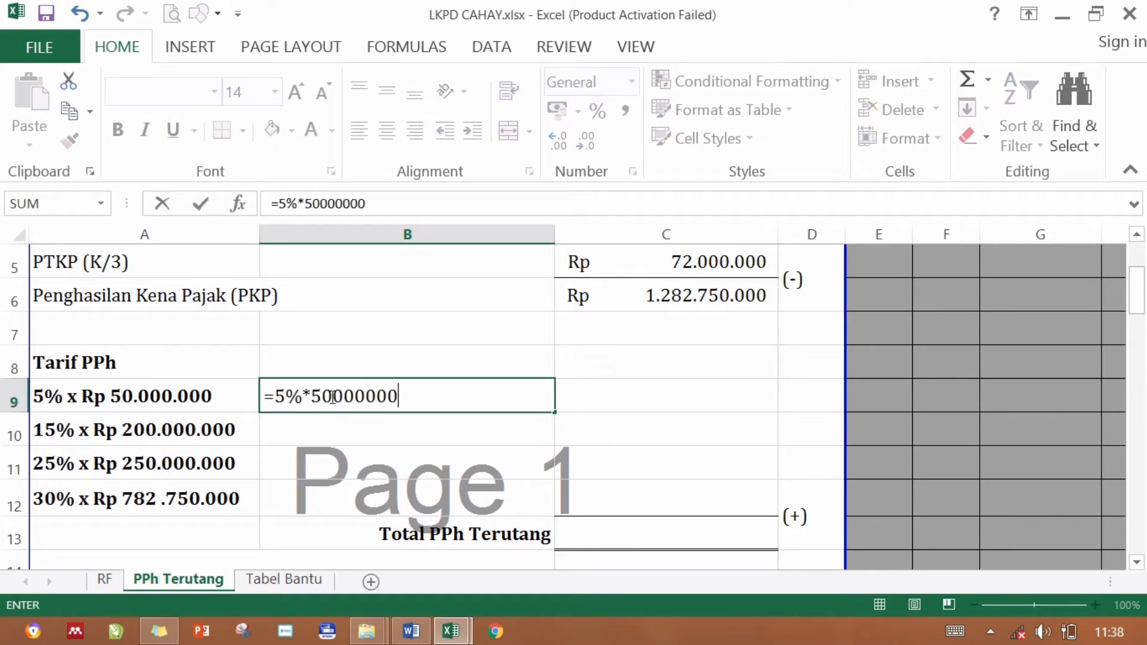
key("Return")
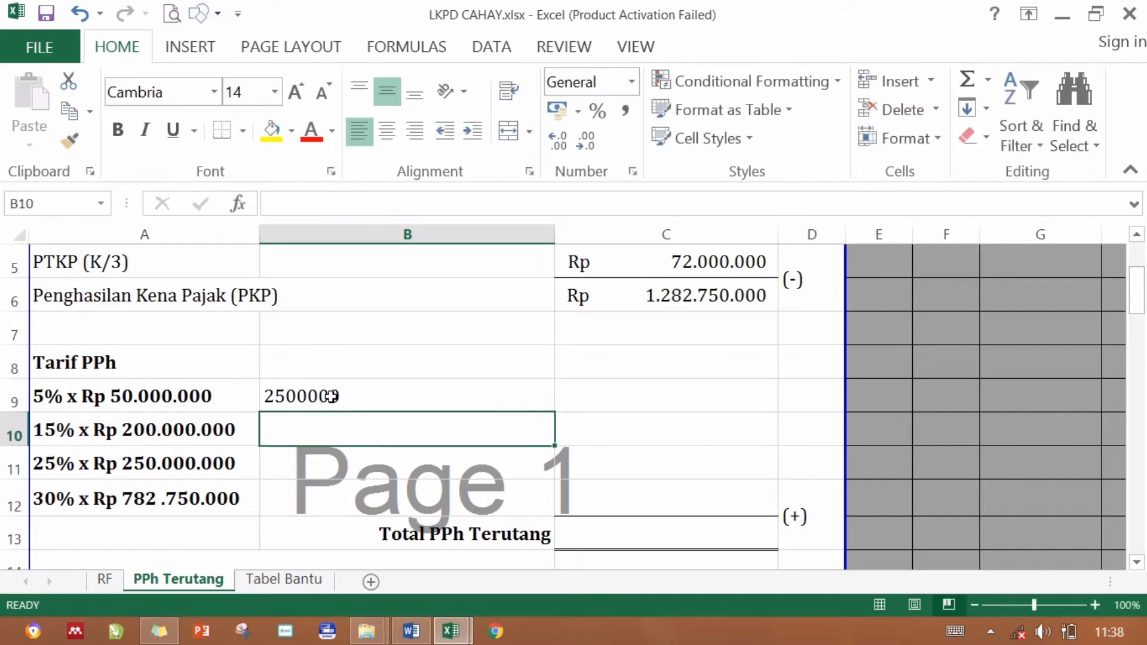
Calculate the 15% layer's tax in B10 with the formula =15%*200000000.
type("=")
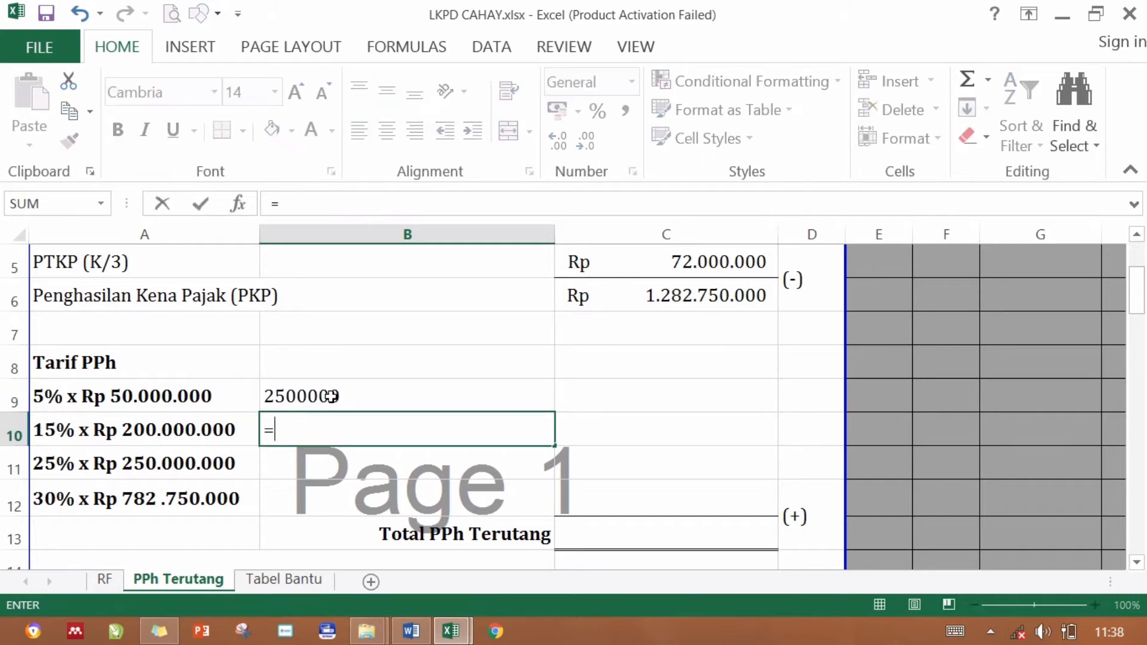
type("15%*2000")
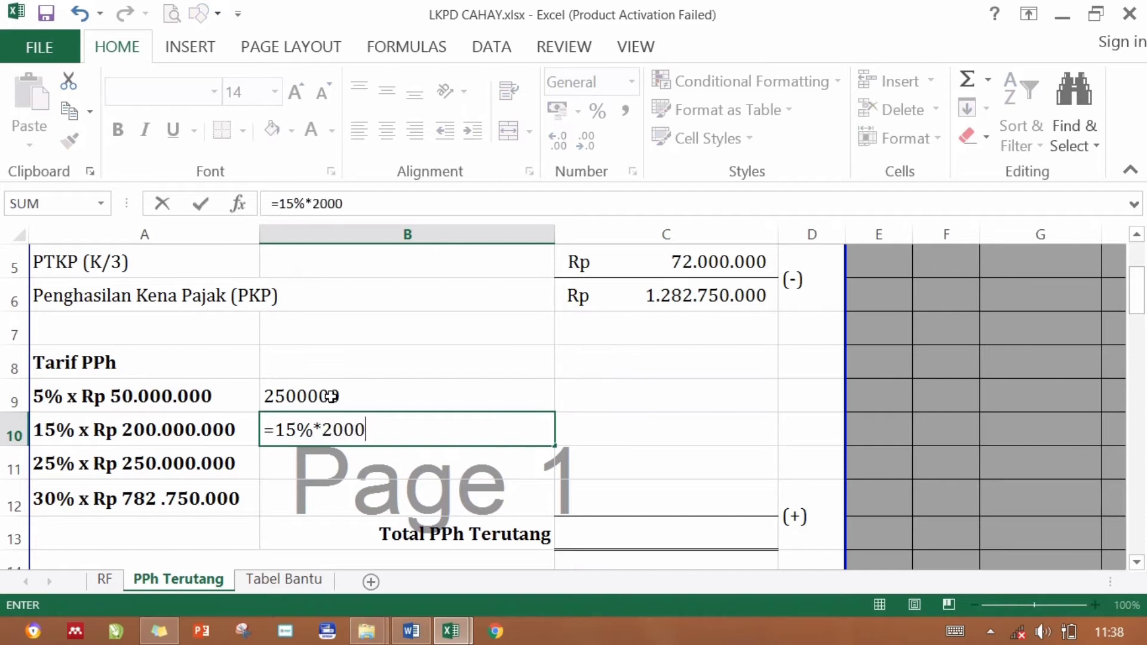
type("00000")
key("Return")
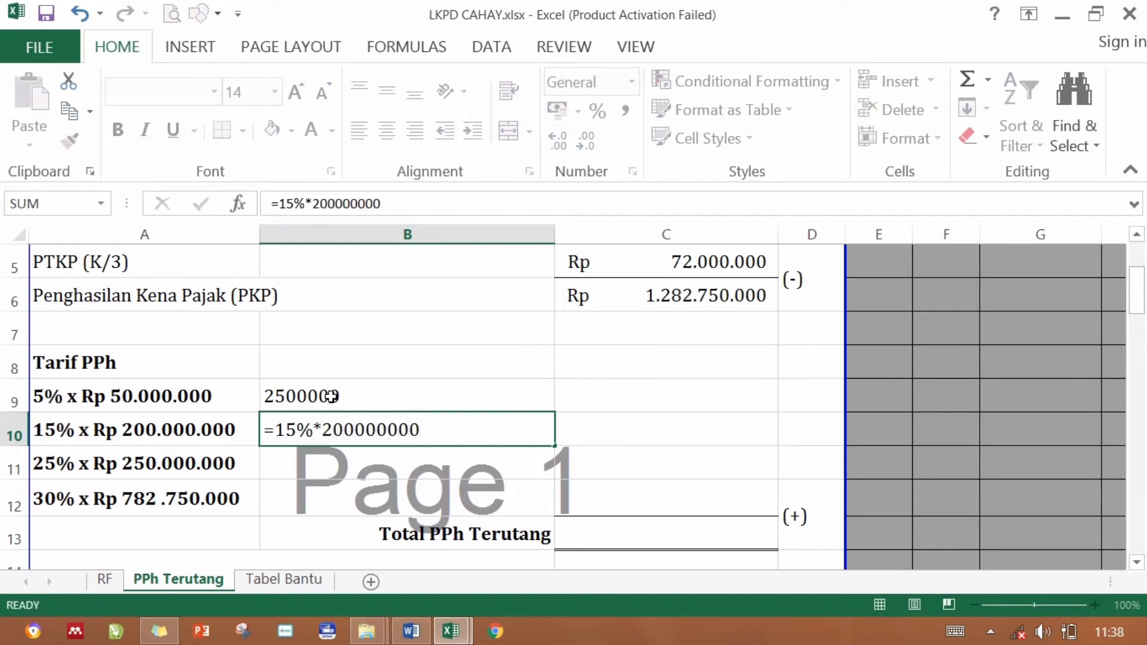
Calculate the 25% layer's tax in B11 with the formula =25%*250000000.
type("=")
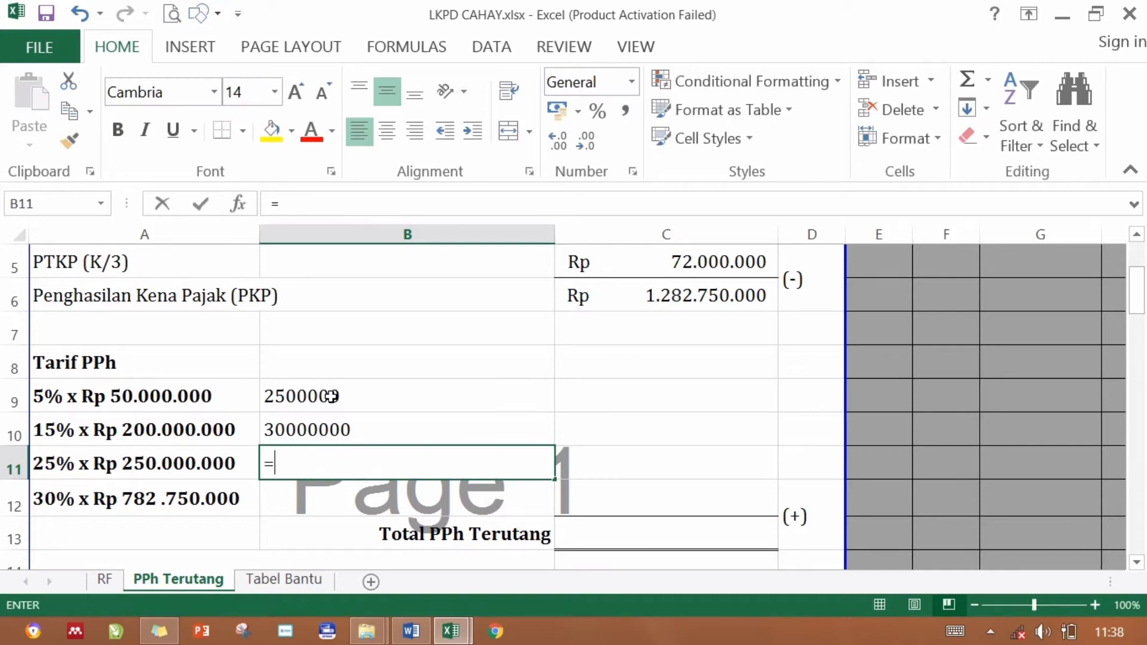
type("25%*25000")
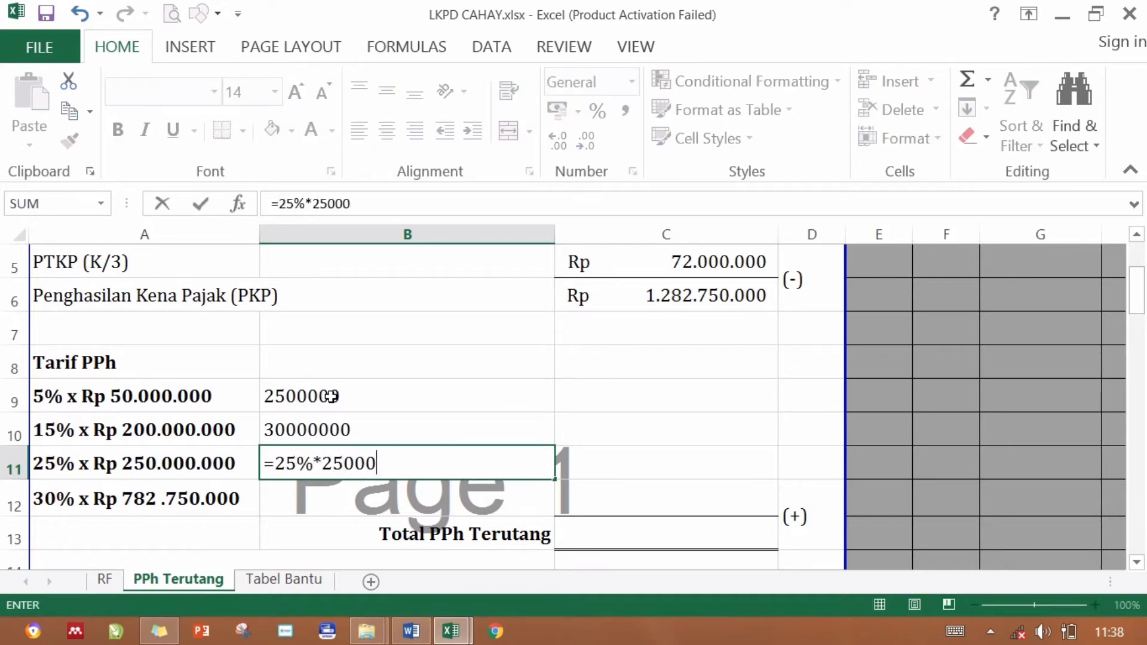
type("0000")
key("Return")
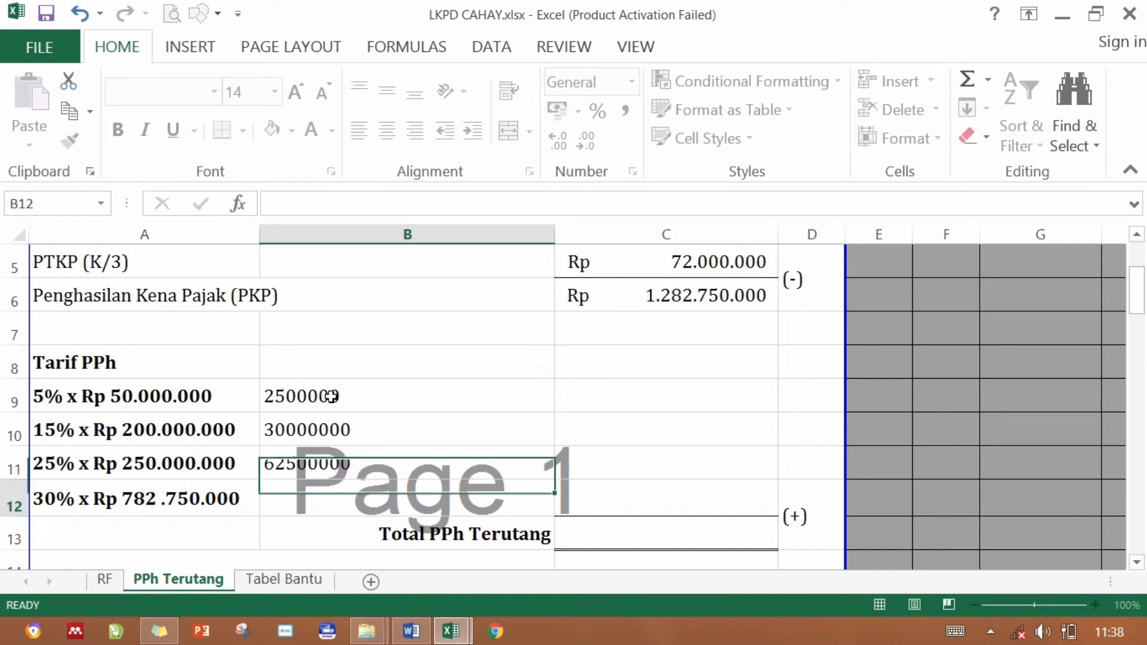
Calculate the 30% layer's tax in B12 with the formula =30%*782750000.
type("=30")
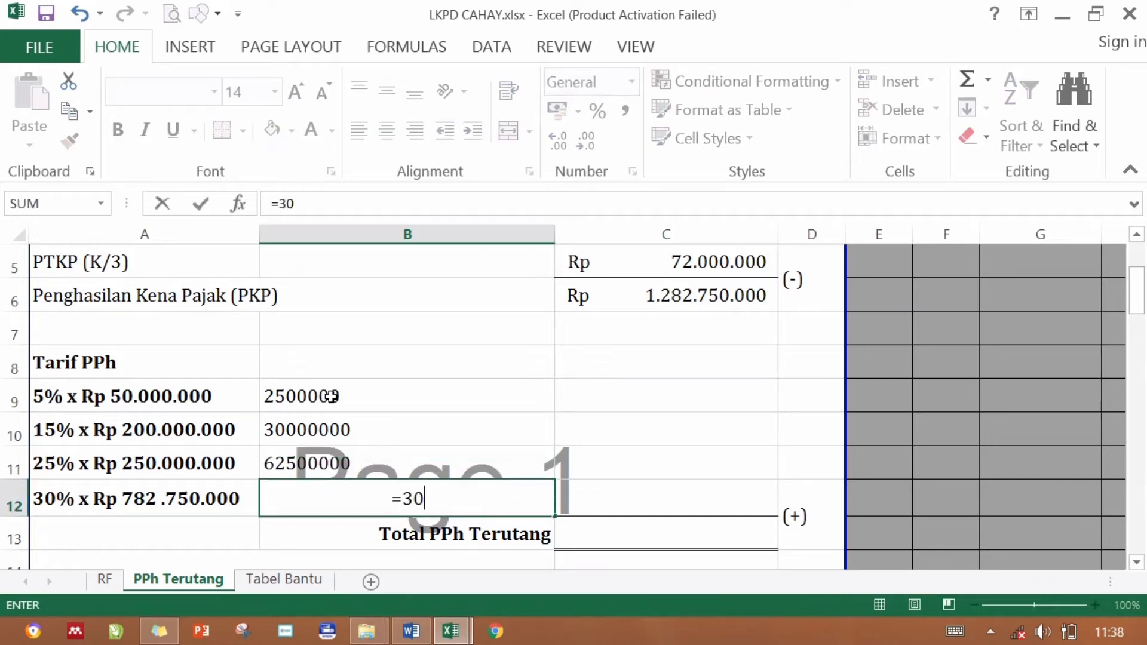
type("%*7")
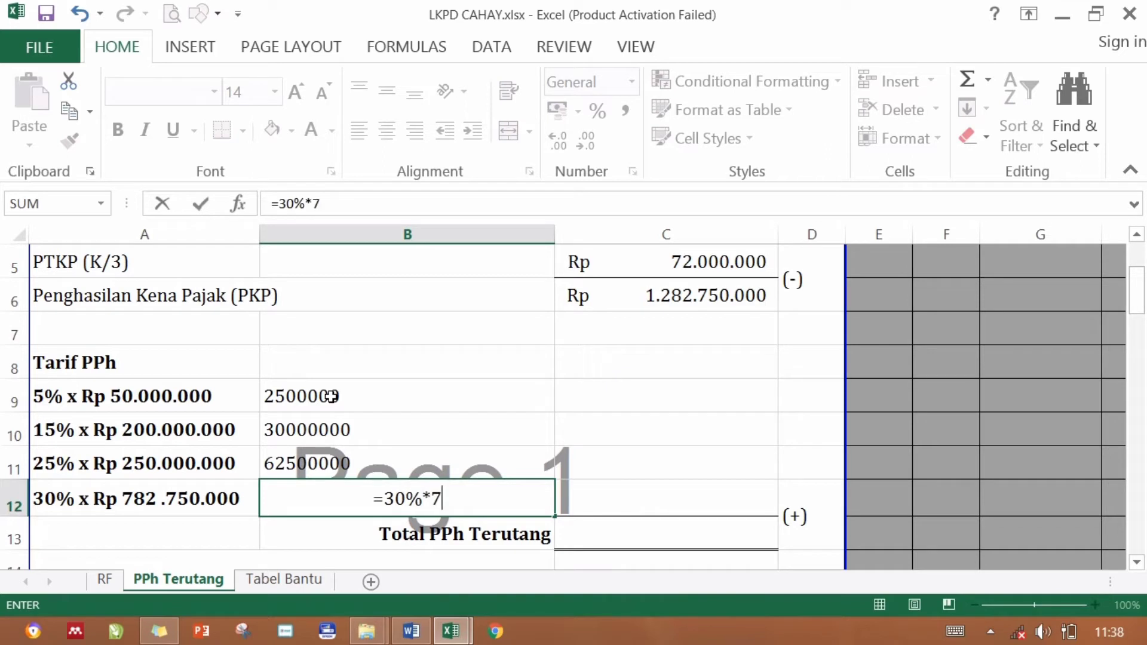
type("82750000")
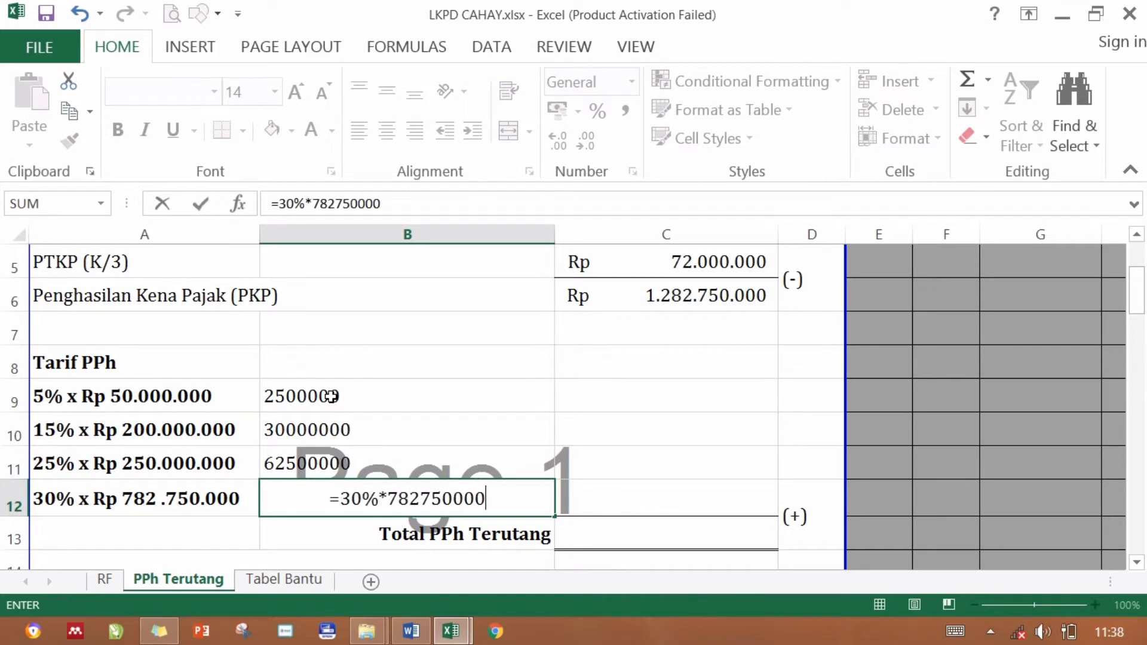
key("Return")
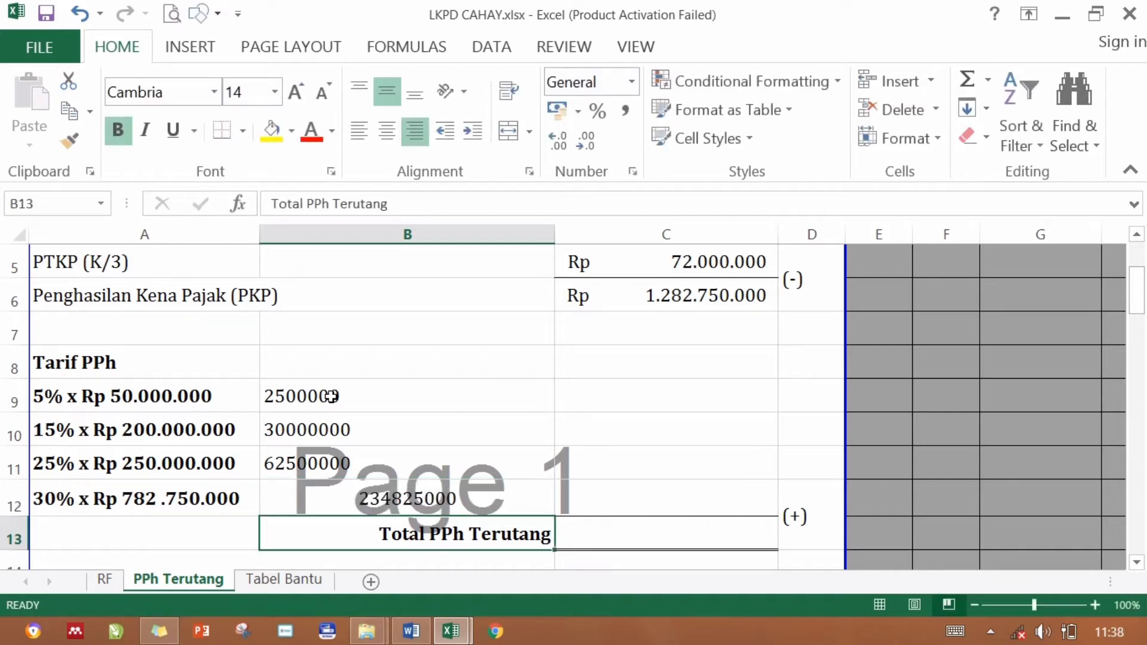
Format the four layer tax amounts in B9:B12 with the comma number style.
key("Up")
key("Up")
key("Up")
key("Up")
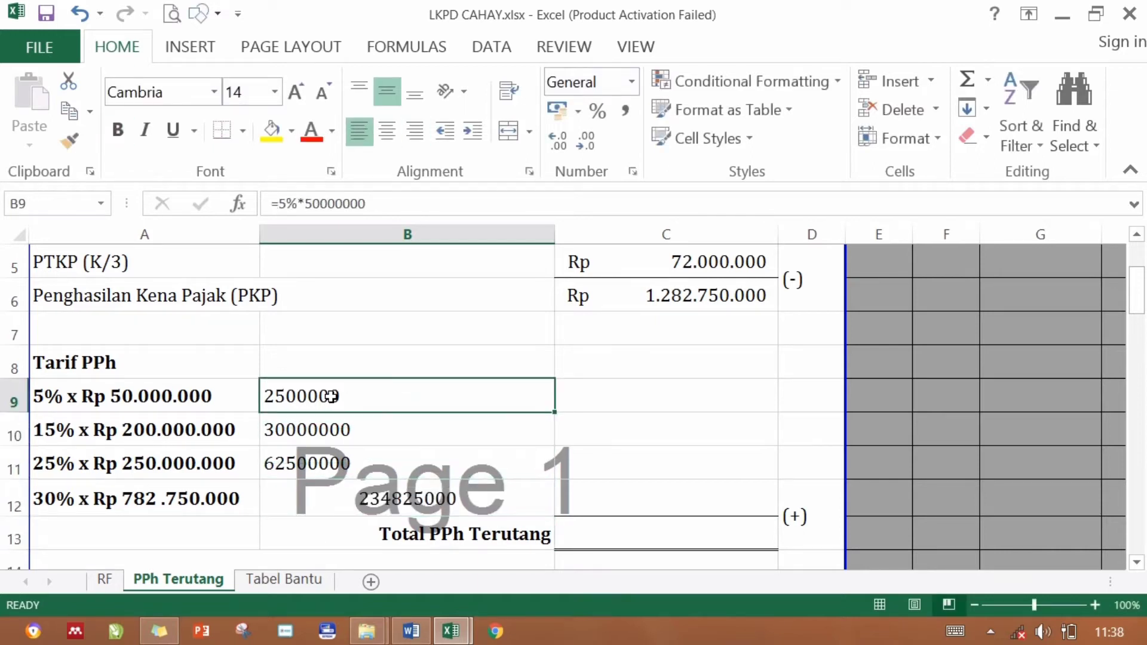
key("shift+Down")
key("shift+Down")
key("shift+Down")
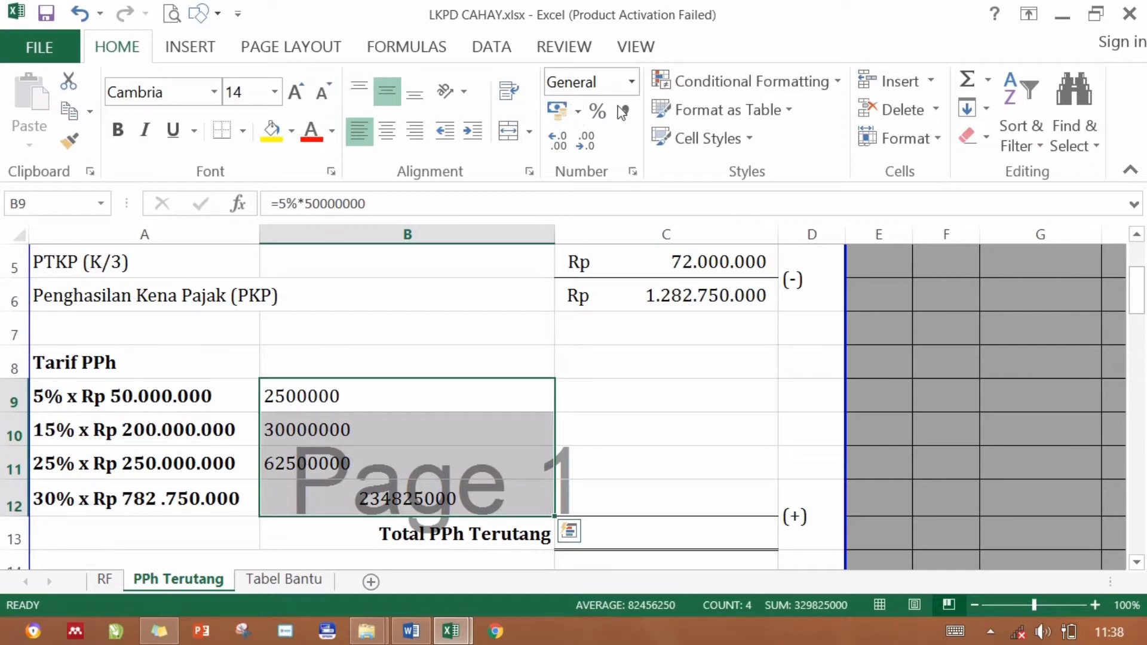
left_click(622, 106)
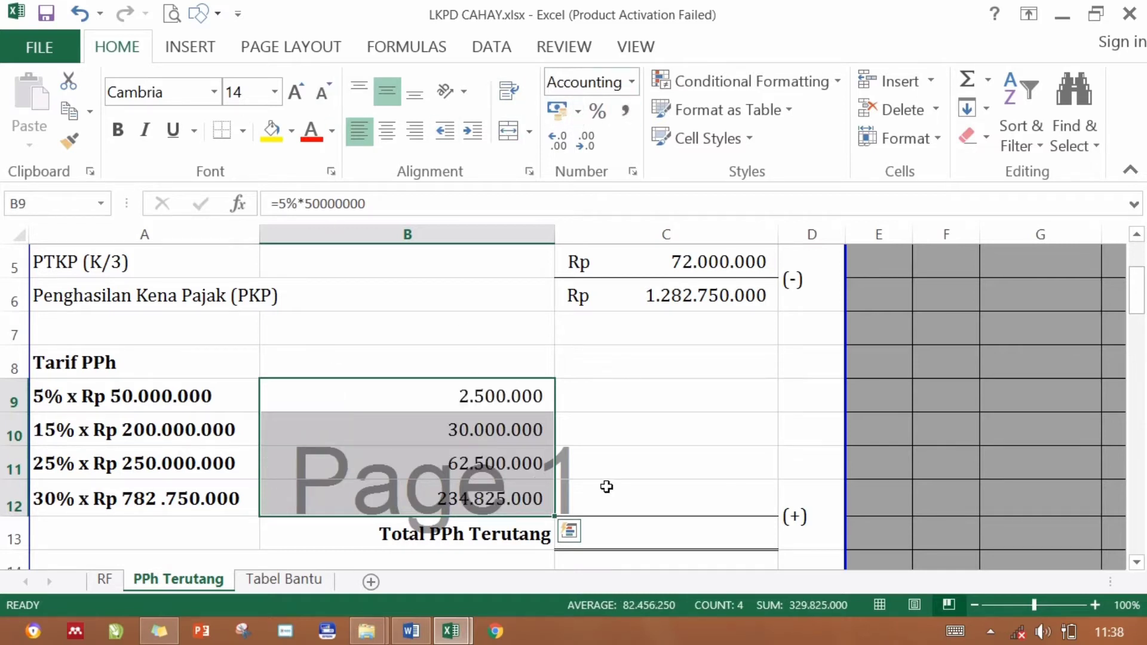
Try inserting a blank row above the Total PPh Terutang row, and undo the insertion.
left_click(628, 502)
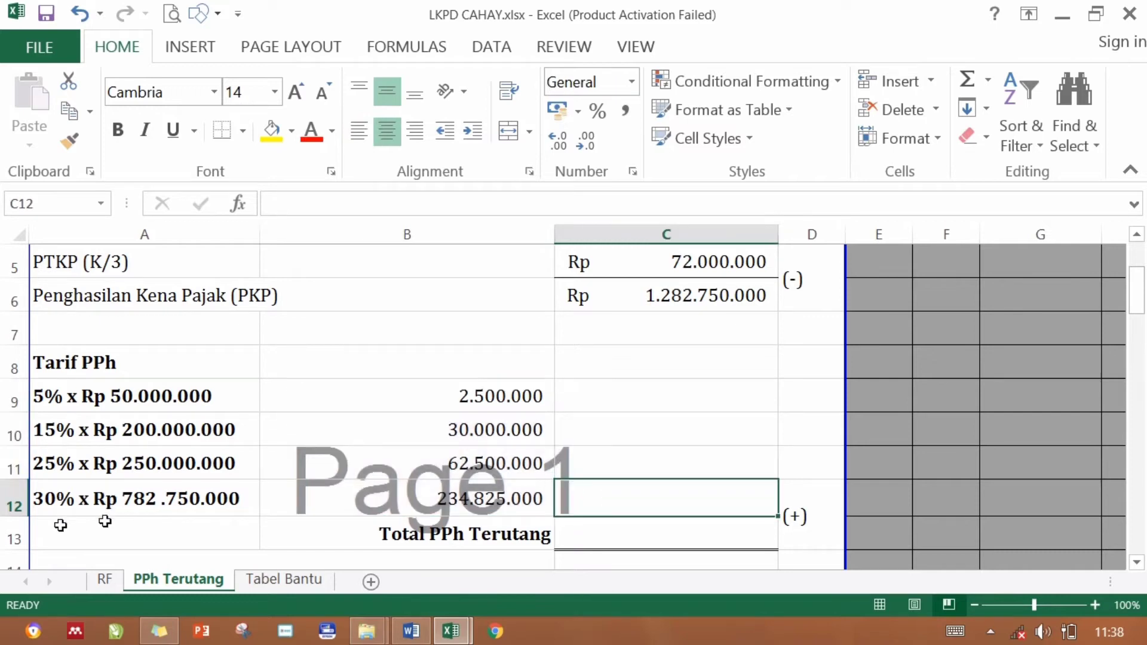
left_click(24, 534)
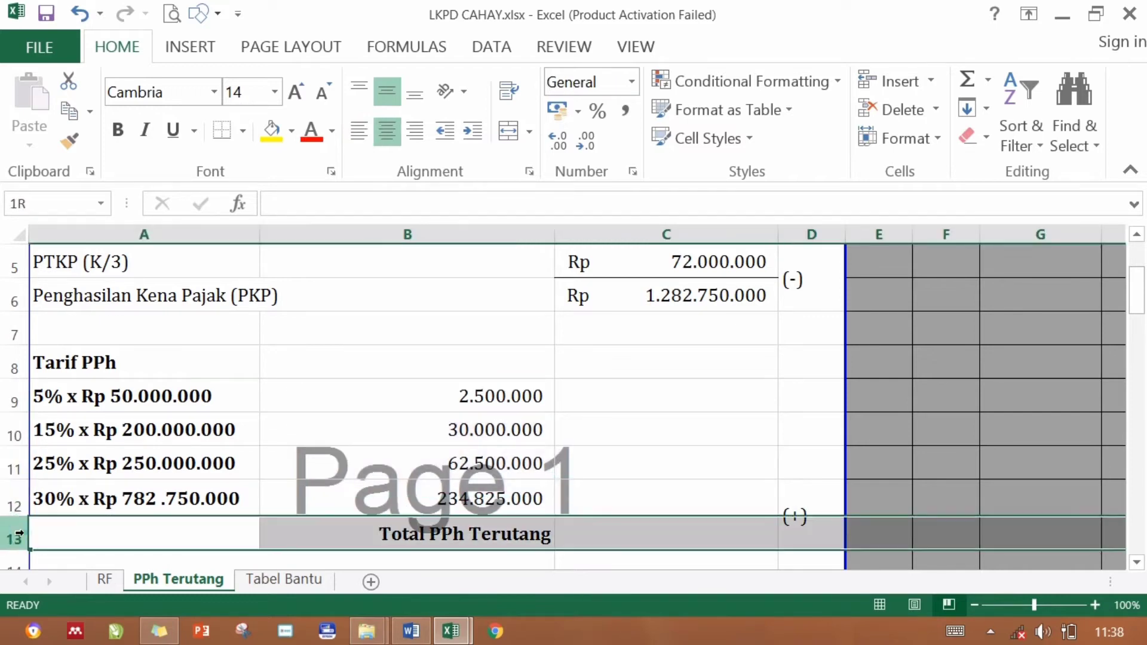
right_click(24, 534)
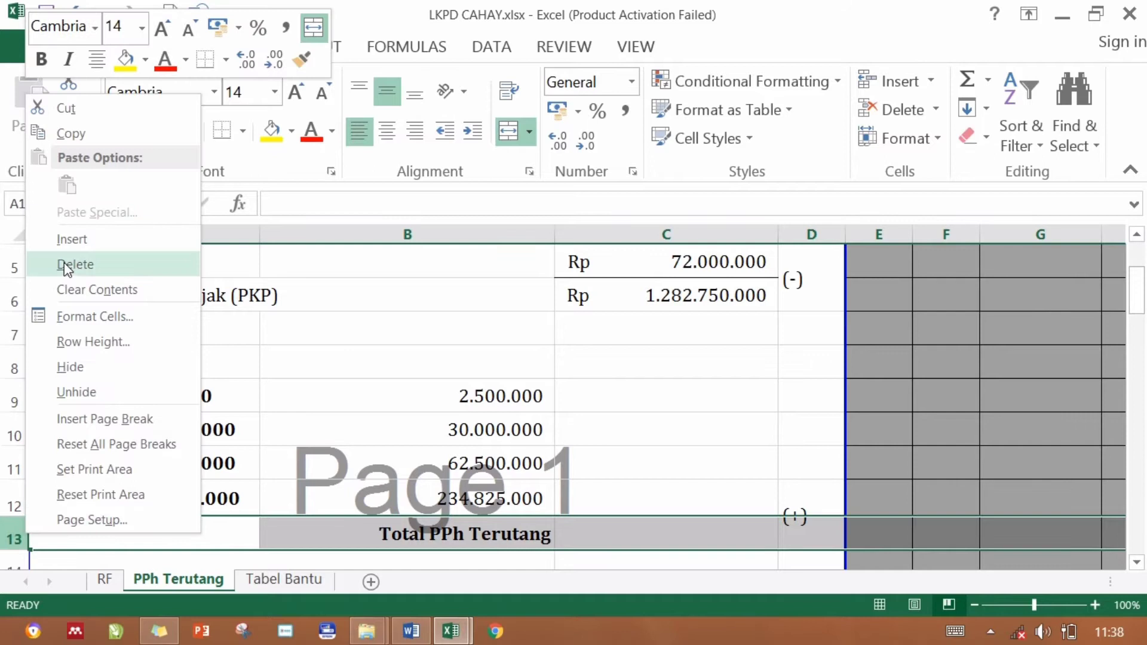
left_click(60, 239)
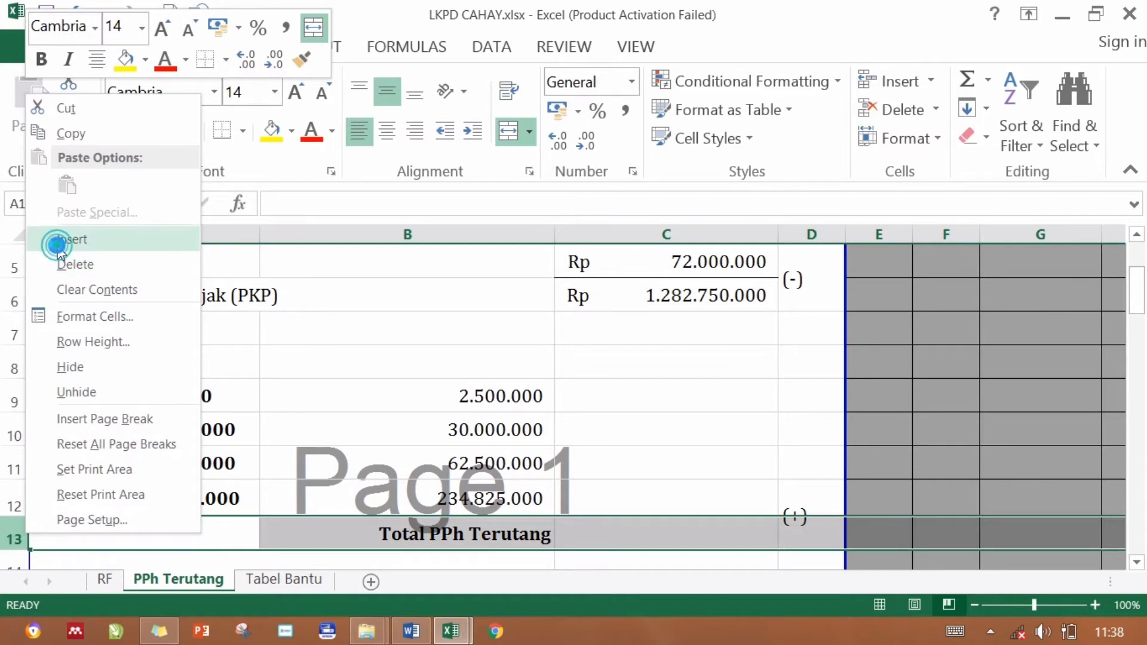
left_click(717, 485)
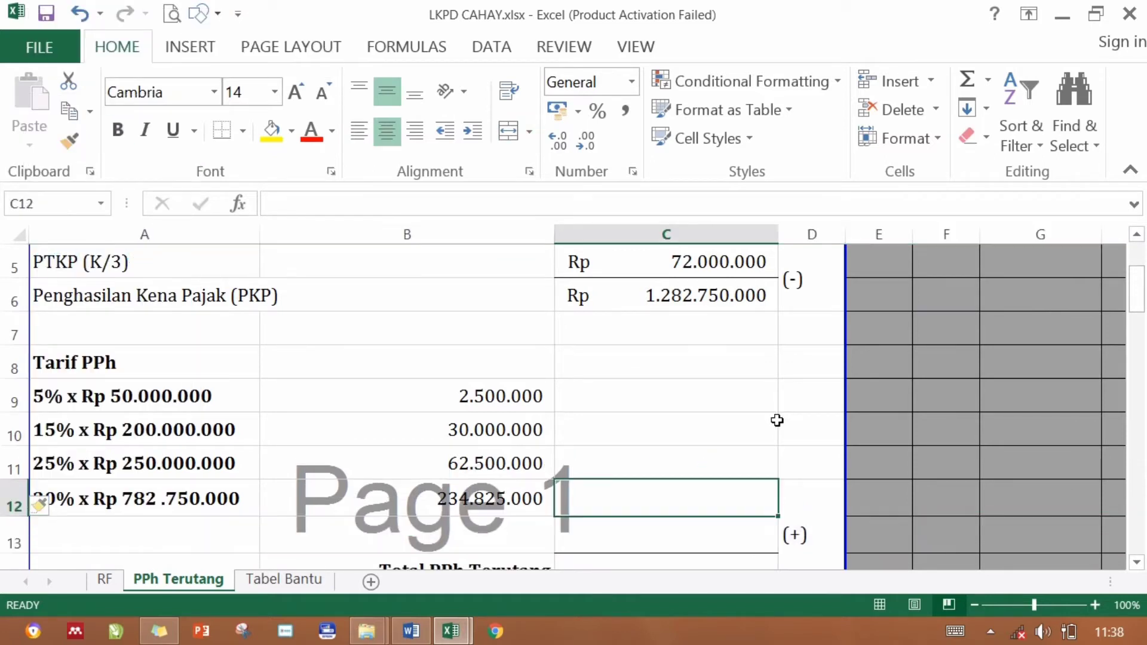
left_click(627, 543)
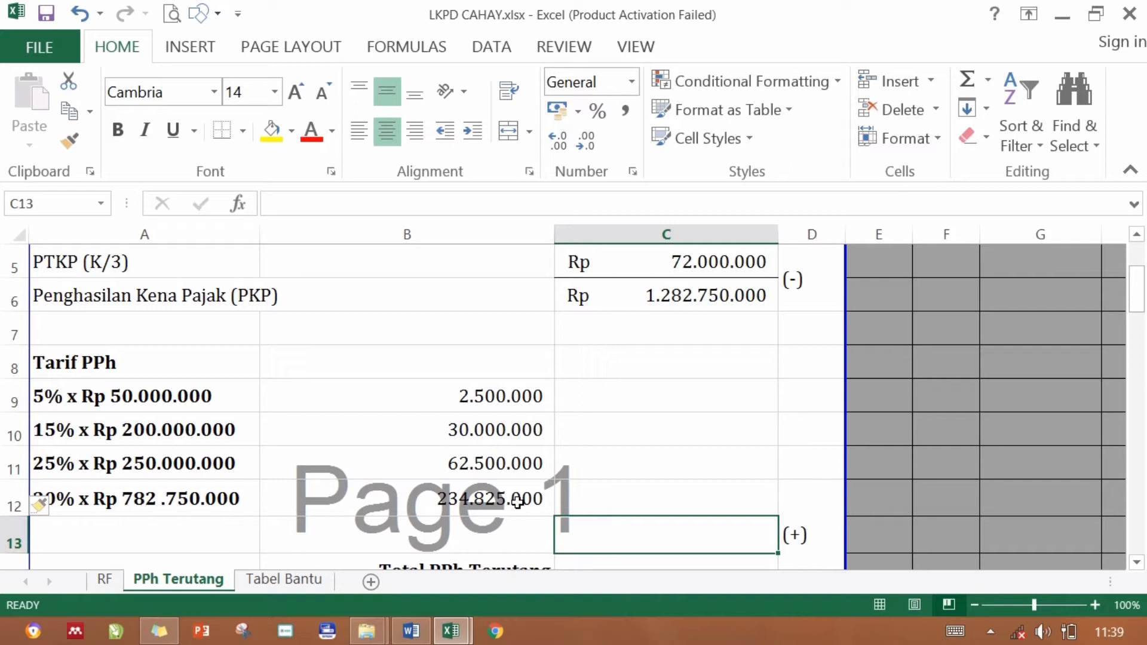
key("ctrl+z")
key("ctrl+z")
key("ctrl+z")
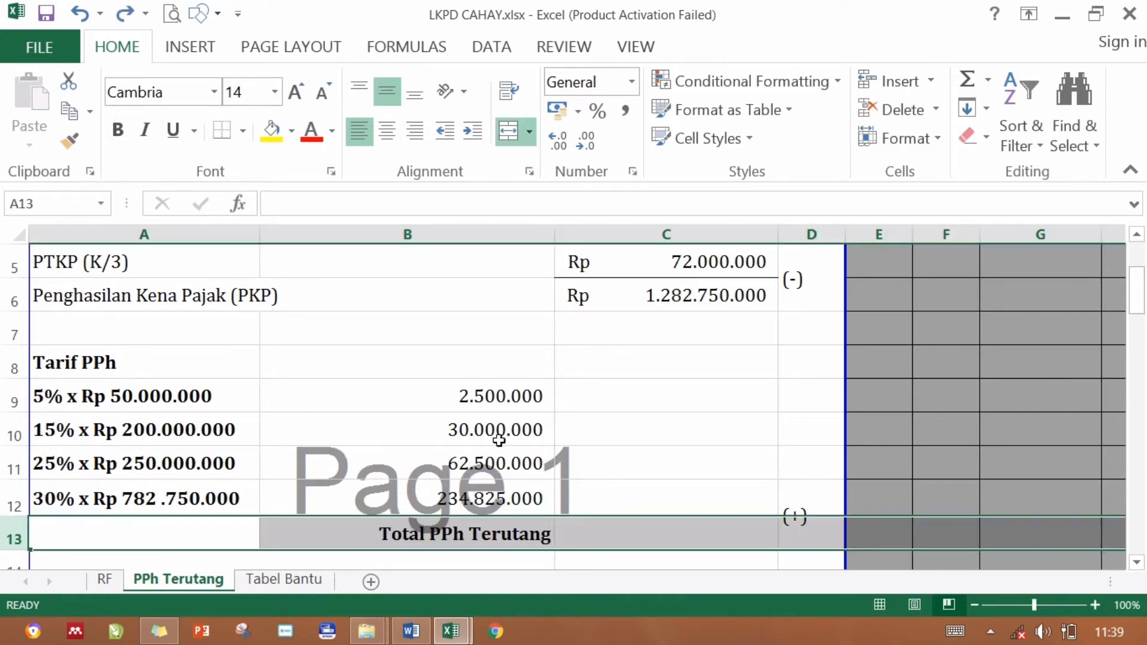
Move the Total PPh Terutang label and its double-underlined total cell from B13:C13 to A13:B13.
key("ctrl+y")
left_click(498, 441)
left_click_drag(604, 531, 597, 476)
left_click(611, 472)
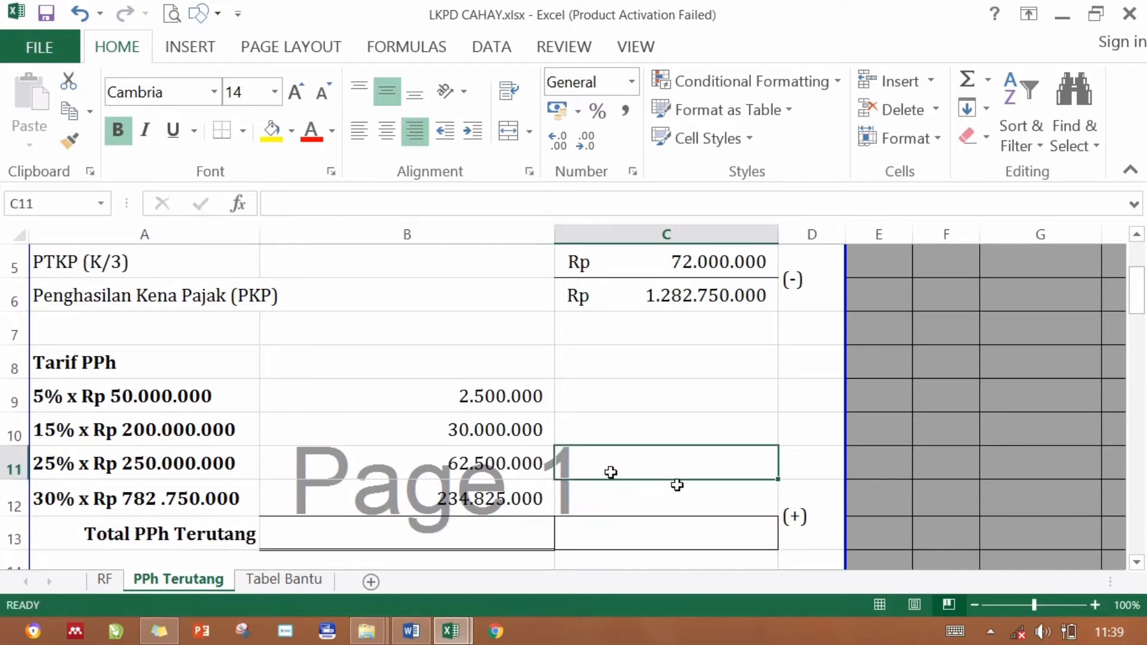
Remove all borders from the empty cells C12:C13.
left_click(656, 500)
left_click_drag(658, 497, 764, 529)
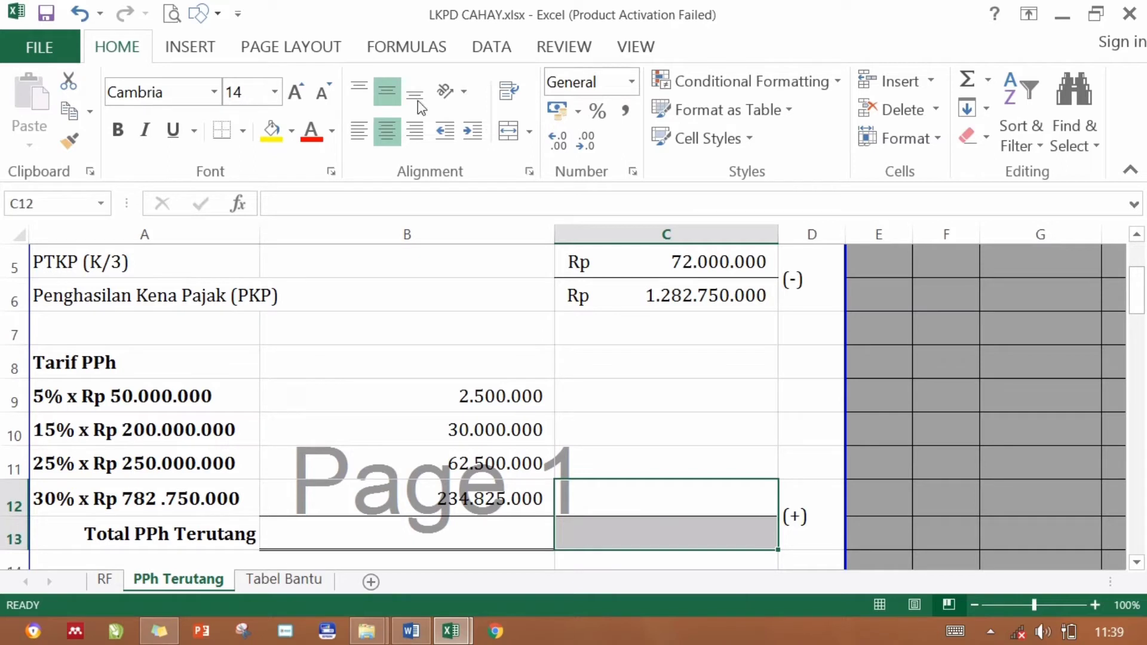
left_click(241, 130)
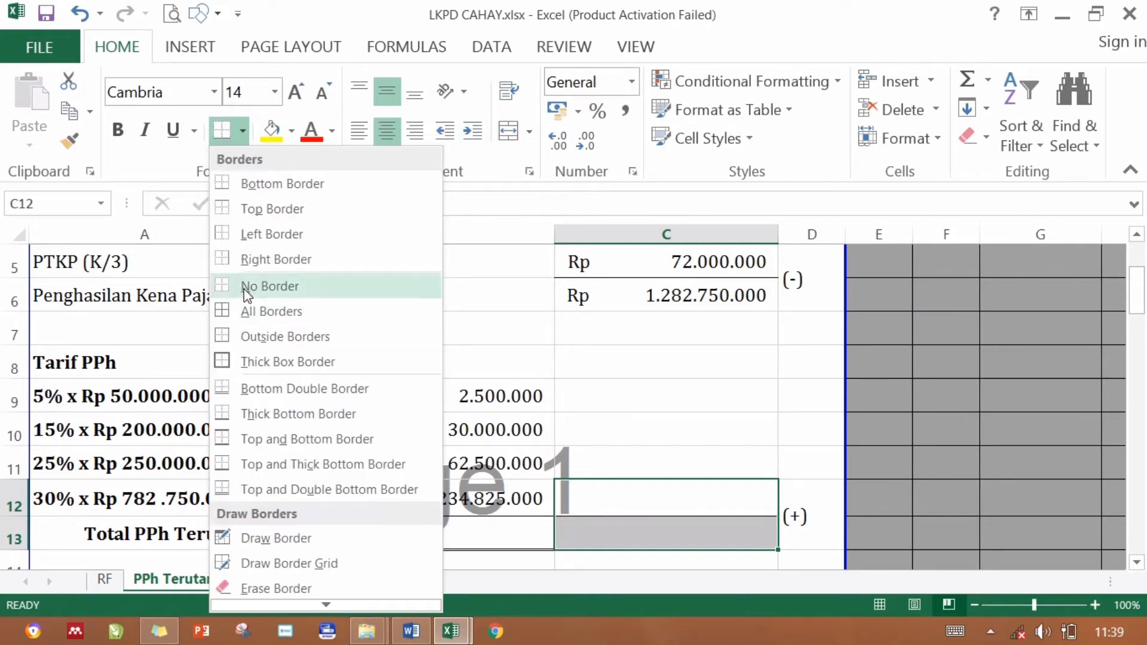
left_click(243, 289)
left_click(634, 388)
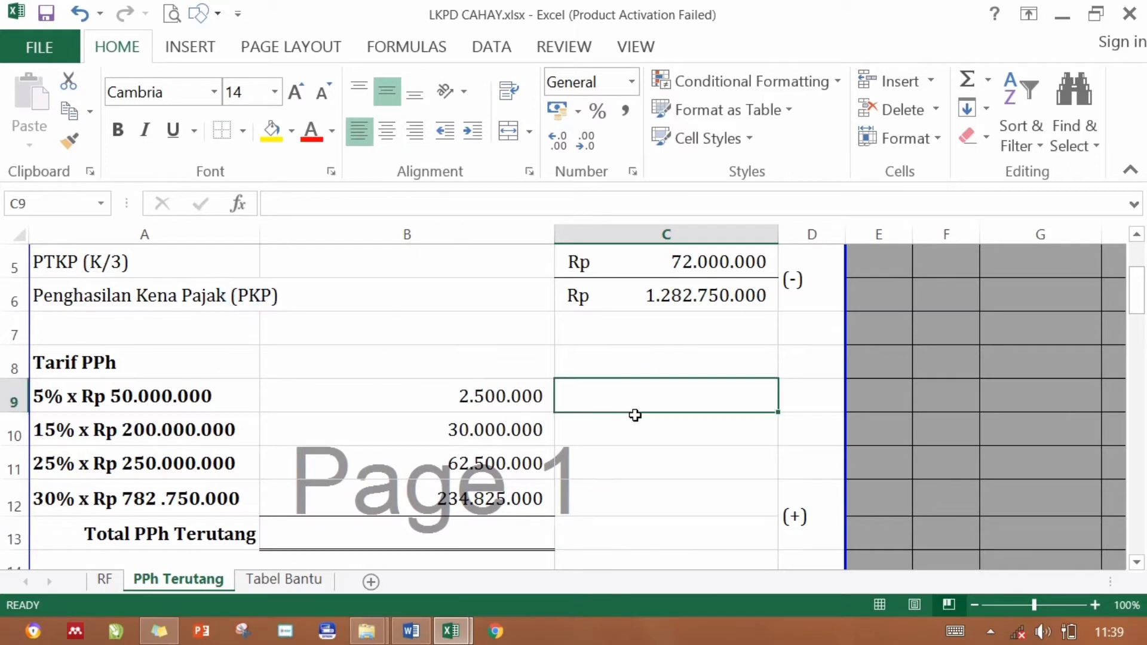
Move the merged (+) sign cell from D12:D13 to C12:C13, beside the layer amounts.
left_click(794, 495)
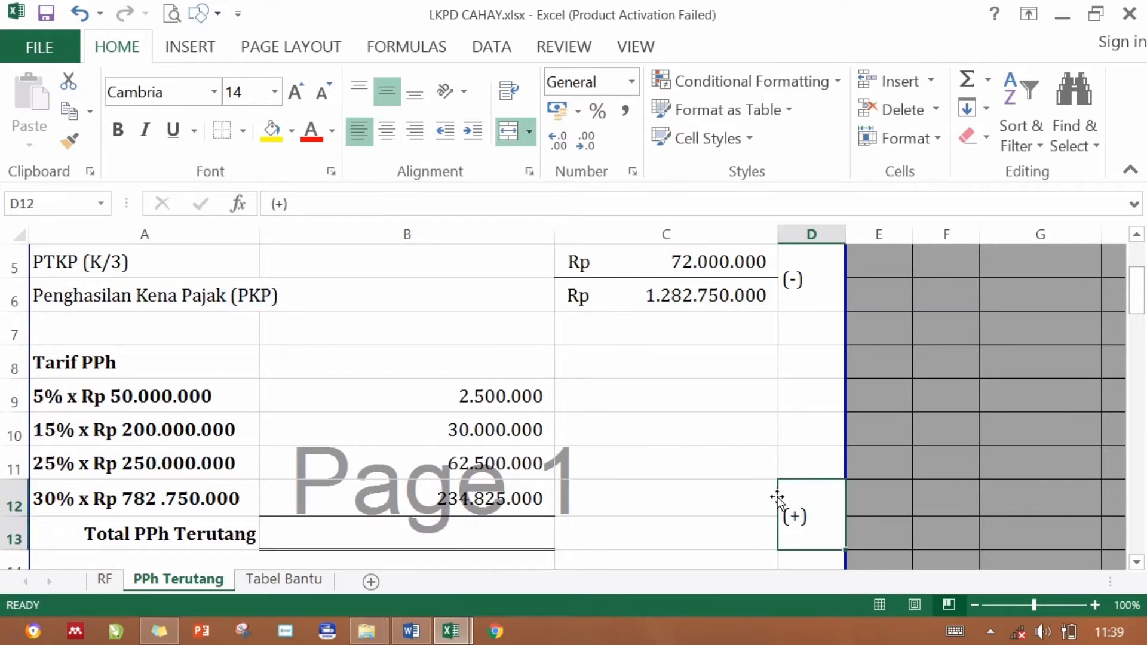
left_click_drag(776, 496, 660, 497)
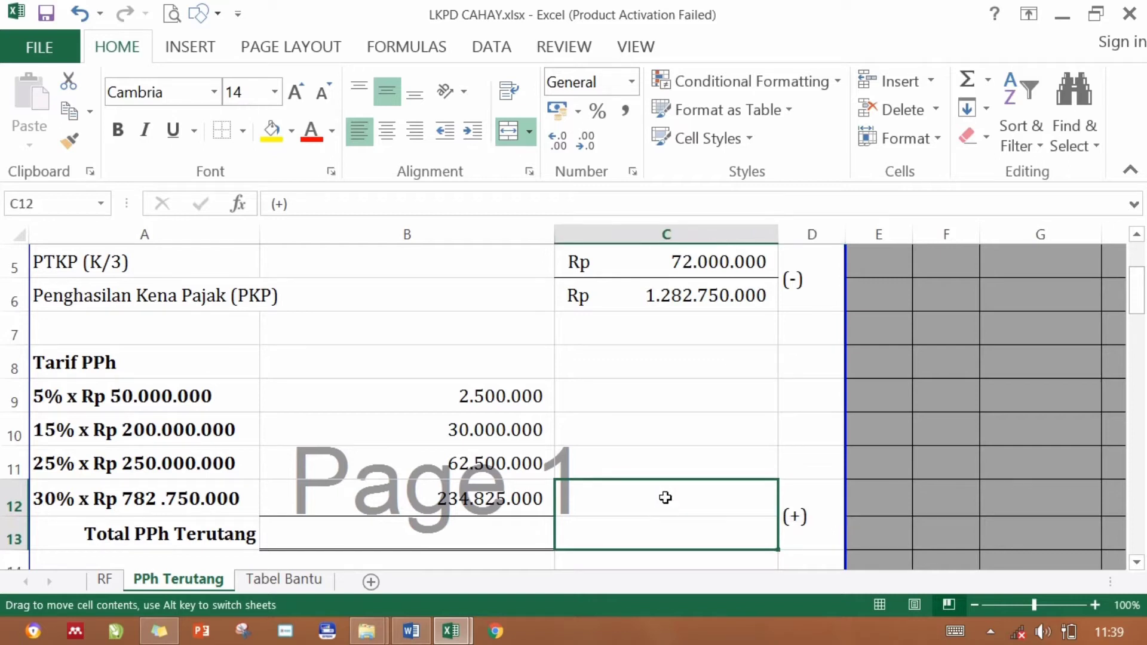
left_click(685, 438)
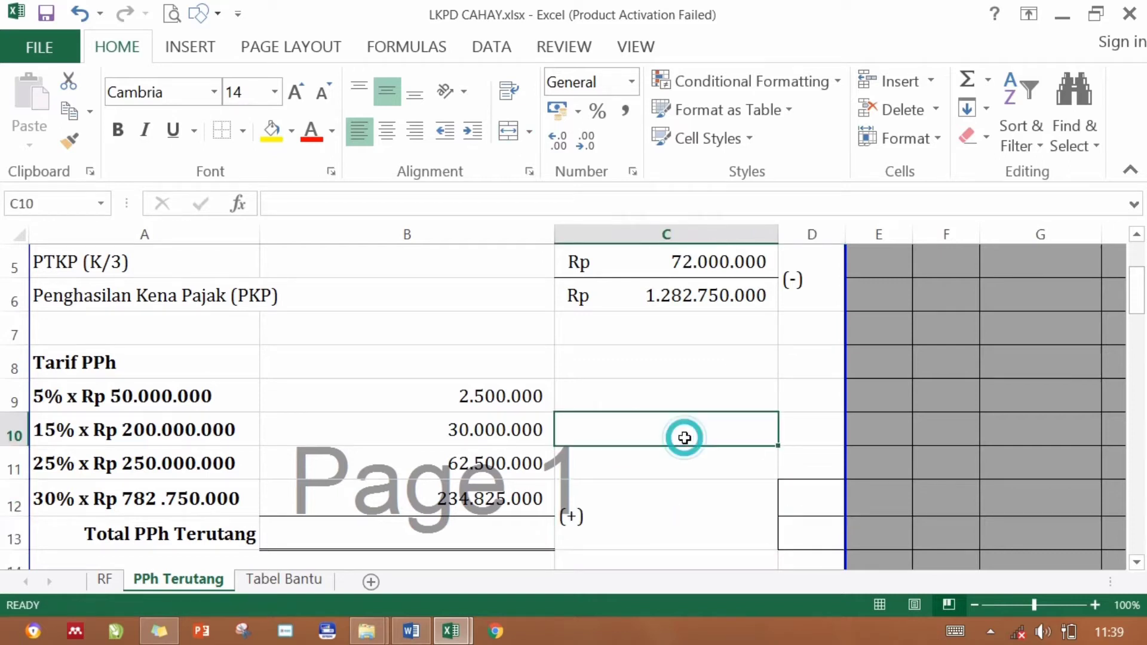
Calculate Total PPh Terutang in B13 as the sum of the layer amounts, =SUM(B9:B12), and check the result.
left_click(468, 532)
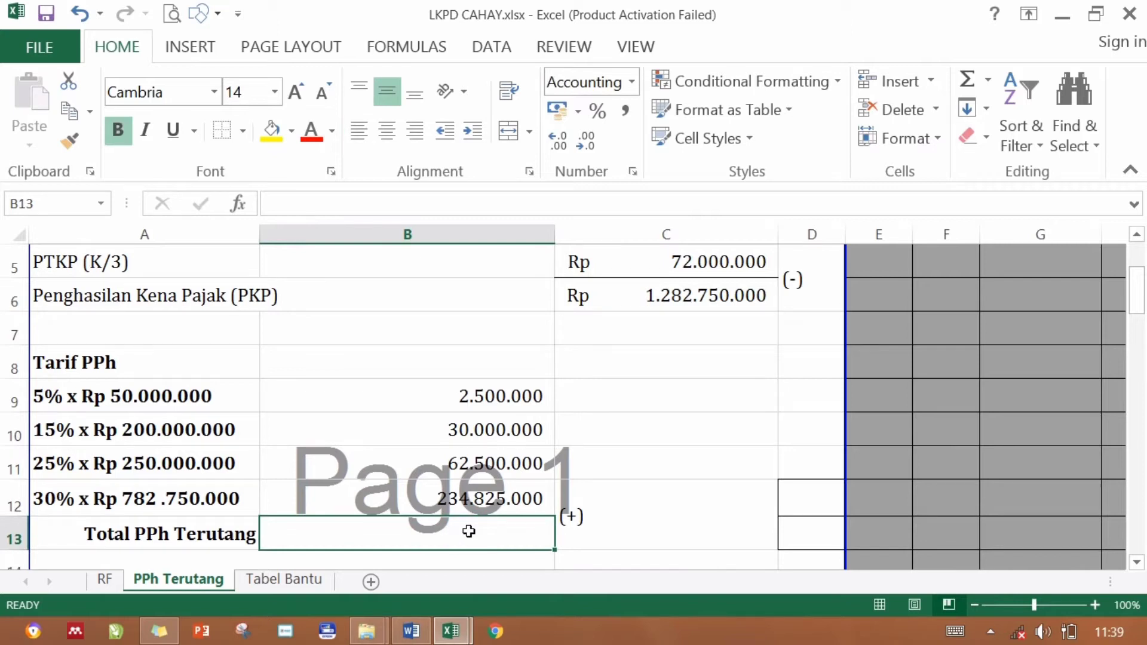
left_click(964, 79)
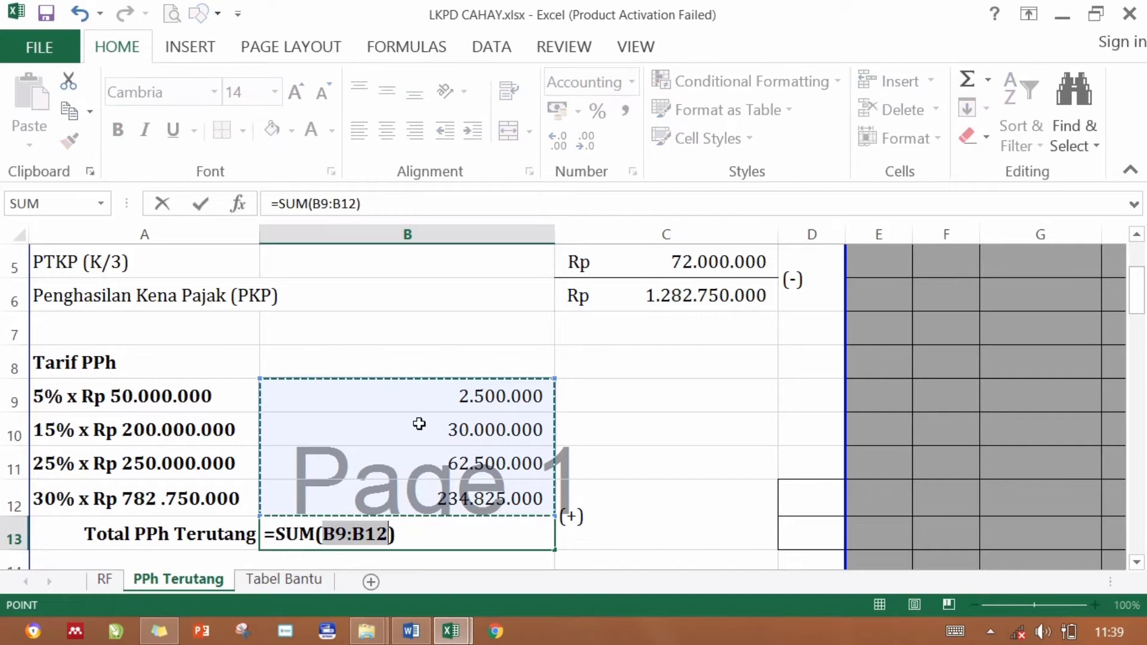
key("Return")
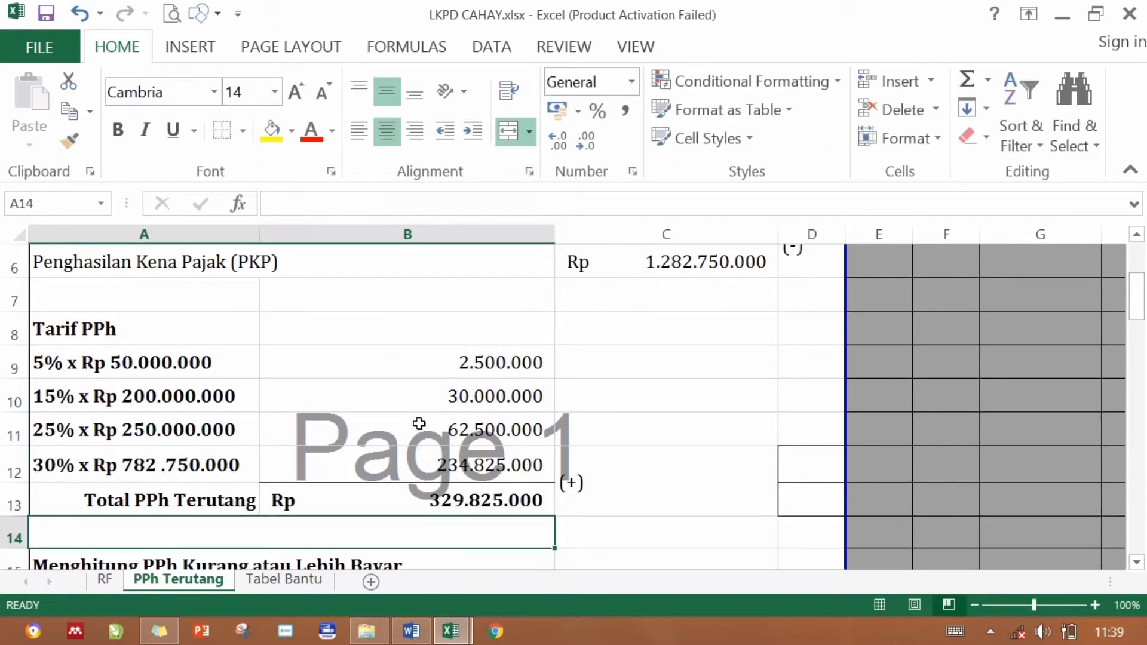
key("Up")
key("Up")
key("Up")
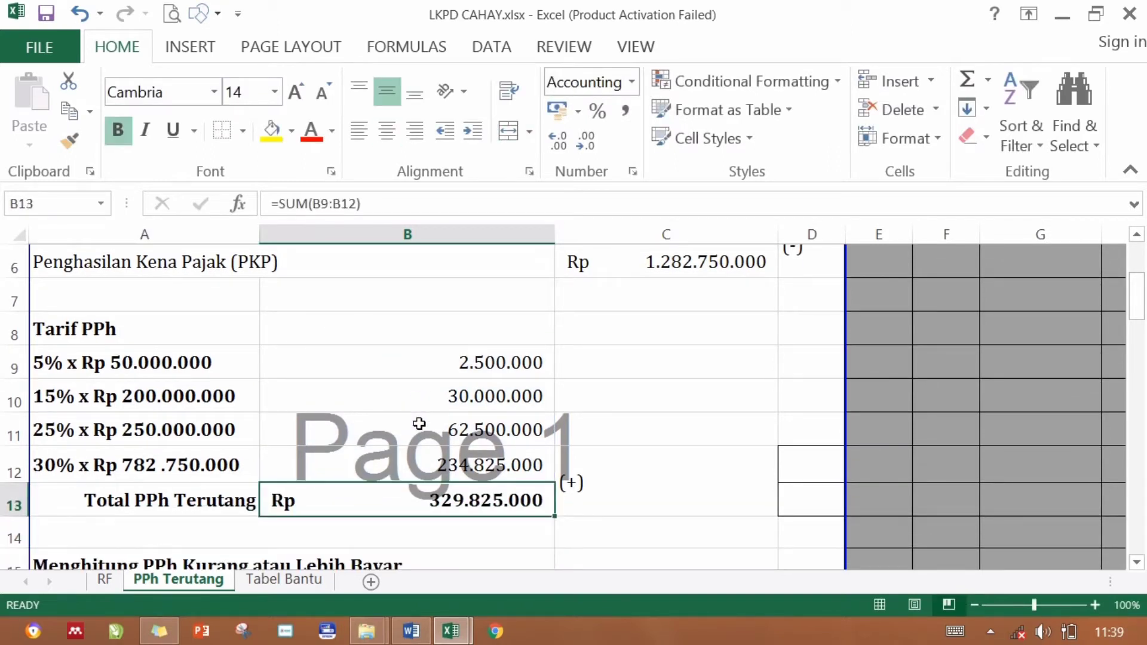
Review the 5% and 15% progressive layers in A9 and A10 of the Tarif PPh section.
key("Down")
key("Down")
key("Down")
key("Down")
key("Down")
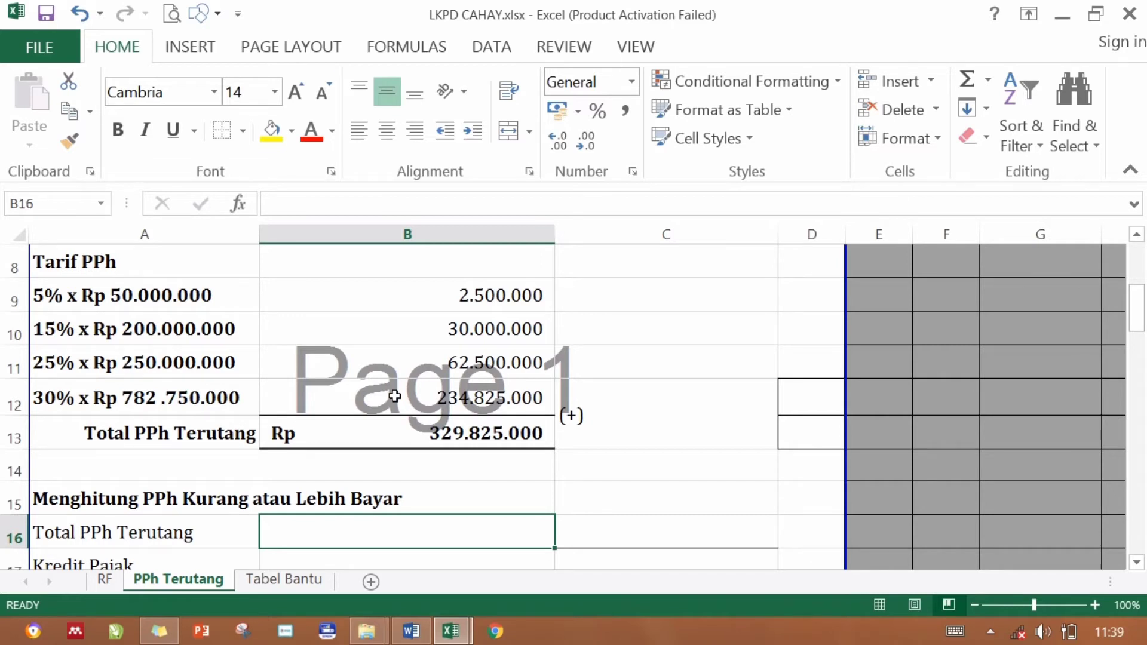
left_click(57, 294)
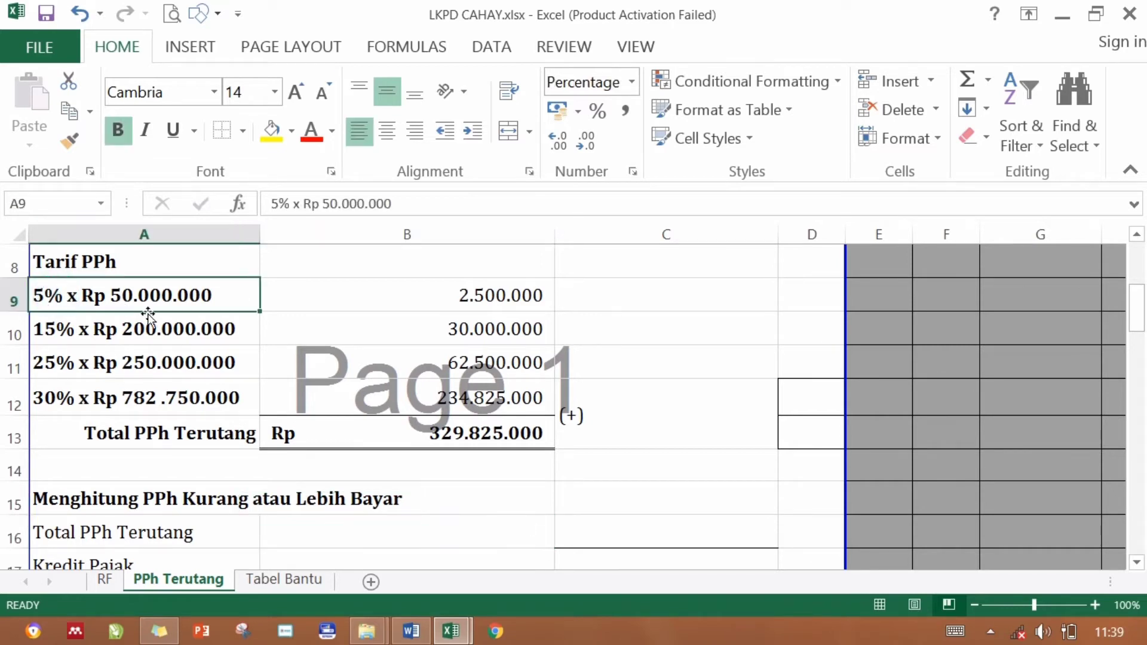
left_click(52, 328)
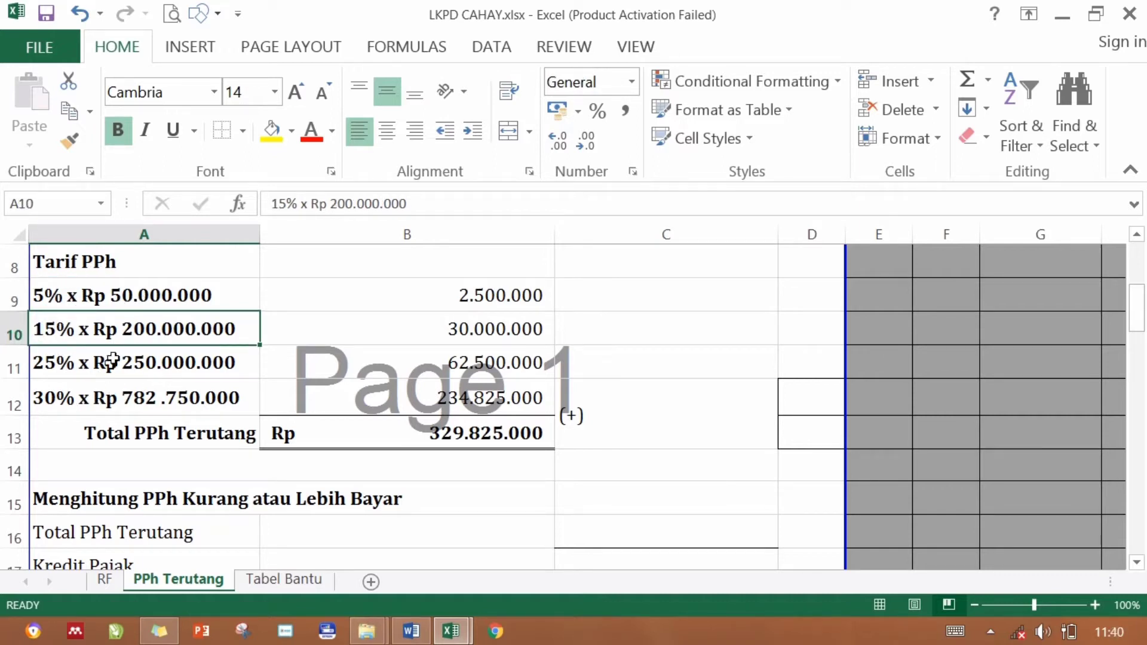
Switch to Materi Perhitungan PPh 21.xlsx and examine the 2021 tax rate table's title, headings and 5% income bracket.
left_click(451, 627)
left_click(550, 536)
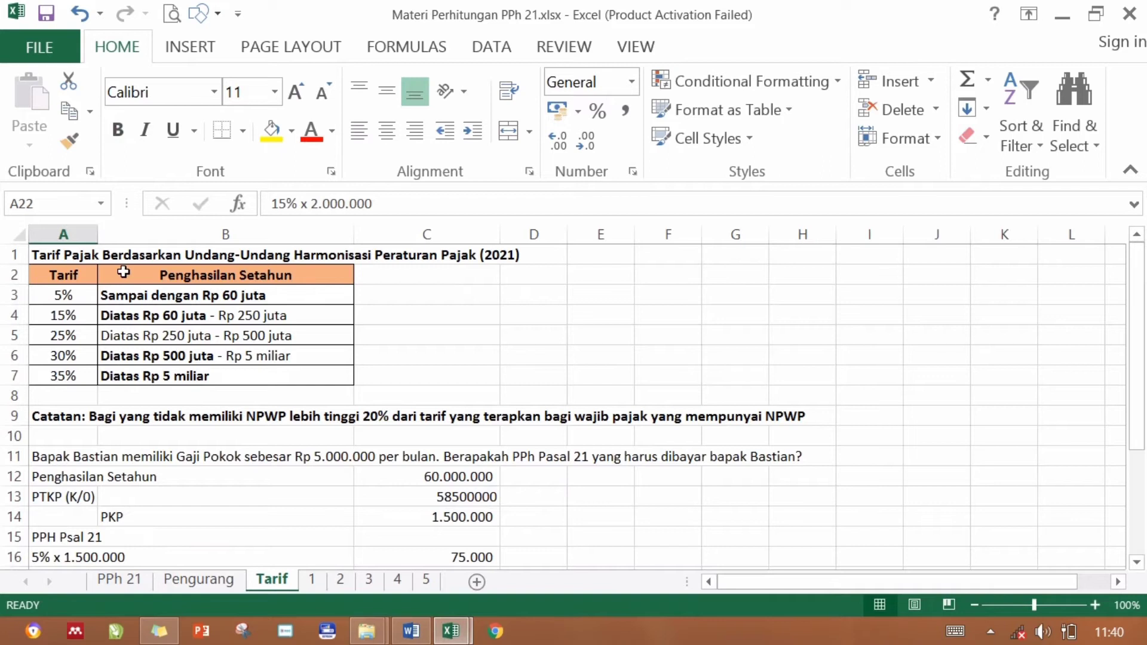
left_click(69, 275)
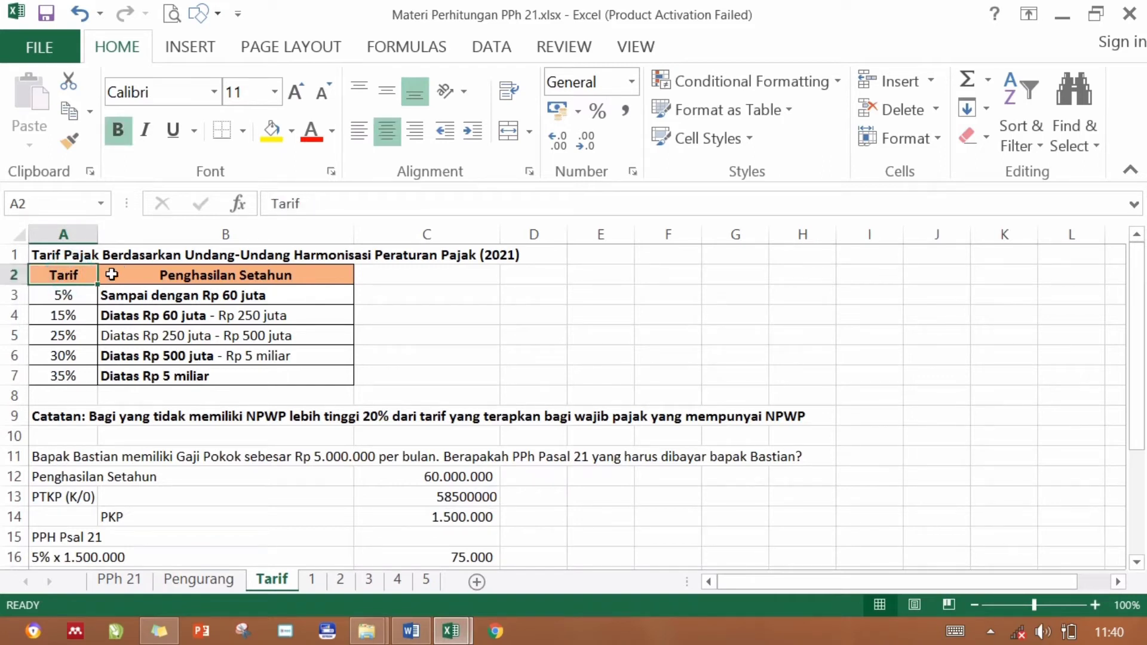
left_click(145, 273)
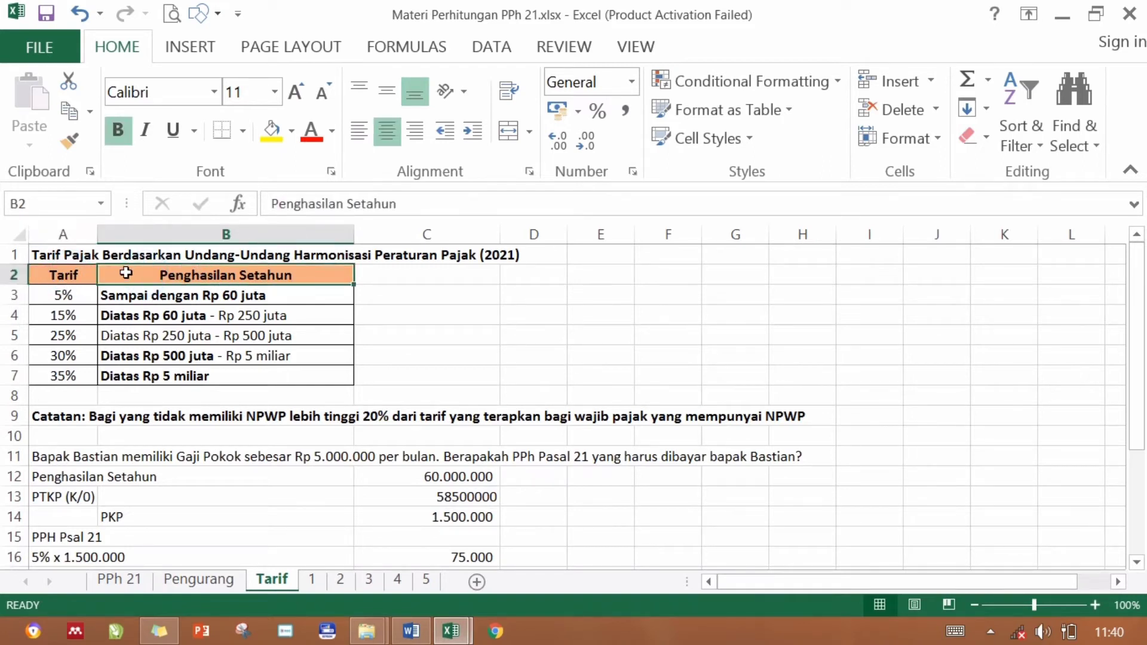
left_click(412, 255)
left_click(81, 279)
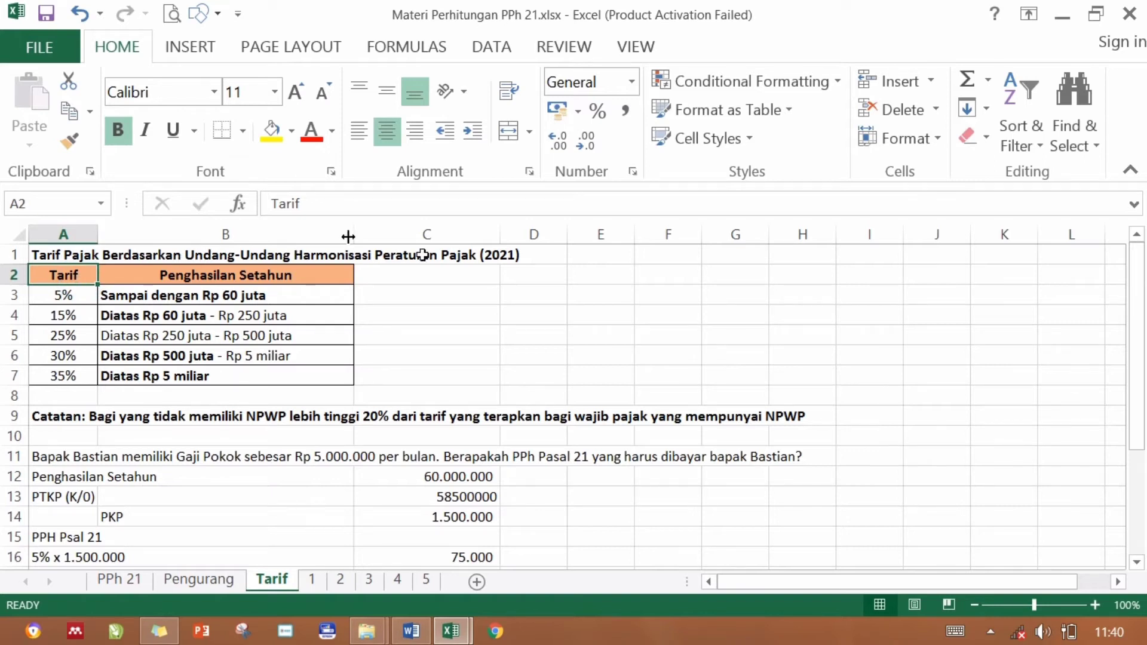
left_click(159, 289)
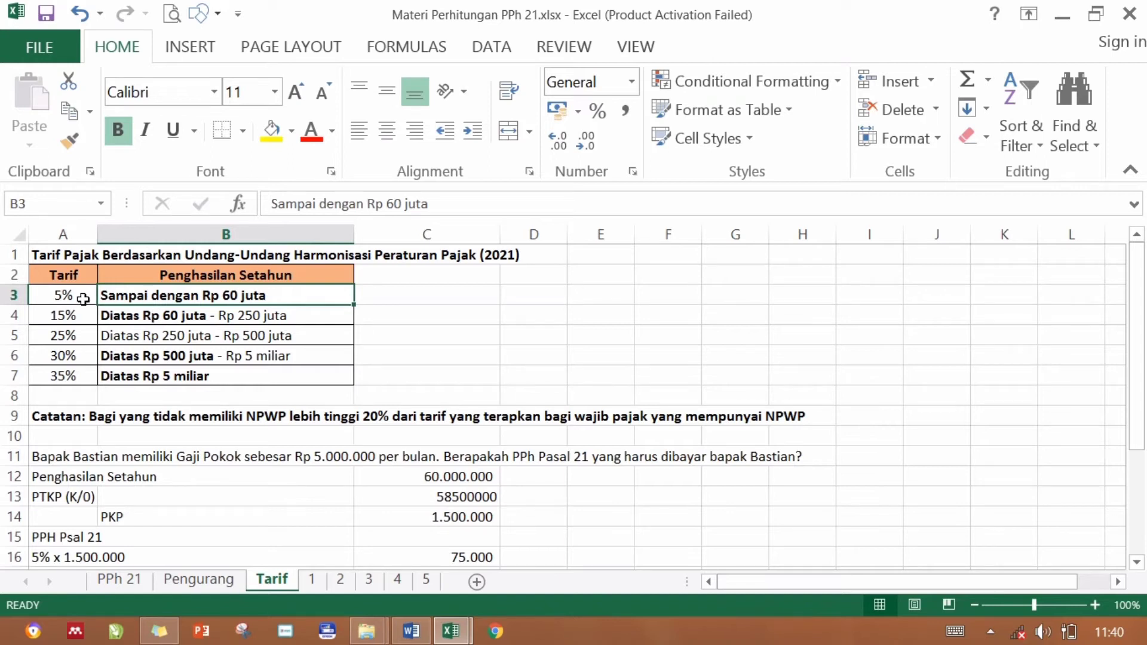
left_click(83, 299)
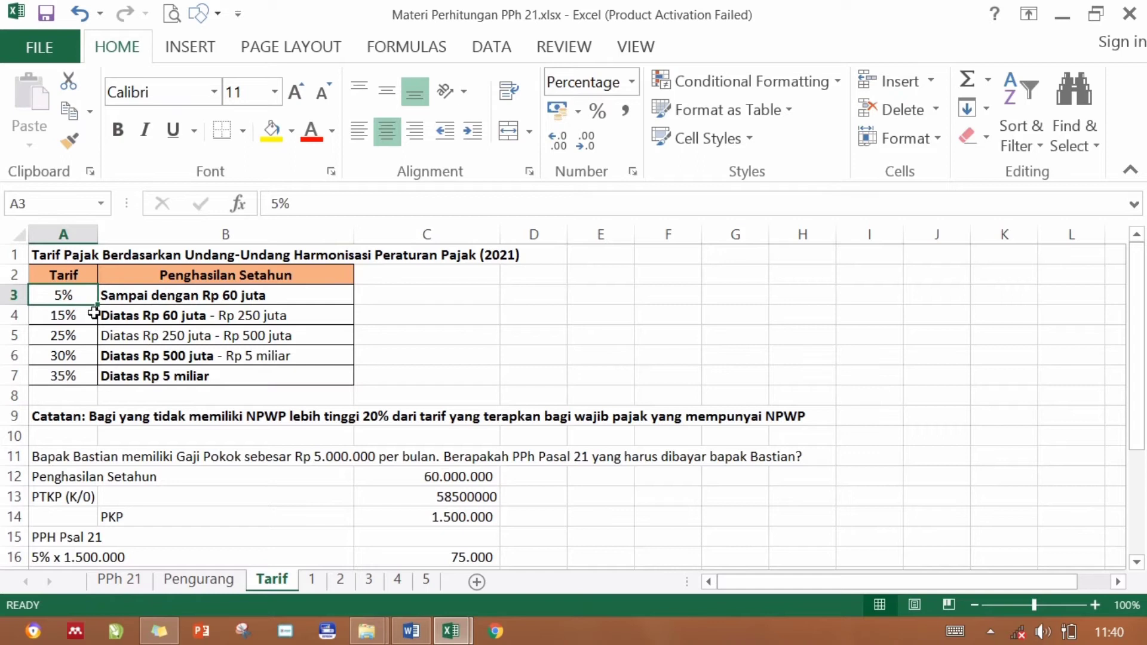
left_click(144, 293)
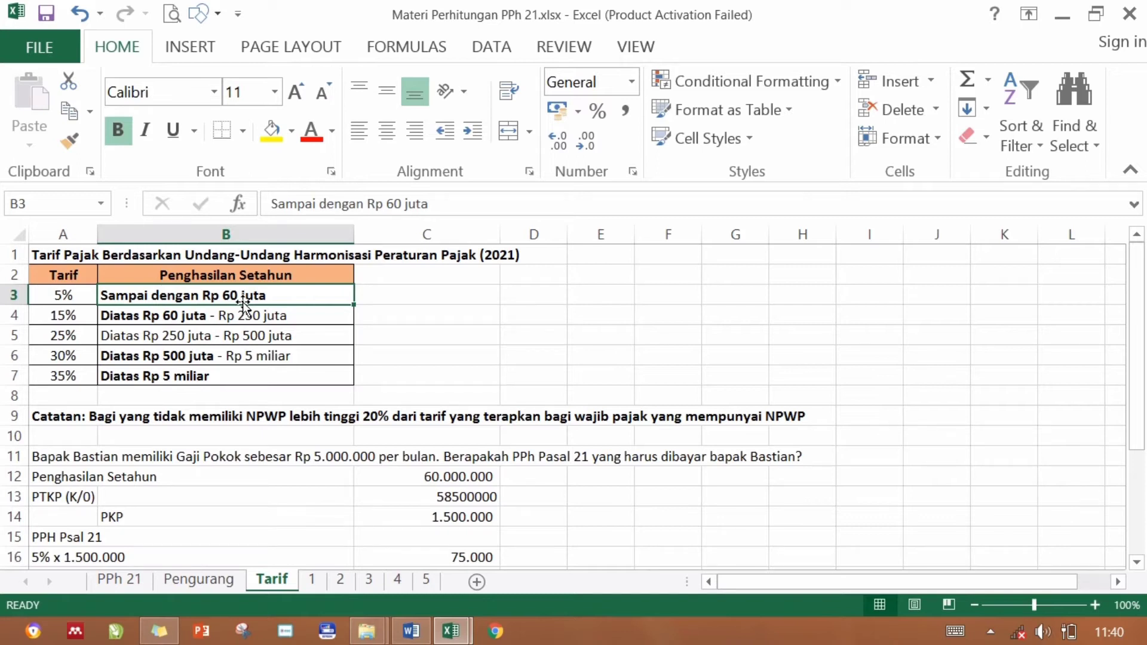
left_click(66, 293)
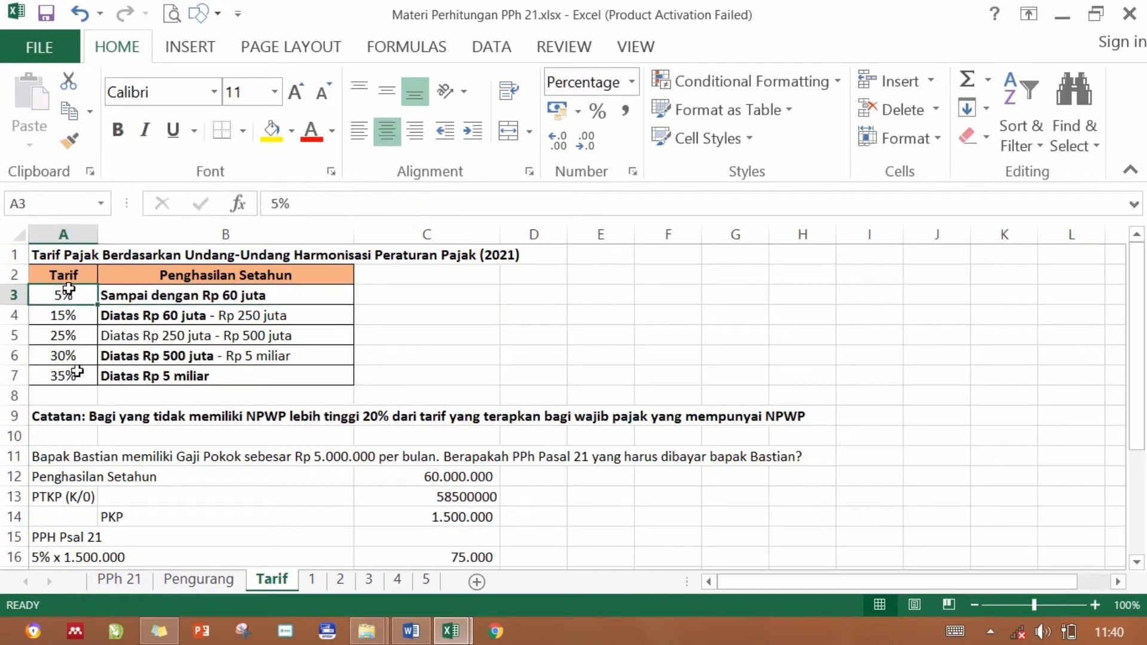
Compare the 5% layer in A9 of LKPD CAHAY.xlsx with the 5% income bracket in the 2021 rate table of Materi Perhitungan PPh 21.xlsx.
left_click(451, 631)
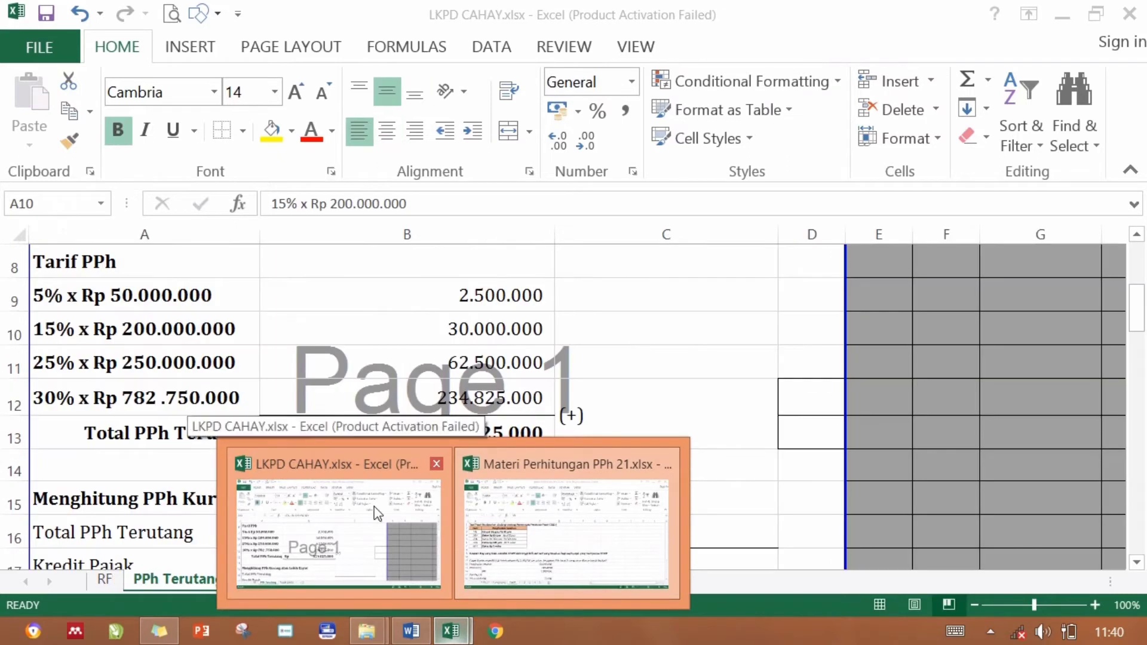
left_click(371, 503)
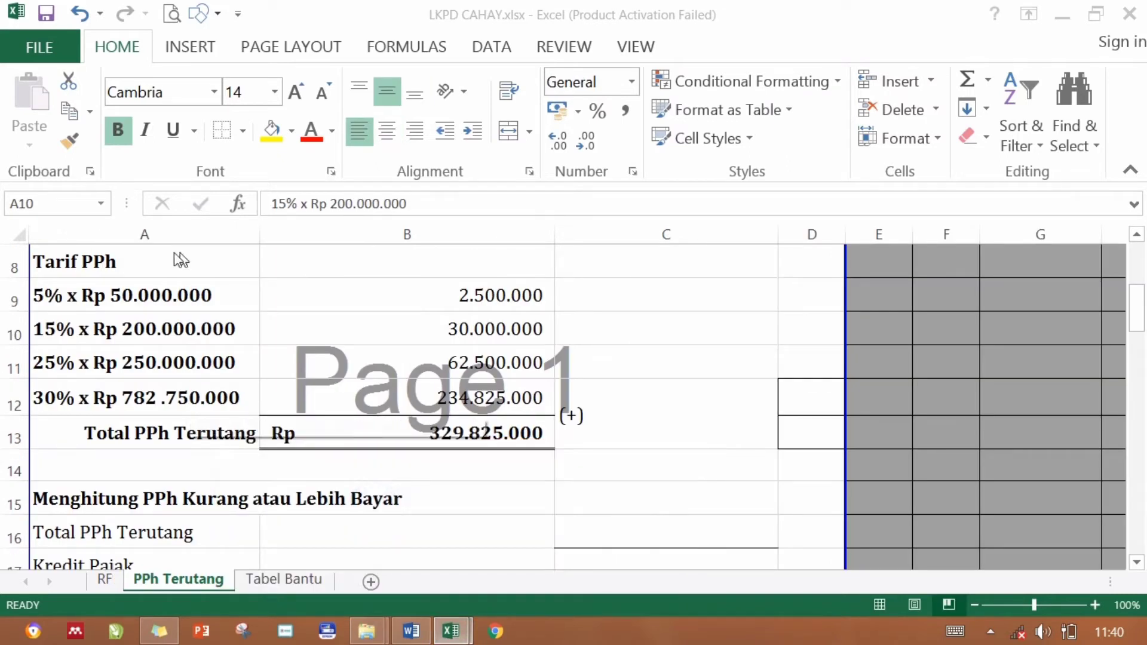
left_click(139, 286)
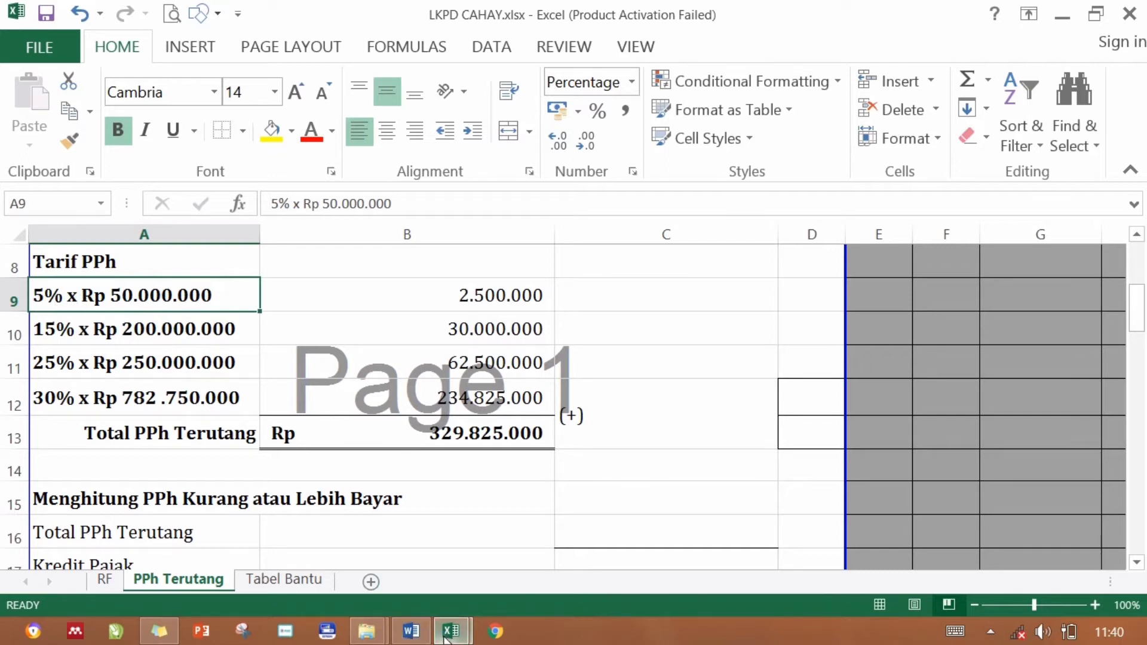
mouse_move(451, 631)
left_click(536, 526)
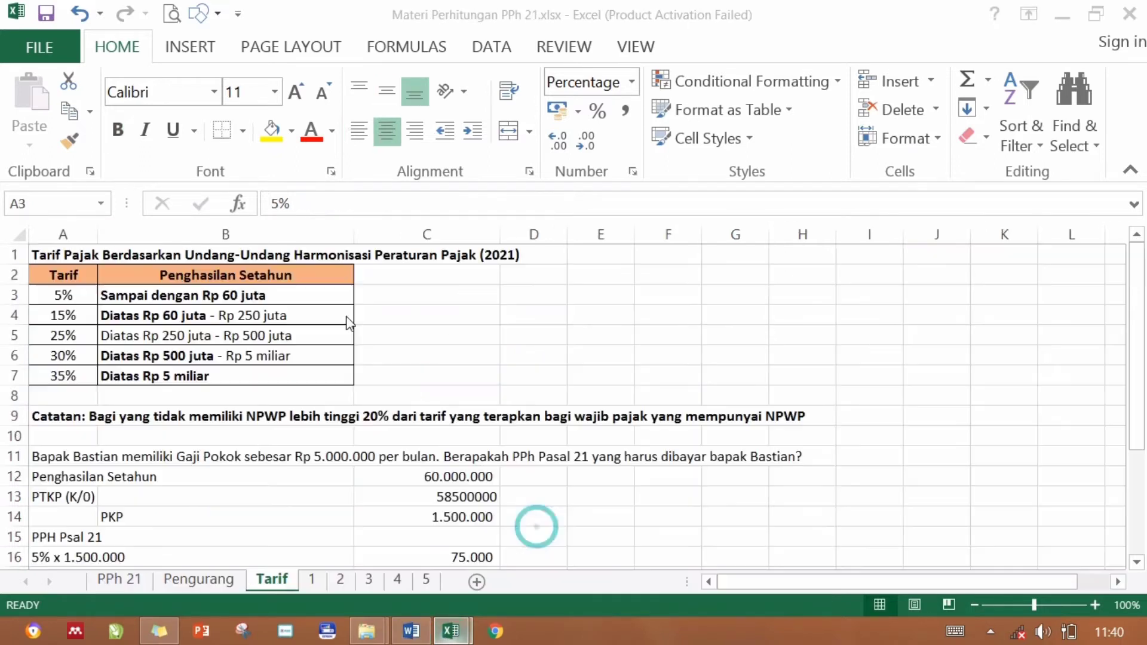
left_click(212, 292)
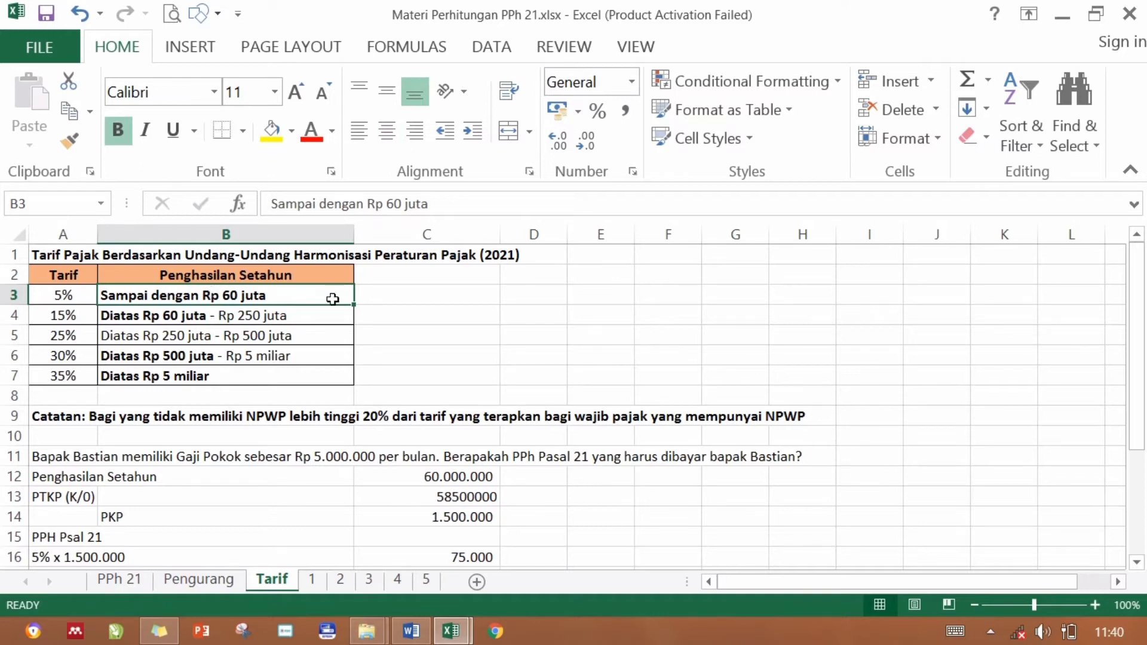
left_click(403, 295)
left_click(245, 297)
left_click(64, 295)
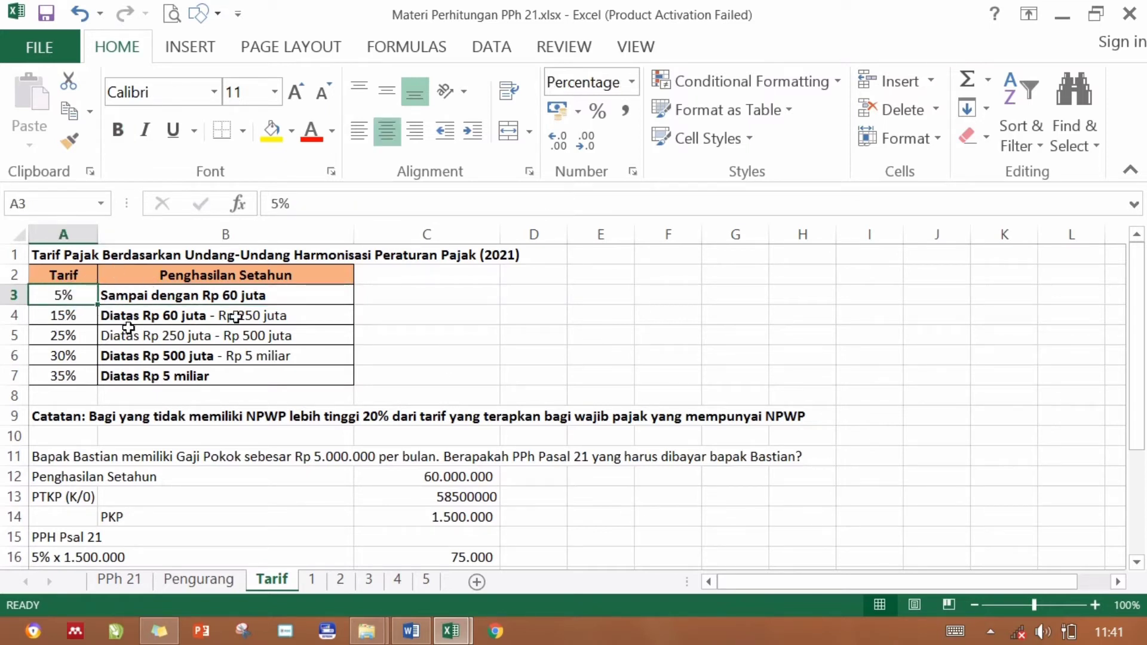
Check the Penghasilan Kena Pajak of Contoh 2 against the 5% and 15% brackets in the rate table.
left_click_drag(1138, 281, 1141, 446)
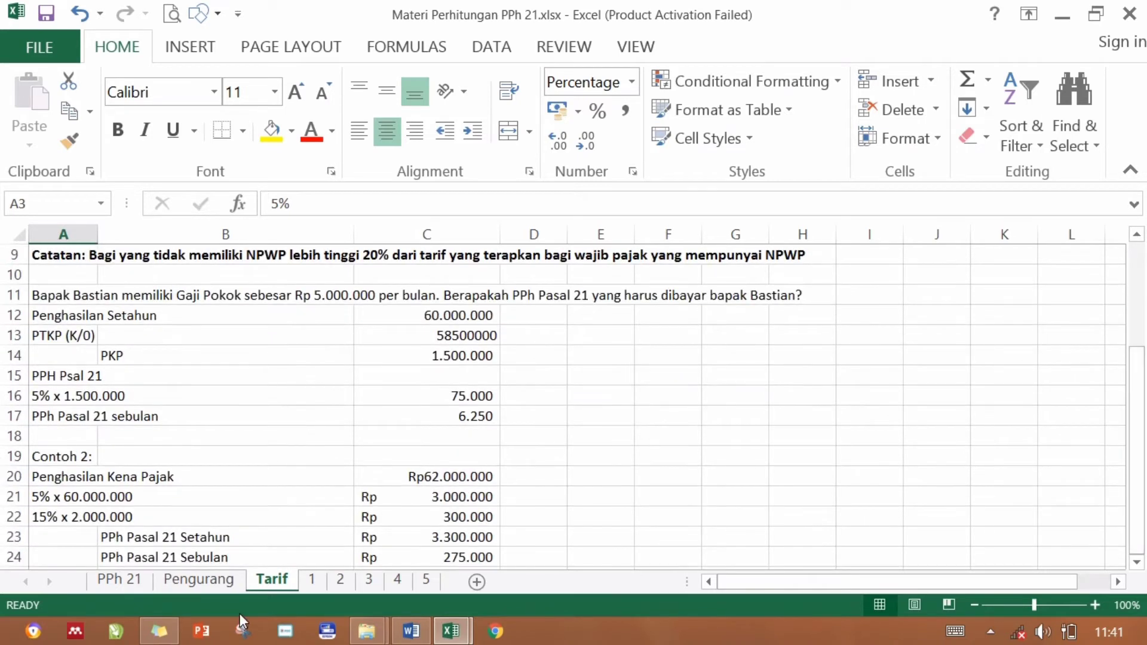
left_click(70, 458)
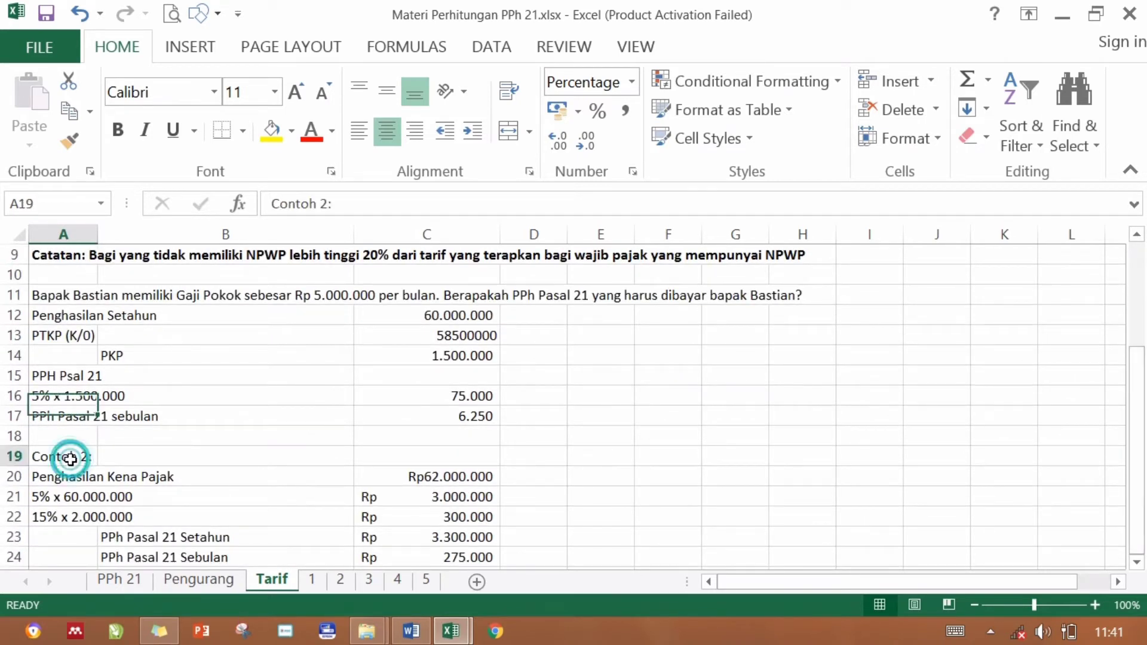
left_click(104, 478)
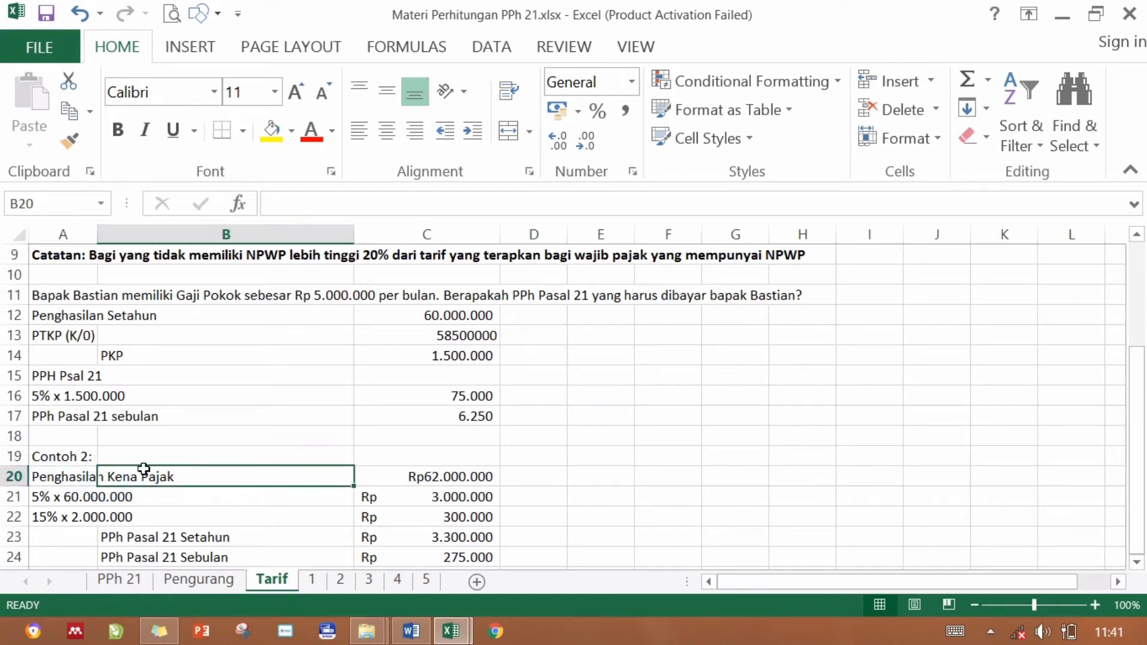
left_click(489, 476)
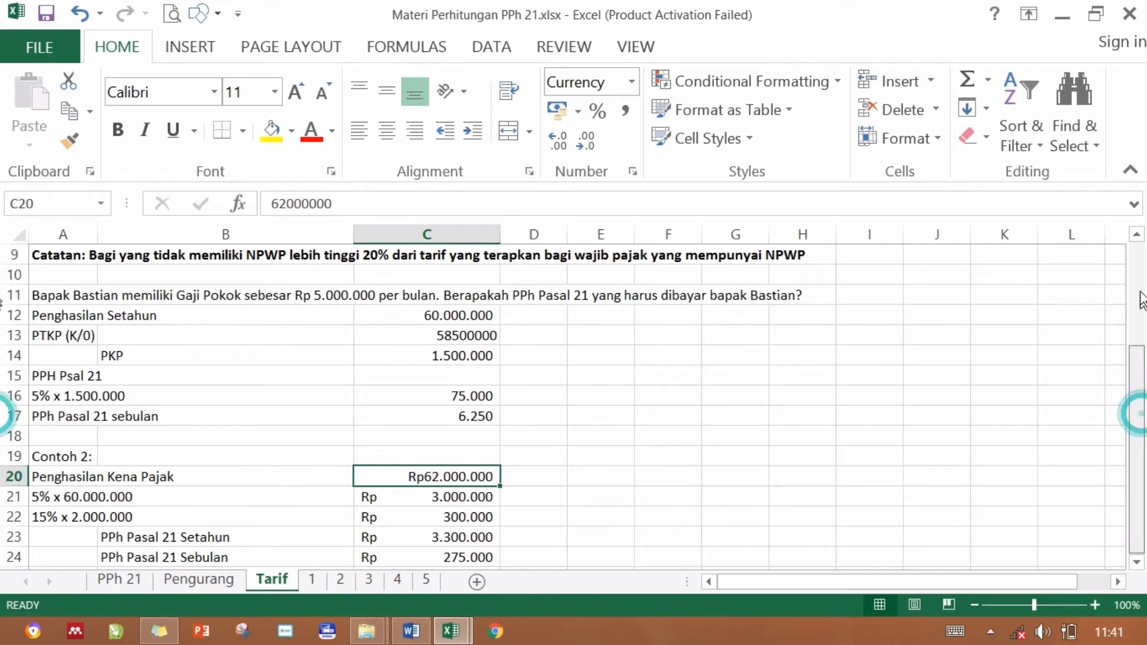
left_click_drag(1138, 410, 1138, 308)
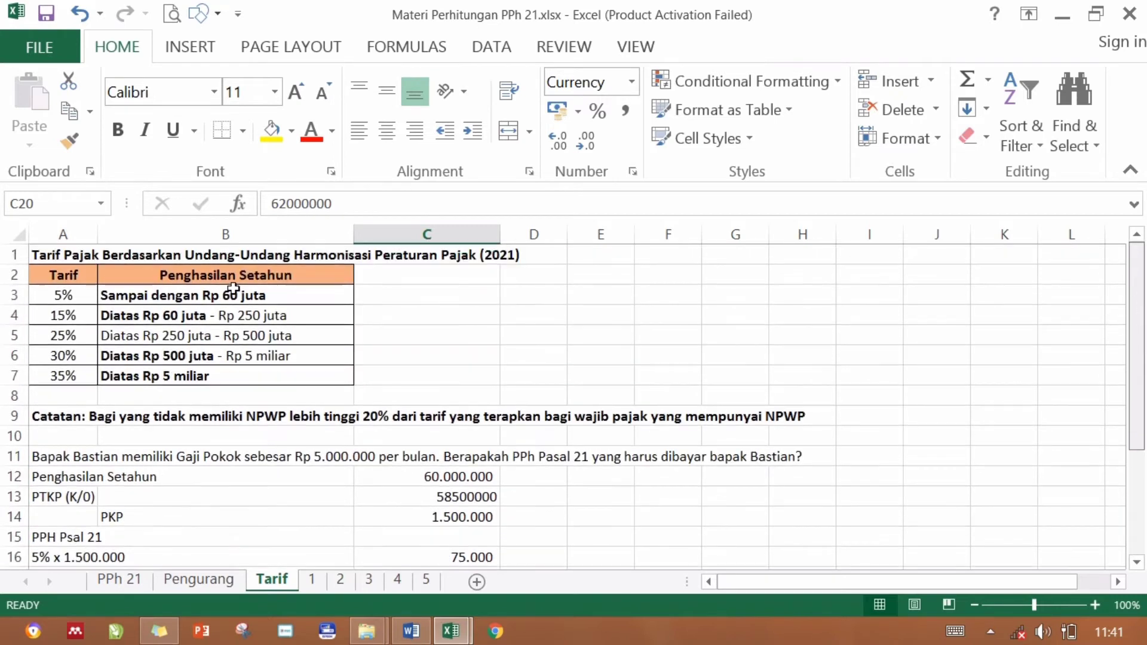
left_click(67, 315)
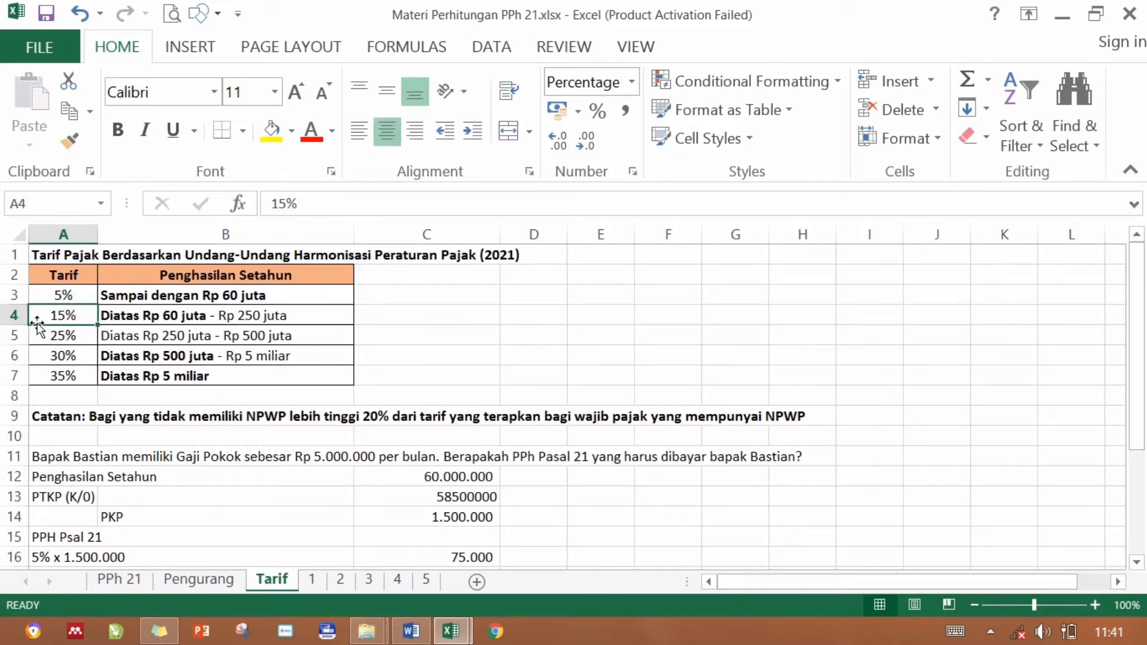
Examine how Contoh 2 splits its taxable income into 5% and 15% layers, including the 15% formula in C22.
middle_click(1138, 311)
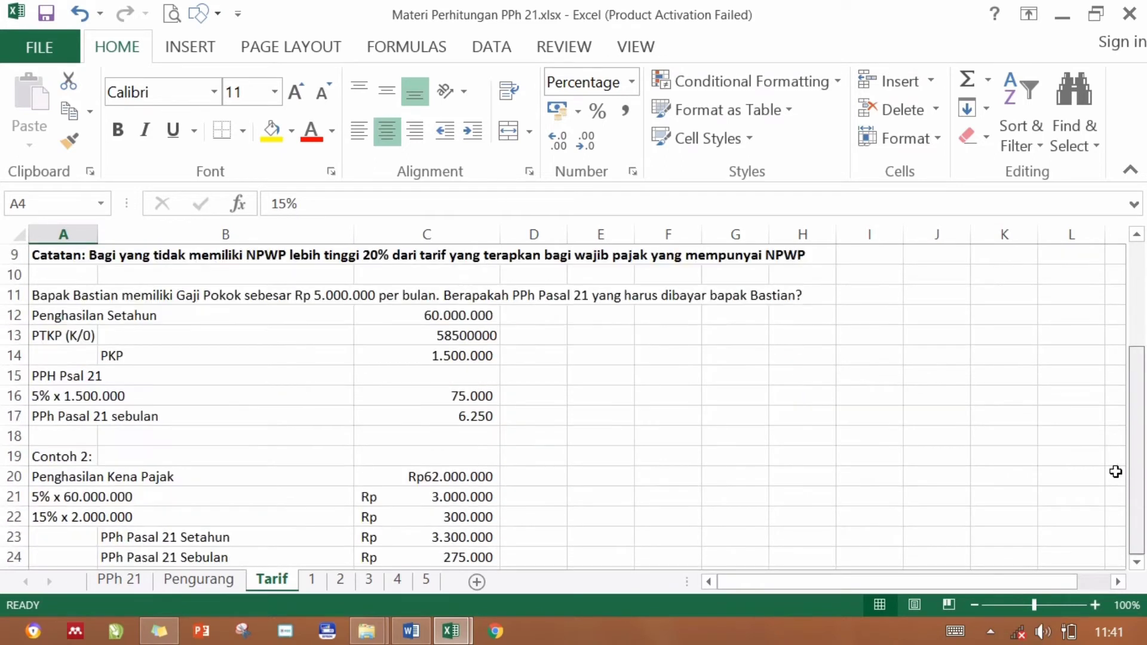
left_click(333, 493)
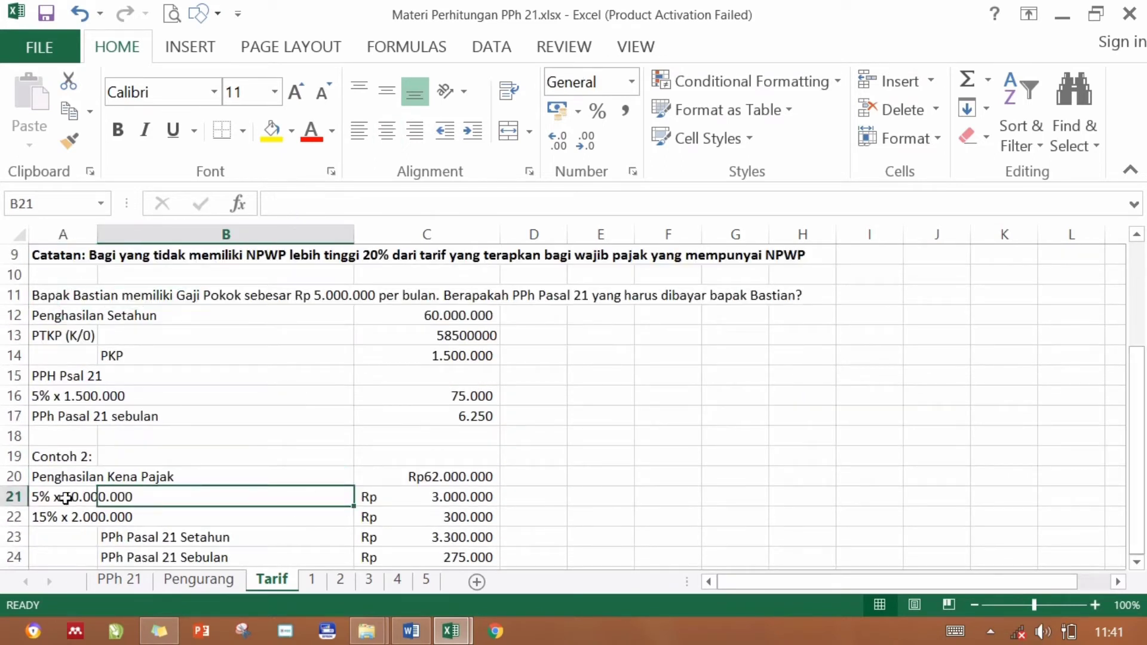
left_click(66, 498)
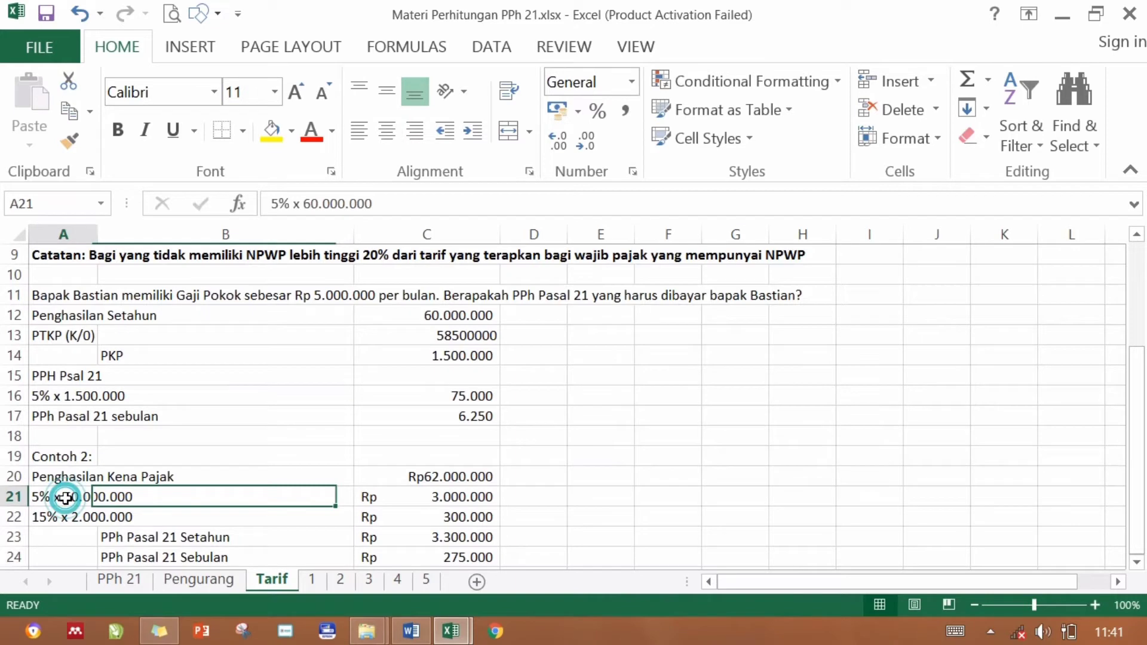
left_click(442, 476)
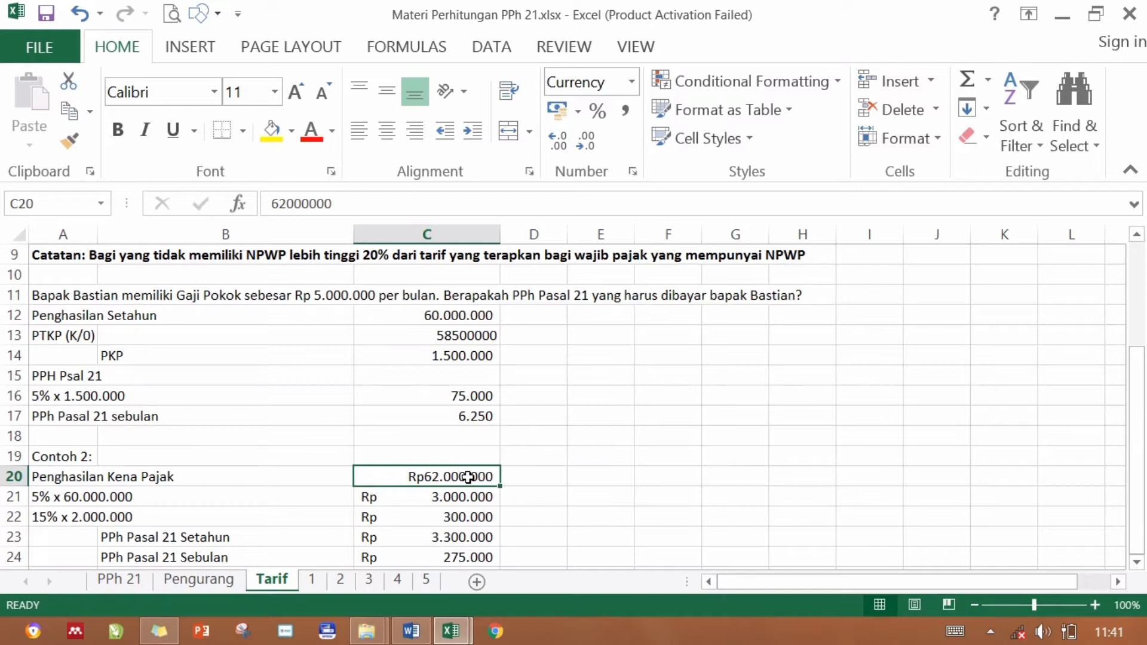
left_click(42, 537)
left_click(47, 519)
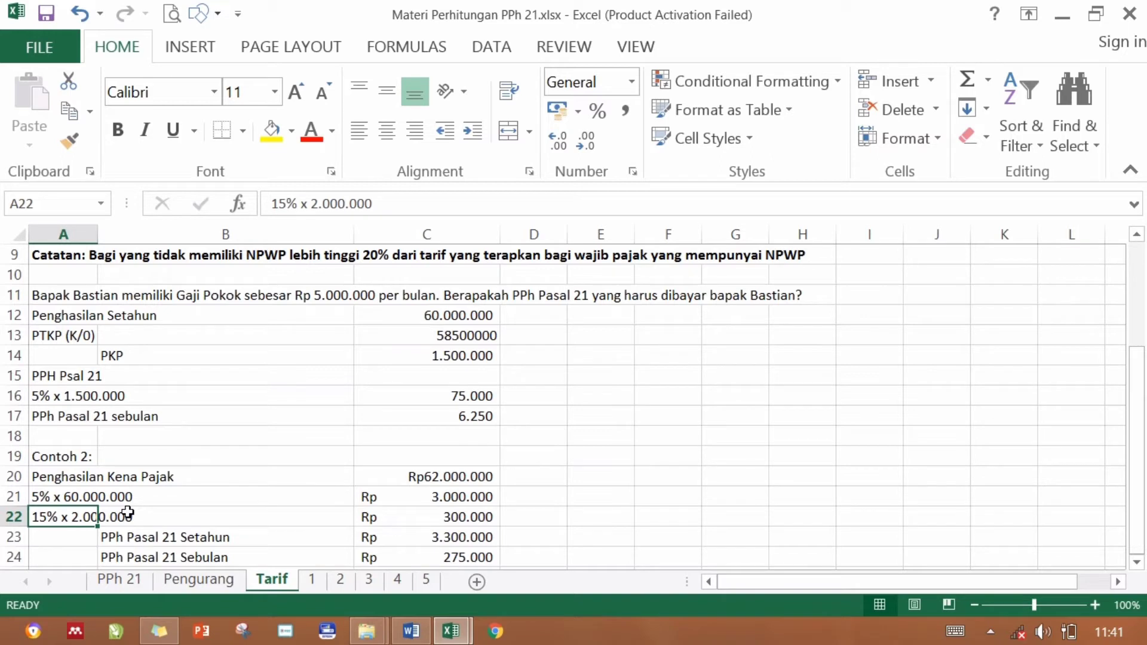
left_click(58, 498)
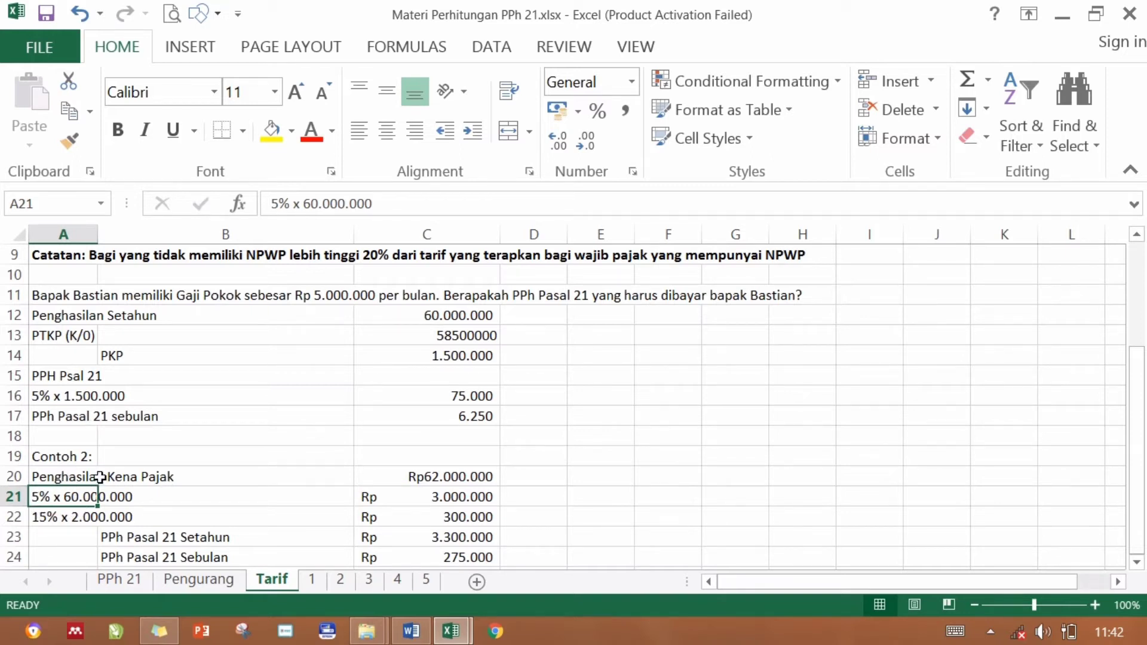
left_click(70, 515)
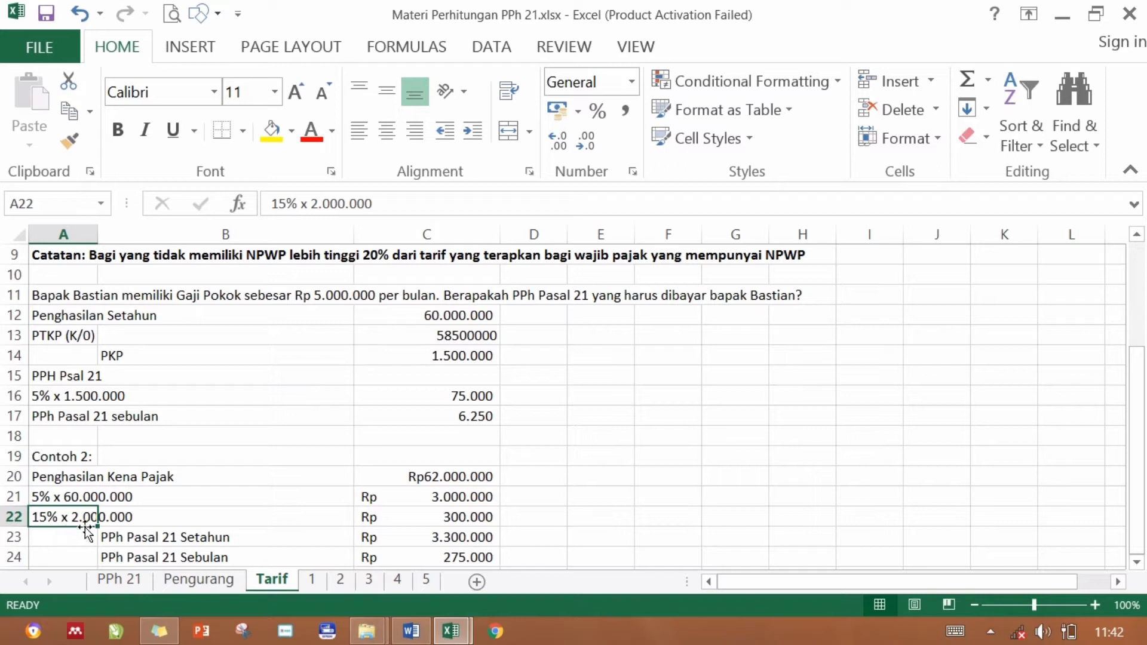
left_click(439, 519)
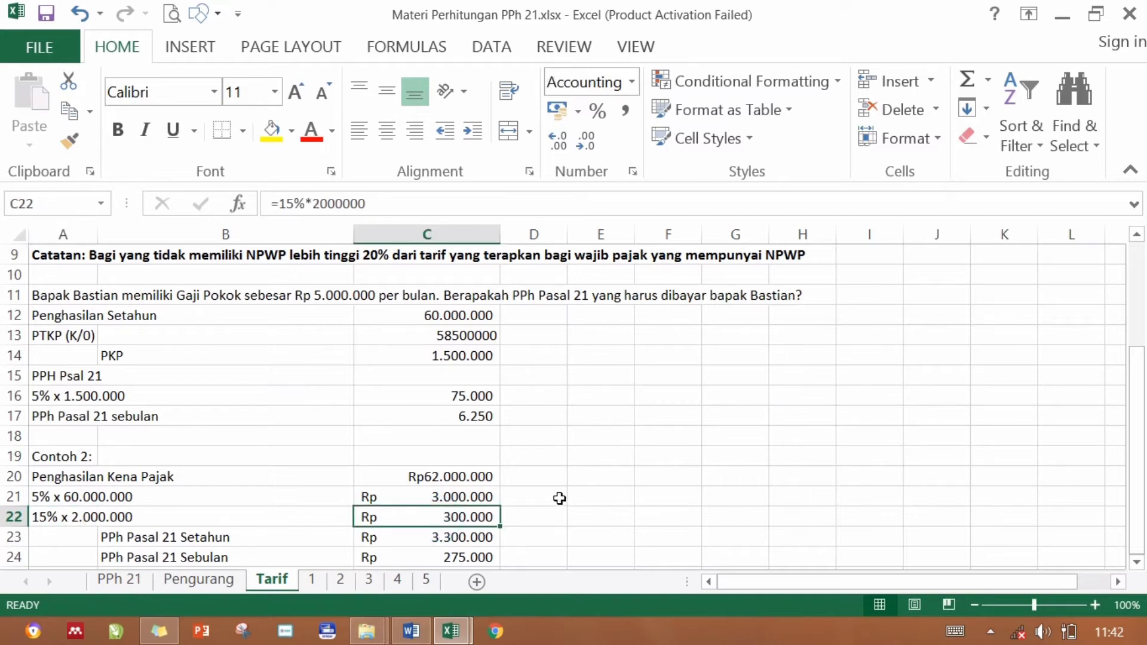
Return to LKPD CAHAY.xlsx and review the 5% and 15% layers against the Penghasilan Kena Pajak (PKP).
mouse_move(455, 638)
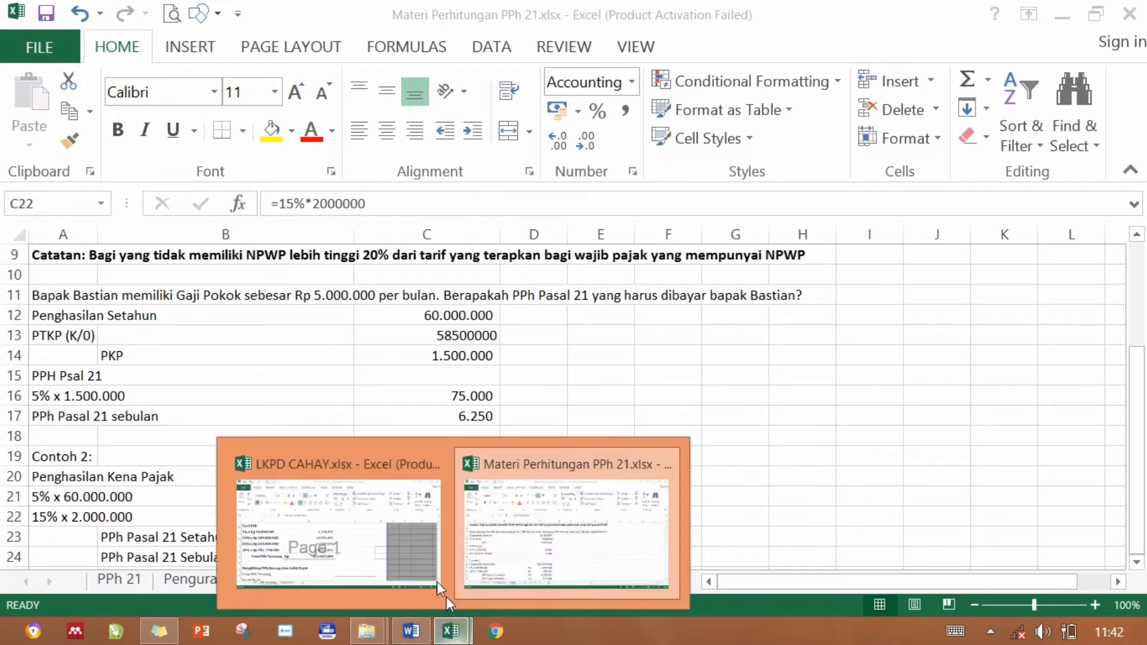
left_click(387, 546)
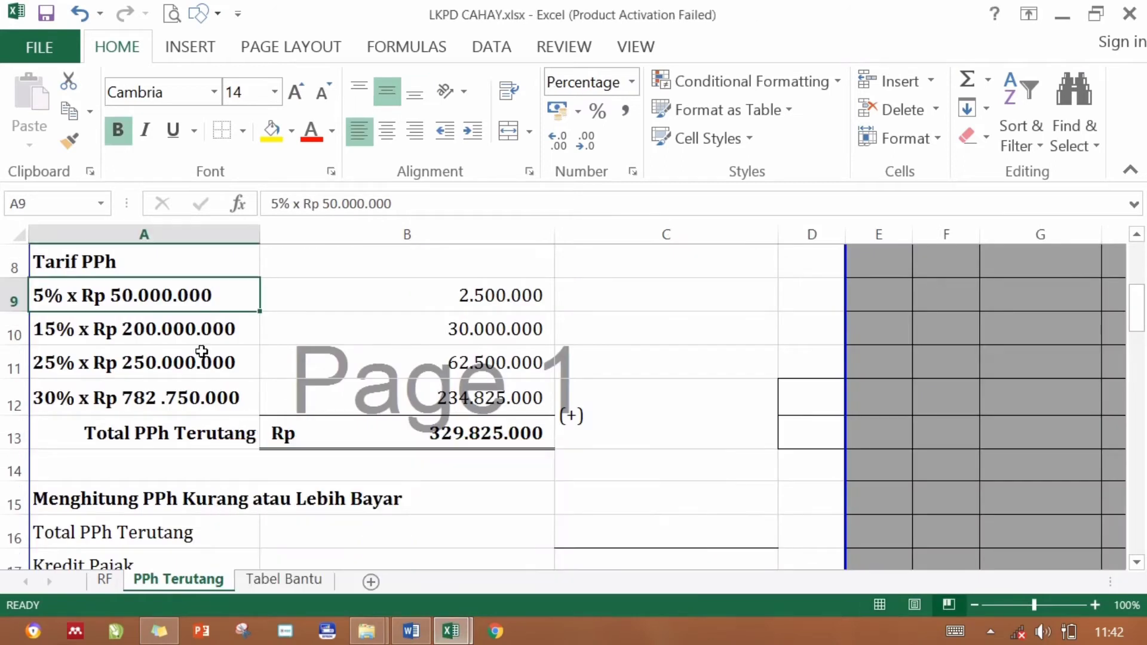
left_click(169, 328)
left_click(102, 297)
left_click(123, 330)
left_click_drag(1139, 331, 1140, 257)
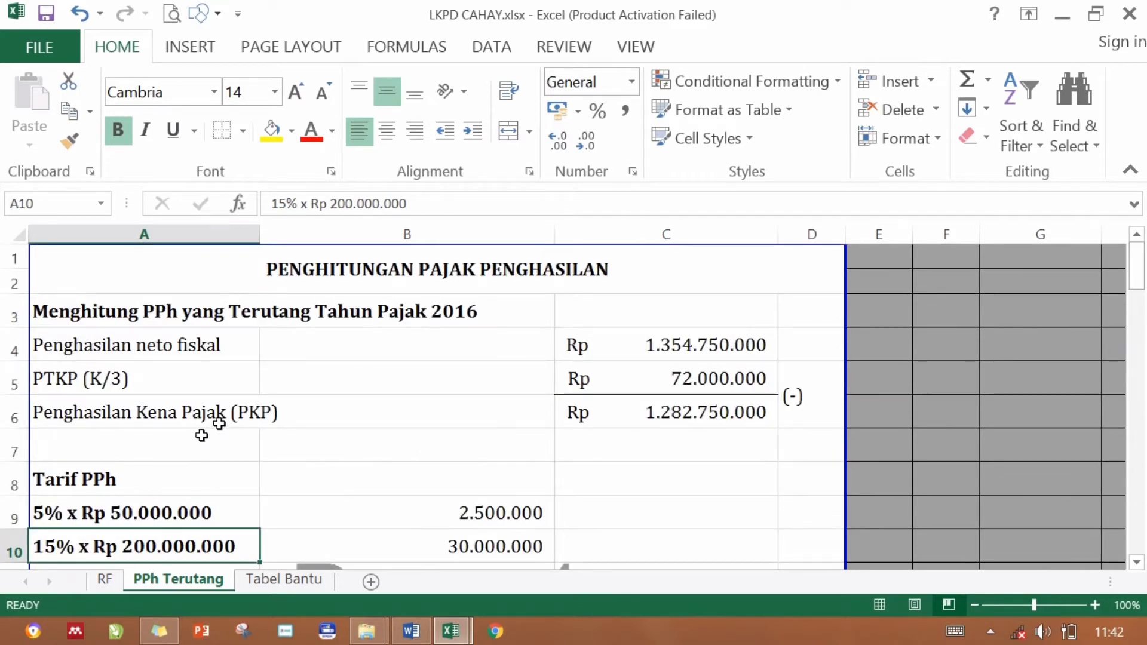
left_click_drag(1139, 266, 1140, 301)
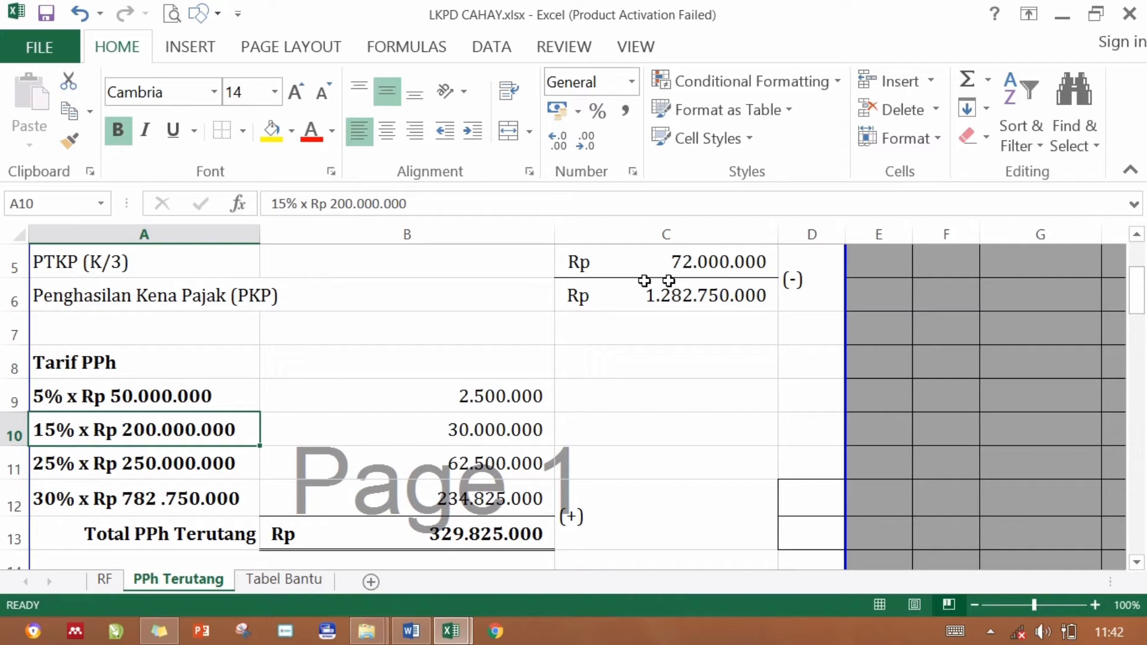
Review the 5%, 15% and 30% layers in column A and the Total PPh Terutang formula in B13.
left_click(98, 505)
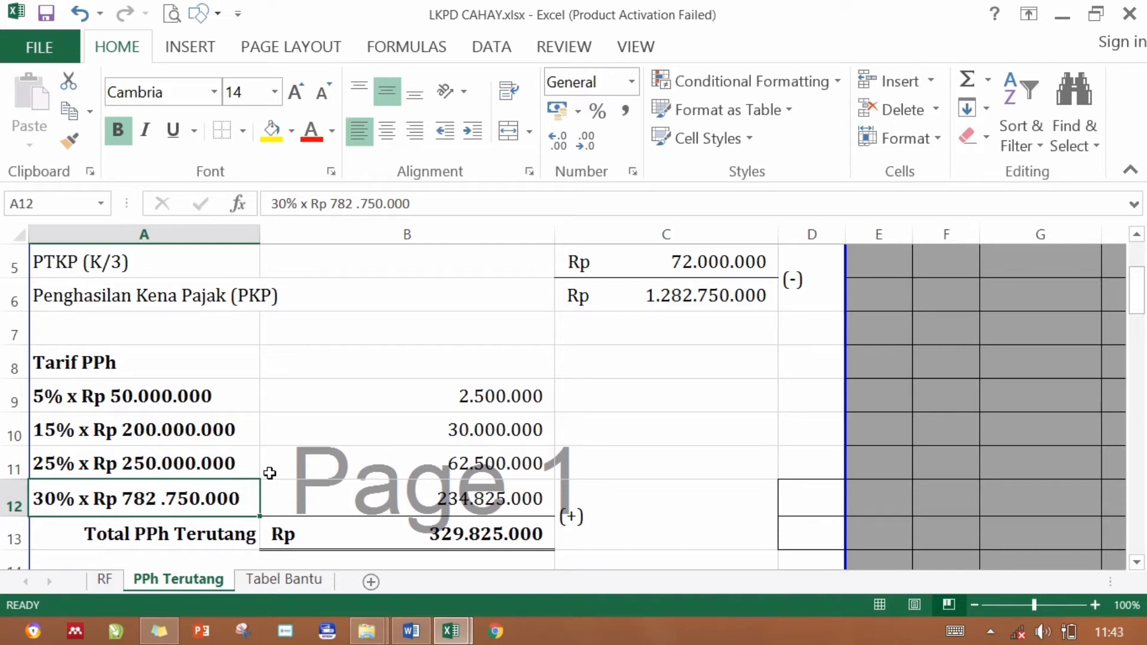
left_click(91, 391)
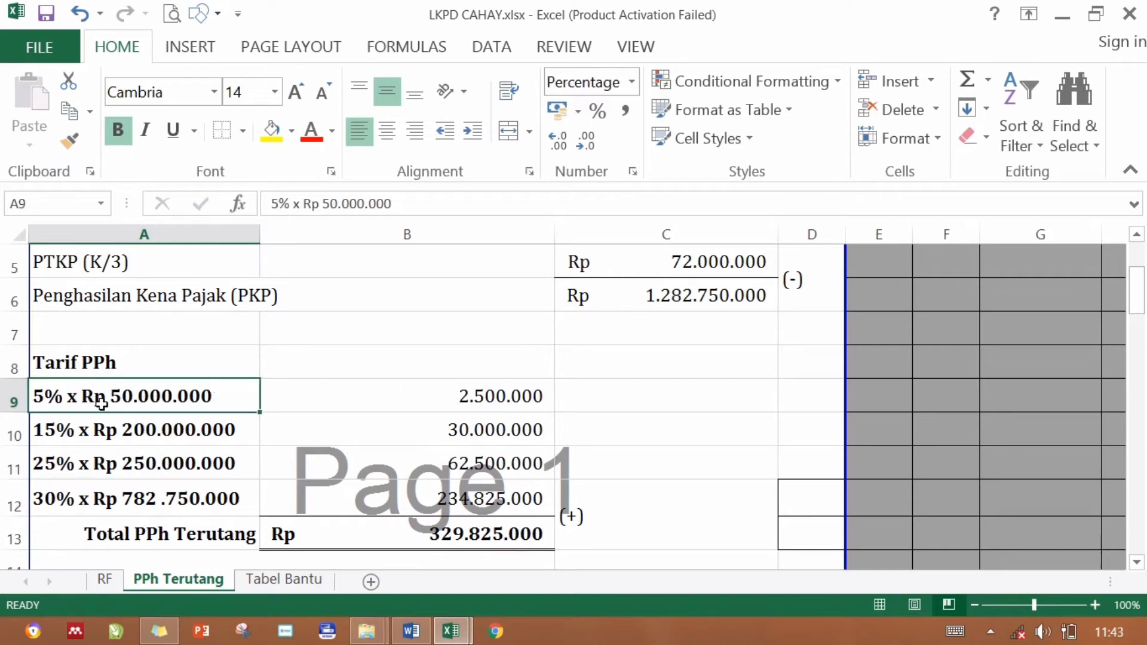
left_click(128, 431)
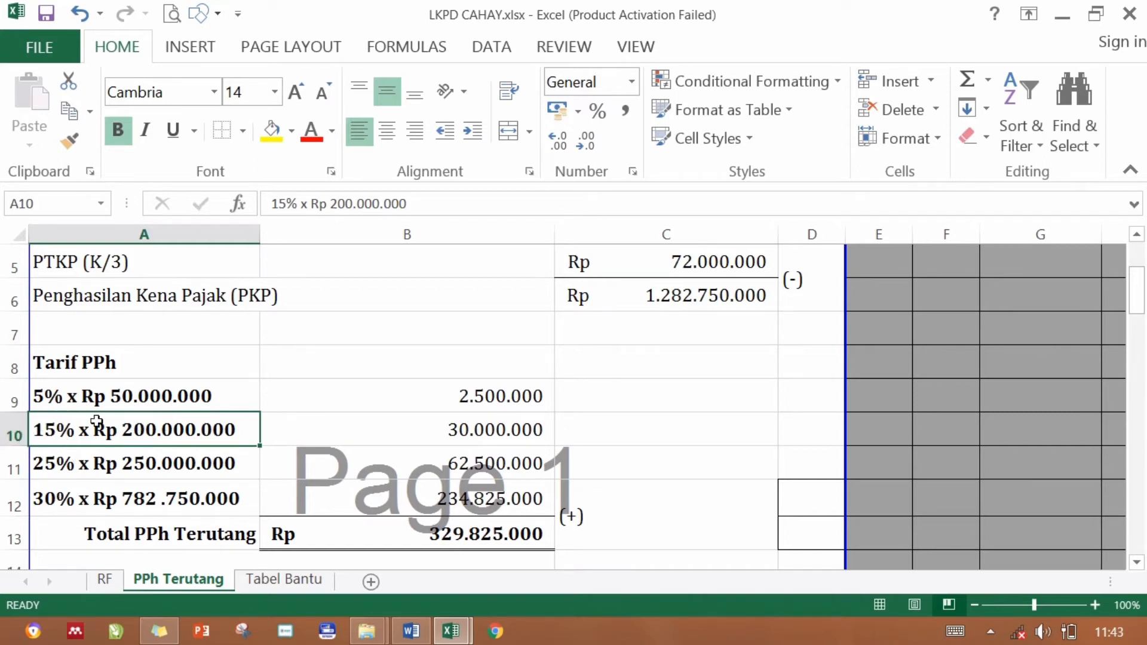
left_click(77, 497)
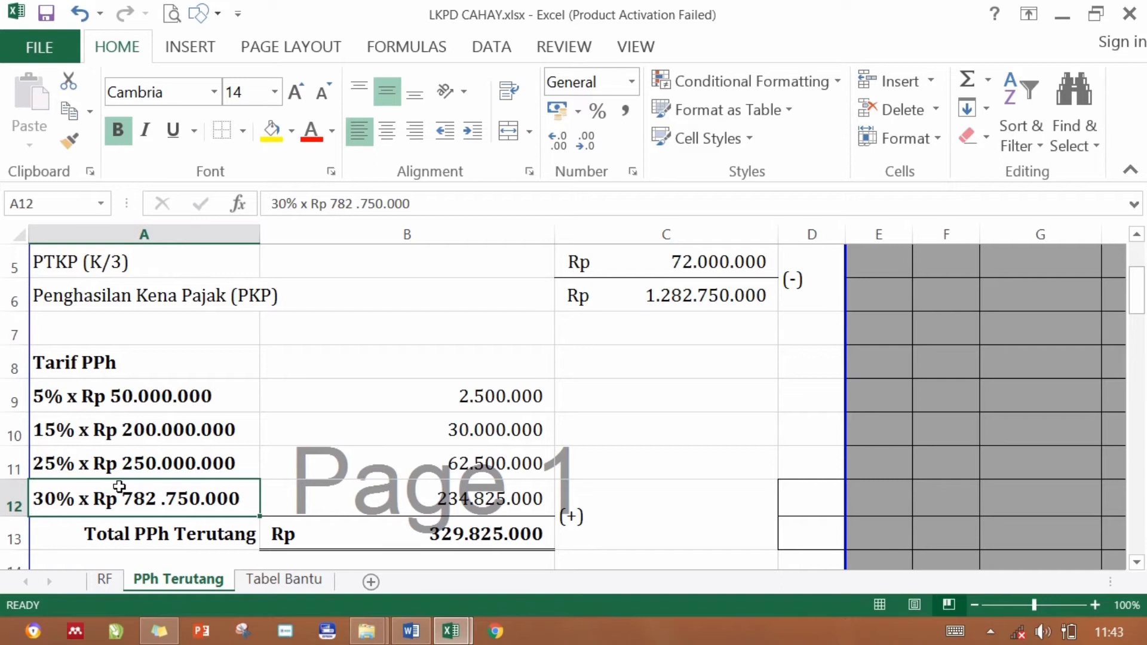
left_click(448, 520)
Link the Total PPh Terutang in C16 of the Menghitung PPh Kurang atau Lebih Bayar section to B13 with =B13.
left_click_drag(1138, 293, 1138, 344)
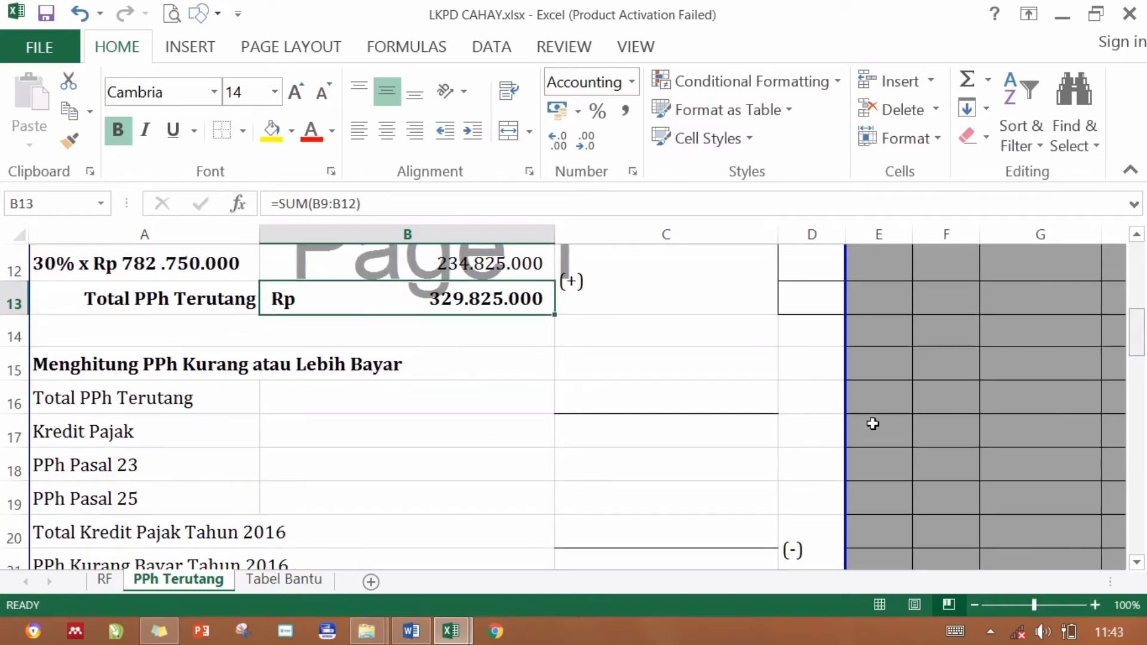
left_click(764, 390)
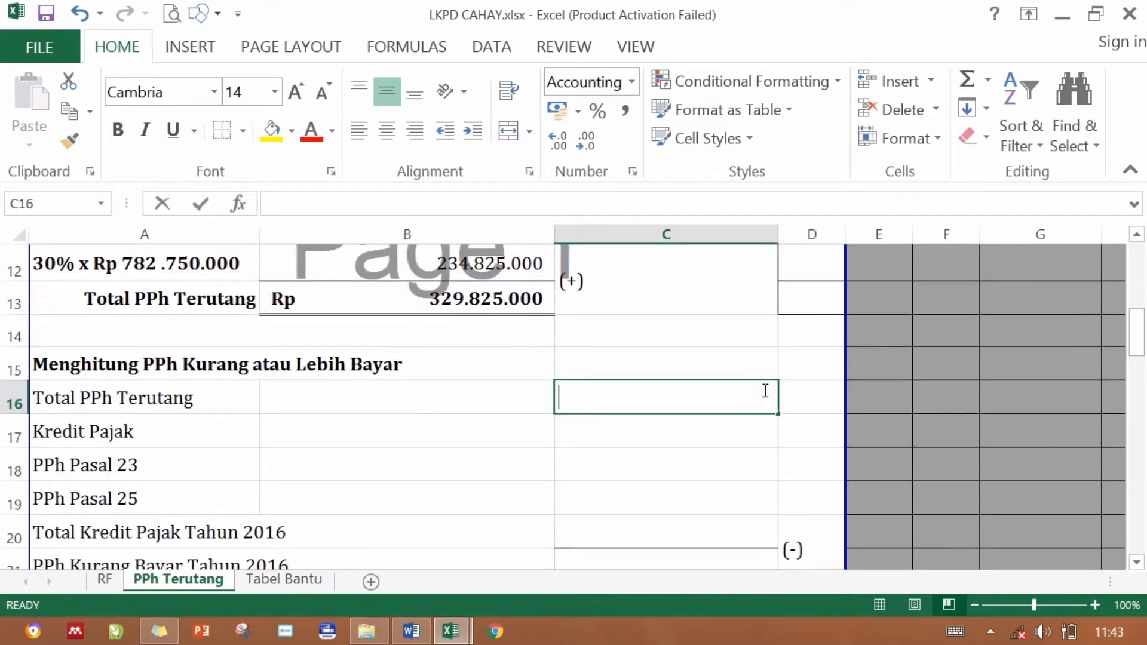
type("=")
left_click(466, 296)
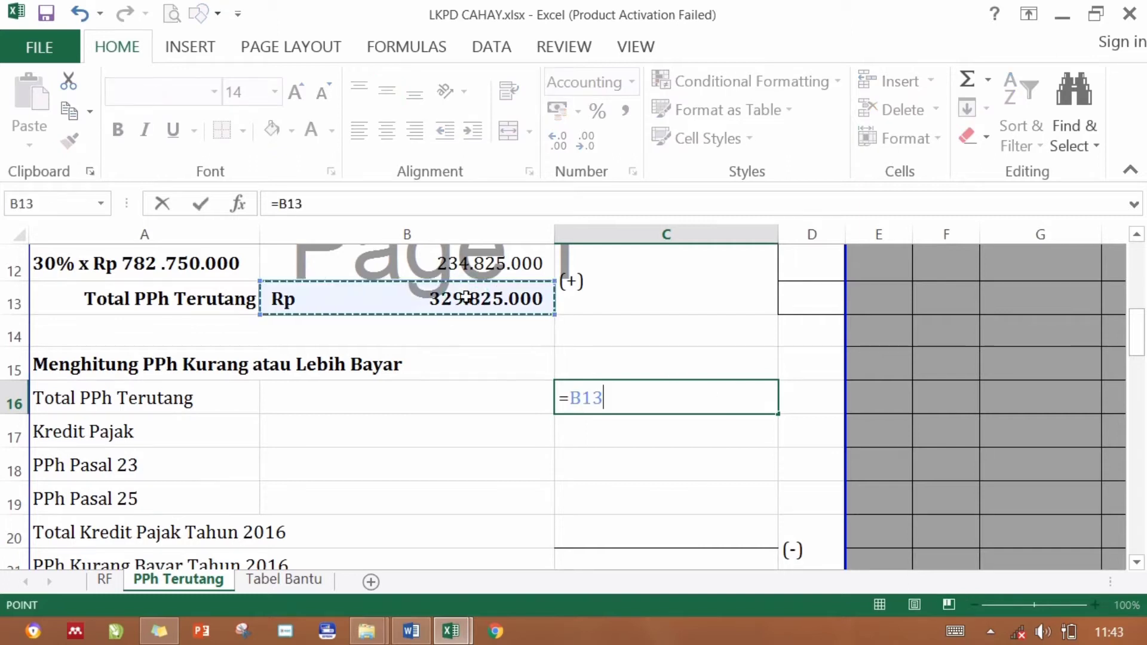
key("ctrl+Return")
key("Return")
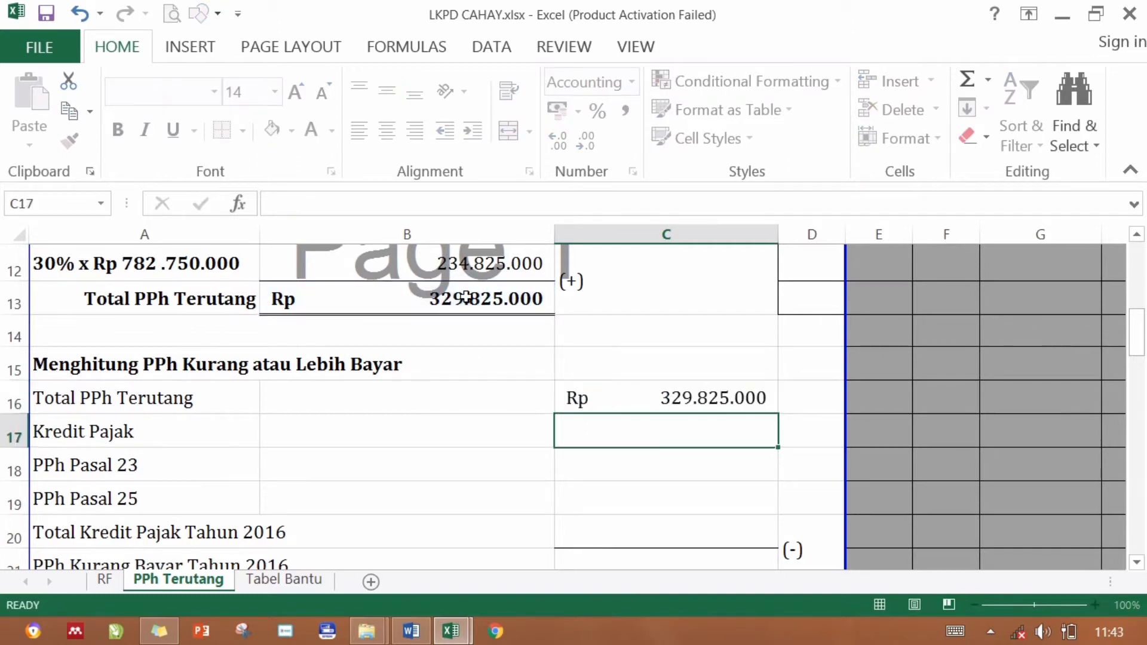
key("Down")
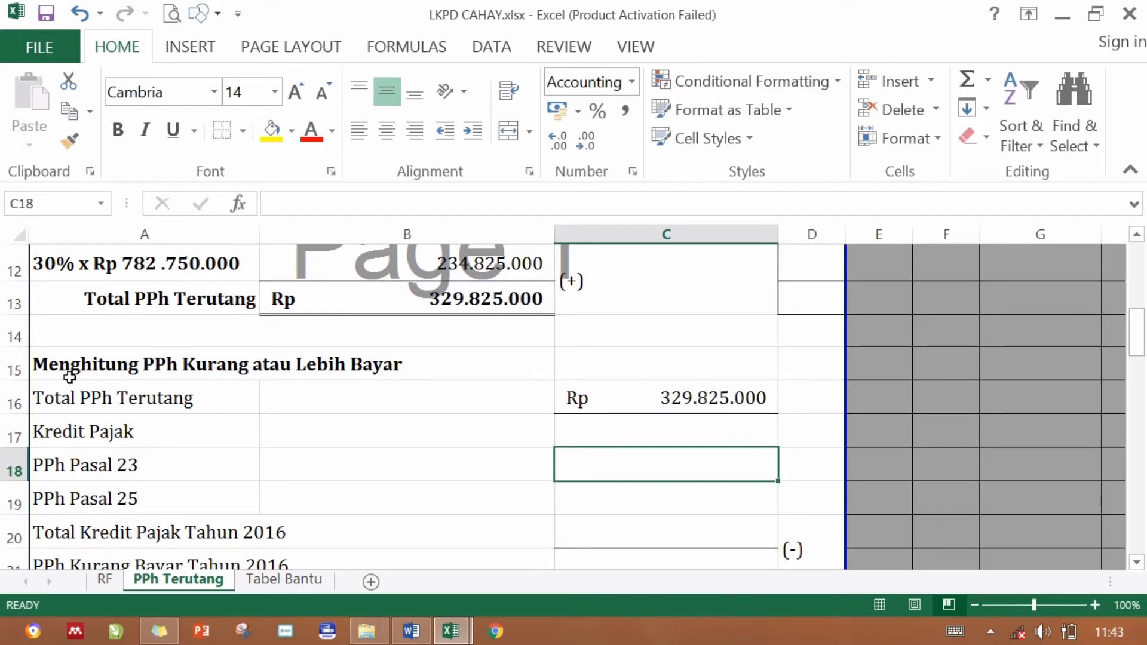
Review the Kredit Pajak, PPh Pasal 23 and PPh Pasal 25 rows in A17:A19 to see which tax credits are needed.
left_click(89, 432)
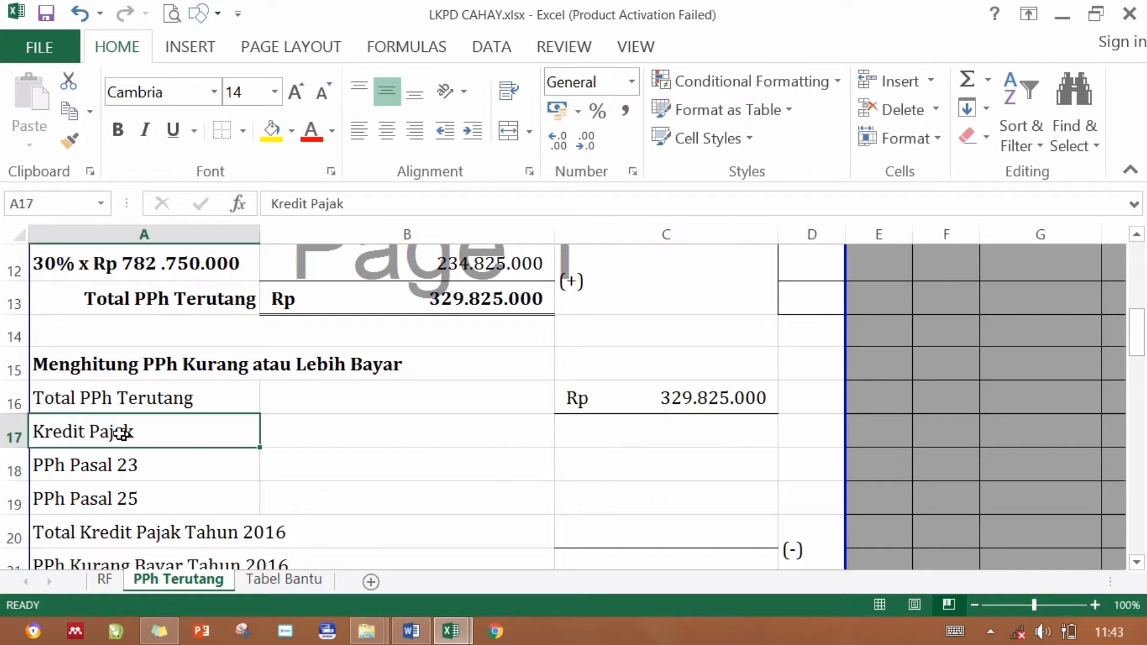
left_click(119, 459)
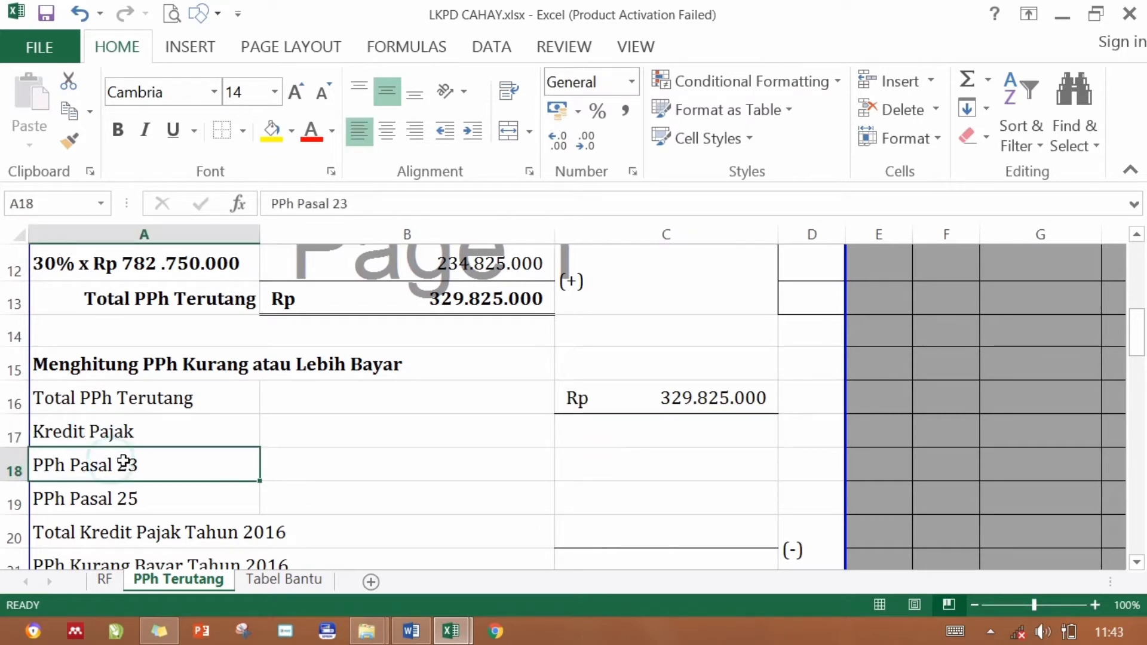
left_click(153, 439)
left_click(115, 483)
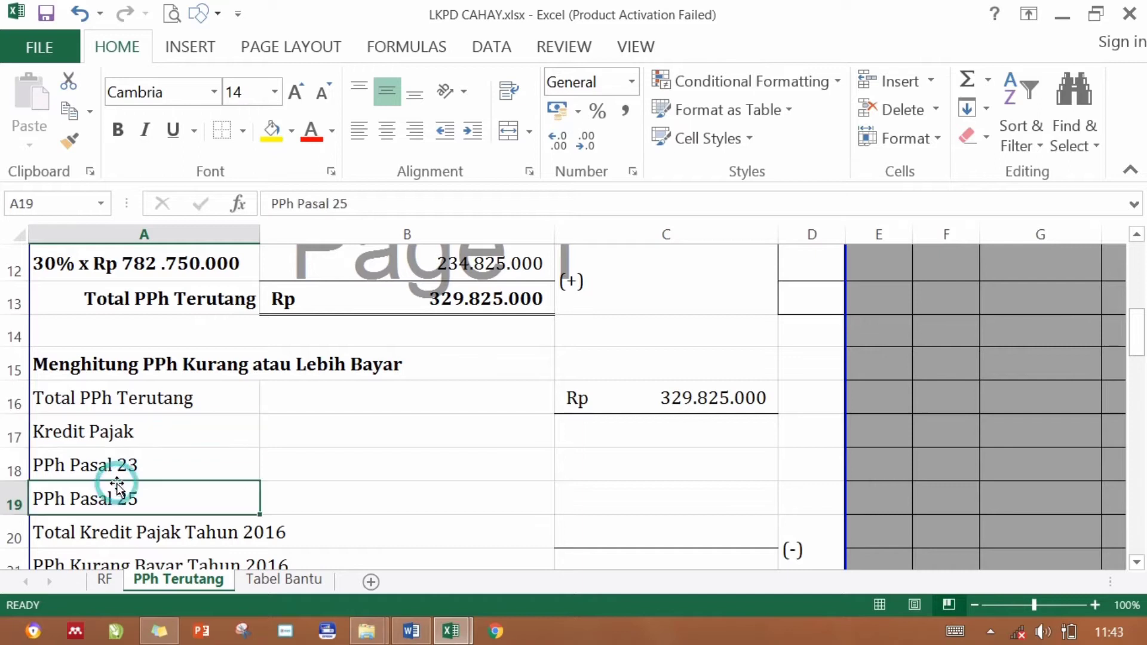
left_click(148, 468)
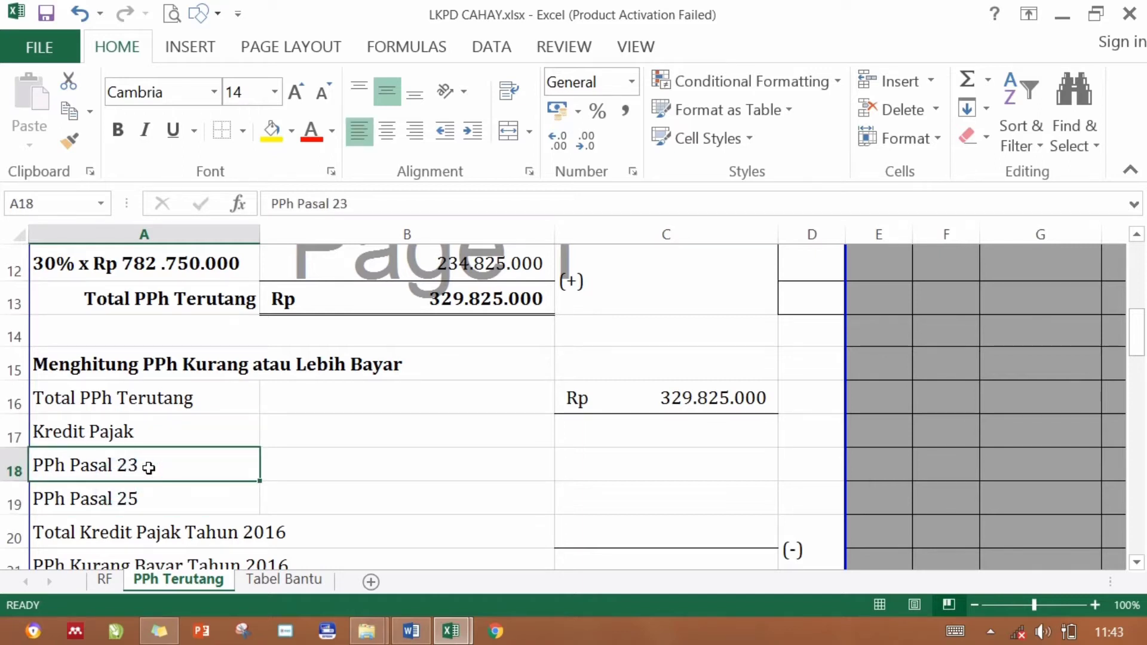
left_click(153, 433)
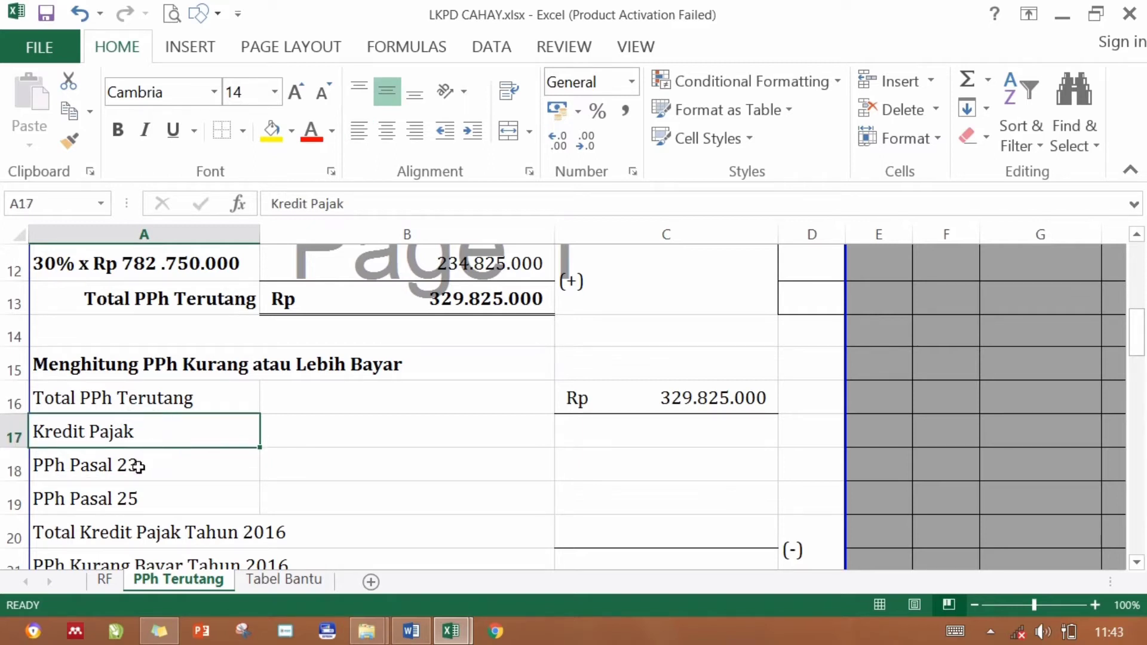
left_click(138, 467)
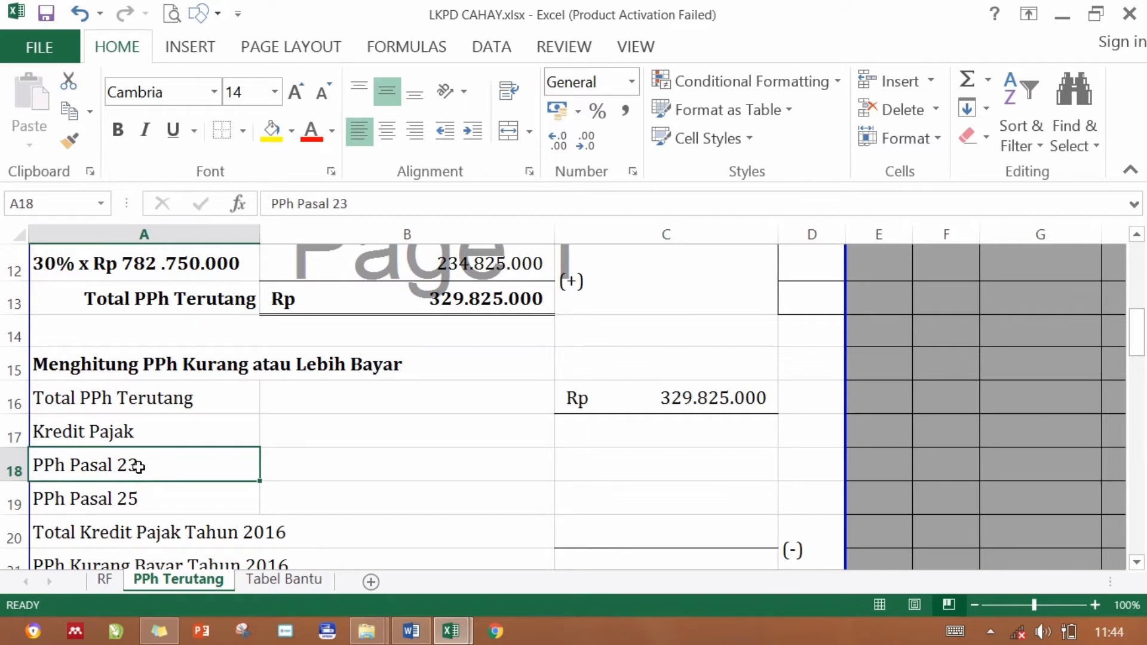
left_click(87, 495)
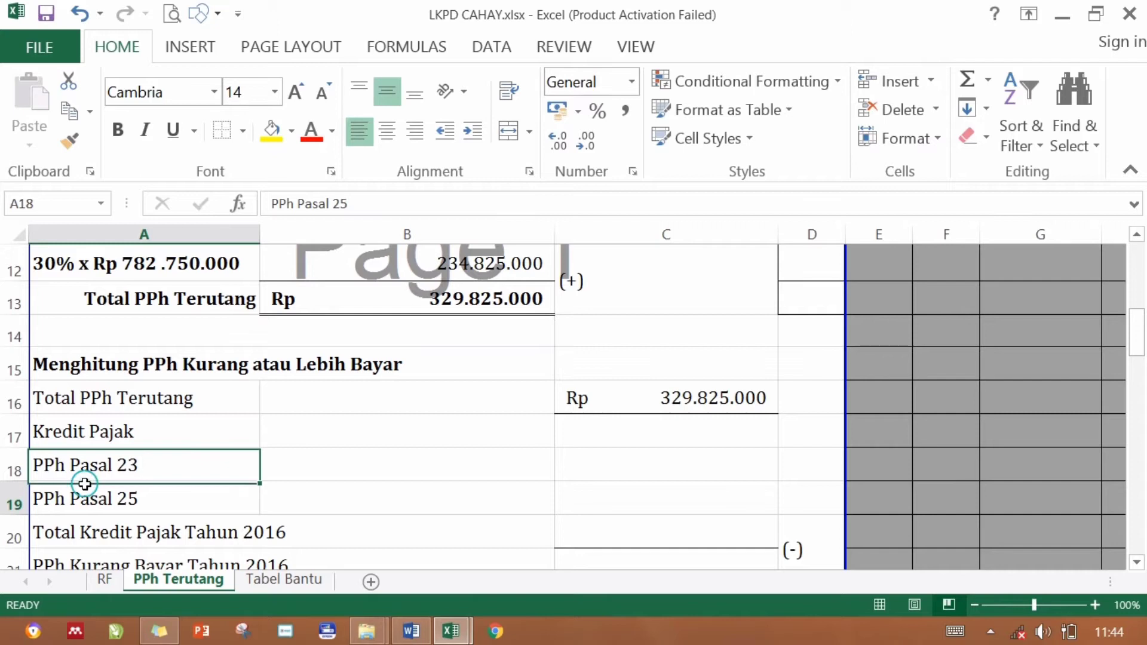
left_click(121, 471)
left_click(149, 494)
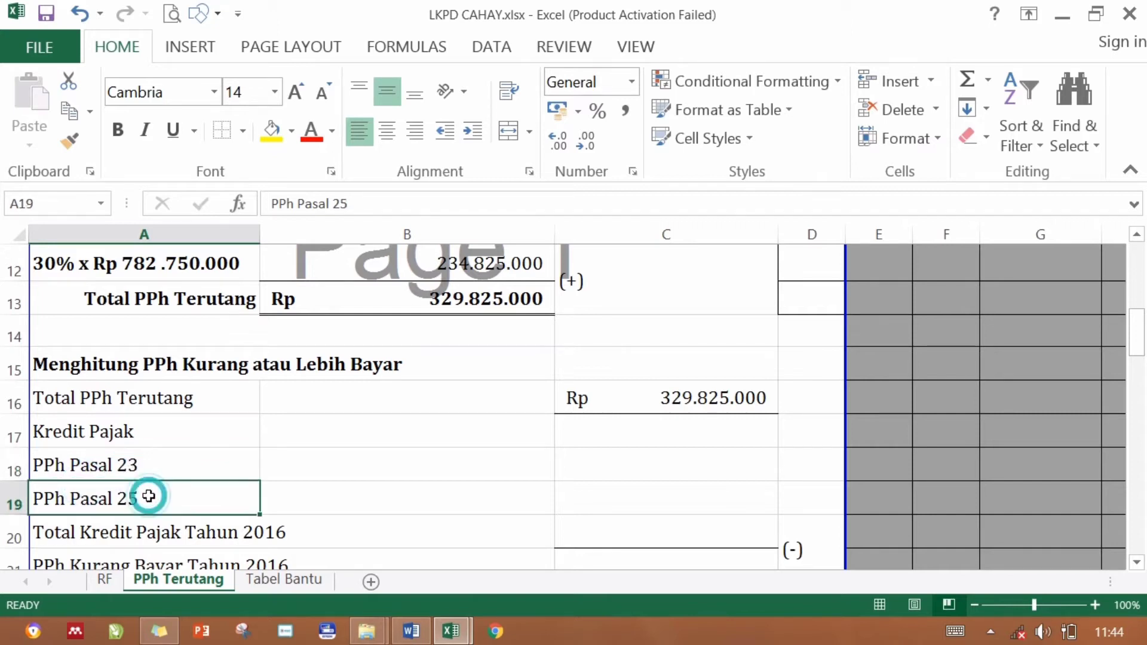
left_click(198, 459)
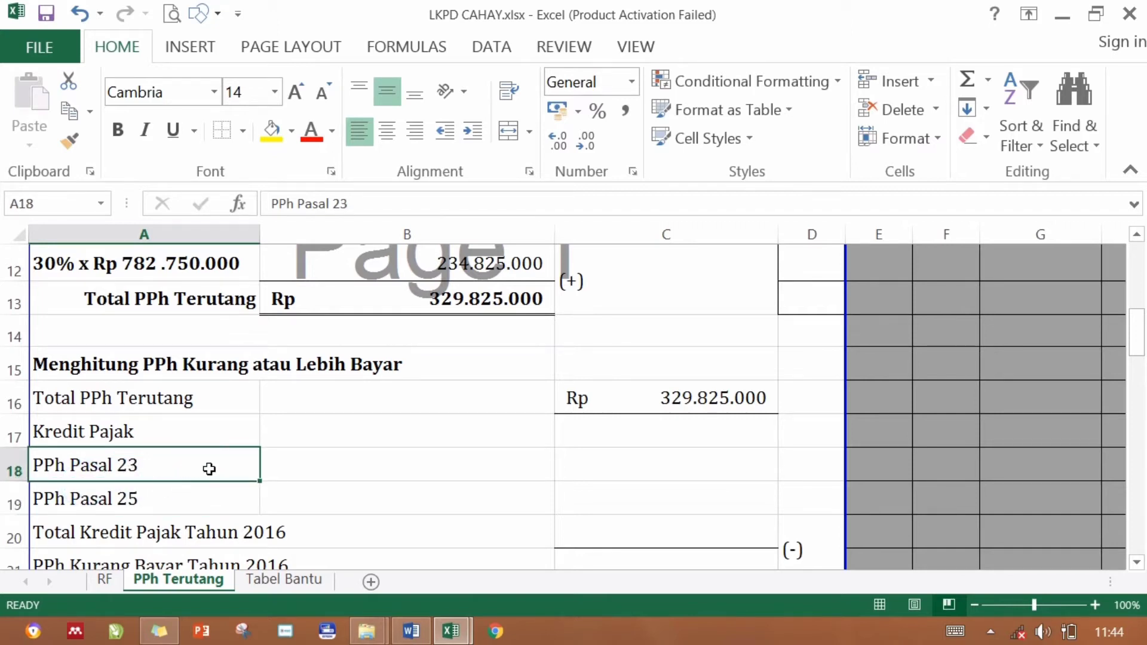
Switch to SOAL LATIHAN MENGISI SPT PPH WAJIB PAJAK PRIBADI.docx in Word and check items j to n for the type of tax withheld.
left_click(406, 633)
left_click_drag(1145, 273, 1145, 423)
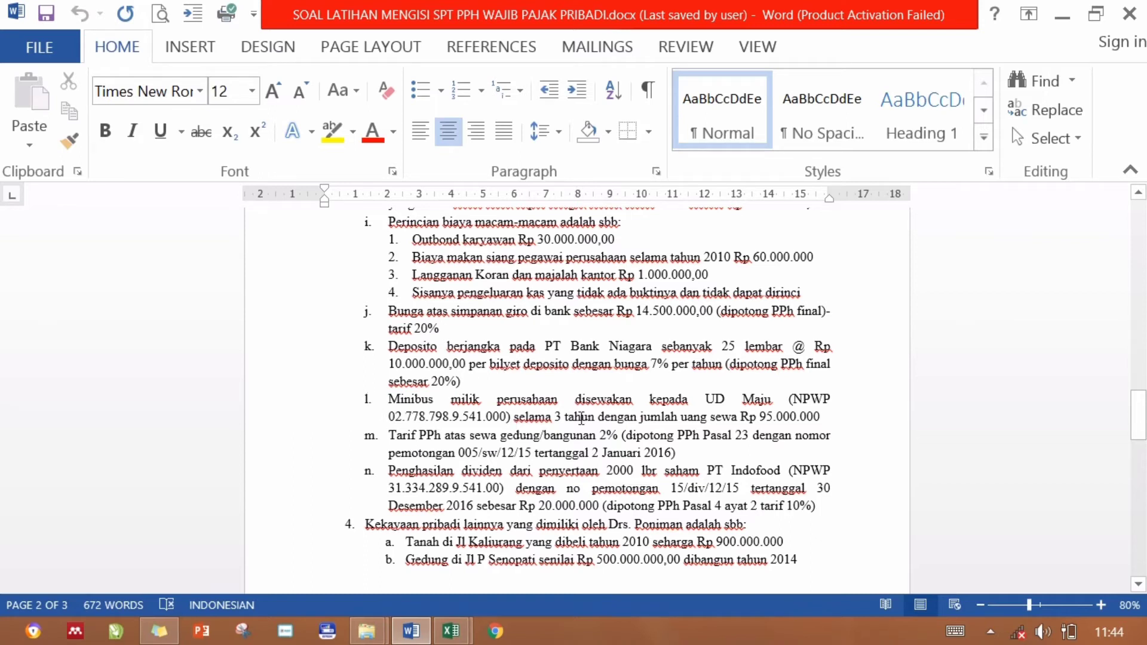
left_click(497, 312)
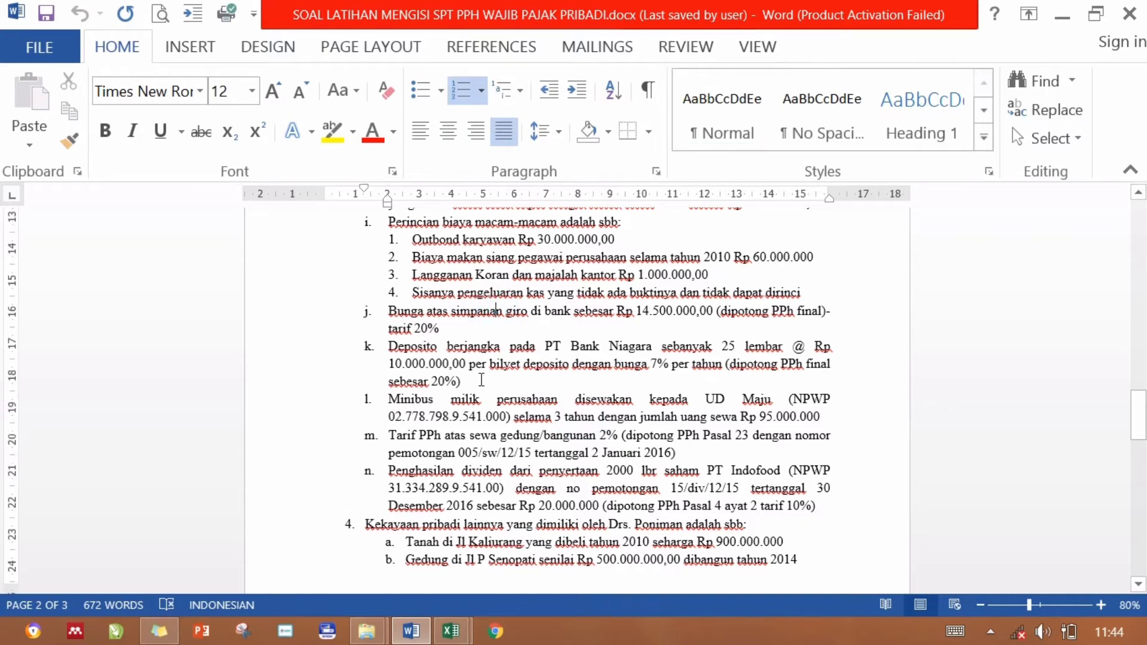
left_click(456, 349)
left_click(453, 310)
left_click(455, 349)
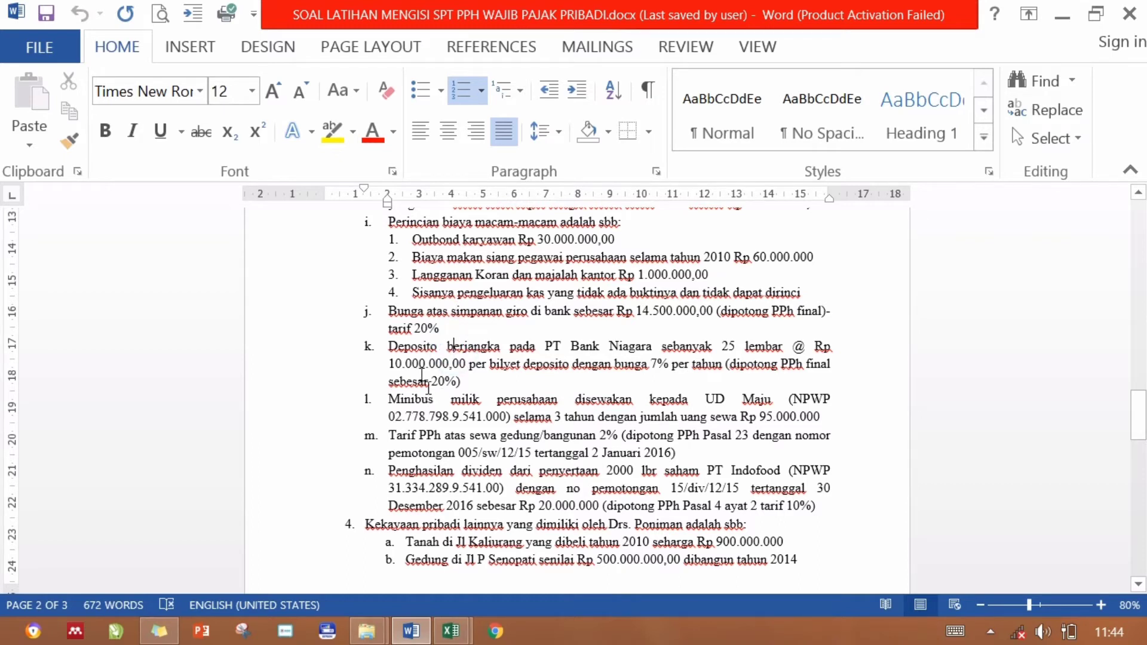
left_click(453, 315)
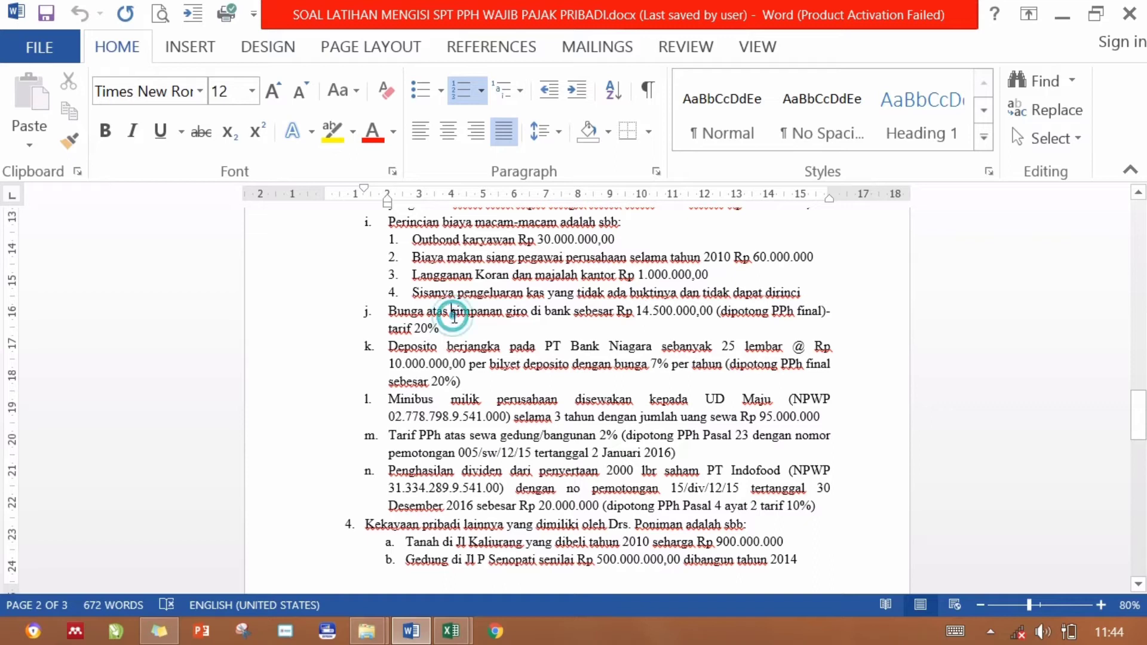
left_click(509, 363)
left_click(479, 414)
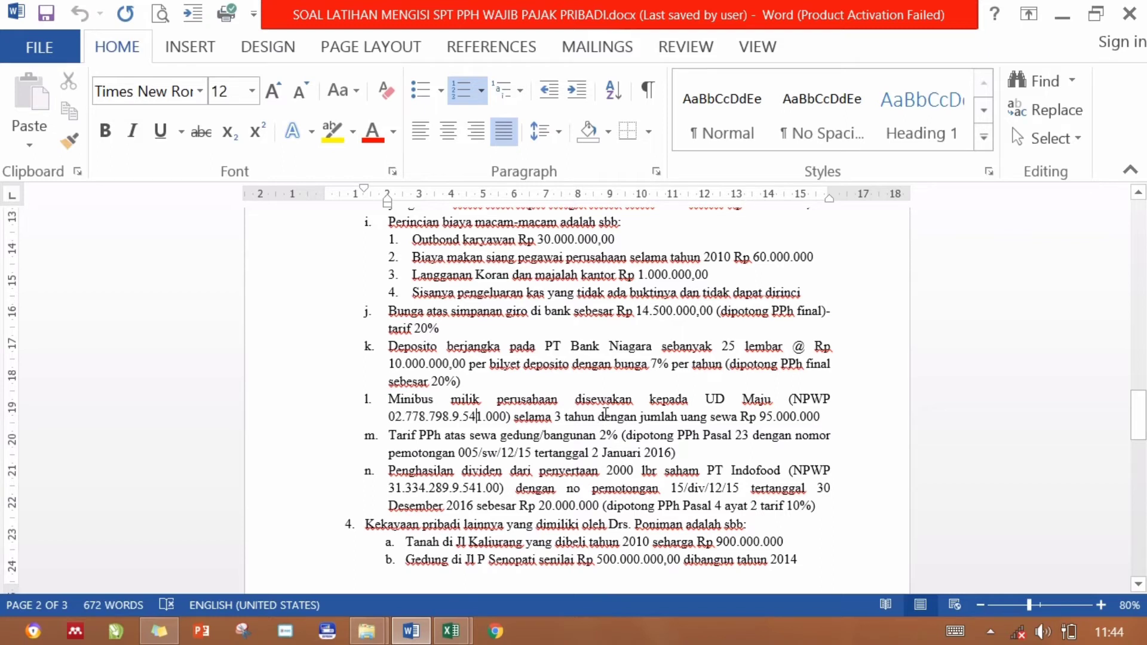
left_click(601, 436)
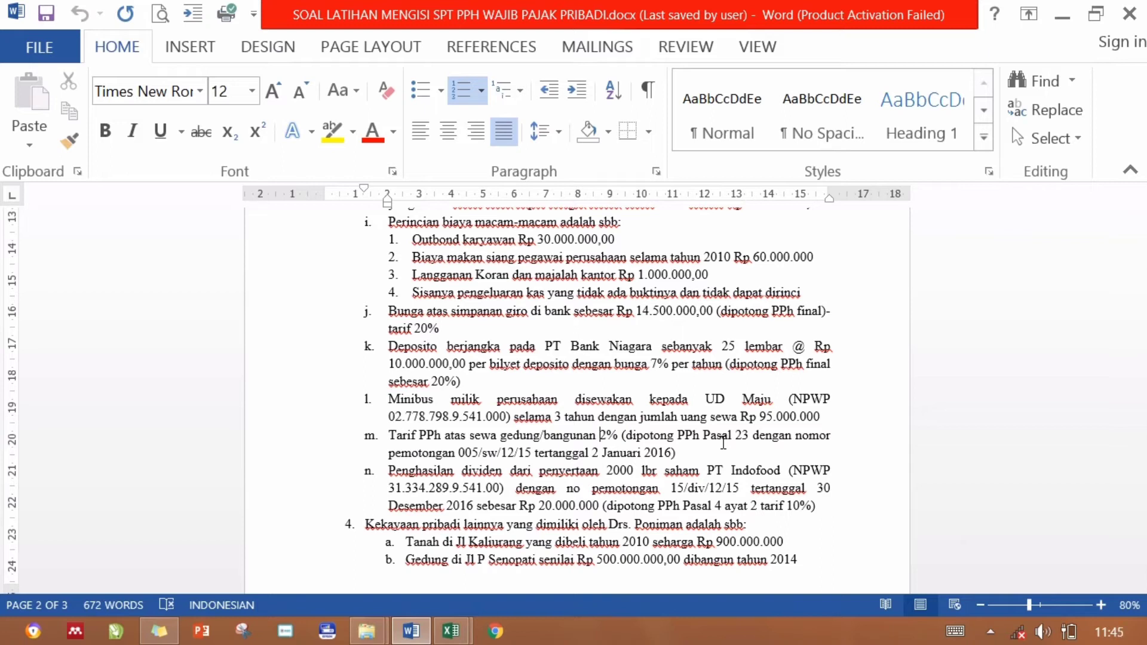
left_click(559, 470)
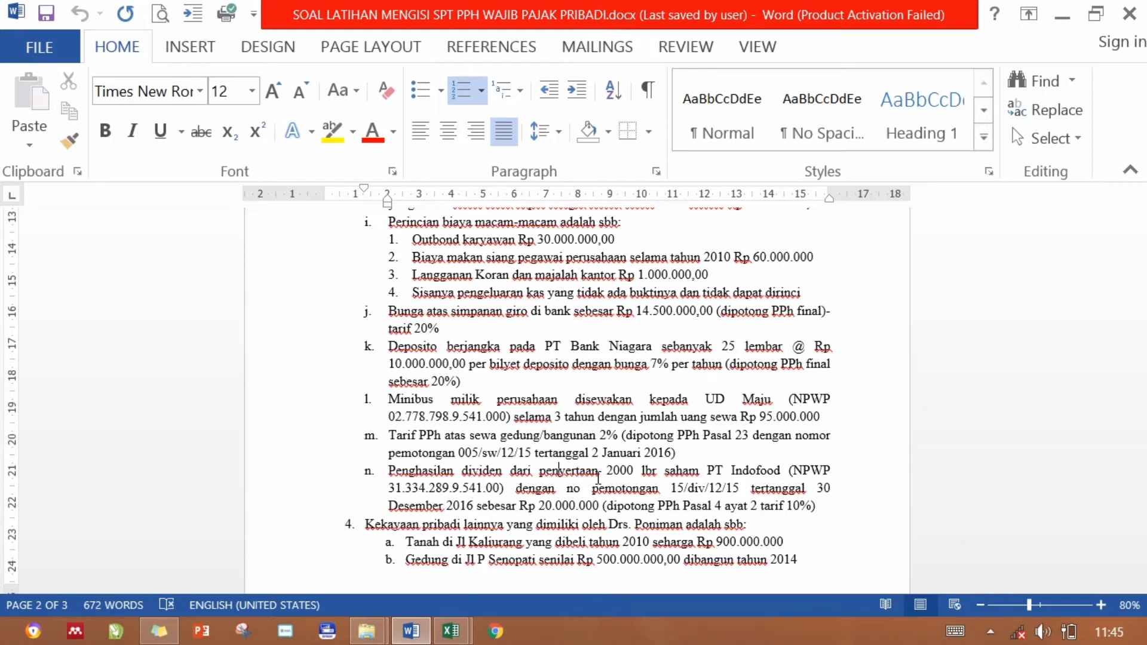
Examine the minibus rental to UD Maju in item l, including its rental period and amount.
left_click(422, 399)
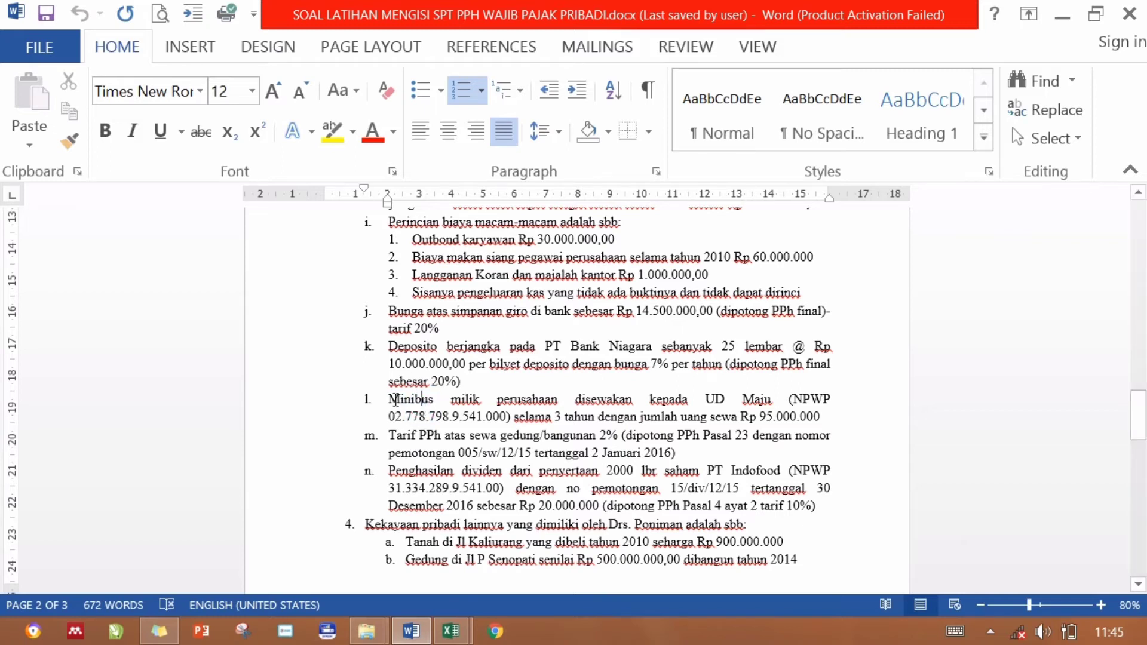
left_click_drag(389, 400, 818, 417)
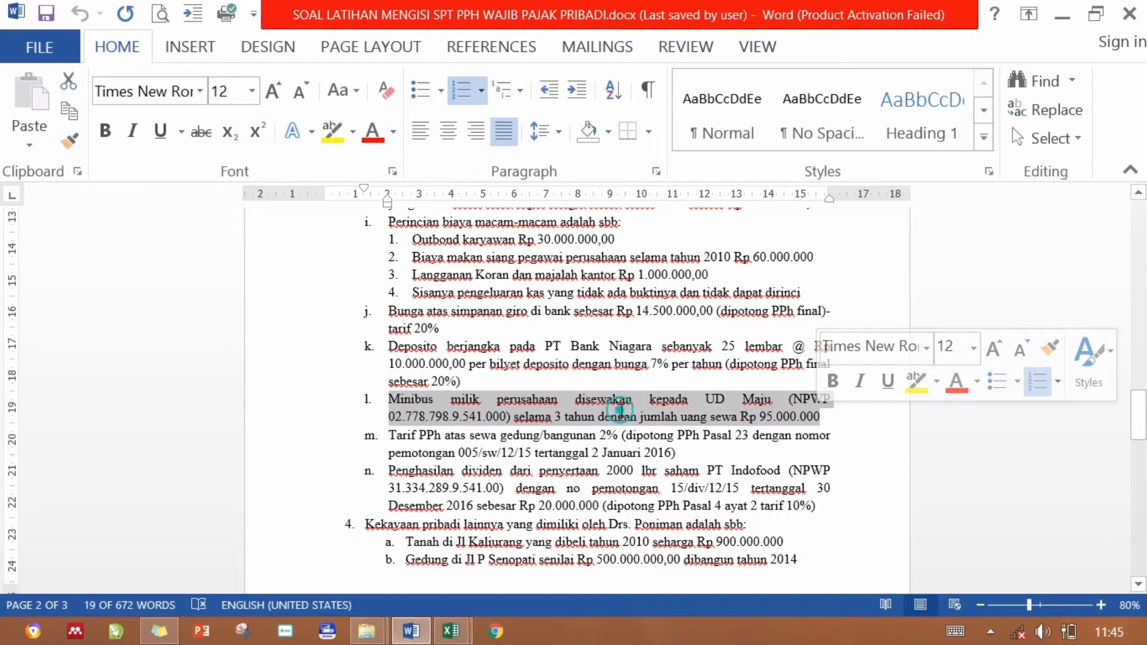
left_click(617, 416)
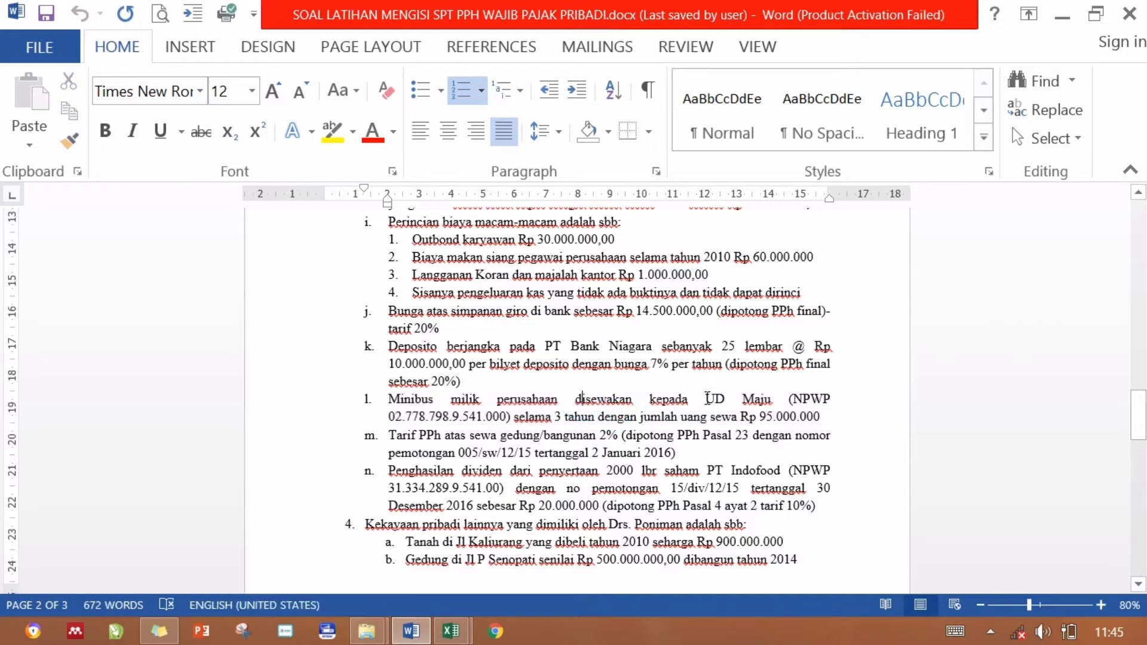
left_click_drag(705, 399, 775, 399)
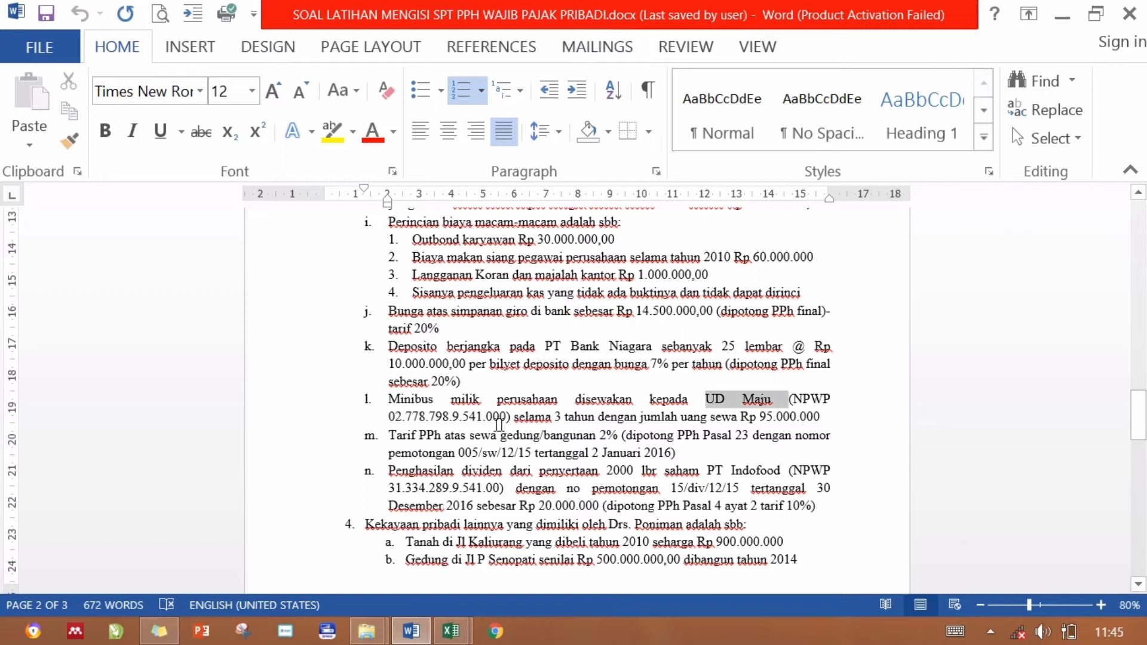
left_click(496, 423)
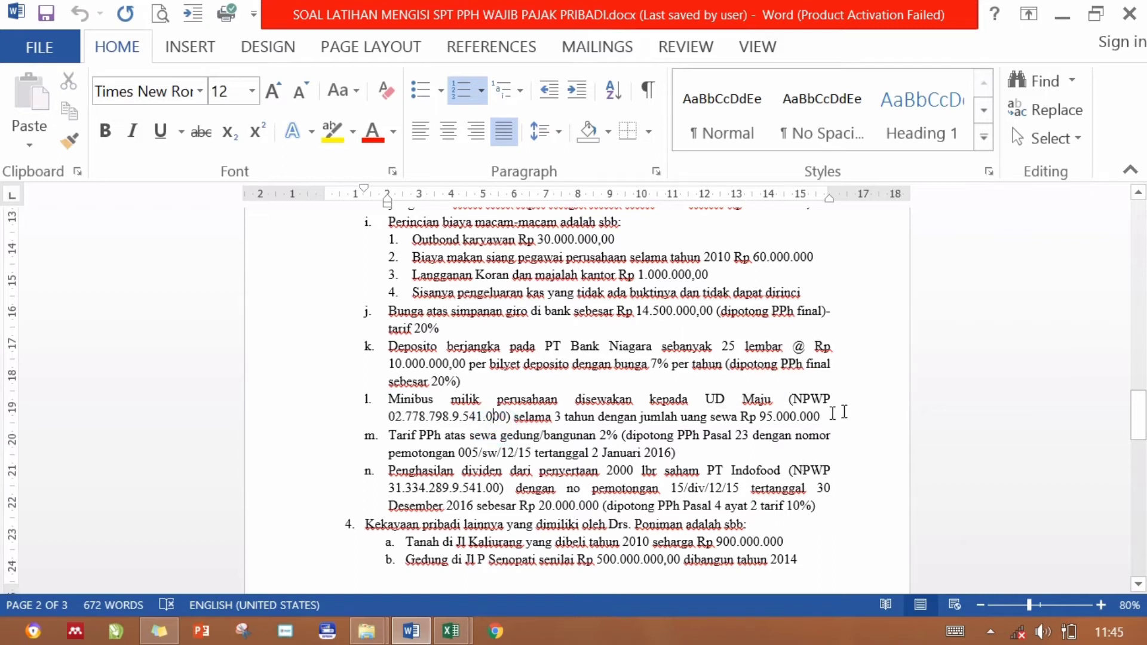
Add the unnumbered note "Sewa Kendaraan: Dikenai PPh 23 Tarif: 2%" below item l and start a new line after it.
left_click(827, 417)
key("Return")
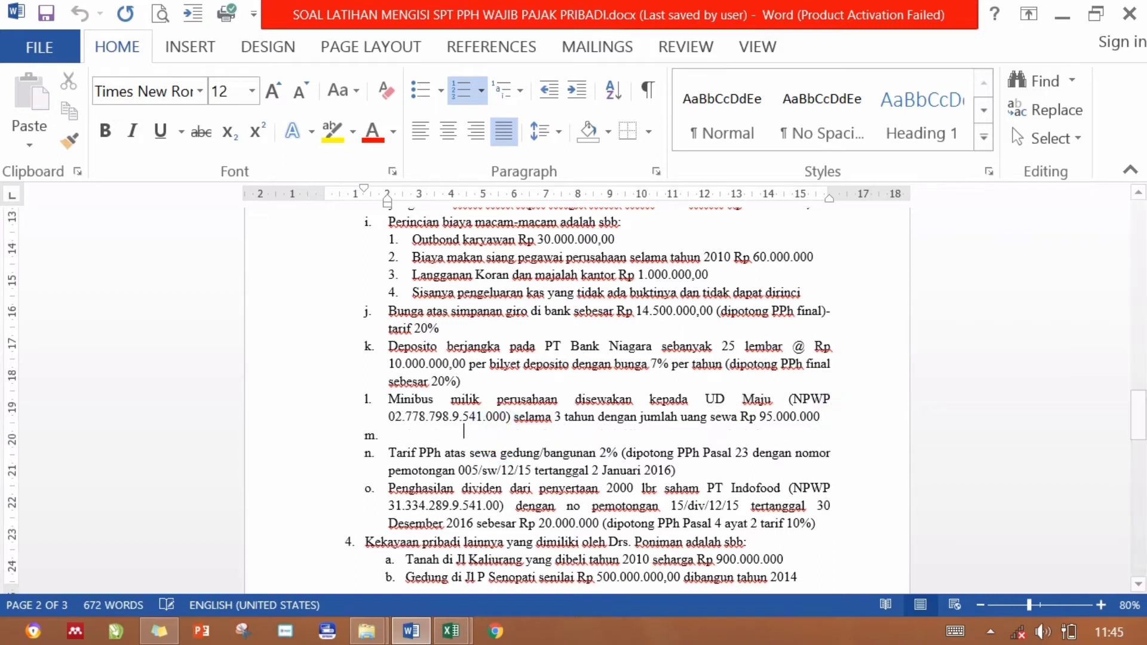
key("BackSpace")
type("S")
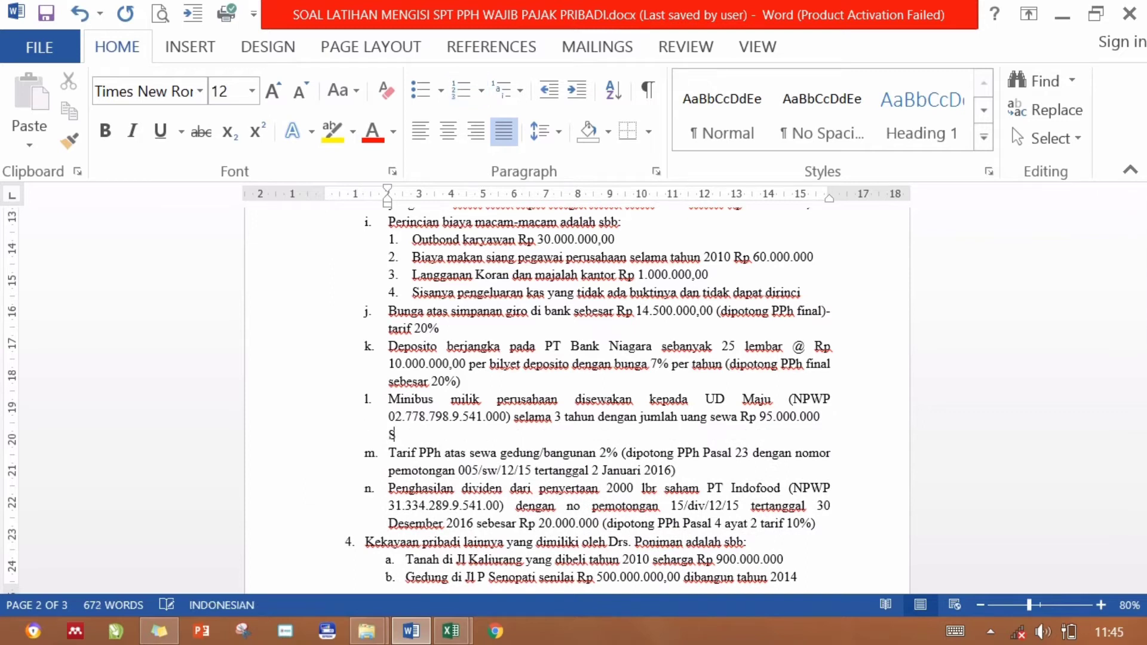
type("ewa Kendaraan")
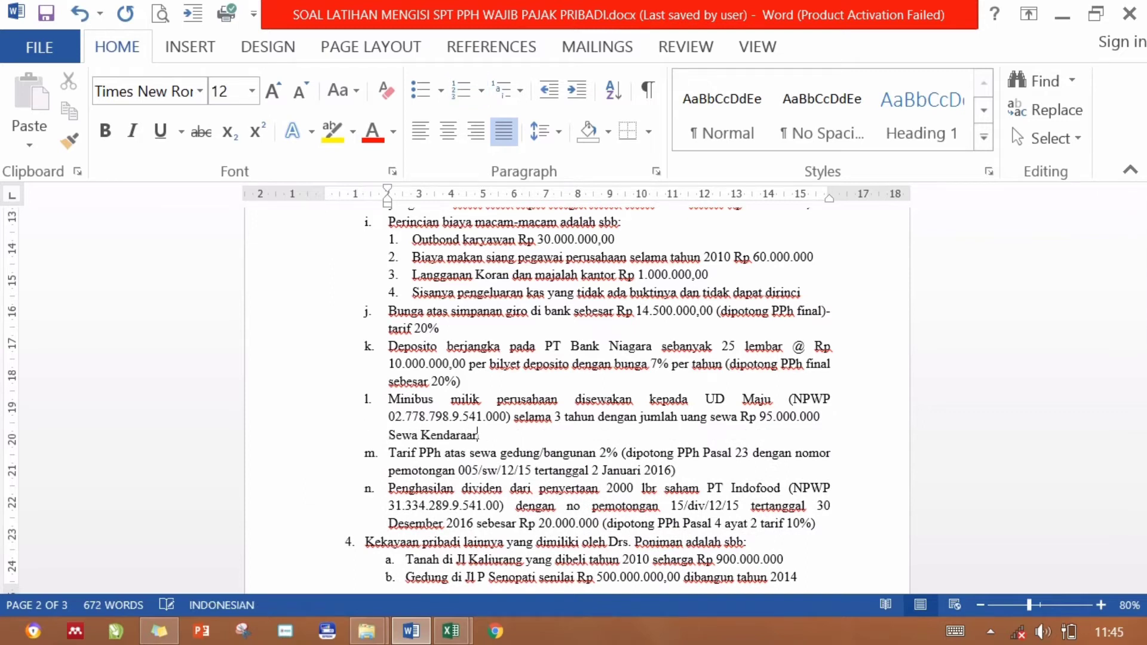
type(": Dikenai PPh 23 Tarif:")
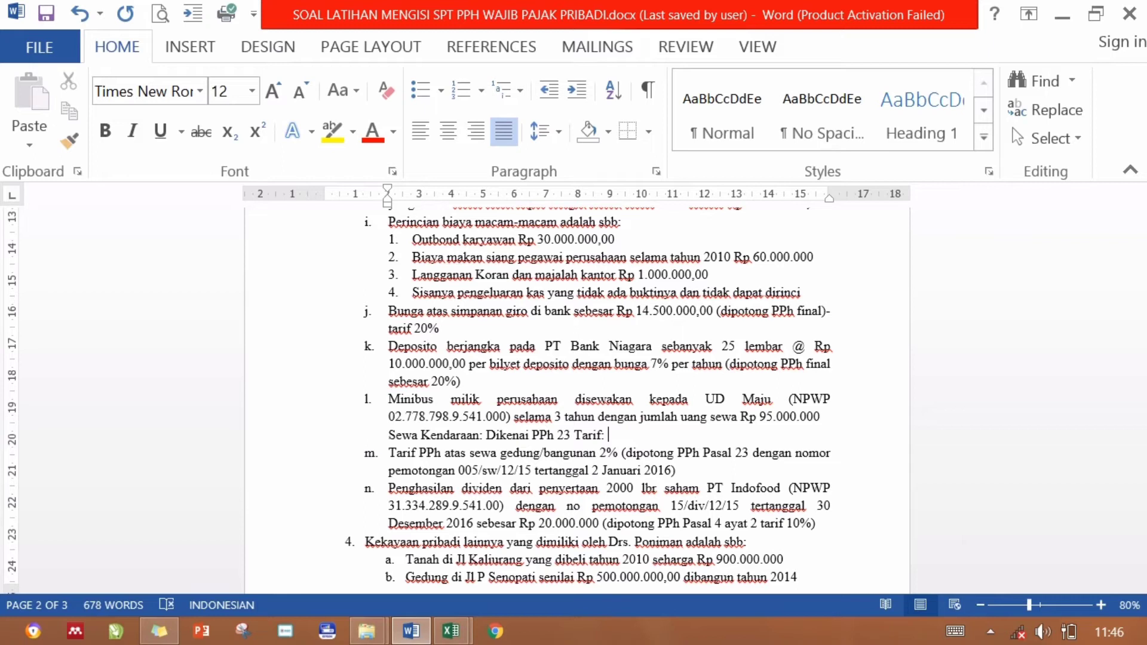
type("2%")
key("Return")
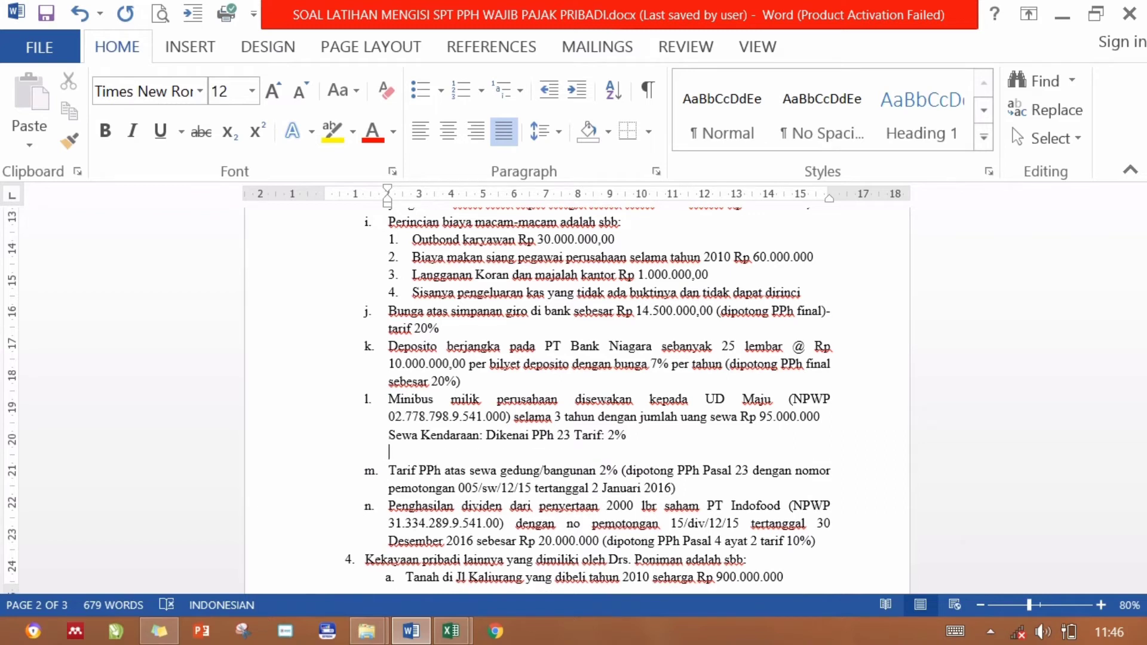
Write "PPh 23 atas sewa kendaraan= 2% x Rp 95.000.000 = Rp 1.900.000" on the empty line below the vehicle rental note in item l.
type("PPh 23 atas sewa kendaraan")
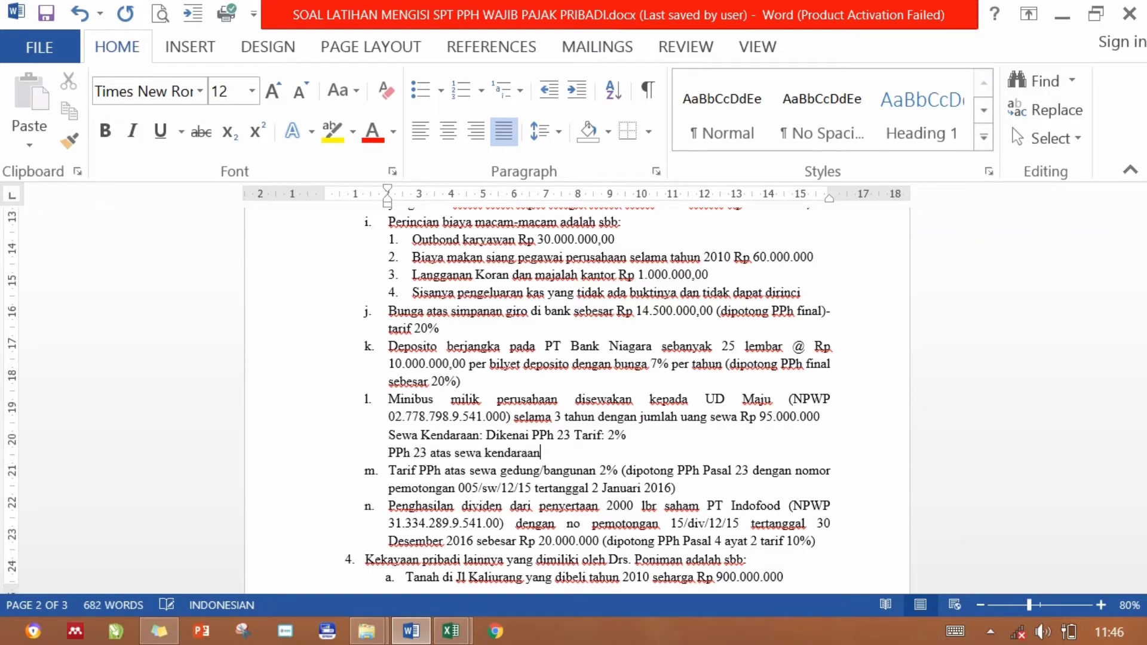
type("= 2% x Rp 95.000")
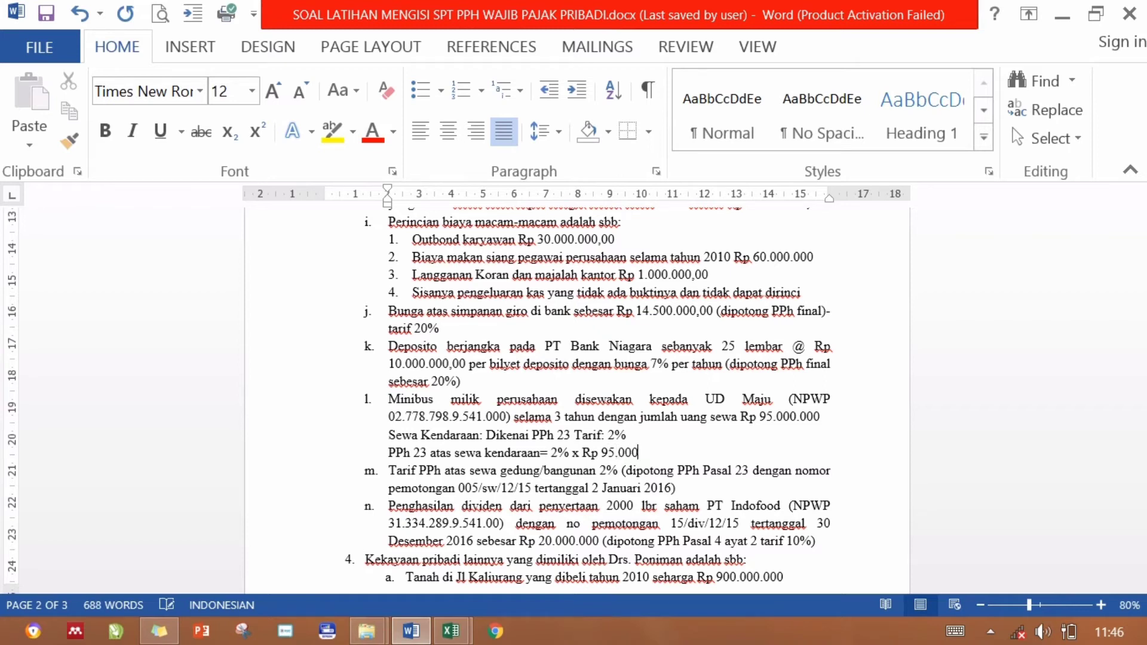
type(".000 = Rp 1.900")
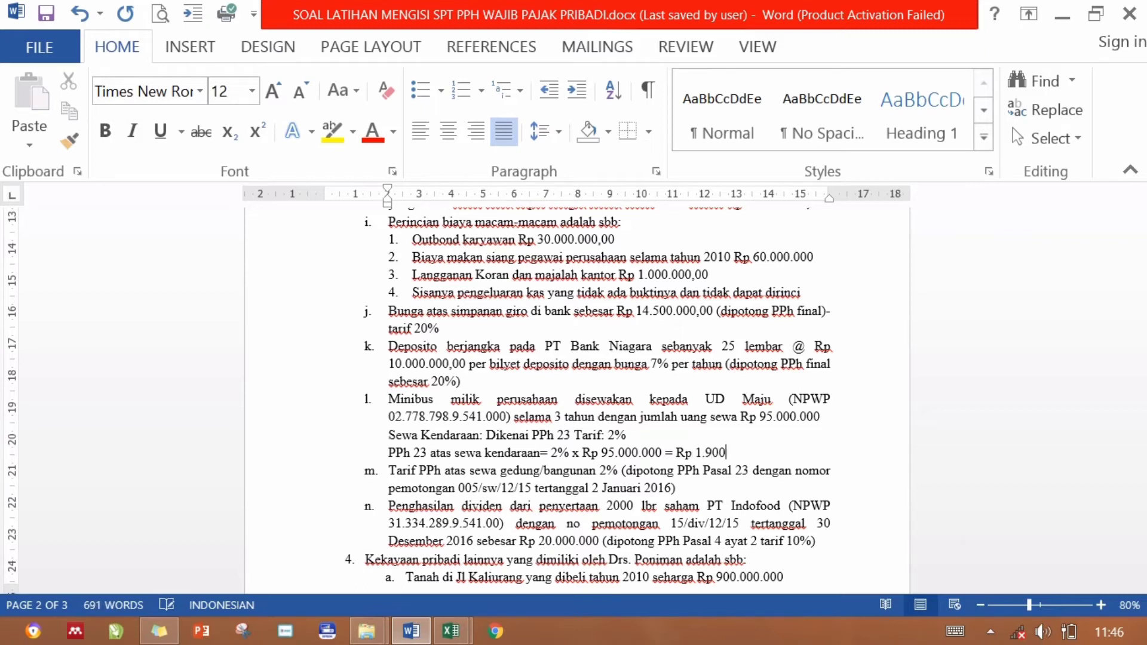
type(".000")
left_click(756, 448)
left_click_drag(705, 454, 665, 449)
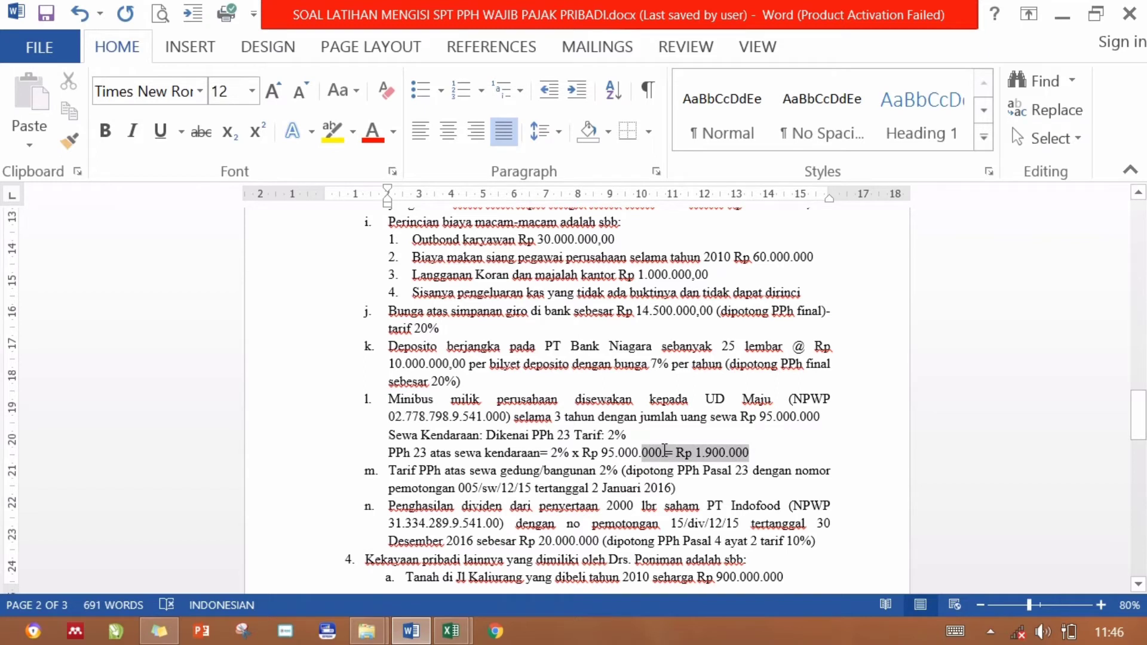
left_click(661, 443)
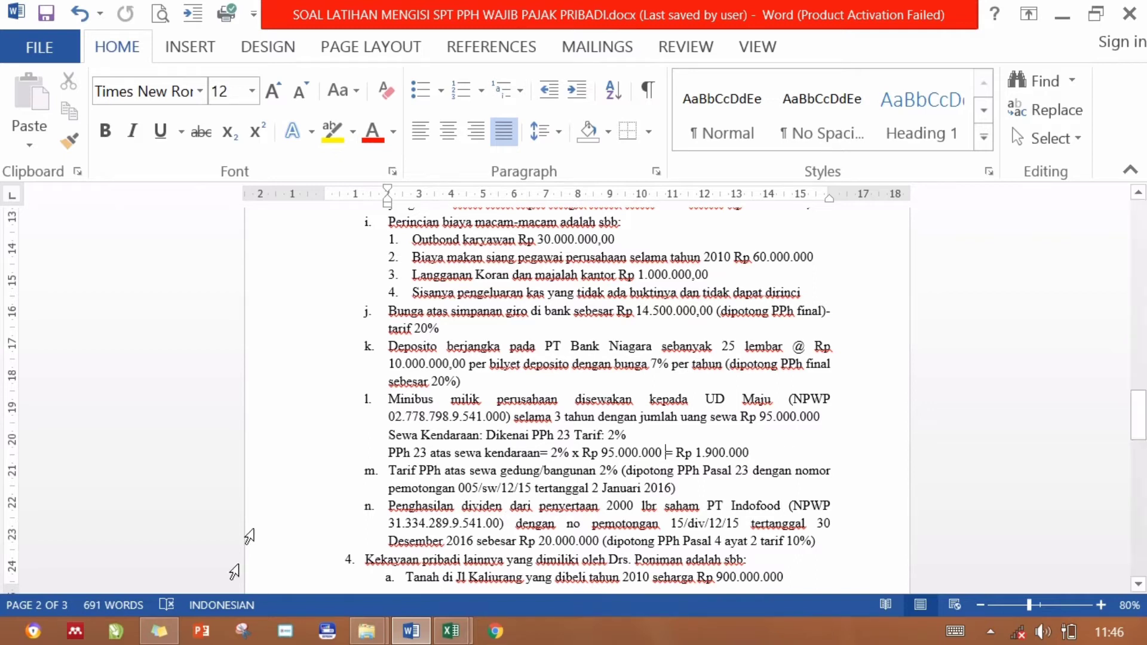
Switch to LKPD CAHAY.xlsx in Excel and enter 1900000 as the PPh Pasal 23 credit in B18.
mouse_move(467, 634)
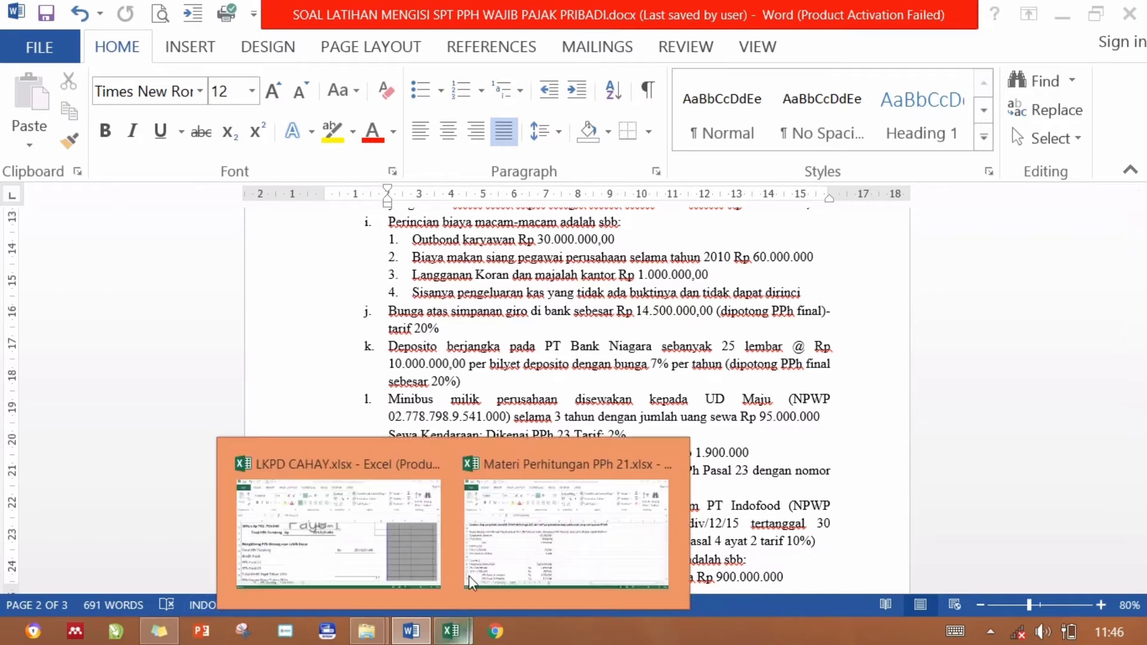
mouse_move(472, 518)
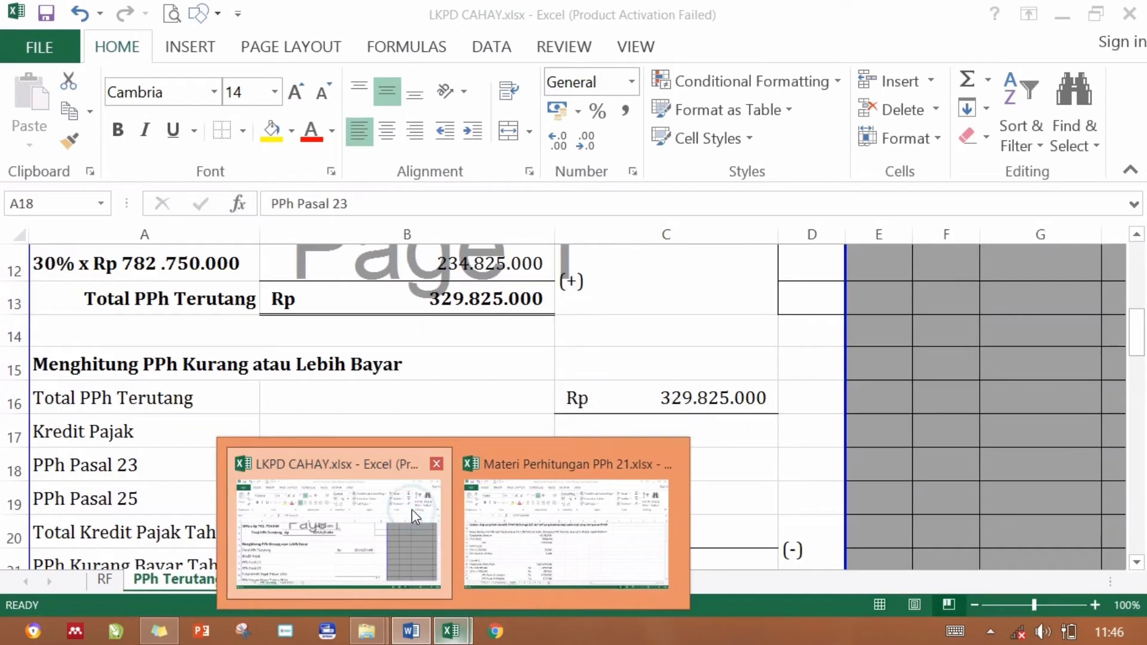
left_click(411, 509)
left_click(667, 461)
double_click(531, 460)
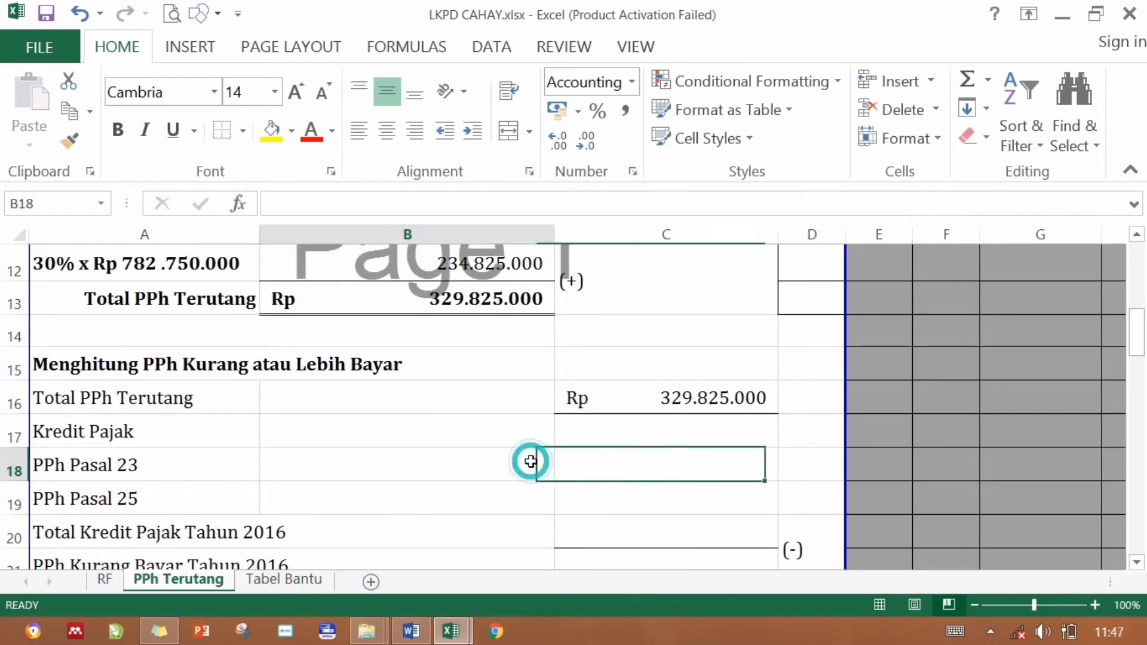
type("1900000")
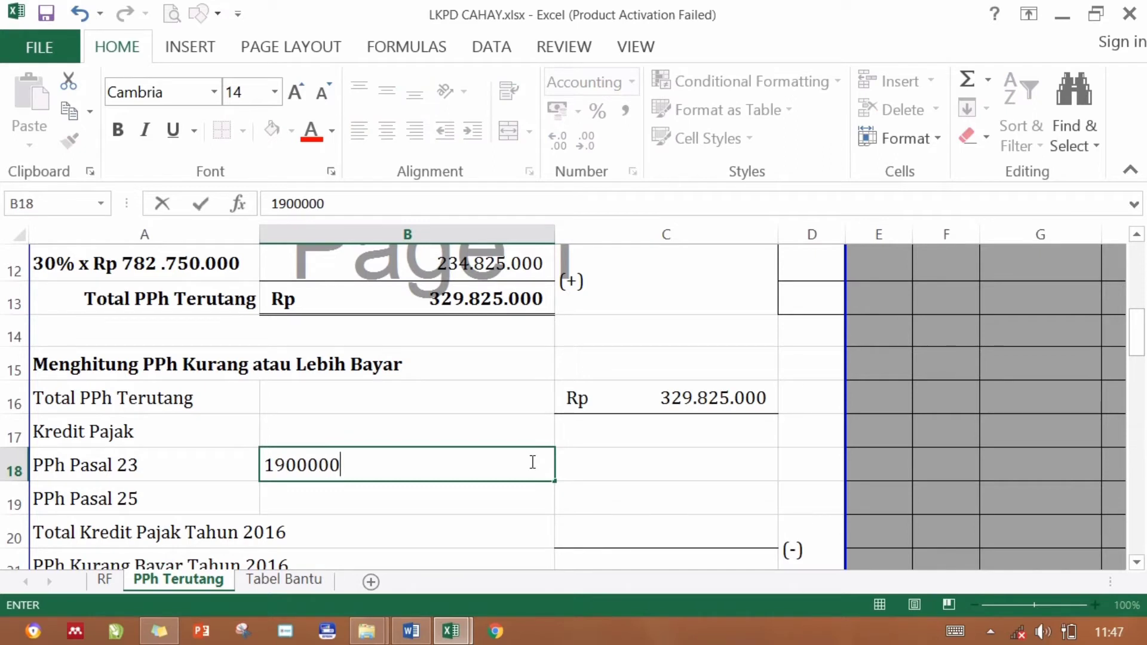
key("Return")
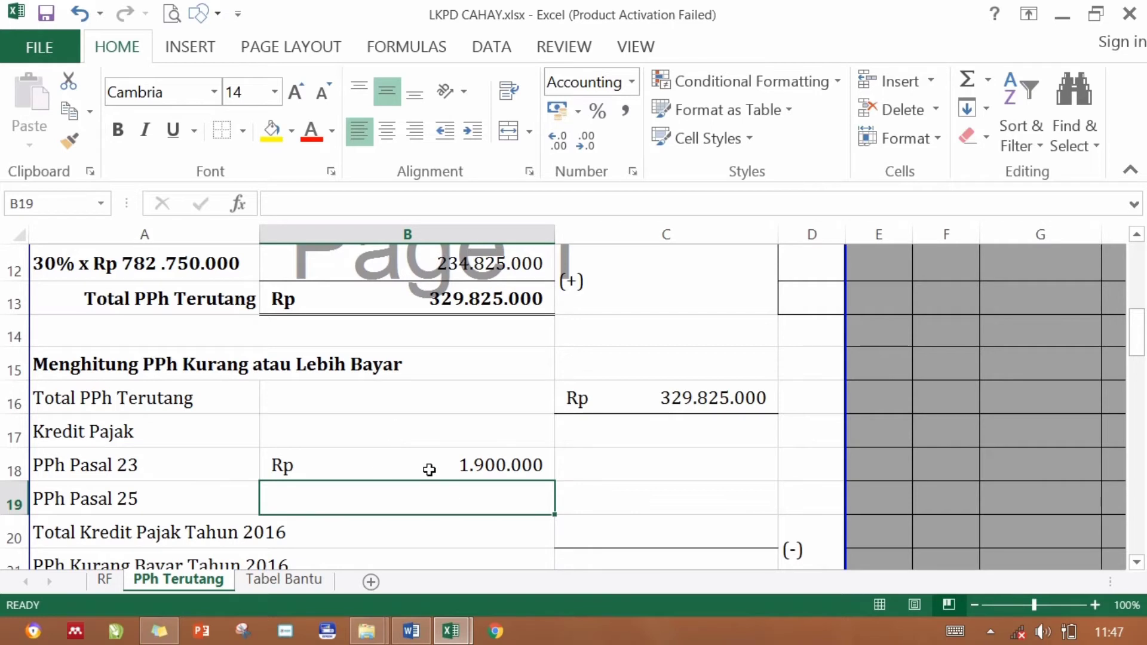
left_click(354, 463)
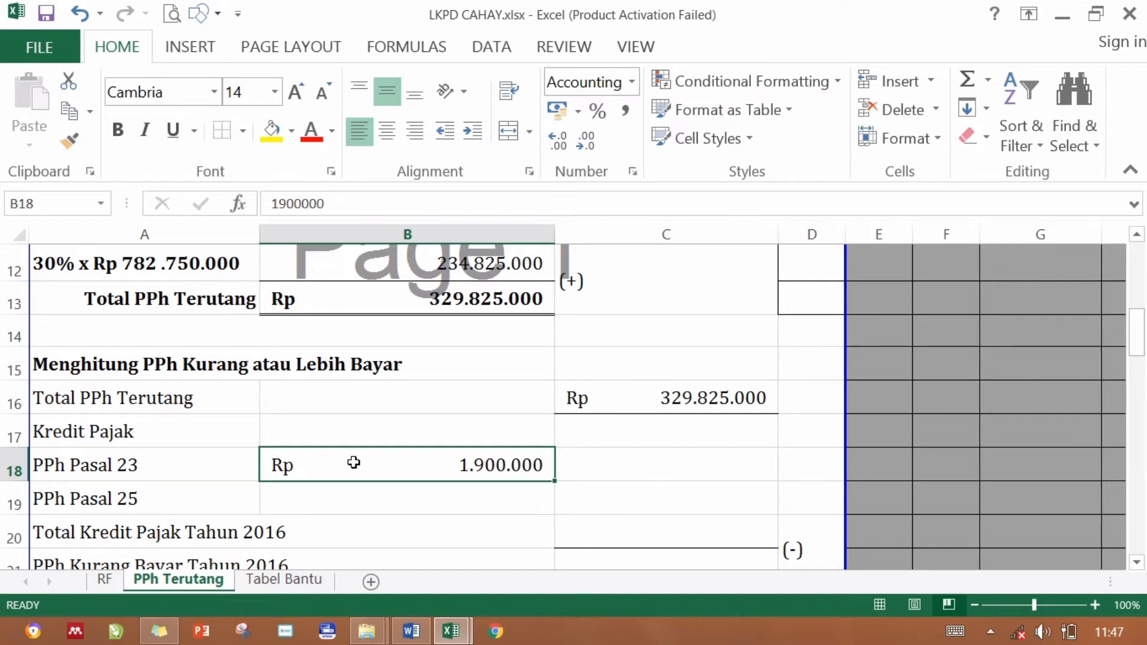
left_click(430, 498)
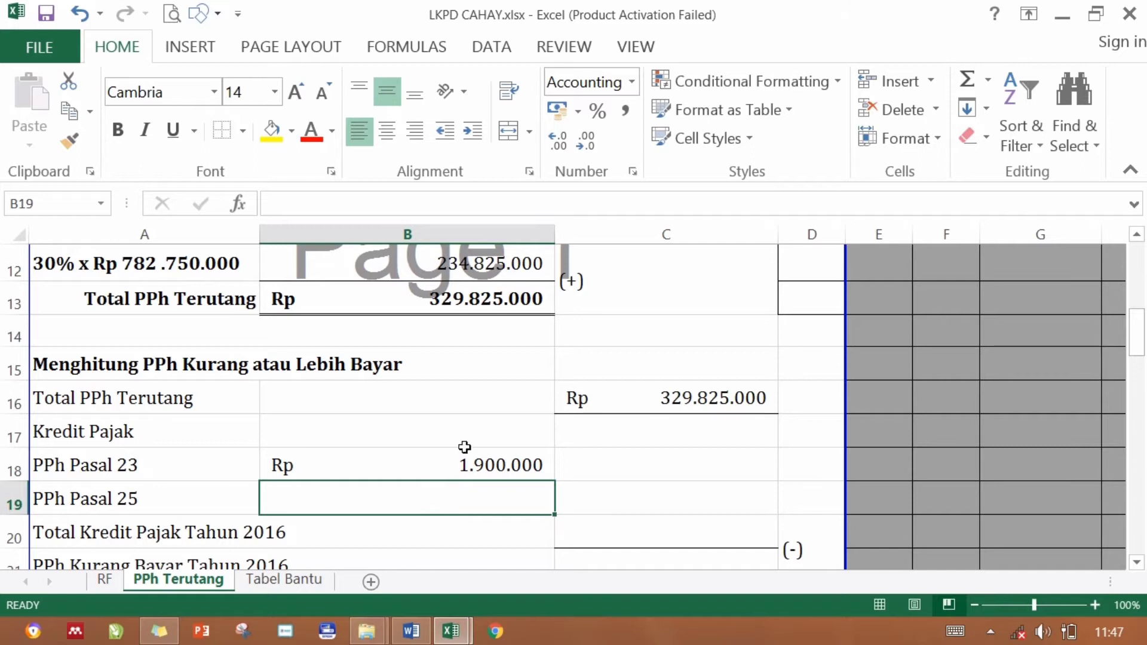
left_click(384, 469)
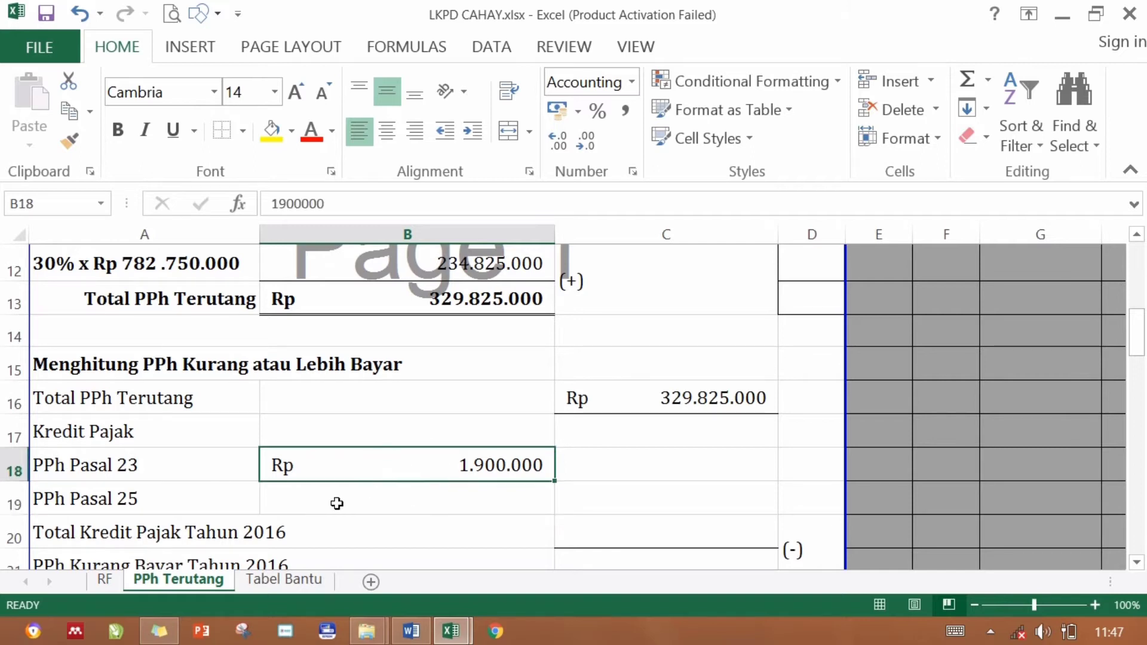
Start the PPh Pasal 25 entry in B19, leave it open and look up the self-paid 2016 amount in item 5 of the Word exercise.
left_click(335, 503)
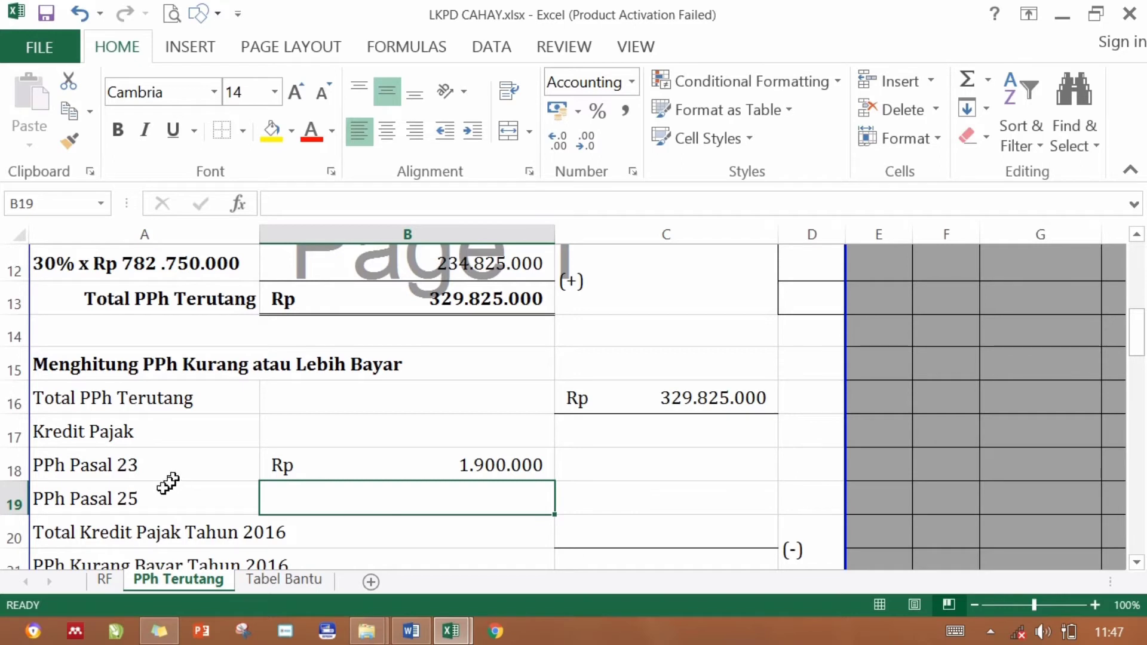
type("=")
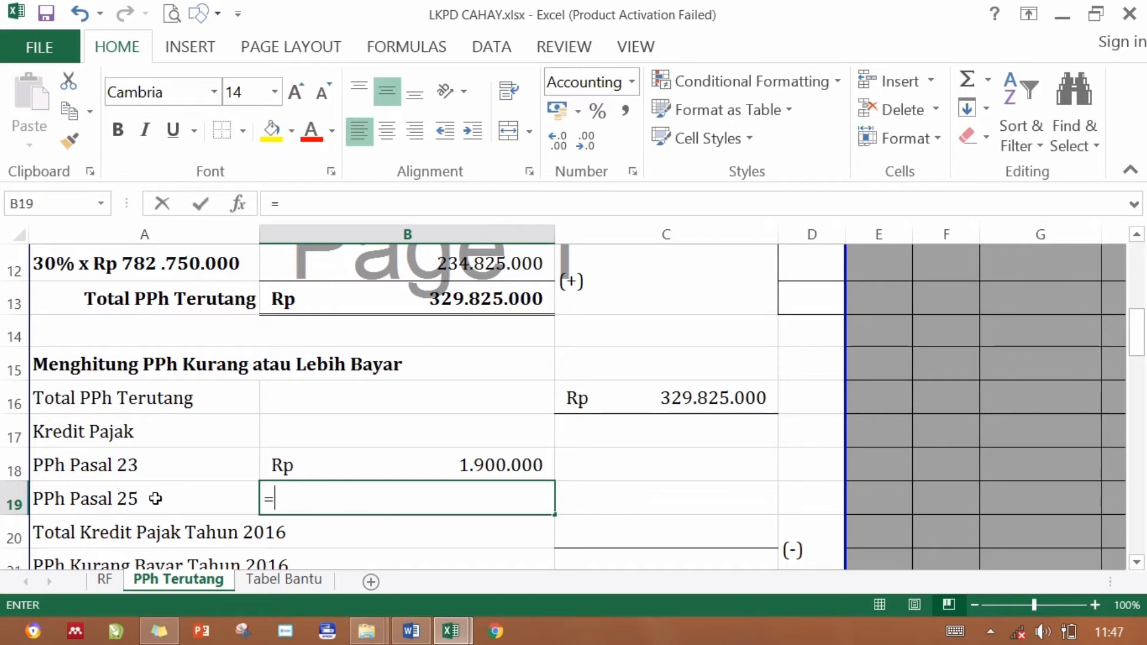
key("BackSpace")
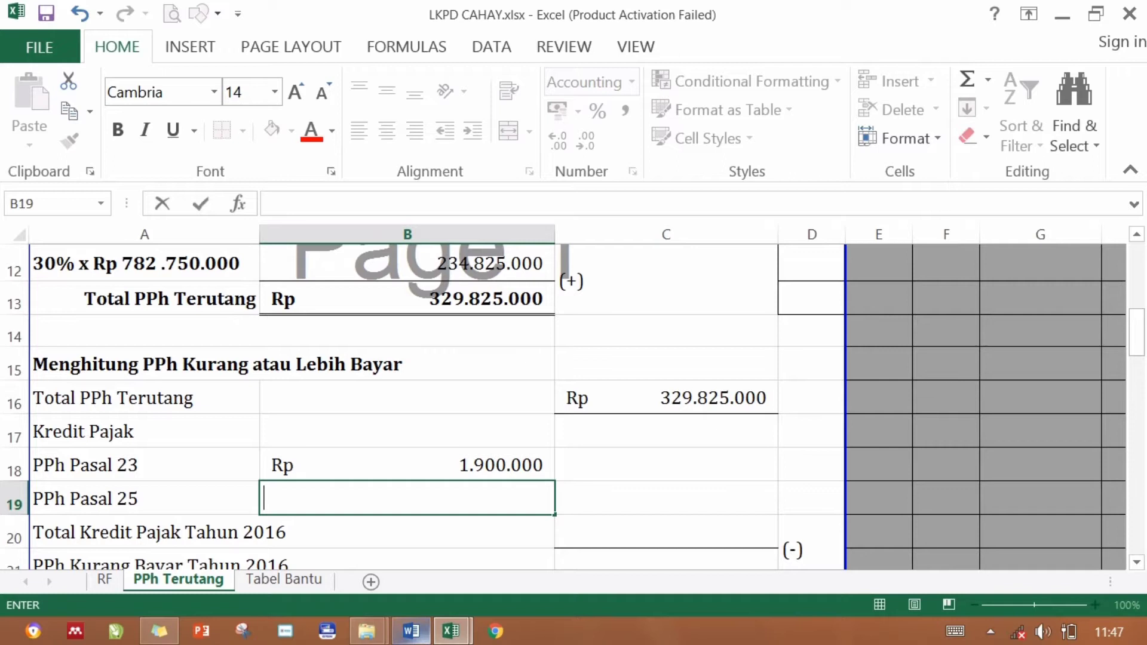
left_click(411, 631)
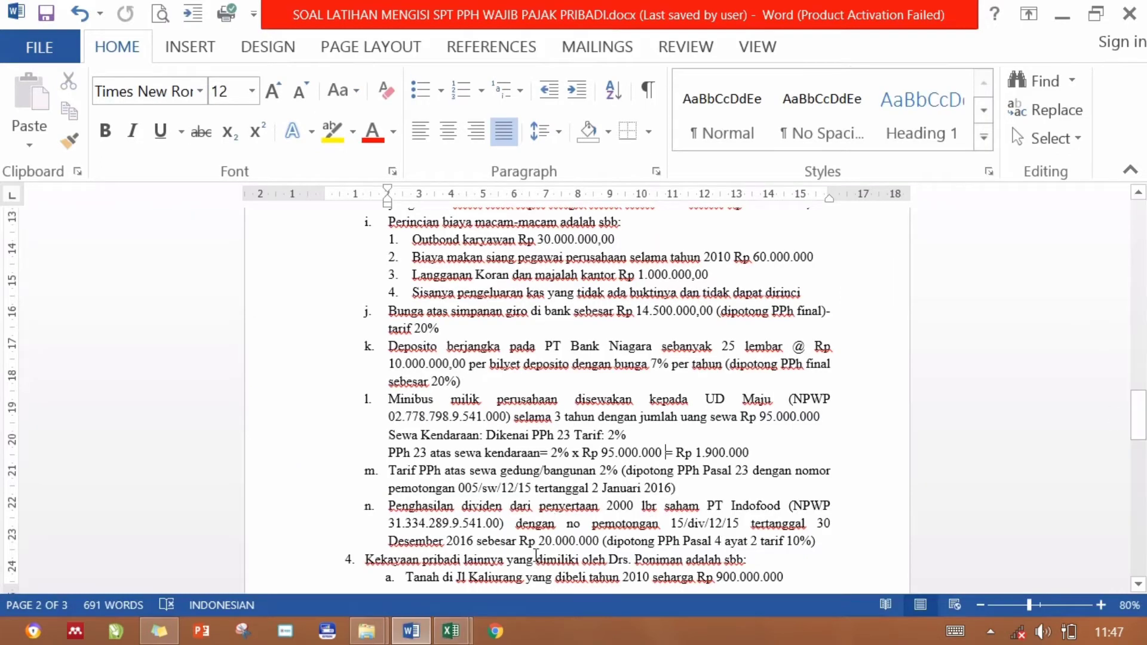
left_click(538, 576)
key("ctrl+End")
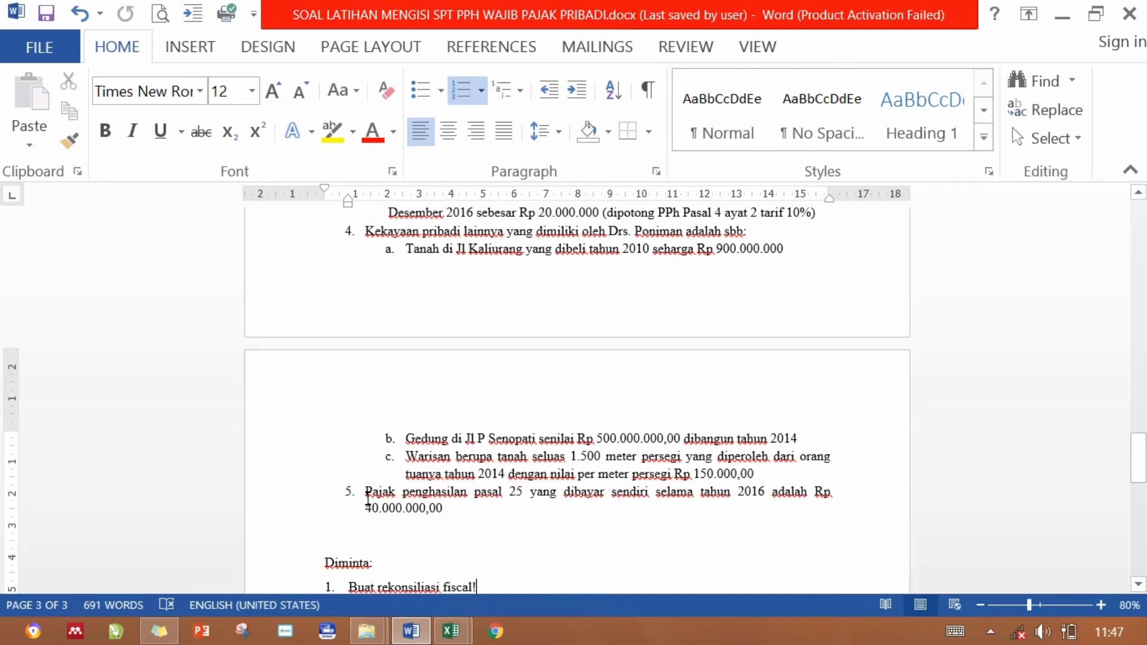
left_click_drag(366, 494, 464, 505)
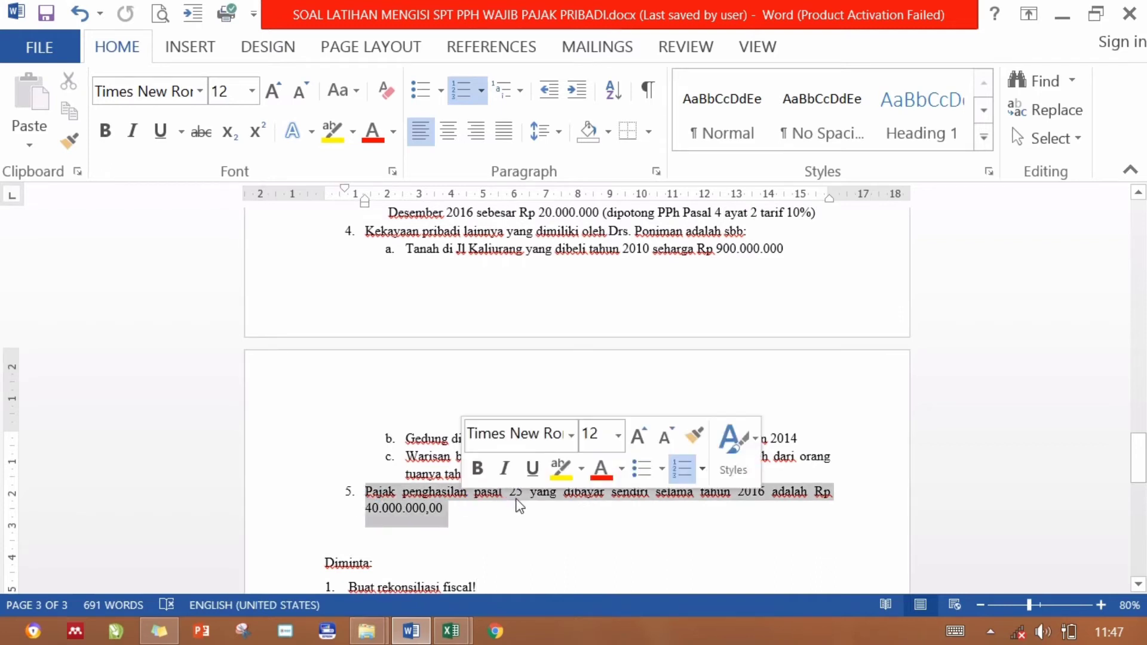
left_click(515, 496)
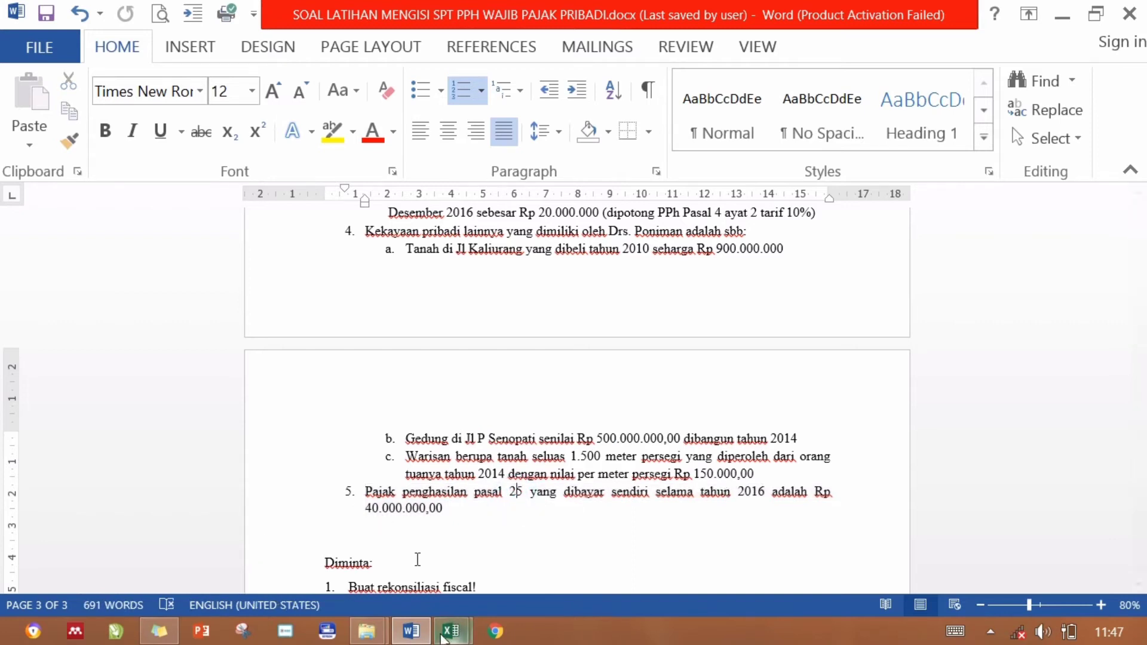
Return to LKPD CAHAY.xlsx in Excel and enter 40000000 as the PPh Pasal 25 credit in B19.
left_click(453, 629)
left_click(375, 541)
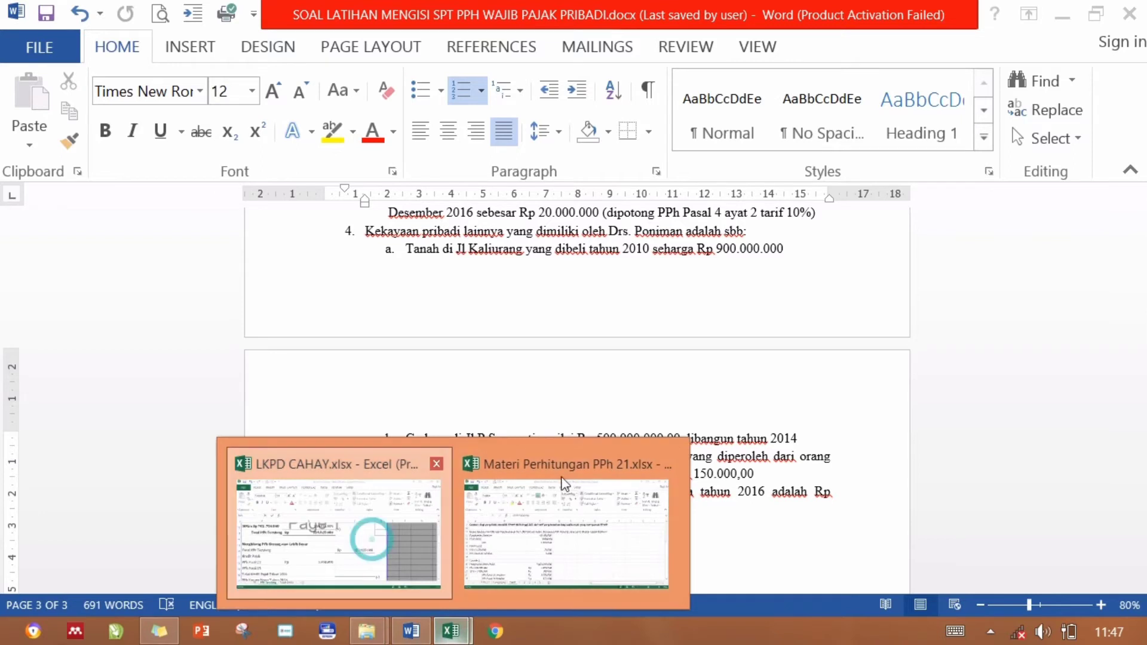
type("40")
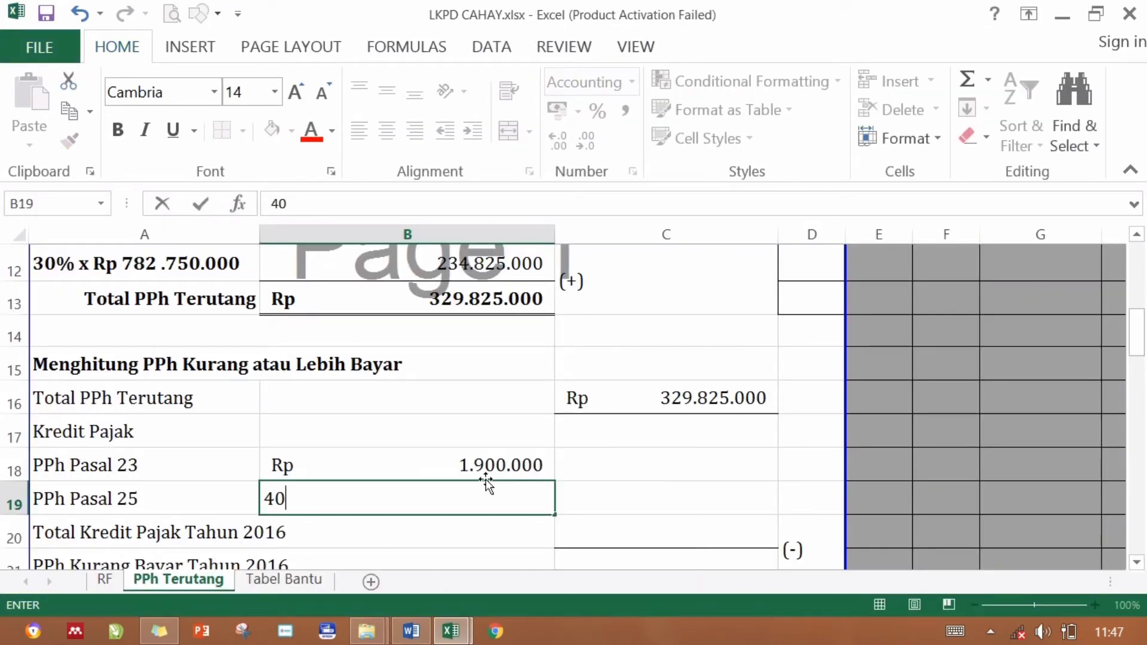
type(".000.000000")
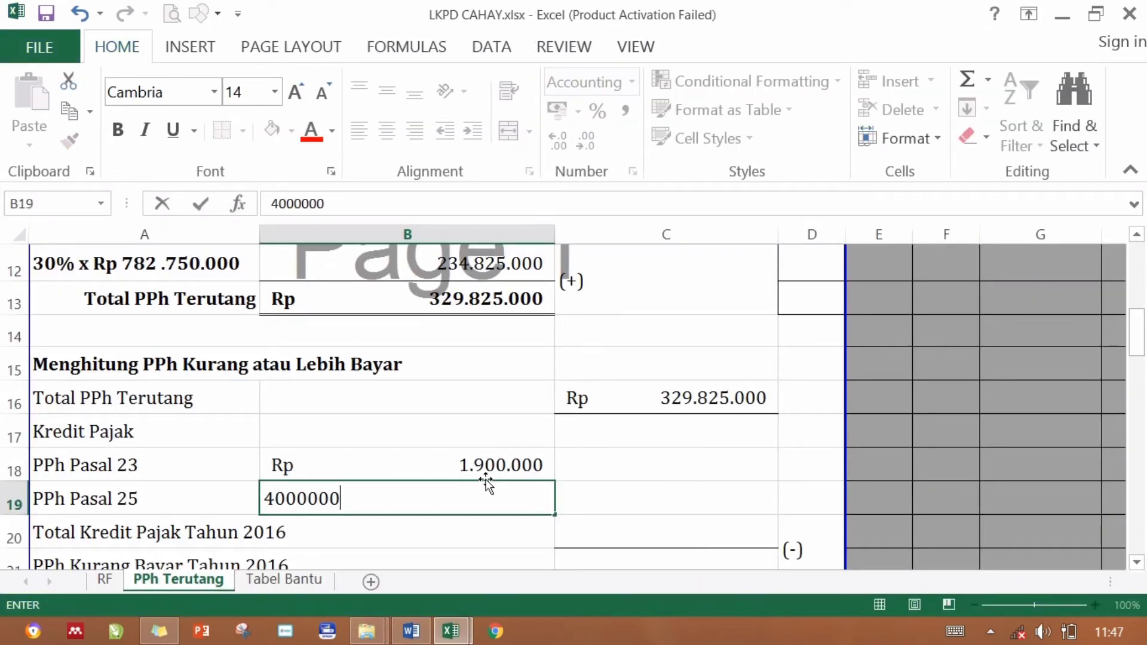
key("Return")
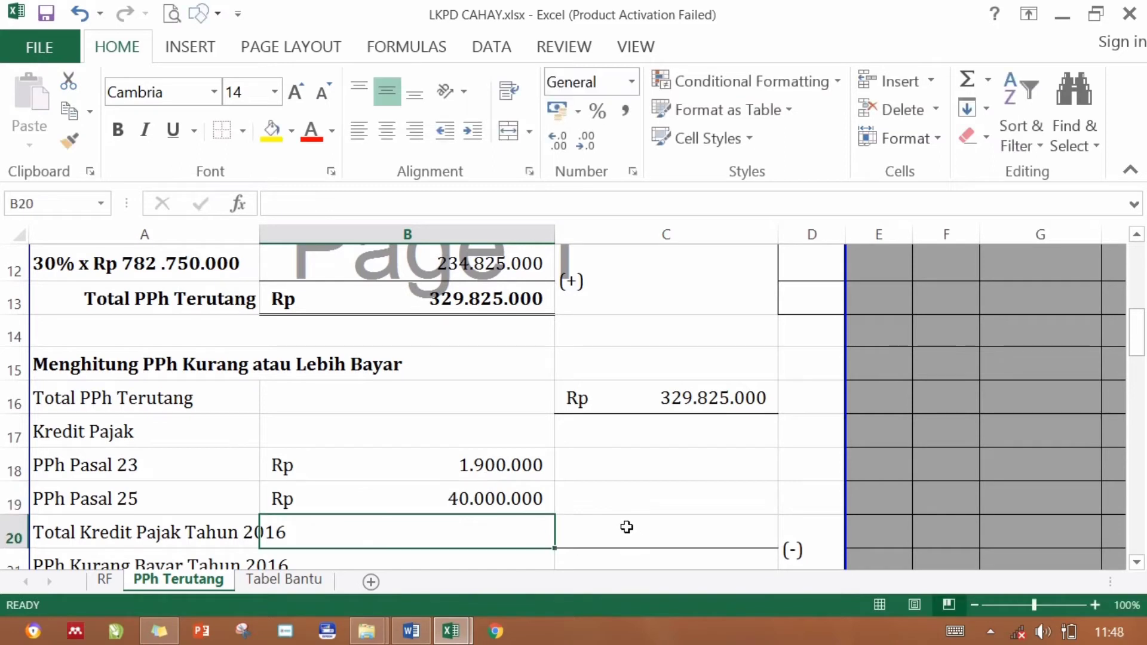
Calculate Total Kredit Pajak Tahun 2016 in C20 with =SUM(B18:B19).
left_click(631, 533)
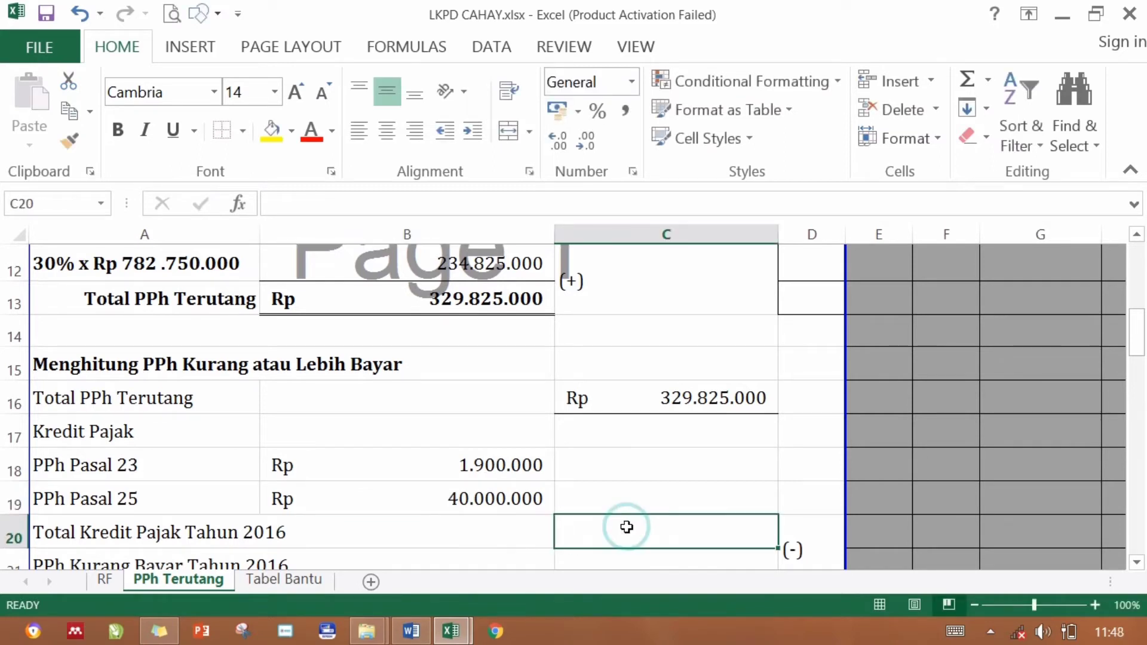
left_click(967, 78)
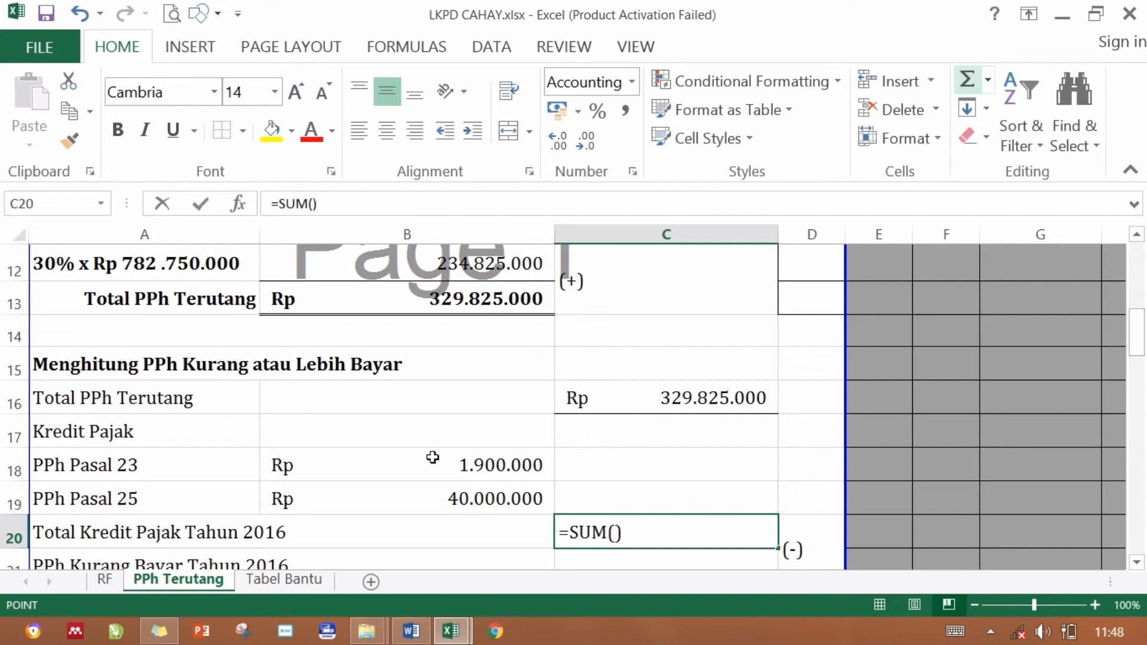
left_click_drag(428, 466, 429, 491)
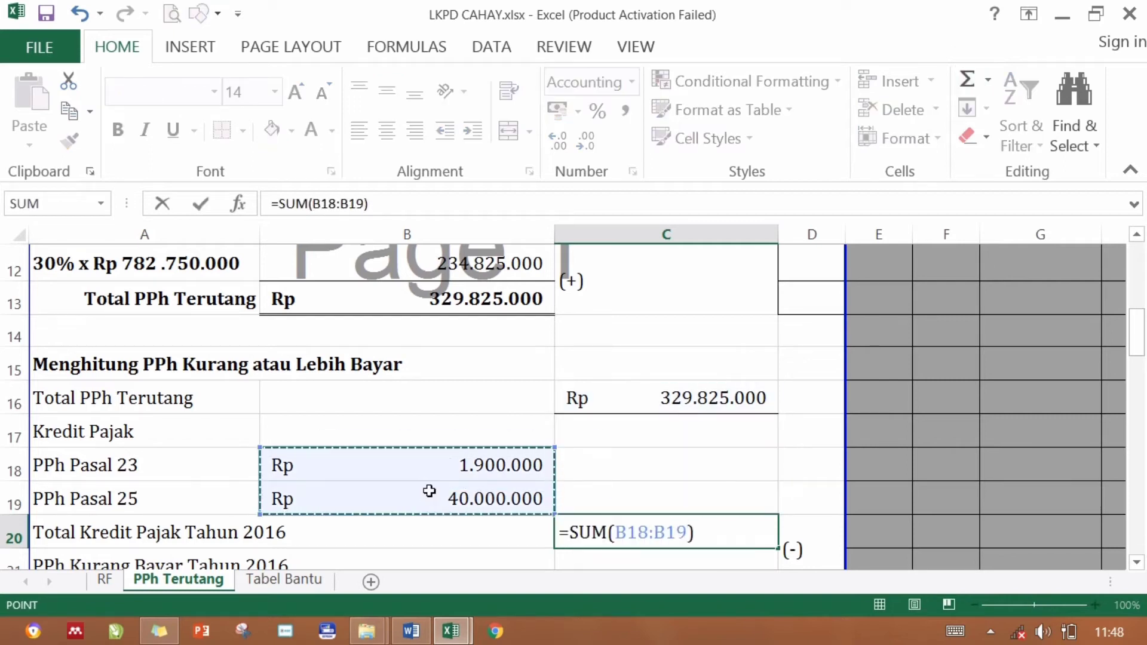
key("Return")
key("Return")
key("Up")
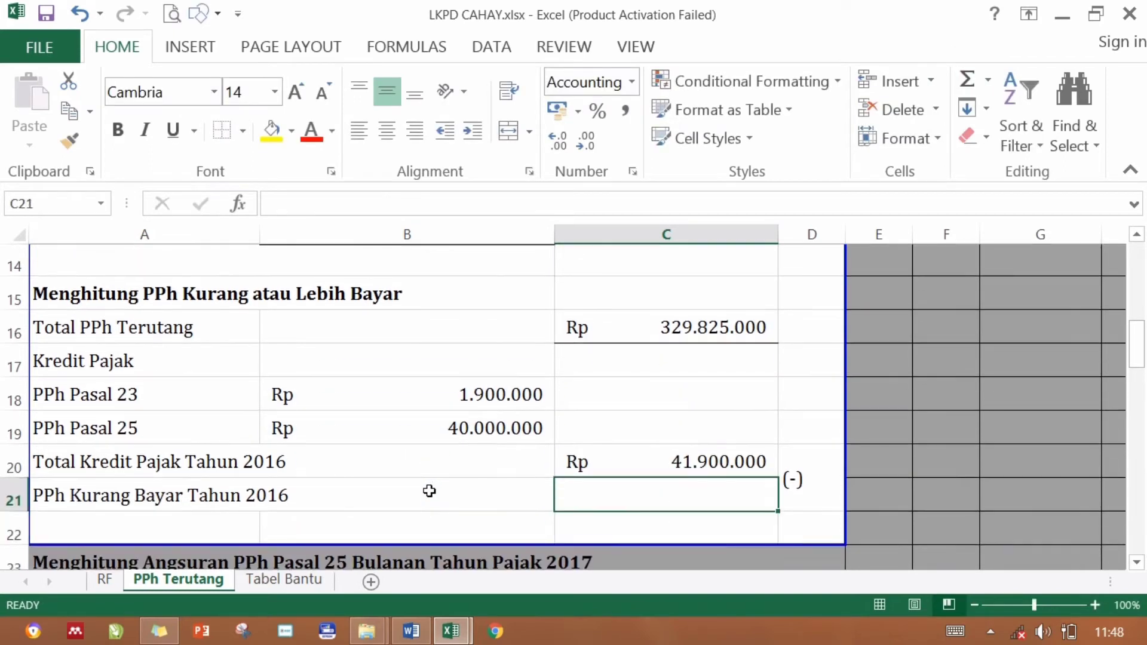
Calculate PPh Kurang Bayar Tahun 2016 in C21 with =C16-C20 and review the result against the credits in B18:B19.
type("=")
left_click(598, 330)
type("-")
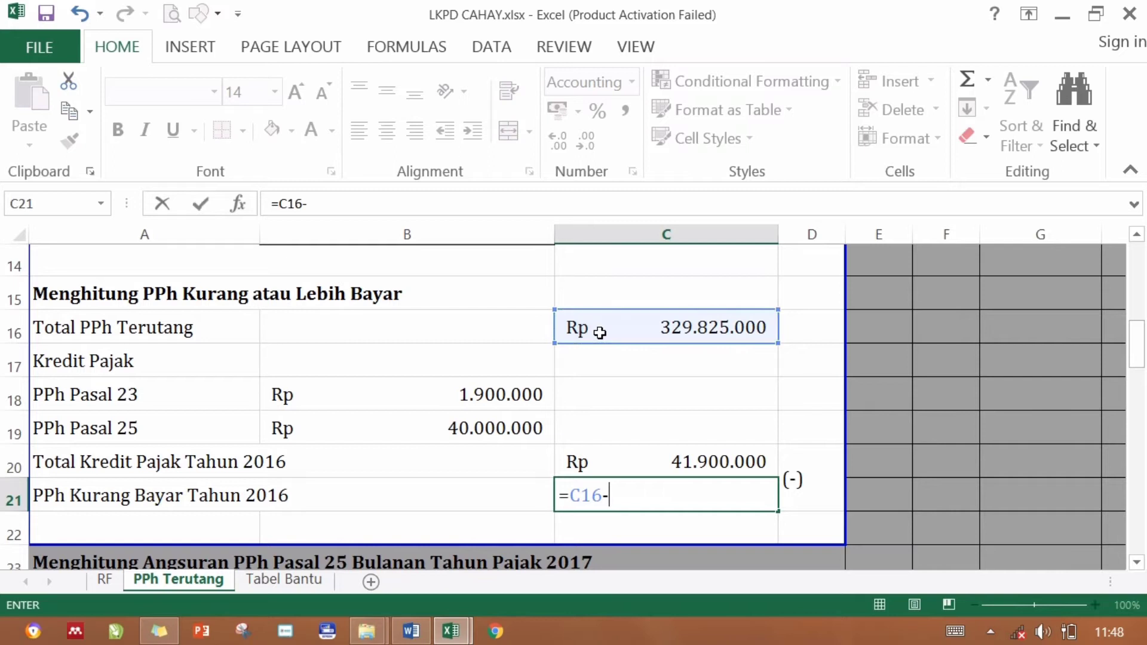
key("Up")
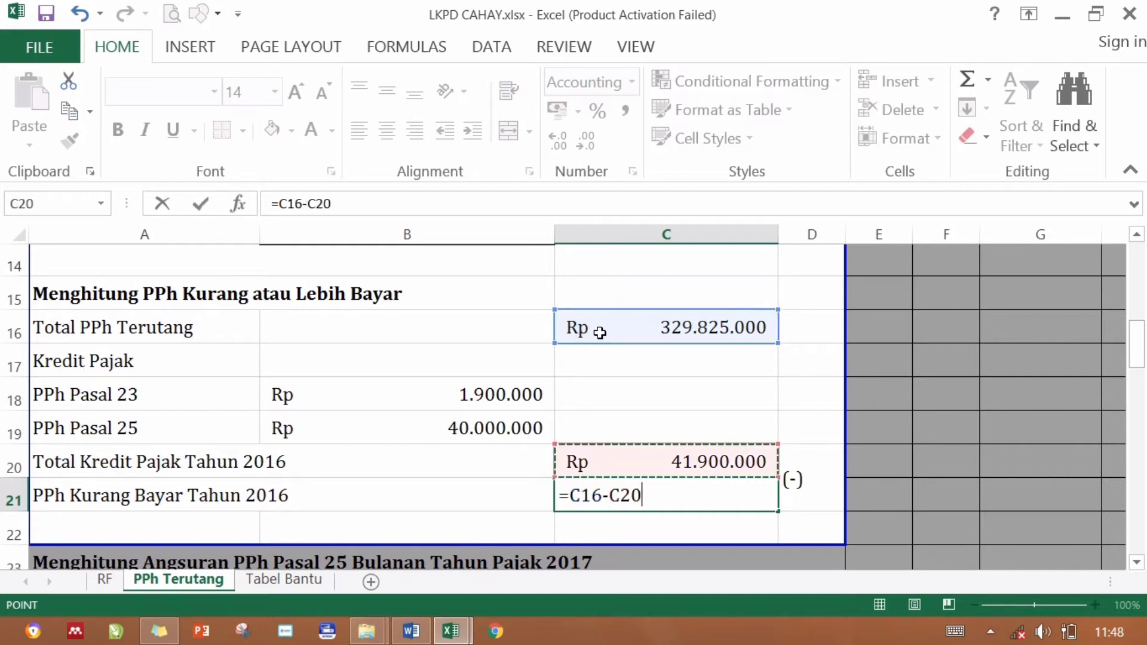
key("Return")
key("Up")
key("Up")
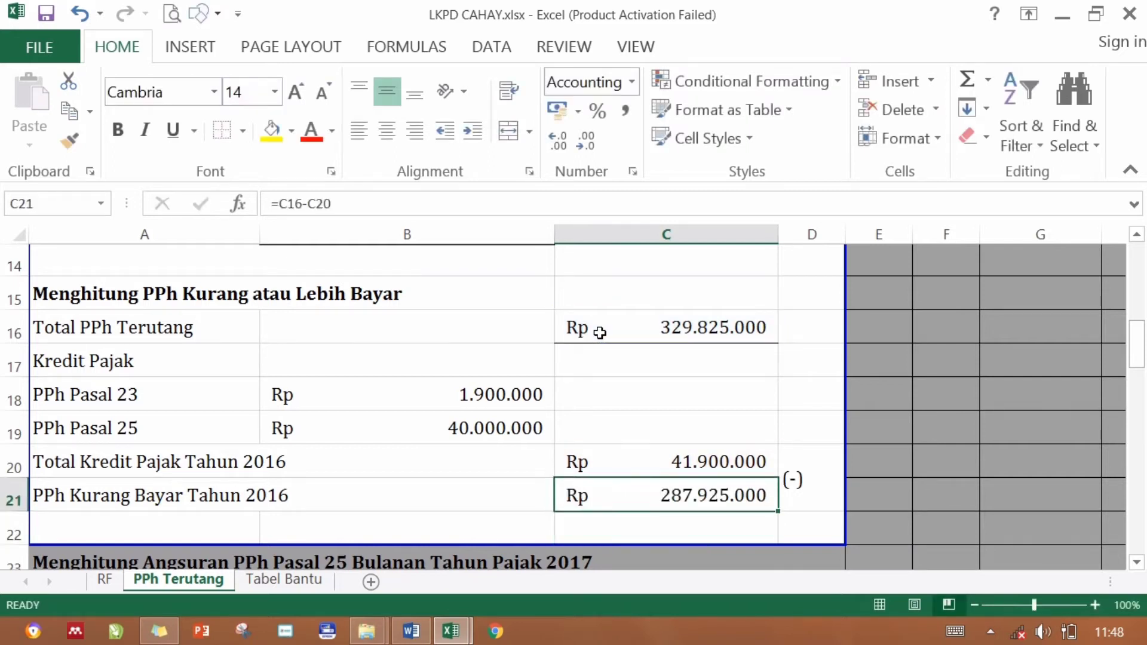
left_click(673, 425)
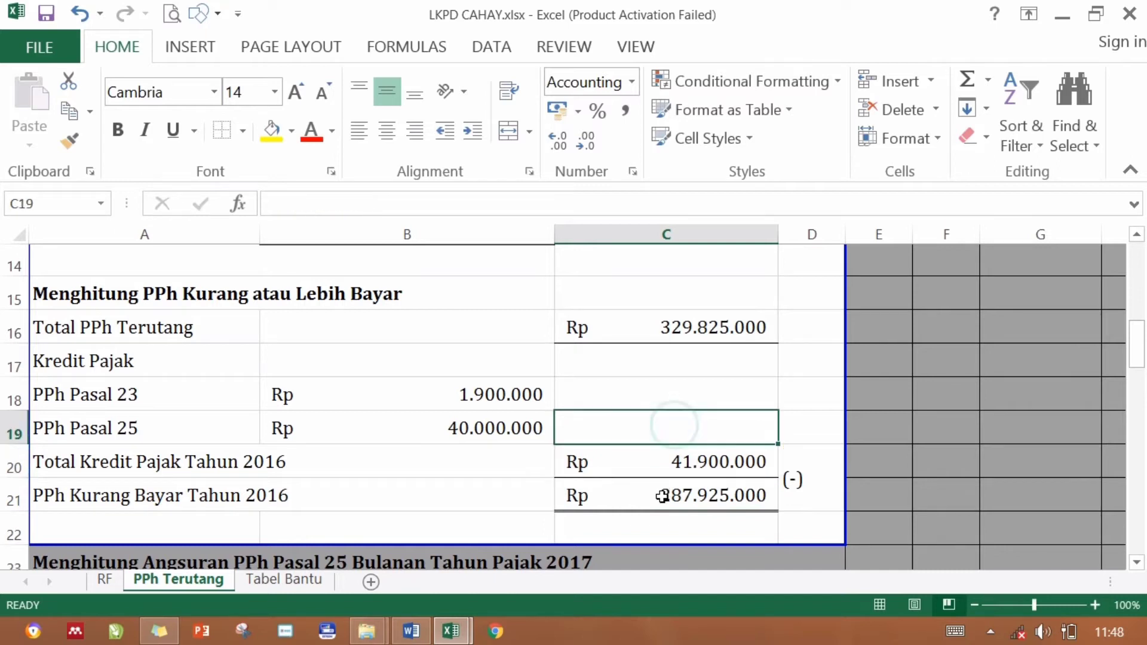
left_click(662, 495)
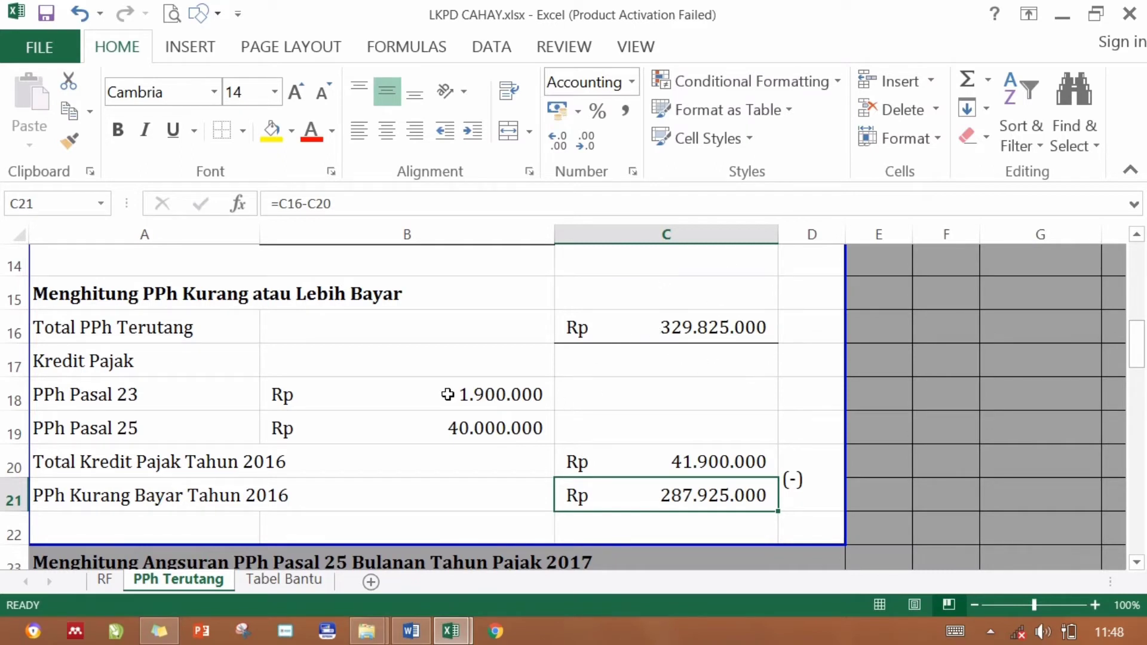
left_click(410, 421)
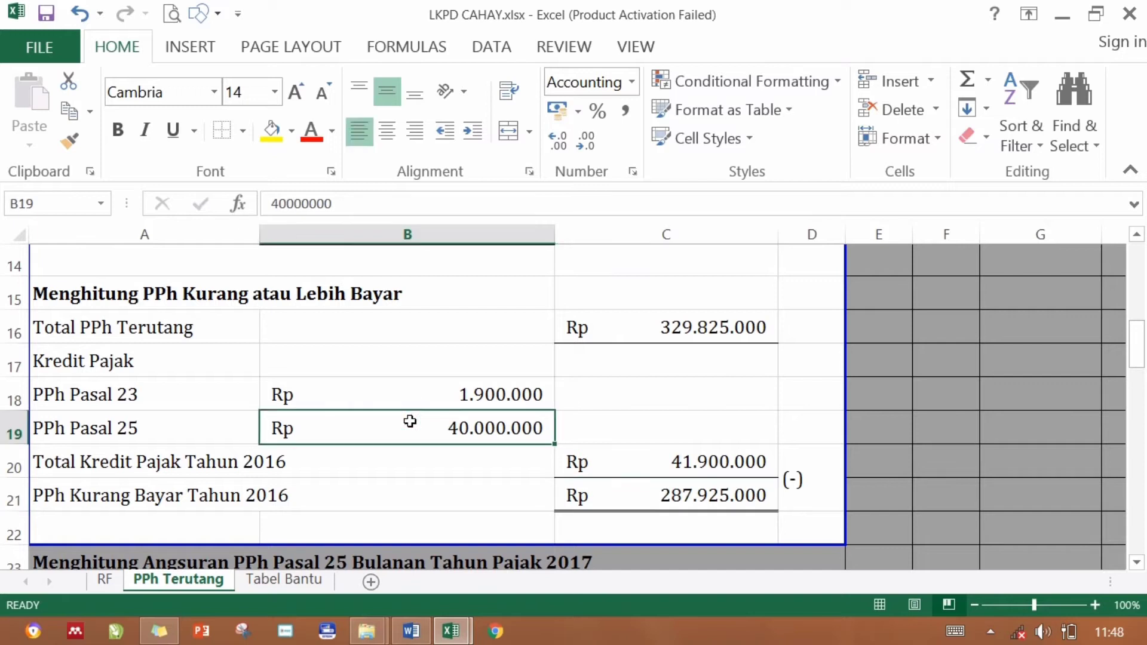
left_click(383, 382)
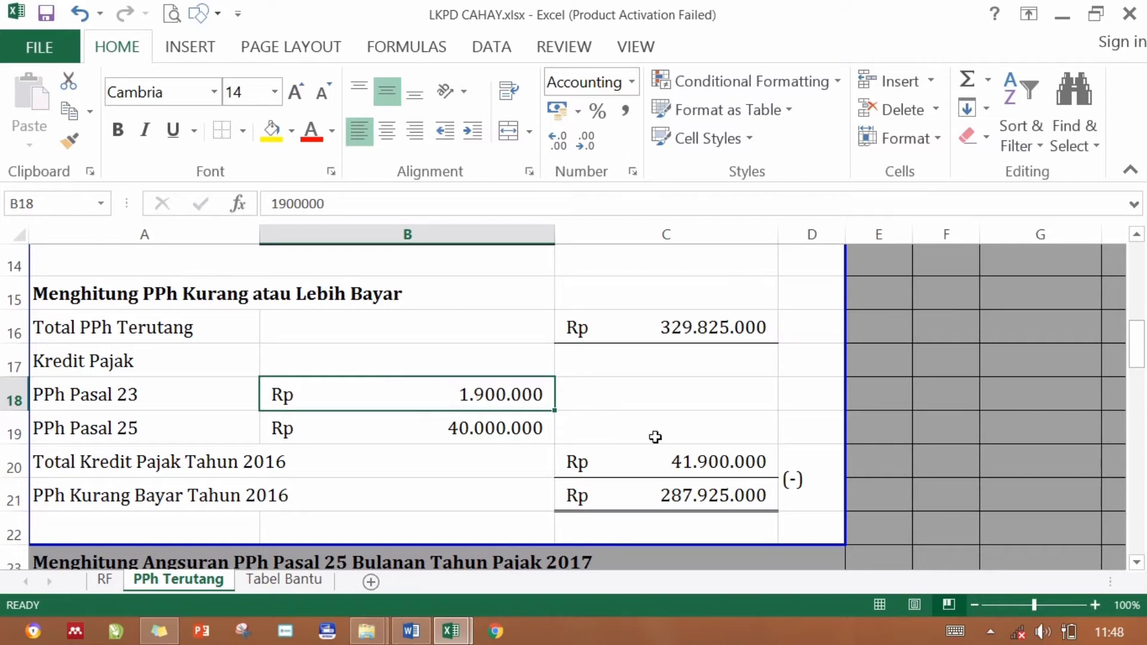
Review Total Kredit Pajak and PPh Kurang Bayar Tahun 2016 in C20 and C21.
left_click(641, 495)
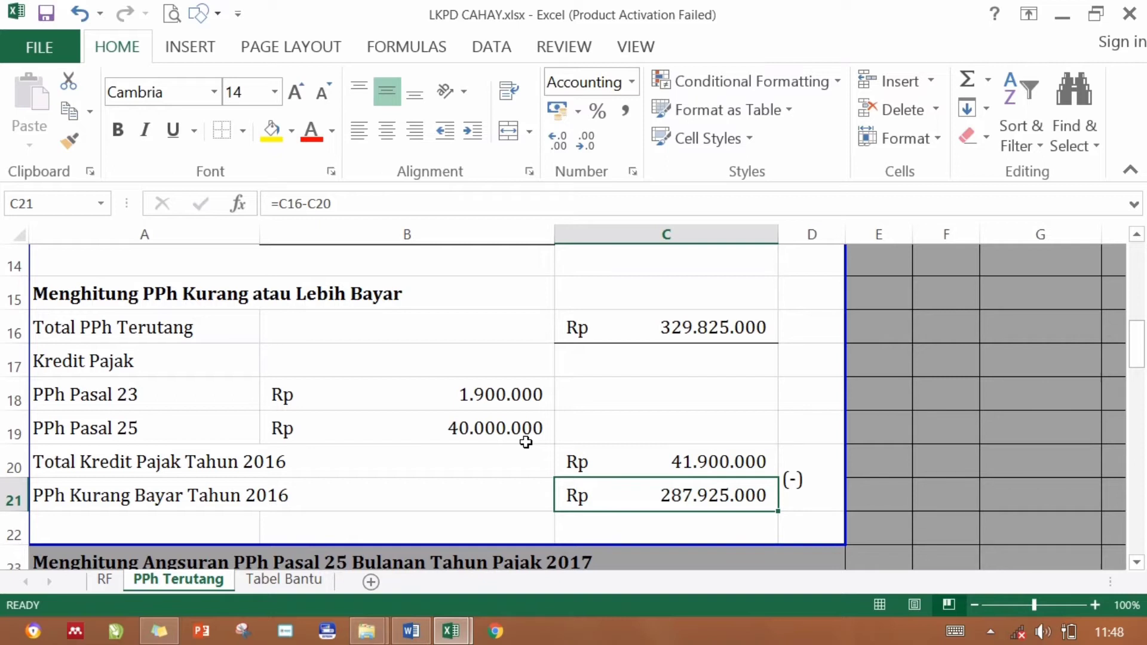
left_click(609, 457)
left_click(598, 506)
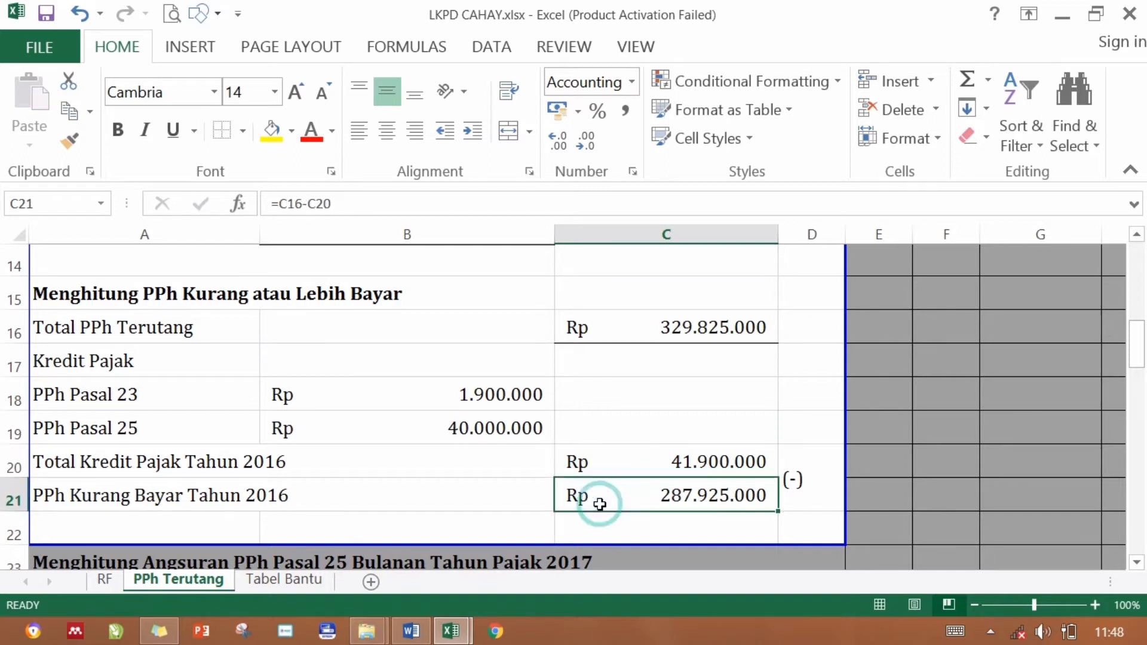
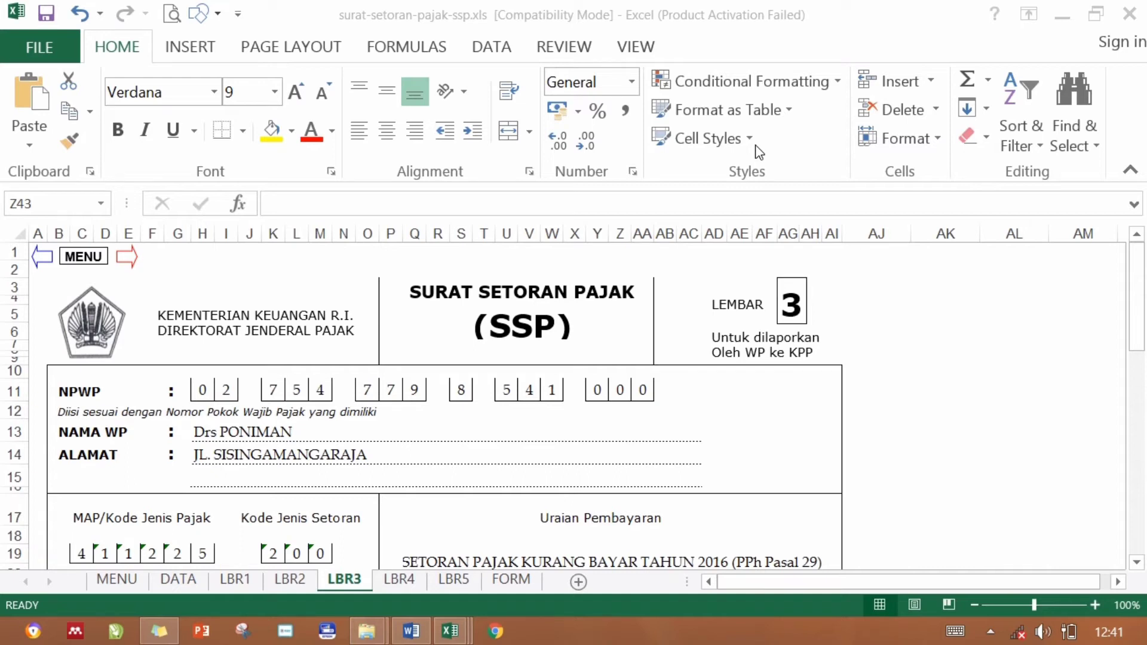
Examine the NPWP, taxpayer name and address on sheet LBR3 of surat-setoran-pajak-ssp.xls.
left_click(1138, 304)
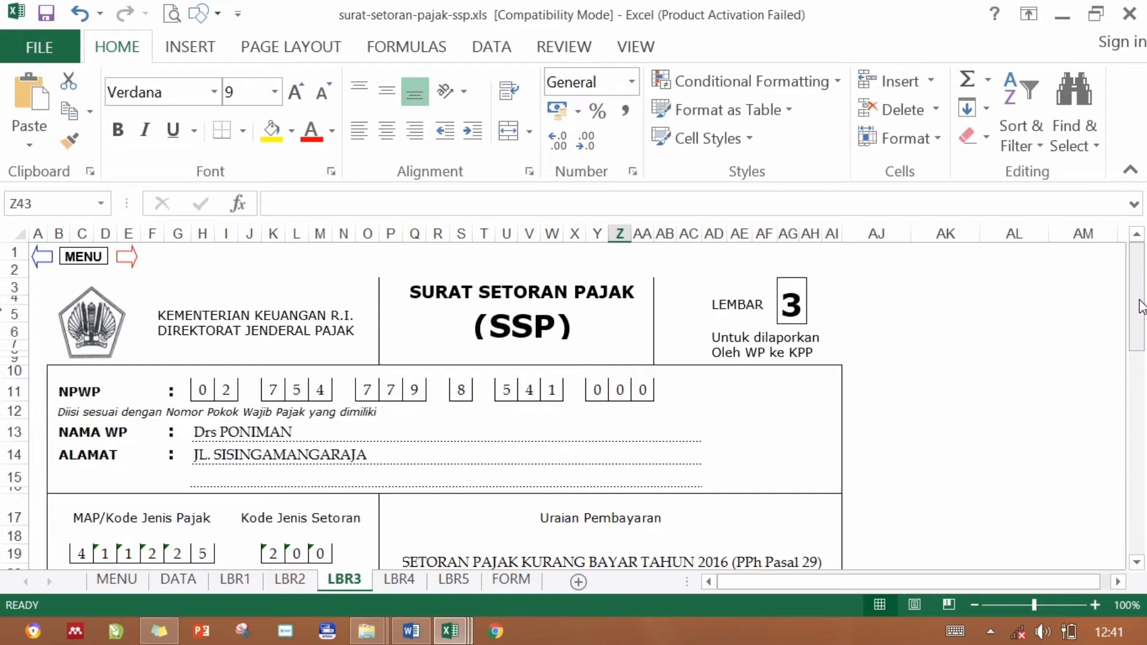
mouse_move(1141, 276)
left_mouse_down()
mouse_move(1137, 266)
mouse_move(1137, 287)
mouse_move(1138, 276)
left_mouse_up()
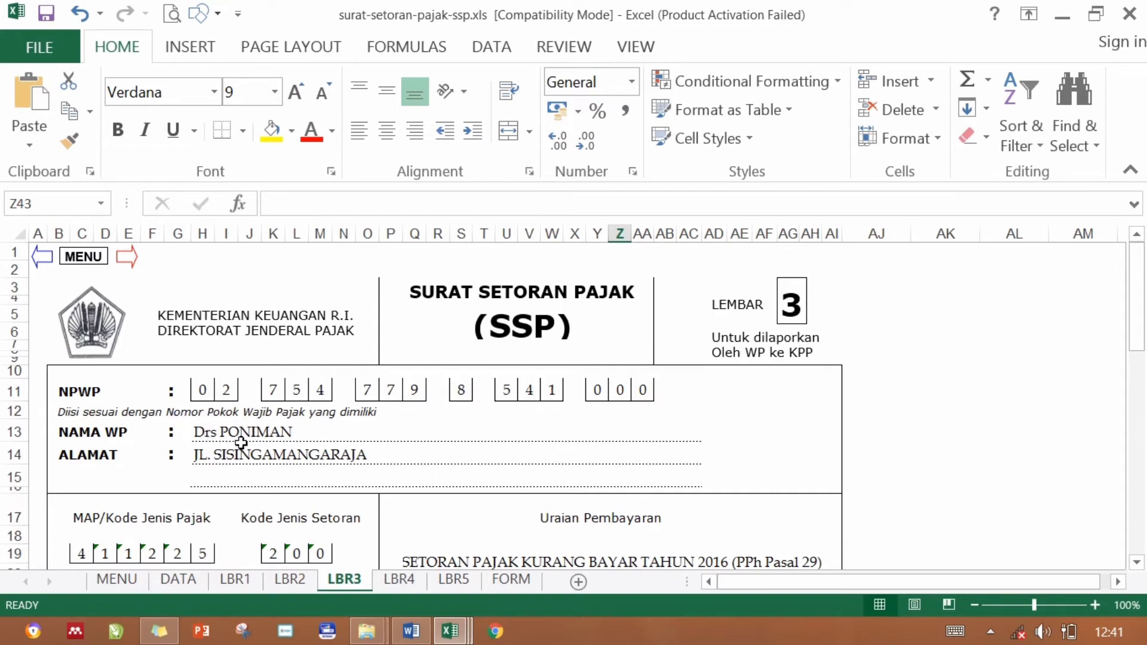
left_click(222, 456)
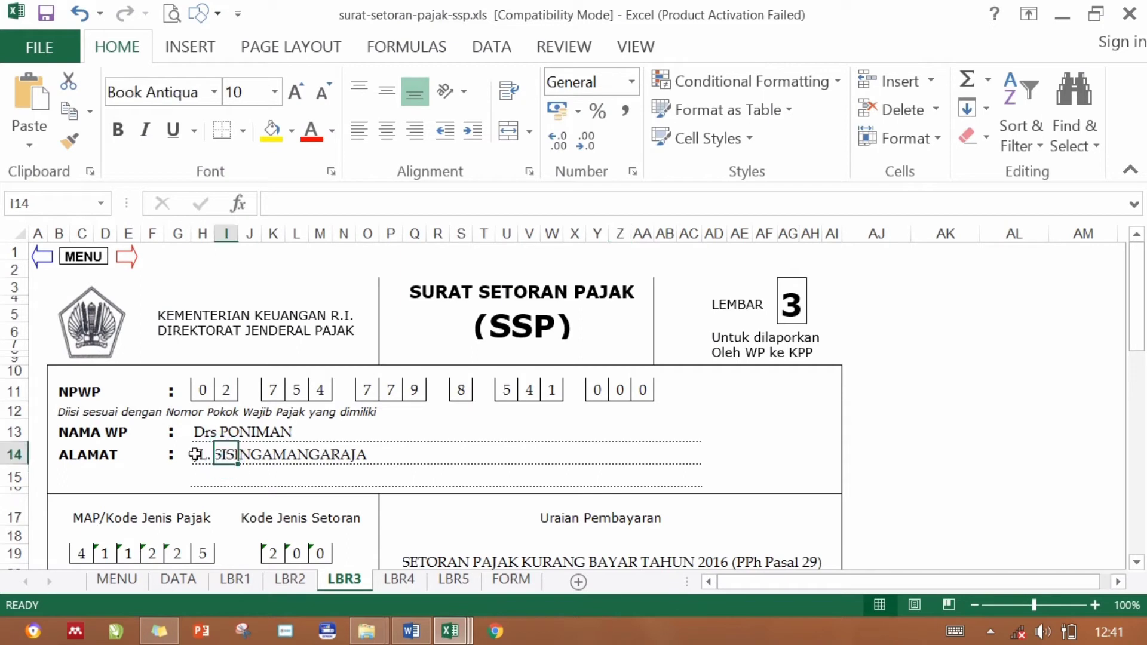
left_click(203, 455)
Compare the SSP's tax type and deposit codes with item 3 of the Word exercise and check the Uraian Pembayaran.
left_click_drag(1141, 298, 1135, 372)
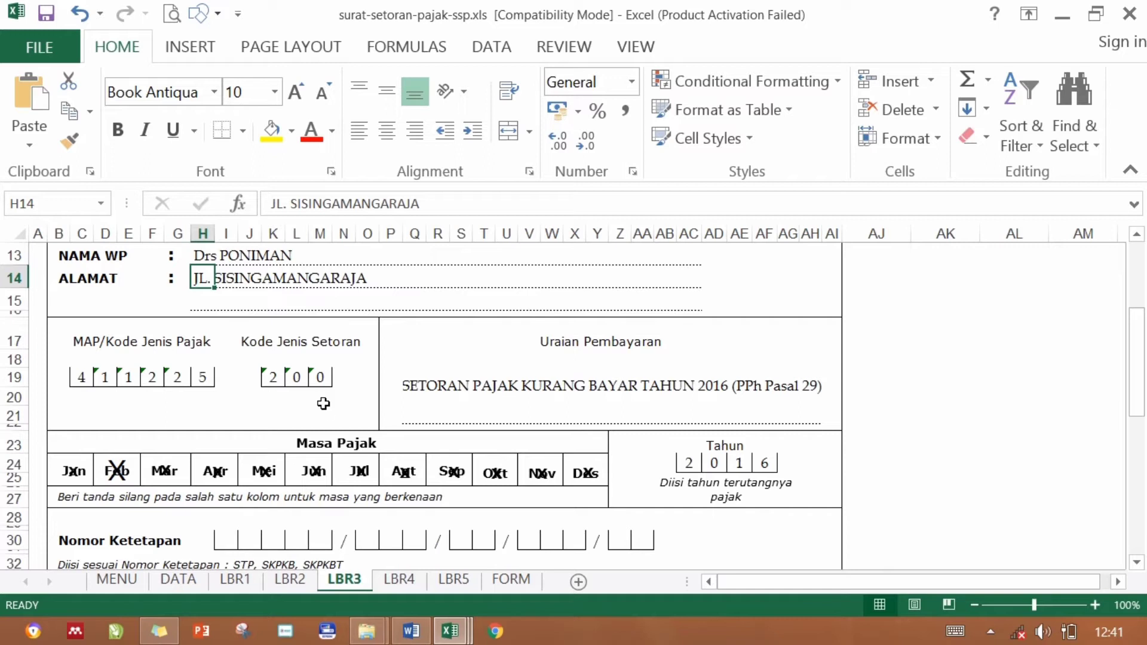
key("super+Right")
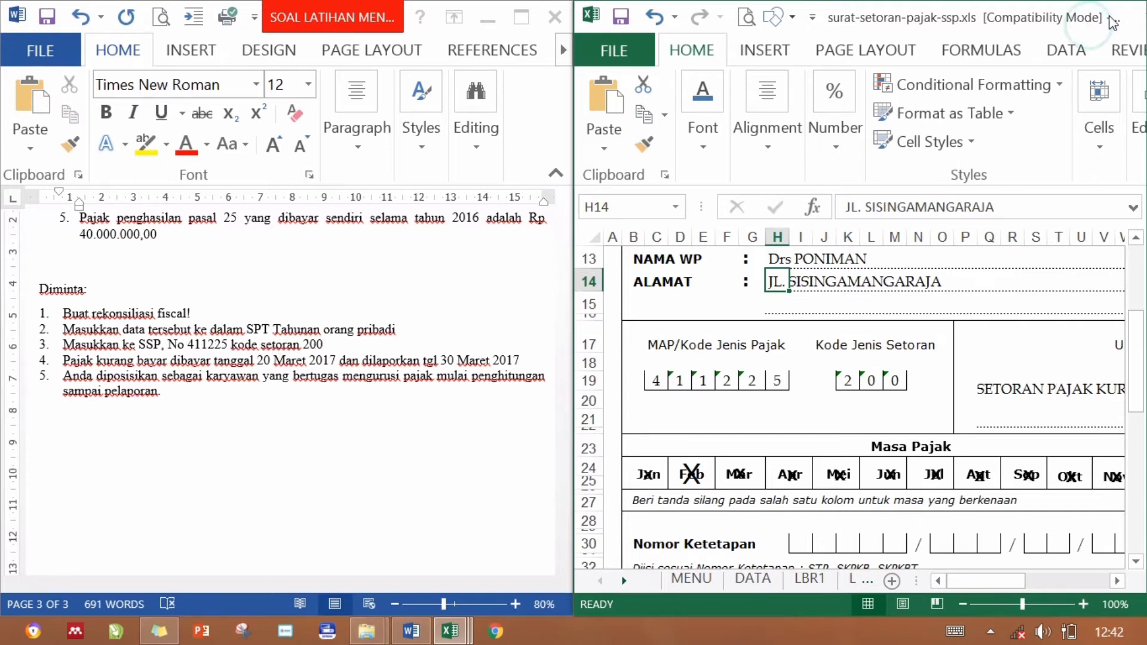
left_click(991, 416)
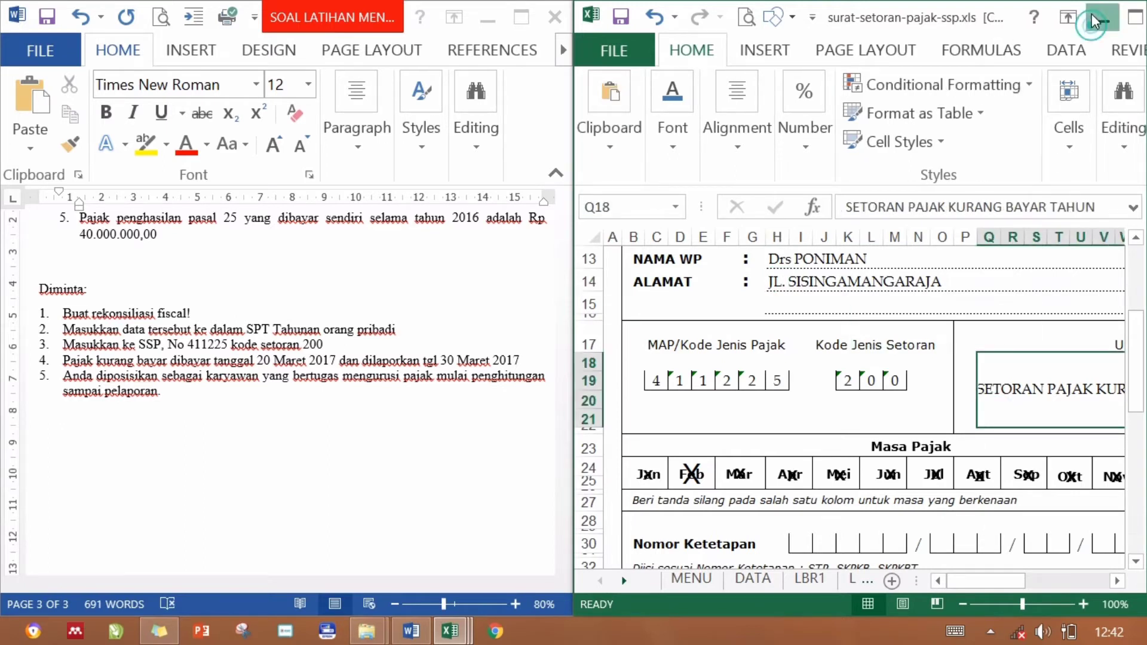
left_click(1134, 21)
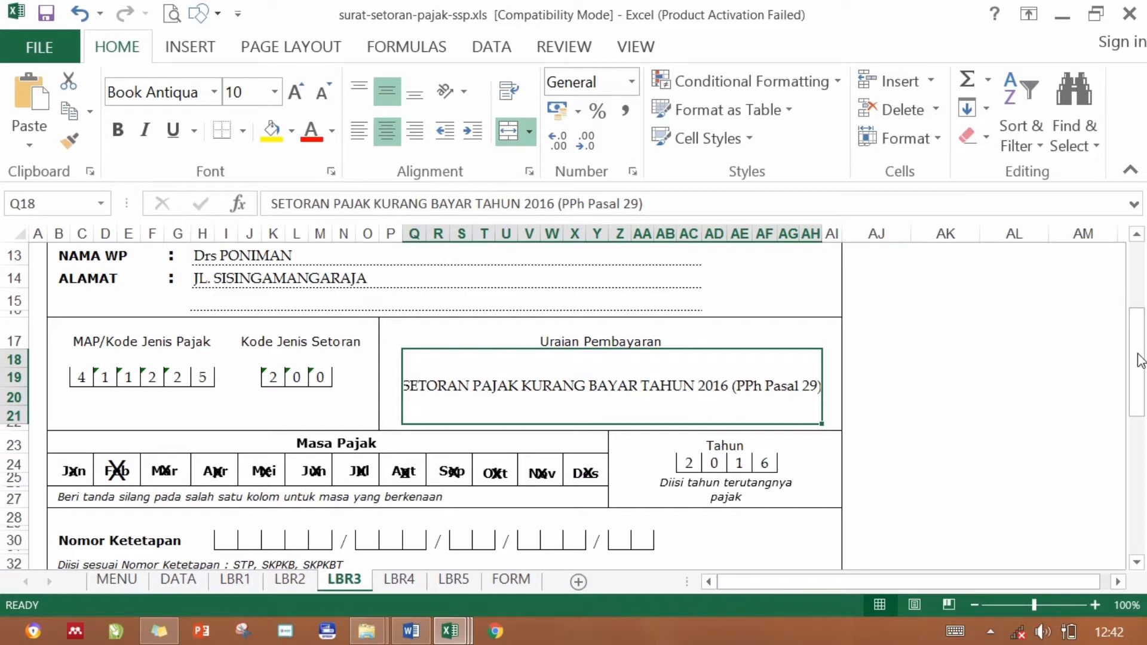
Review the SSP's Masa Pajak section and check its Jumlah Pembayaran against PPh Kurang Bayar in LKPD CAHAY.xlsx.
left_click_drag(1134, 366, 1134, 394)
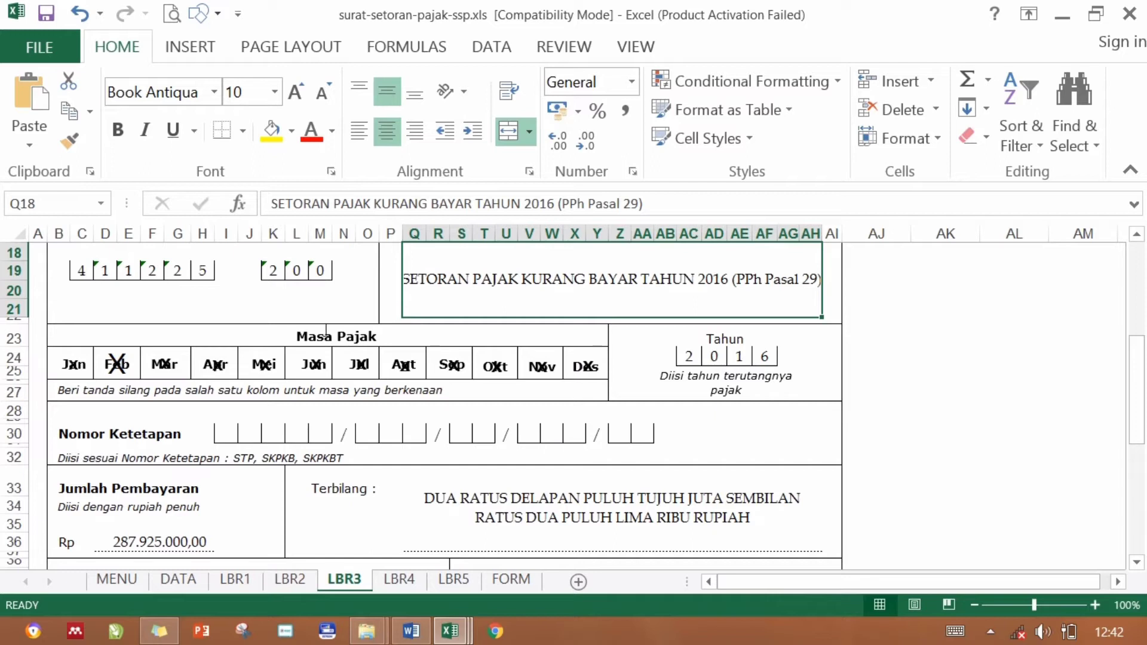
left_click(193, 334)
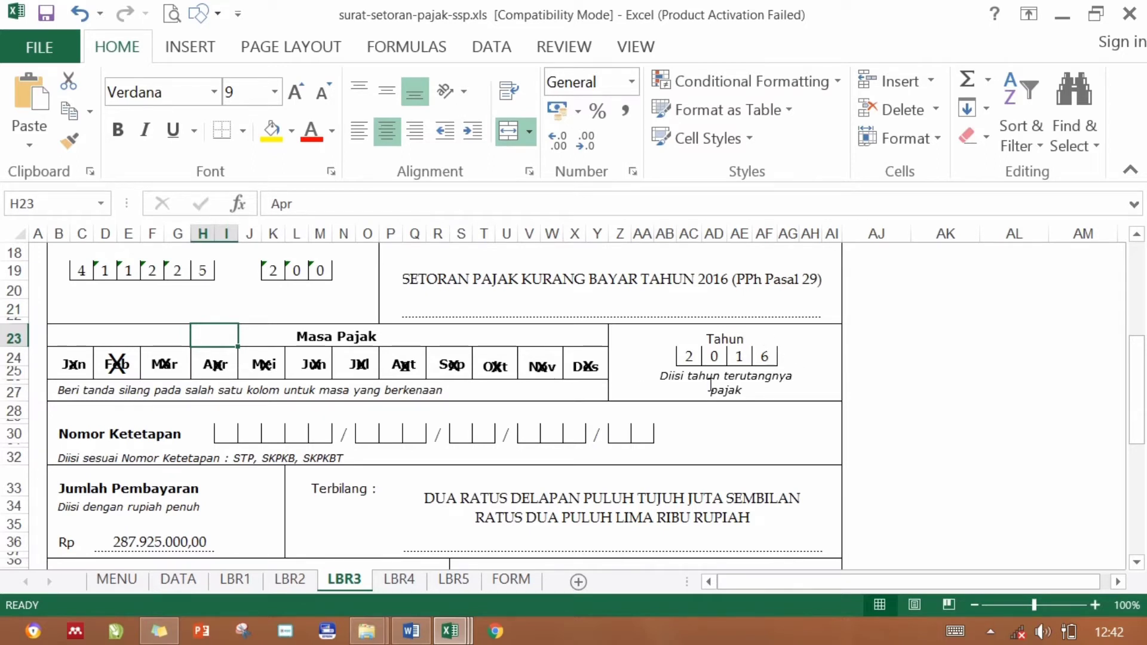
left_click_drag(1142, 376, 1143, 442)
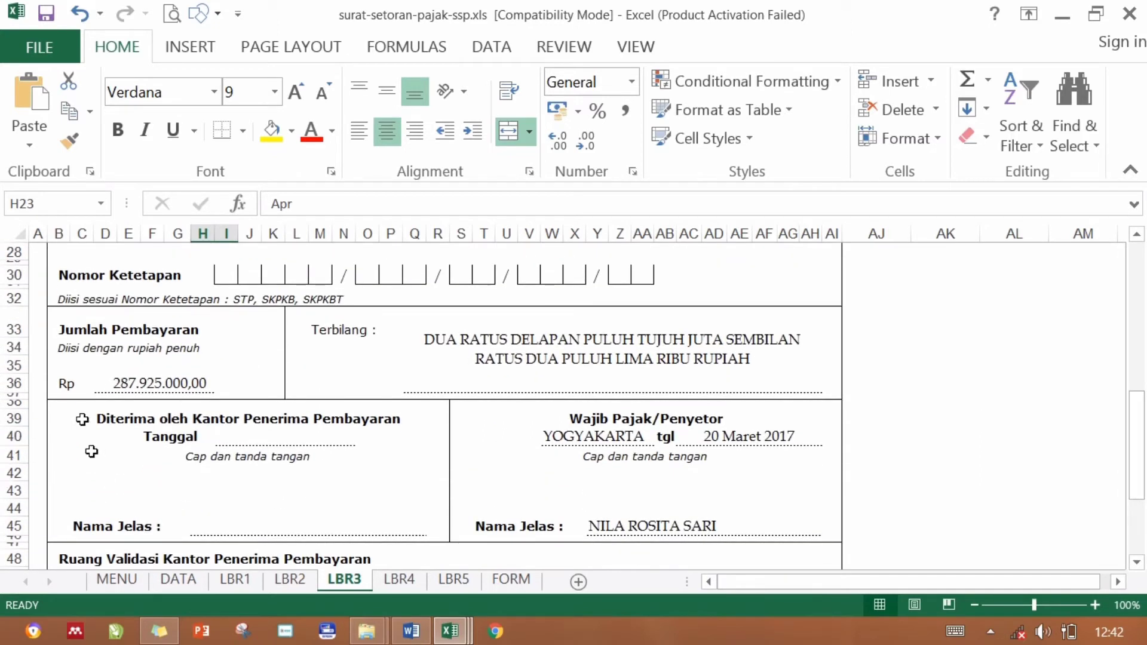
mouse_move(450, 632)
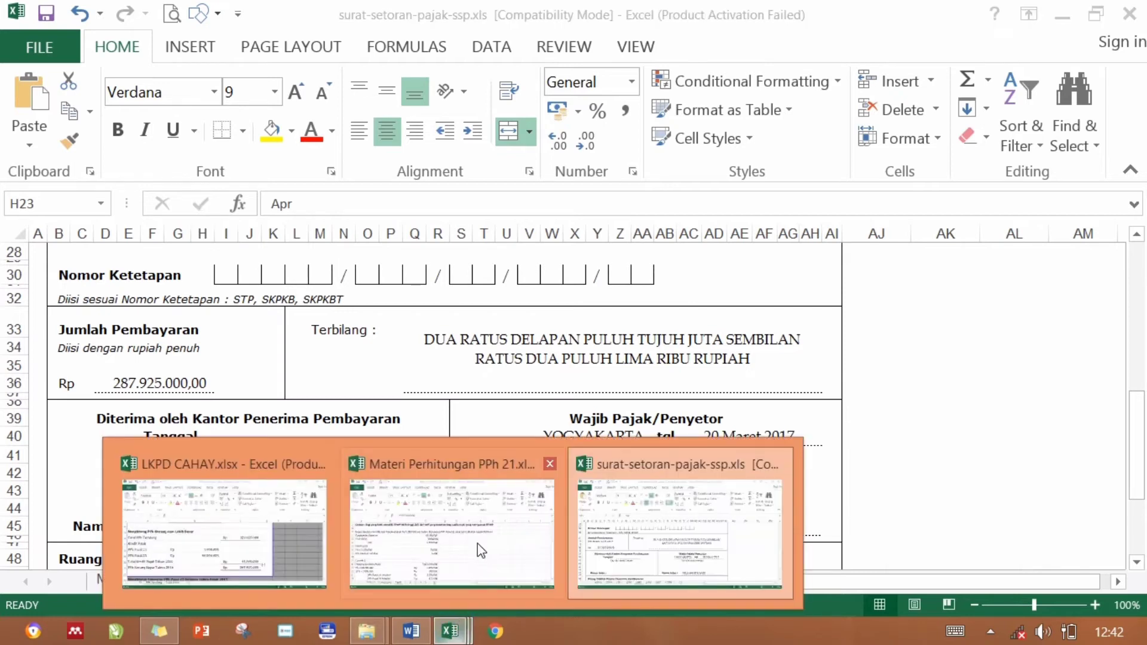
left_click(291, 529)
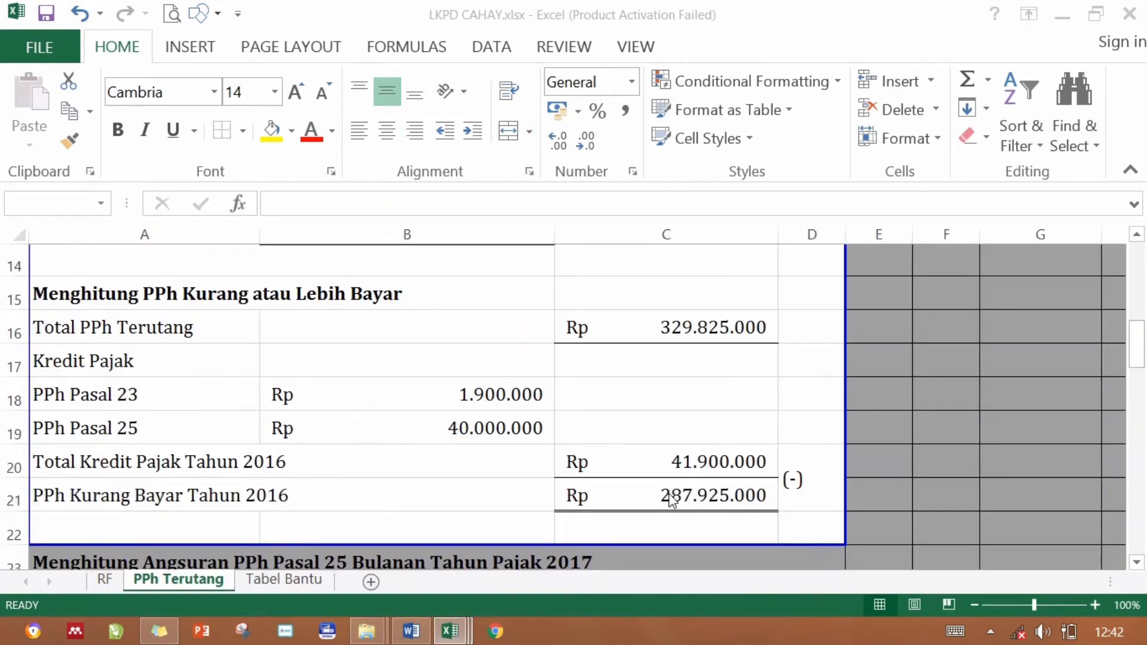
left_click(451, 629)
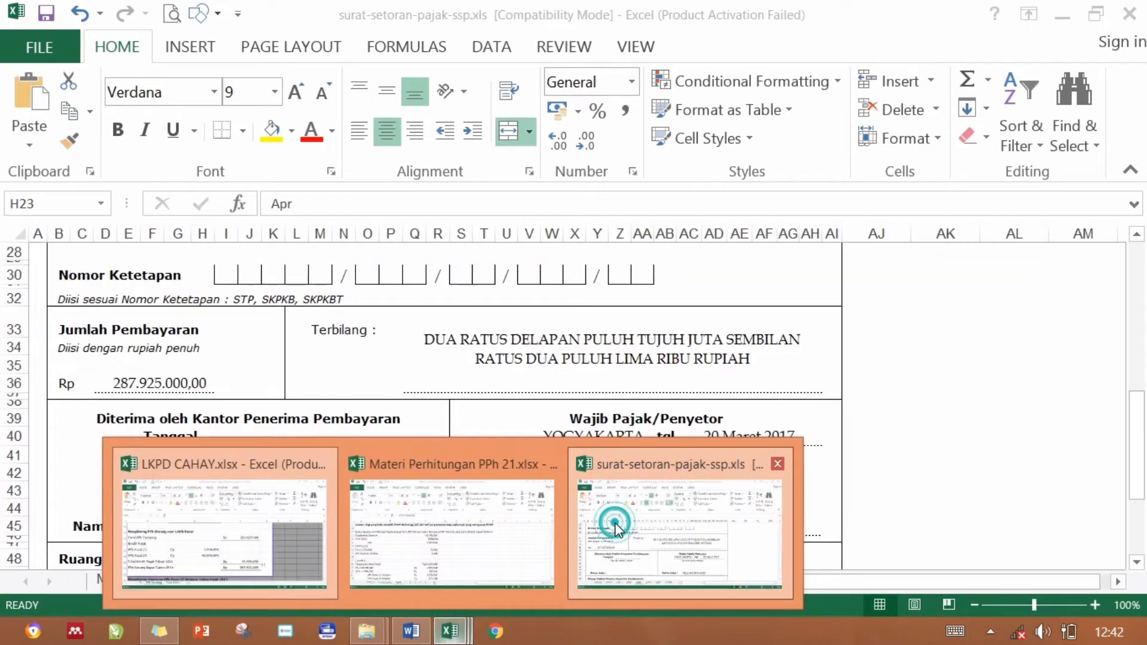
left_click(615, 524)
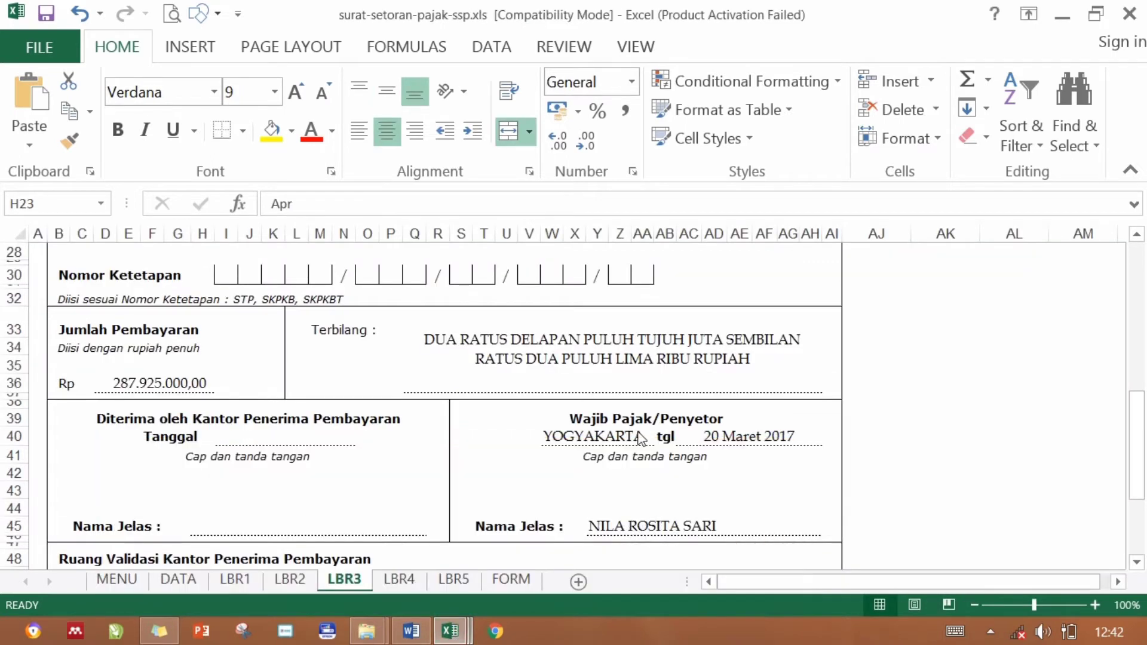
Examine the SSP's Terbilang text and the place and signatory name under Wajib Pajak/Penyetor.
left_click(466, 330)
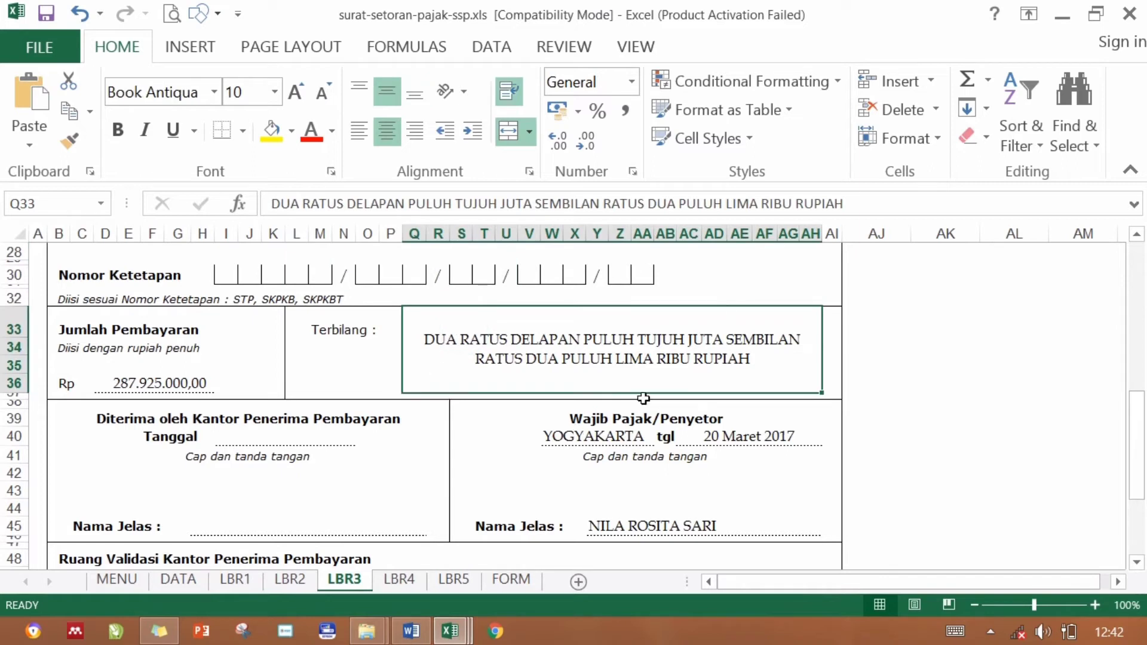
left_click(598, 437)
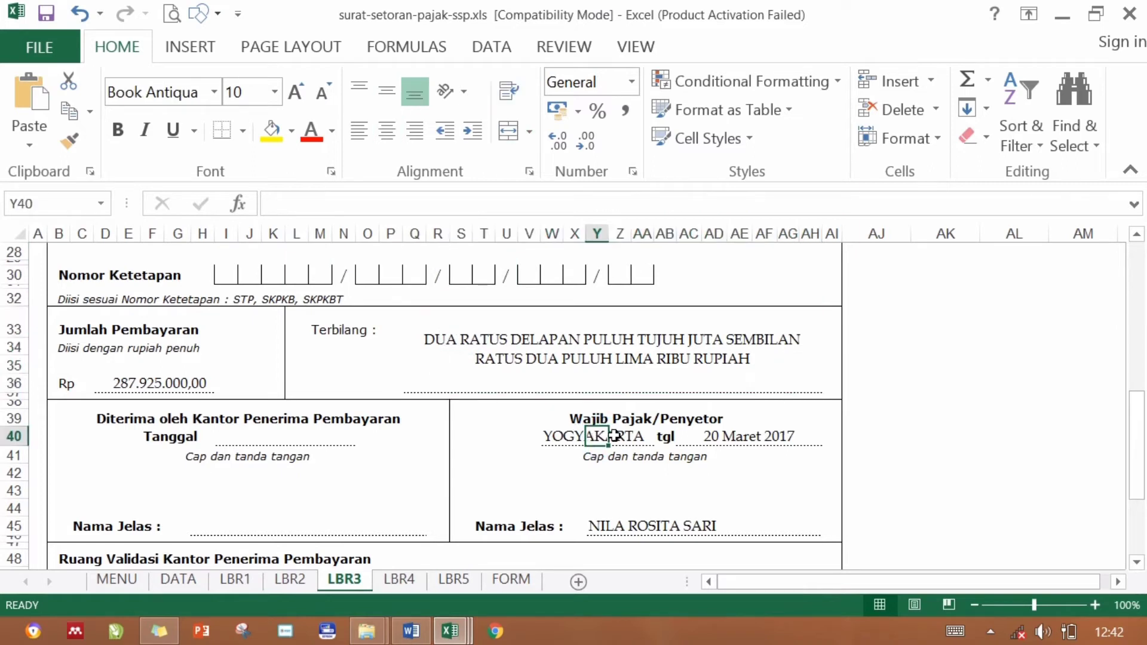
left_click(557, 431)
left_click(617, 513)
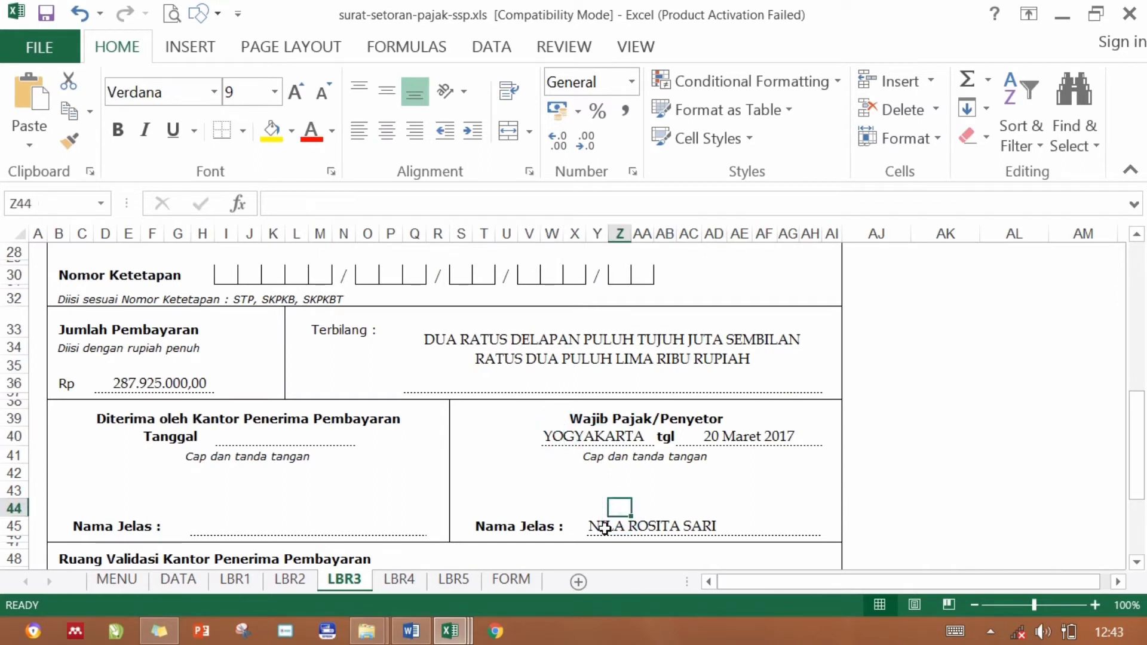
left_click(605, 528)
Check the signatory's role in item 5 of the Word exercise's Diminta list and return to the SSP signature block.
left_click(411, 631)
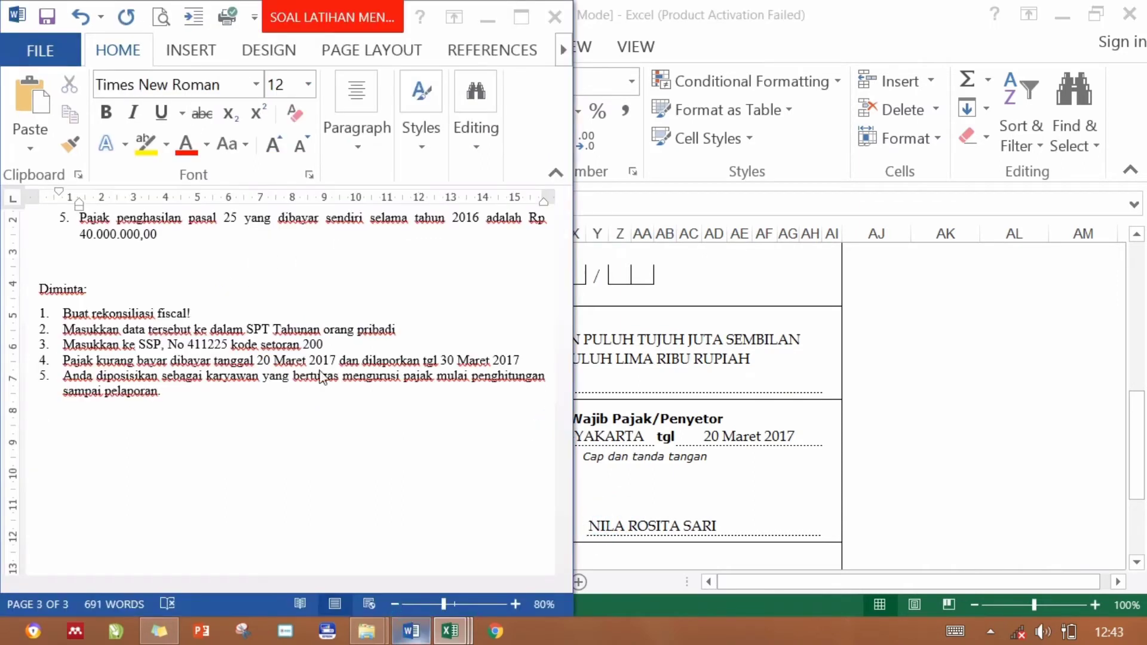
left_click(148, 393)
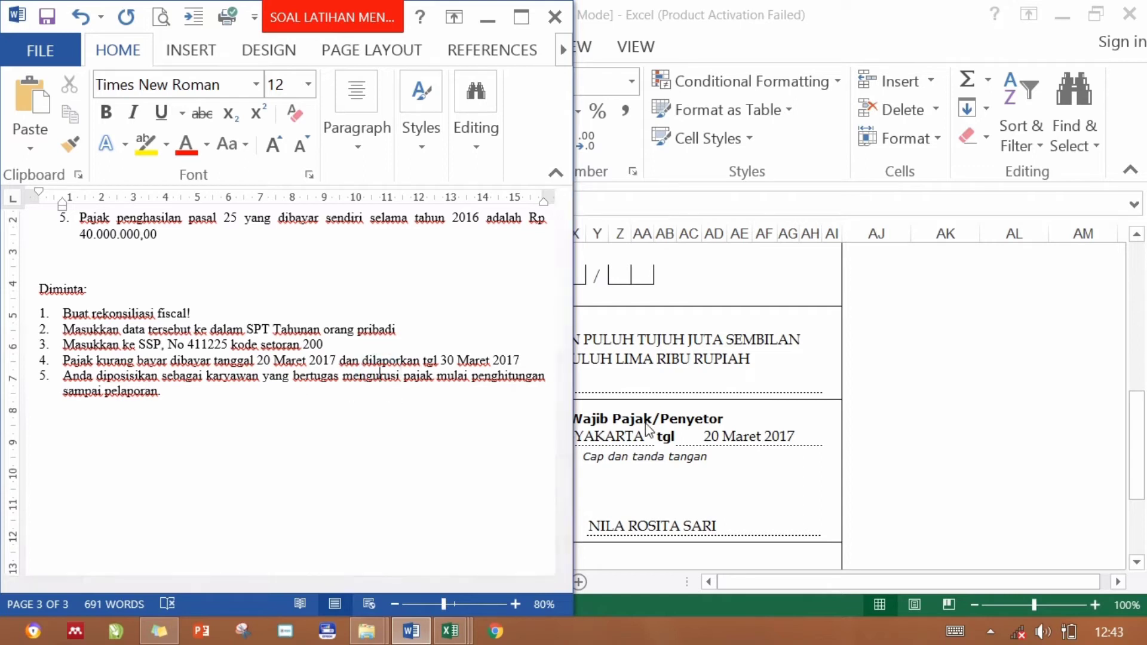
left_click(616, 466)
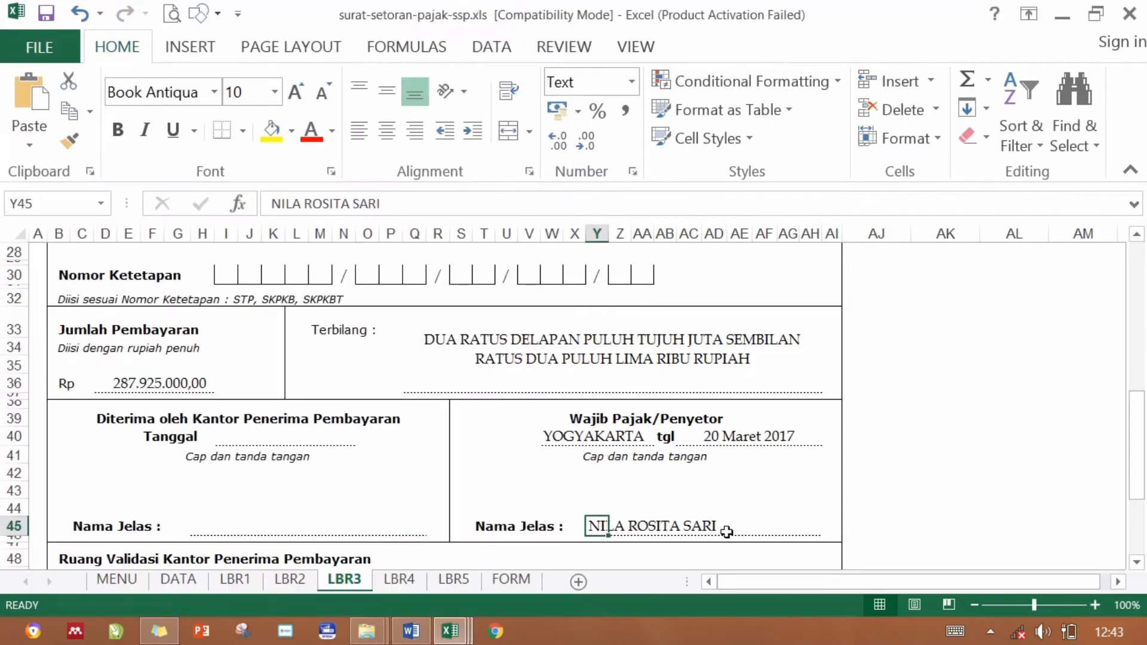
left_click(645, 491)
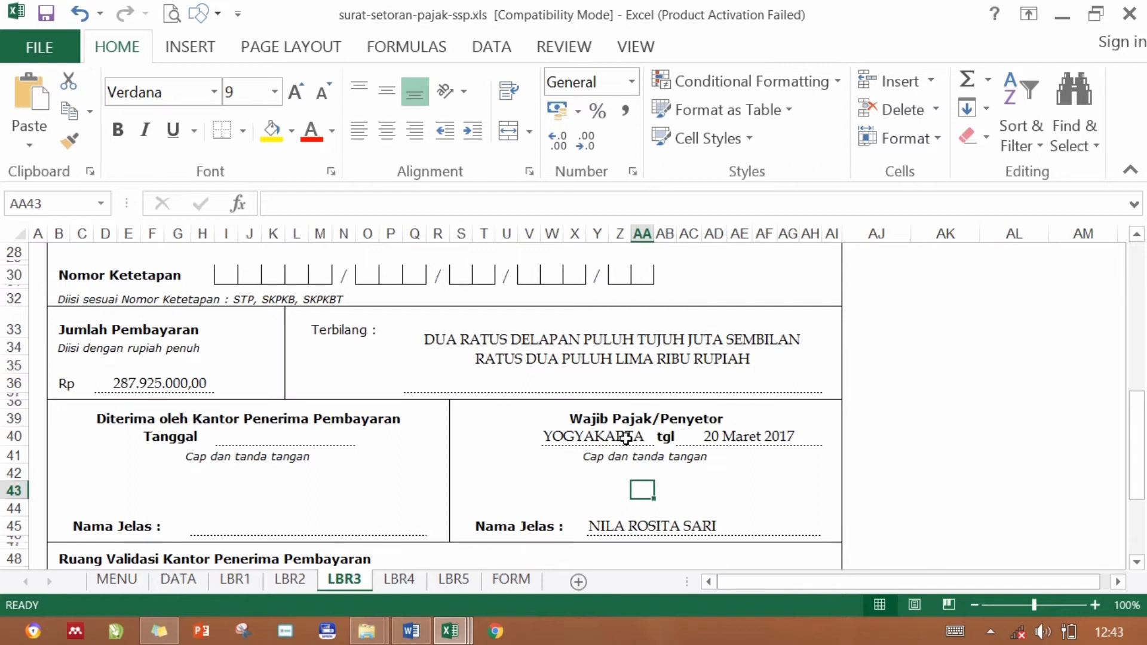
Look up the payment date in item 4 of the Word exercise and compare it with the SSP's payer date.
left_click(400, 631)
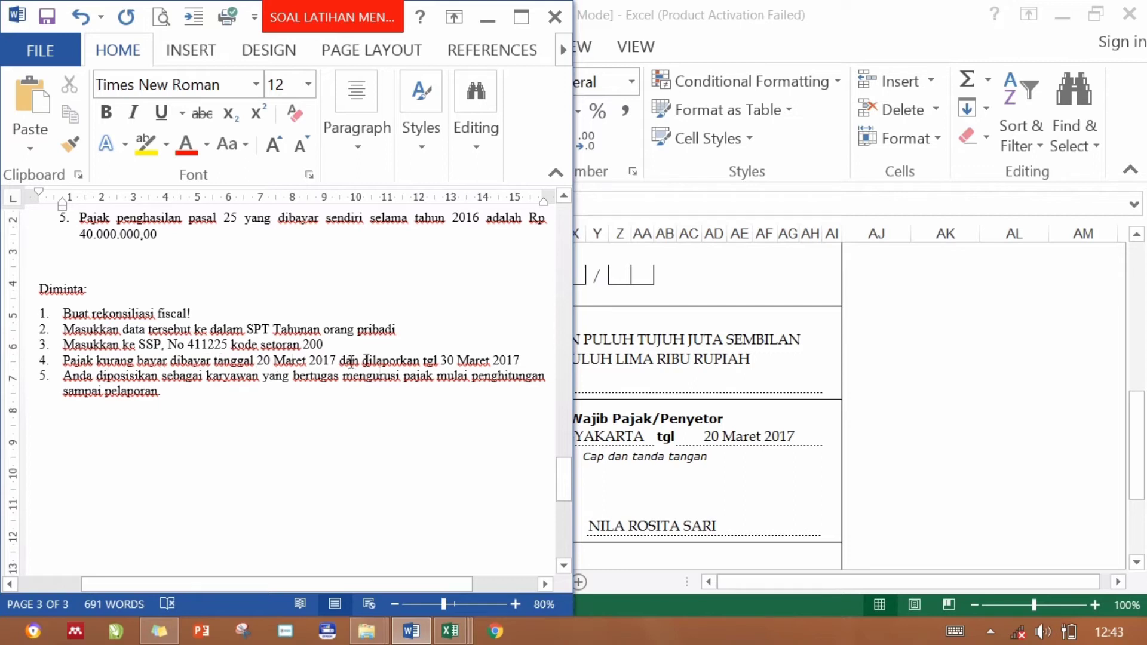
left_click(336, 359)
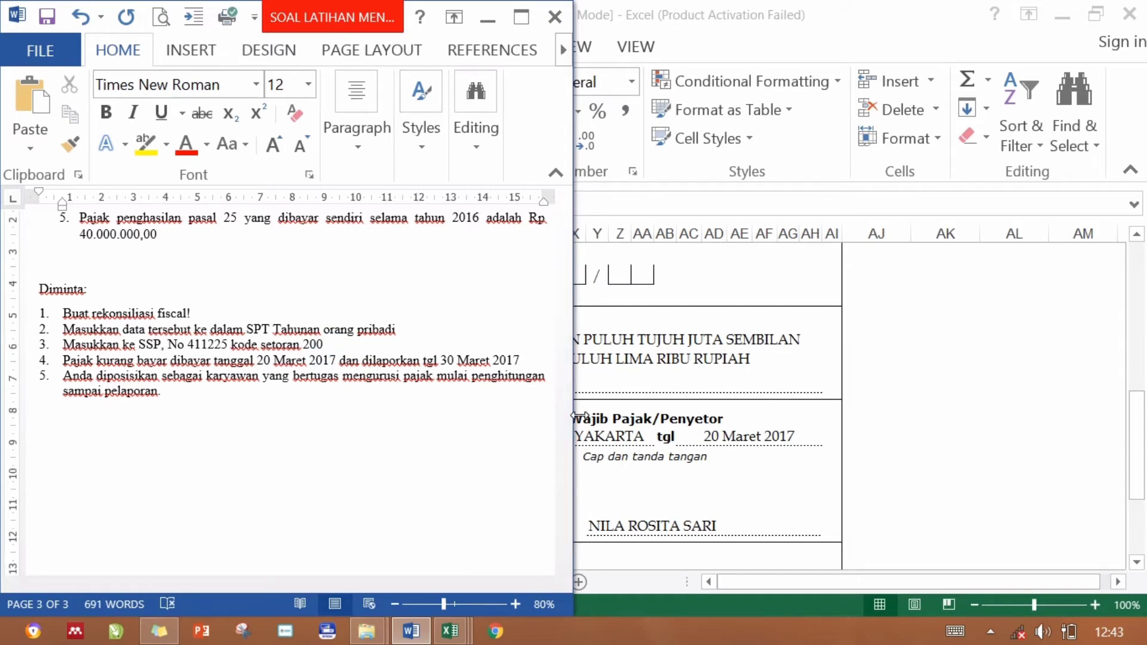
left_click(732, 453)
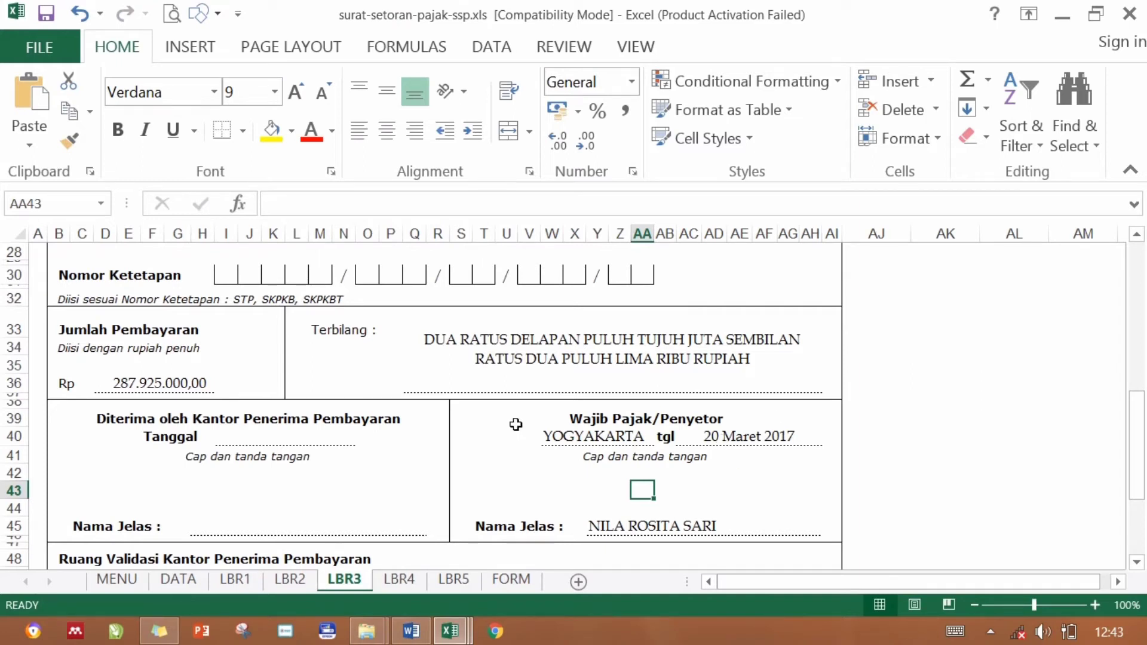
Check the heading of SSP sheet 3, switch to the SPT CAHAYA workbook and examine the heading of form 1770.
left_click_drag(1129, 454, 1122, 296)
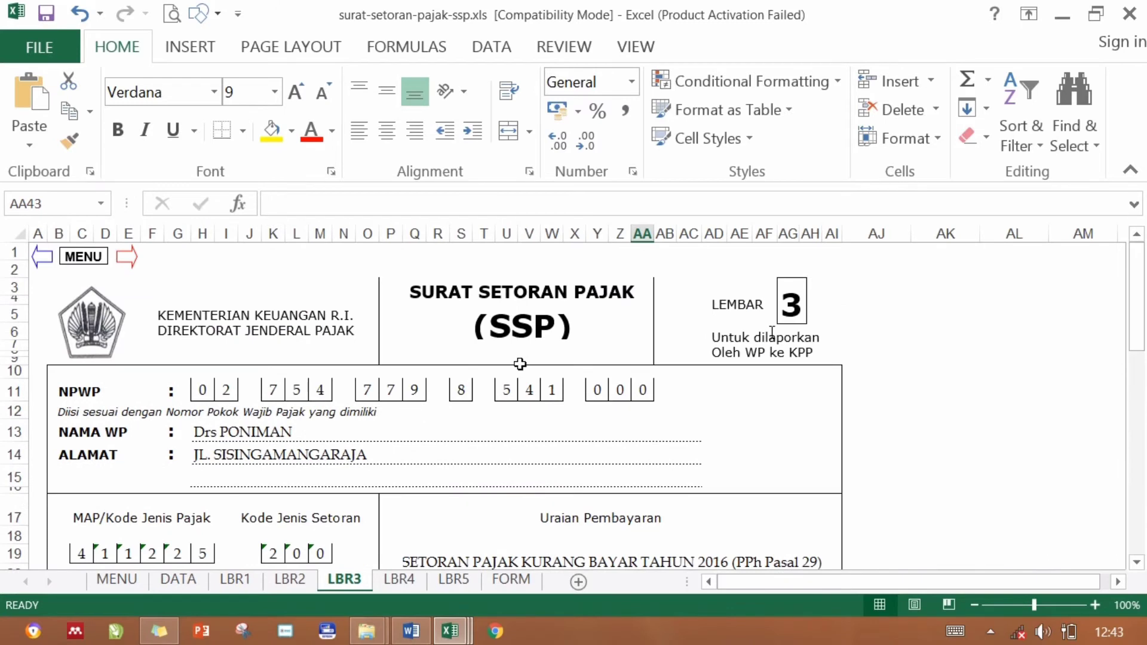
left_click(452, 634)
left_click(702, 531)
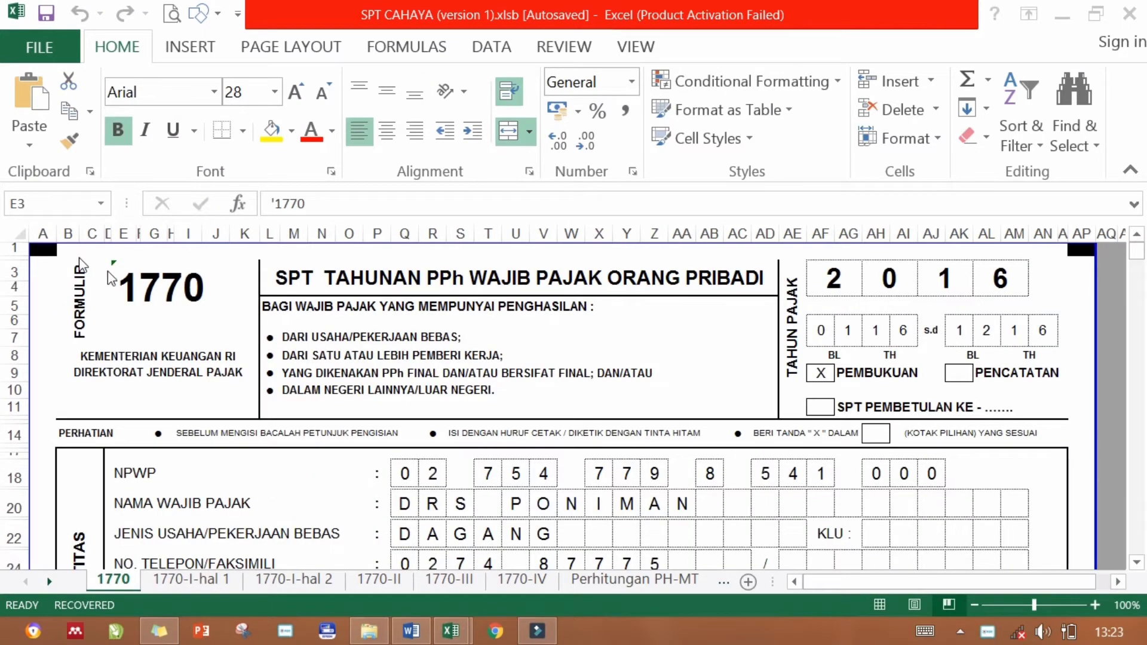
left_click(158, 282)
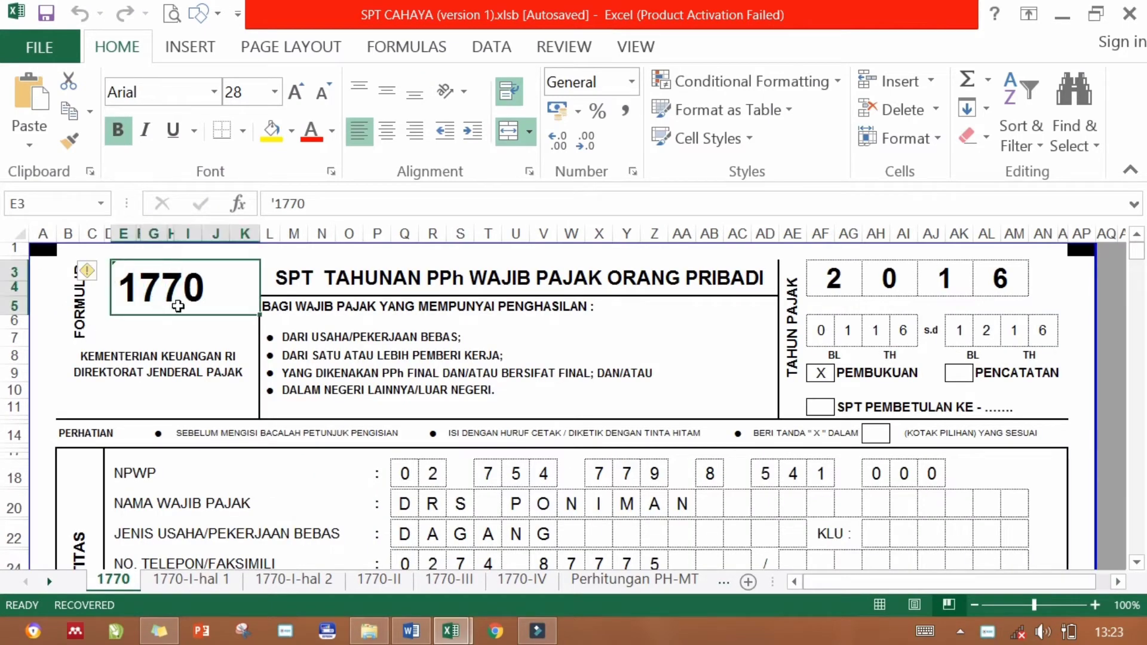
left_click(301, 307)
left_click(189, 307)
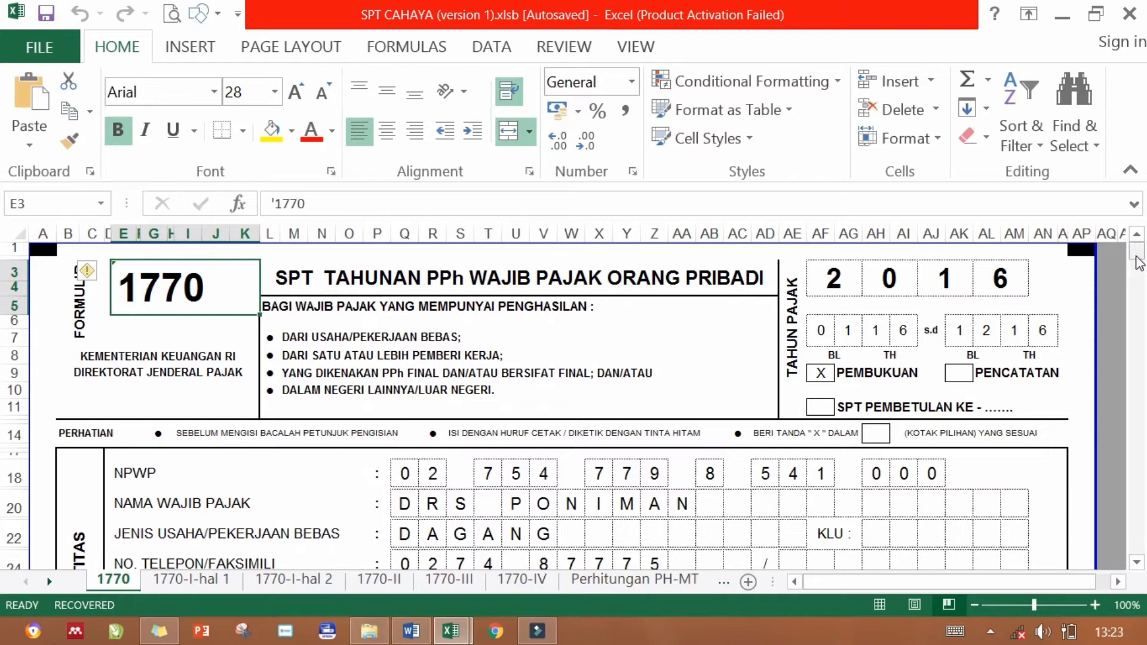
left_click_drag(1139, 262, 1123, 242)
Open sheet 1770-IV and compare its year-end asset list with the personal assets in item 4 of the Word exercise.
left_click(526, 578)
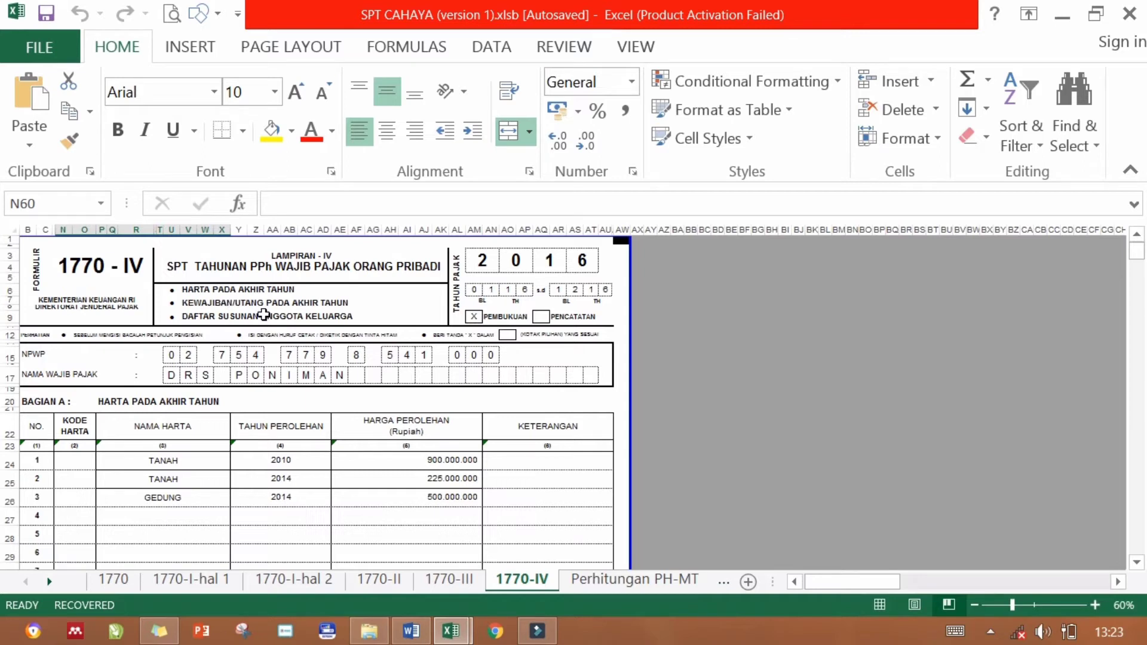
left_click(206, 316)
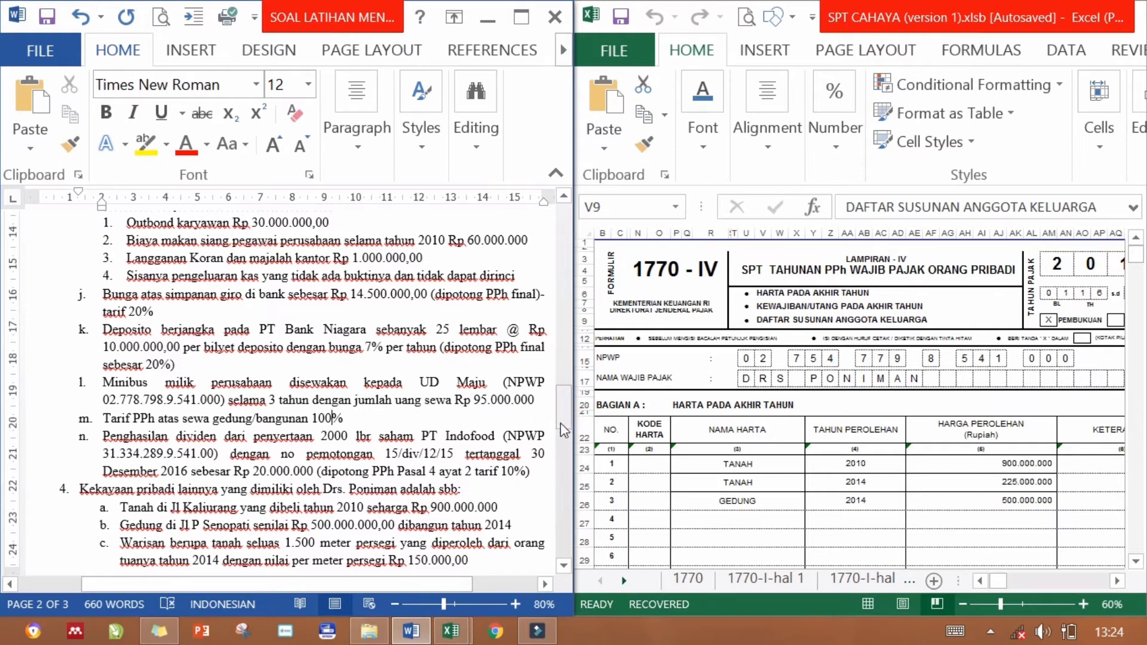
left_click_drag(562, 403, 567, 428)
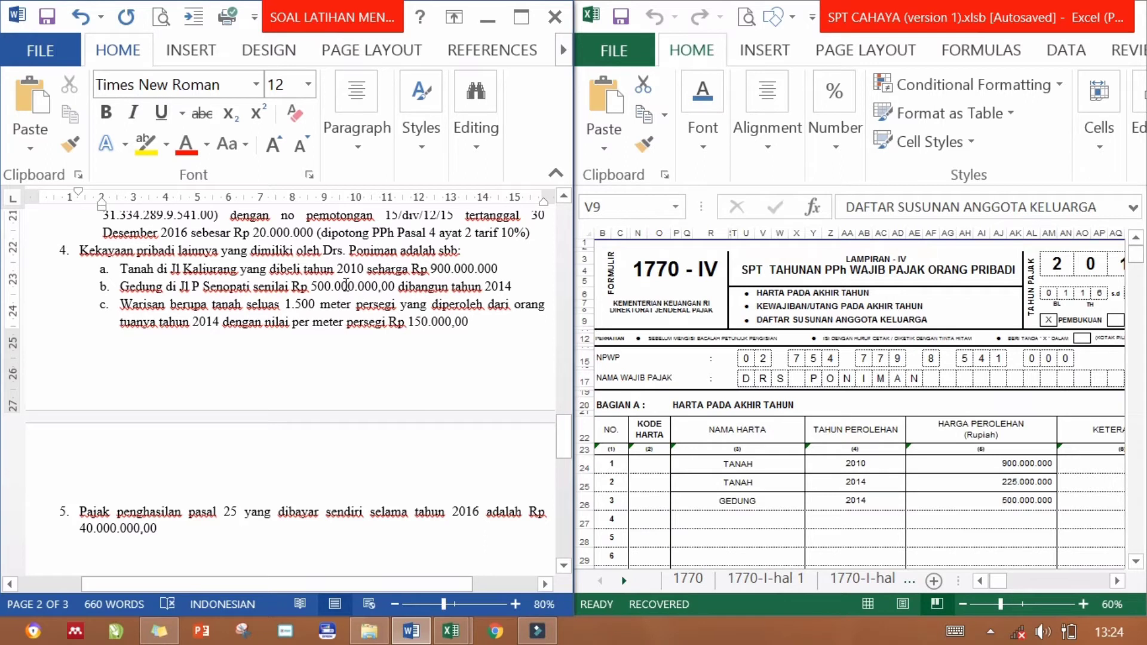
left_click(936, 484)
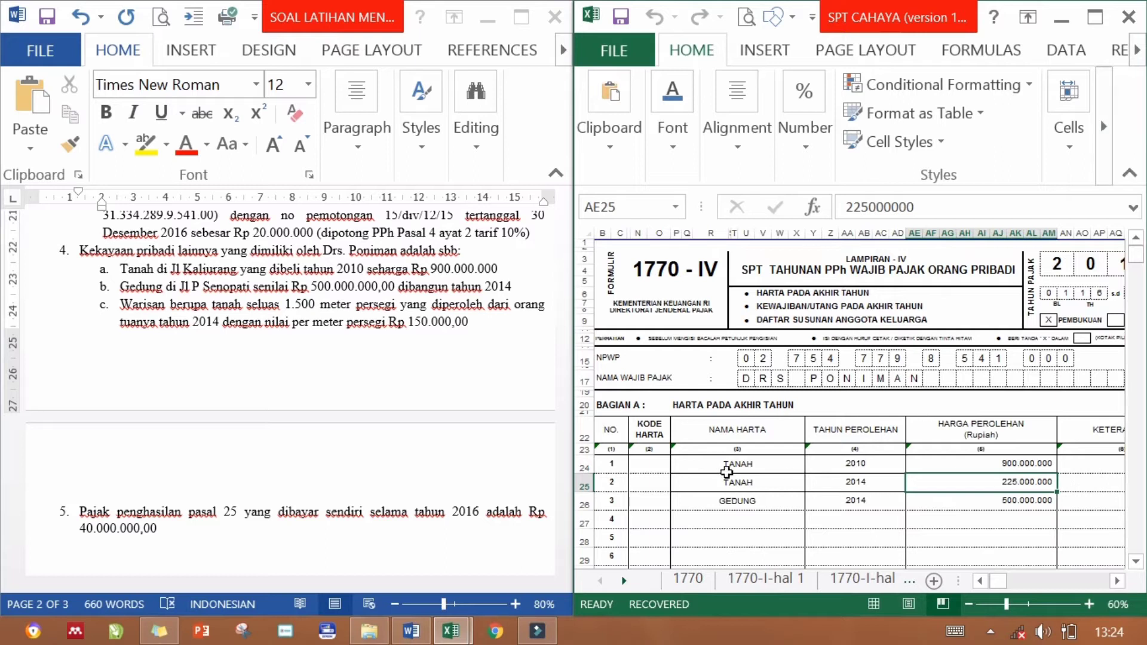
Check the names, acquisition years and prices of the three asset rows in Bagian A against the exercise's item 4.
left_click(726, 470)
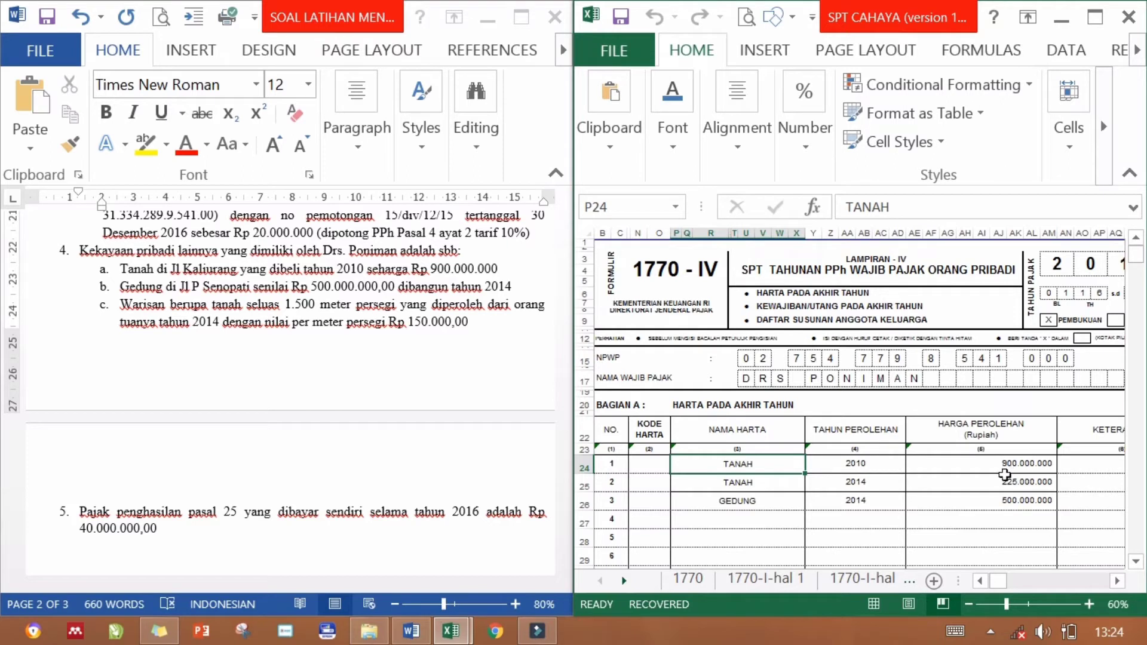
left_click(989, 465)
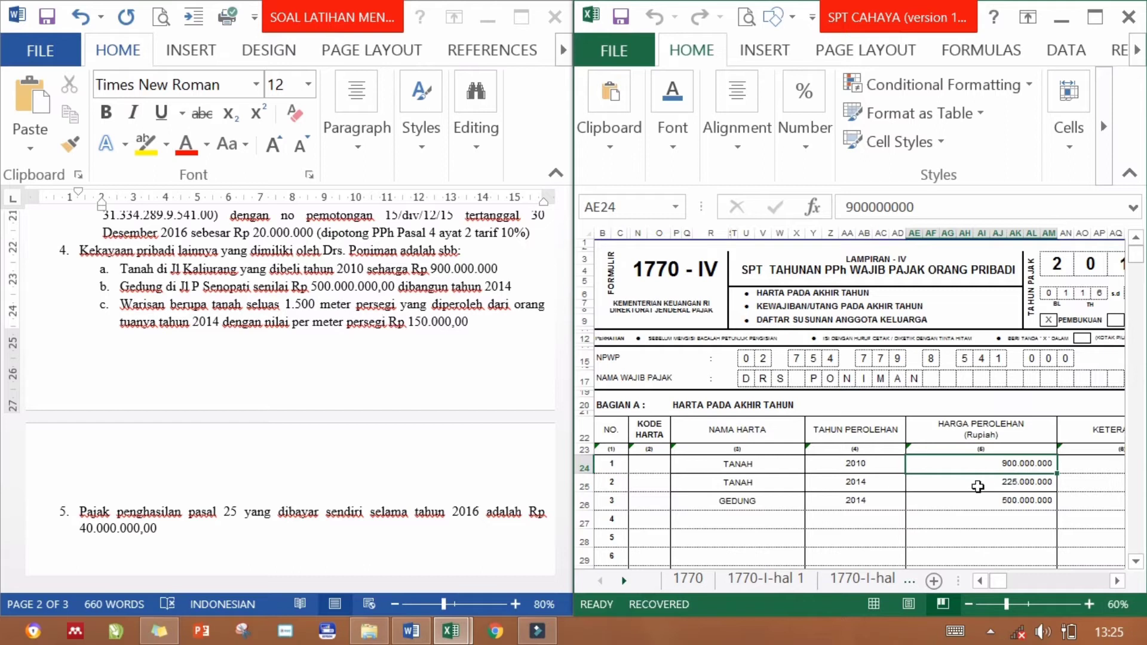
left_click(971, 483)
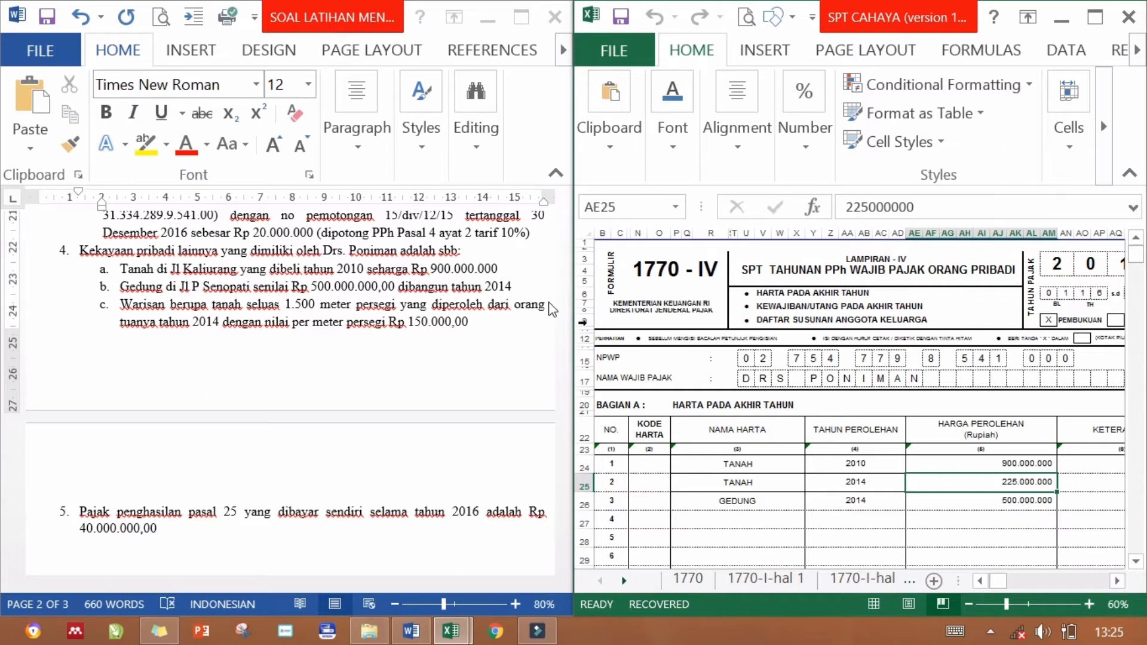
left_click(875, 499)
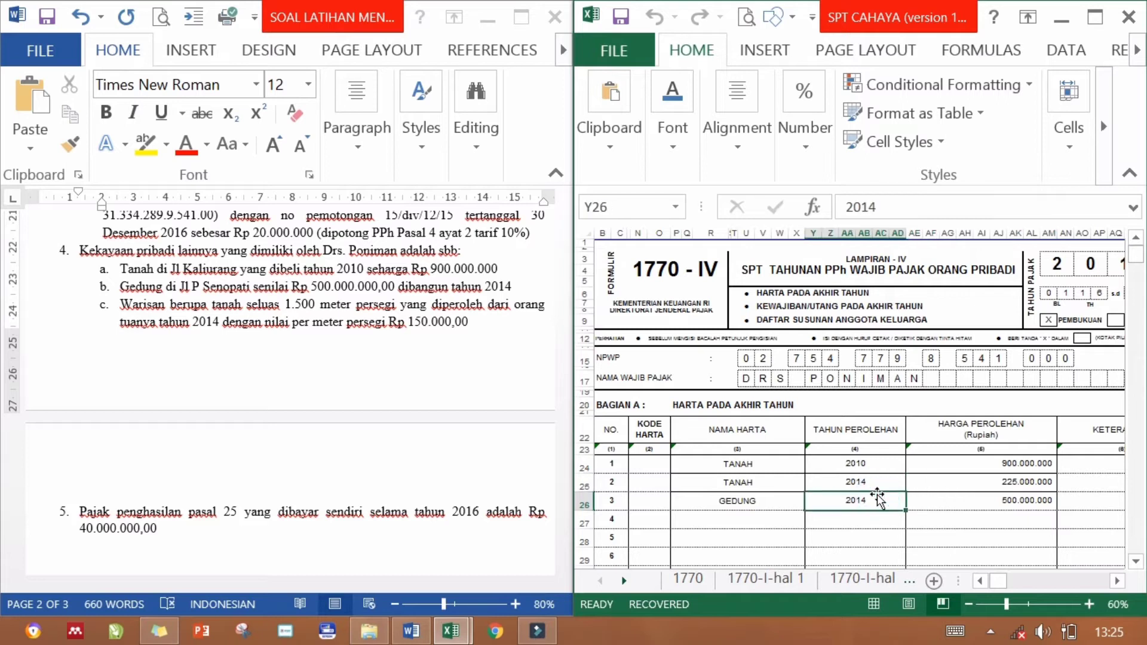
left_click(986, 504)
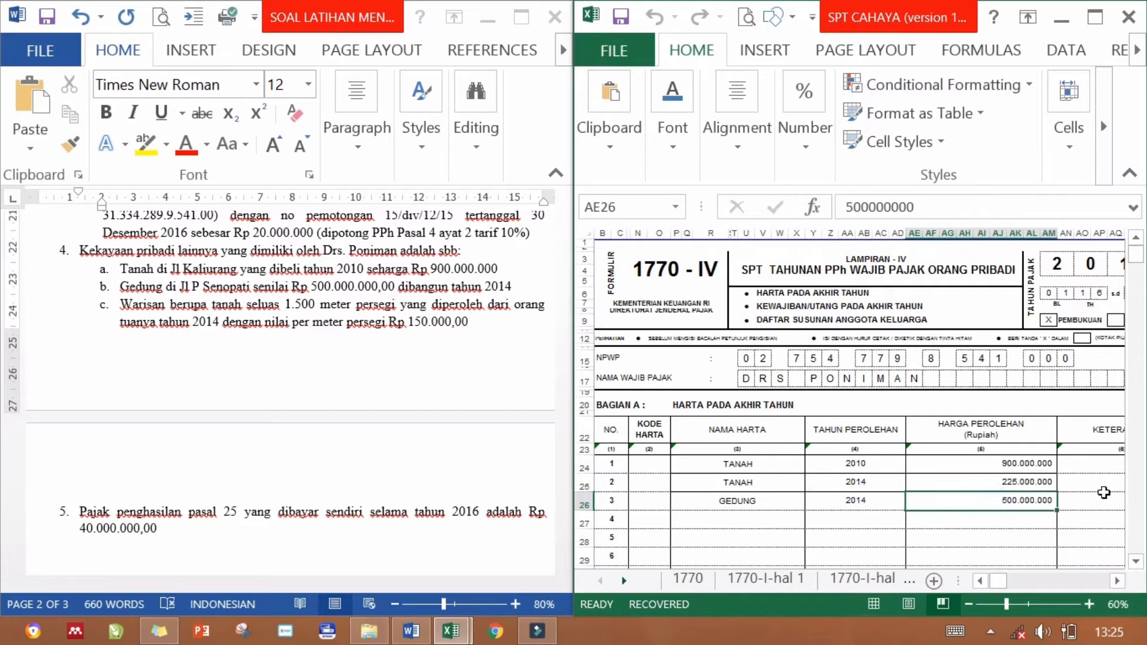
Examine the year-end liabilities table in Bagian B of form 1770-IV and continue to the family list in Bagian C.
scroll(1133, 565, "down", 1)
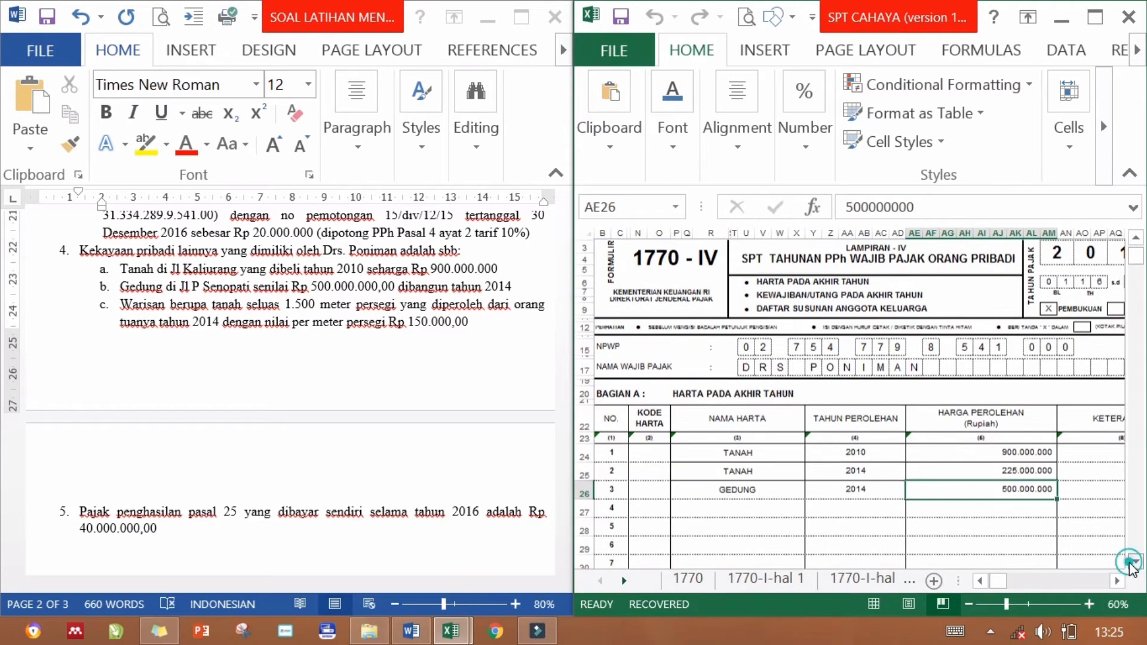
scroll(1124, 509, "down", 9)
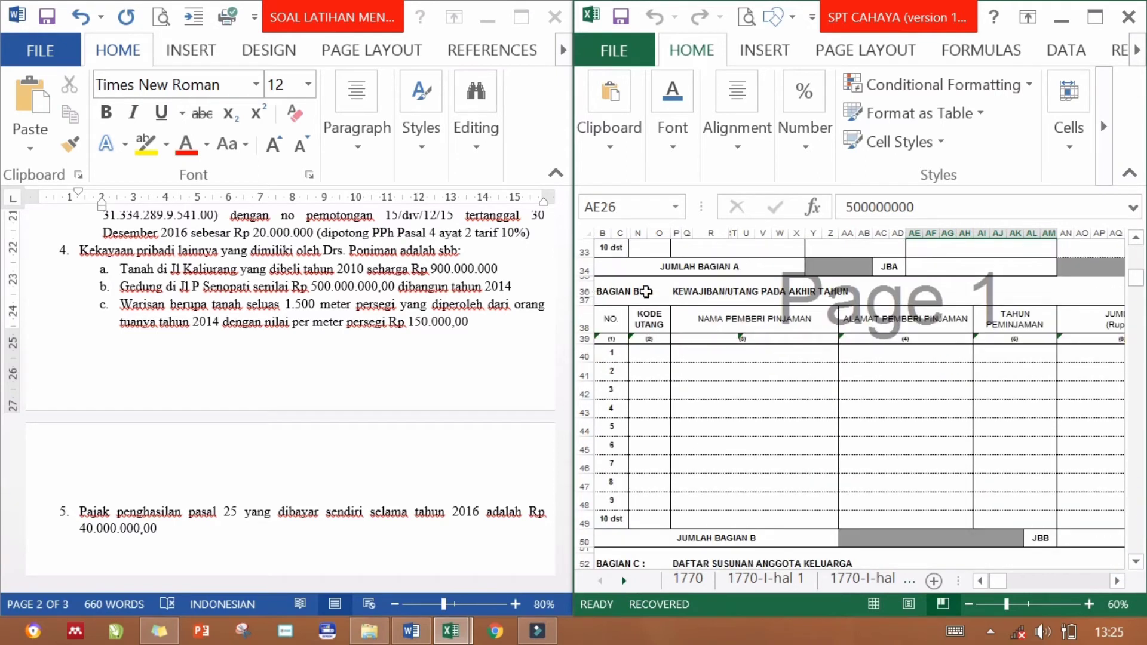
left_click(420, 276)
mouse_move(564, 432)
left_mouse_down()
mouse_move(563, 412)
mouse_move(563, 434)
left_mouse_up()
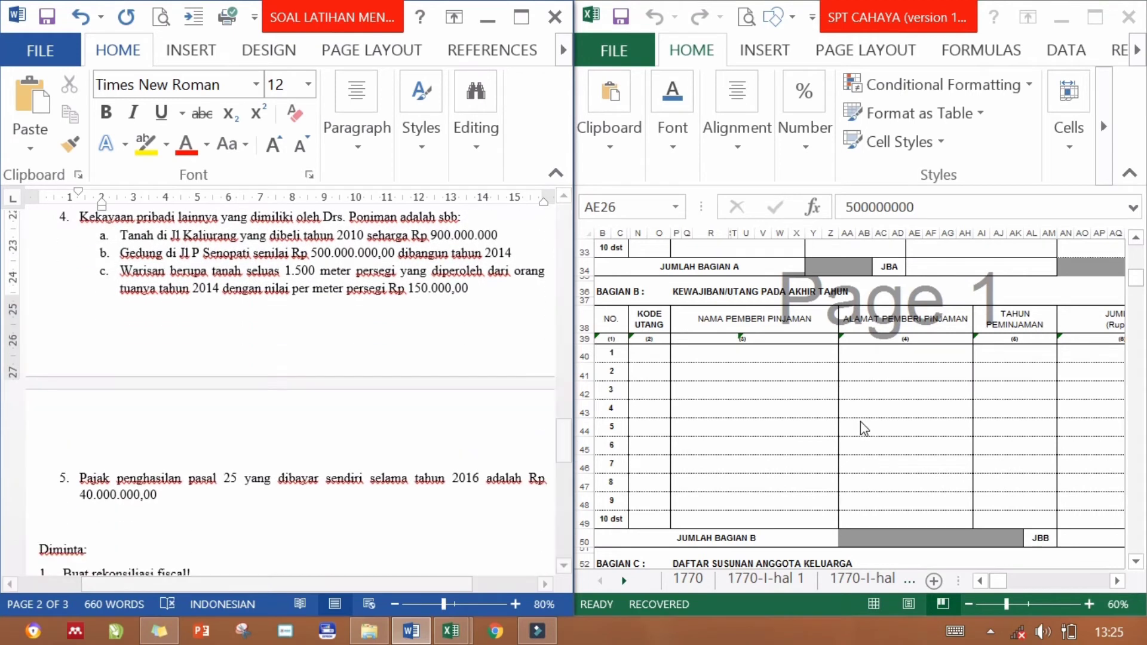
left_click(863, 427)
scroll(1141, 311, "down", 7)
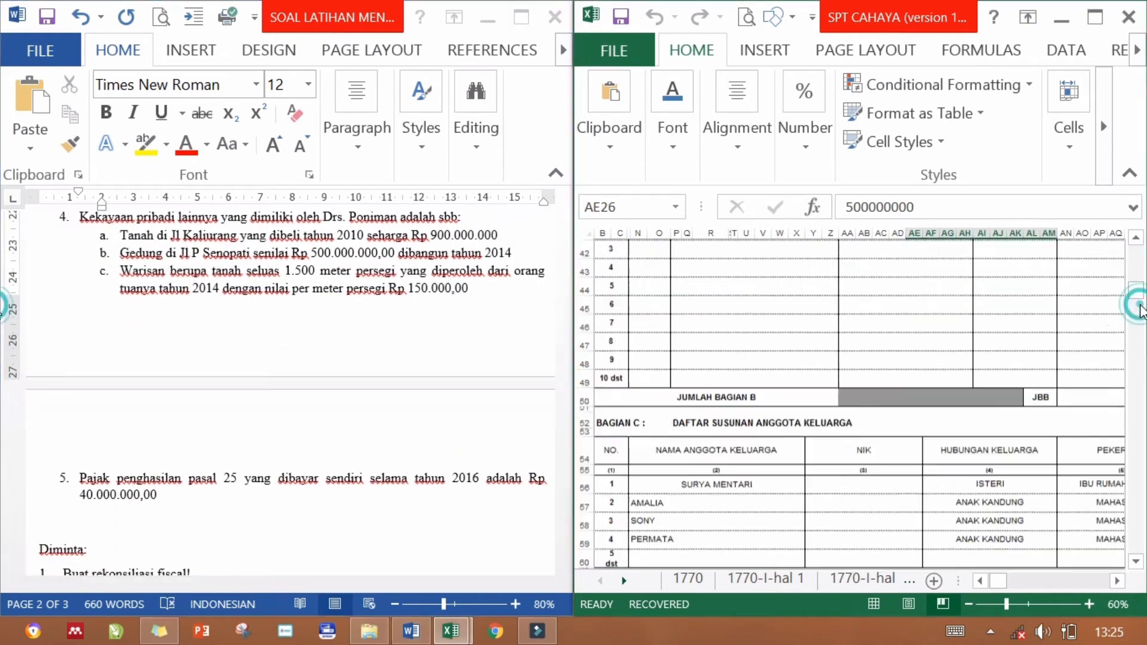
left_click(1136, 237)
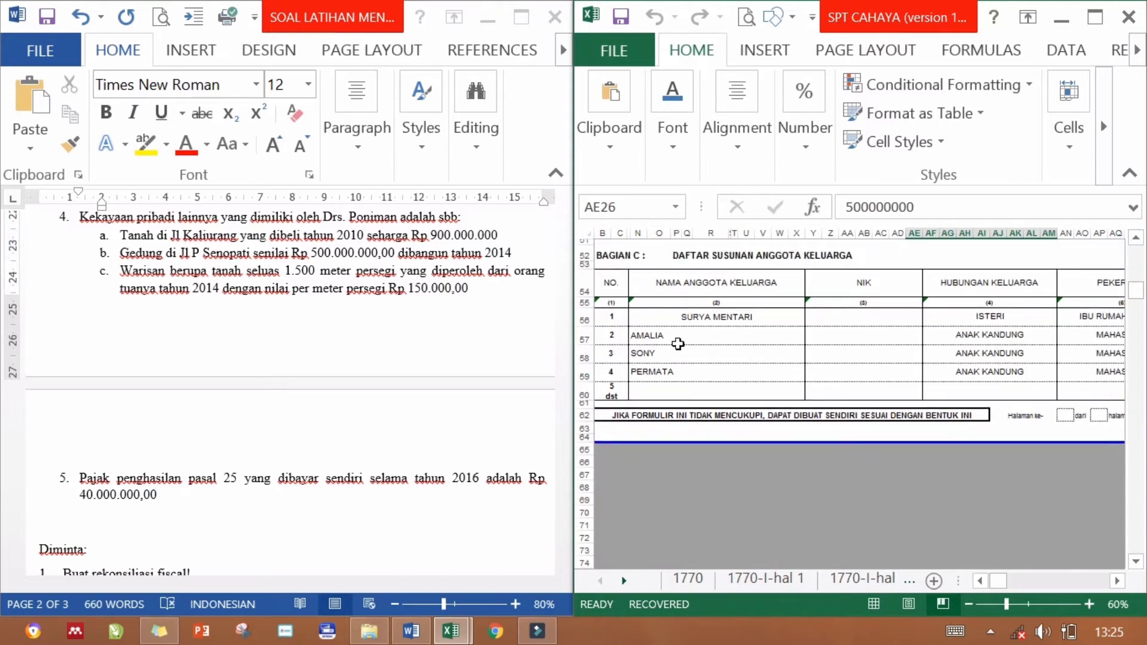
Compare the family members, relationships and occupations in Bagian C with the family composition in item 2 of the Word exercise.
left_click(361, 392)
left_click_drag(566, 454, 564, 261)
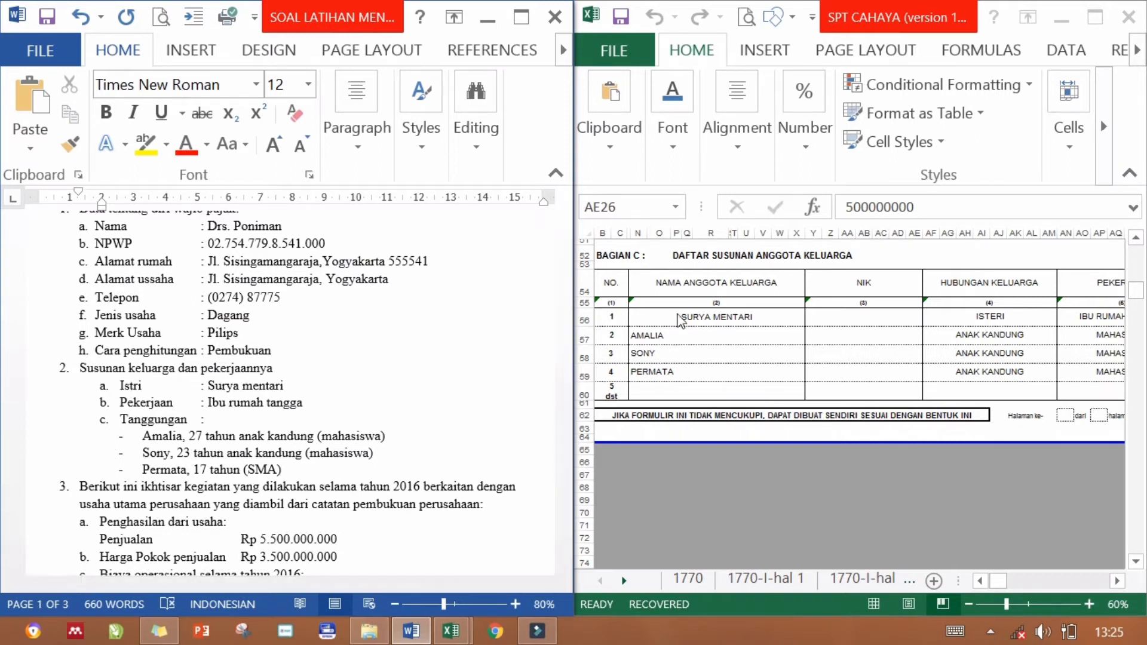
left_click(681, 318)
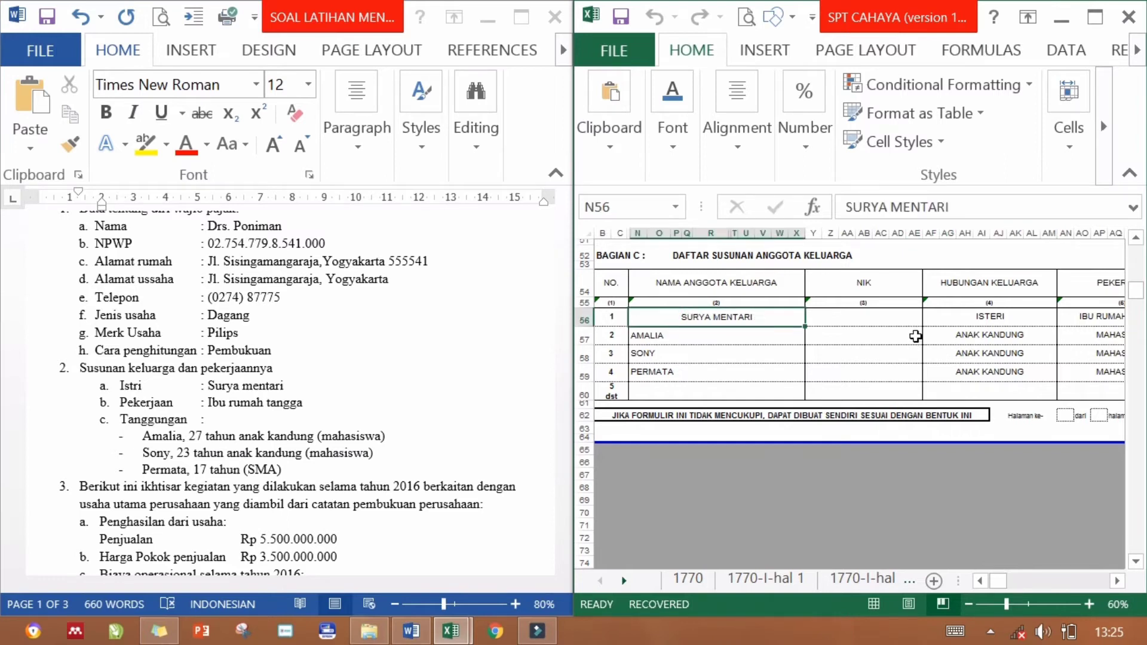
left_click(1097, 320)
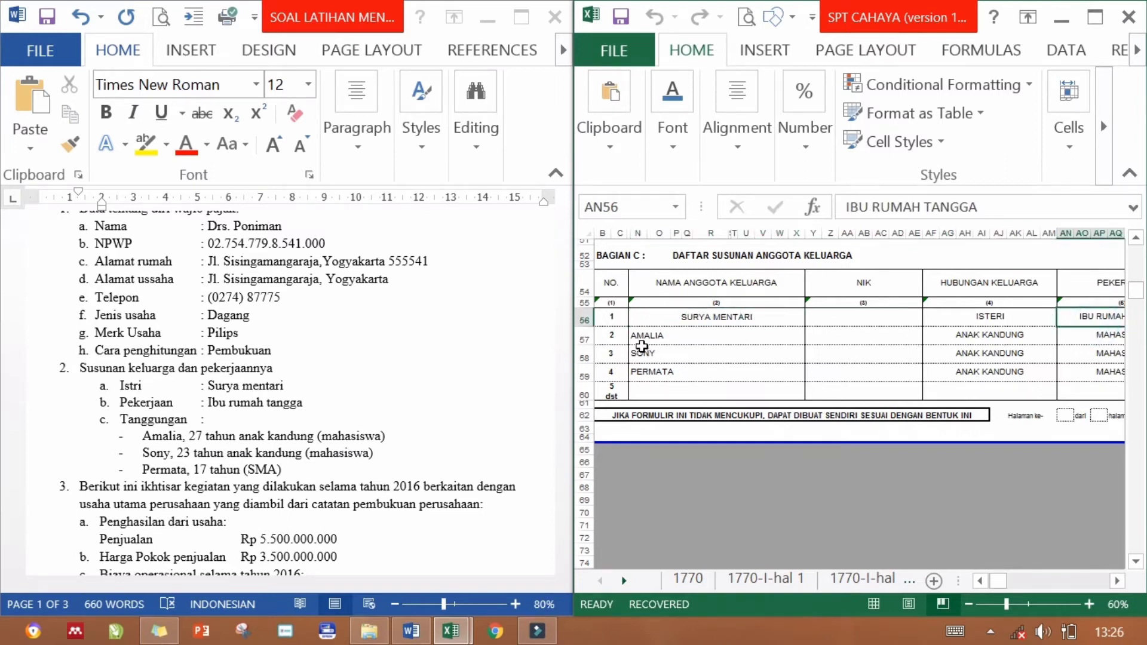
left_click(638, 333)
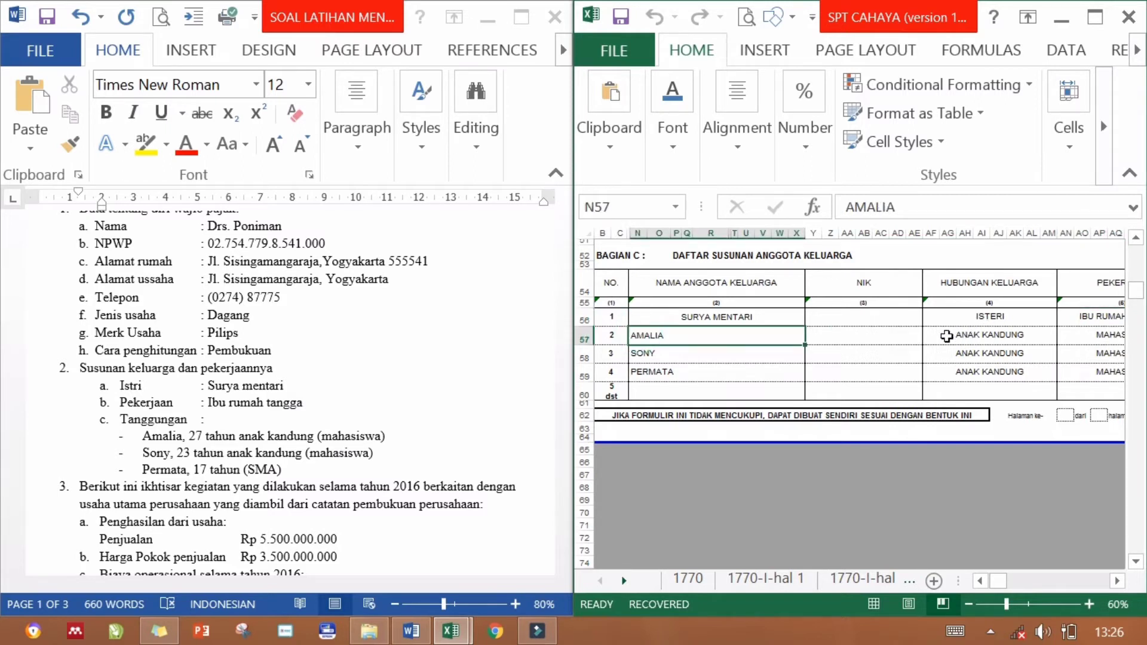
left_click(717, 369)
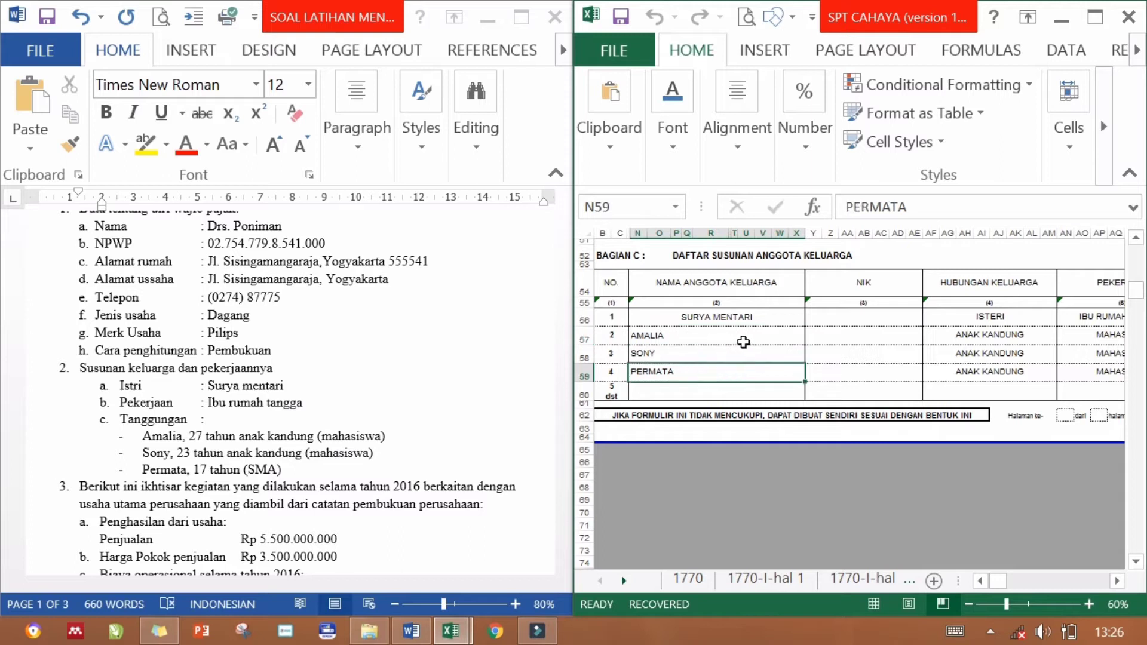
left_click(741, 339)
left_click_drag(1034, 350, 1081, 352)
left_click(646, 371)
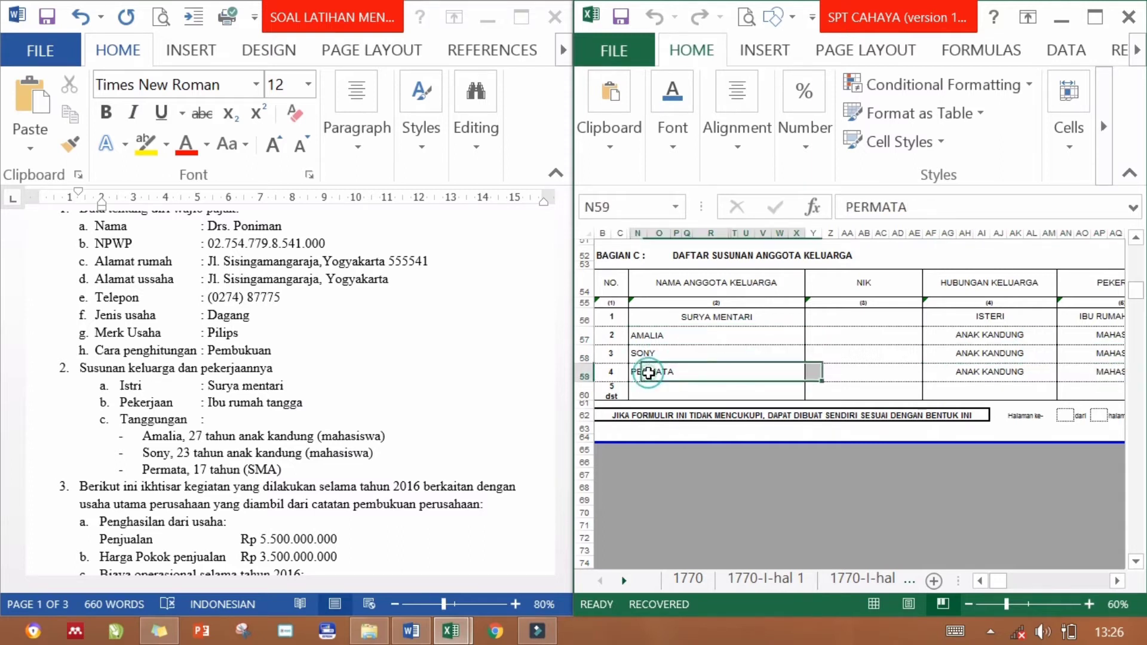
left_click(962, 369)
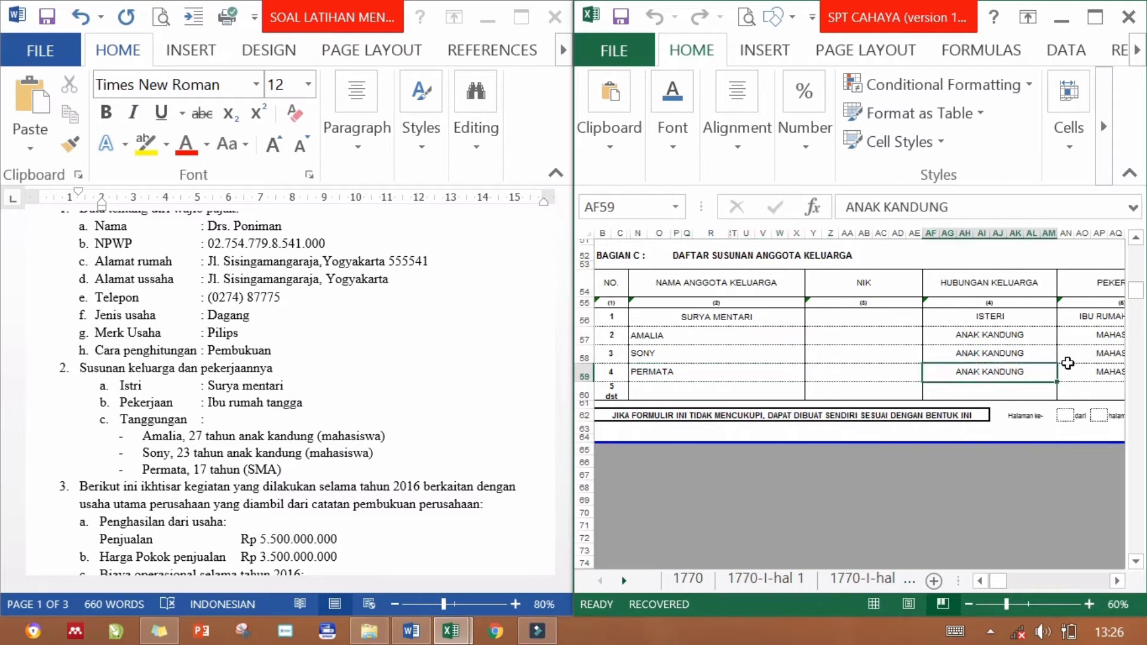
Set the occupation of the fourth family member in Bagian C to SISWA.
left_click(1082, 372)
double_click(1082, 372)
type("siswa")
key("BackSpace")
key("BackSpace")
key("BackSpace")
key("BackSpace")
type("ISWA")
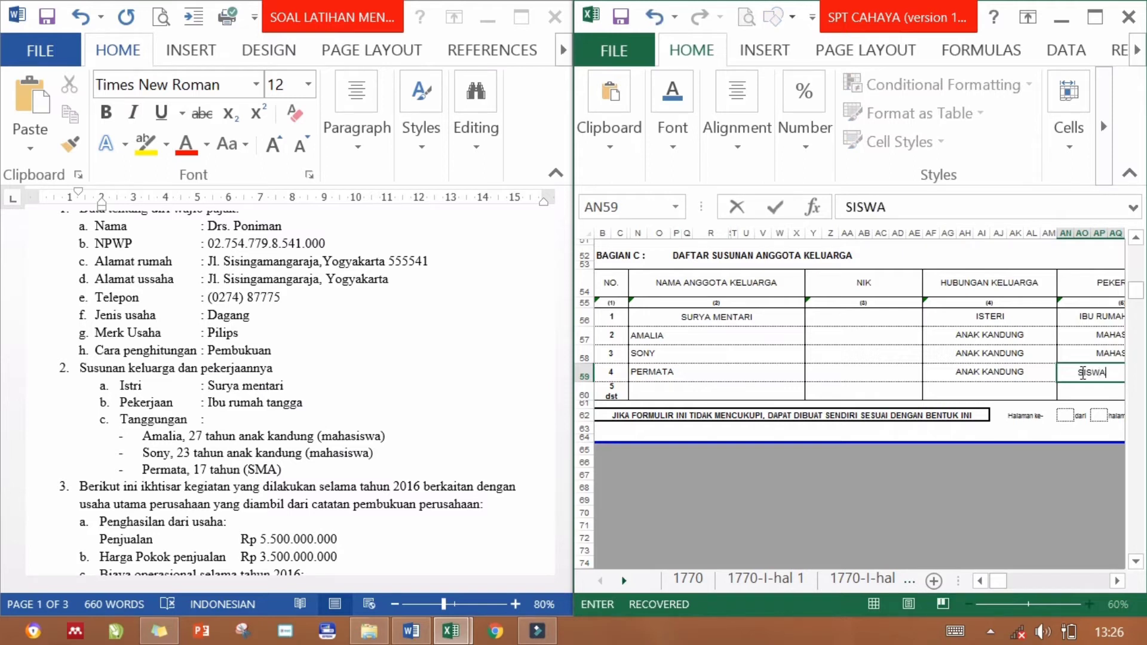
key("Return")
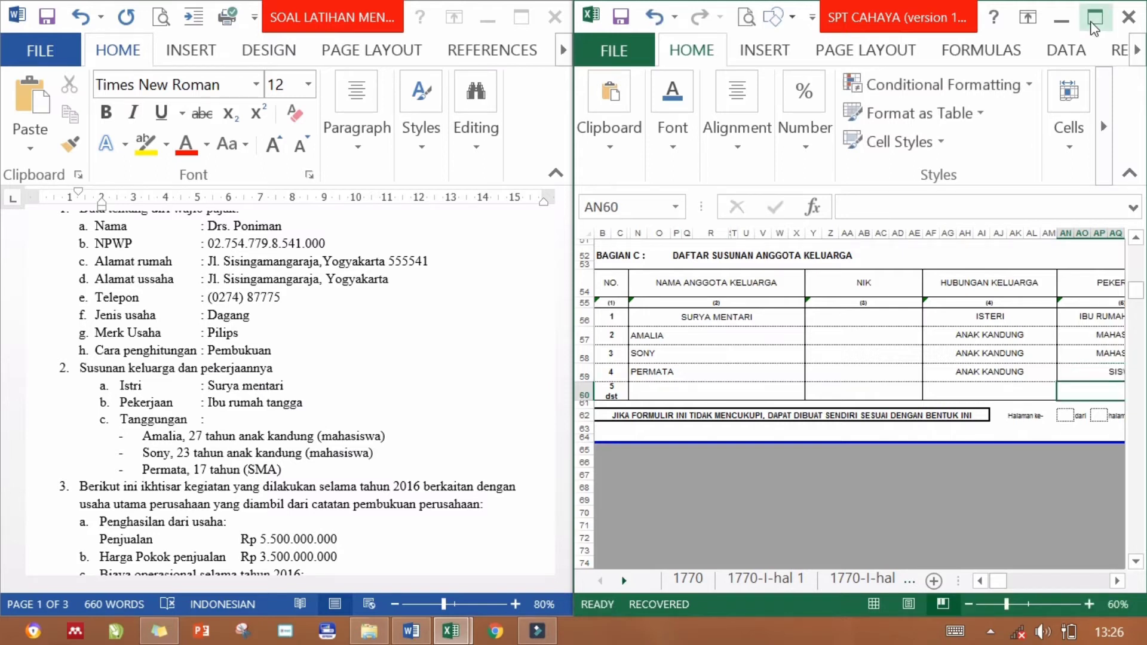
Maximize the SPT workbook, open sheet 1770-III and examine its heading's income categories, bookkeeping mark, NPWP and taxpayer name.
left_click(1095, 17)
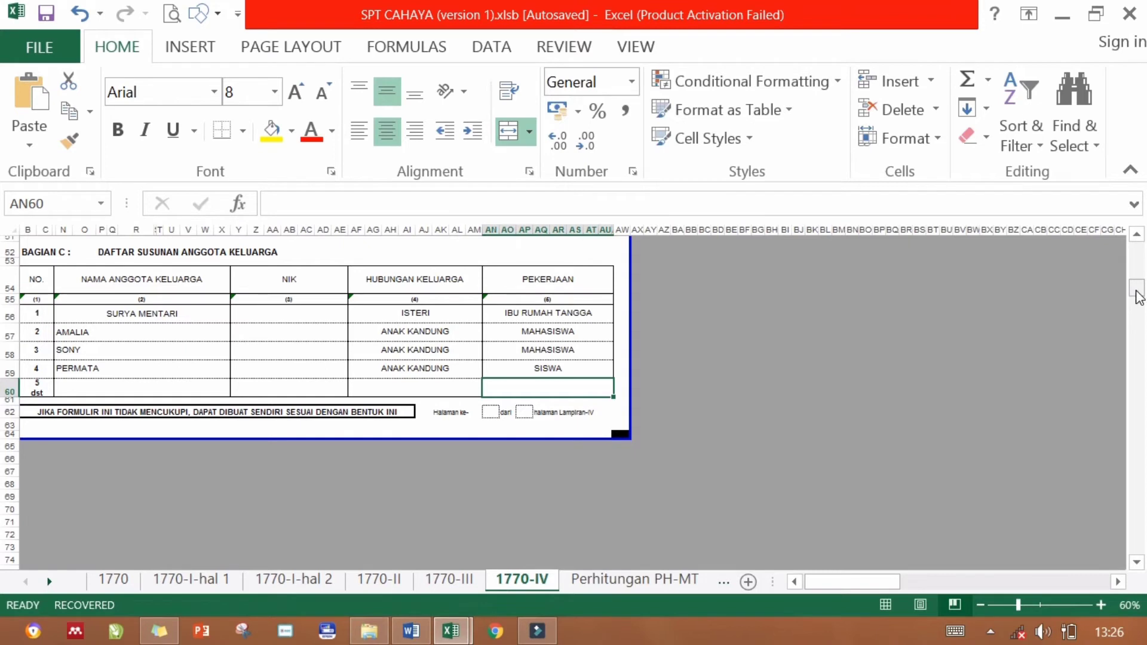
left_click_drag(1138, 297, 1138, 245)
left_click(425, 587)
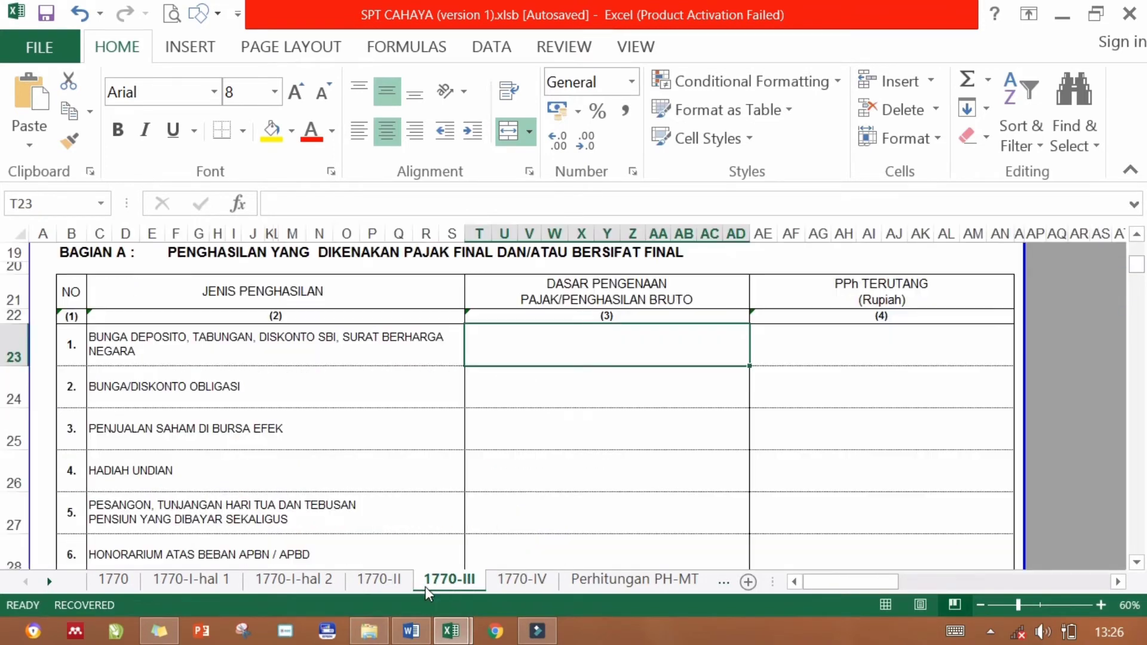
left_click(671, 394)
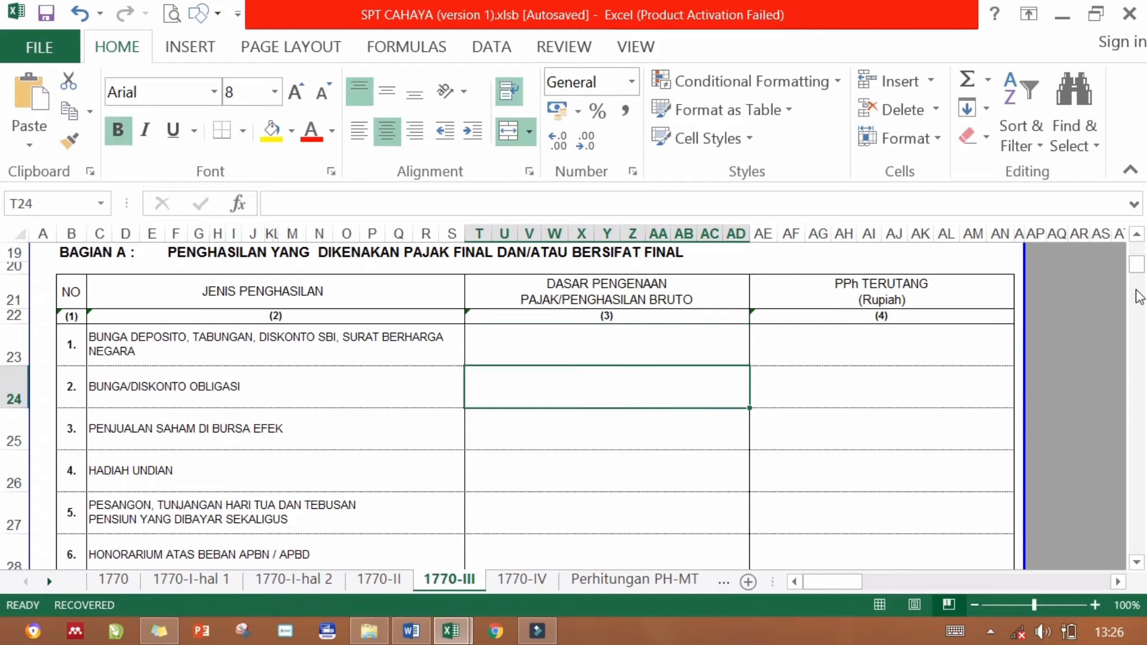
left_click_drag(1138, 277, 1137, 276)
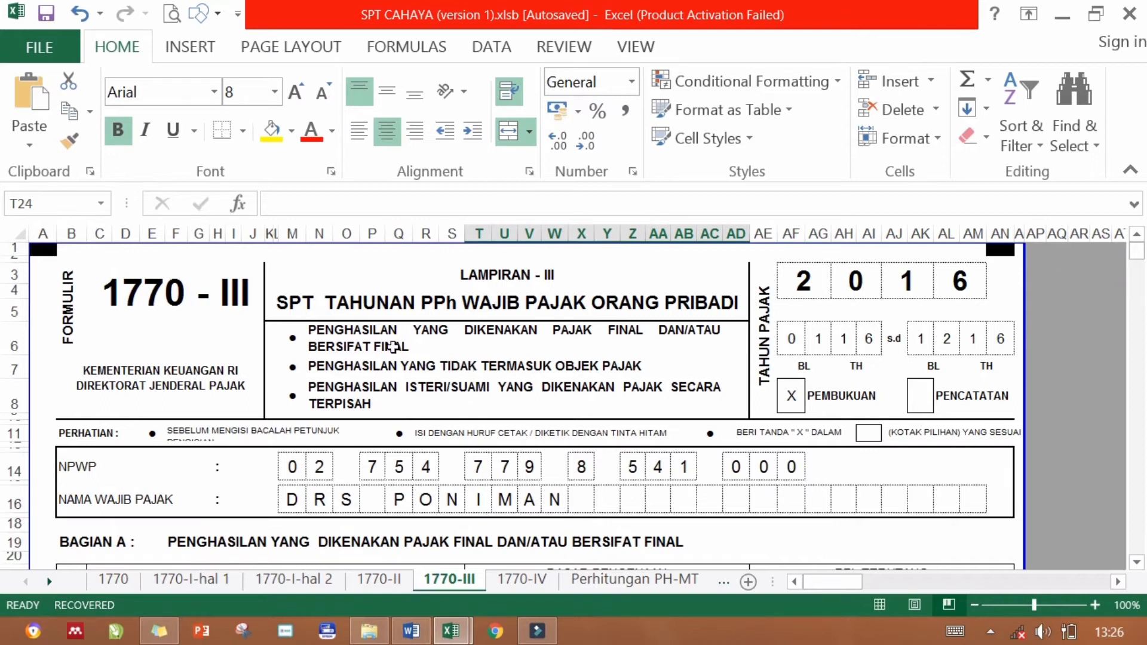
left_click(371, 366)
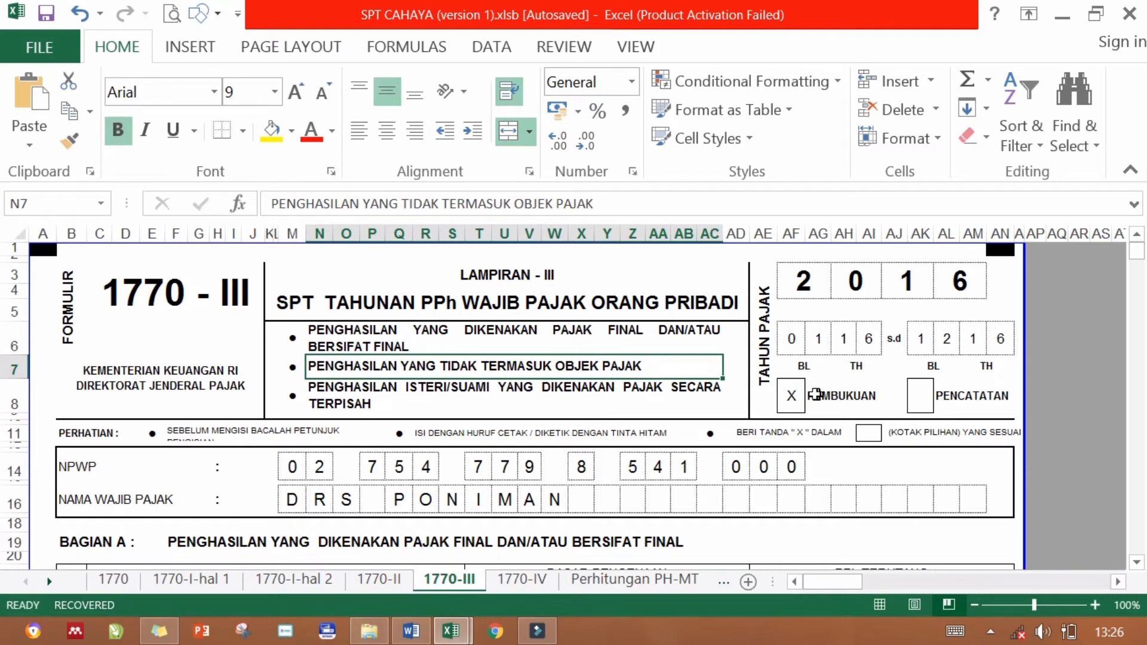
left_click(796, 401)
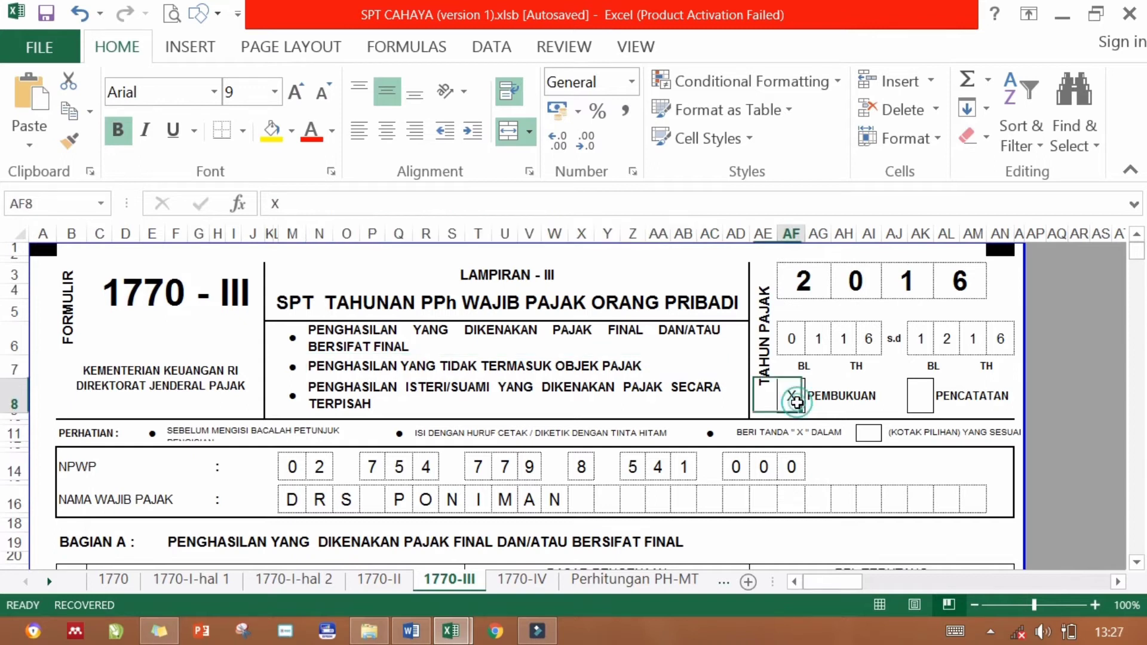
left_click(296, 464)
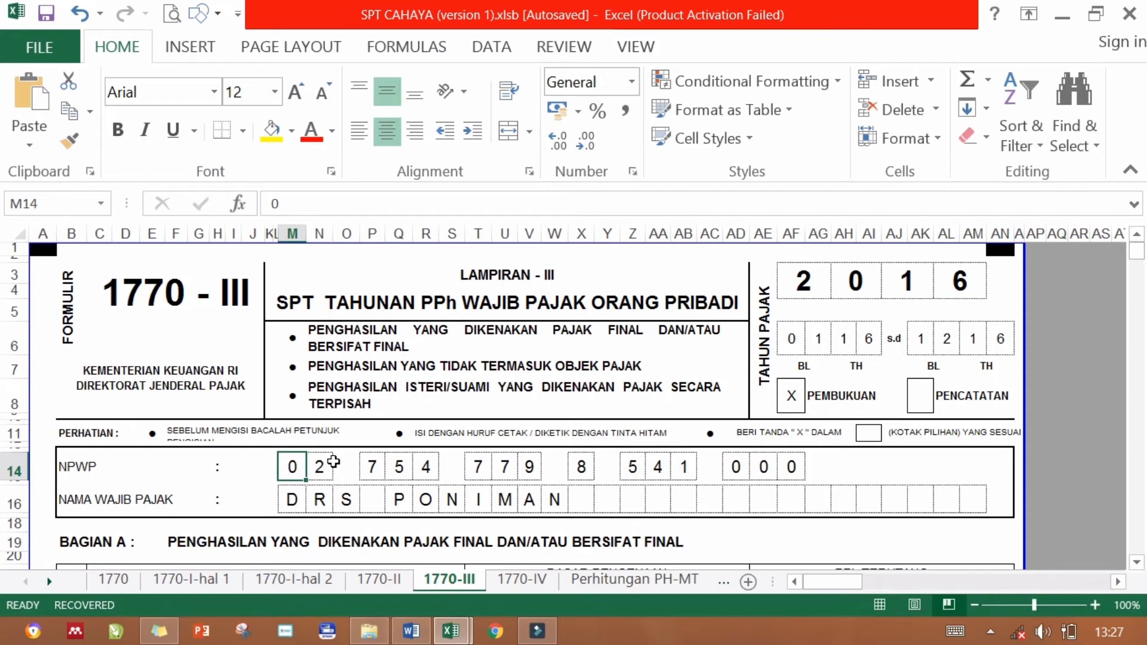
left_click(292, 499)
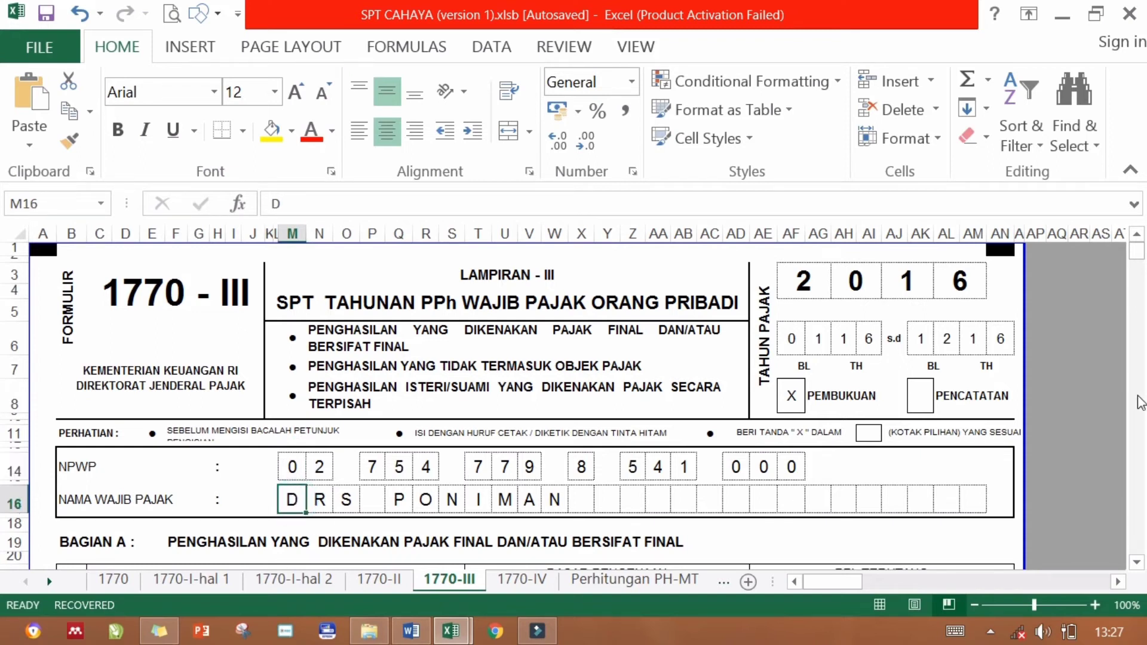
Place the SPT workbook beside the Word exercise and show Bagian A of sheet 1770-III at 60% zoom.
key("super+Right")
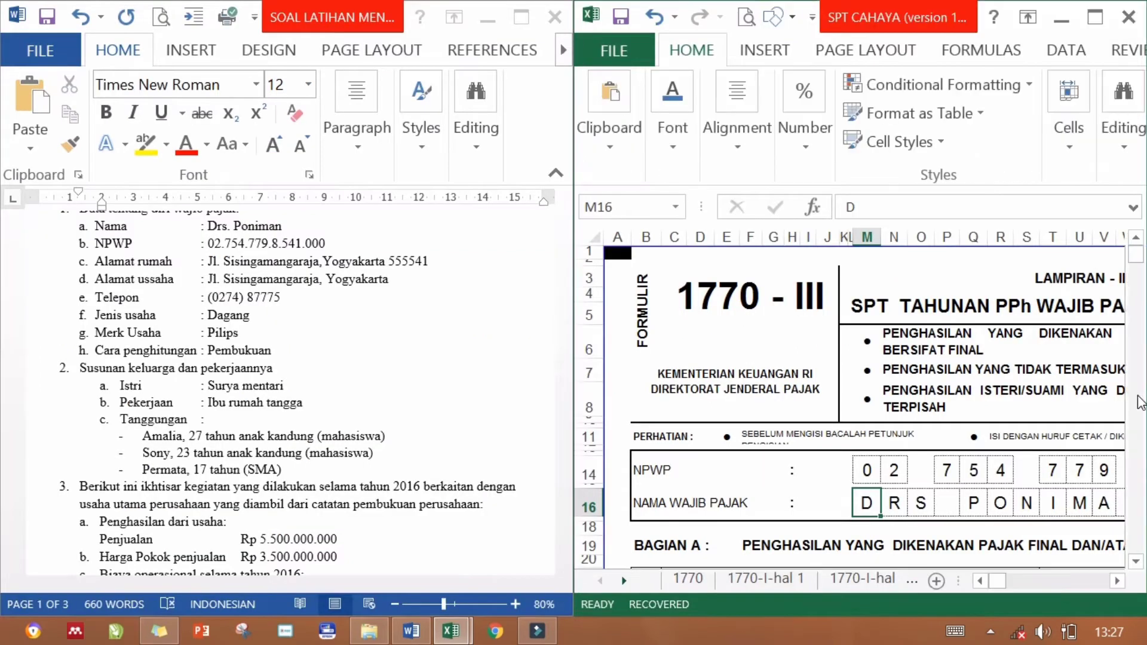
left_click_drag(1008, 604, 995, 606)
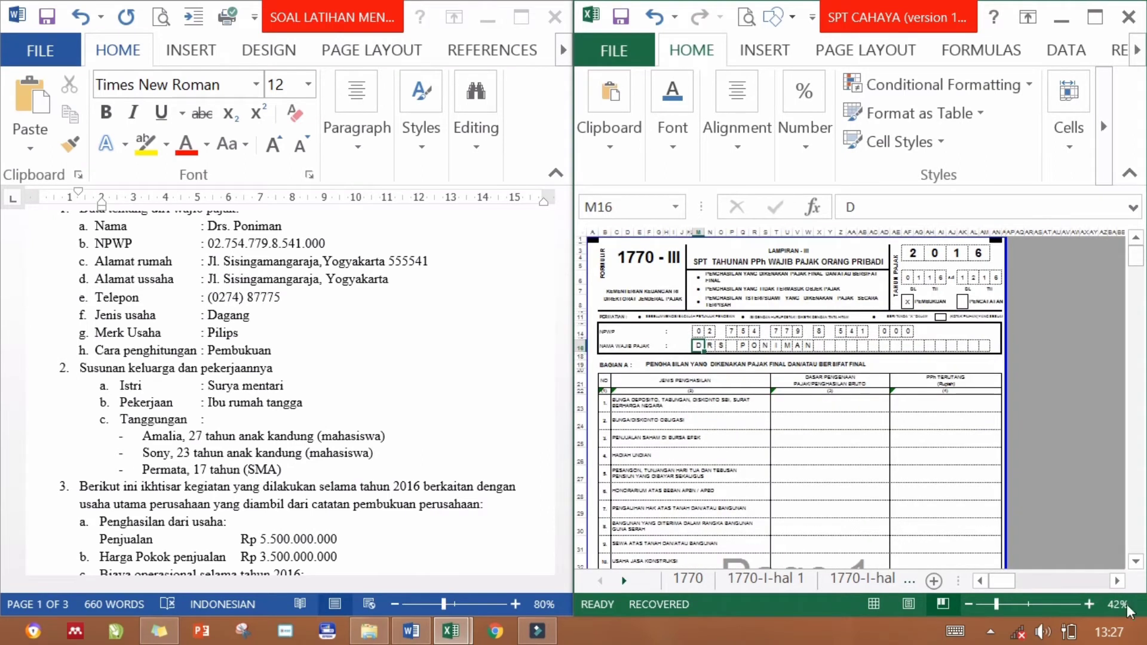
left_click(1095, 601)
left_click(1094, 600)
left_click(771, 457)
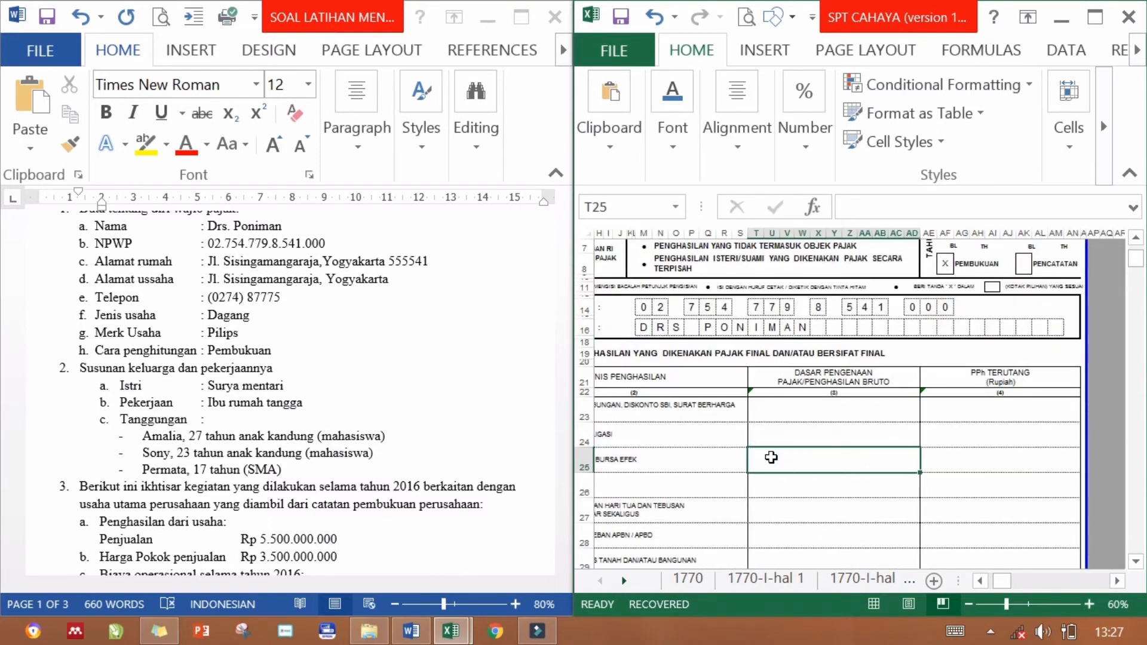
key("Left")
key("Left")
key("Left")
key("Left")
key("Left")
key("Left")
key("Left")
key("Left")
key("Left")
key("Left")
key("Left")
key("Left")
key("Left")
key("Left")
key("Left")
key("Left")
key("Left")
key("Left")
key("Left")
key("Right")
key("Right")
key("Right")
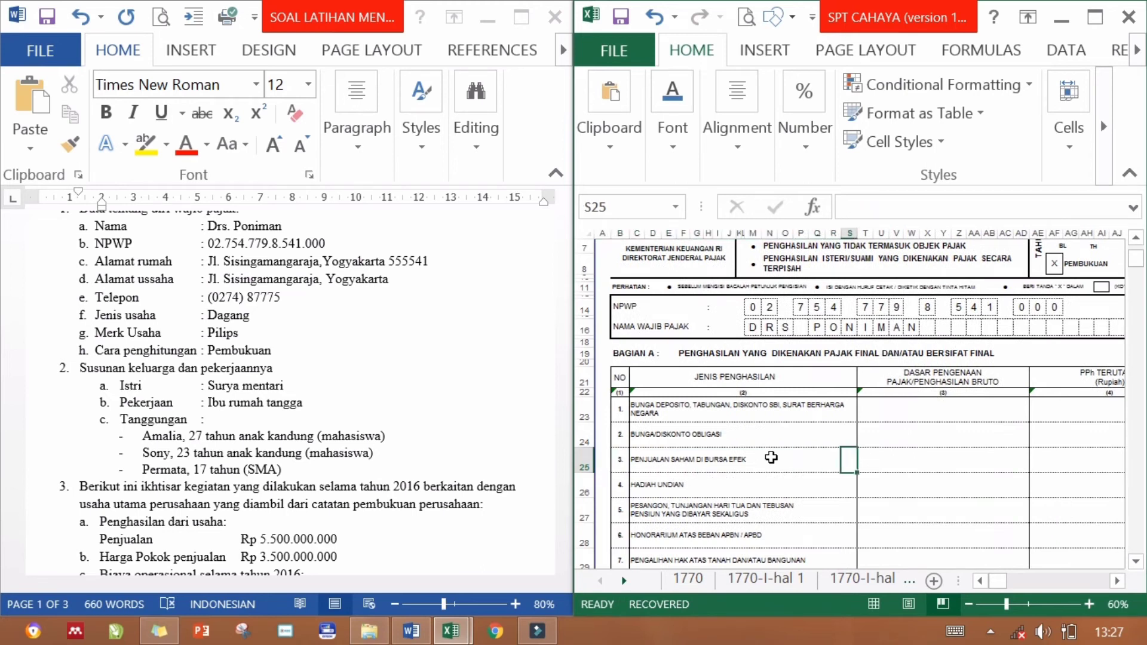
Review the final-tax income items in the Word exercise and delete the extra zero from item m's building-rent tax rate.
left_click(254, 312)
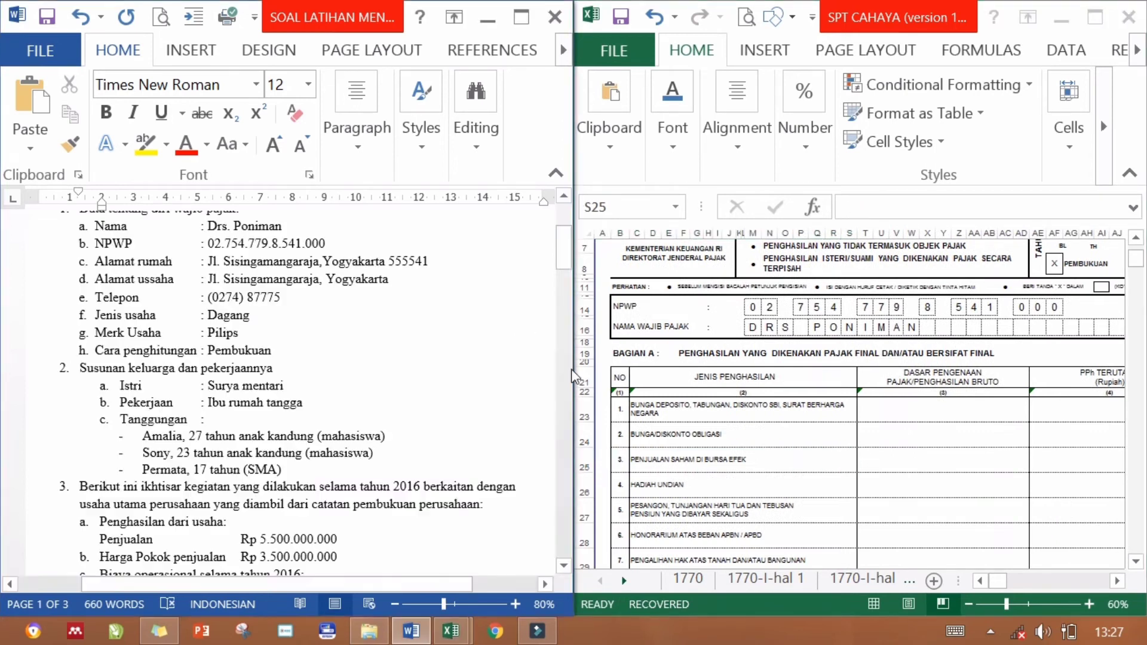
left_click_drag(564, 242, 578, 397)
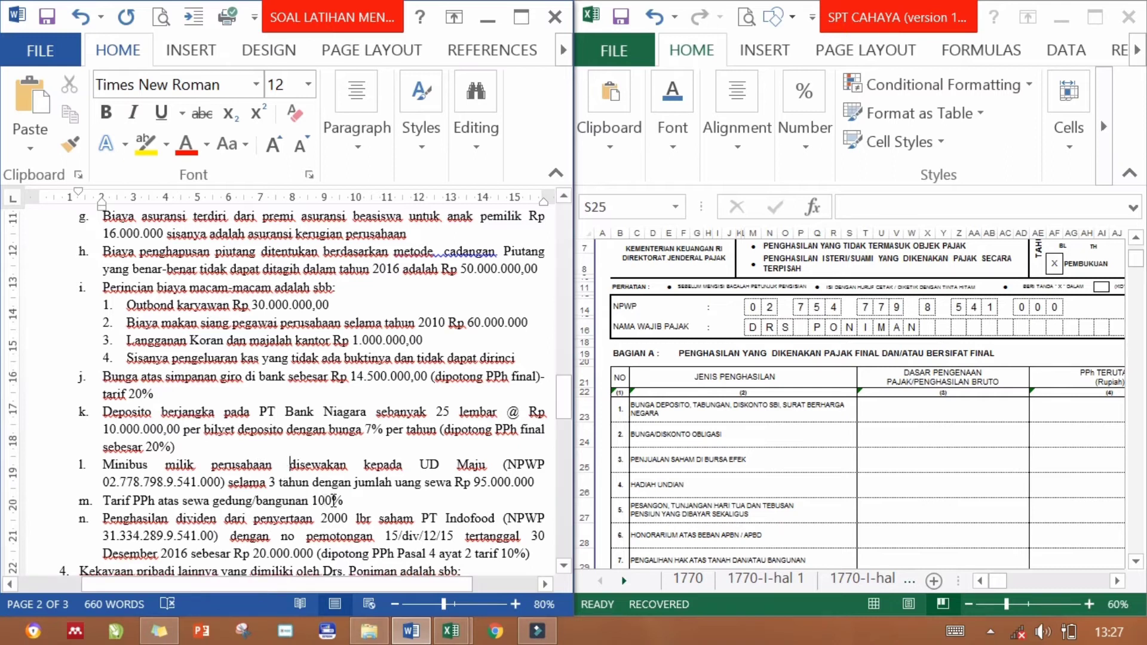
left_click(330, 499)
key("BackSpace")
Look up the giro and deposit interest in the exercise's item d and return to row 1 of Bagian A in 1770-III.
left_click(173, 396)
left_click_drag(561, 402, 567, 293)
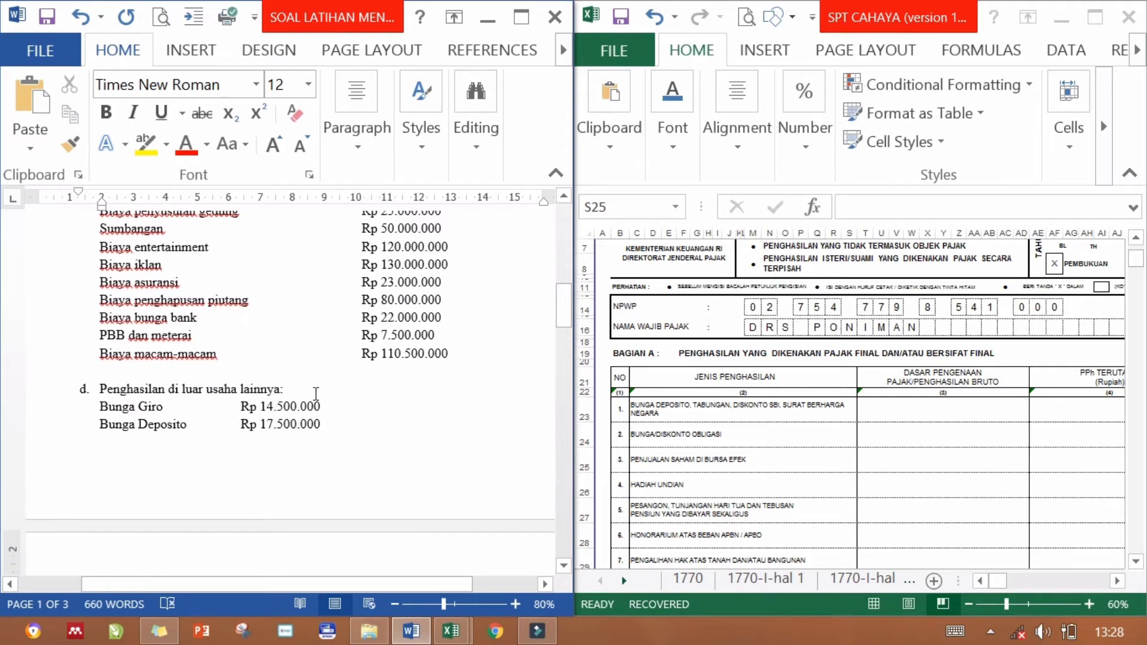
left_click(987, 417)
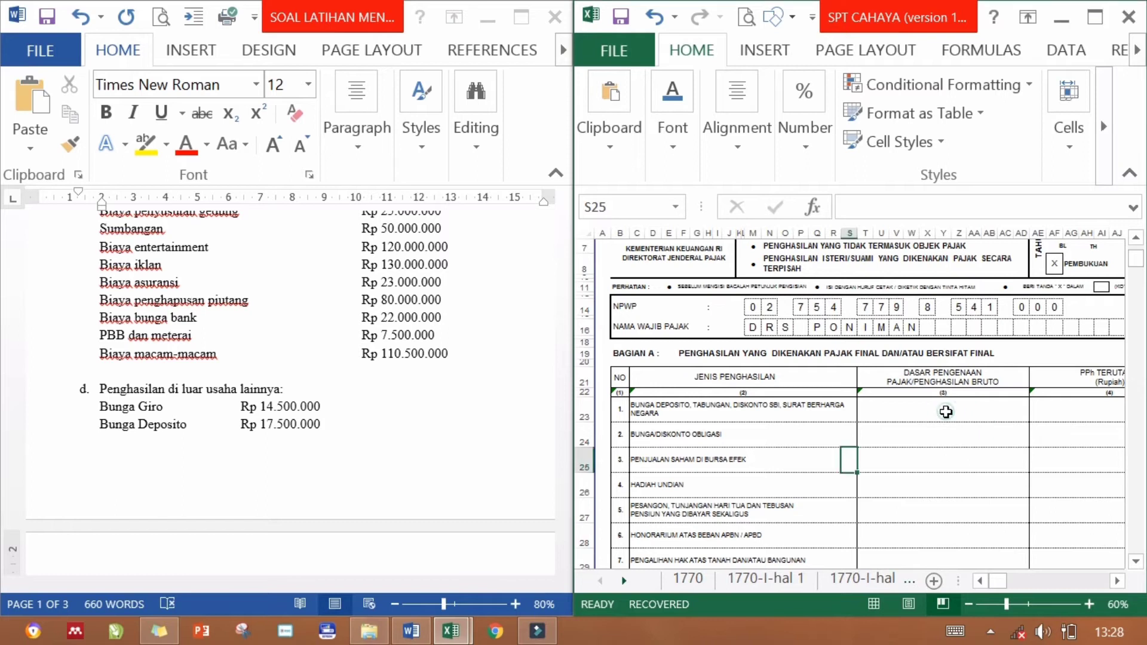
Enter =14500000+17500000 as row 1's gross income in Bagian A and format it with thousands separators.
left_click(946, 411)
type("=")
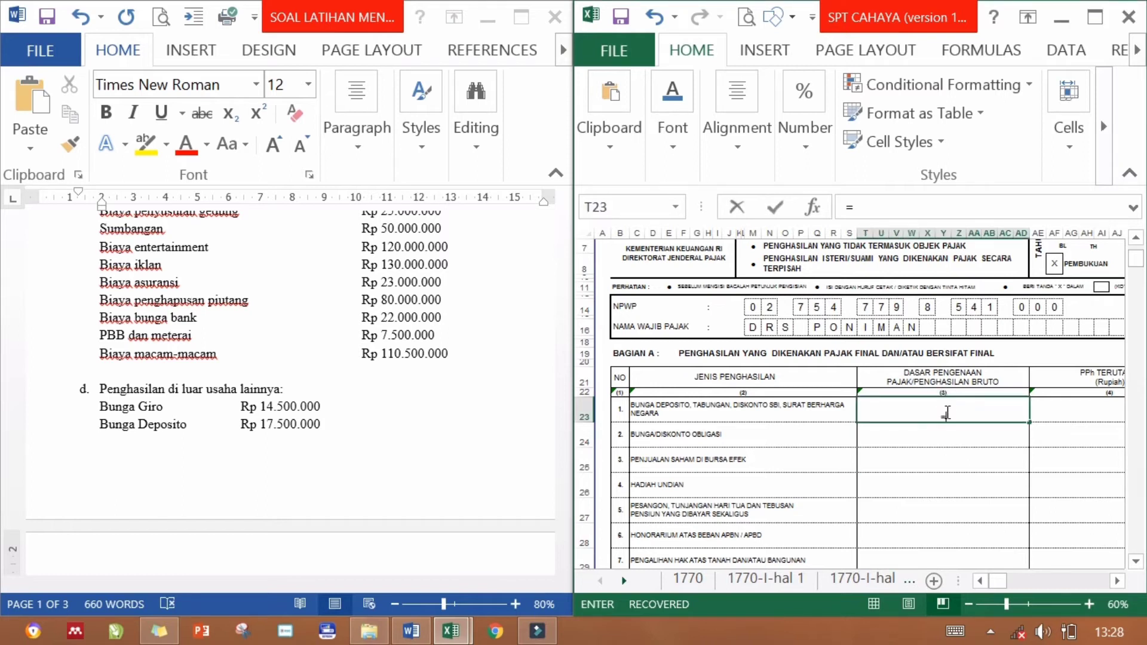
type("145000")
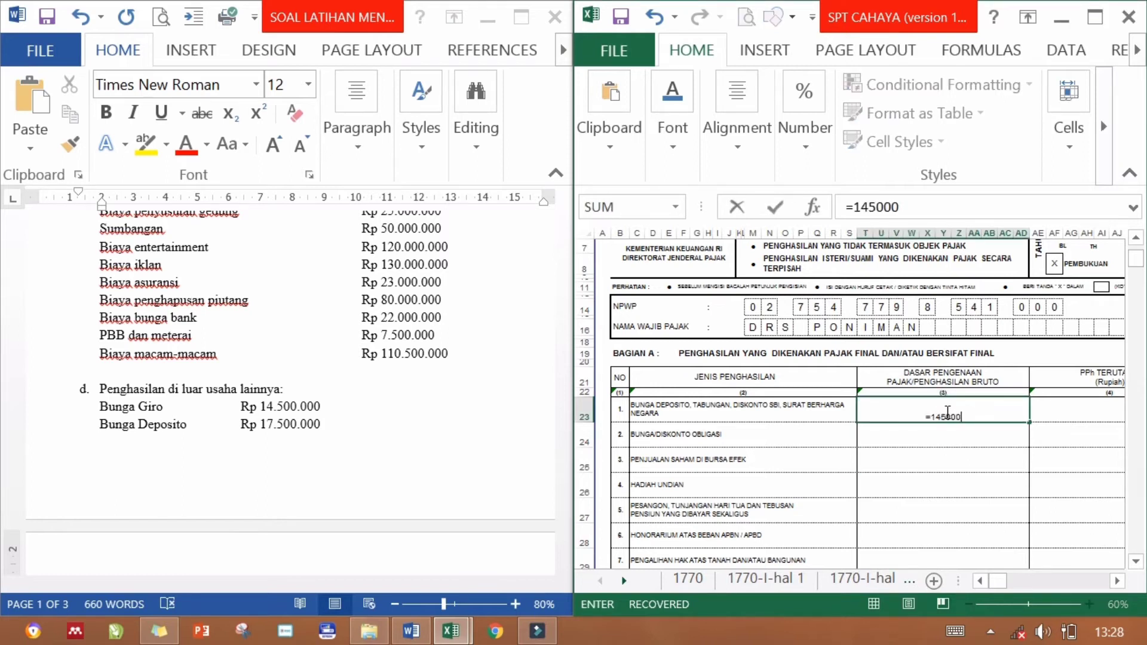
type("00+17500000")
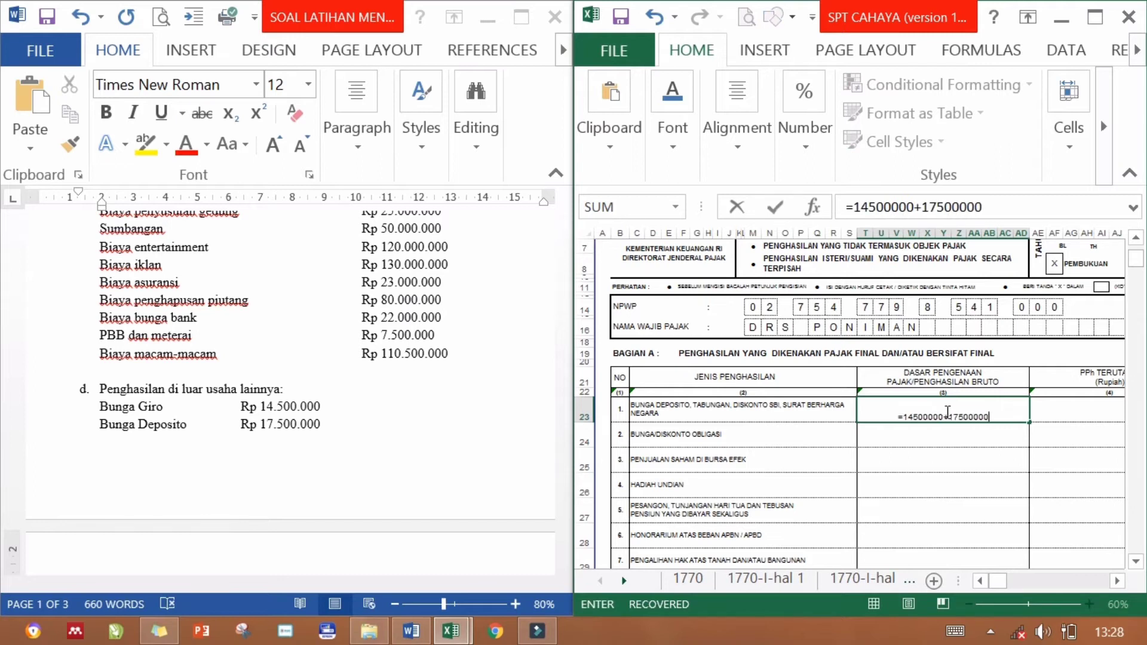
key("Return")
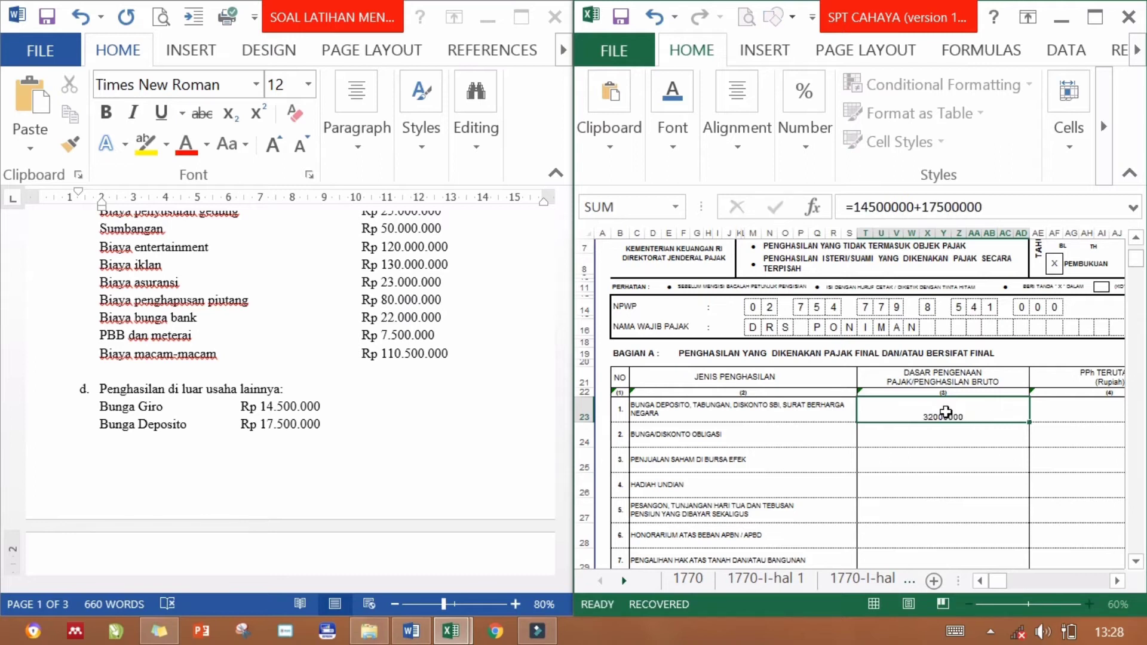
left_click(975, 407)
left_click(808, 141)
left_click(858, 250)
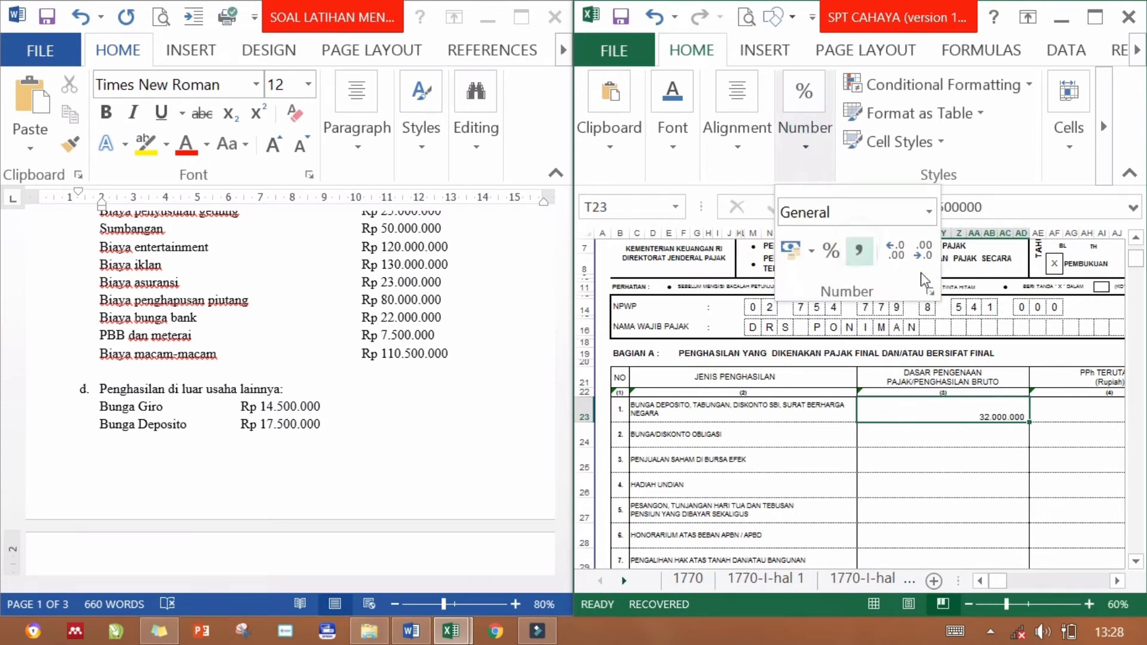
Calculate row 1's PPh terutang as 20% of its gross income with =T23*20%.
left_click(1060, 409)
left_click(1059, 409)
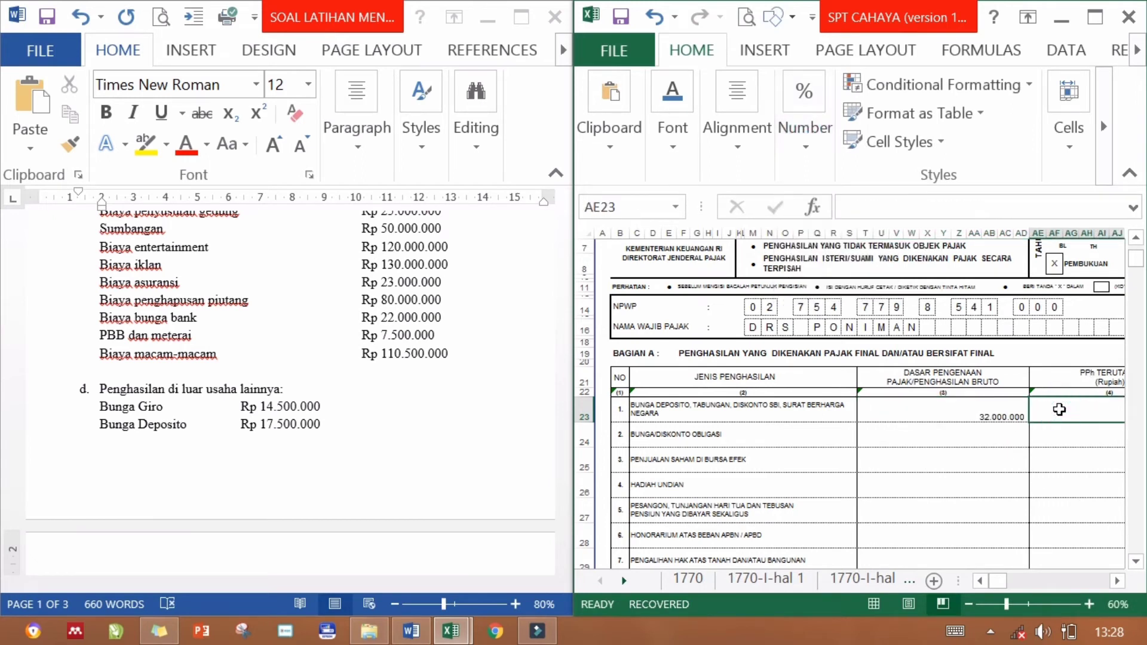
type("=")
key("Left")
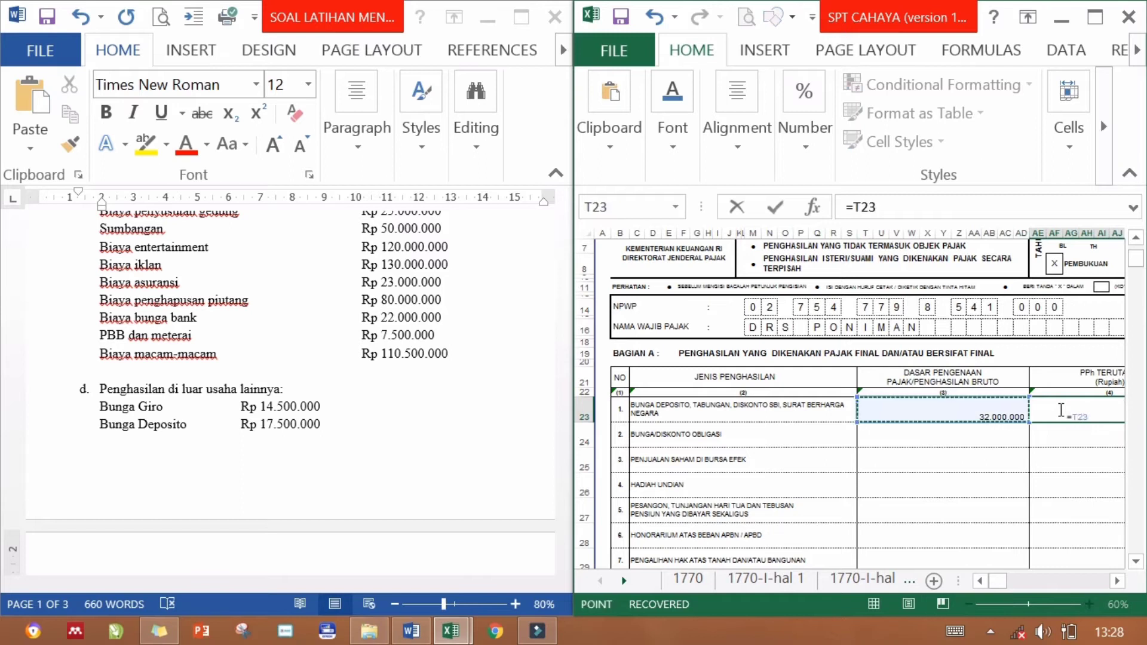
type("*20%")
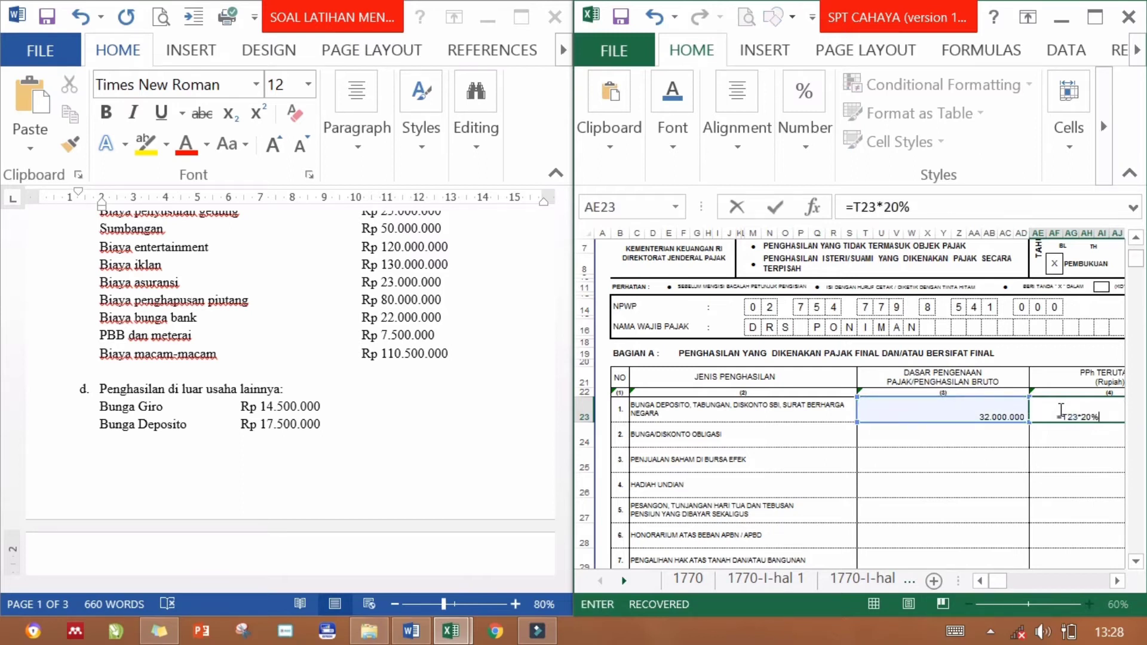
key("Return")
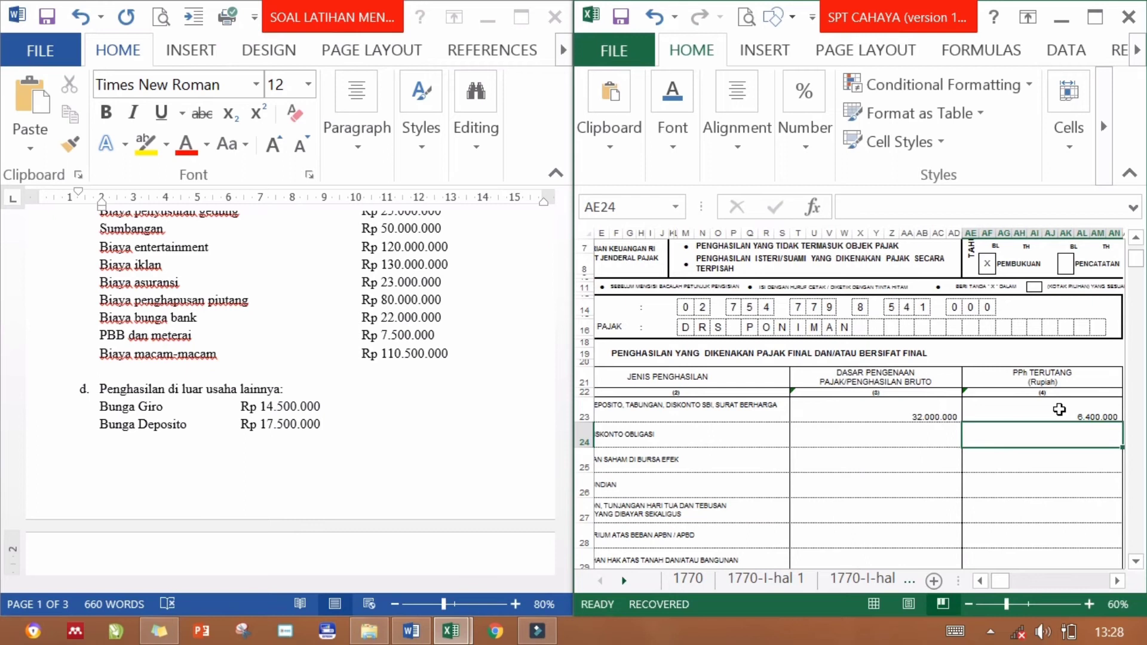
left_click(1059, 409)
Look up the building-rent tax rate in item m and the Sewa Bangunan amount in item d of the Word exercise.
left_click(877, 440)
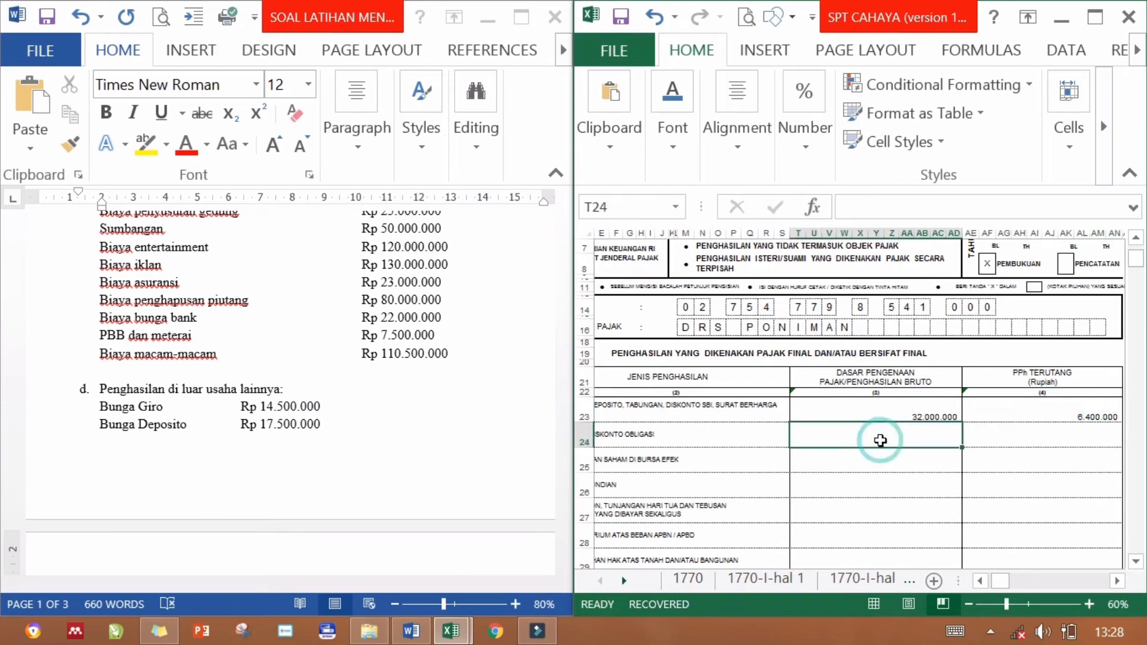
left_click(856, 475)
left_click(548, 418)
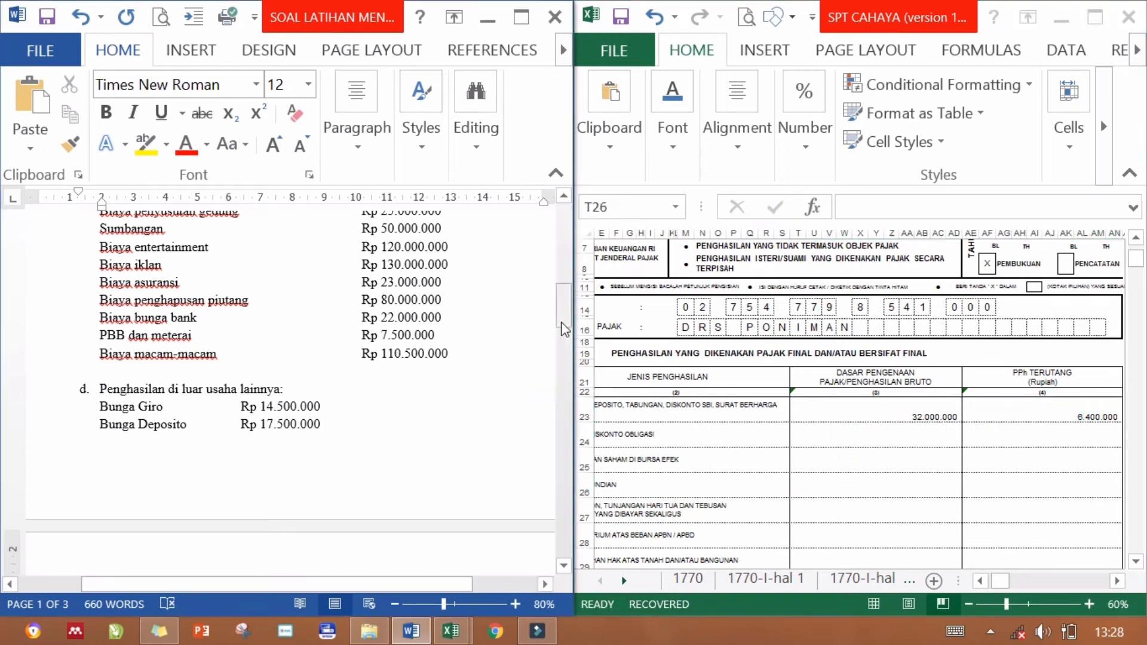
left_click_drag(564, 307, 552, 403)
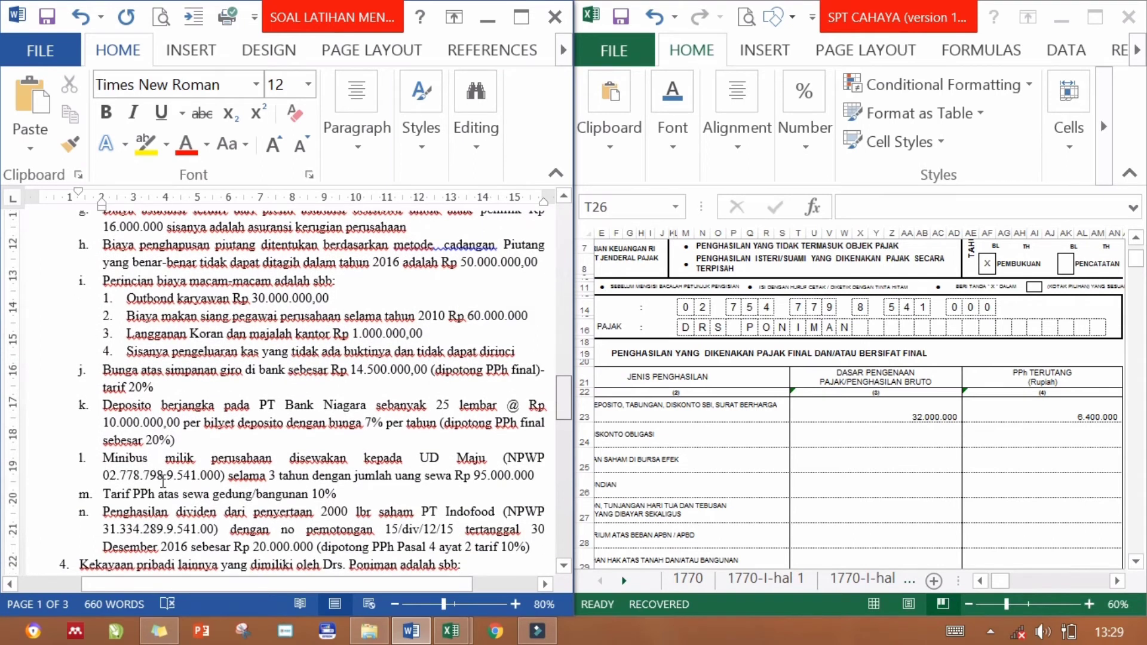
left_click(371, 494)
left_click_drag(565, 411, 566, 334)
left_click(297, 511)
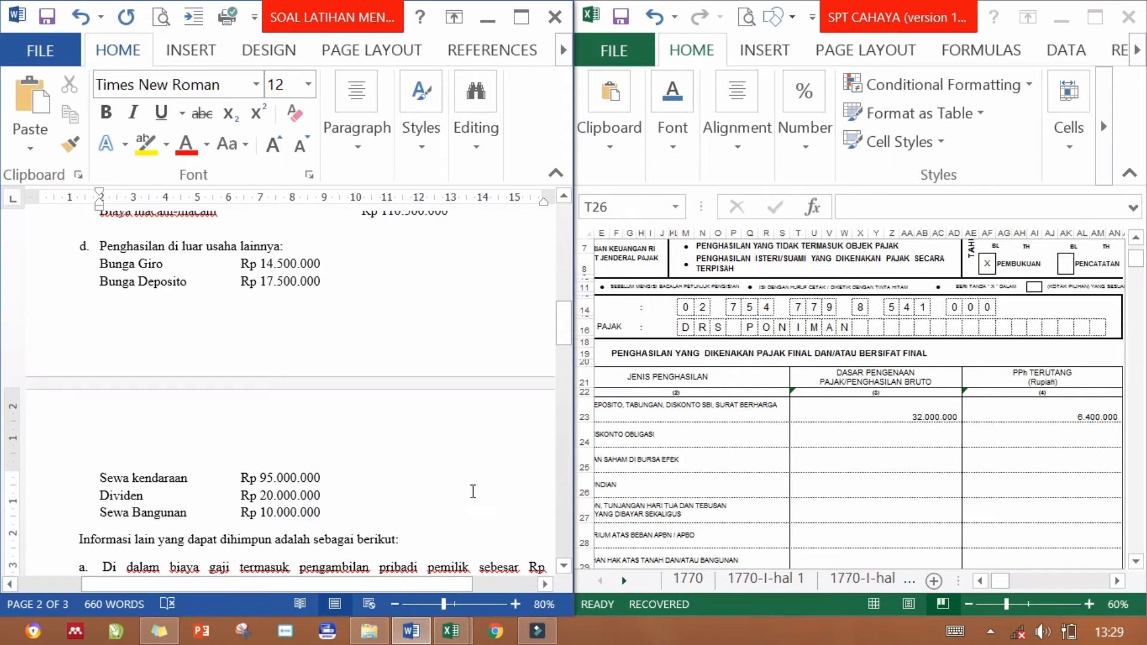
Enter 10000000 as gross income for row 7, Pengalihan Hak atas Tanah, and calculate its PPh terutang as 10% of that amount.
left_click(878, 485)
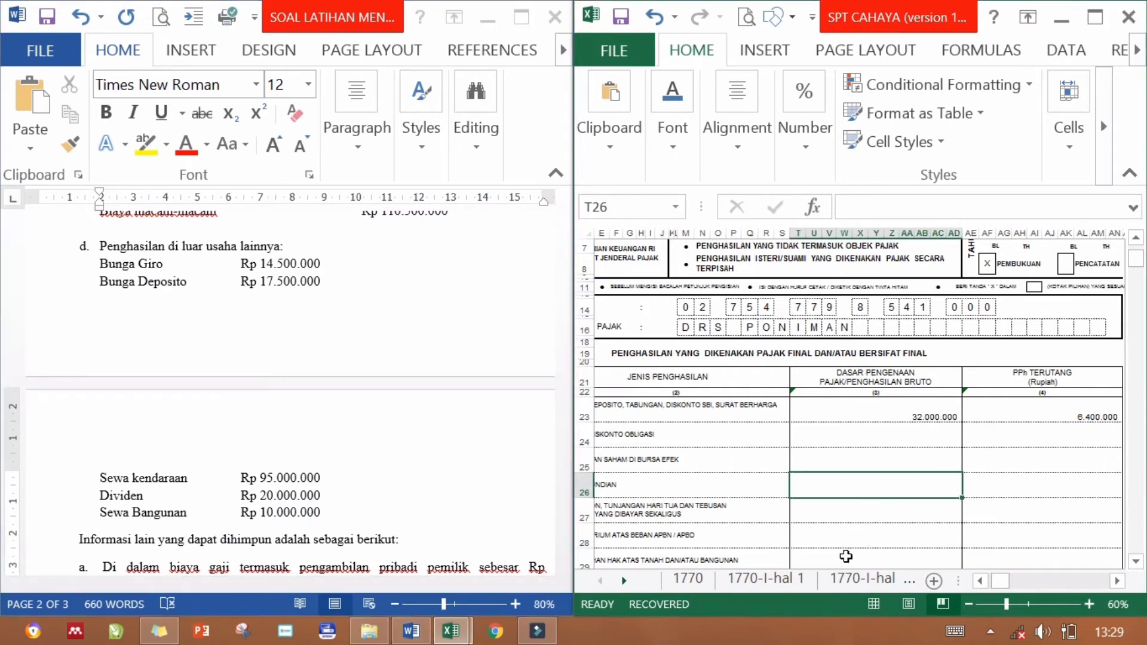
left_click(846, 556)
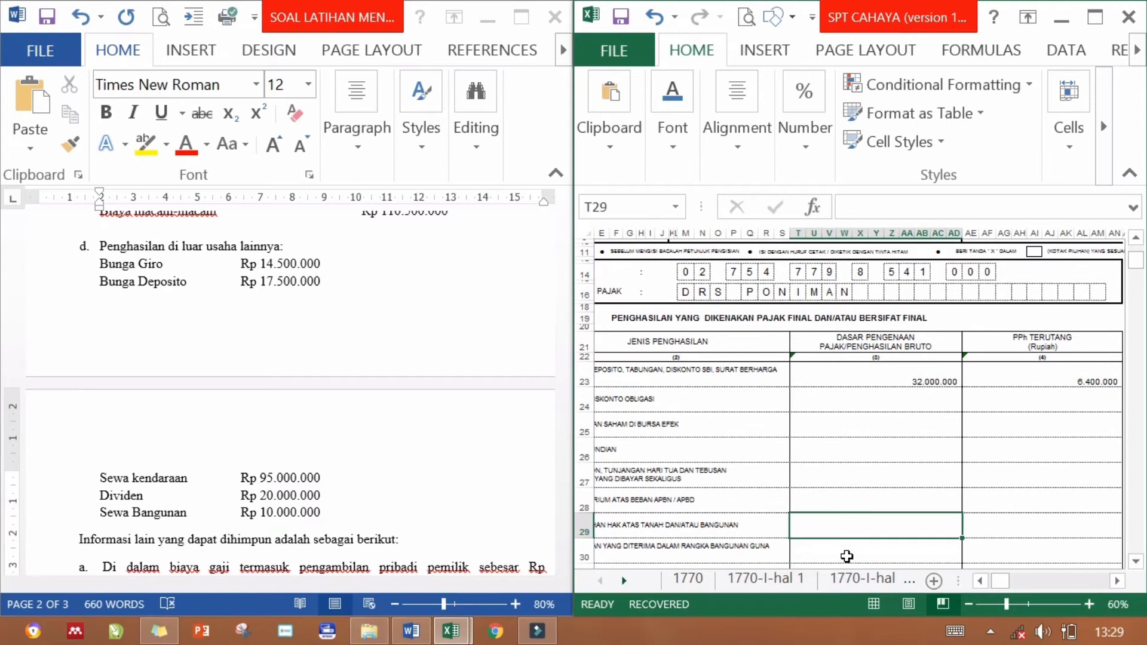
type("10")
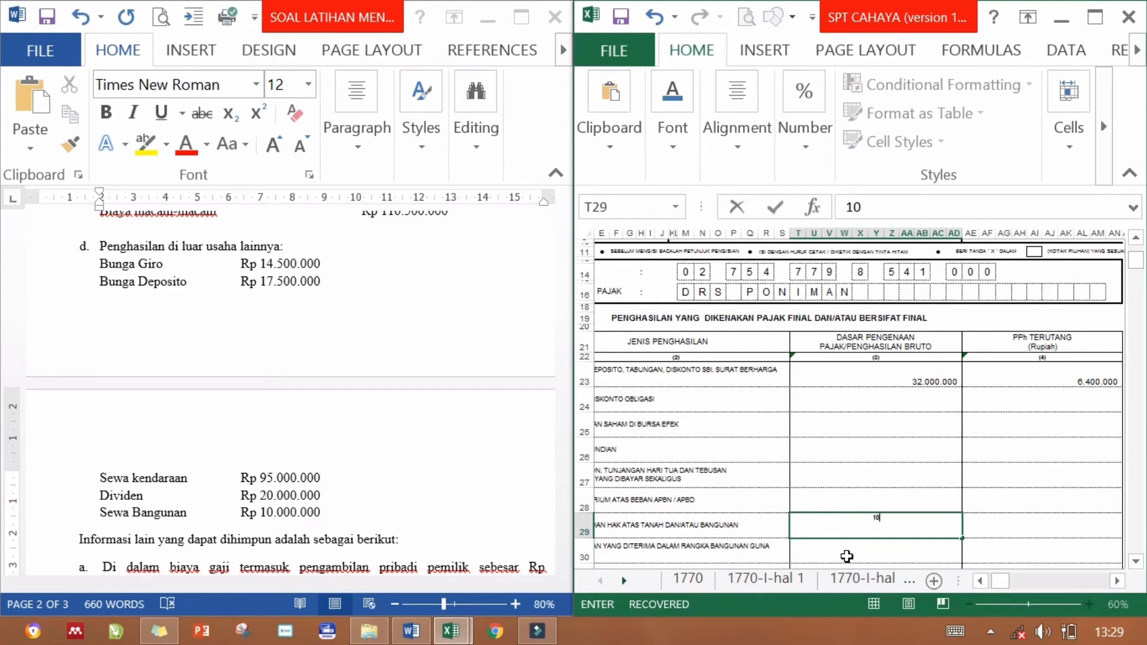
type("000000")
key("Tab")
type("=")
key("Left")
type("*10%")
key("Return")
Format row 7's gross income and PPh terutang with thousands separators and enlarge their font.
key("Up")
key("shift+Right")
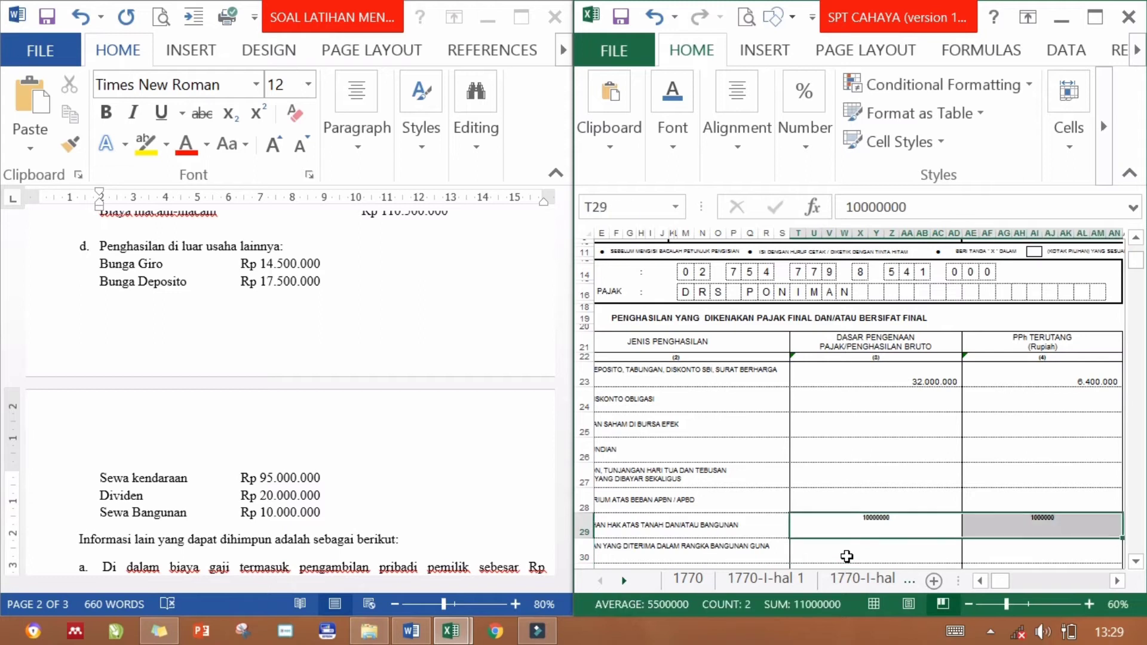
left_click(805, 104)
left_click(858, 249)
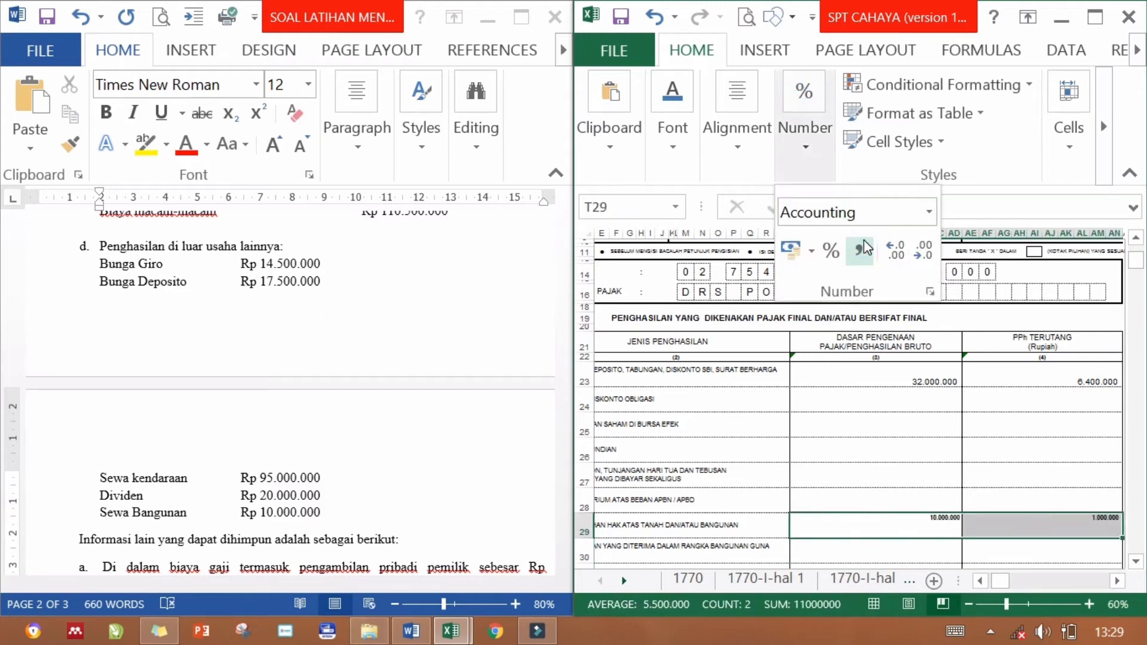
left_click(750, 149)
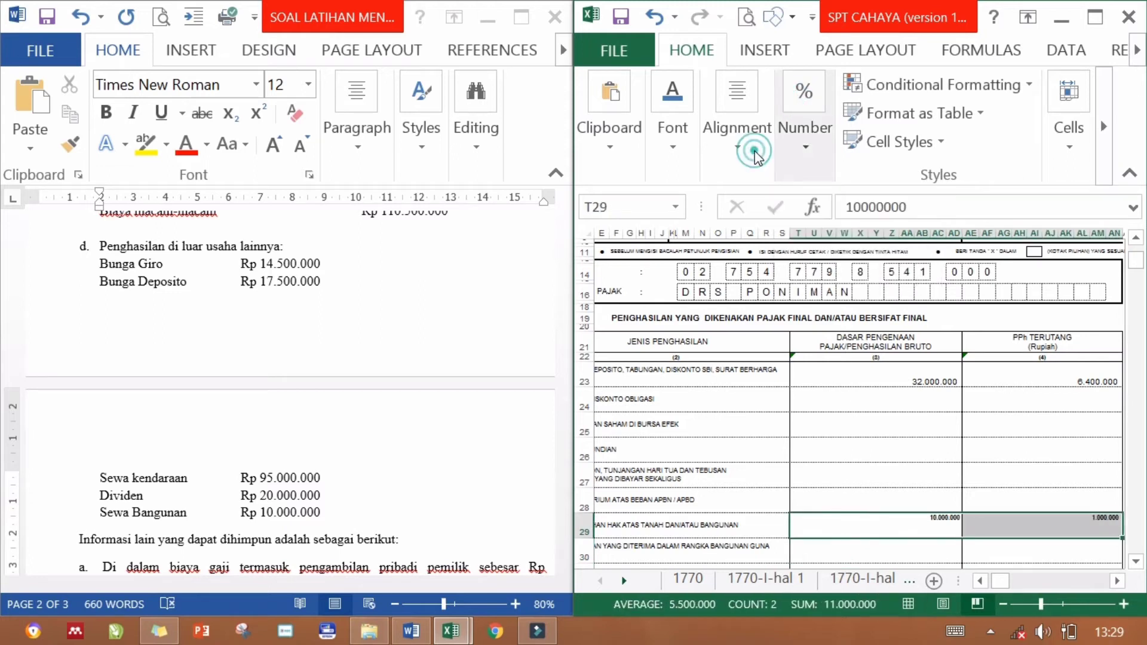
left_click(672, 149)
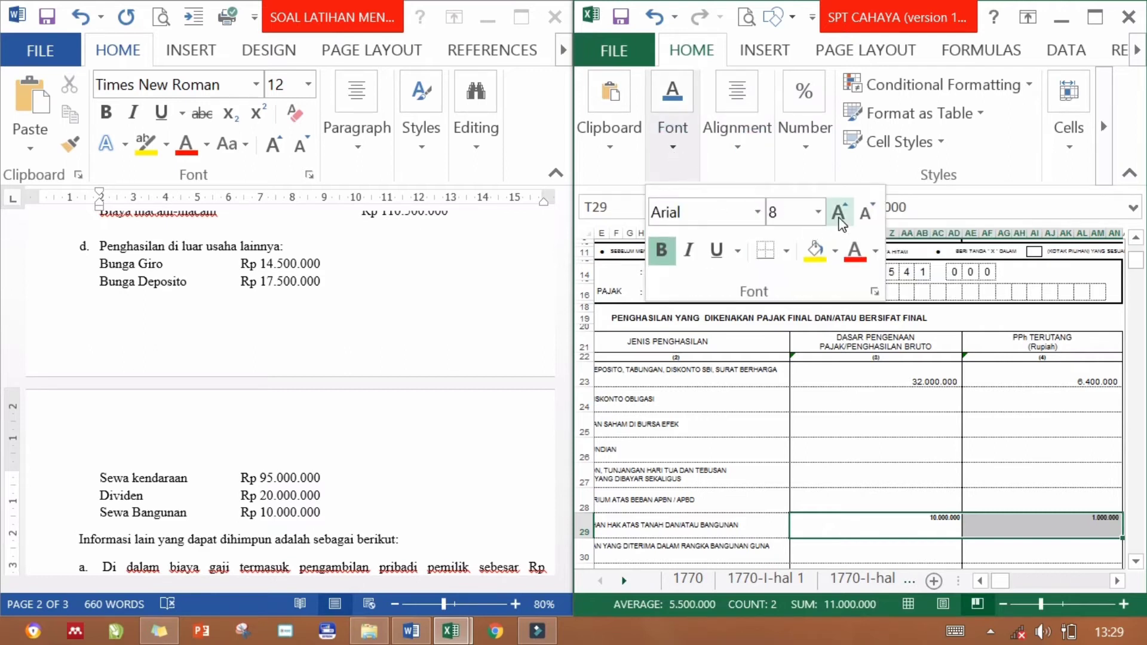
left_click(839, 213)
left_click(839, 213)
left_click(839, 212)
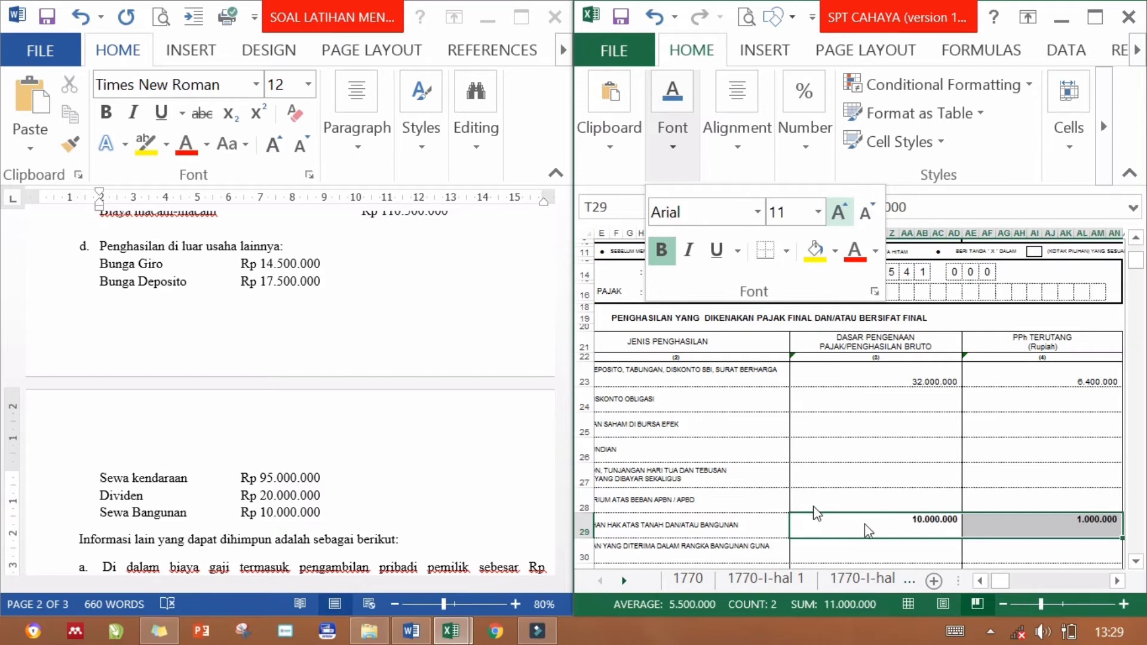
left_click(838, 213)
left_click(954, 411)
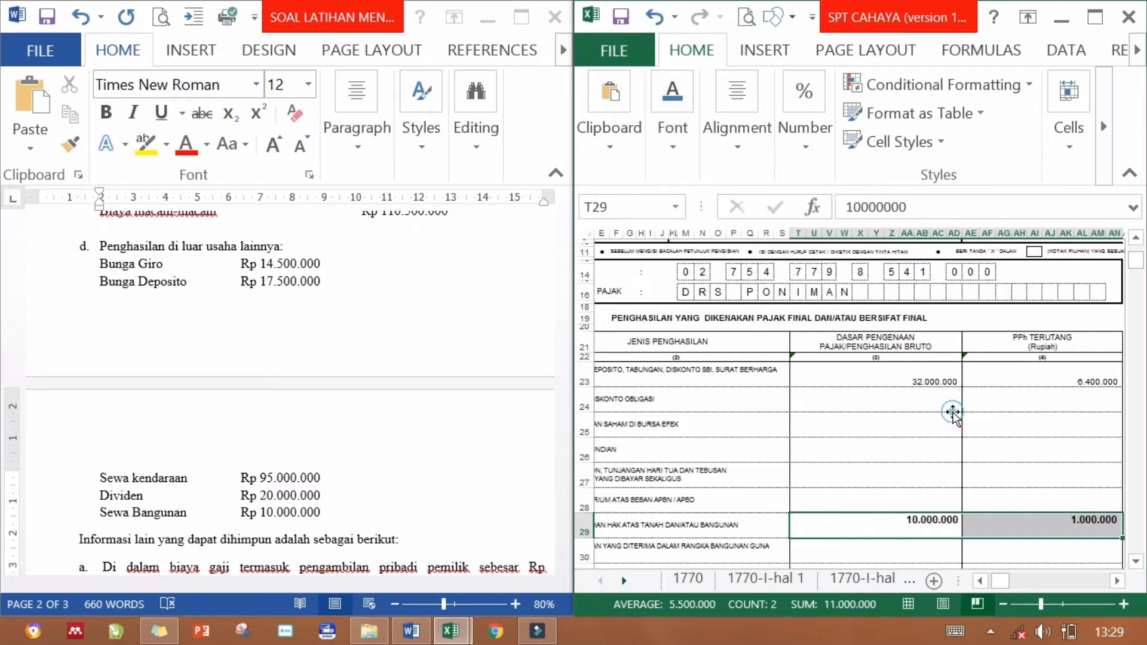
left_click(952, 408)
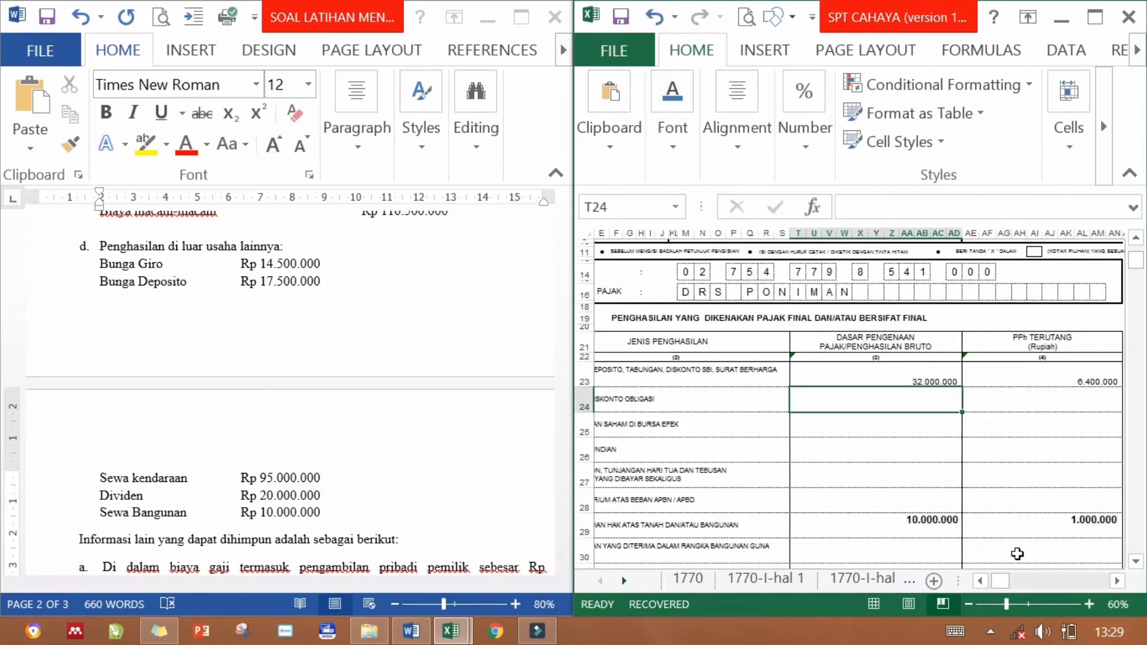
Move the gross income and PPh terutang from Pengalihan Hak atas Tanah dan/atau Bangunan to the Sewa atas Tanah dan/atau Bangunan row.
left_click(981, 581)
left_click(980, 581)
left_click(931, 519)
key("Down")
key("Down")
key("Down")
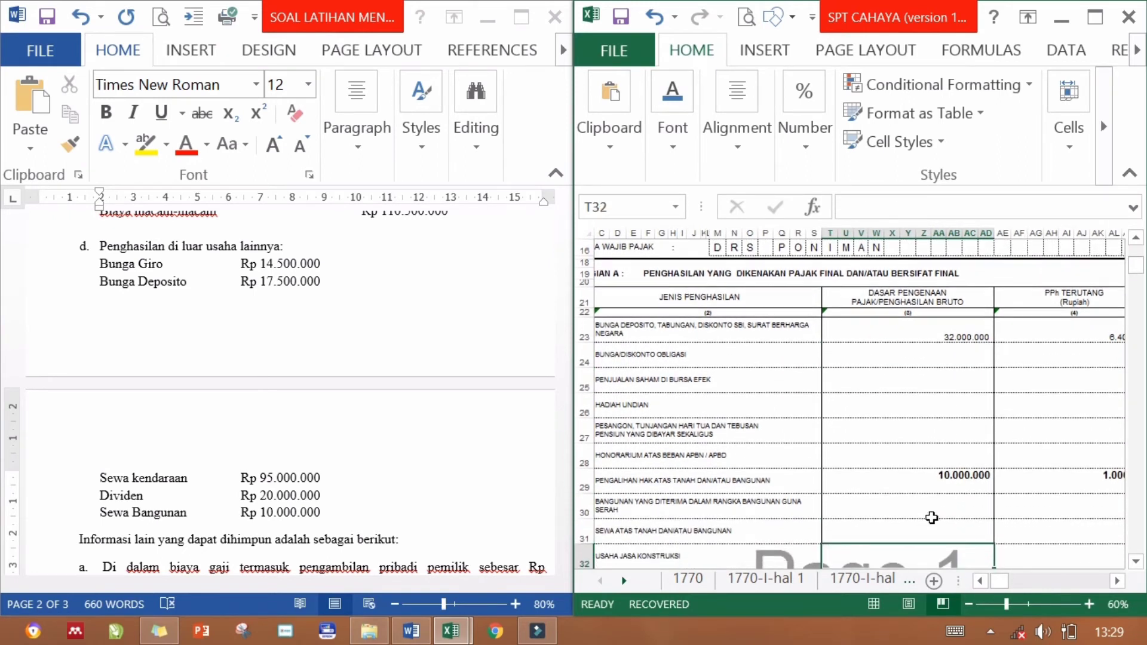
key("Down")
left_click_drag(916, 452, 1041, 451)
key("ctrl+c")
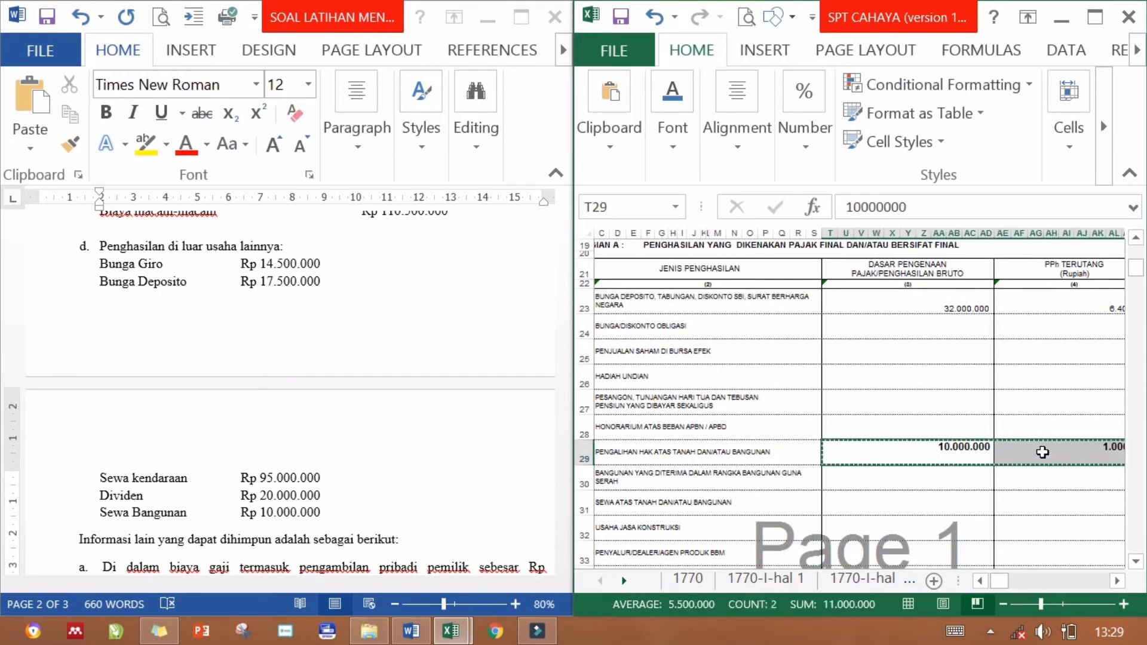
left_click(658, 508)
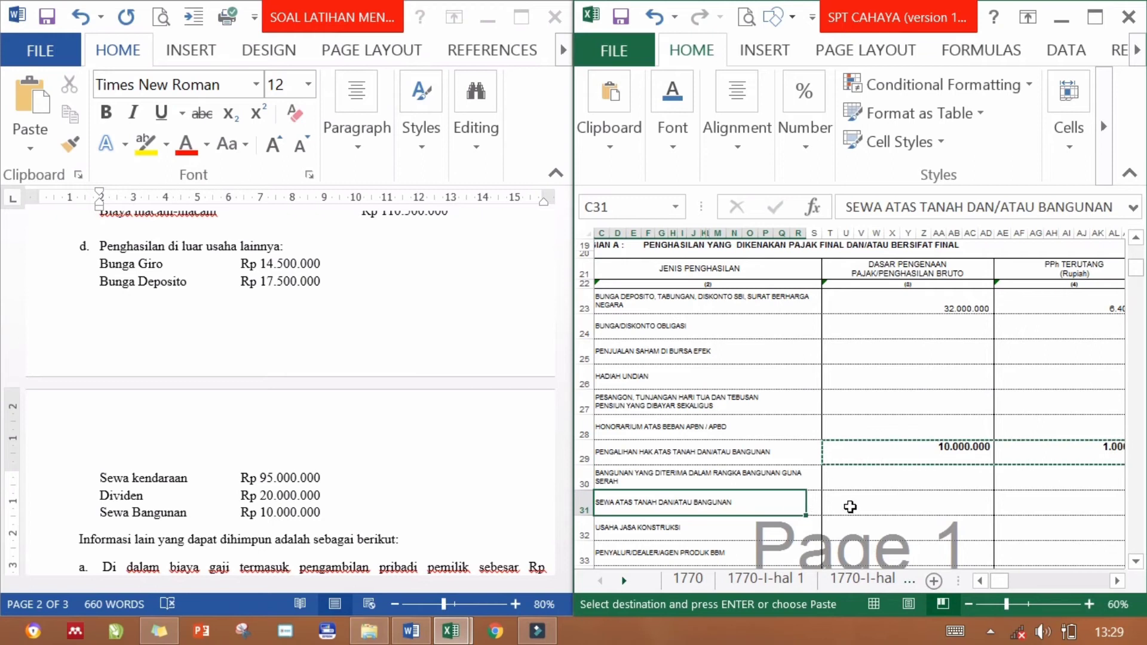
left_click(849, 506)
key("ctrl+v")
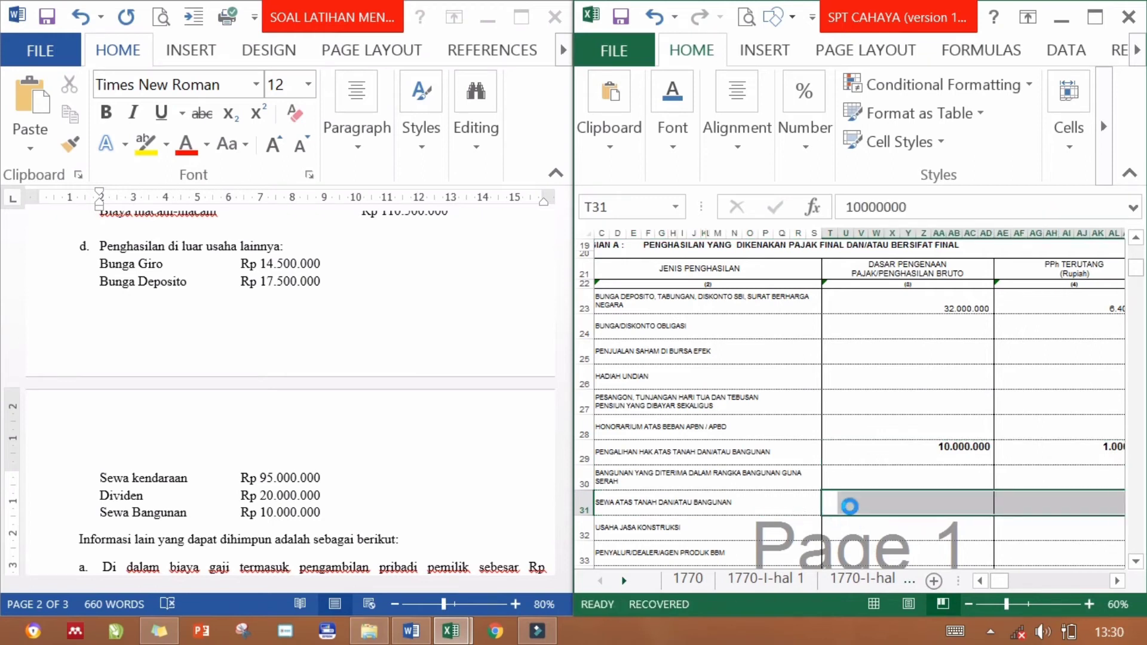
left_click(981, 449)
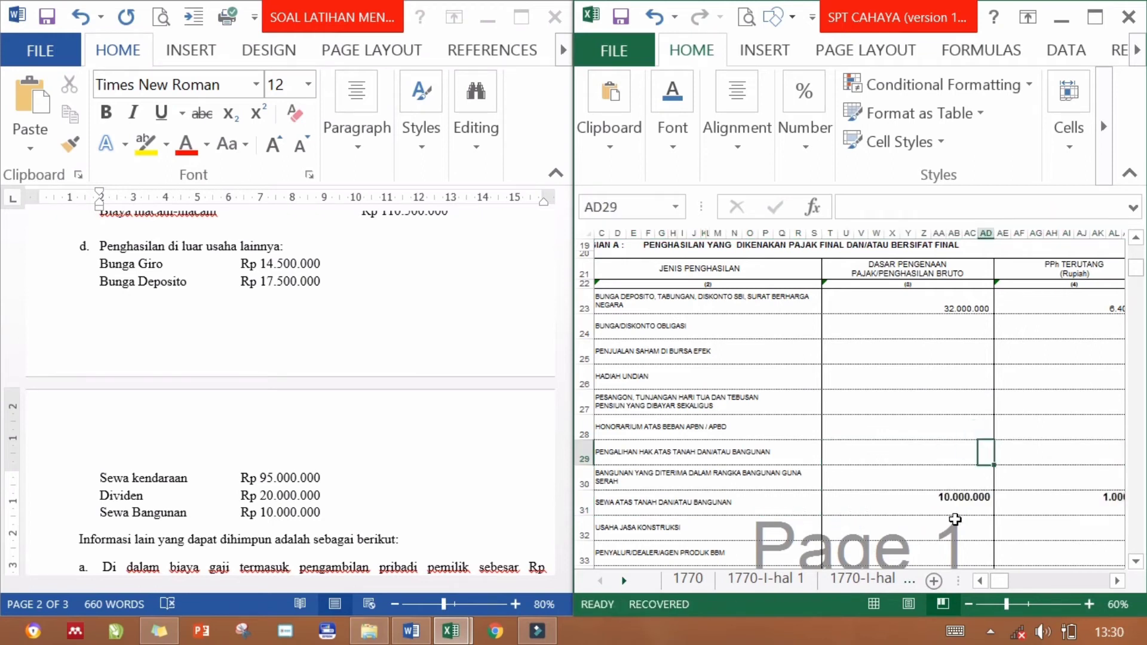
left_click(930, 512)
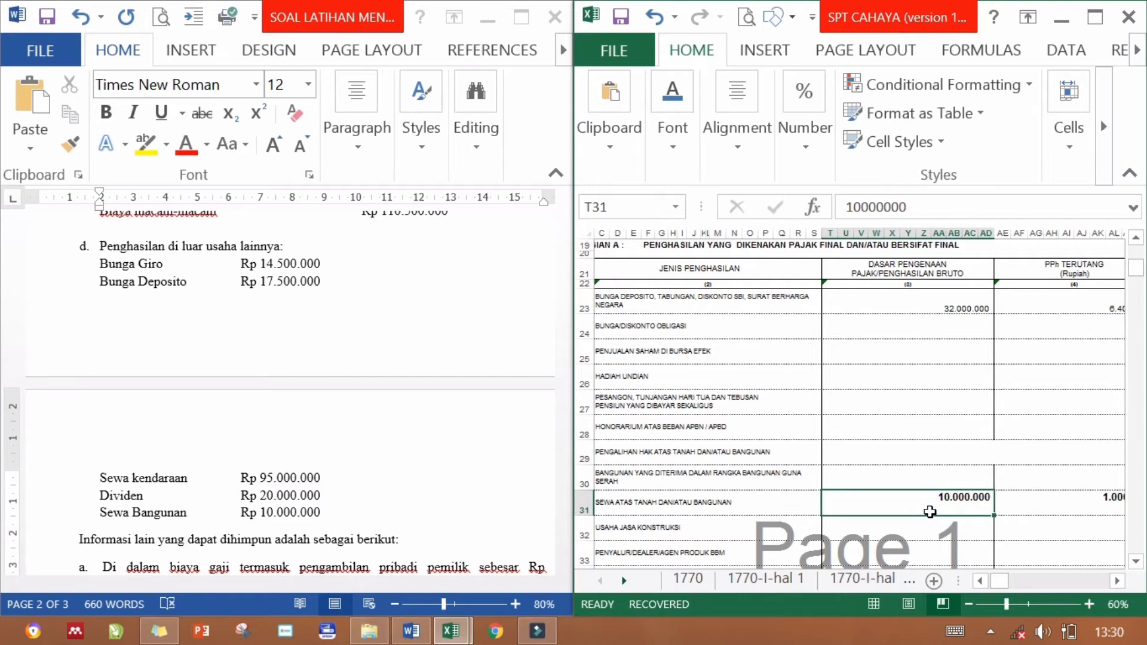
Look up the dividend's amount and final tax rate in item n of the Word exercise and return to Bagian A of 1770-III.
left_click(920, 536)
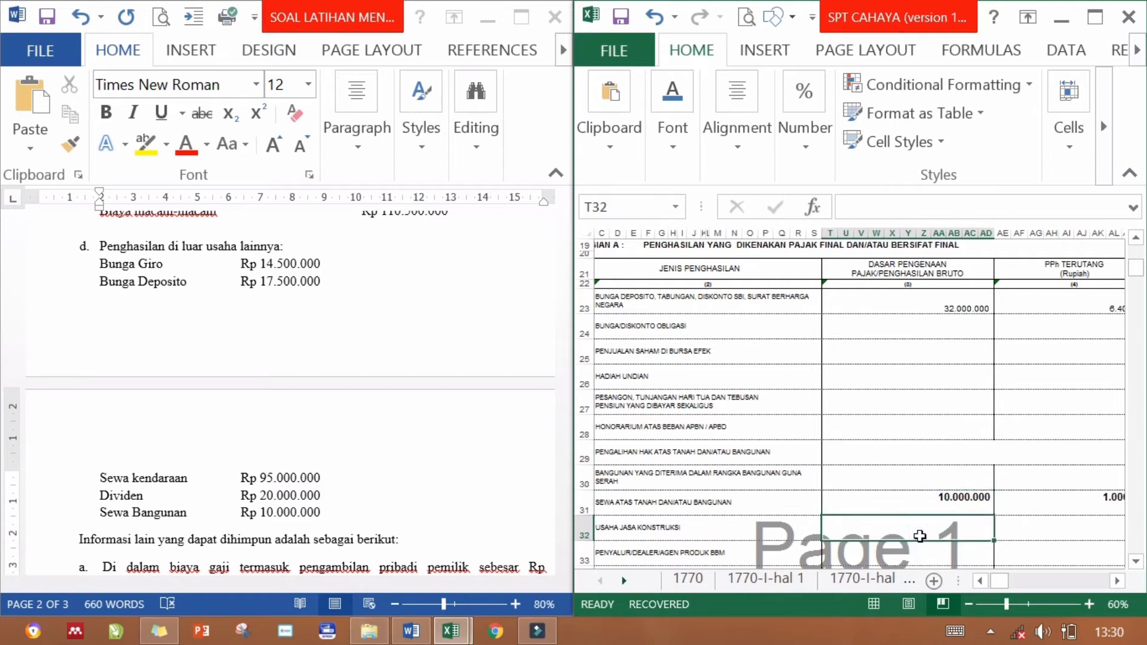
left_click(457, 446)
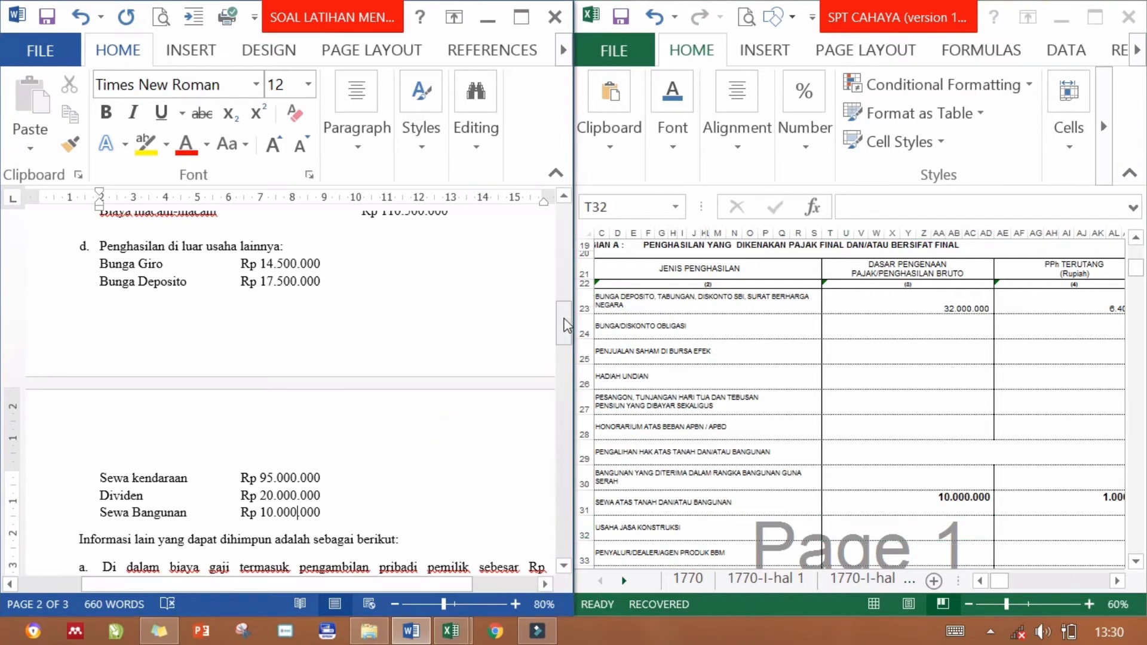
left_click_drag(565, 313, 567, 404)
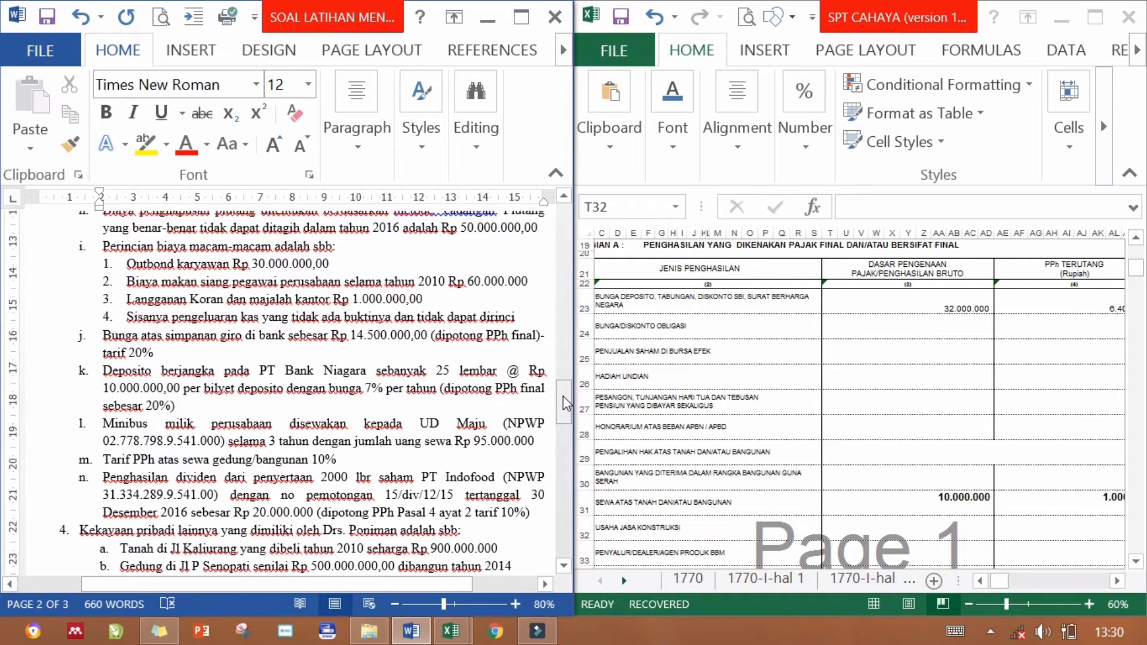
left_click_drag(566, 403, 565, 398)
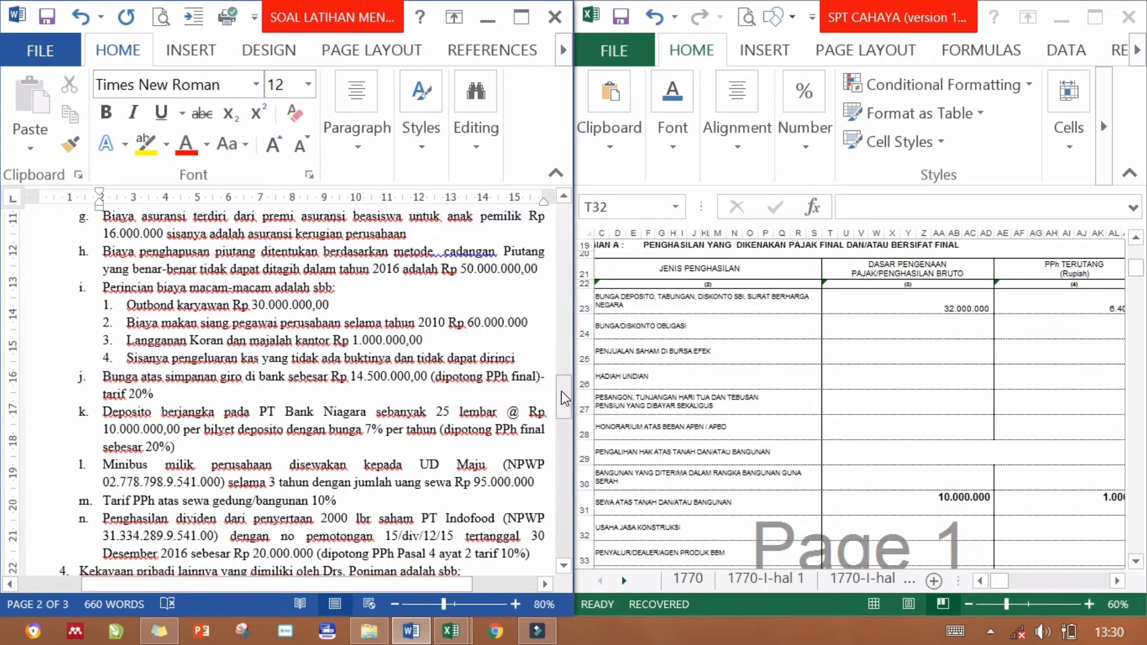
left_click(140, 516)
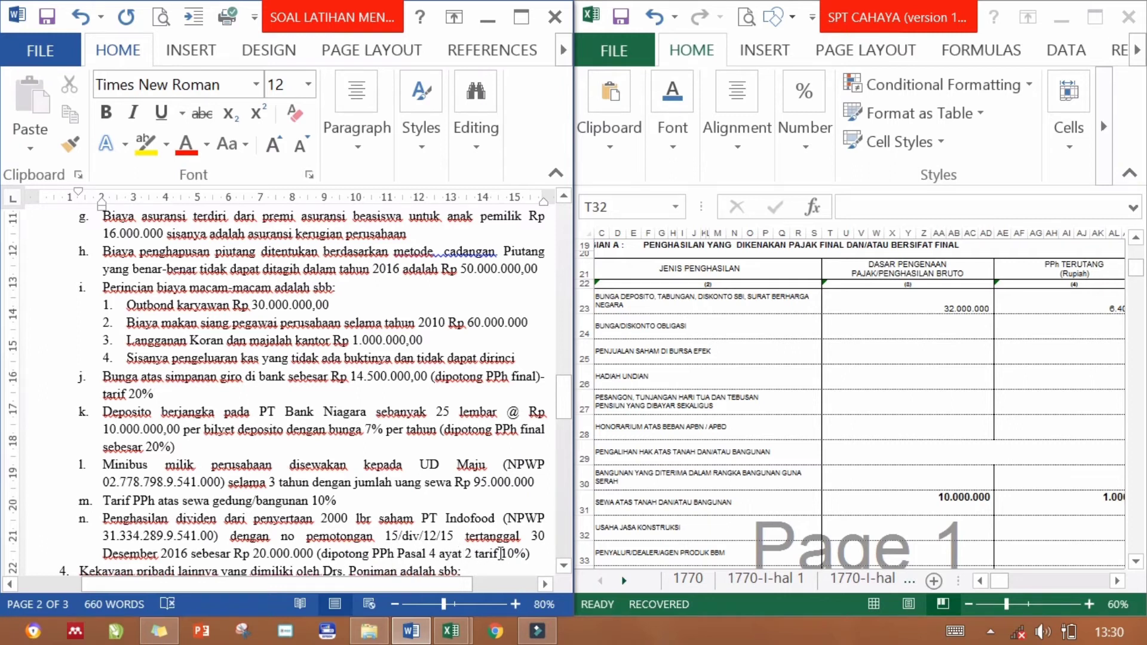
left_click(830, 529)
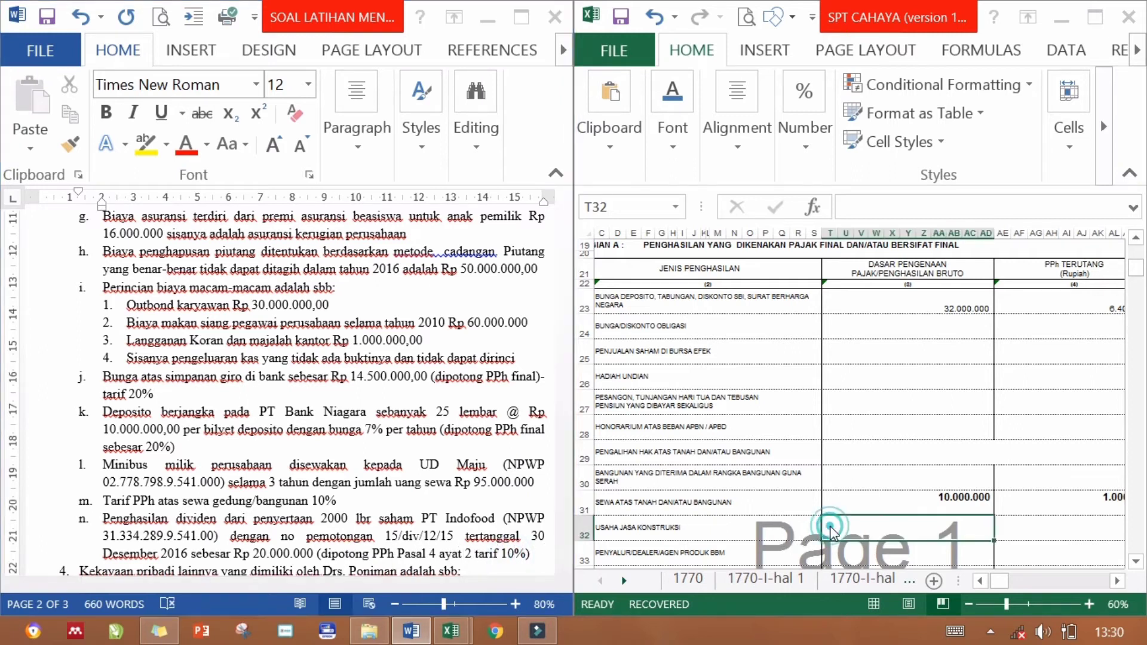
Enter 20000000 as the gross income in the Dividen row of Bagian A.
scroll(874, 267, "down", 5)
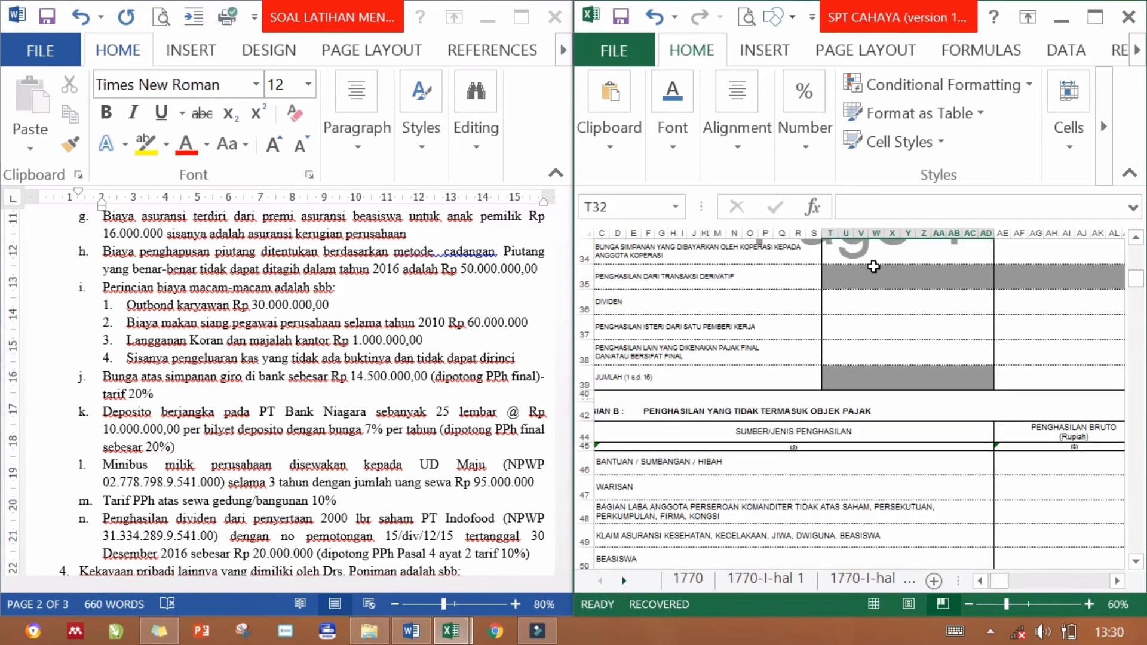
left_click(683, 297)
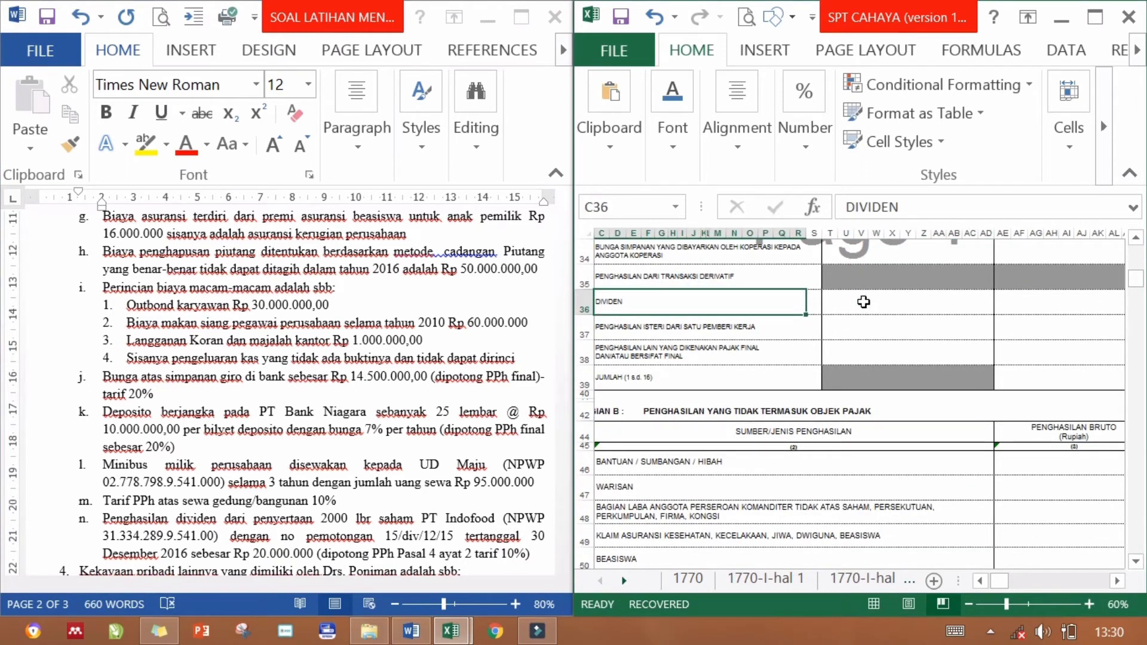
left_click(863, 302)
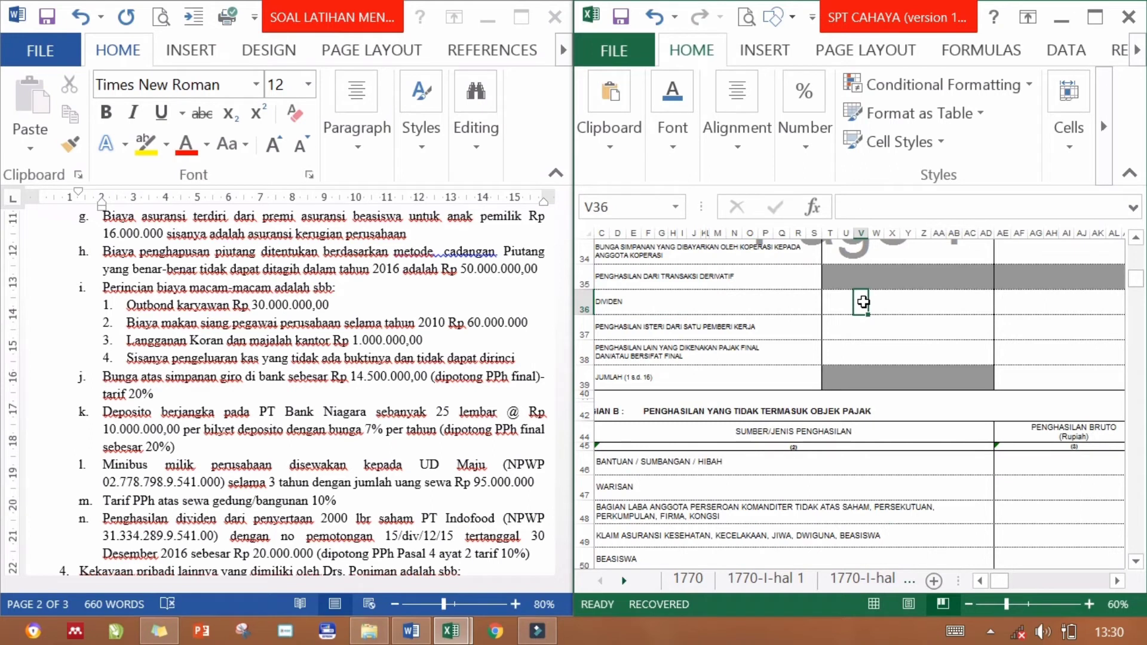
type("20")
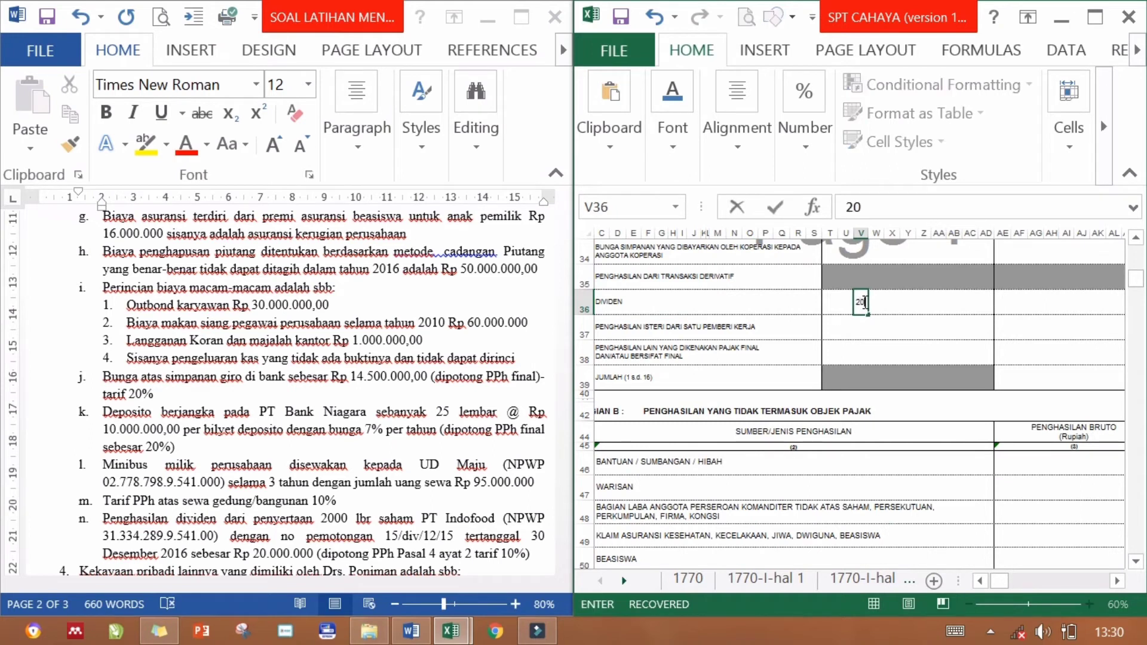
type("000000")
Merge and center the Dividen row's gross income cells across the whole column and format the amount with thousands separators.
left_click(863, 301)
key("Left")
key("Left")
key("shift+Right")
key("shift+Right")
key("shift+Right")
key("shift+Right")
key("shift+Right")
key("shift+Right")
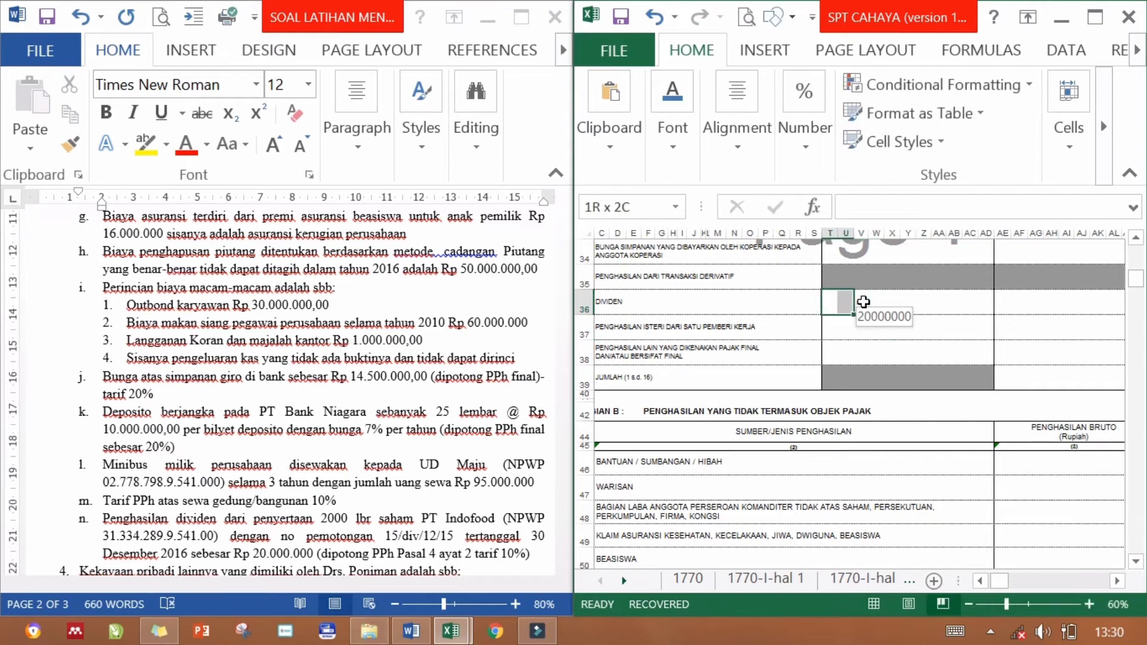
key("shift+Right")
key("shift+Right")
key("shift+Right")
key("shift+Right")
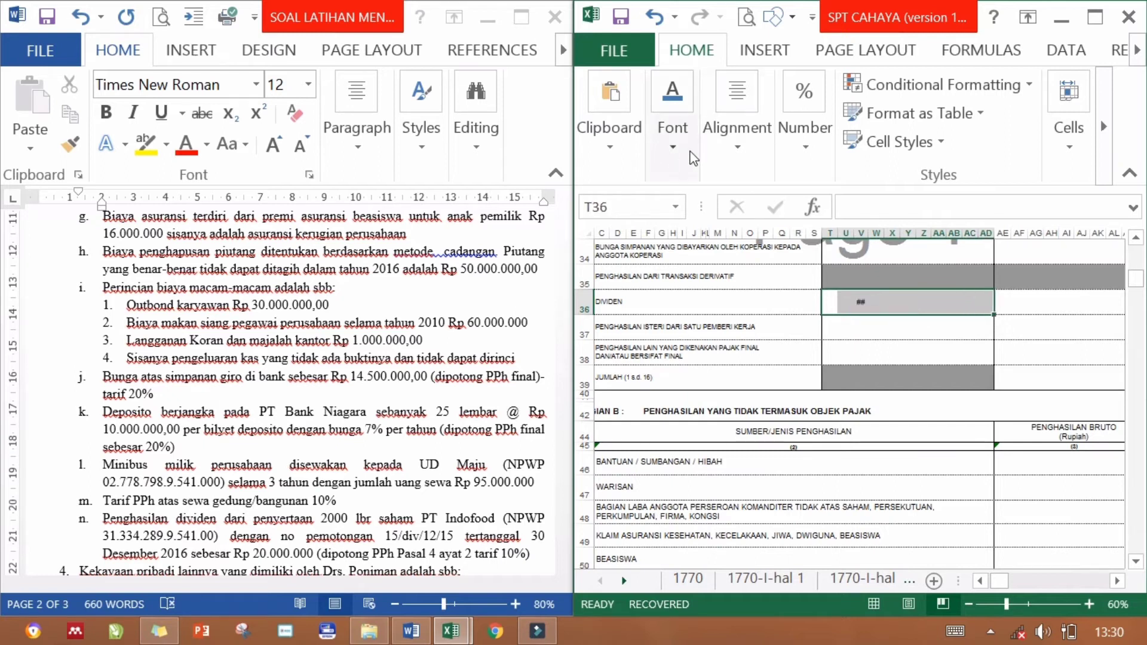
left_click(737, 126)
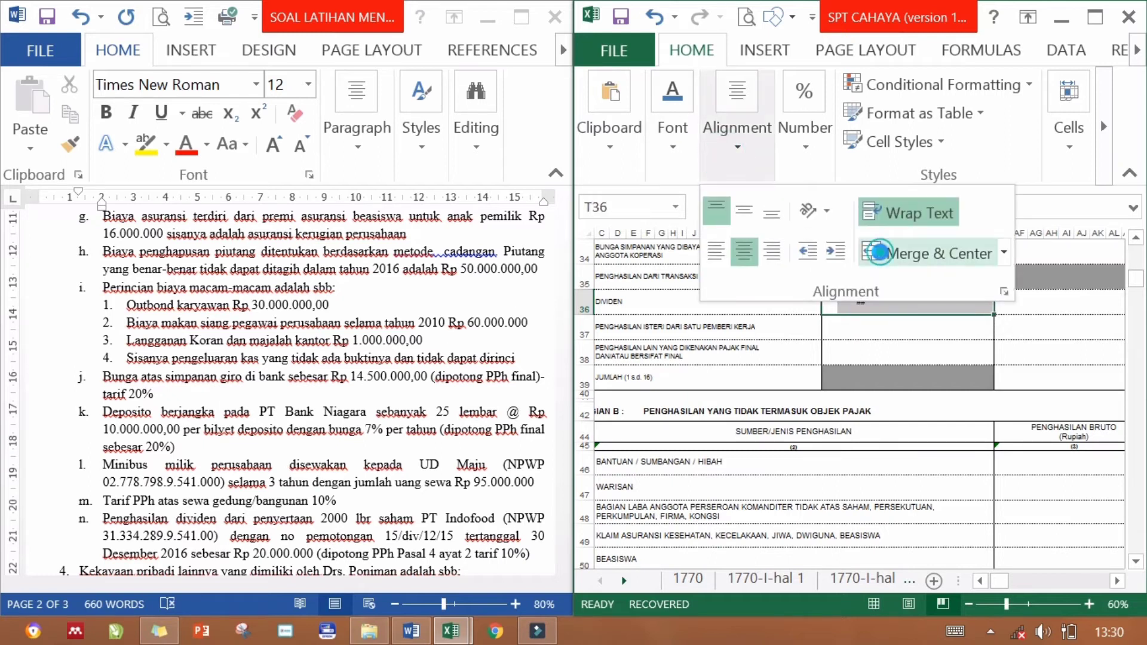
left_click(883, 261)
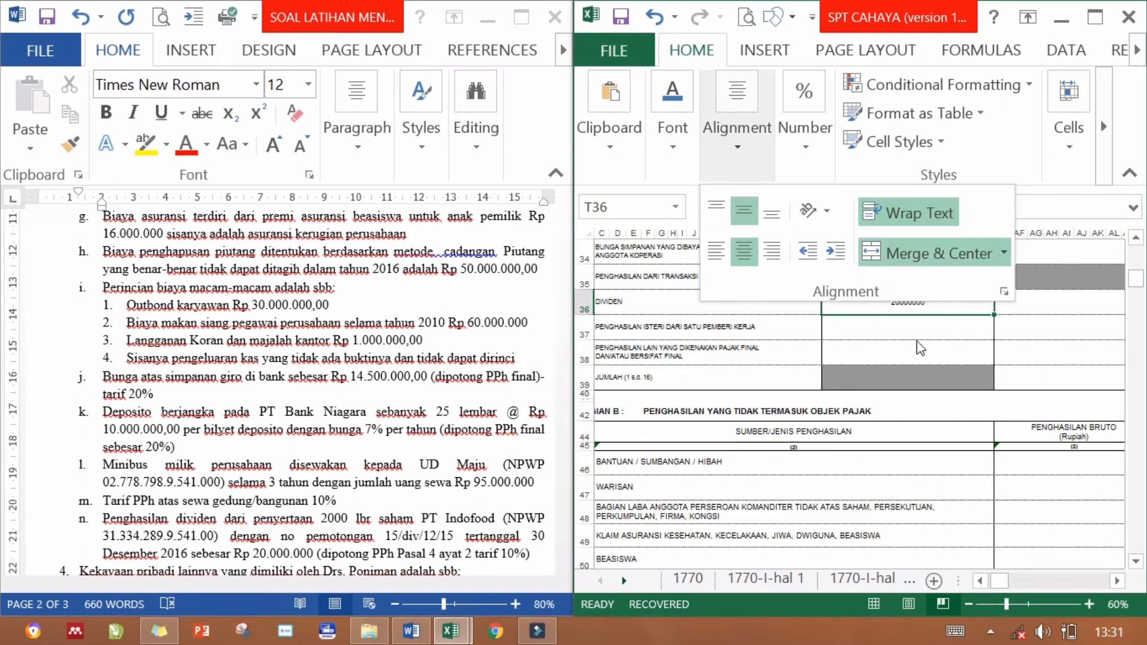
left_click(805, 136)
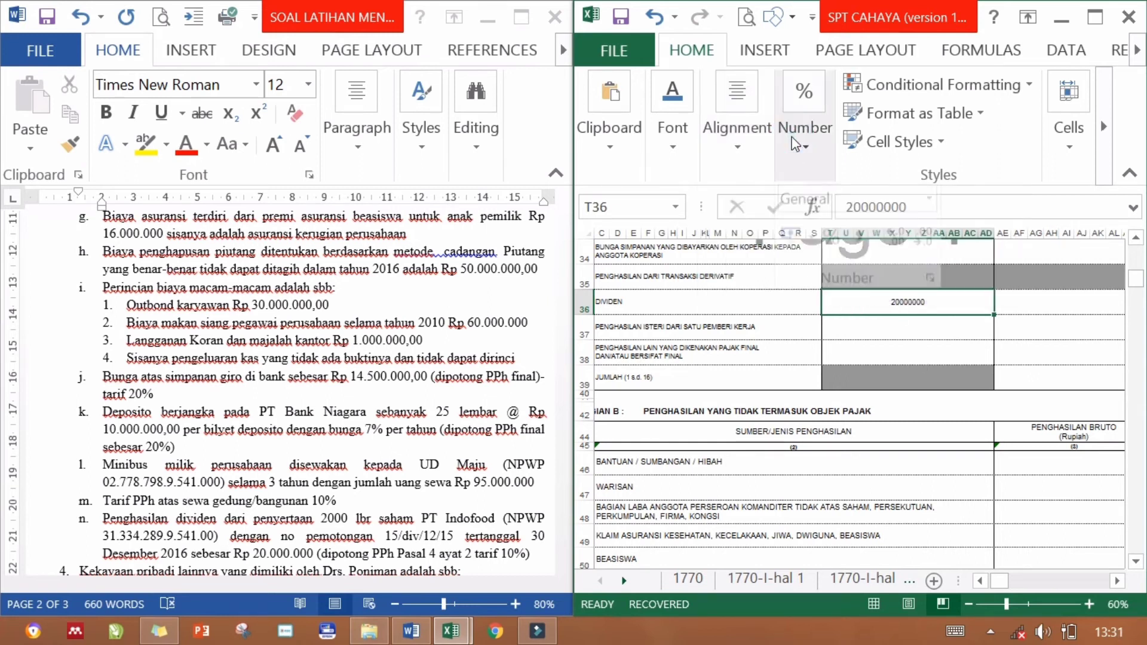
left_click(860, 249)
Merge the Dividen row's PPh terutang cells and calculate the tax there as 10% of the row's gross income.
left_click(1037, 303)
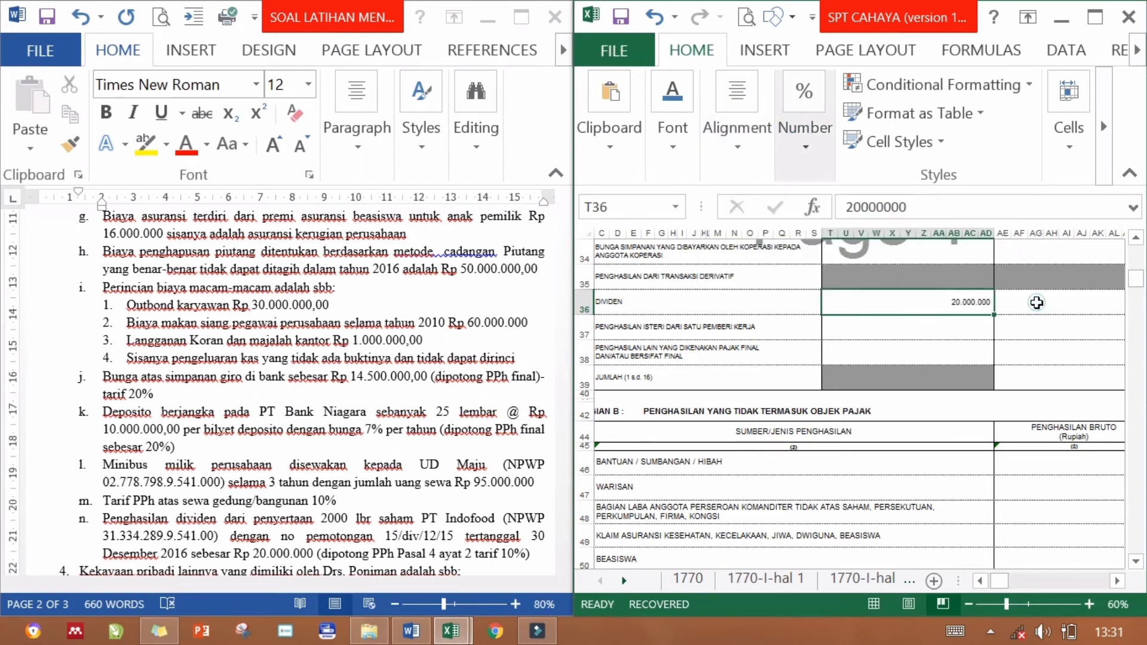
left_click(1037, 302)
left_click_drag(1004, 301, 1085, 302)
left_click(739, 145)
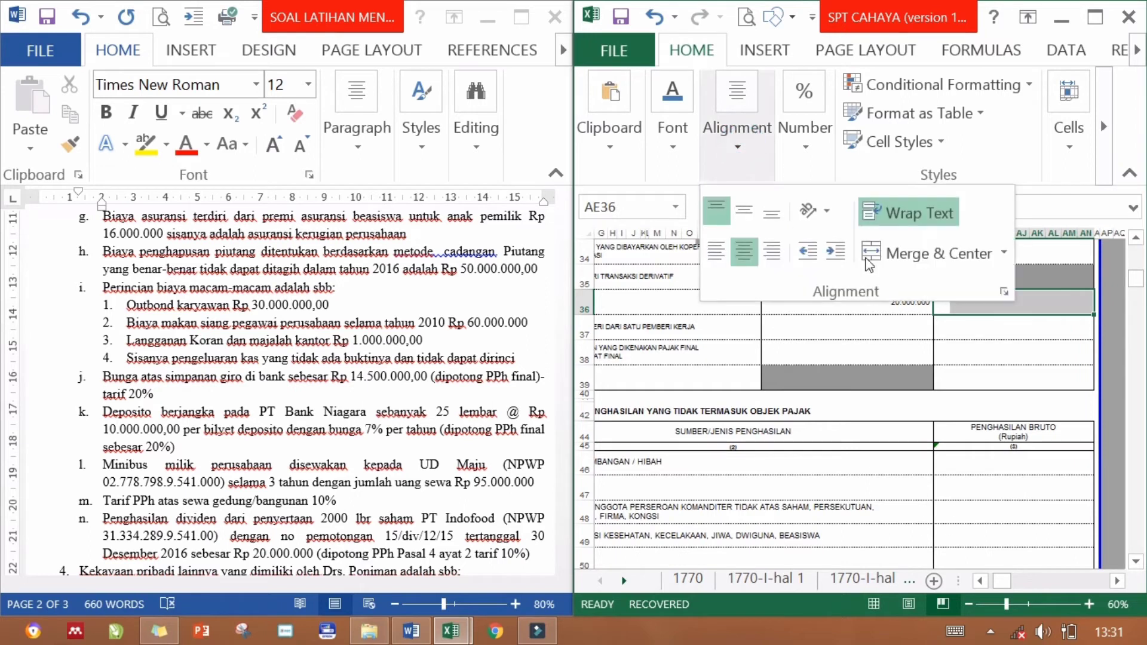
left_click(877, 252)
left_click(1054, 302)
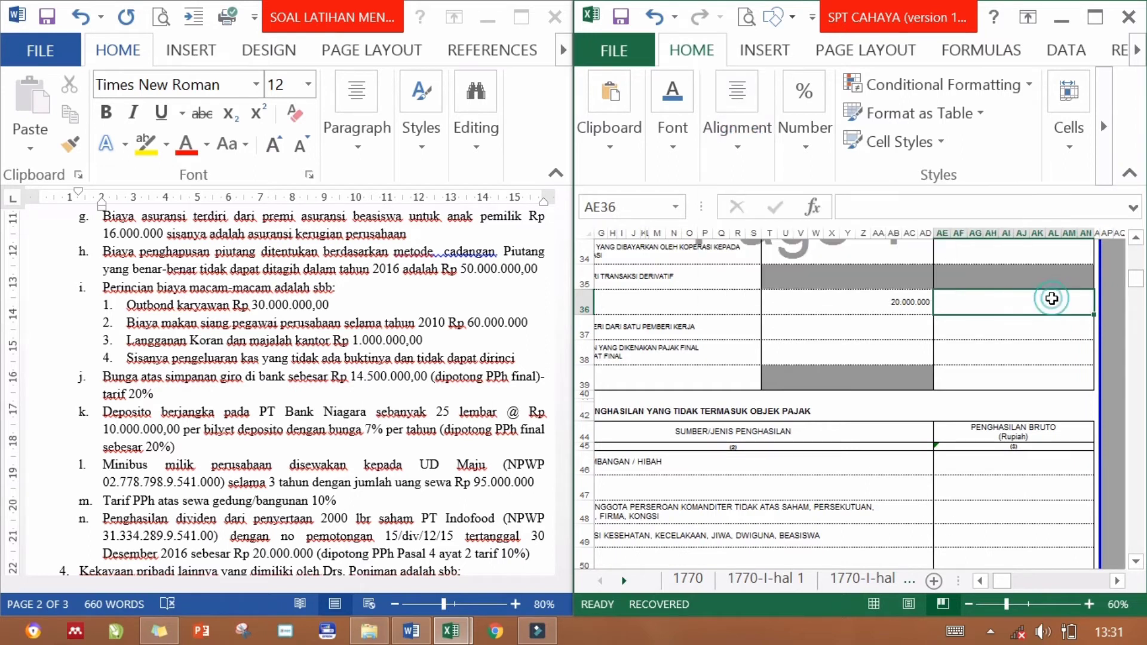
type("=")
key("Left")
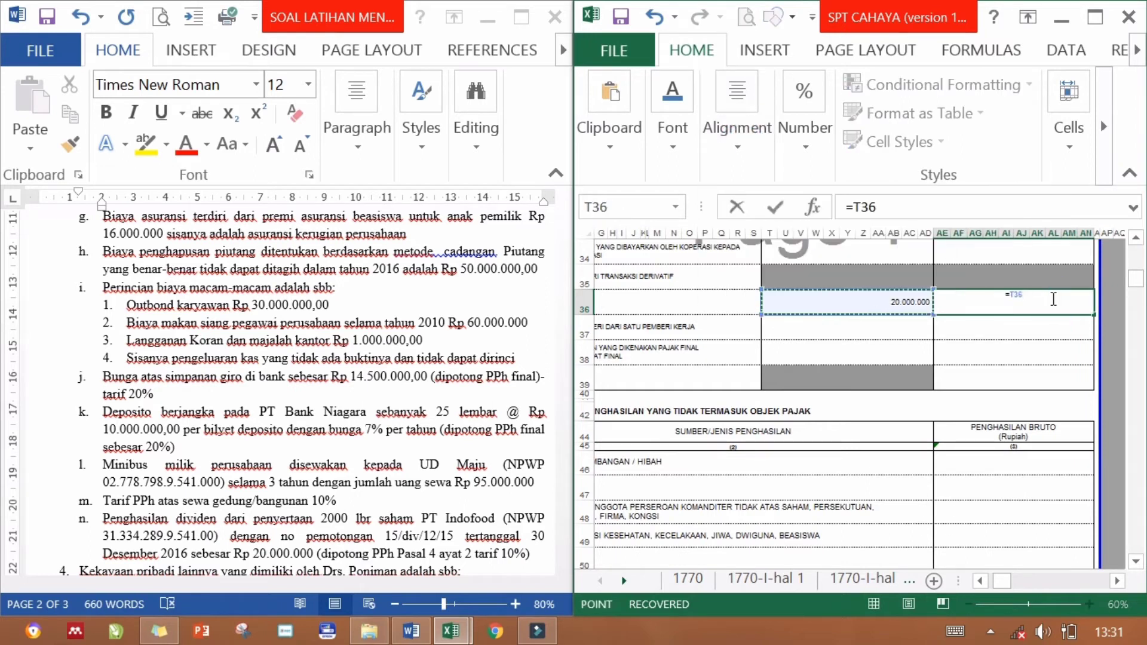
type("*10%")
key("Return")
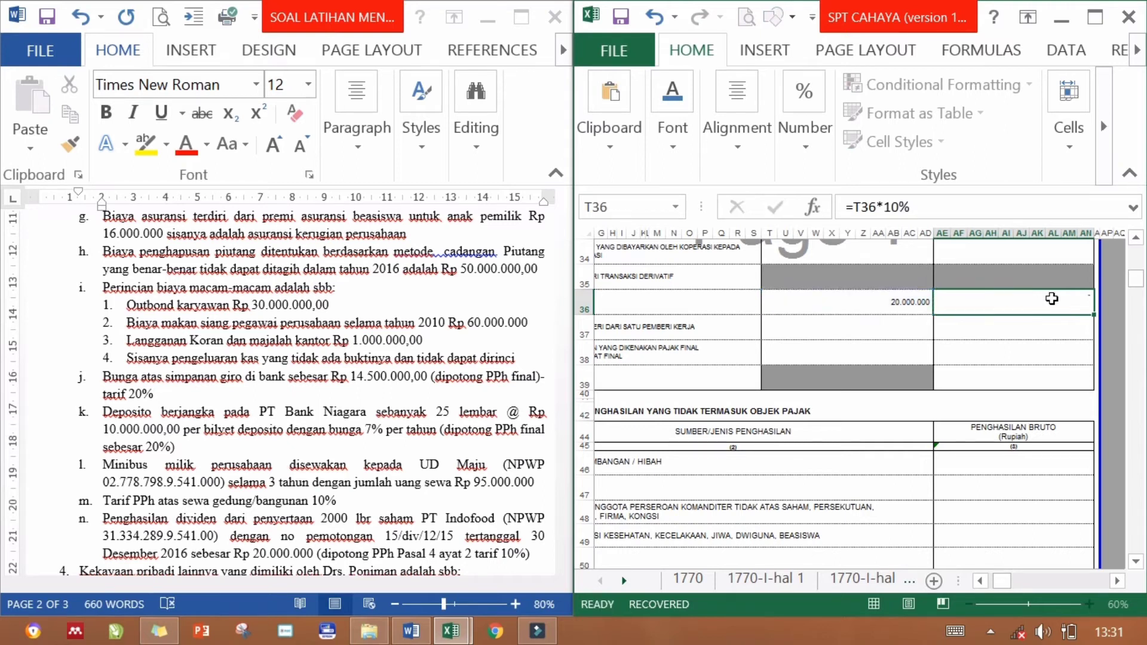
Total PPh terutang in the Jumlah row by adding the Dividen, deposit interest and Sewa atas Tanah dan/atau Bangunan amounts.
left_click(1006, 375)
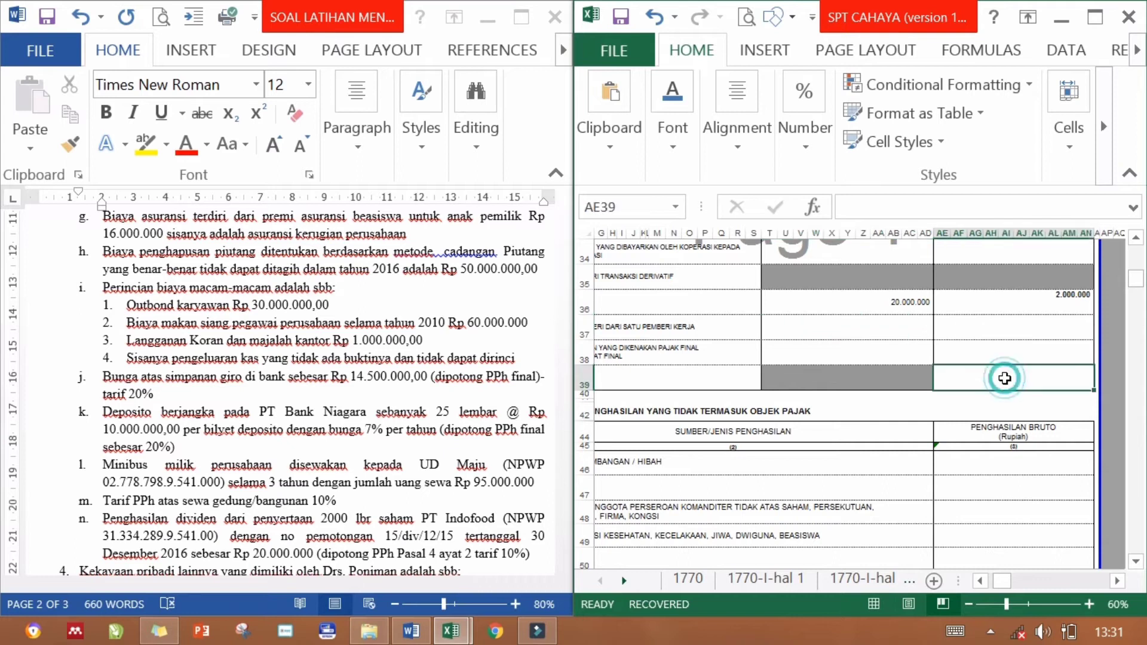
type("=")
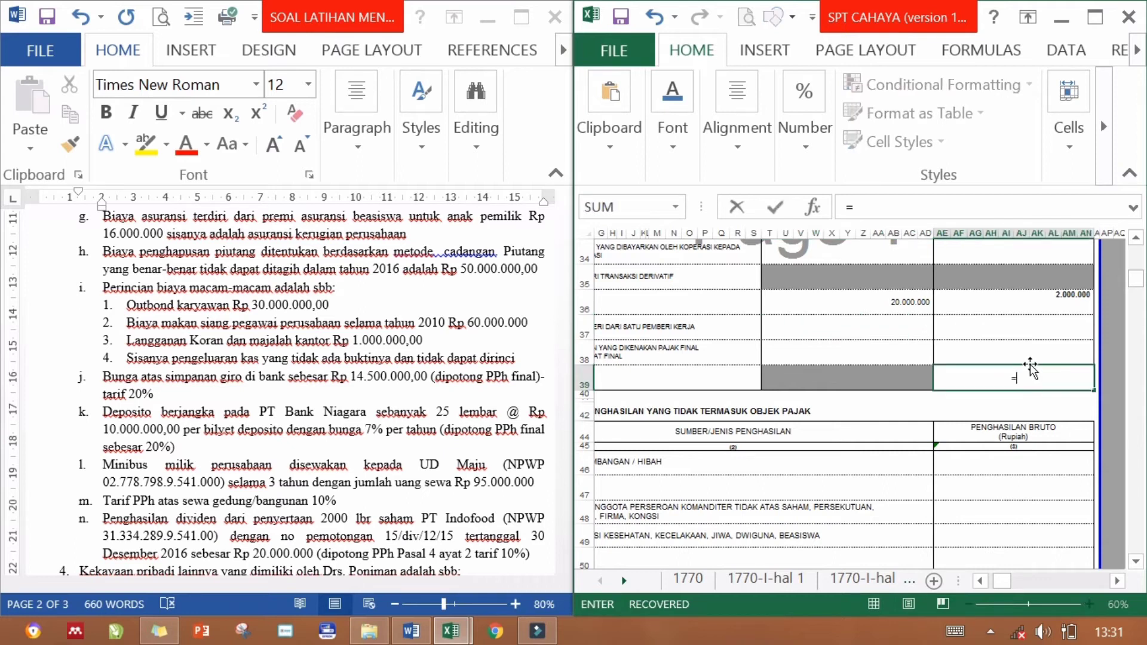
left_click(1012, 302)
type("+")
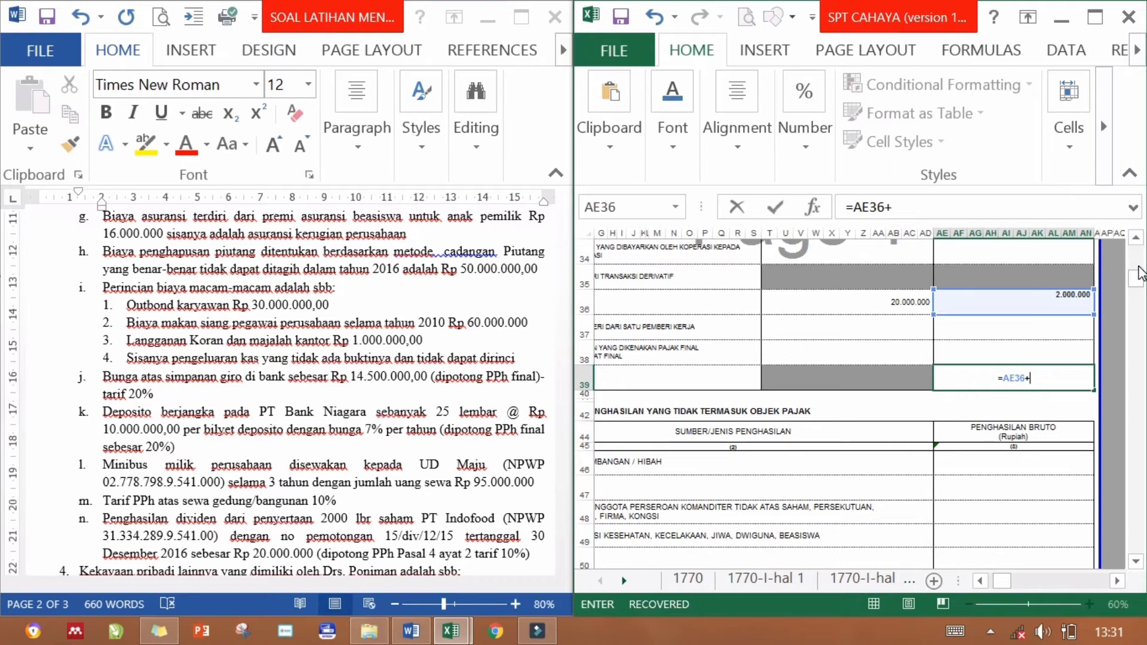
left_click(1137, 261)
left_click(1056, 307)
type("+")
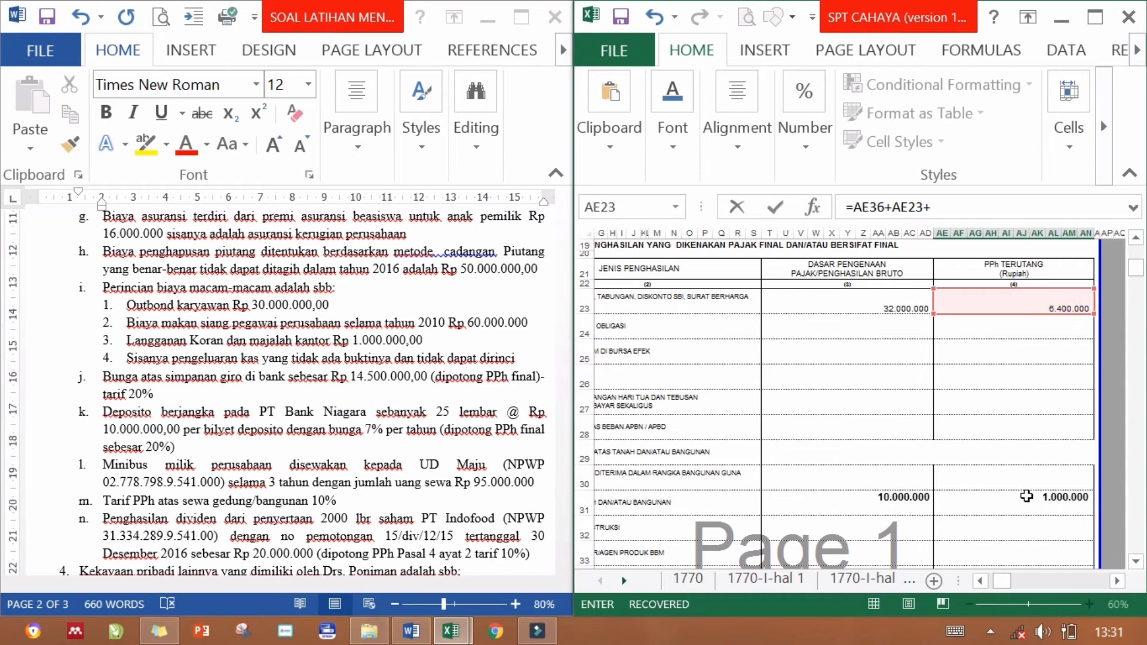
left_click(1028, 501)
key("Return")
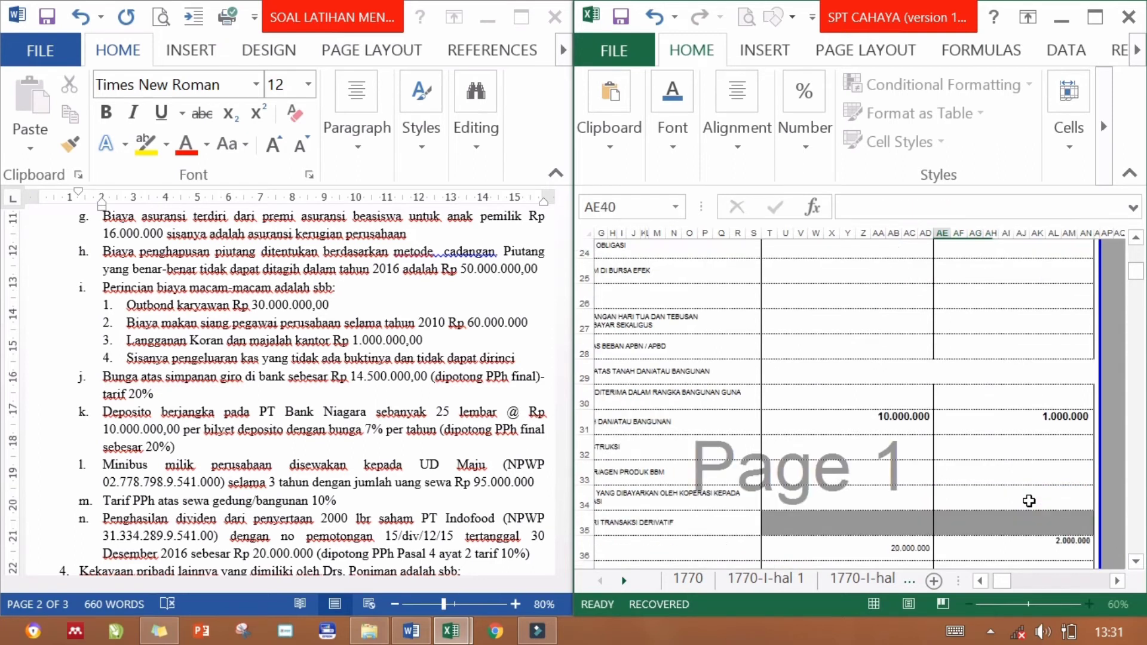
key("Up")
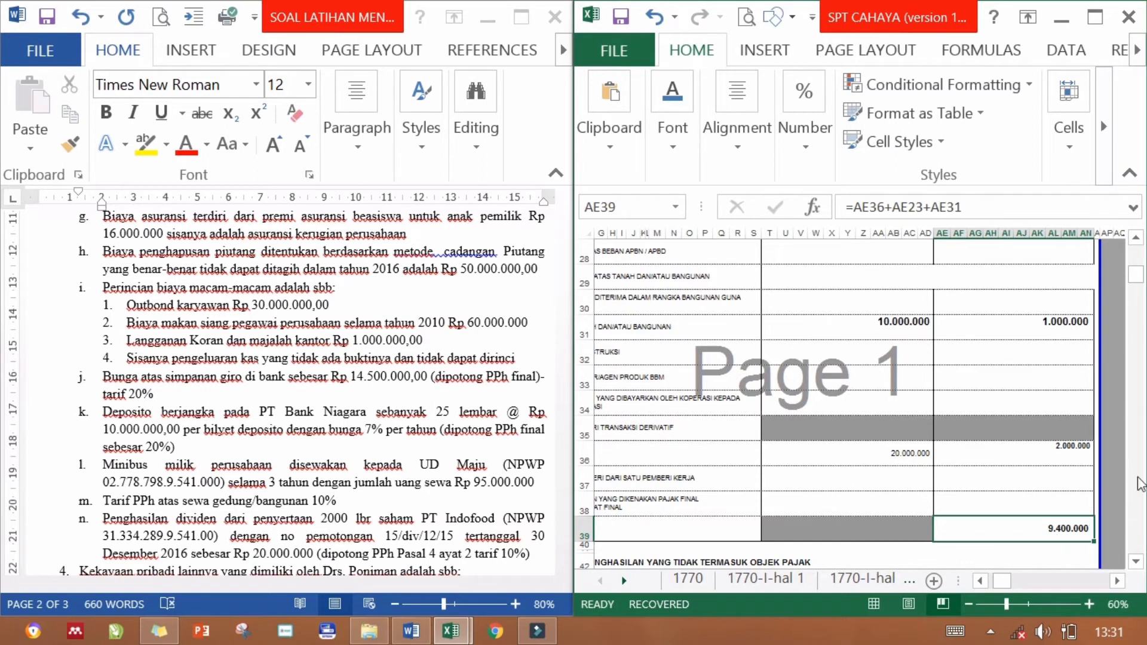
Examine the non-taxable income categories in Bagian B of 1770-III, from Bantuan/Sumbangan/Hibah to Beasiswa, and maximize the workbook window.
left_click(981, 580)
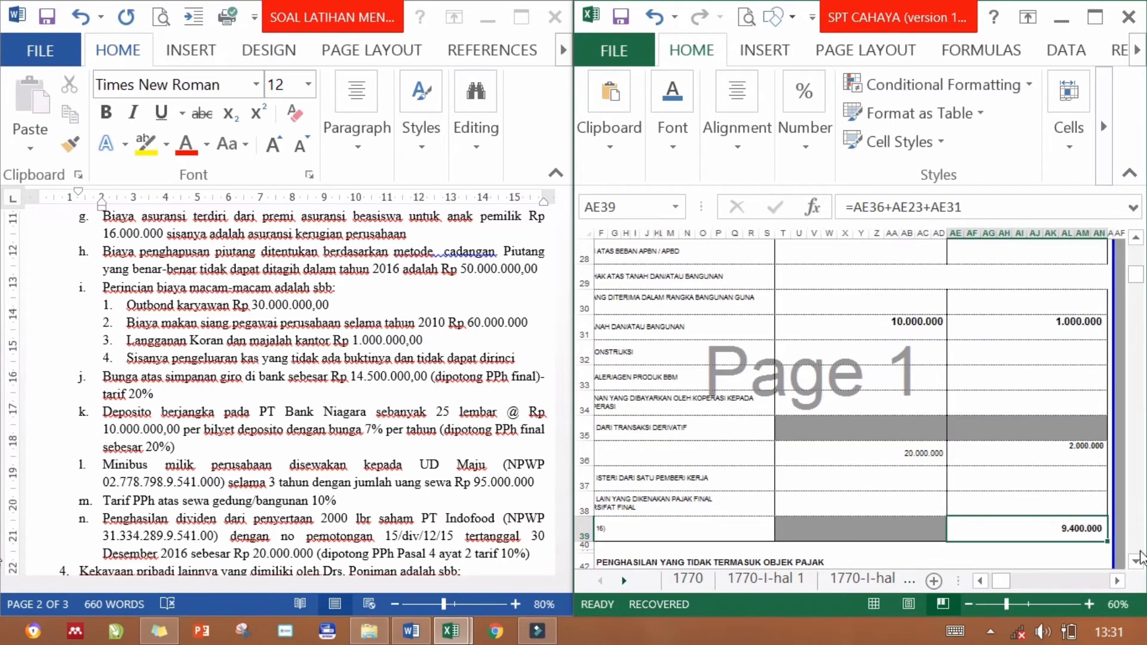
left_click(1137, 560)
left_click(1137, 559)
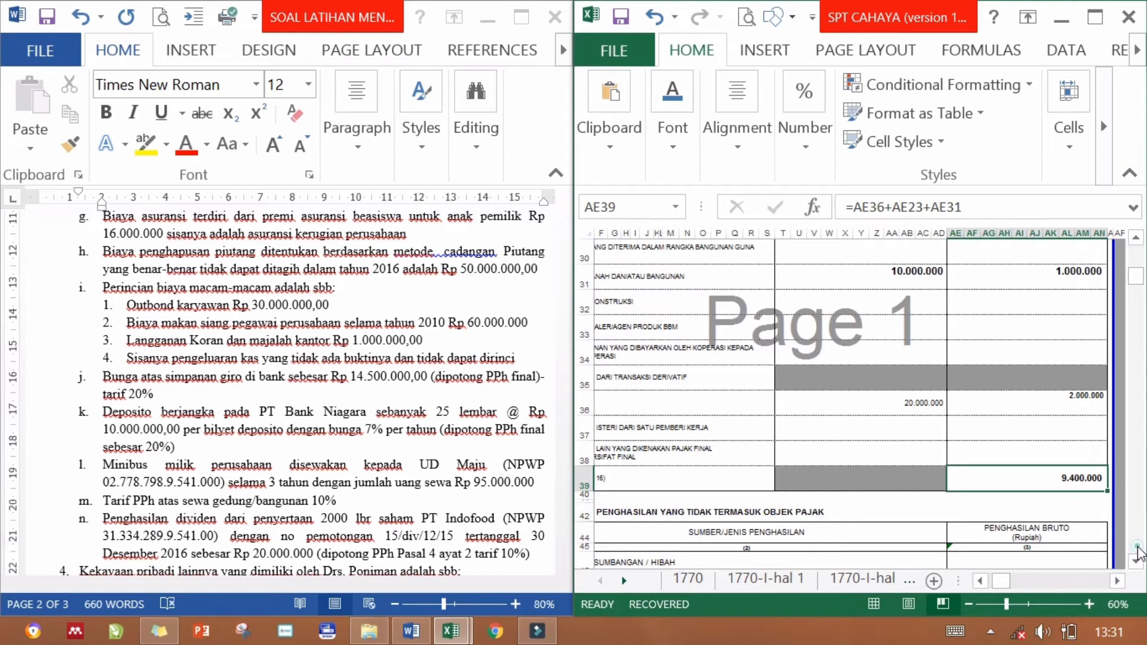
left_click(1136, 549)
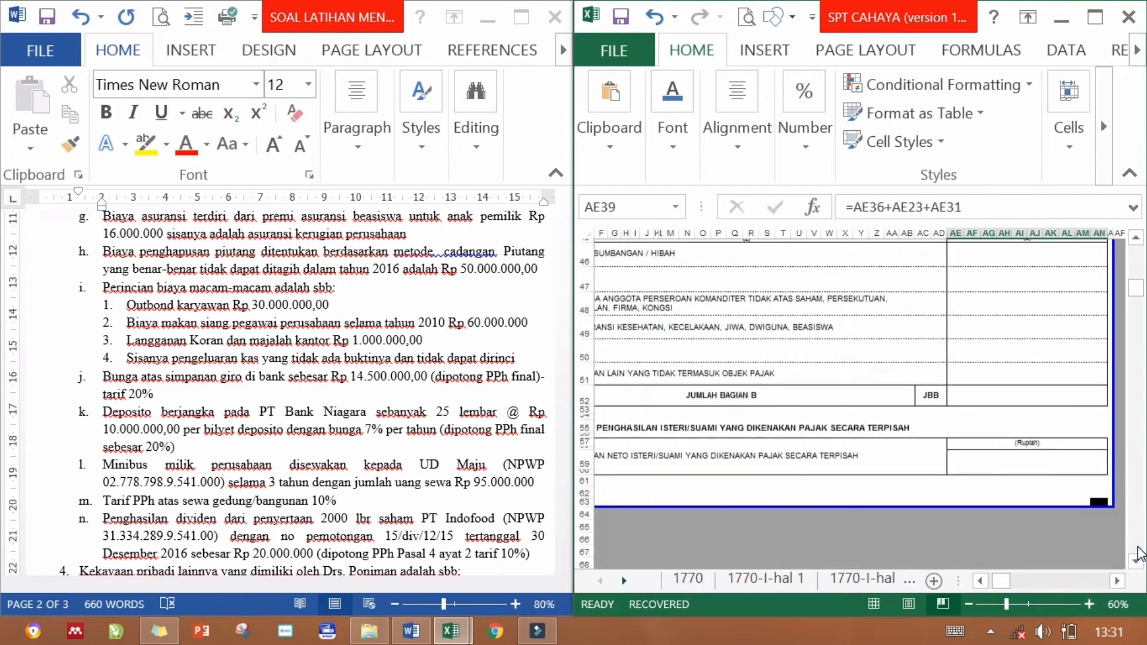
left_click(1135, 240)
left_click(1135, 240)
left_click(1135, 239)
left_click(1135, 239)
left_click(1135, 240)
left_click(1135, 239)
left_click(627, 379)
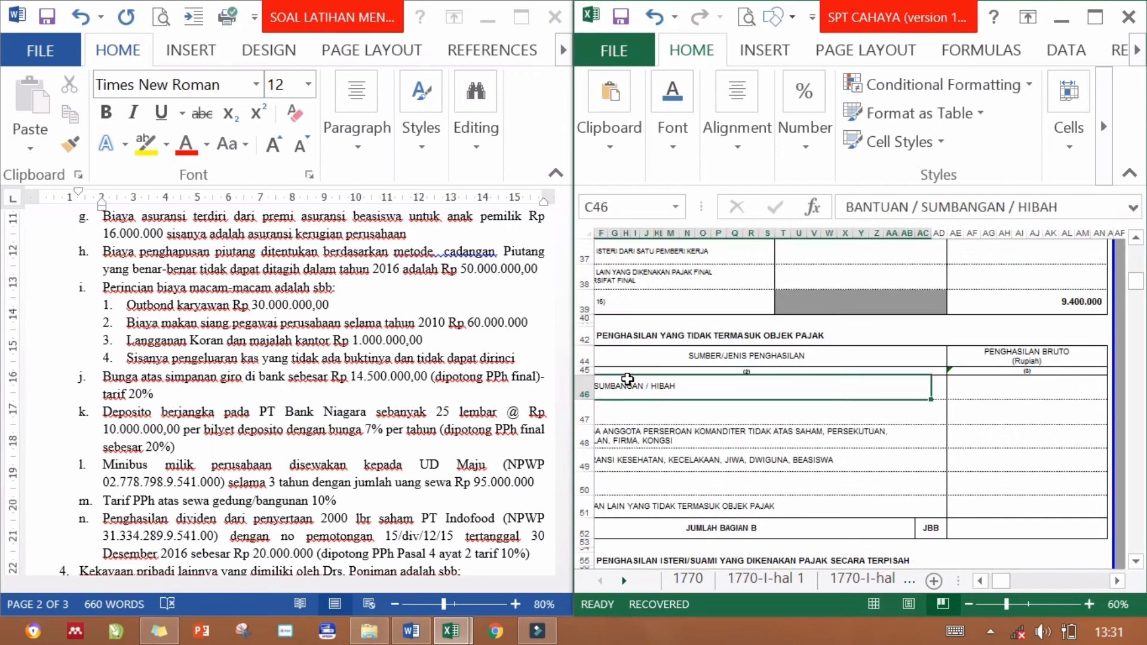
key("Left")
key("Right")
key("Down")
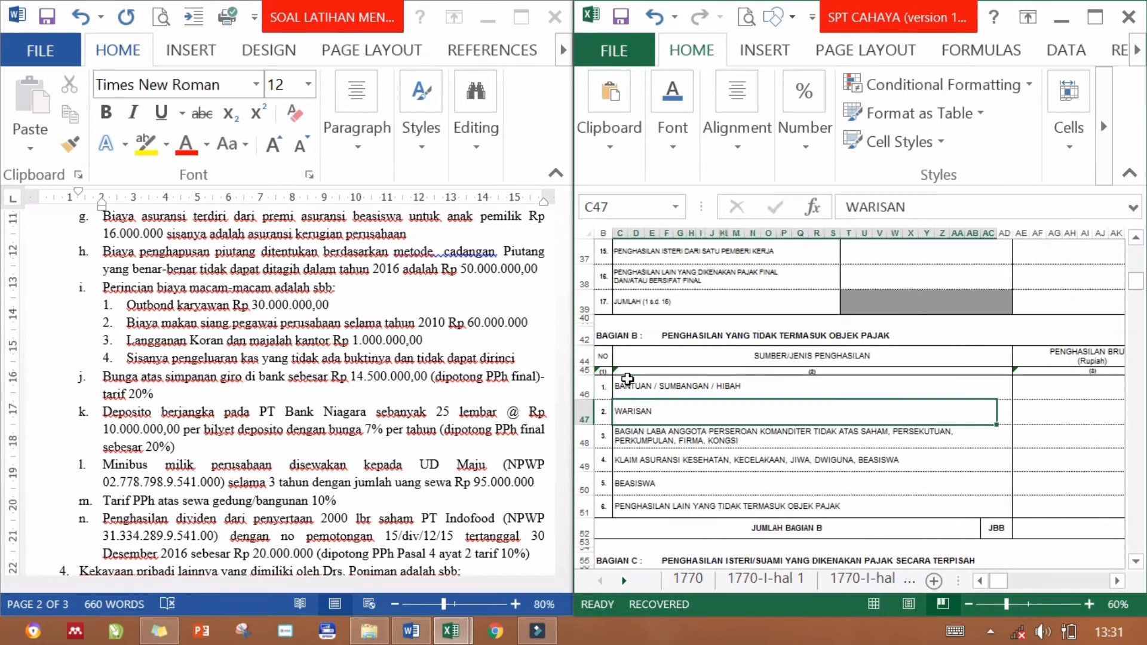
key("Down")
key("Down")
key("Down")
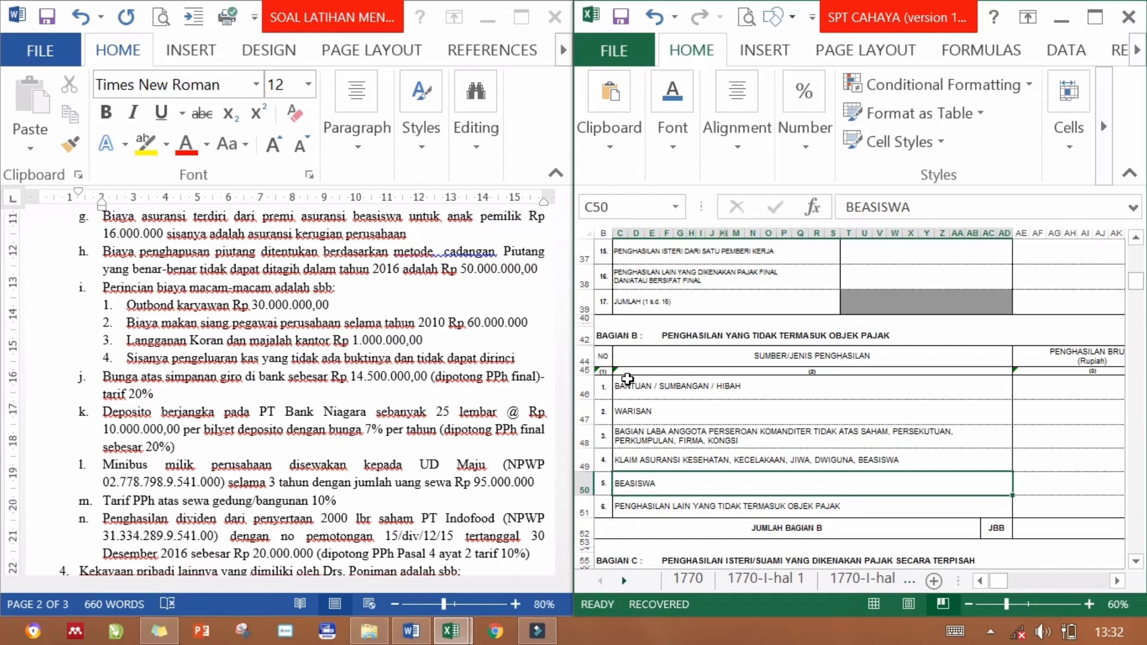
left_click(630, 385)
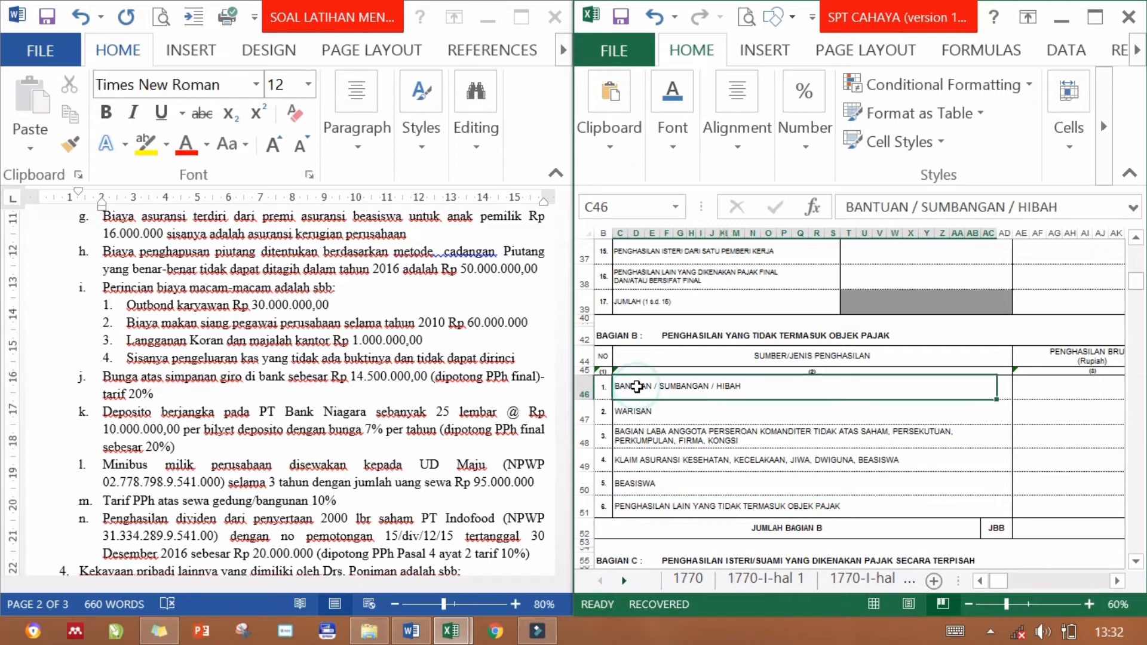
left_click(649, 411)
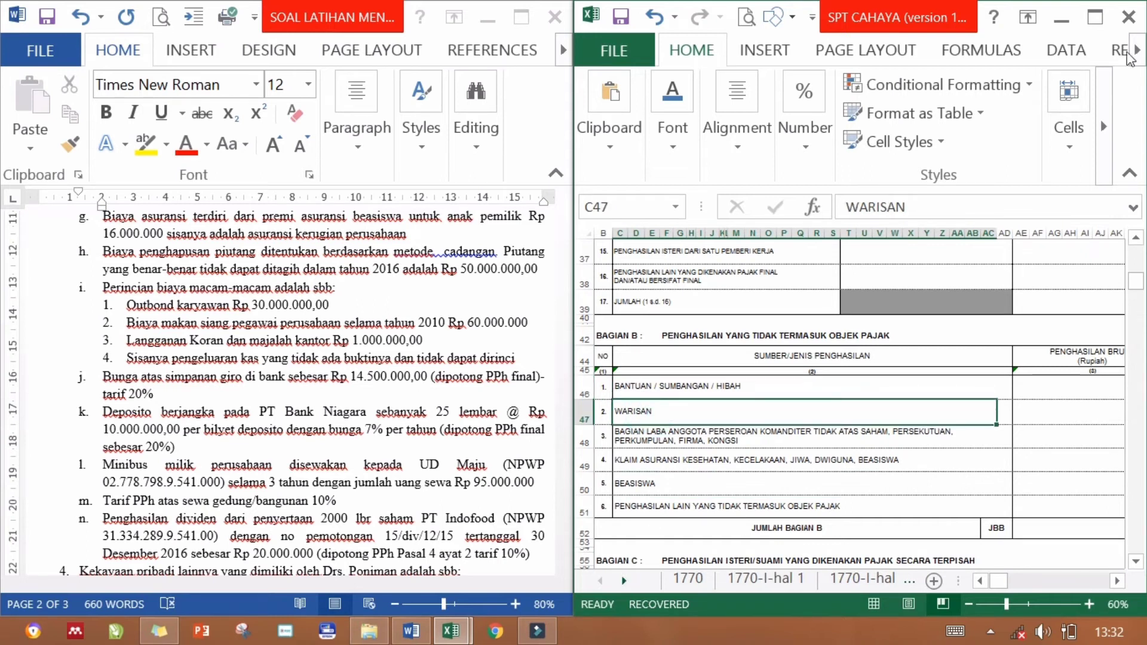
left_click(1093, 25)
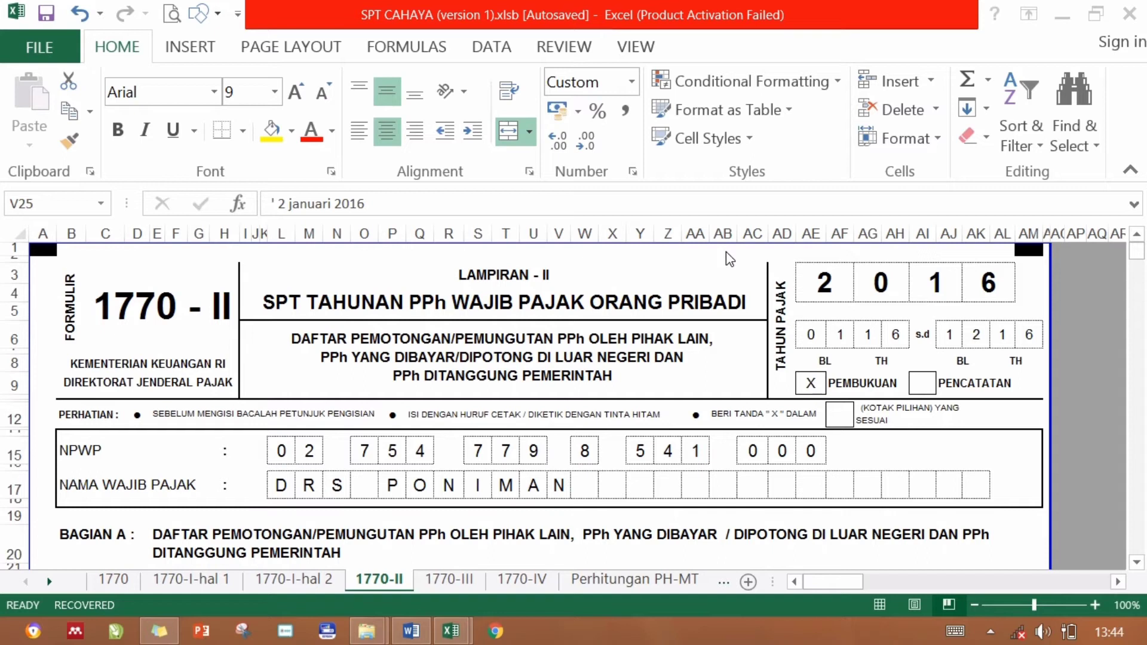
Review the 1770-II header's form title, tax year, period, NPWP and taxpayer name, plus the list of withheld taxes in Bagian A.
left_click(155, 319)
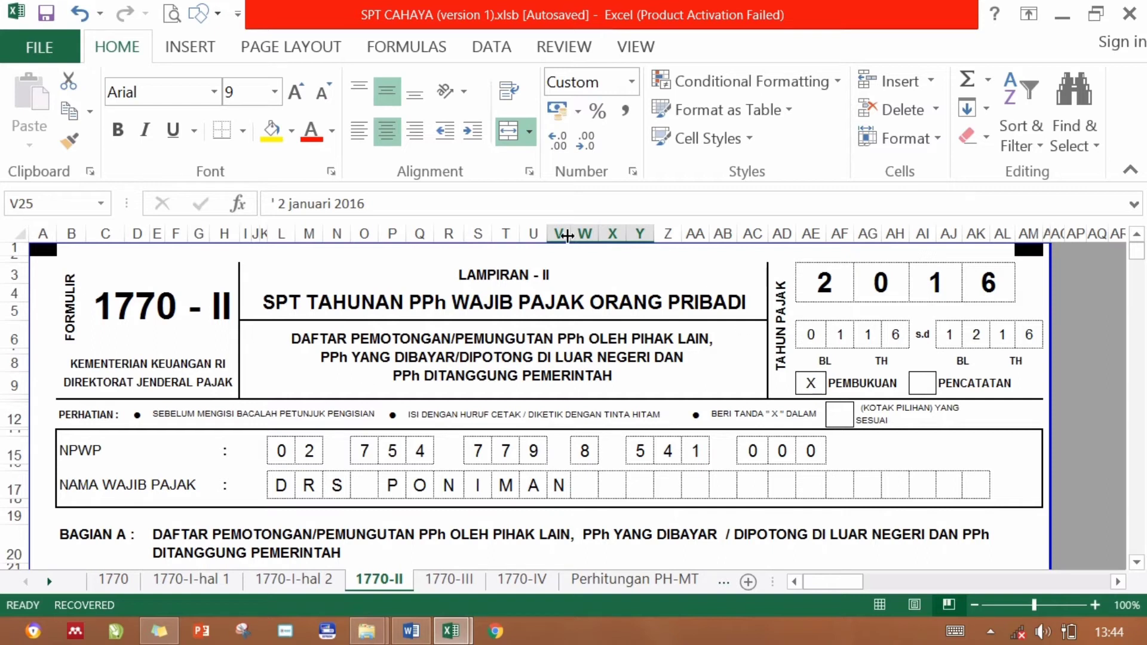
left_click(565, 385)
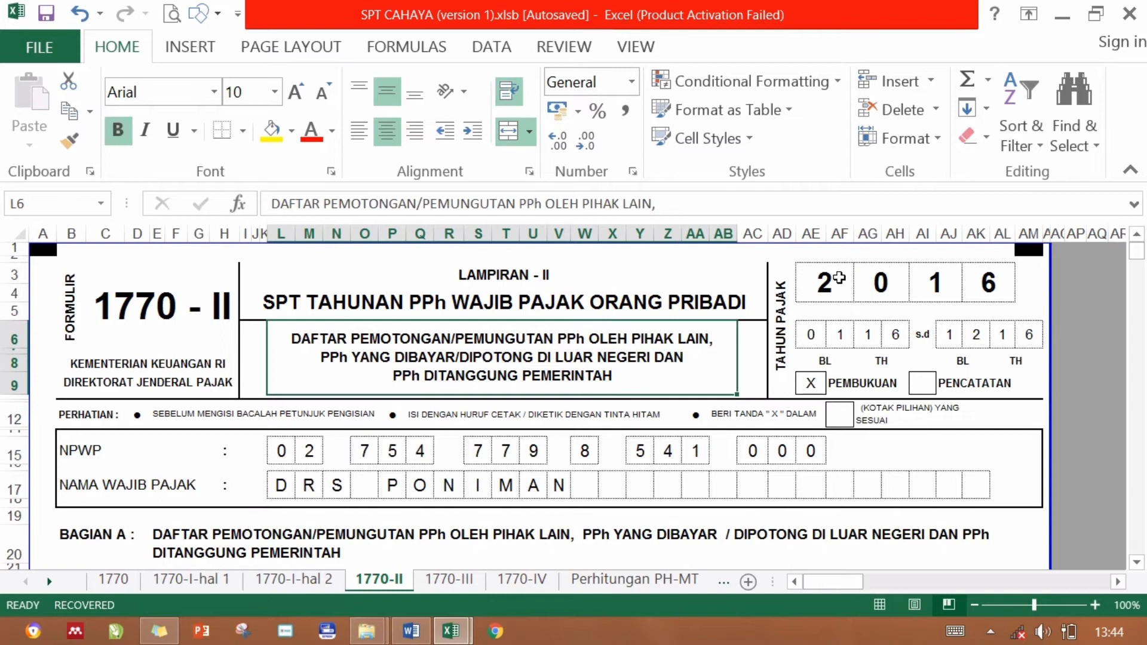
left_click(816, 300)
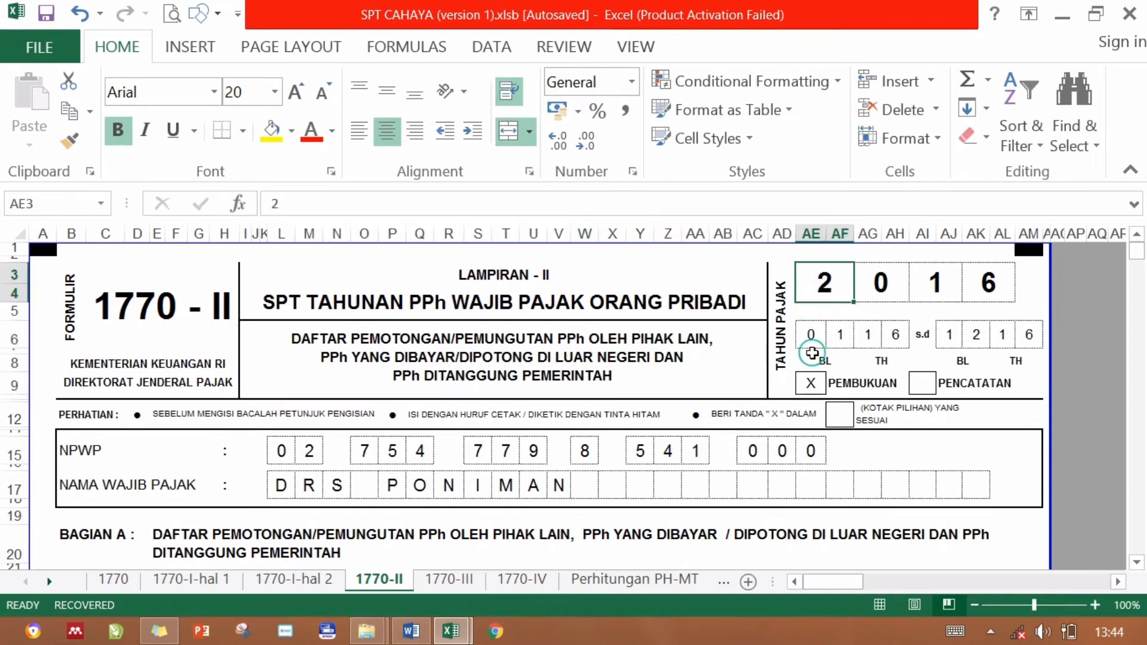
left_click(812, 336)
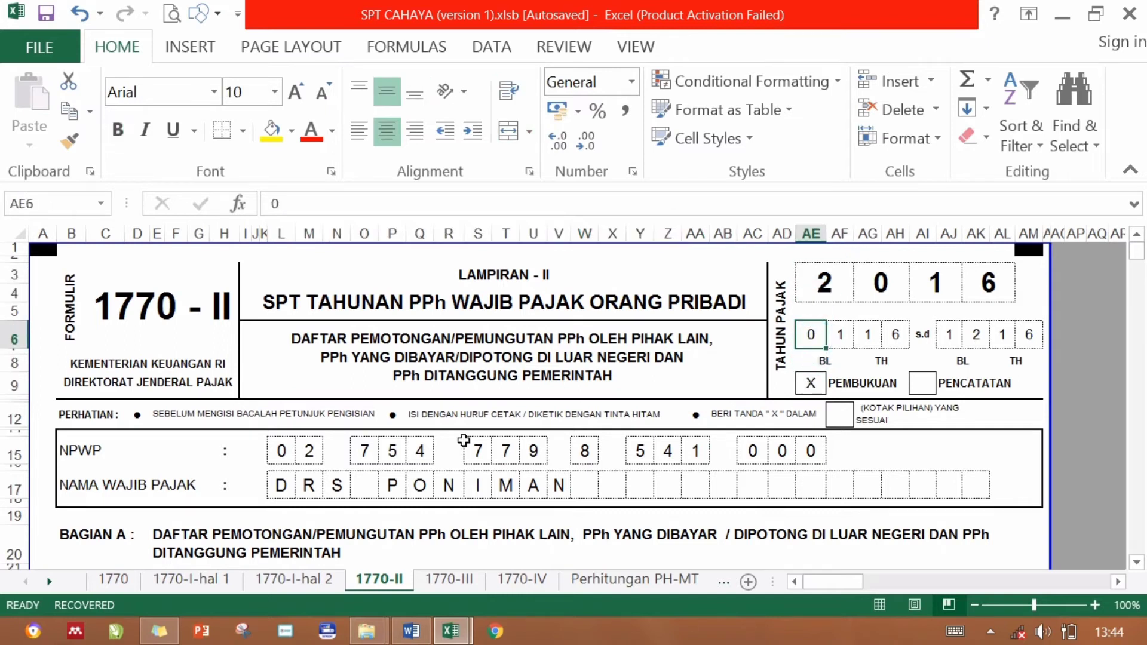
left_click(279, 461)
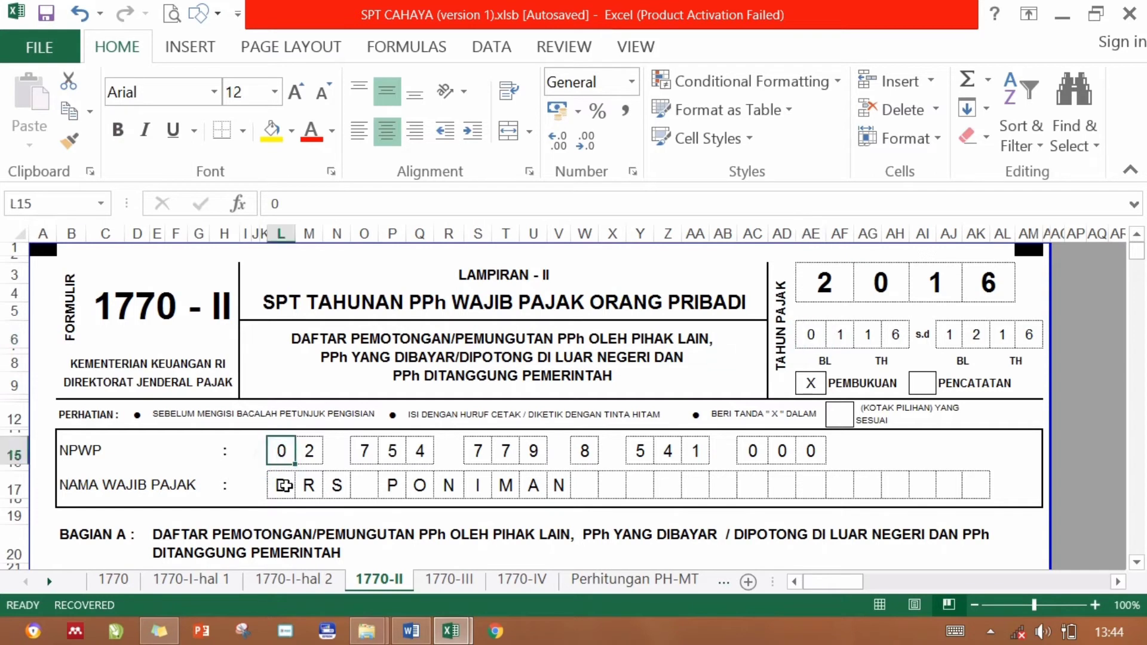
left_click(282, 485)
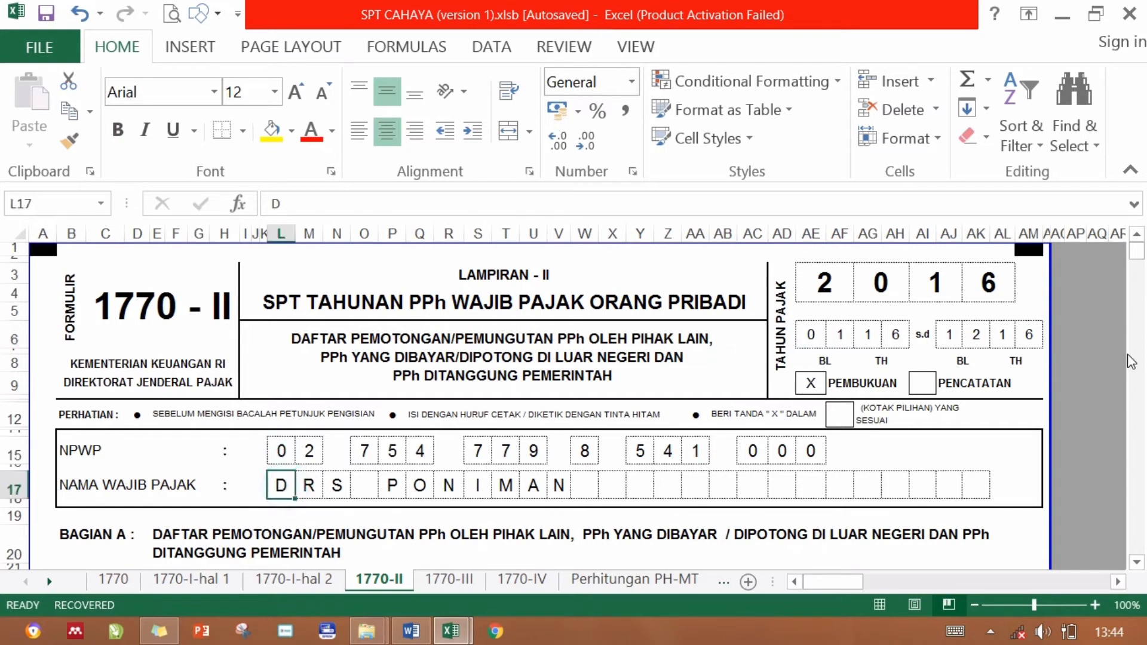
scroll(1138, 365, "down", 3)
scroll(1141, 368, "down", 3)
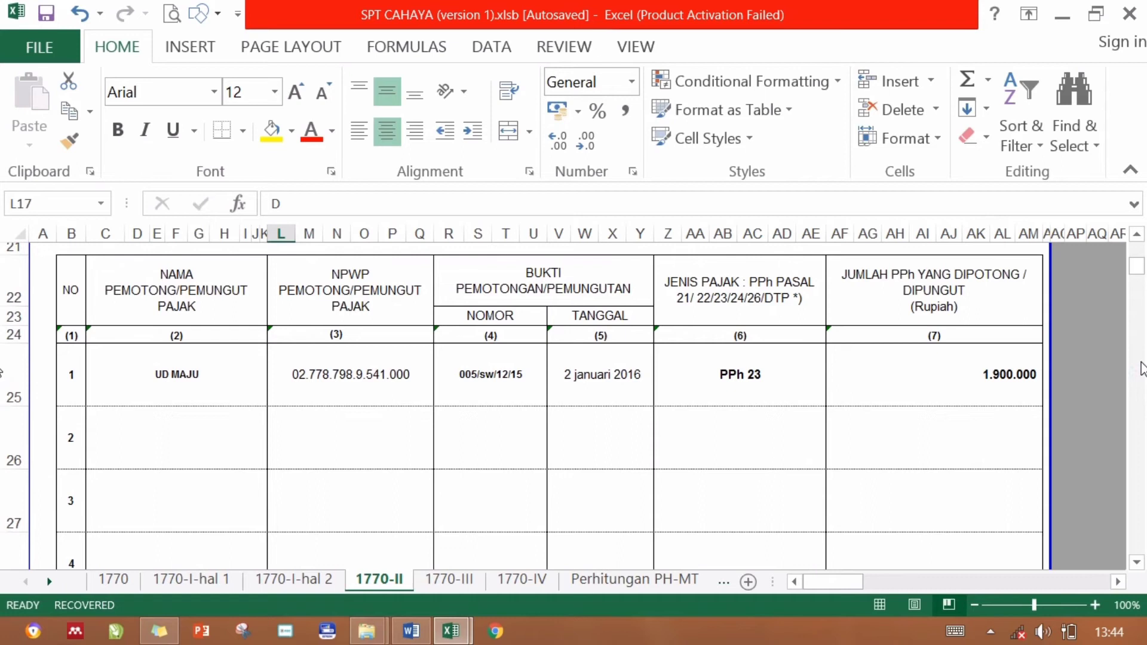
Arrange the SPT workbook side by side with the Word exercise document.
key("super+Right")
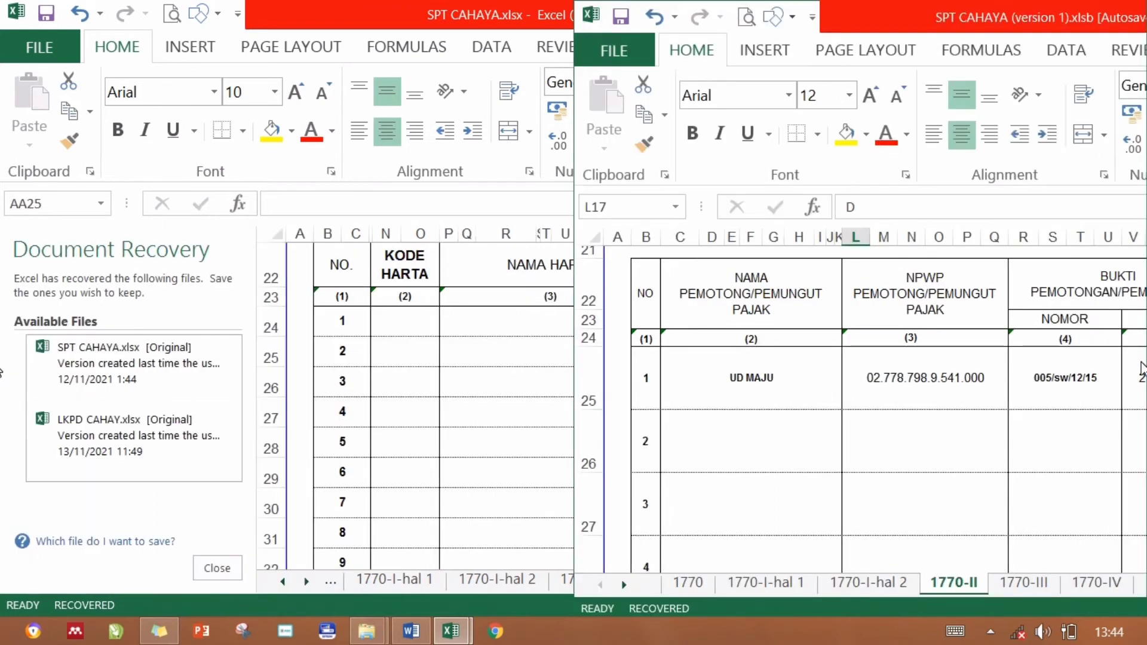
left_click(411, 630)
left_click(421, 357)
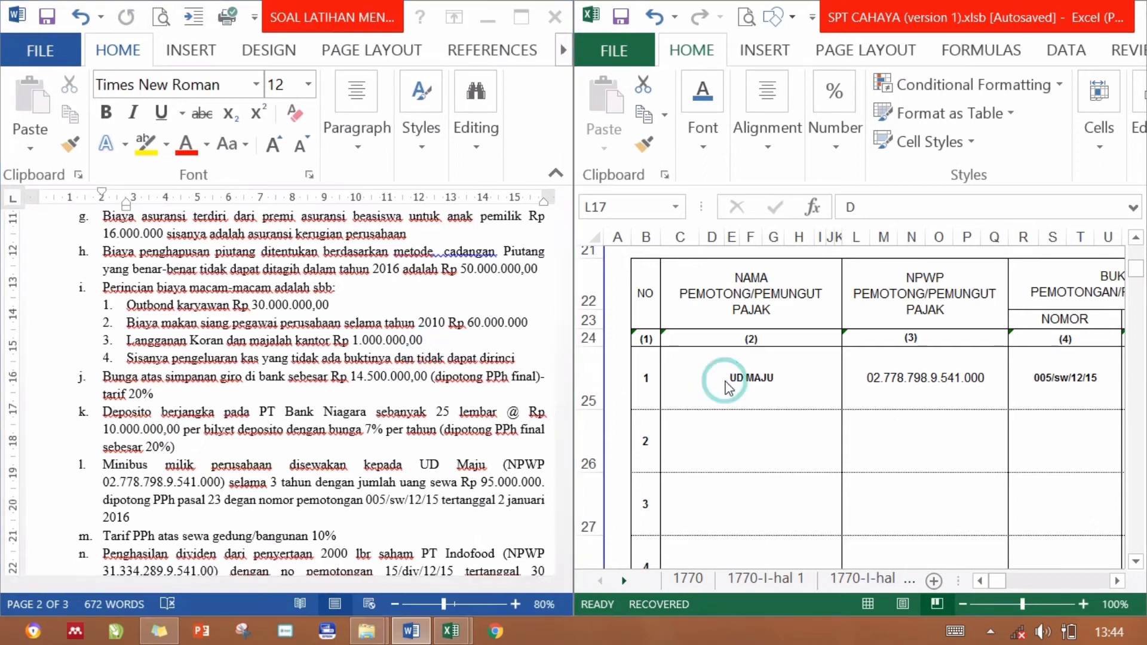
Check the withholder's name and NPWP in row 1 of 1770-II against item l of the exercise.
left_click(788, 381)
left_click(788, 381)
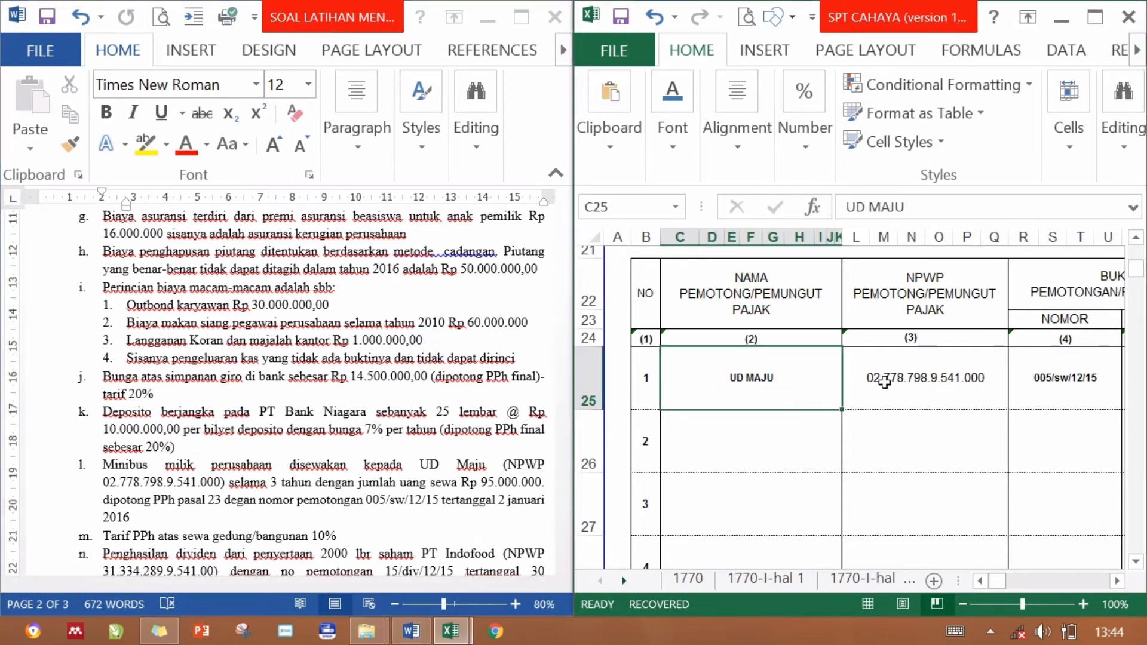
left_click(884, 385)
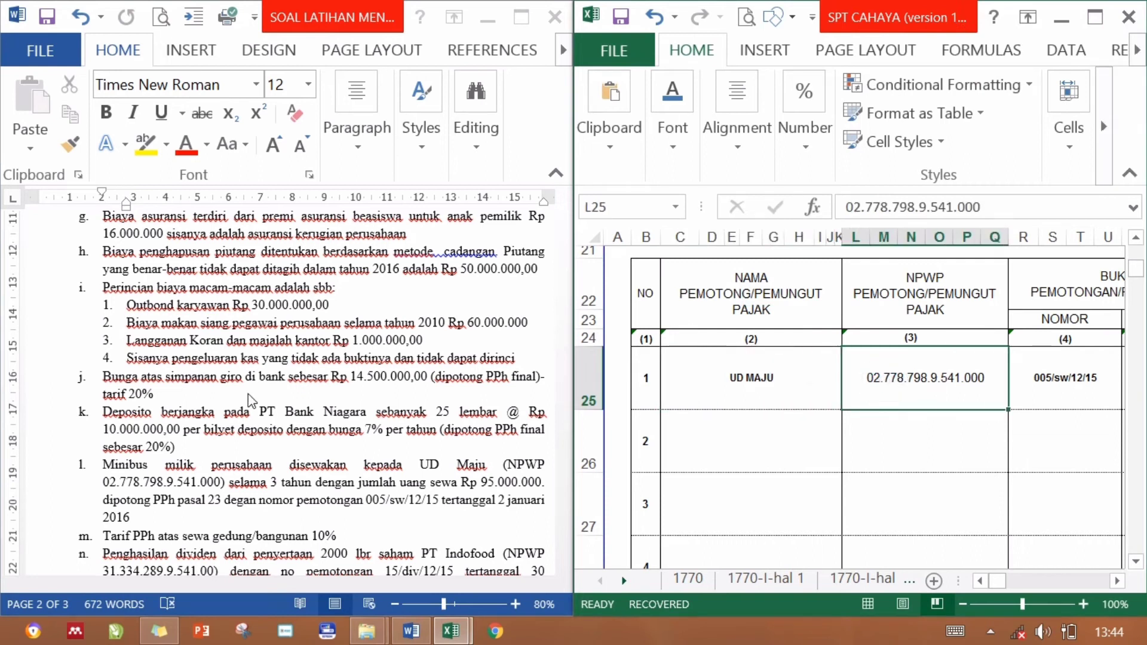
Compare item l on the minibus rental with the first row of the tax withholding table, column by column.
left_click(212, 411)
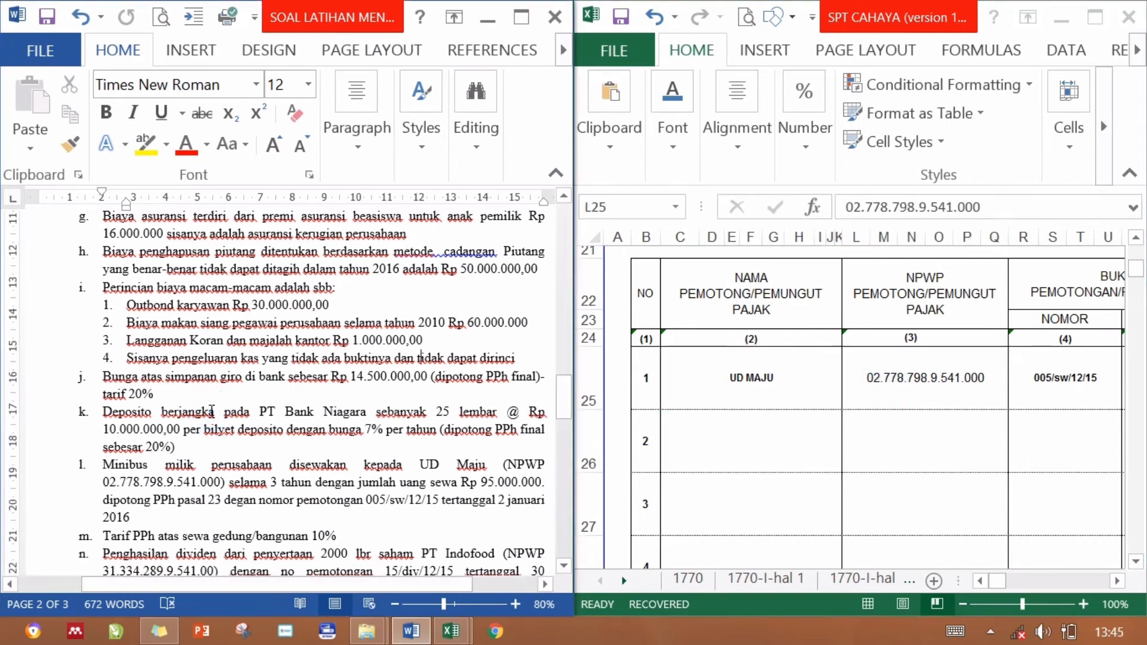
left_click(145, 512)
left_click_drag(108, 465, 135, 518)
left_click(311, 478)
left_click(458, 465)
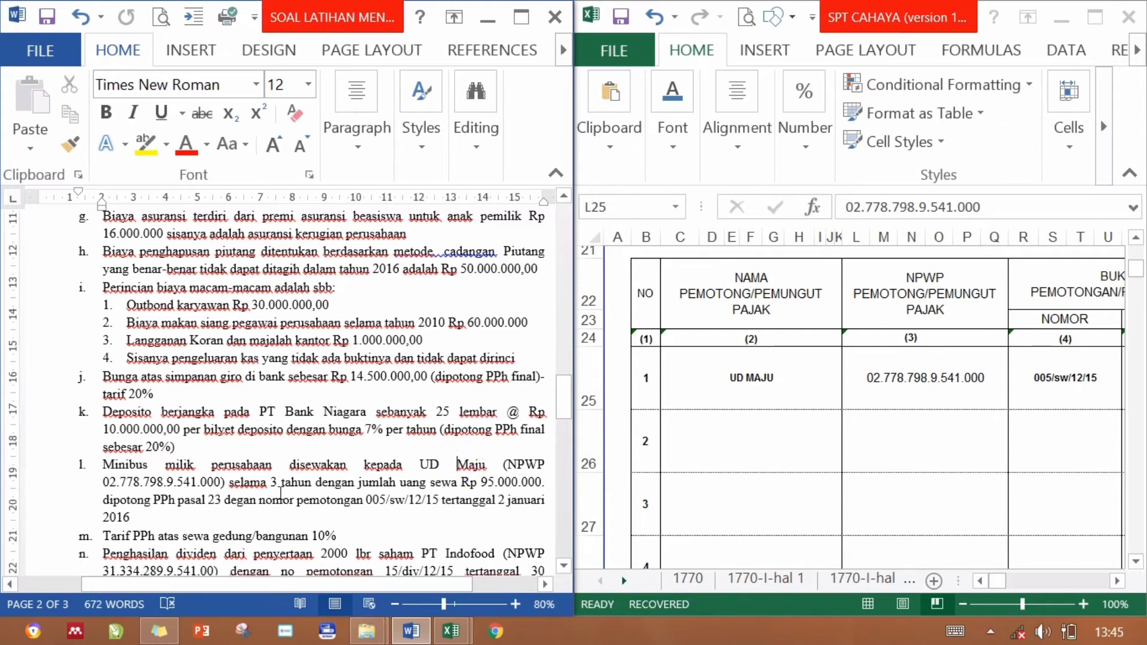
left_click(800, 391)
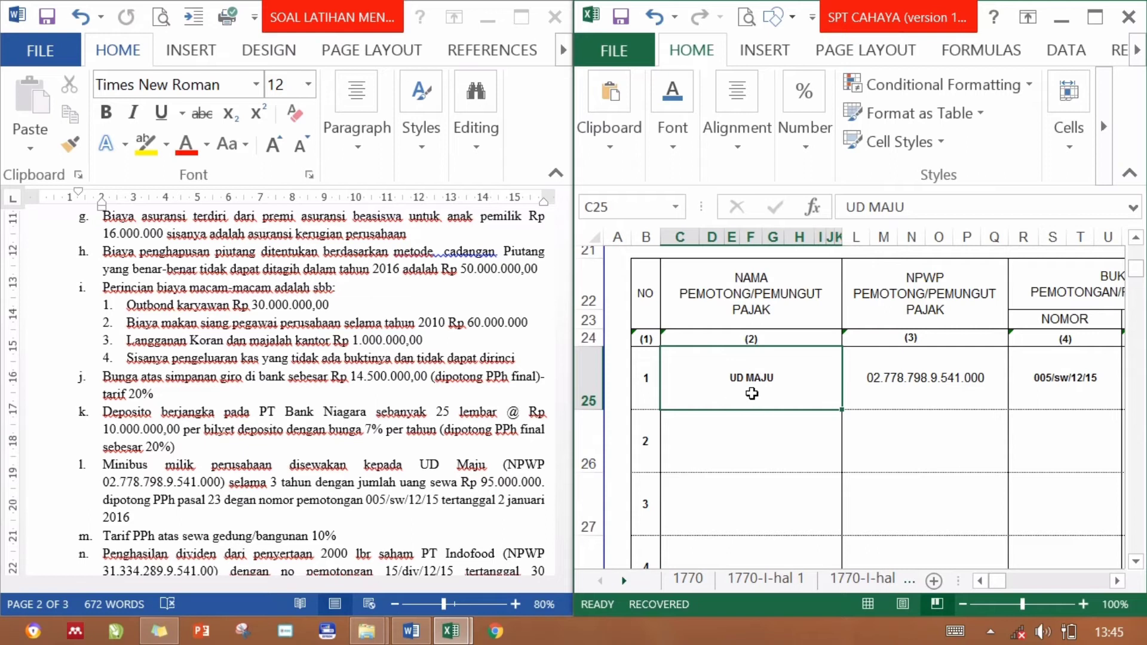
left_click(866, 402)
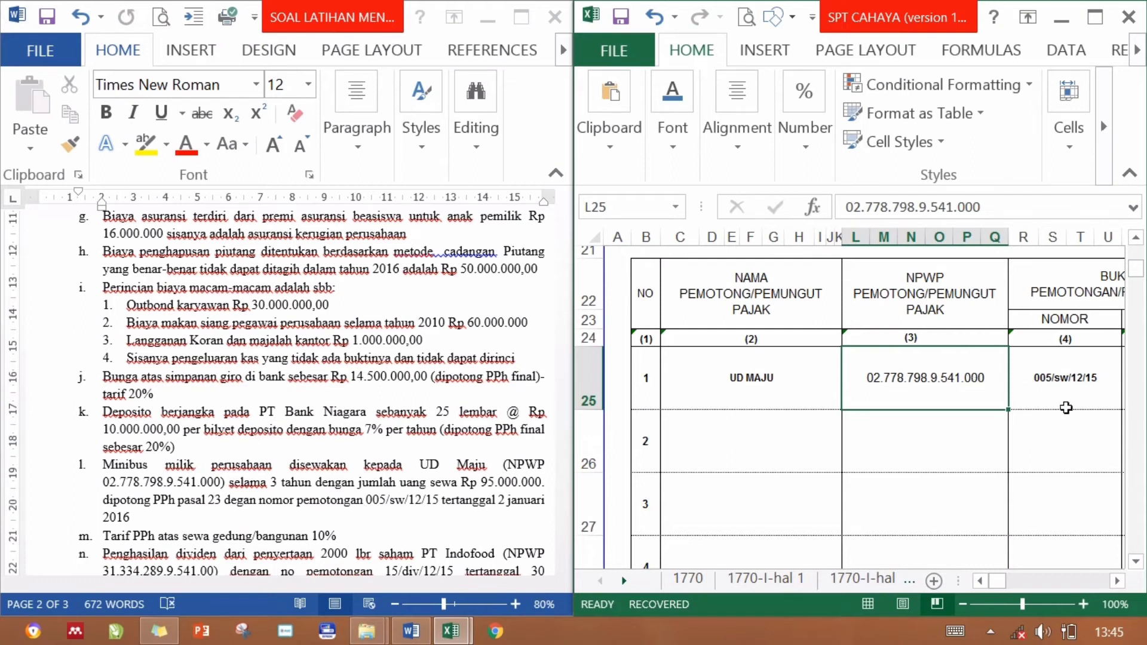
left_click(1055, 380)
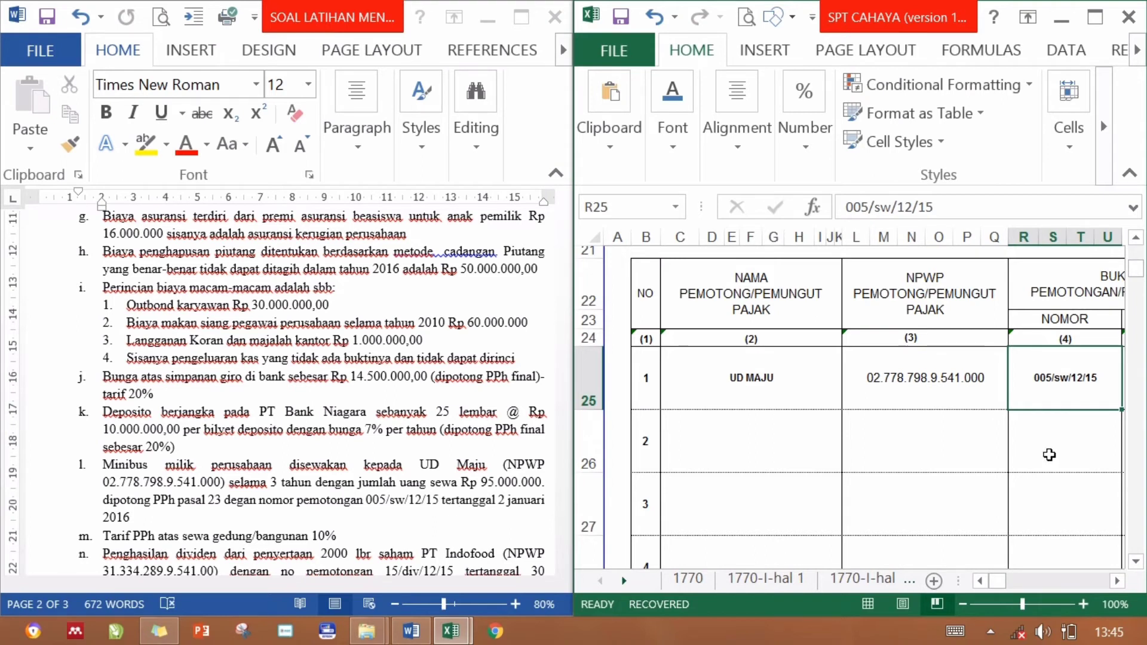
key("Right")
key("Right")
key("Right")
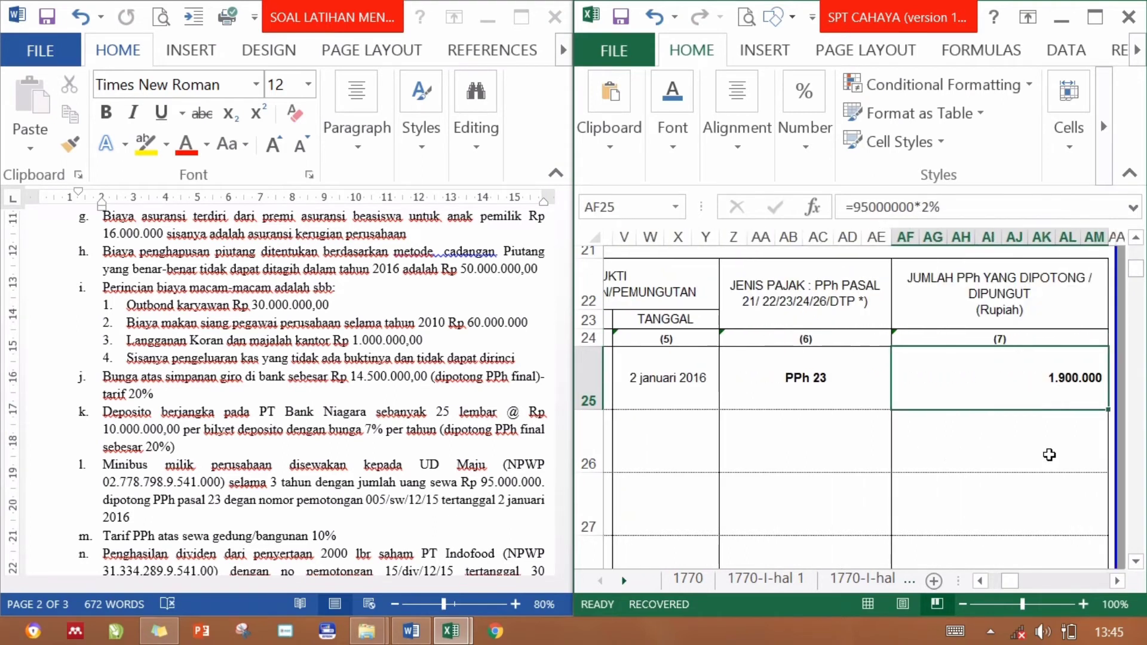
key("Left")
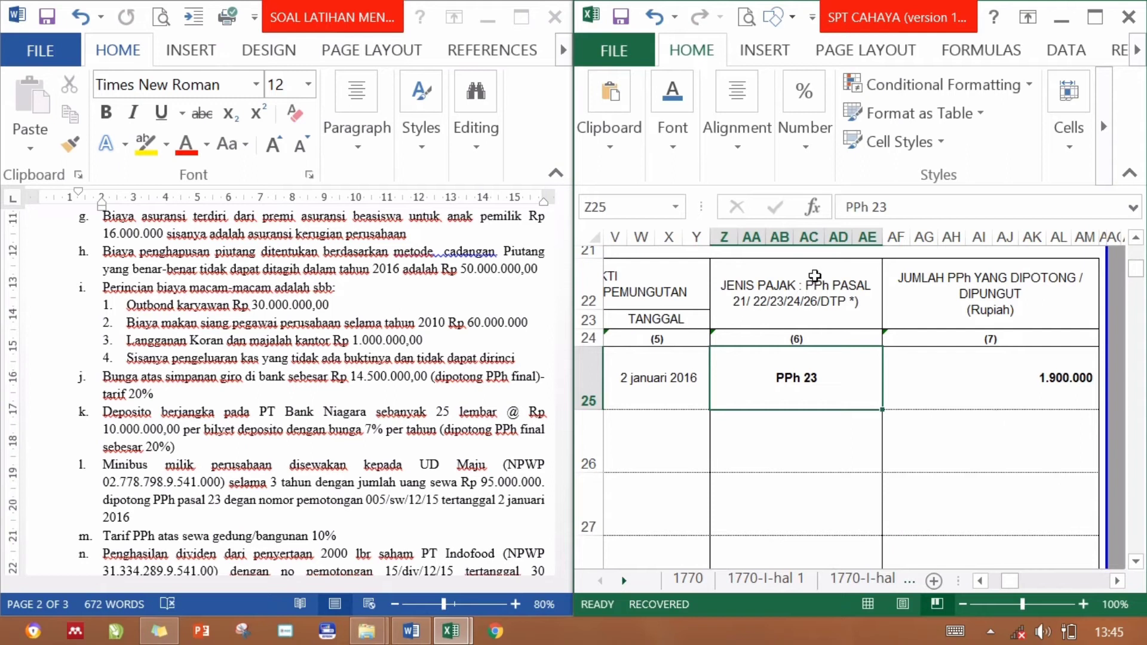
Change the tax type in the first row of the withholding table to "PPh Pasal 23".
left_click(810, 277)
left_click(781, 369)
double_click(804, 382)
type("Pasal")
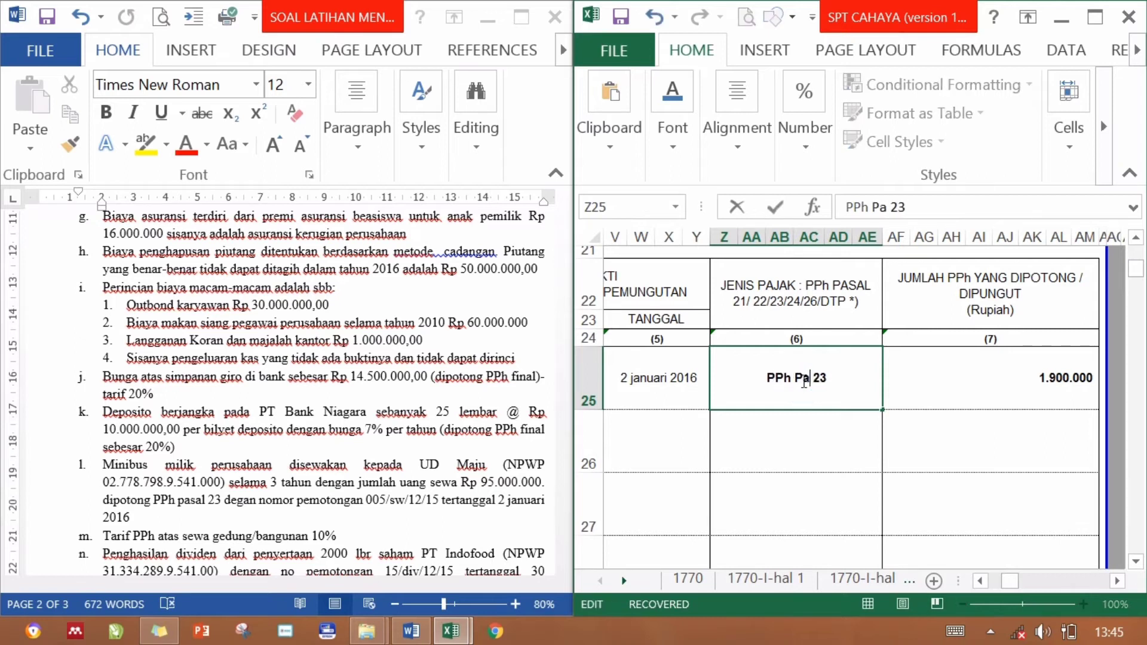
key("Tab")
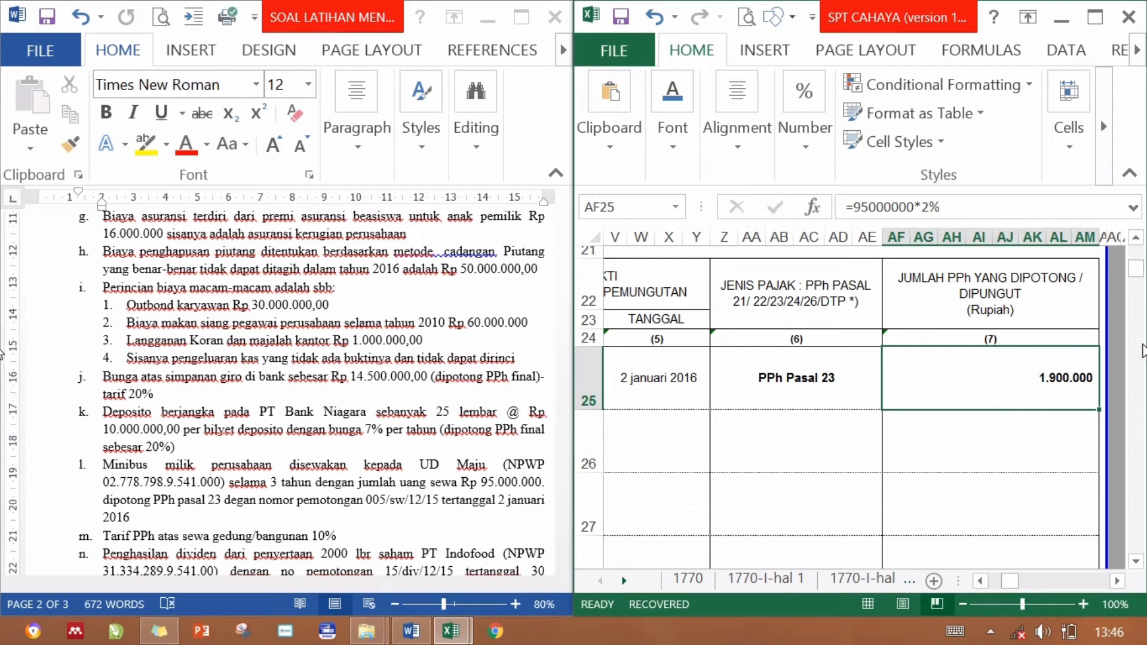
Fill the JBA total cell of the withholding table with a reference to the first row's withheld amount.
scroll(1142, 351, "down", 4)
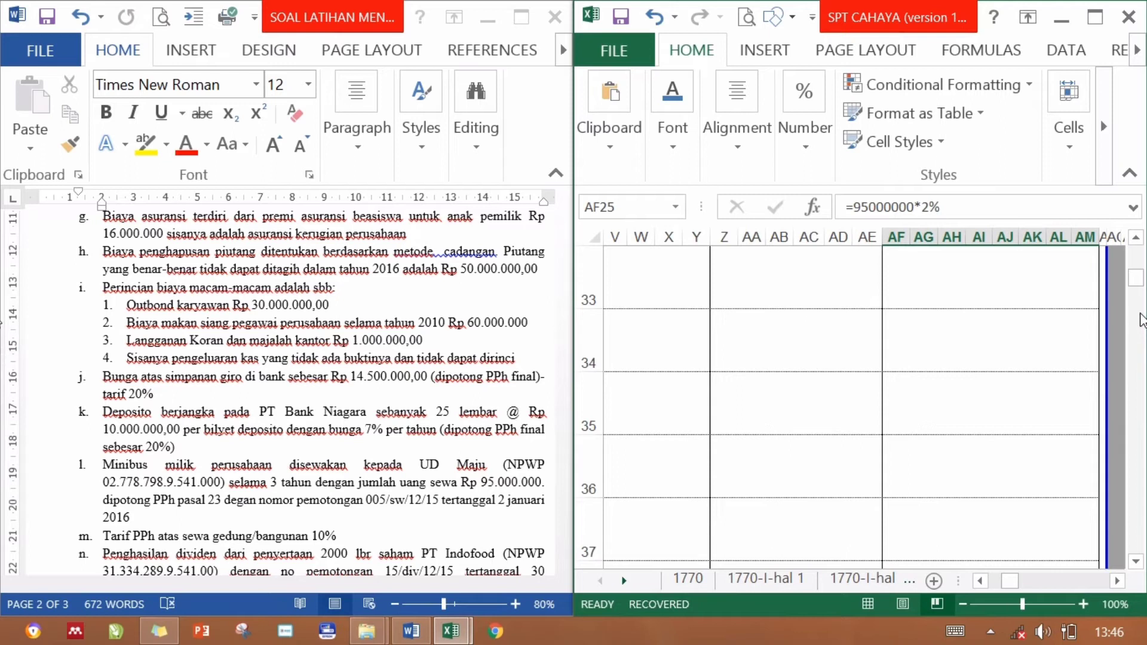
scroll(1082, 369, "down", 2)
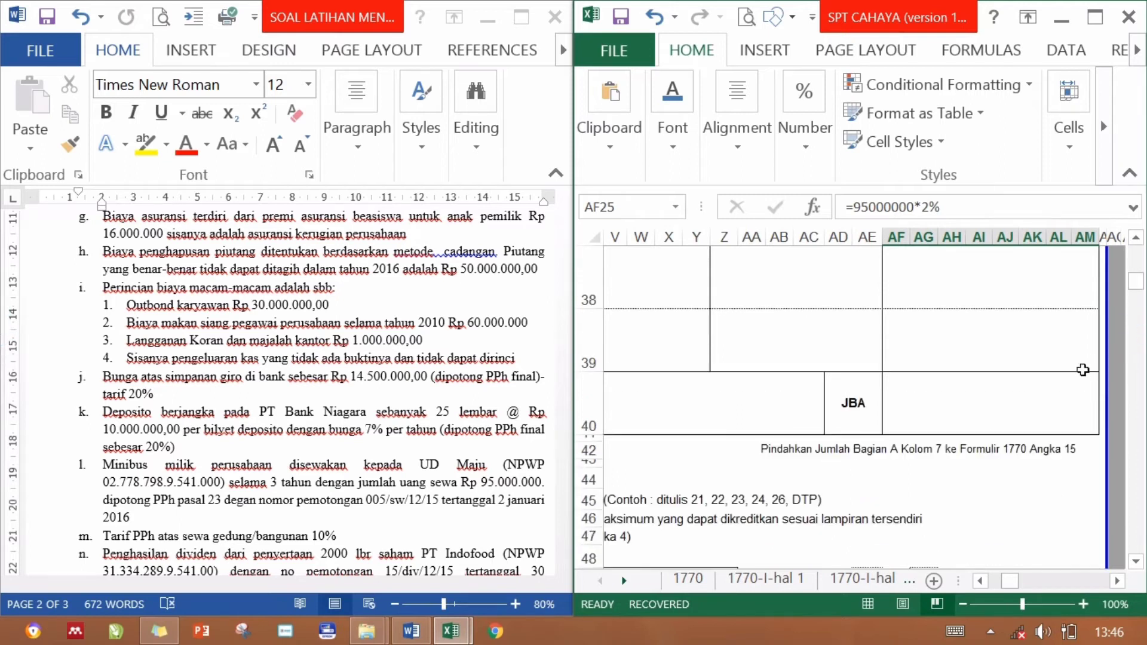
left_click(995, 382)
type("=")
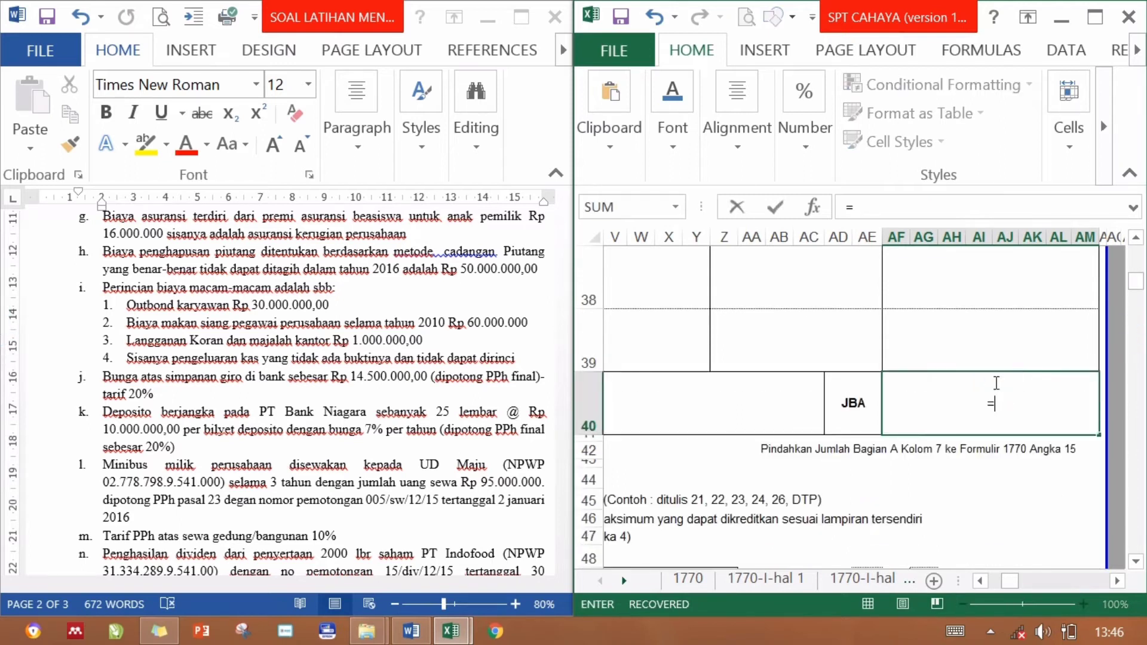
left_click_drag(1134, 276, 1134, 254)
left_click(1137, 436)
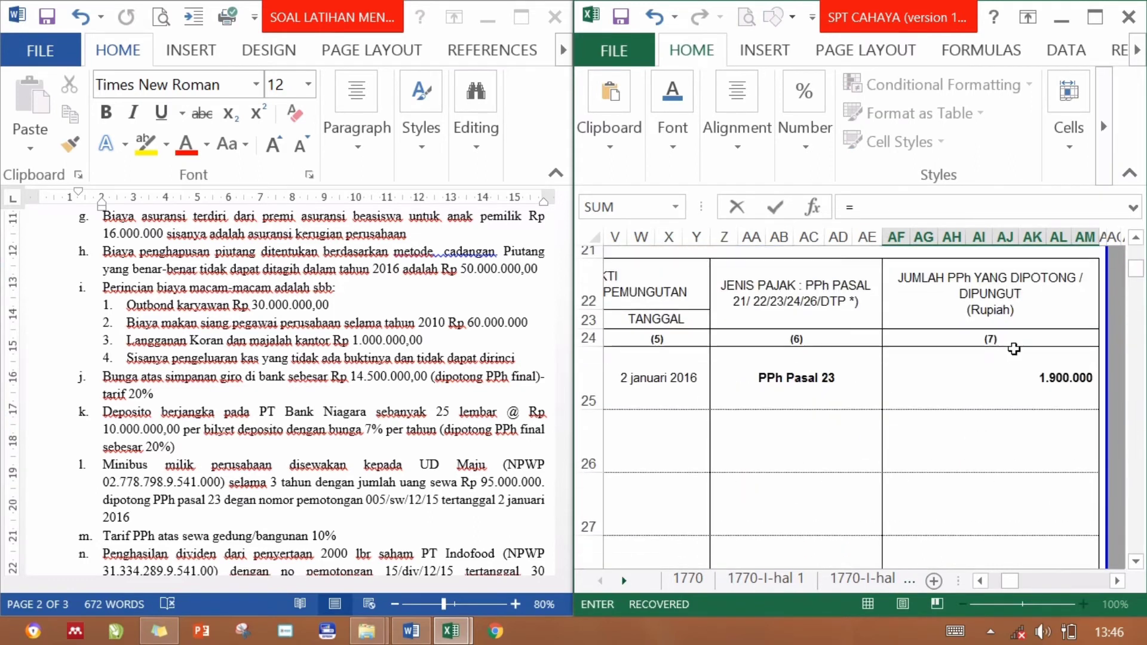
left_click(1009, 373)
key("Return")
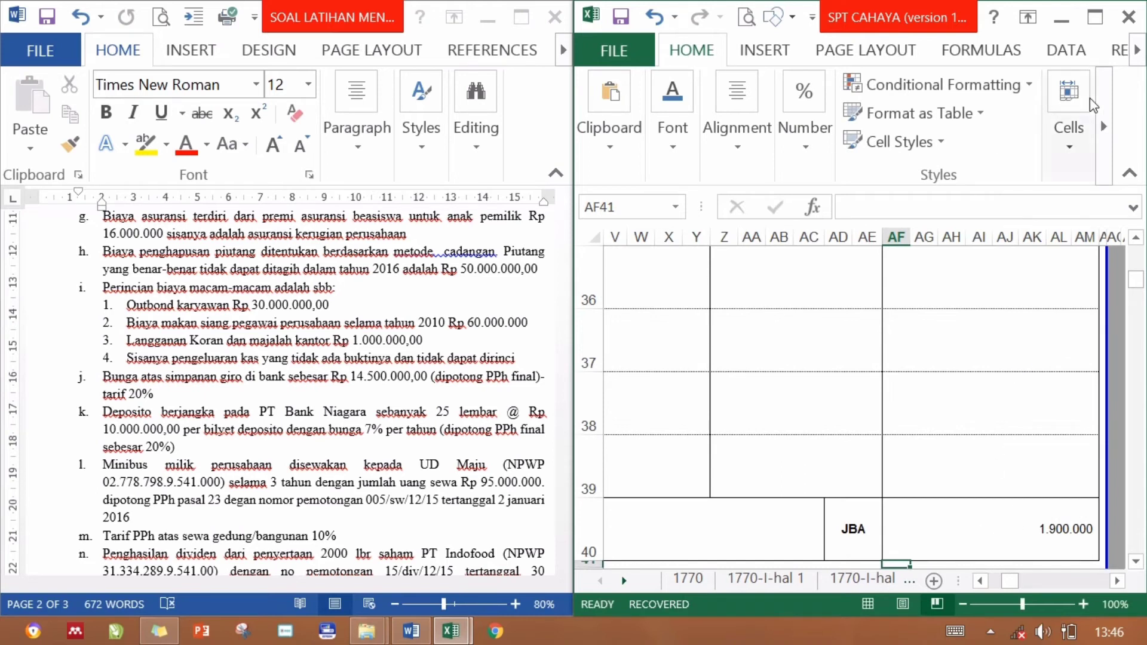
Show section 1 of sheet 1770-I-hal 1 in a maximized window and select the amount cell for 1a Peredaran Usaha.
left_click(1094, 19)
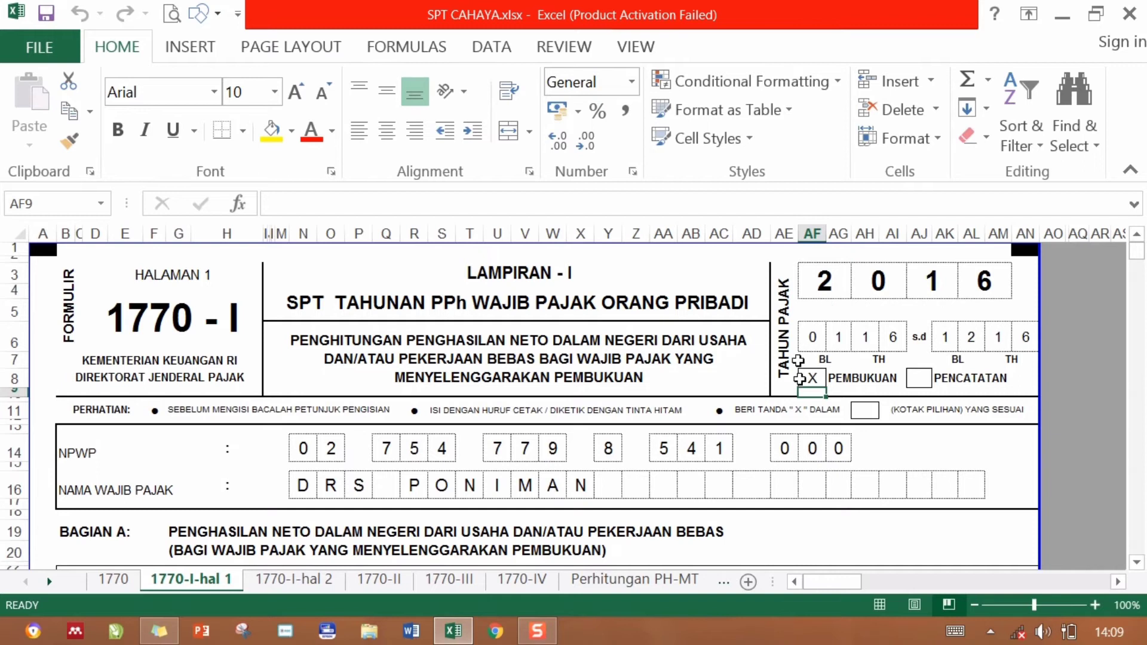
left_click(1138, 360)
left_click_drag(1137, 263, 1136, 276)
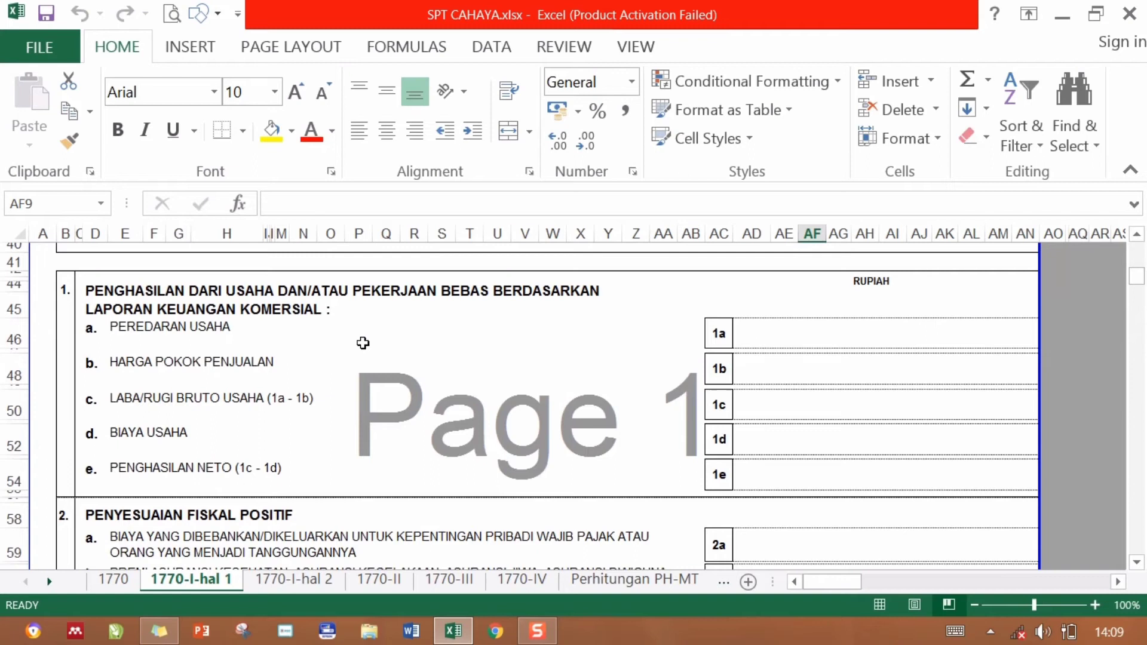
left_click(133, 327)
left_click(840, 327)
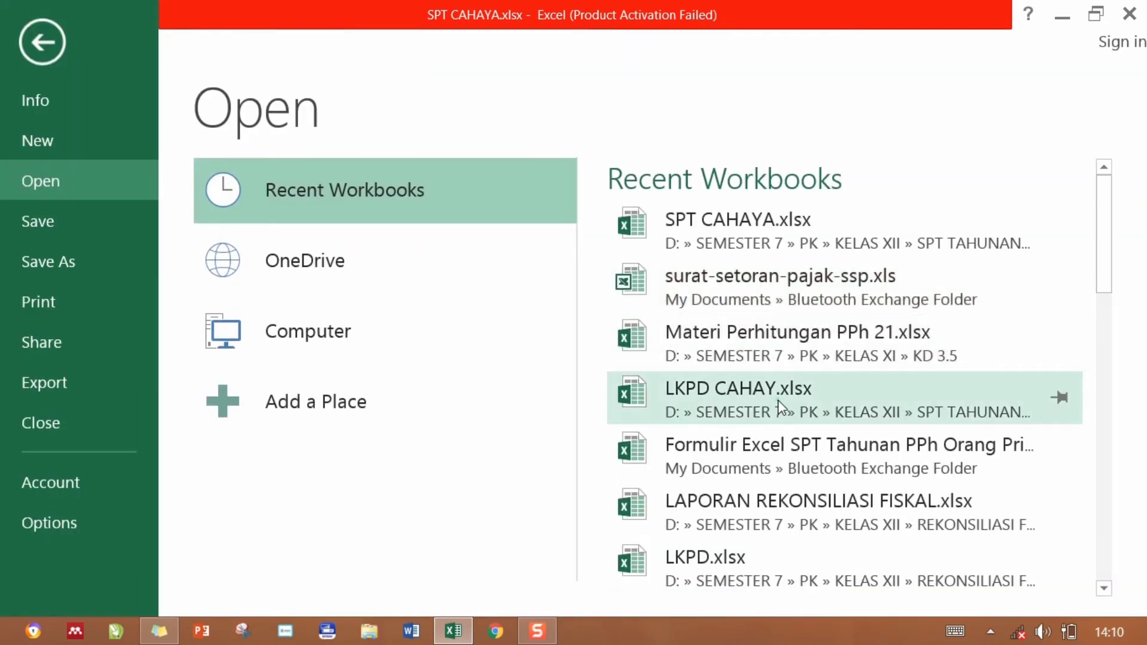
Open LKPD CAHAY.xlsx and look up the Penjualan amount in the Menurut Fiskal column of the RF sheet.
left_click(778, 400)
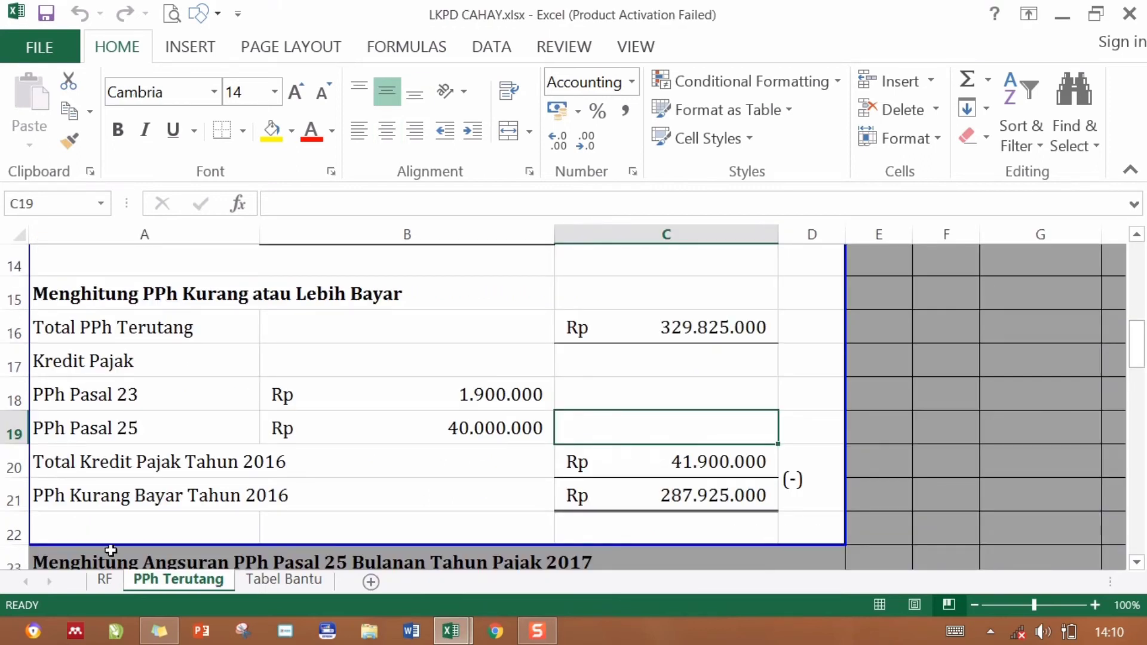
left_click(104, 579)
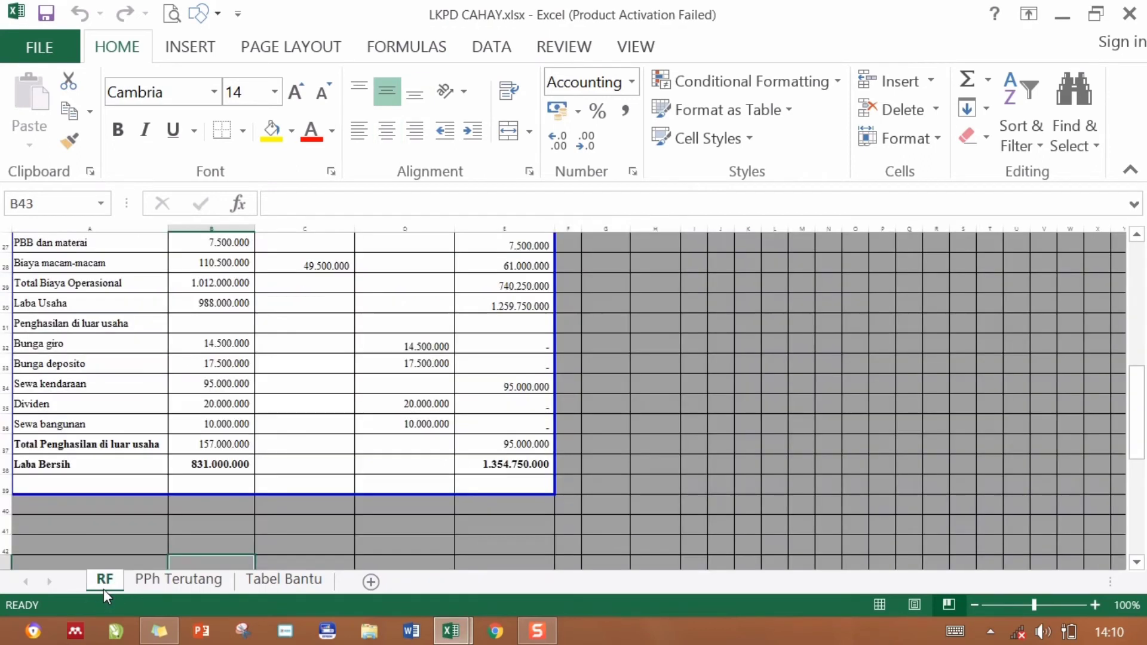
left_click(485, 422)
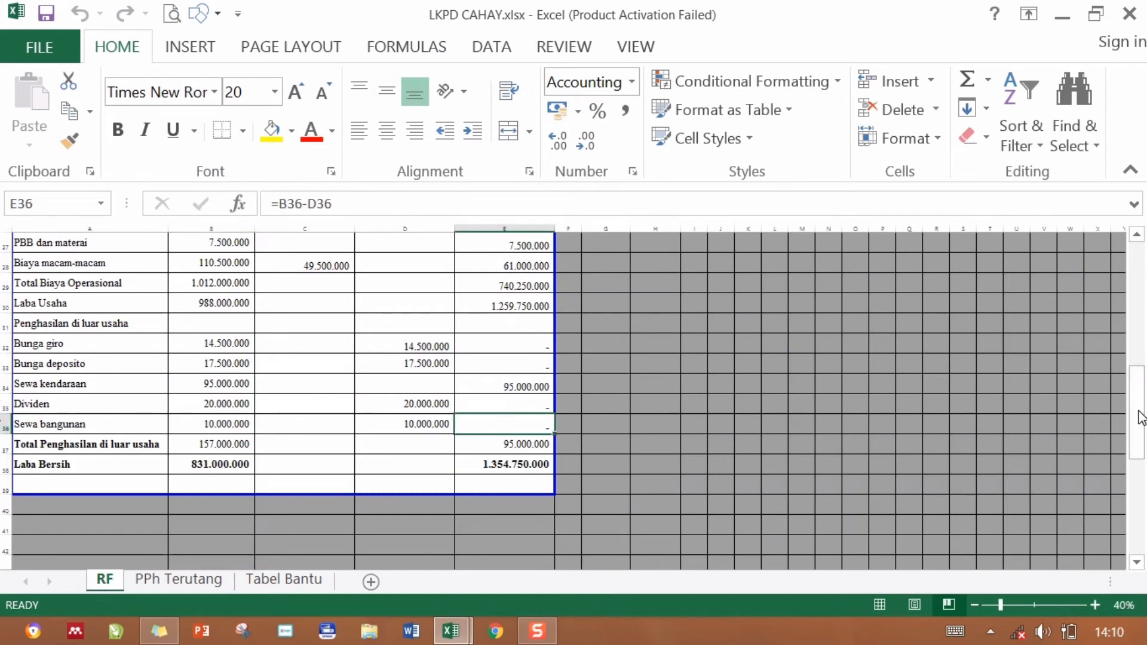
scroll(1133, 372, "up", 3)
scroll(1134, 372, "up", 2)
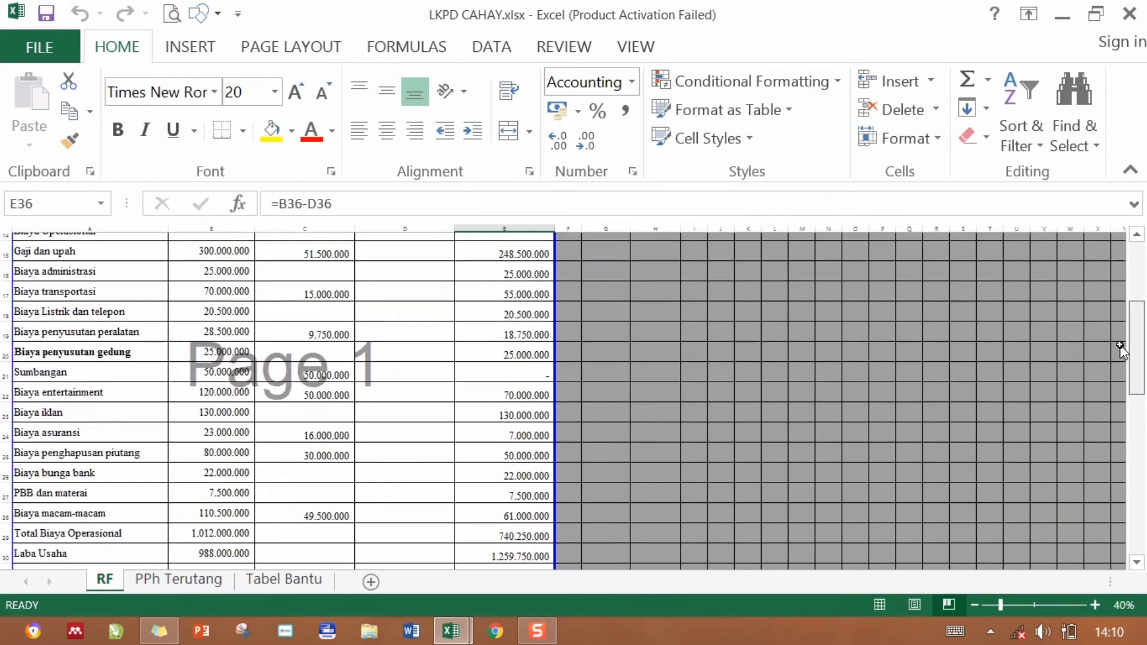
scroll(1138, 334, "up", 4)
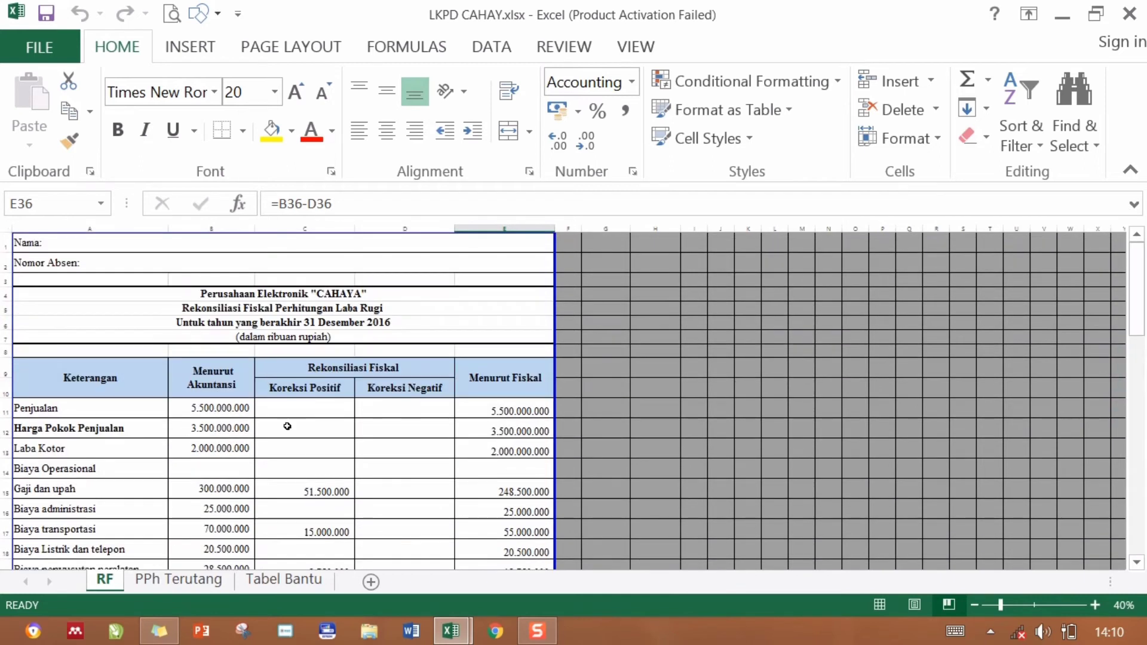
left_click(109, 410)
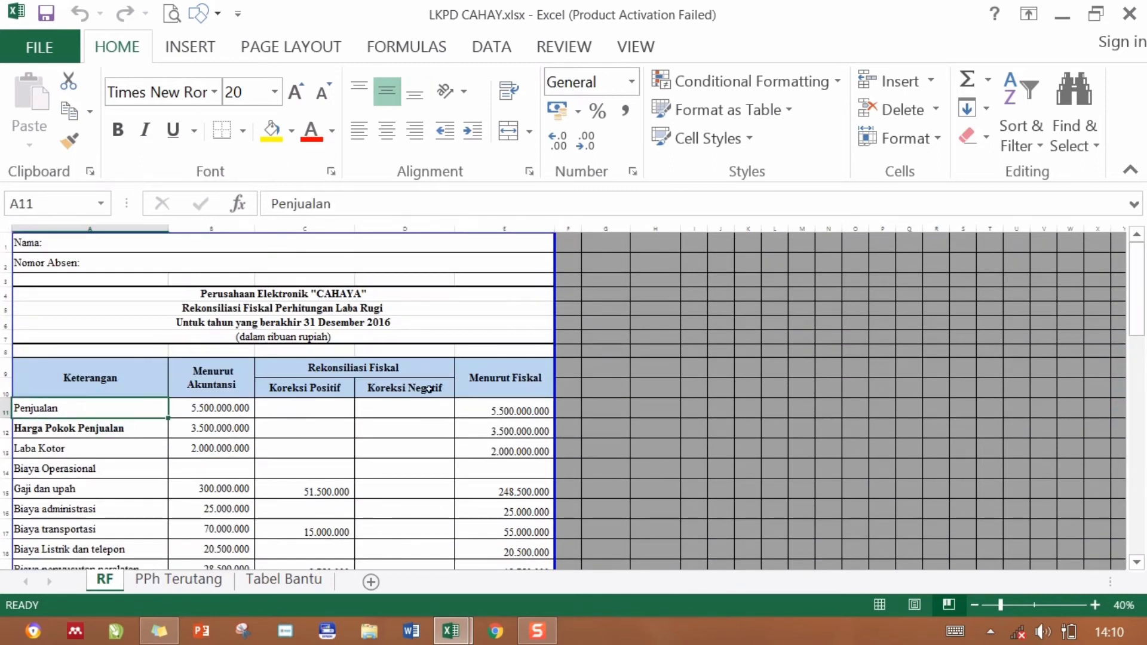
left_click(524, 405)
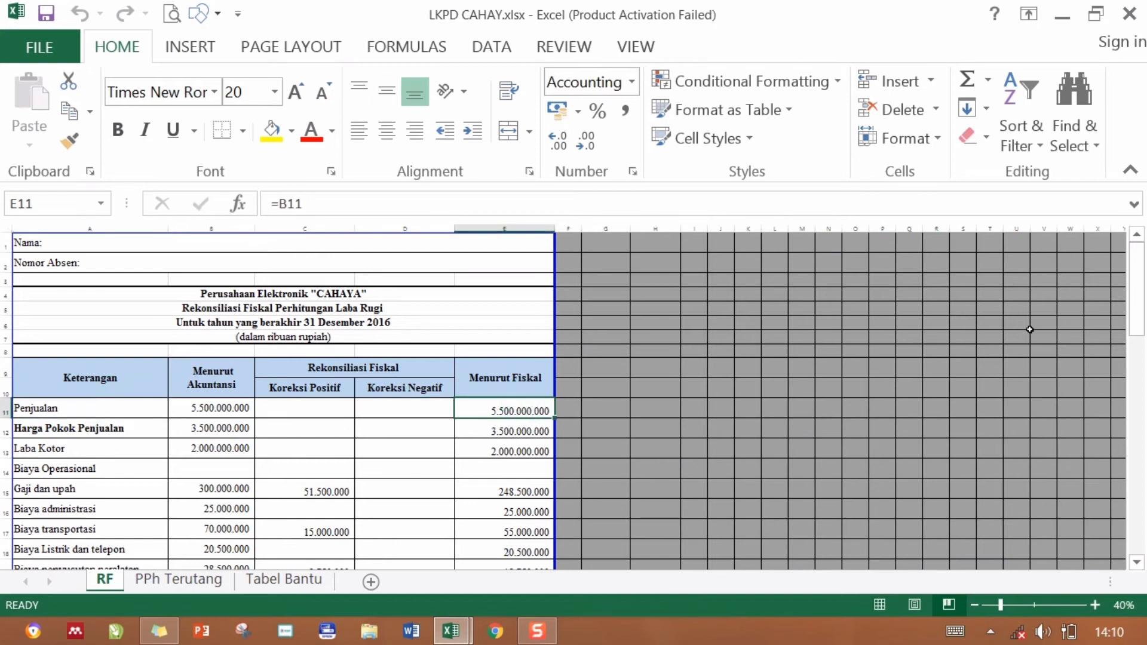
Look up the Total Penghasilan di luar usaha amount in the Menurut Akuntansi column of the RF sheet.
left_click_drag(1137, 310, 1133, 399)
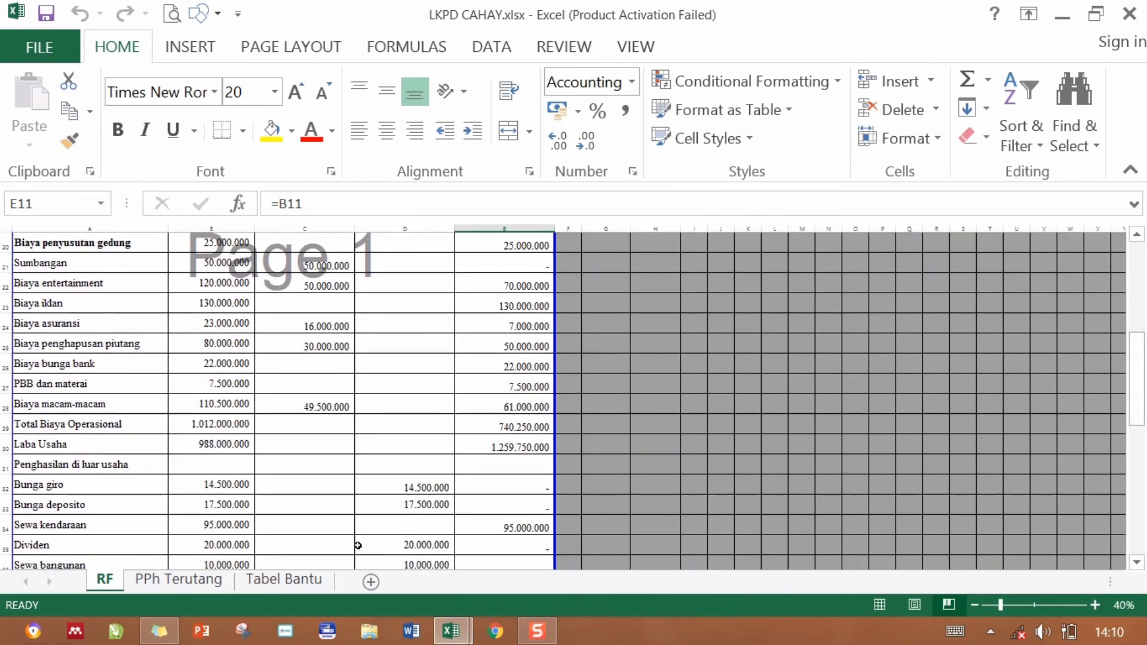
left_click(223, 543)
key("Down")
key("Down")
key("Down")
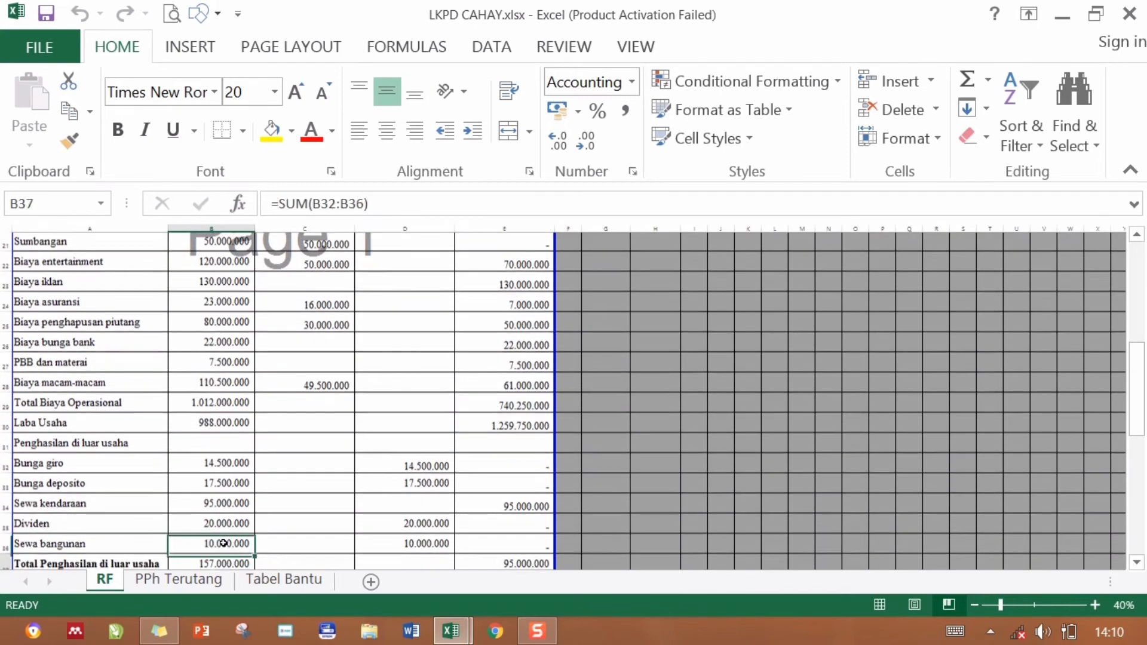
key("Up")
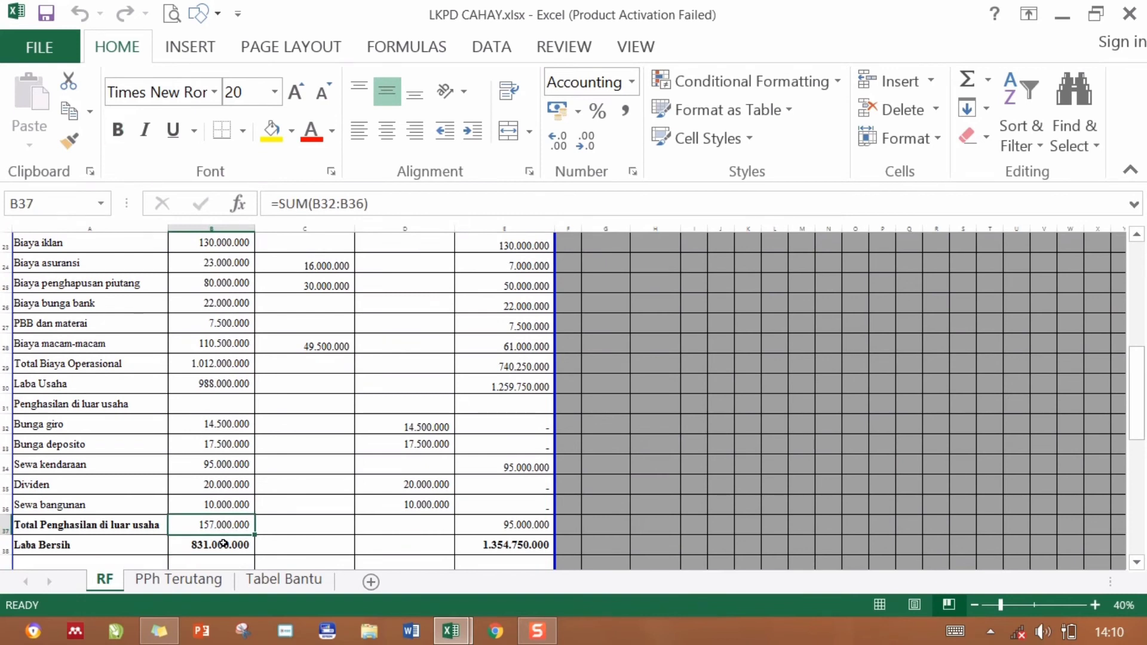
left_click(451, 629)
left_click(322, 539)
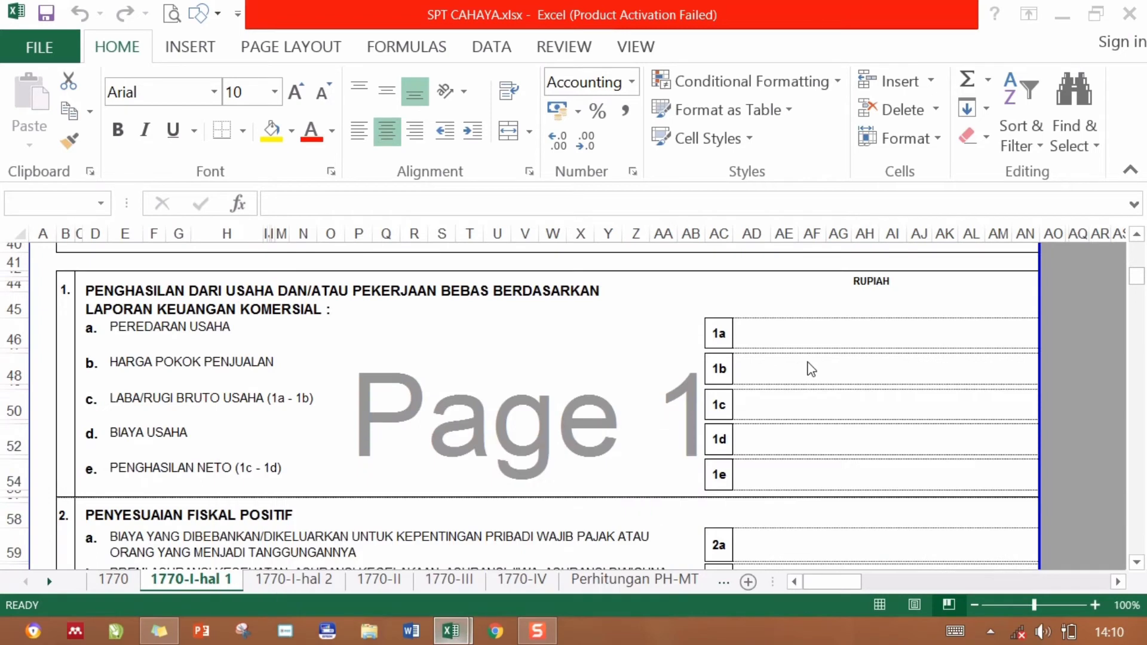
left_click(798, 340)
double_click(798, 341)
type("=550")
type("00000000")
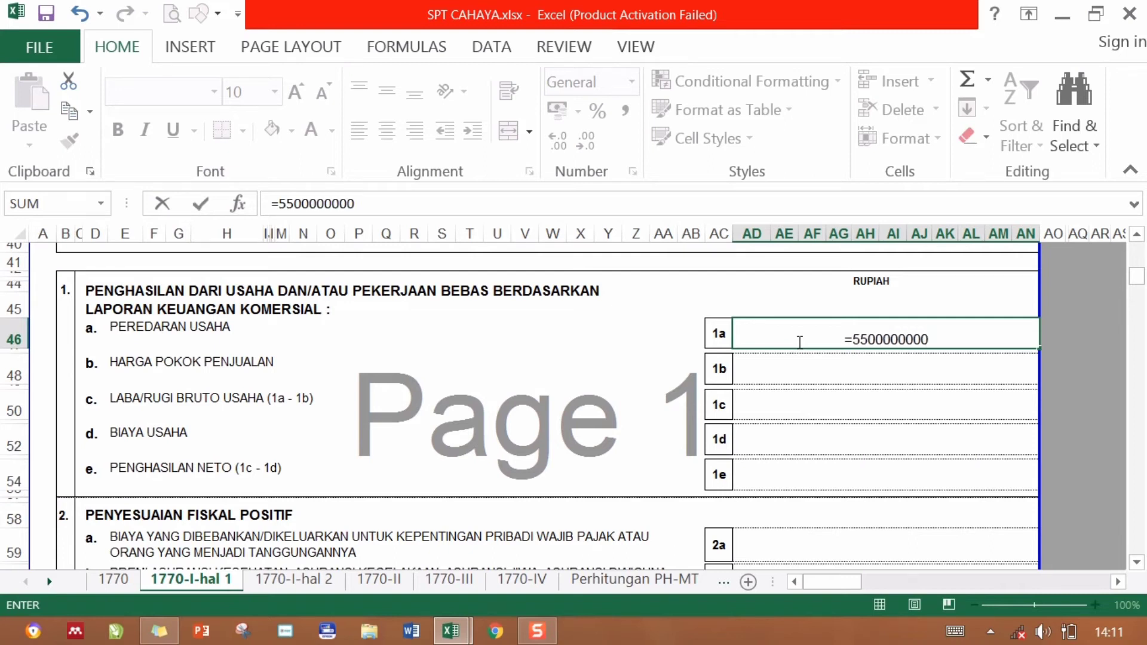
type("+1570")
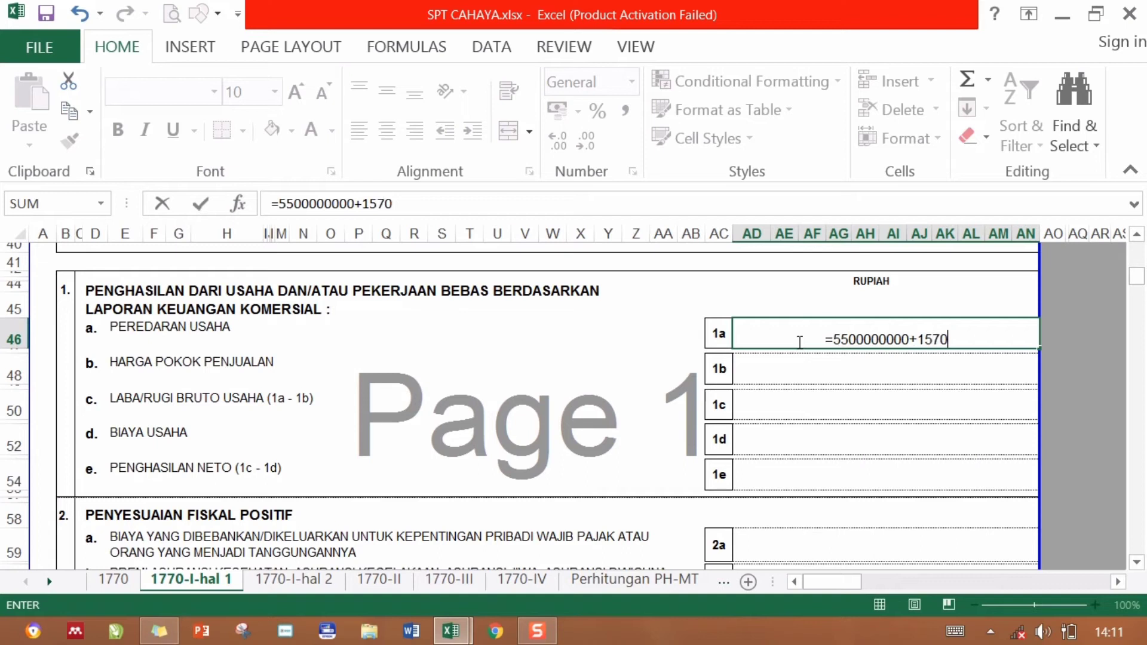
type("00000")
key("Return")
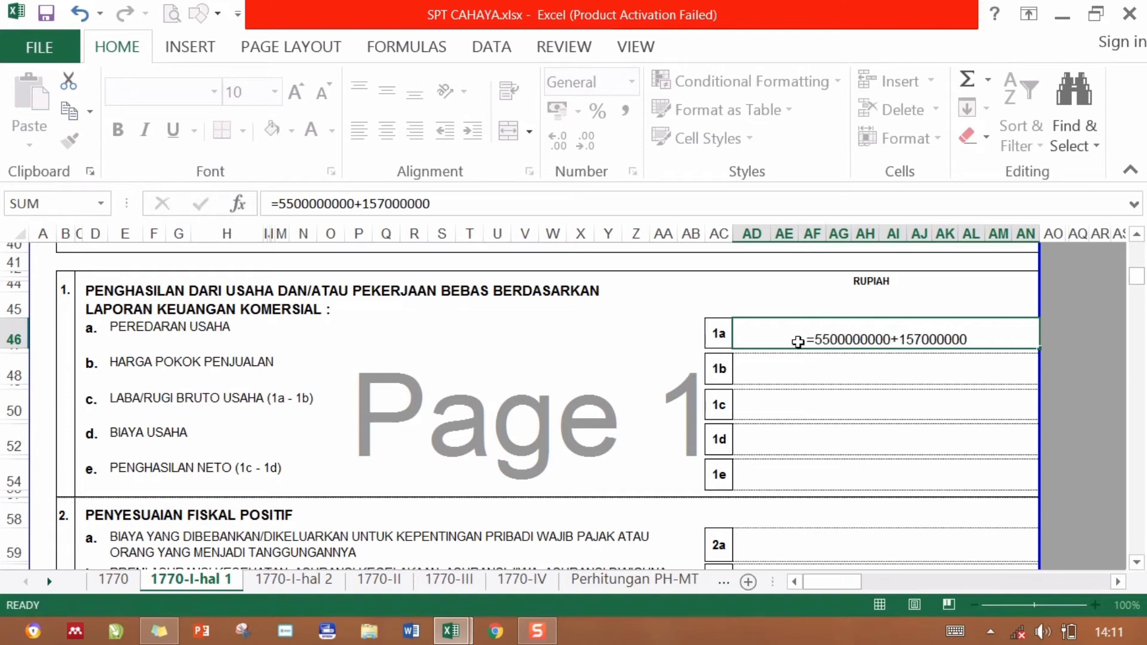
left_click(838, 339)
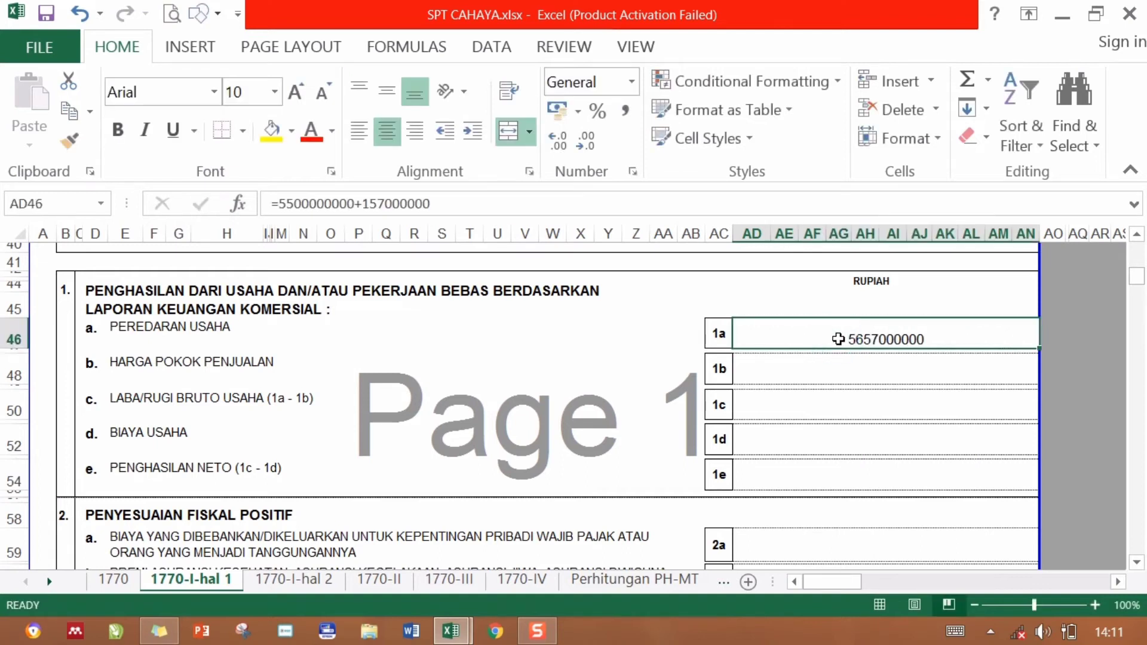
left_click(626, 111)
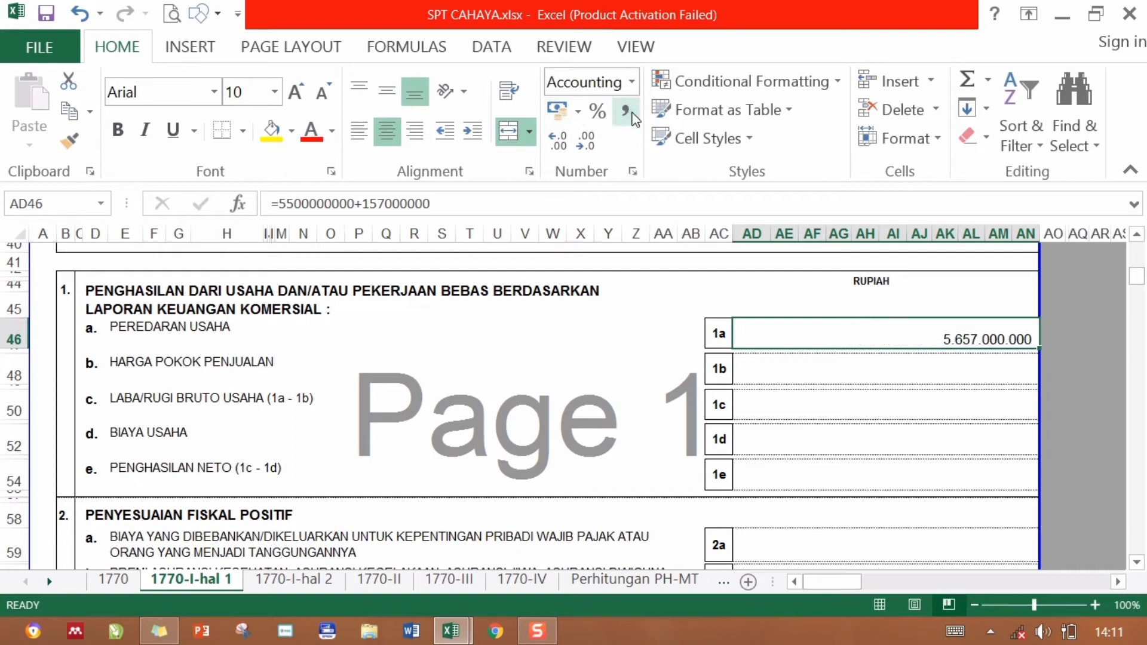
Select the amount cell for 1b Harga Pokok Penjualan and arrange SPT CAHAYA.xlsx and LKPD CAHAY.xlsx side by side.
left_click(920, 373)
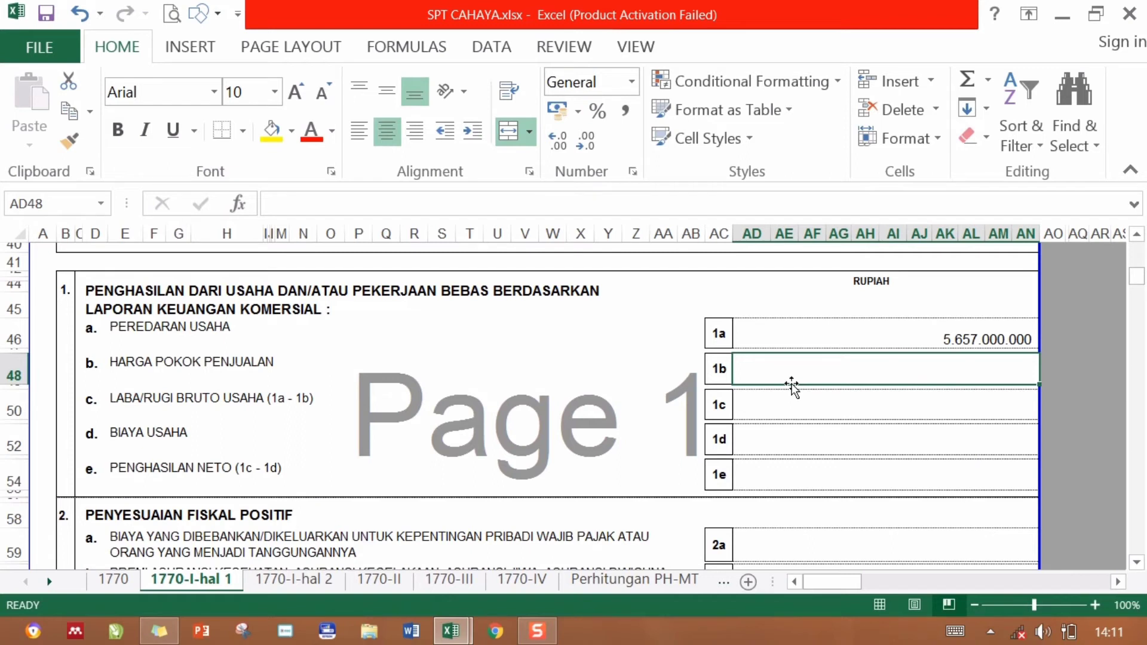
key("super+Right")
left_click(441, 412)
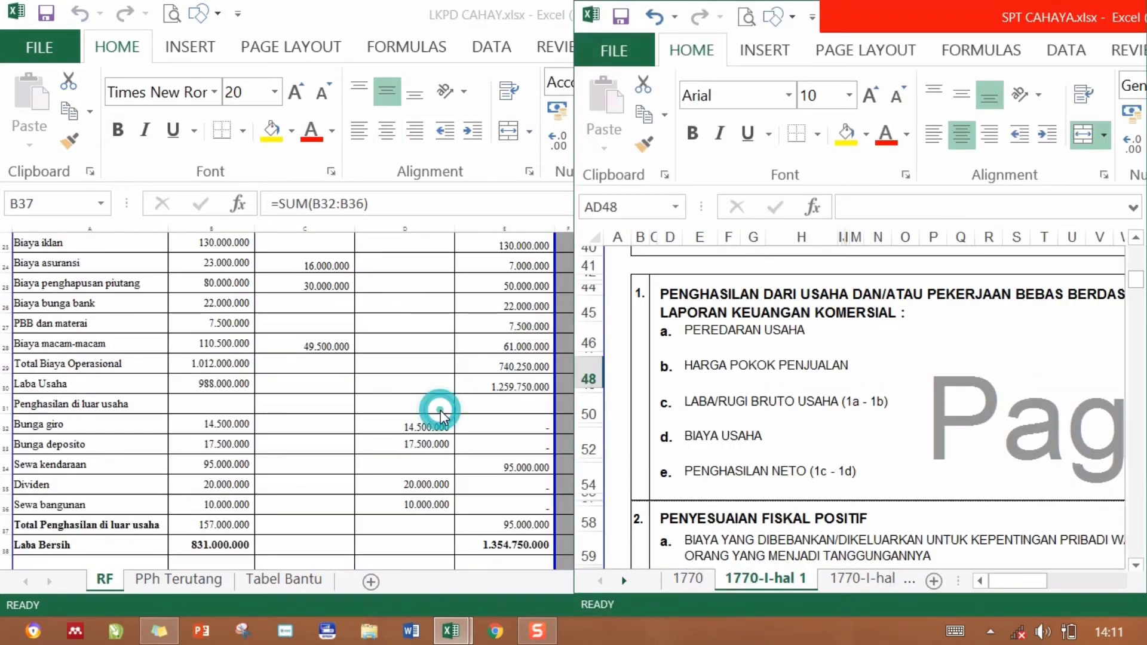
Place LKPD CAHAY.xlsx beside SPT CAHAYA.xlsx and look up the Harga Pokok Penjualan amount in the Menurut Akuntansi column of the RF sheet.
key("super+Up")
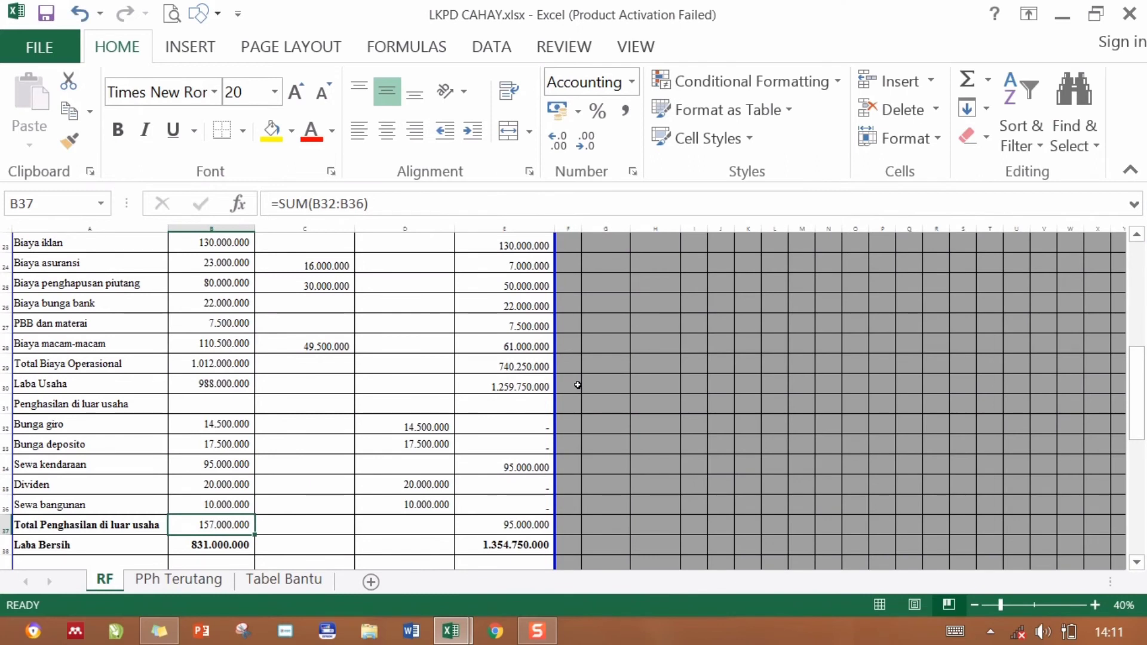
key("super+Left")
scroll(554, 270, "up", 7)
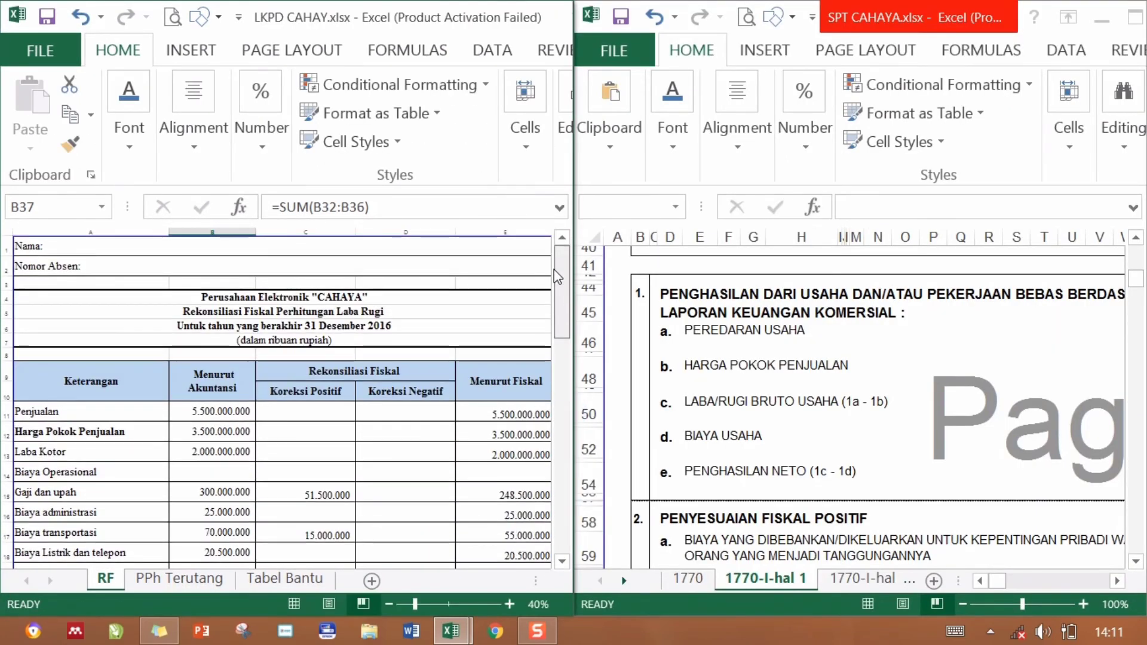
left_click(208, 434)
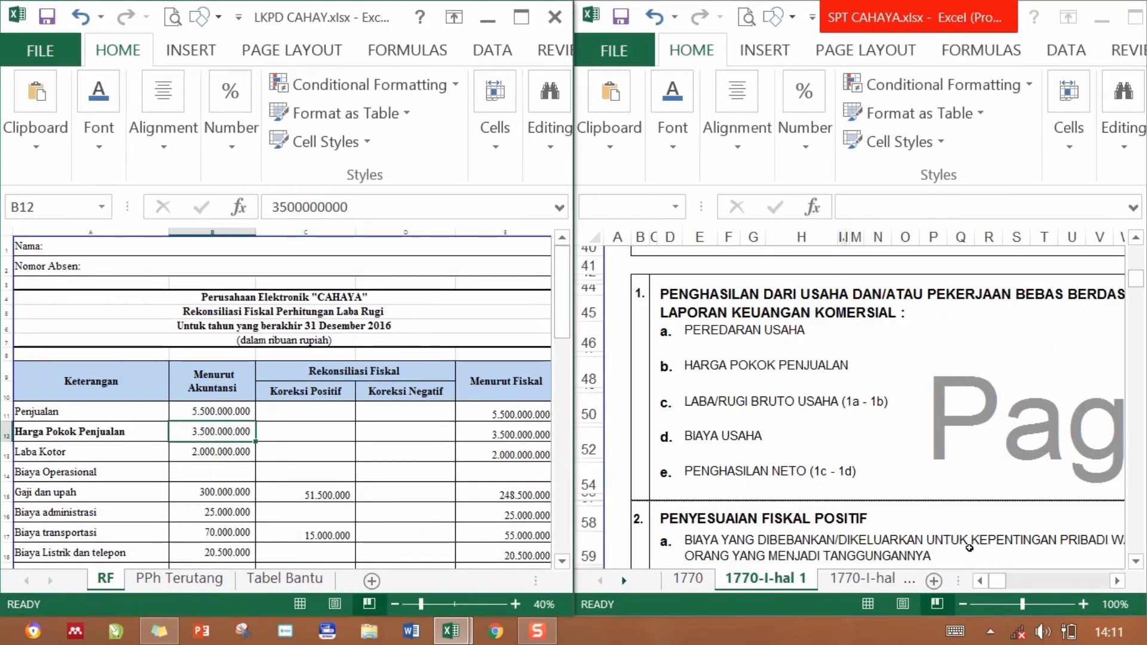
left_click(962, 601)
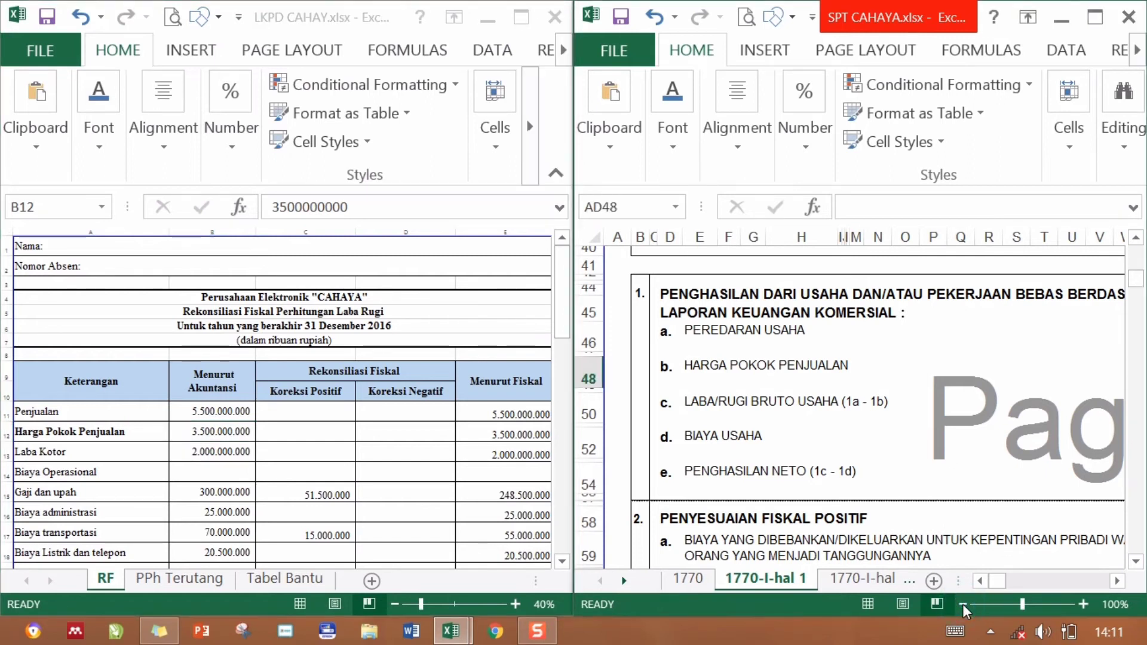
left_click(962, 604)
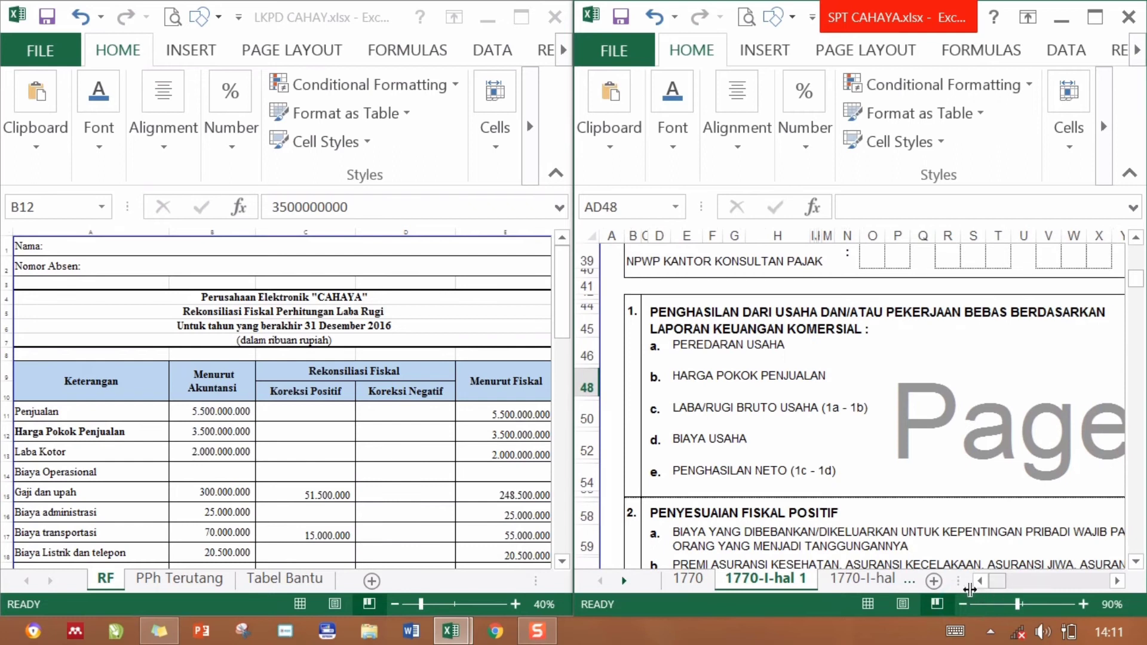
left_click(962, 604)
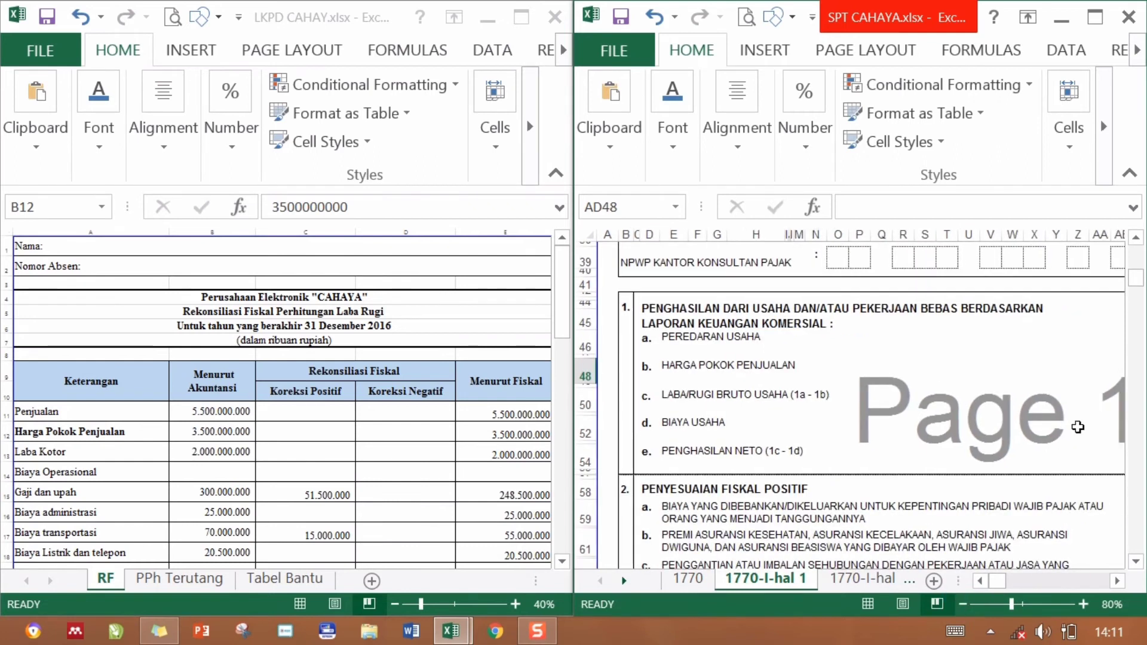
left_click(1049, 353)
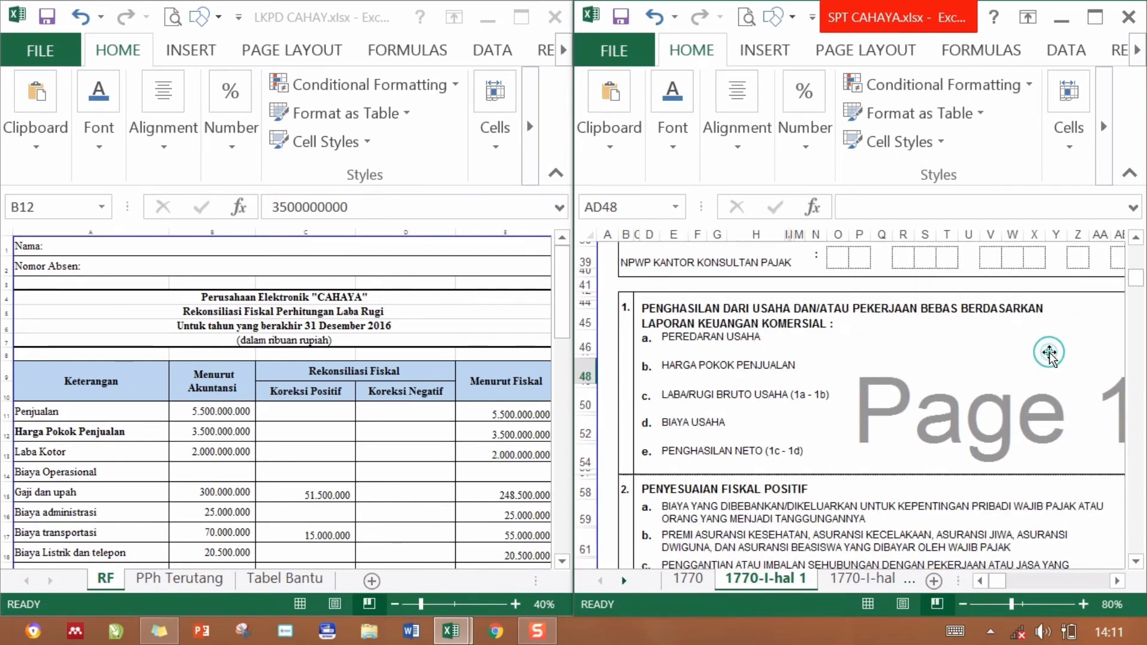
key("Down")
key("Right")
key("Down")
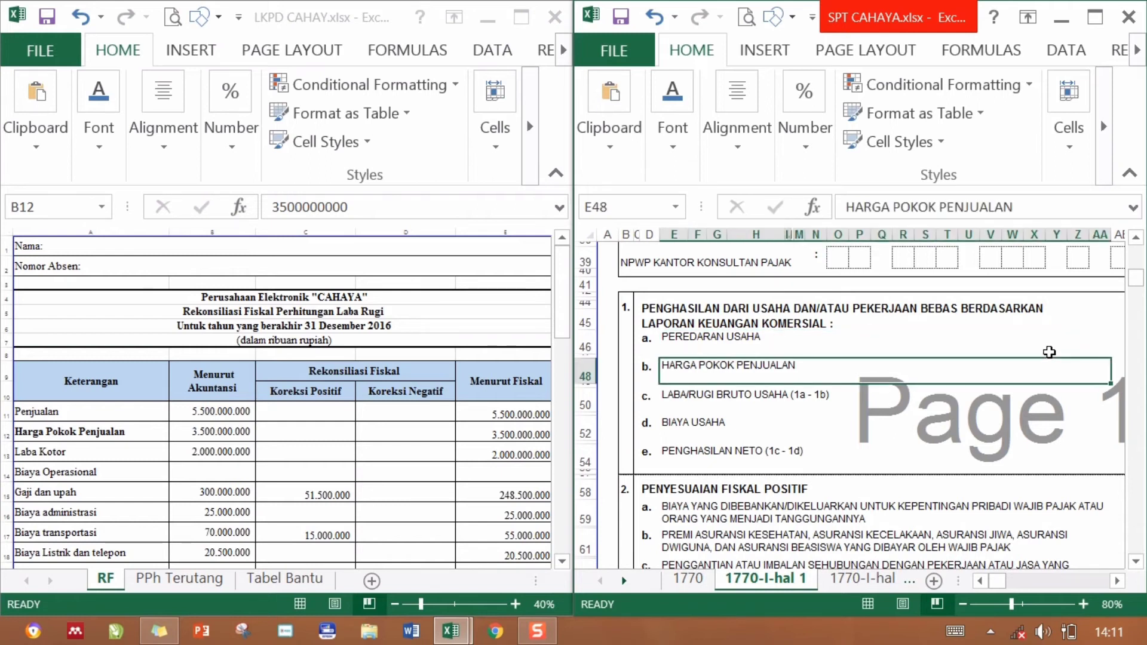
key("Right")
key("Right")
key("Right")
key("Left")
type("35")
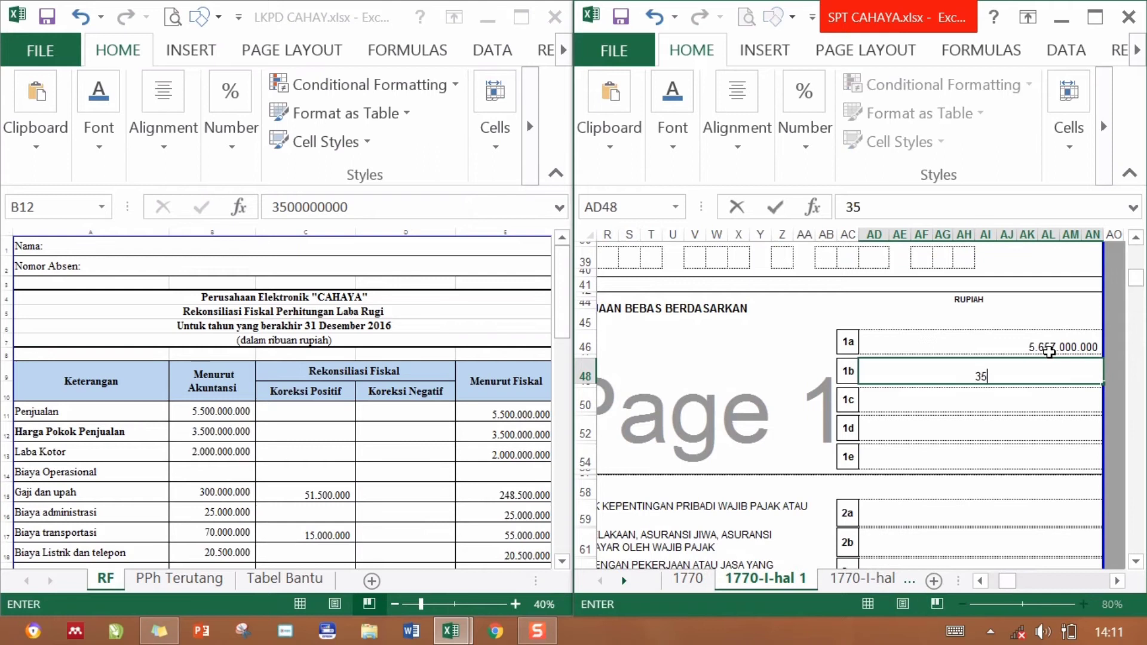
type("00000000")
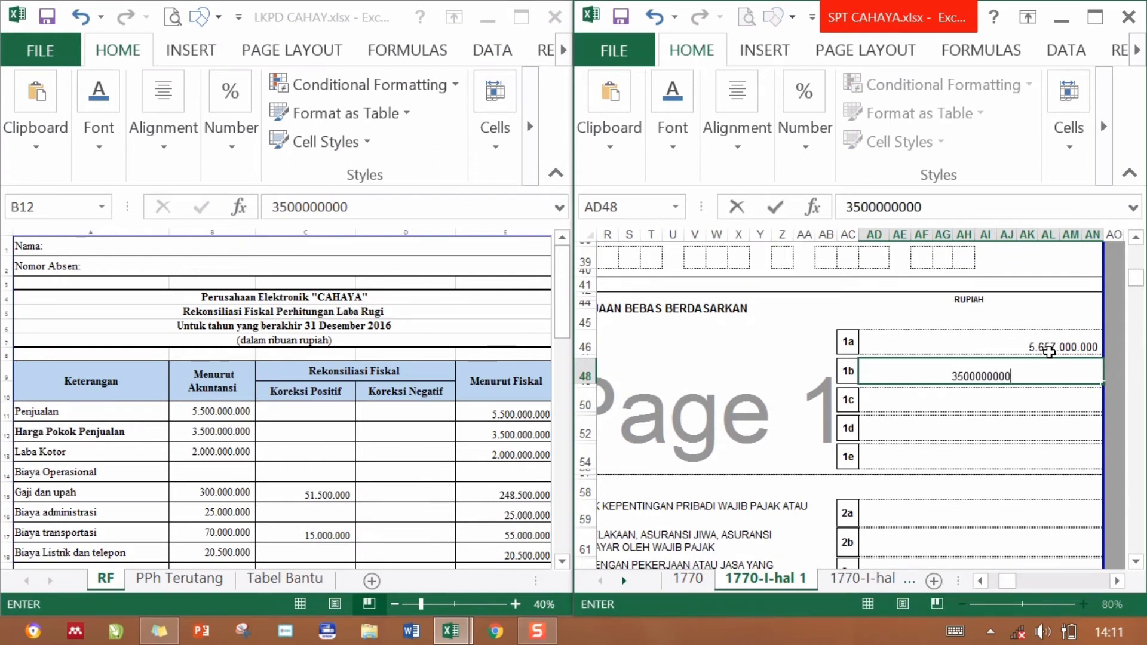
key("Return")
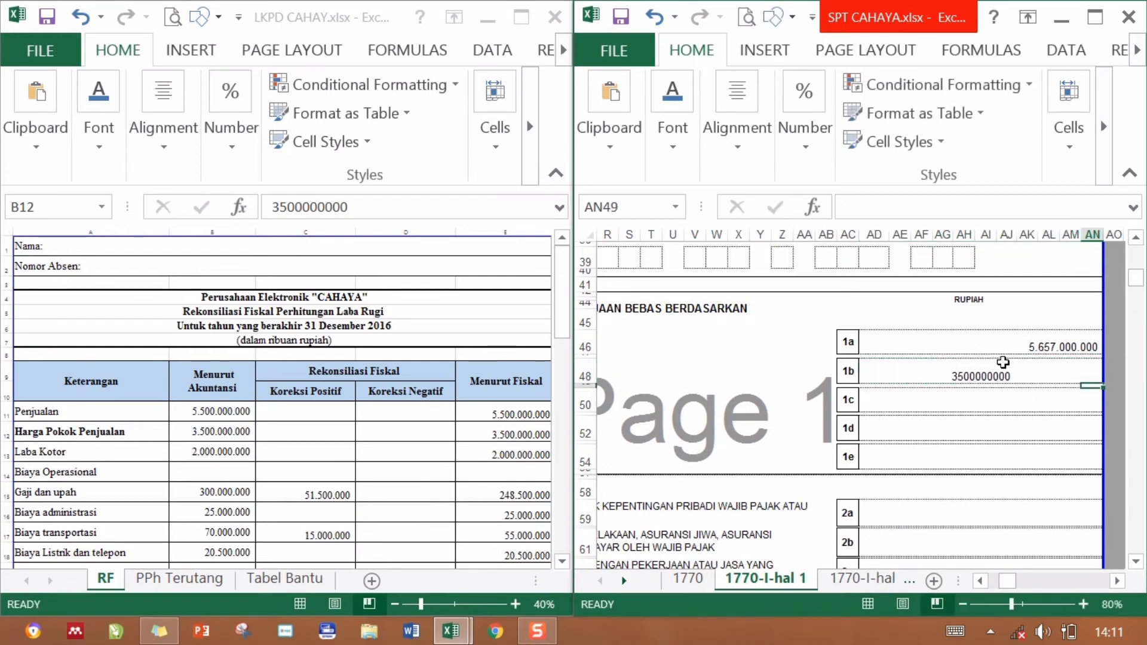
Apply the comma number style to the 1b Harga Pokok Penjualan amount.
left_click(1001, 365)
left_click(806, 140)
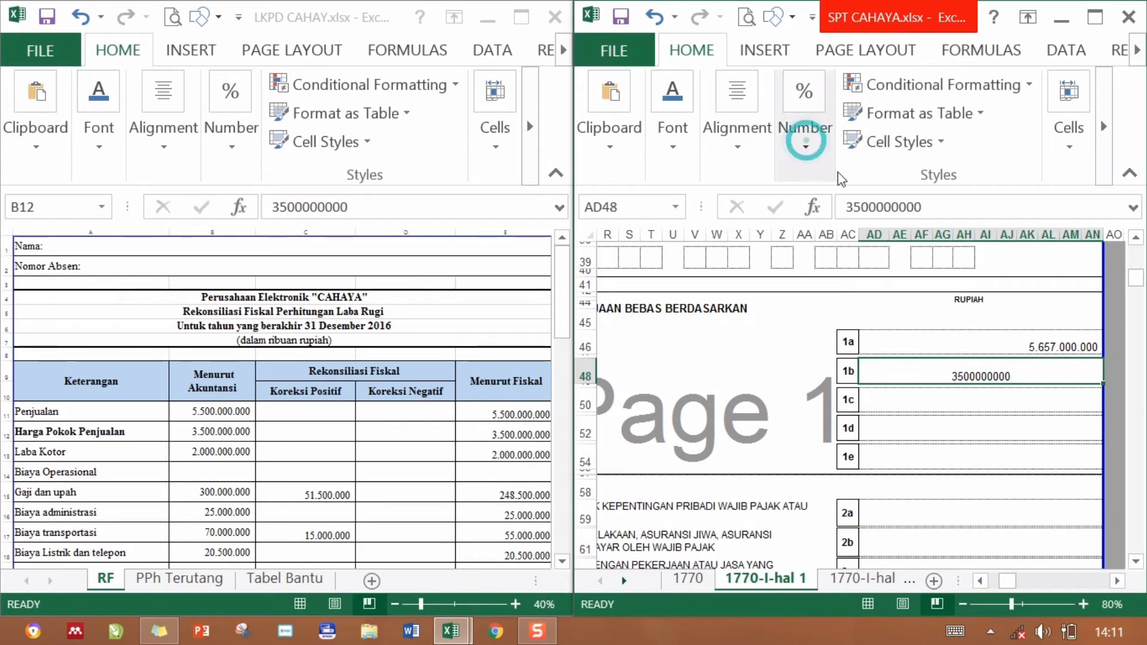
left_click(859, 250)
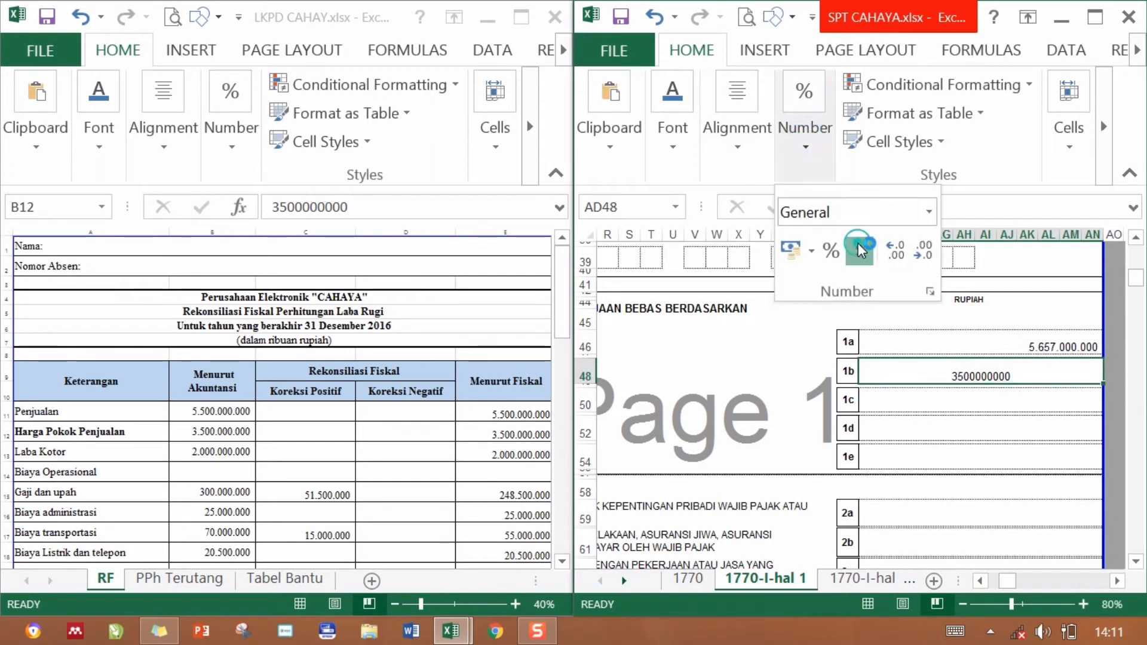
Enter the formula =AD46-AD48 for 1c Laba/Rugi Bruto Usaha to subtract 1b from 1a.
left_click(943, 402)
left_click(941, 401)
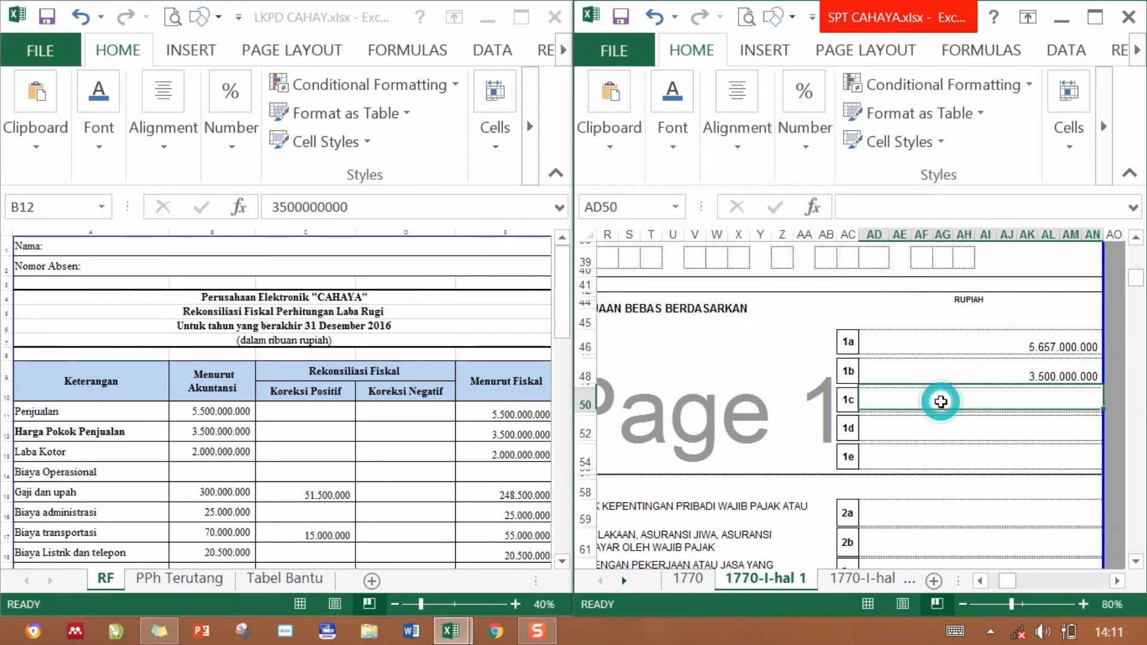
left_click(981, 582)
left_click(987, 587)
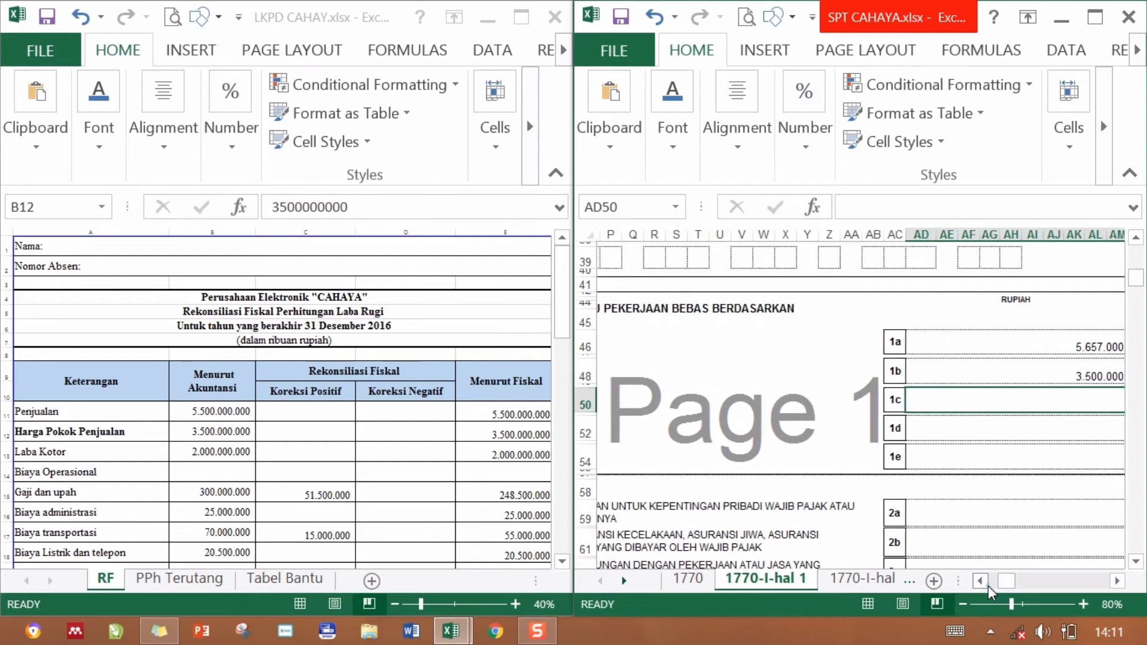
left_click(987, 587)
left_click(987, 587)
left_click(987, 587)
left_click(982, 582)
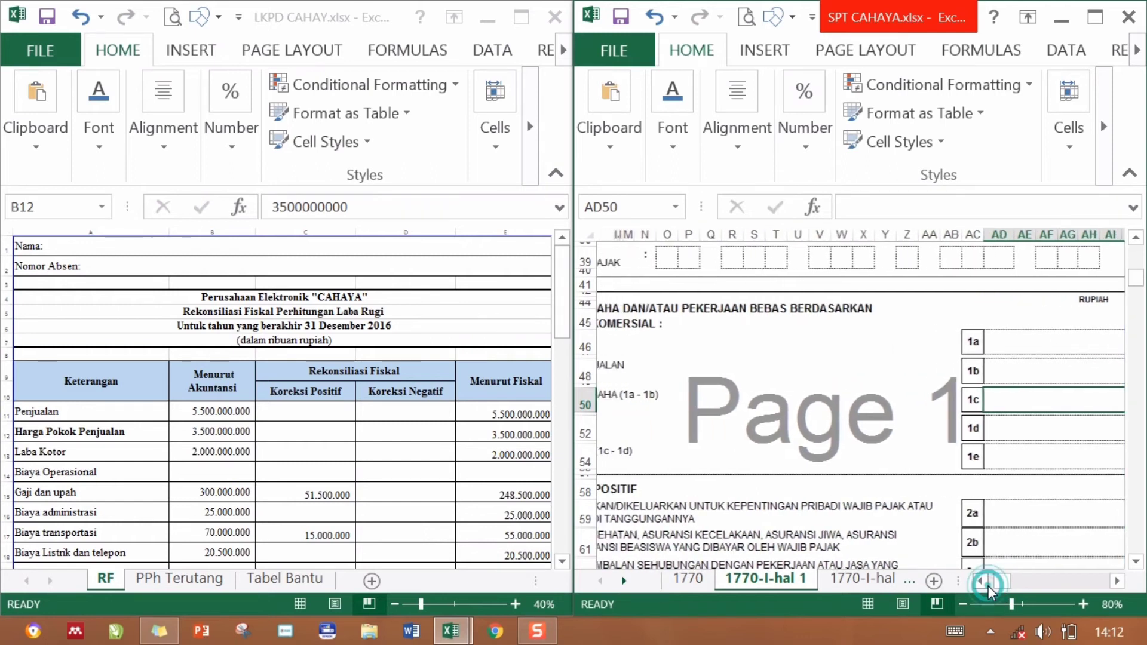
left_click(982, 582)
left_click(982, 582)
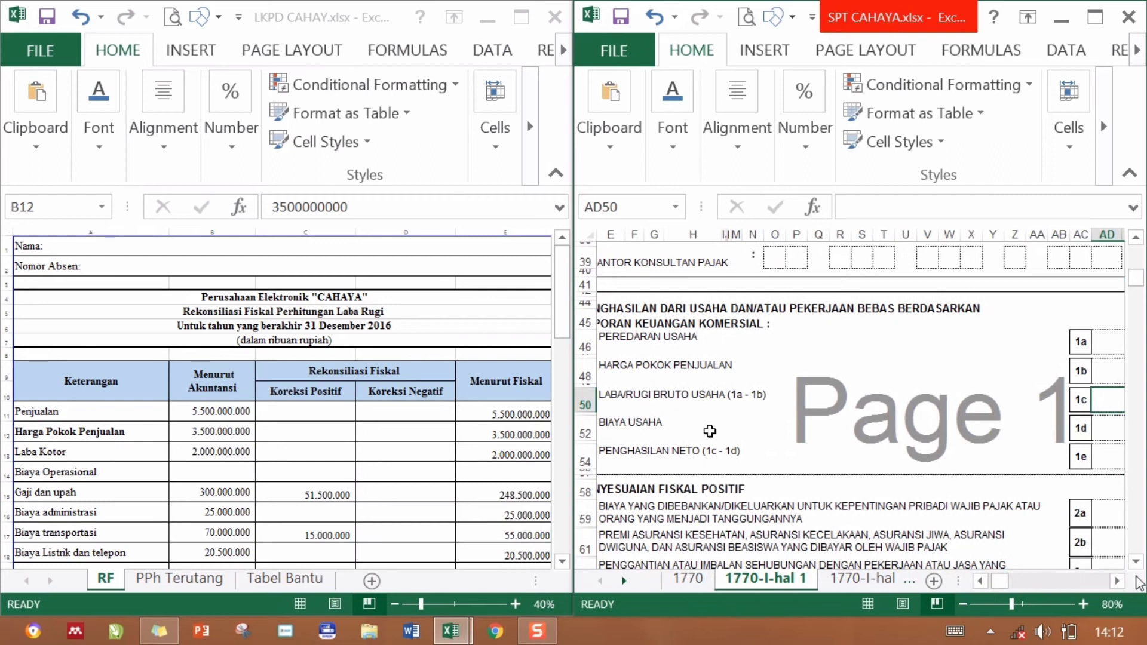
left_click(646, 396)
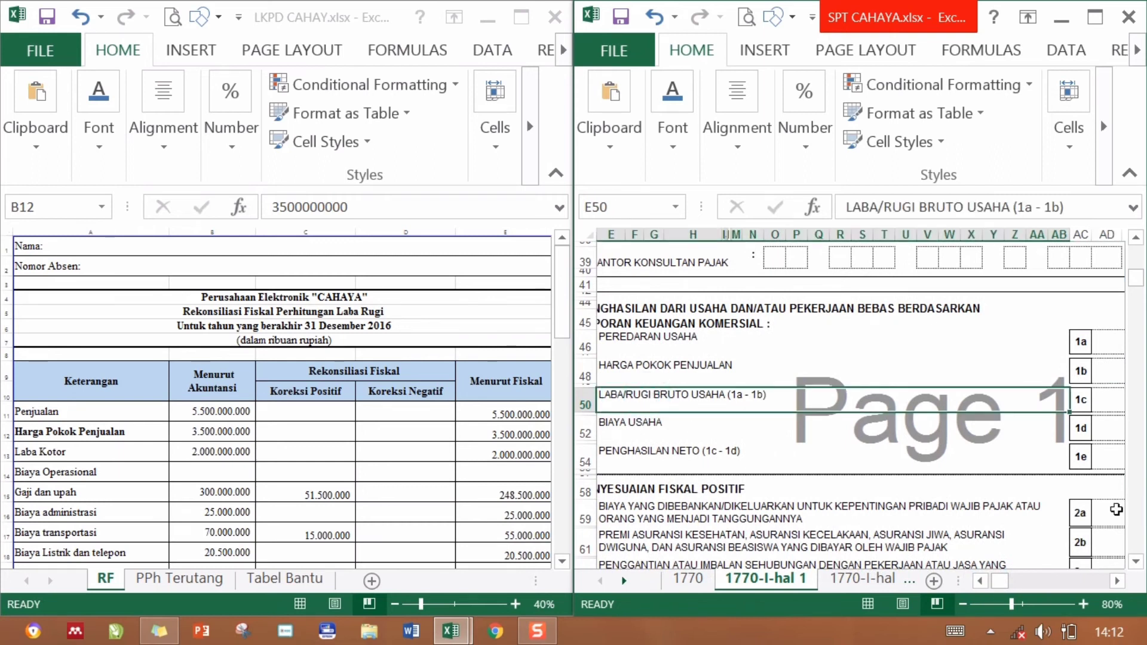
left_click(1093, 589)
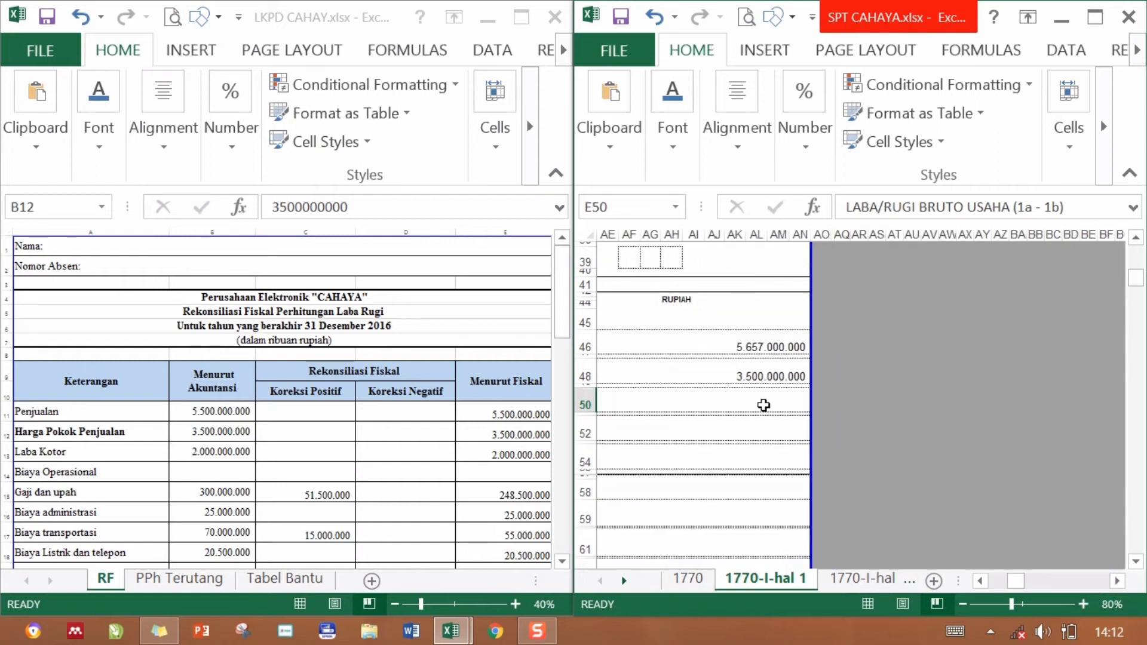
left_click(763, 405)
type("=")
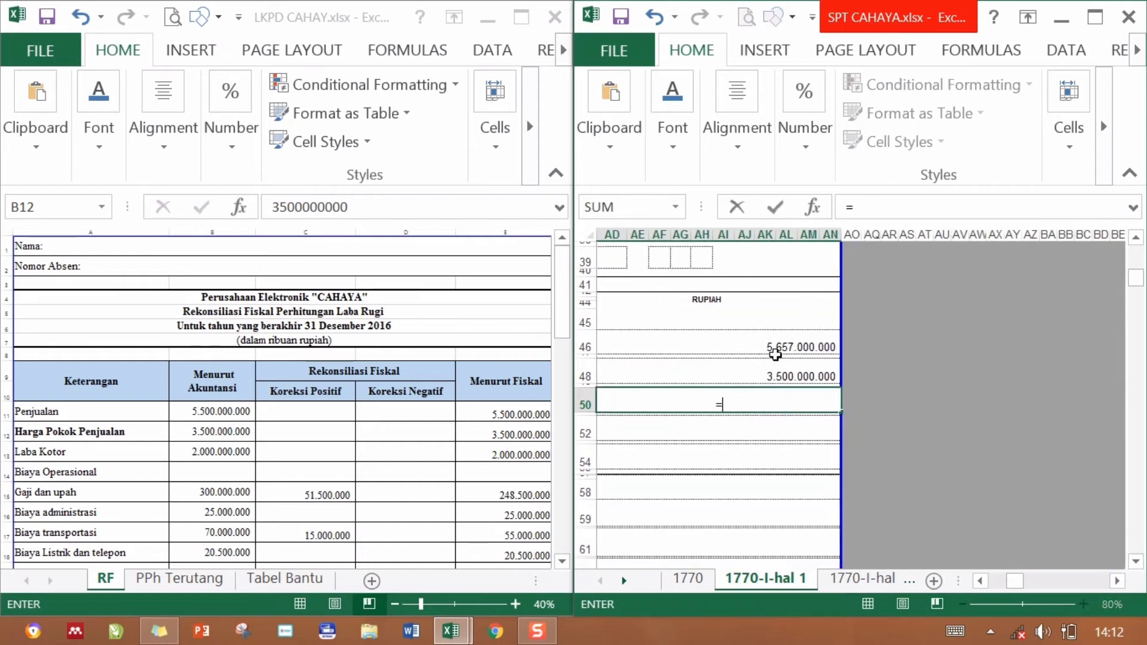
left_click(774, 348)
type("-")
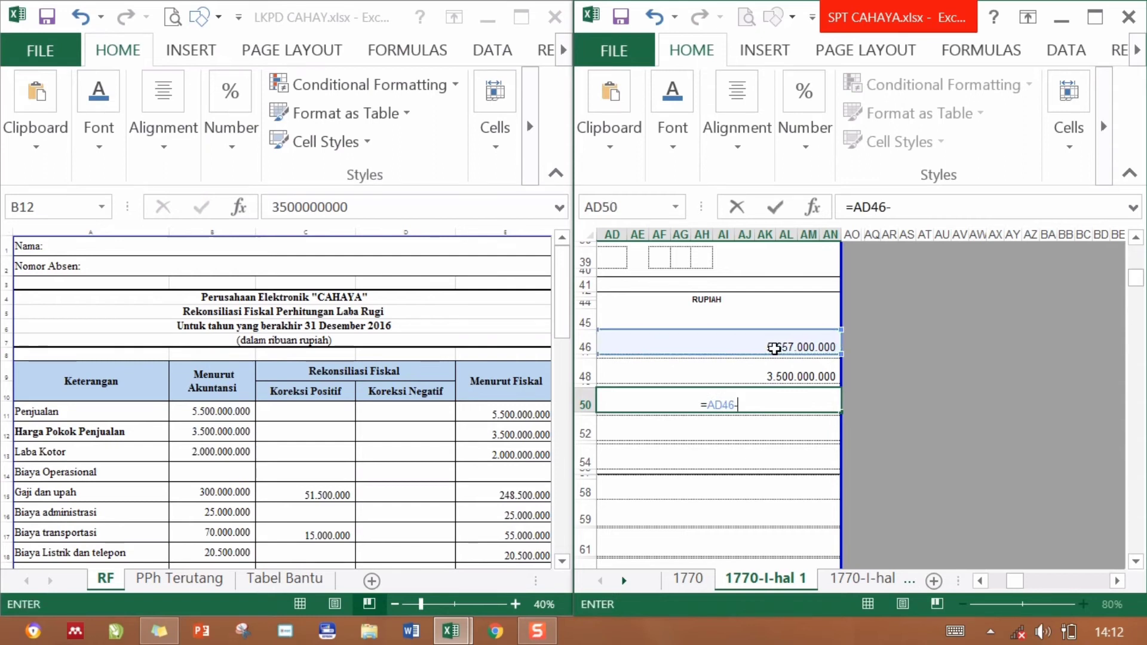
left_click(765, 376)
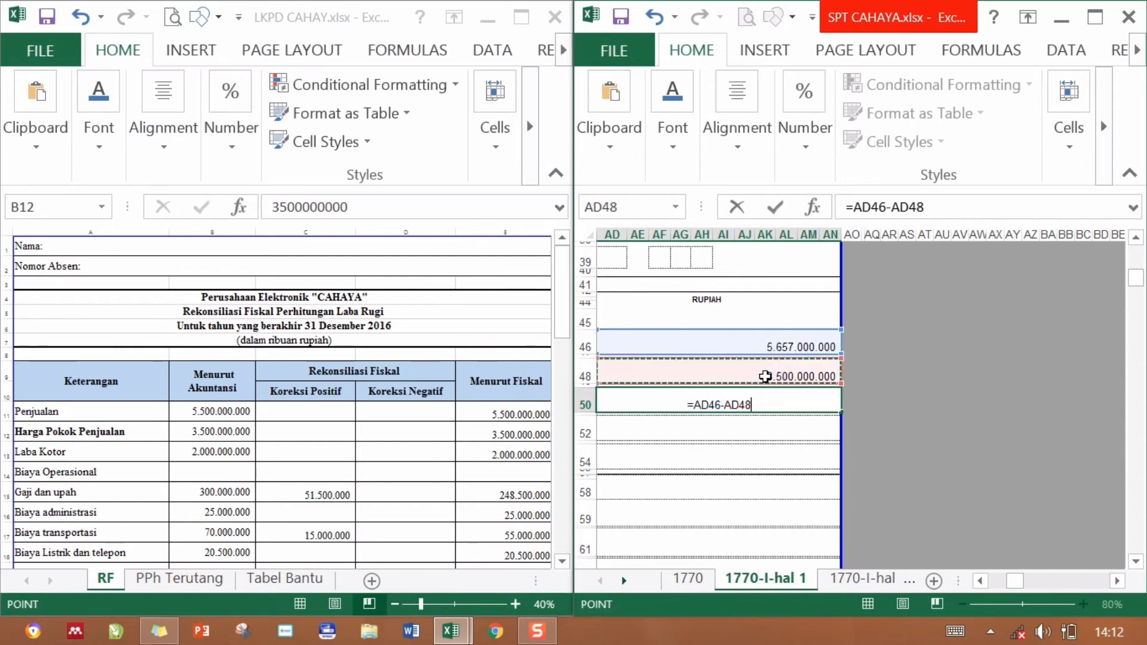
key("Return")
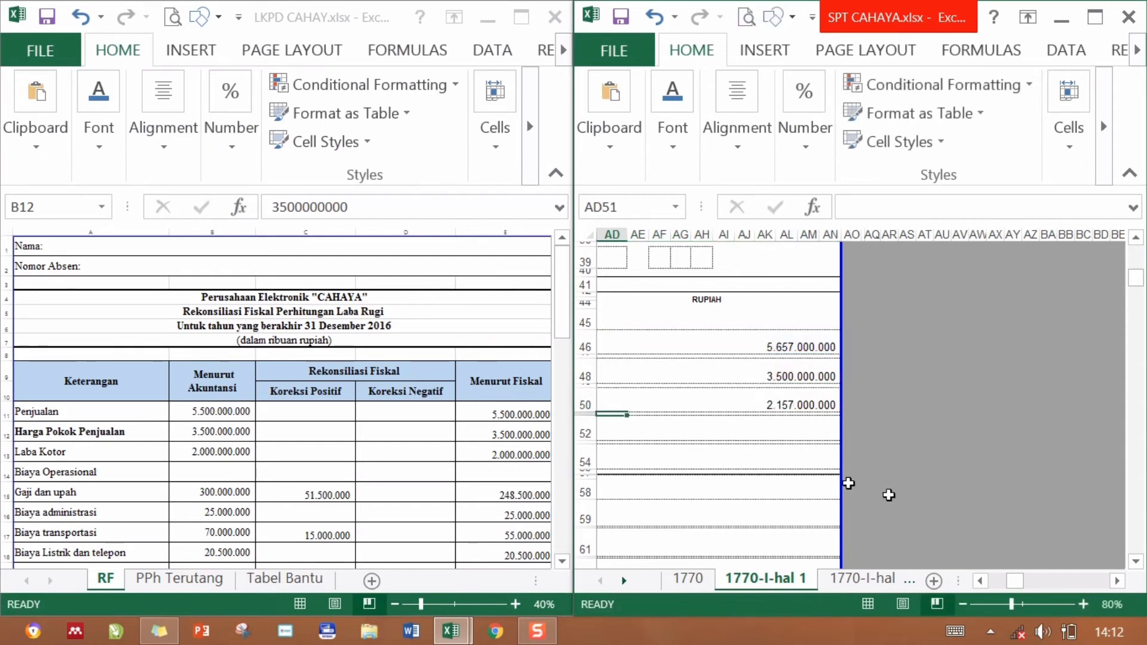
Find the 1d Biaya Usaha amount cell and look up Total Biaya Operasional in the Menurut Akuntansi column of LKPD CAHAY.xlsx.
left_click(980, 581)
left_click(980, 581)
left_click(981, 581)
left_click(783, 425)
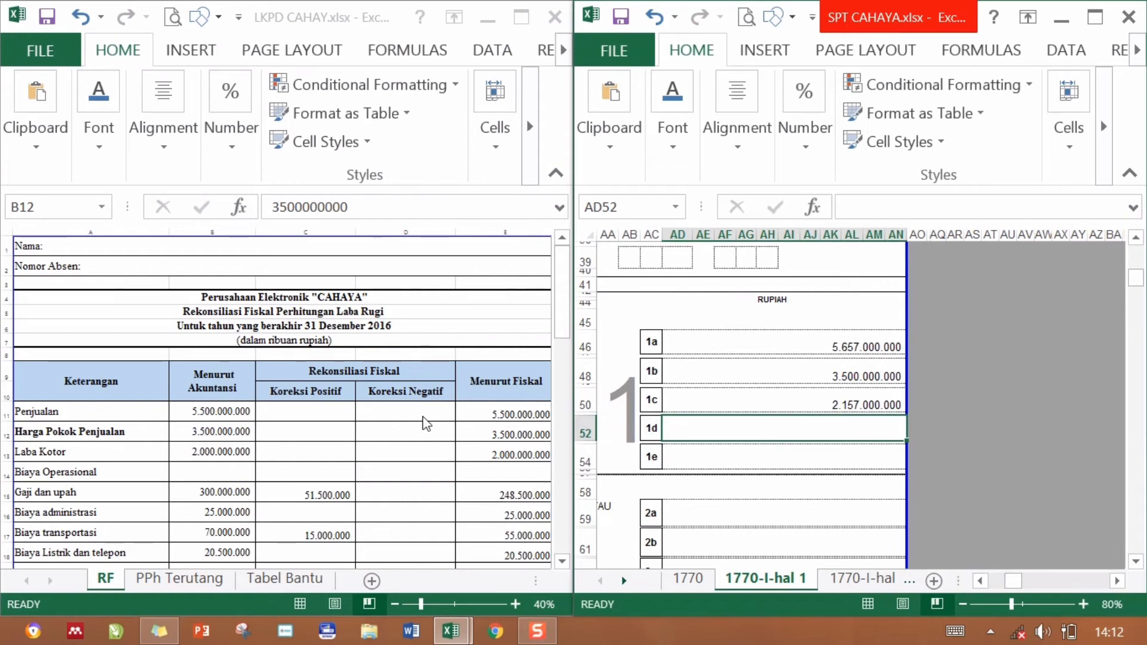
left_click(422, 417)
left_click_drag(565, 264, 584, 352)
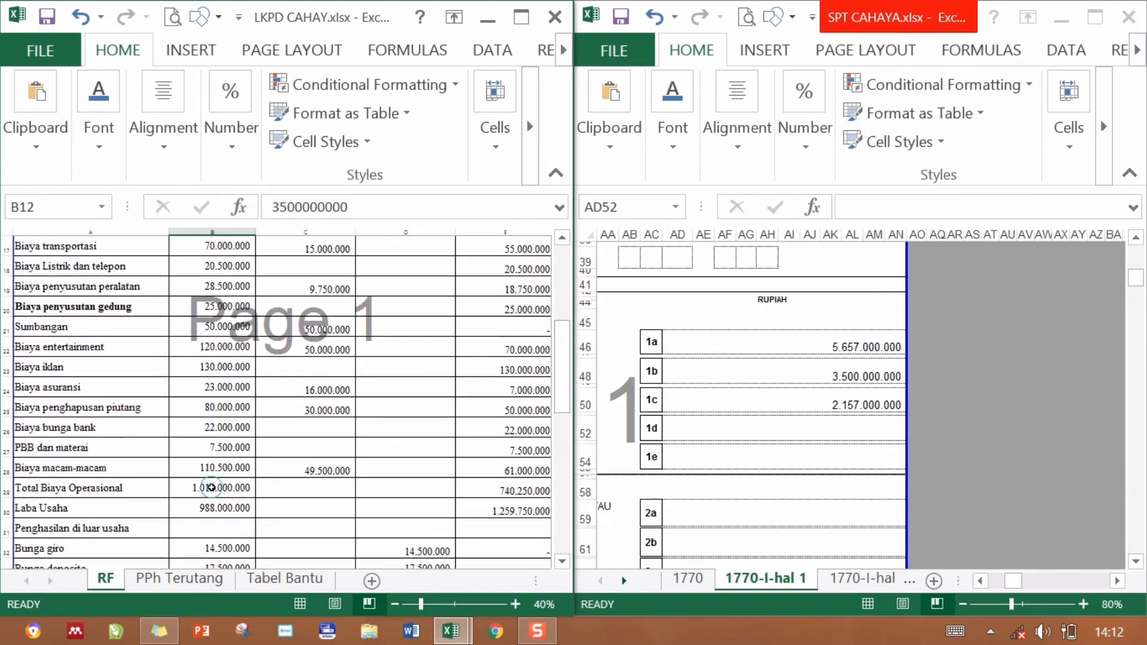
left_click(211, 488)
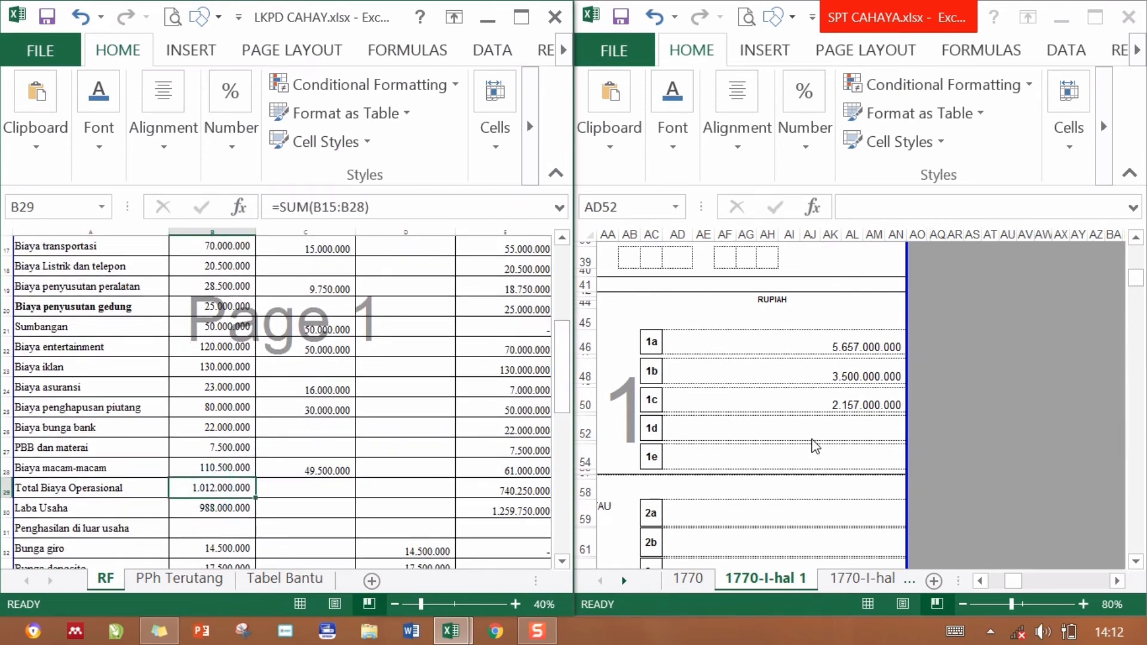
left_click(807, 435)
type("110")
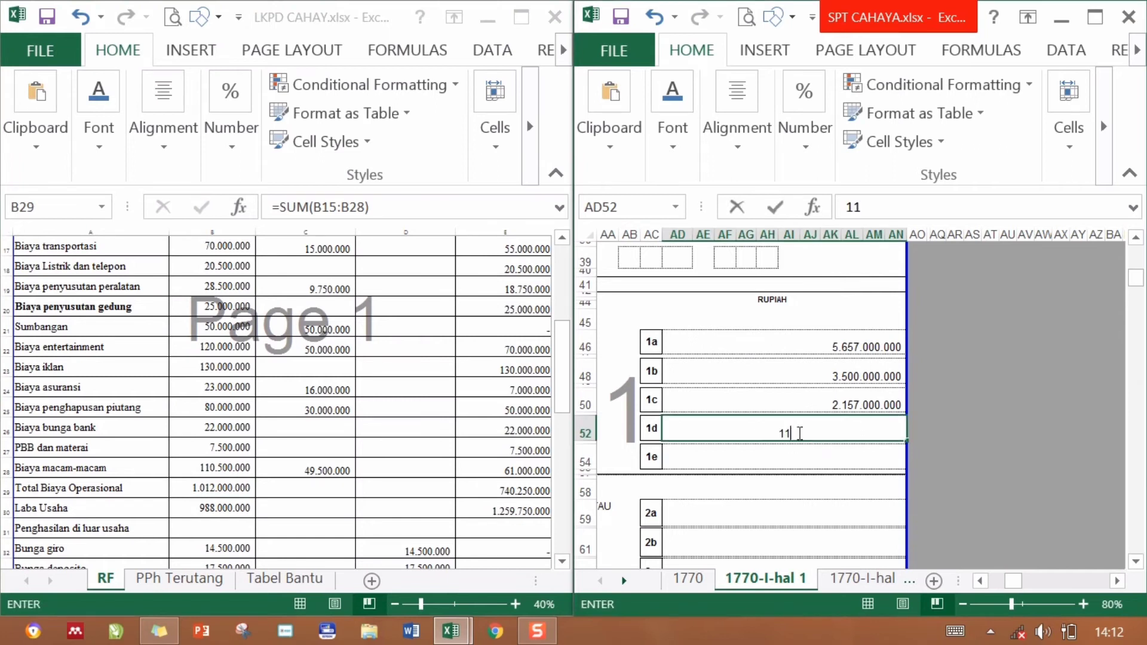
key("BackSpace")
key("BackSpace")
type("012")
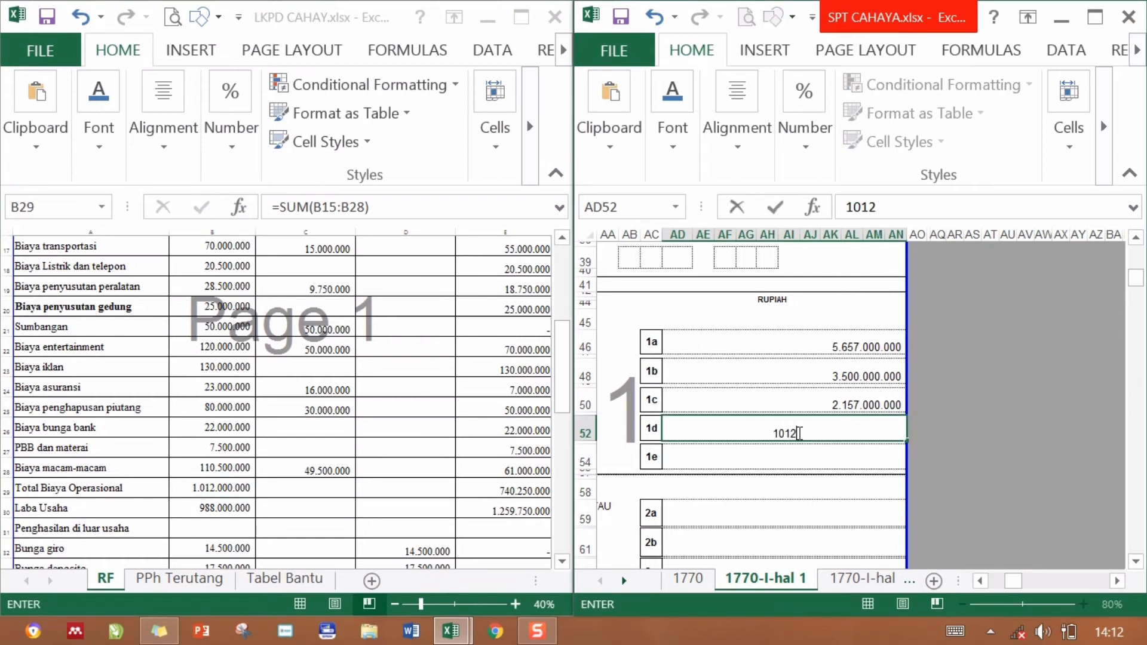
type("000000")
key("Return")
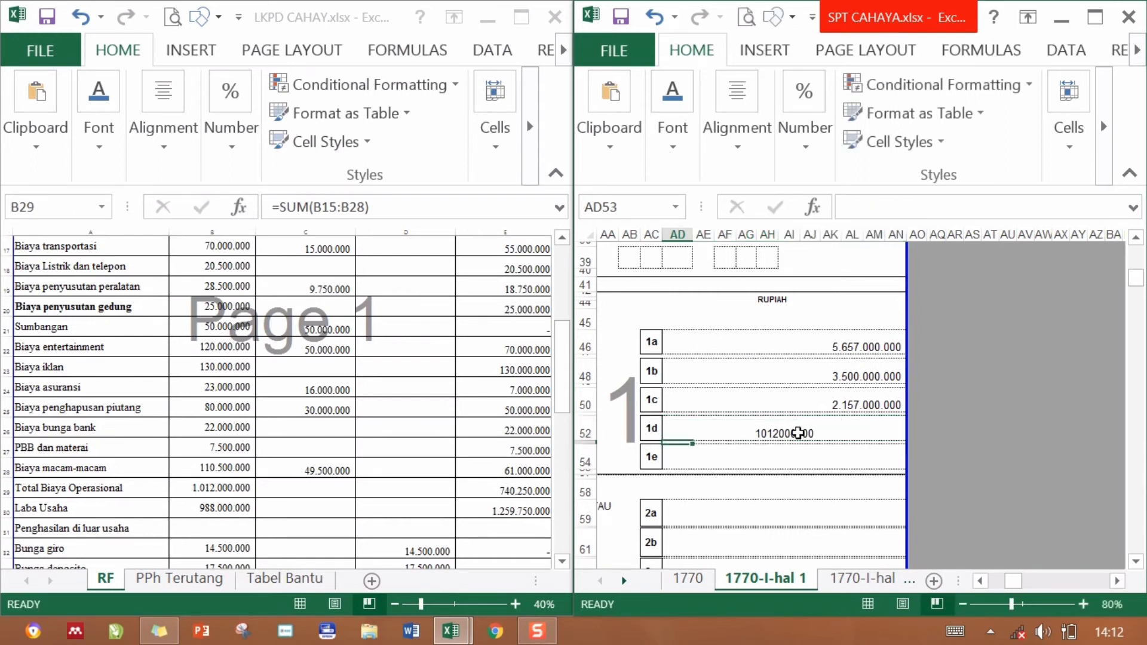
Enter the formula =AD50-AD52 for 1e Penghasilan Neto to subtract 1d from 1c.
left_click(814, 452)
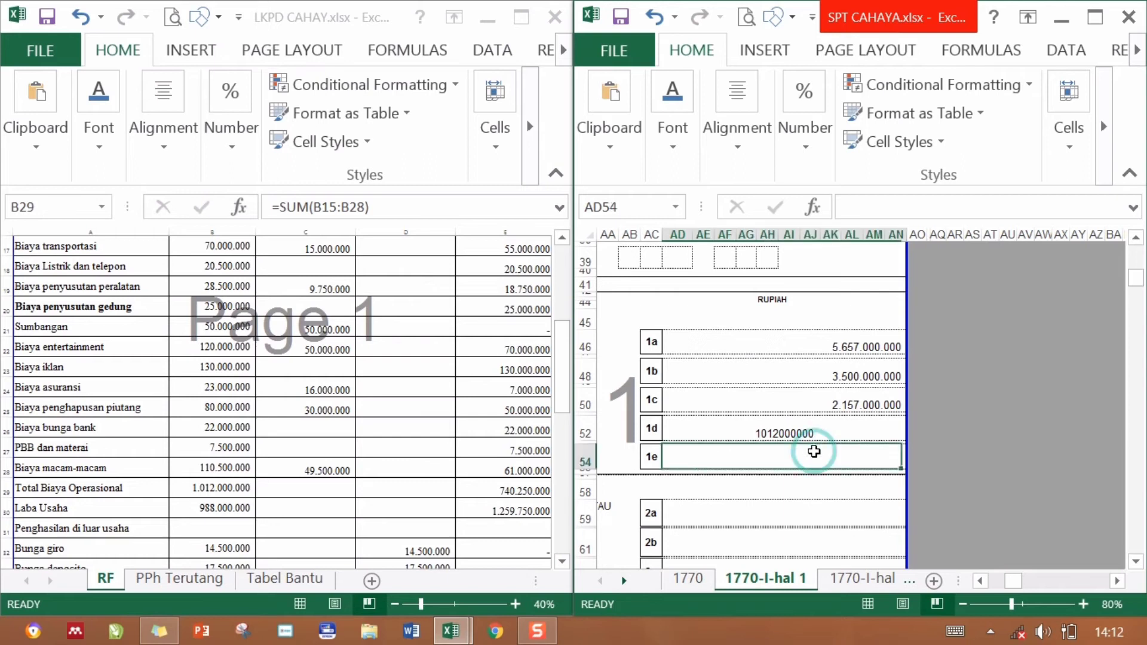
type("=")
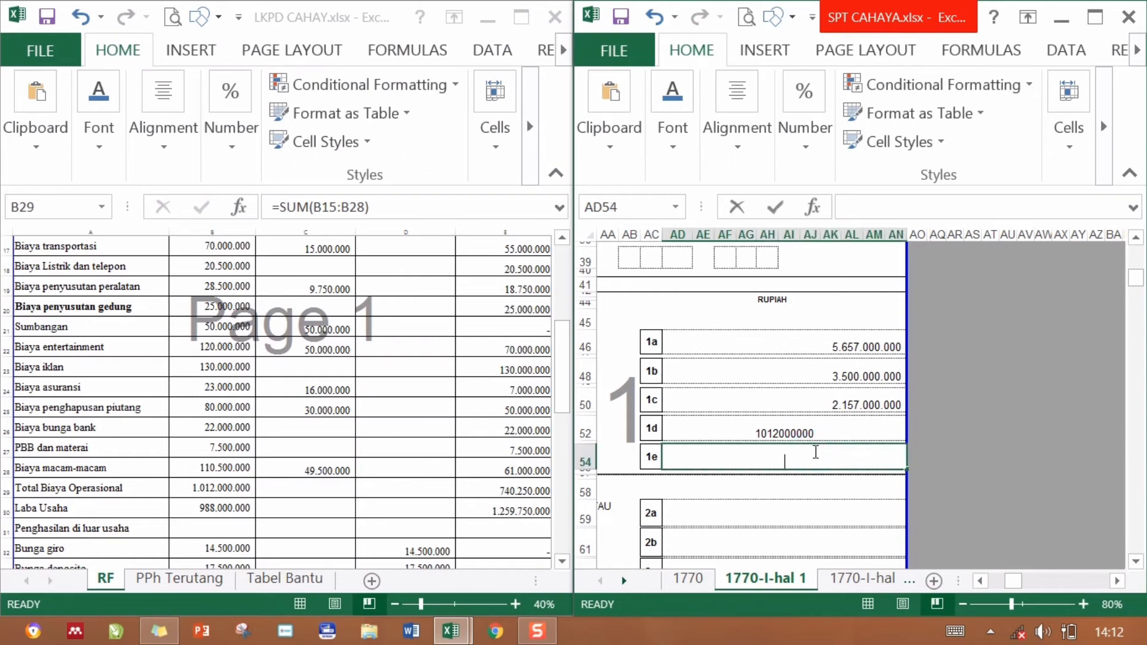
left_click(815, 403)
type("-")
left_click(771, 433)
key("Return")
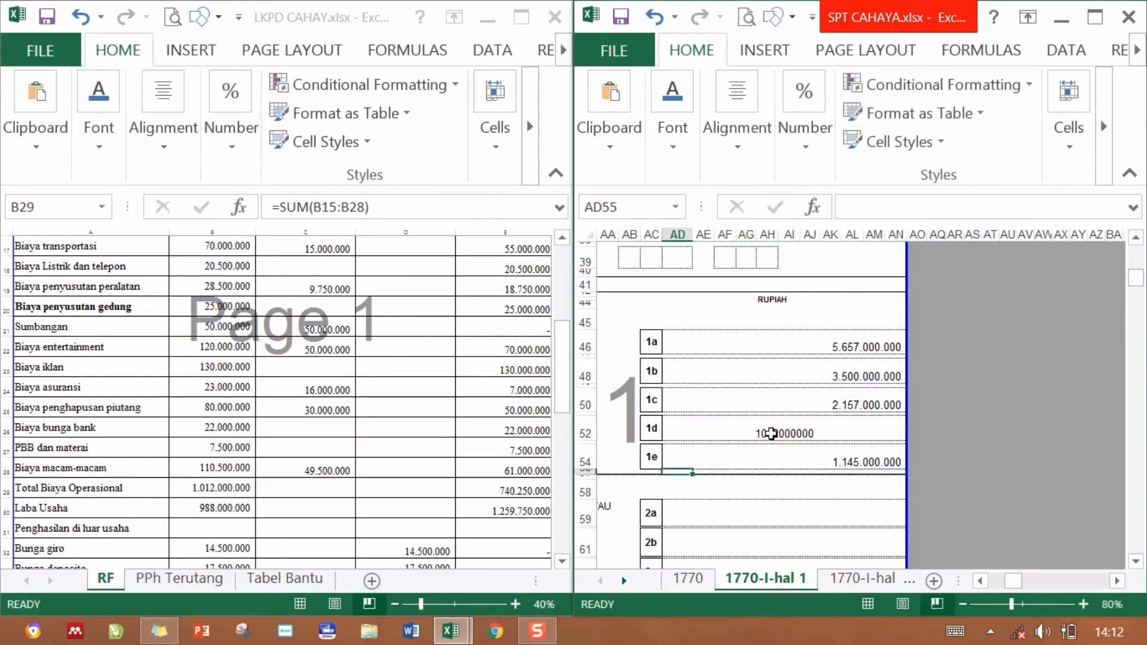
Apply the comma number style to the 1d Biaya Usaha amount.
left_click(772, 434)
left_click(794, 146)
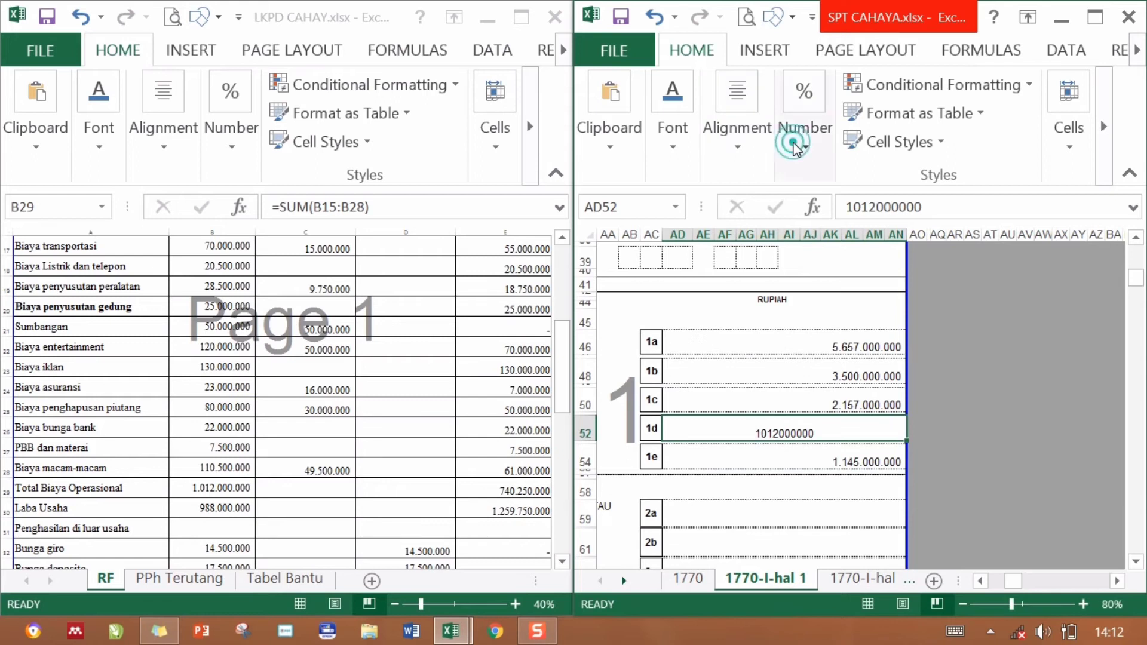
left_click(859, 249)
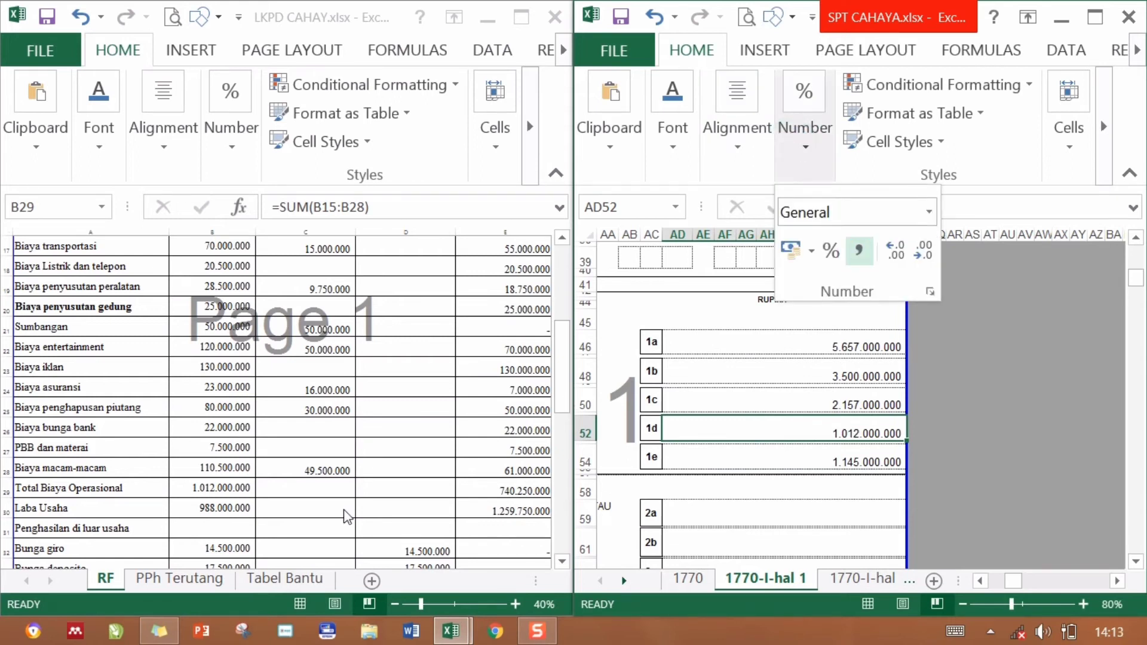
Review the non-business income rows and Laba Bersih at the end of the RF sheet in LKPD CAHAY.xlsx.
left_click(342, 504)
left_click_drag(558, 380, 555, 419)
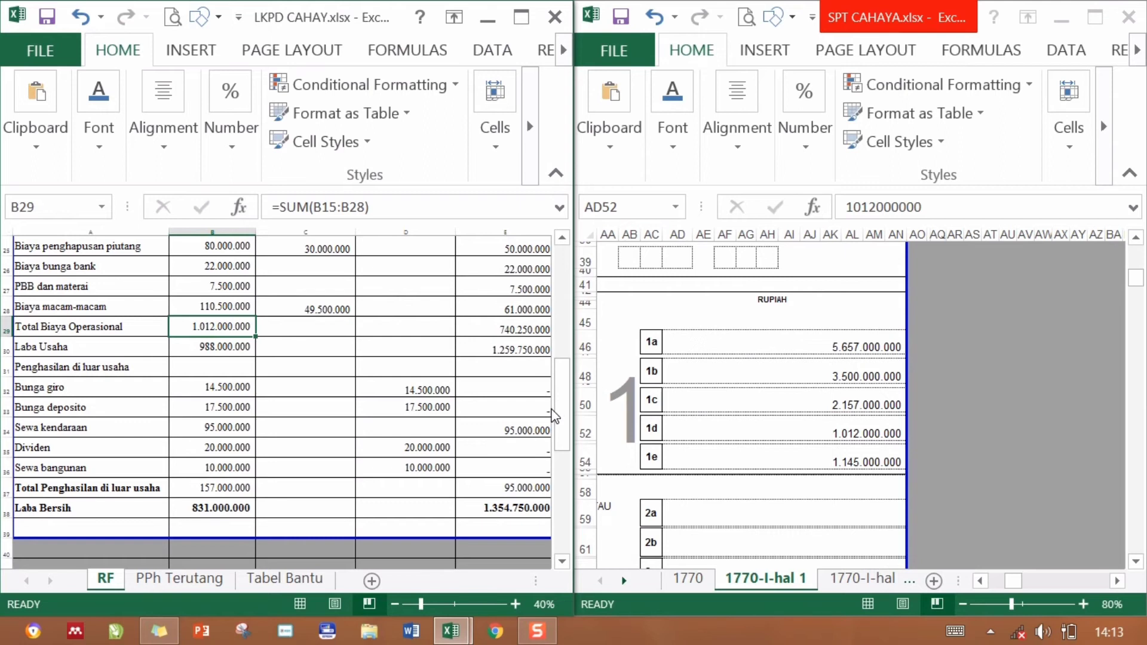
Change the Laba Bersih formula in column B of the RF sheet in LKPD CAHAY.xlsx to =B30+B37.
left_click(208, 512)
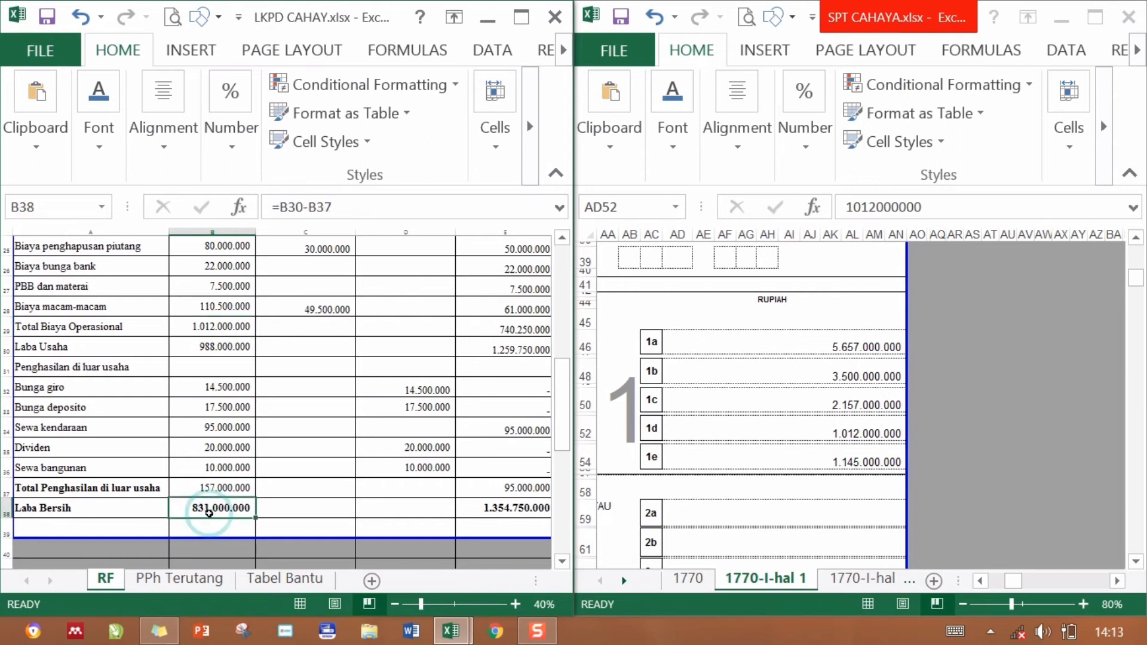
left_click(310, 207)
type("+")
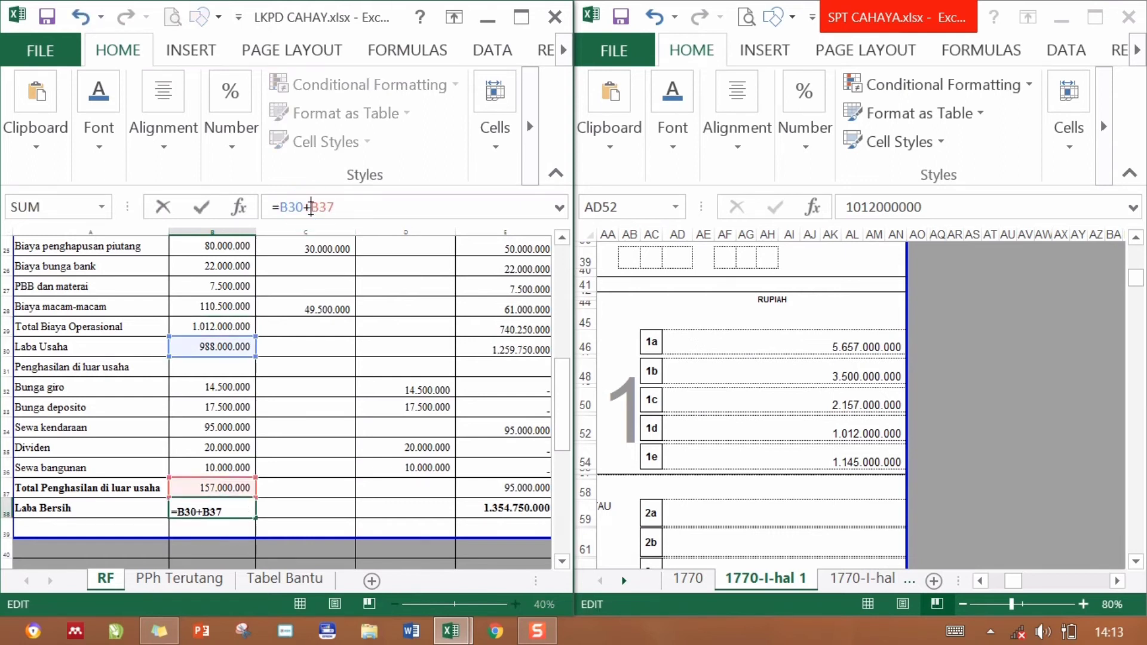
key("Return")
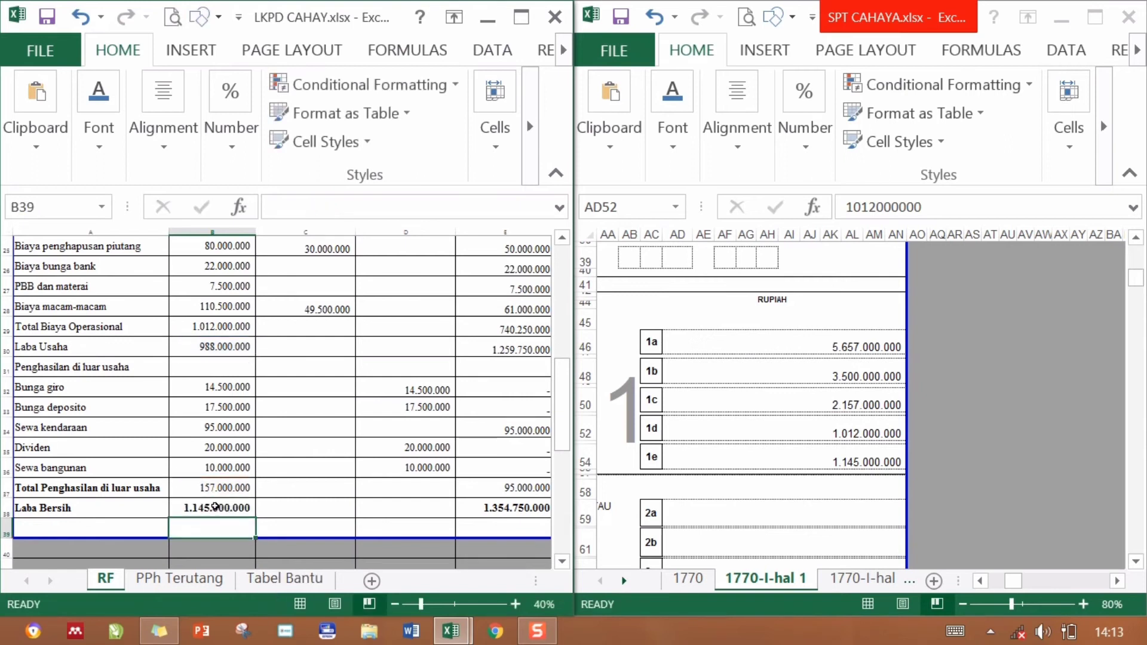
Place SPT CAHAYA.xlsx beside the SOAL LATIHAN exercise document in Word, with section 2 Penyesuaian Fiskal Positif in view.
left_click(741, 505)
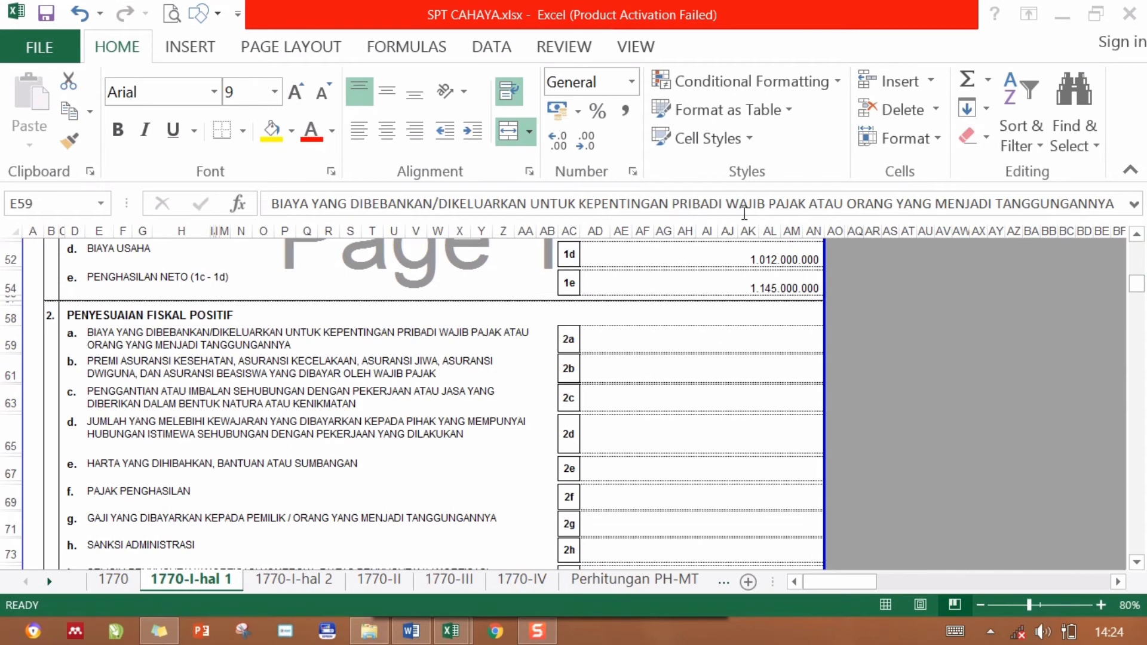
left_click(122, 334)
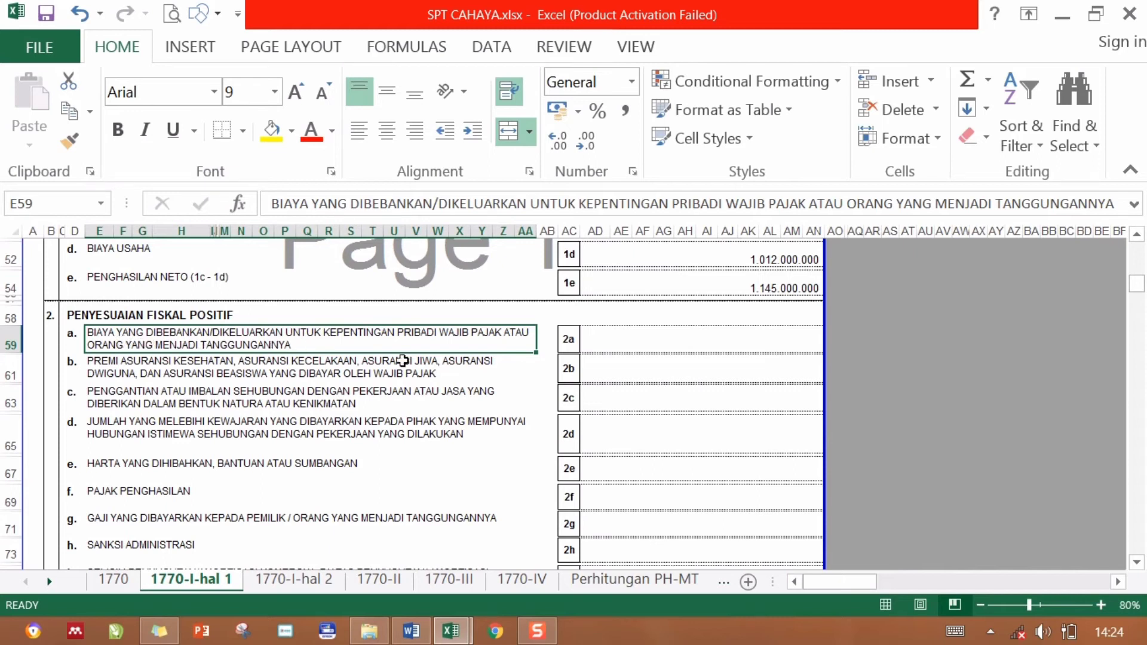
key("super+Right")
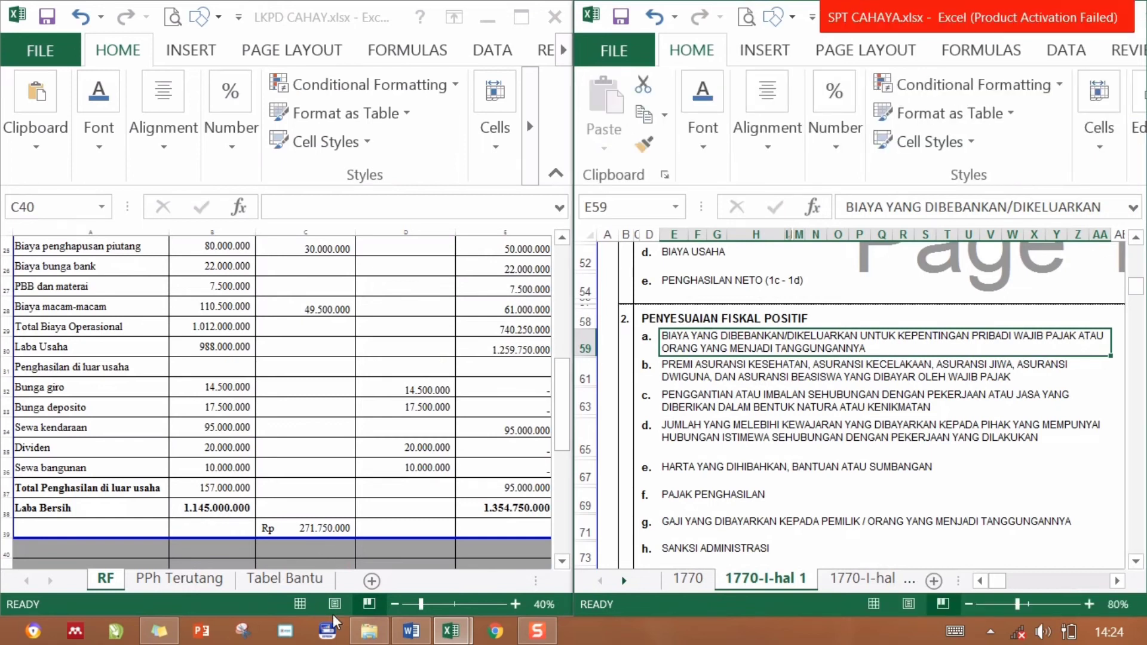
left_click(411, 631)
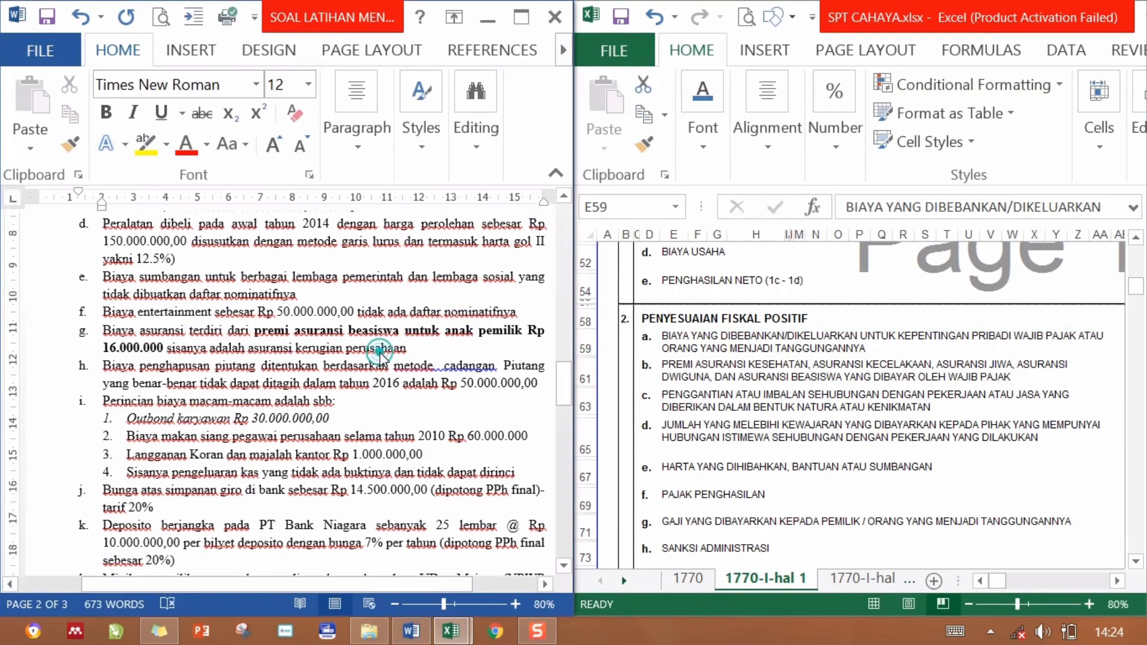
Examine exercise notes a, c and g for the owner's private withdrawals, family recreation costs and the child's scholarship insurance premium.
left_click_drag(563, 378, 561, 357)
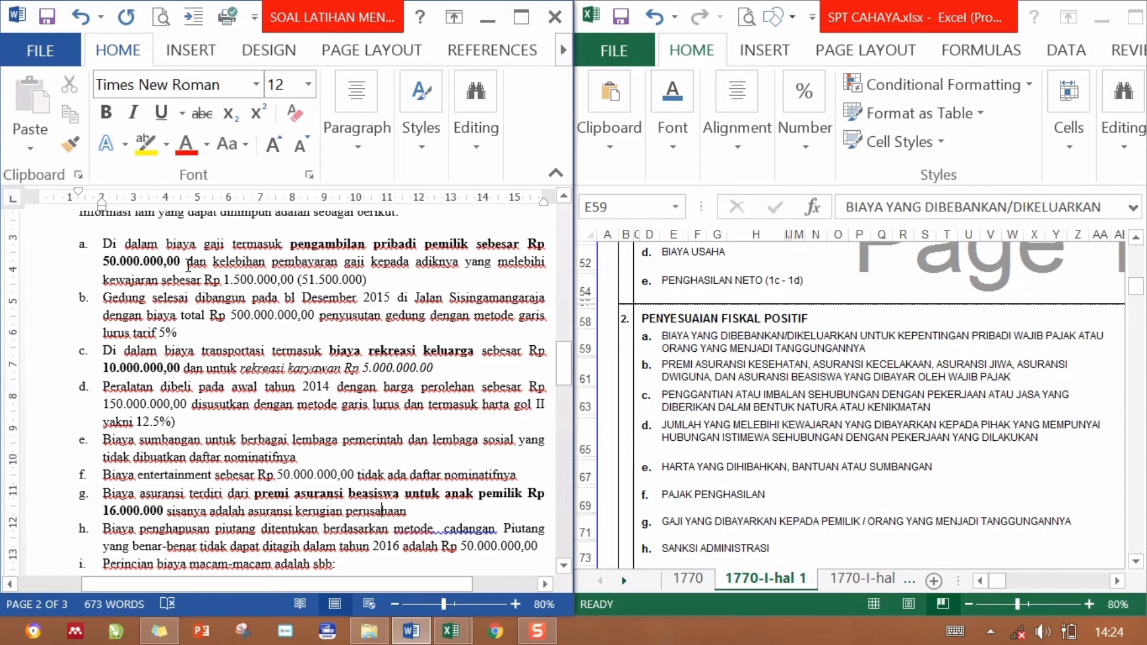
left_click(285, 244)
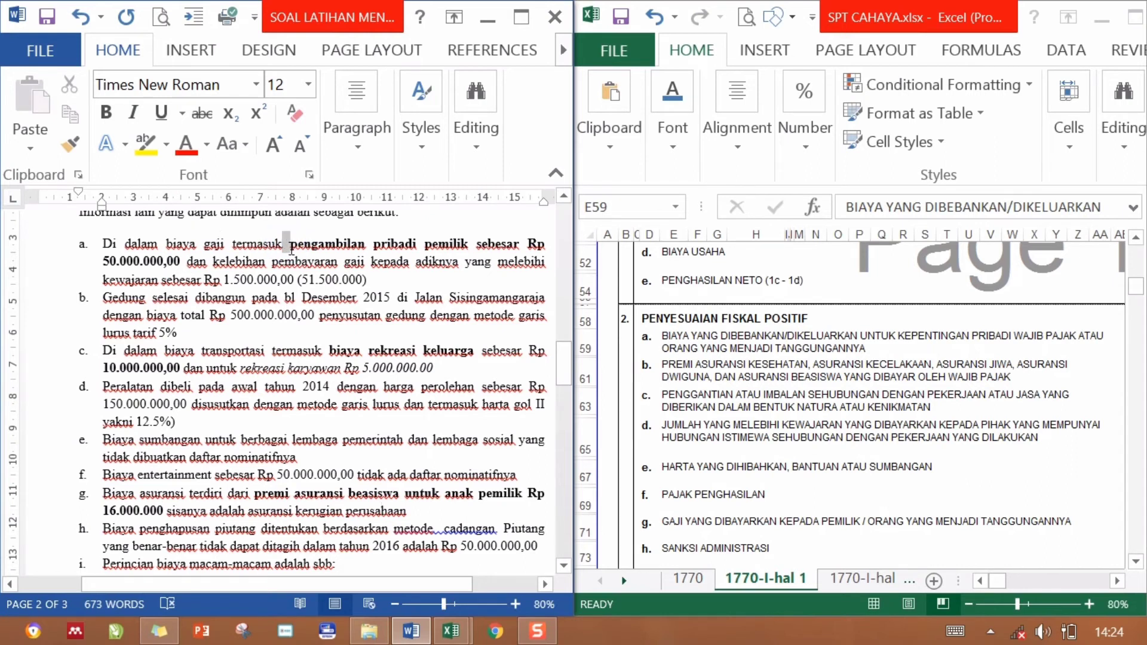
left_click(189, 262, "shift")
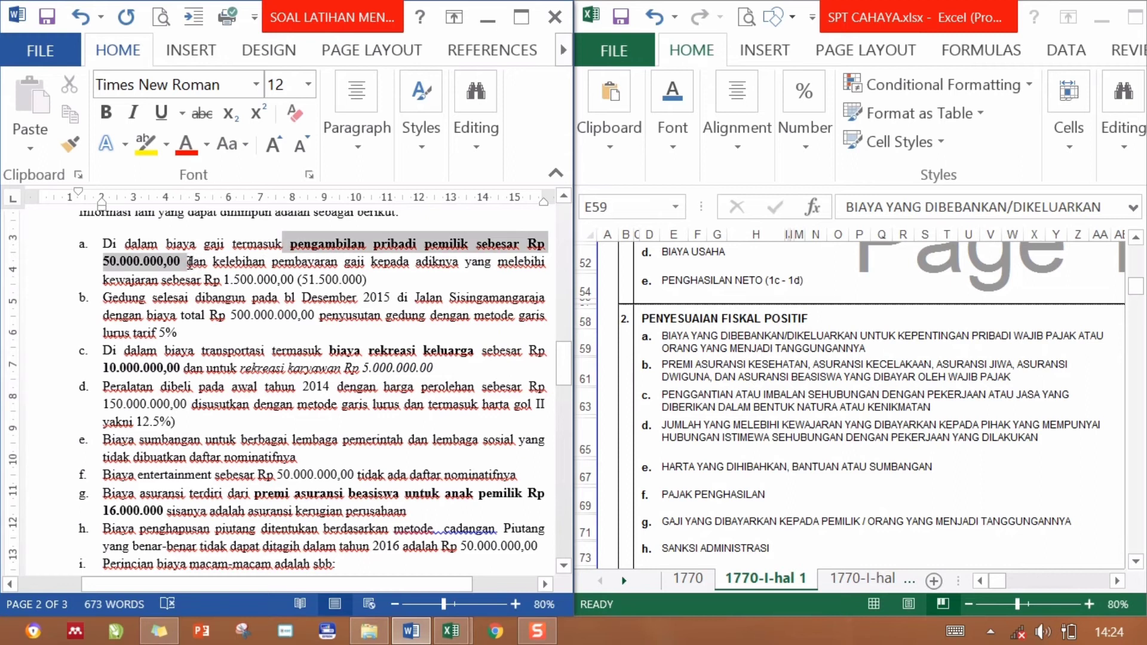
left_click(357, 261)
left_click(398, 243)
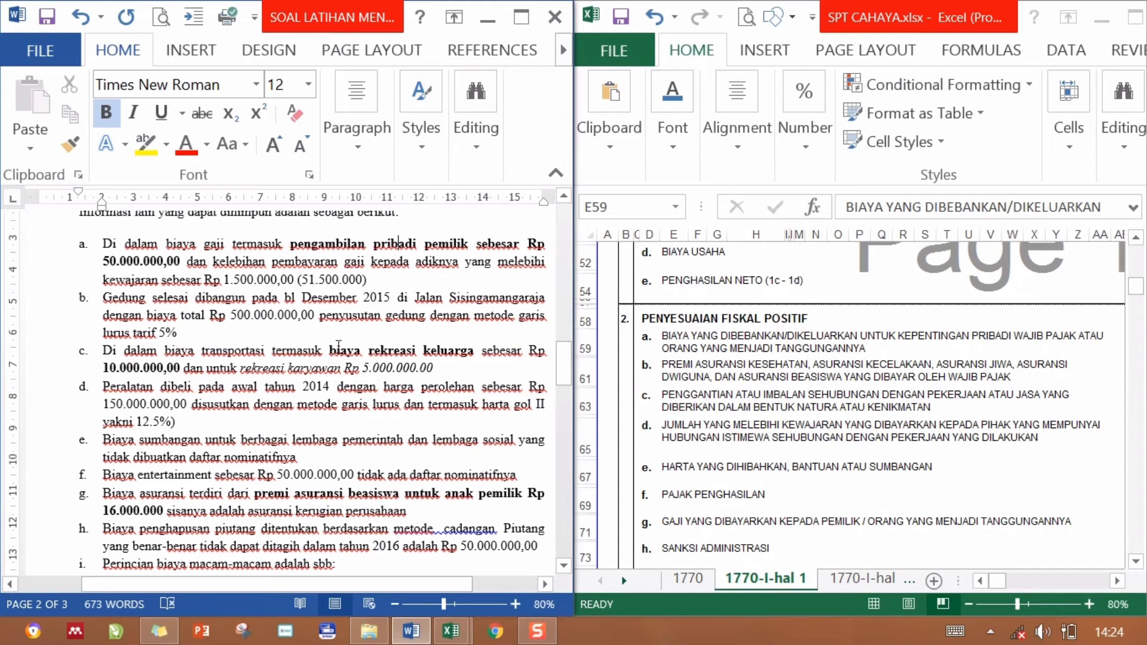
left_click(184, 368)
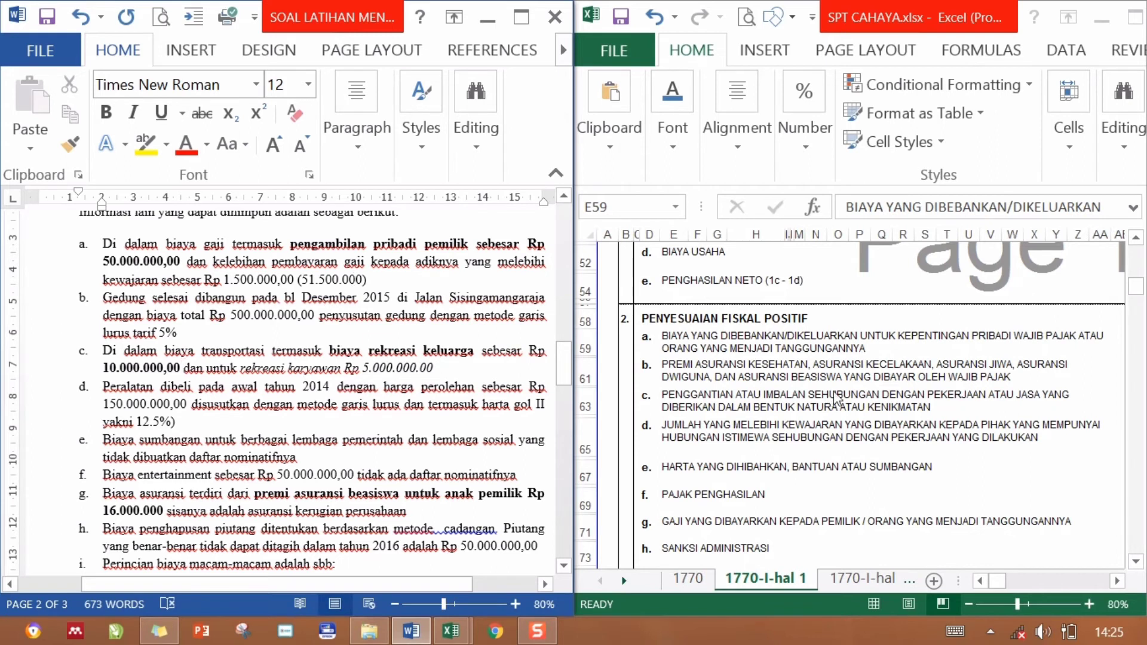
Enter the formula =50000000+10000000+16000000 as the amount for 2a in SPT CAHAYA.xlsx.
left_click(771, 346)
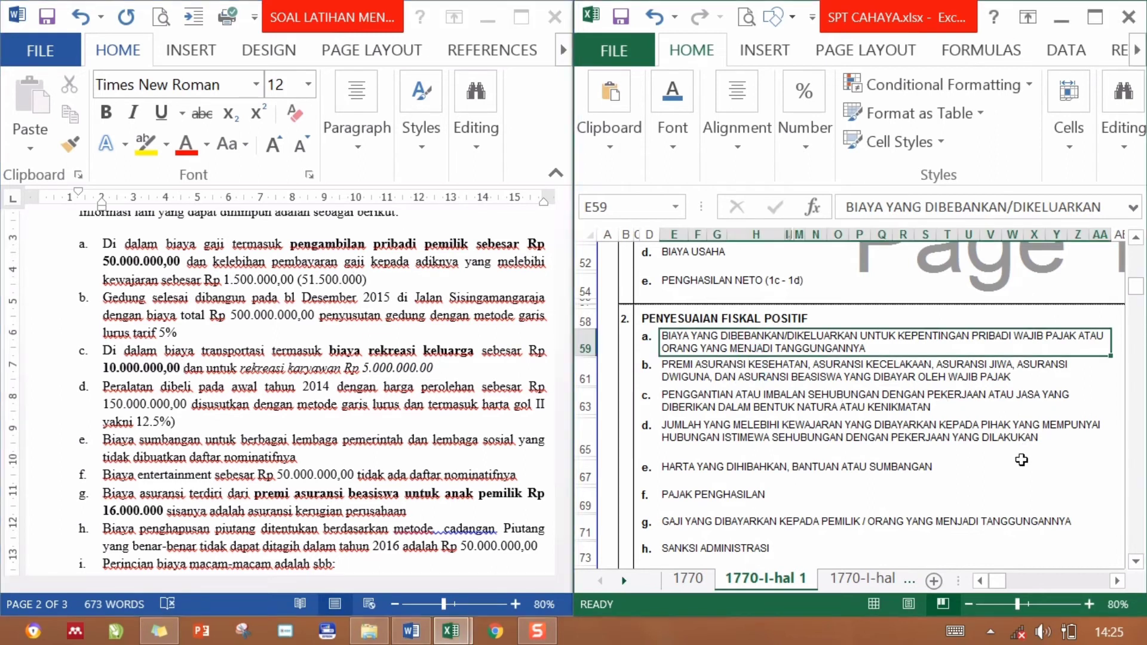
left_click(1042, 581)
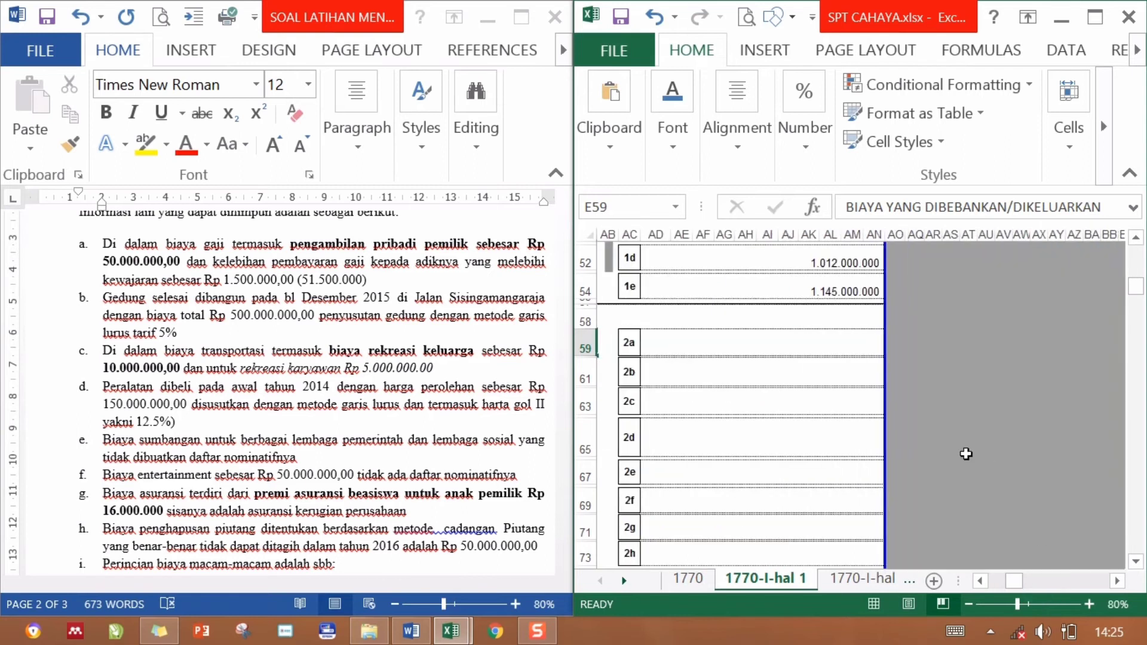
left_click(827, 357)
double_click(814, 340)
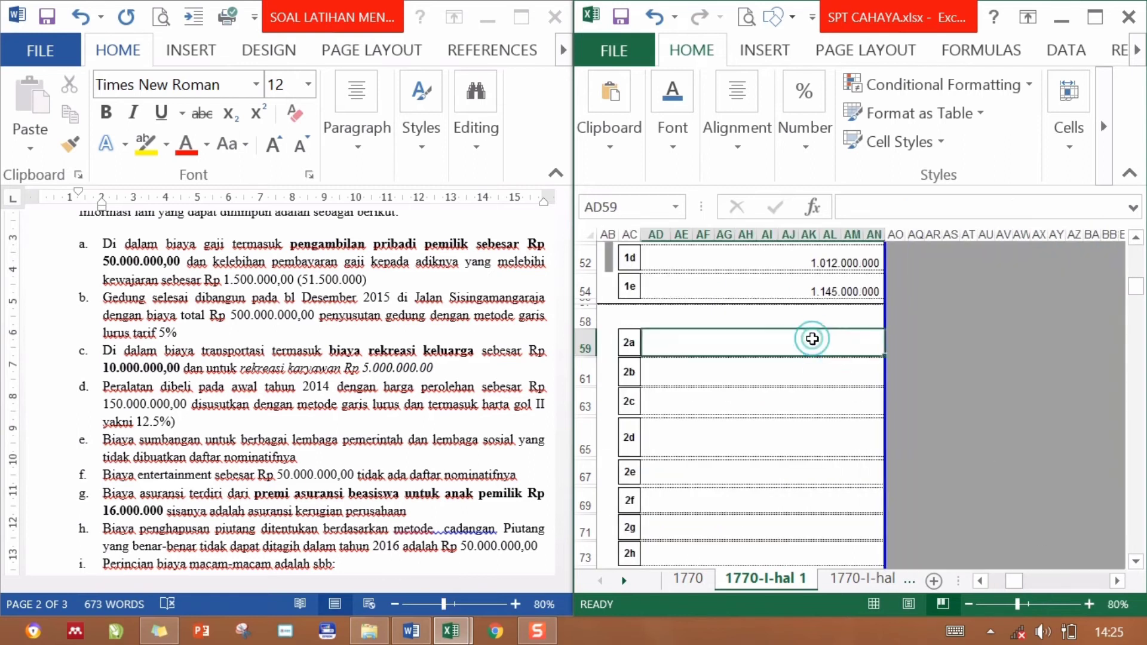
type("=500")
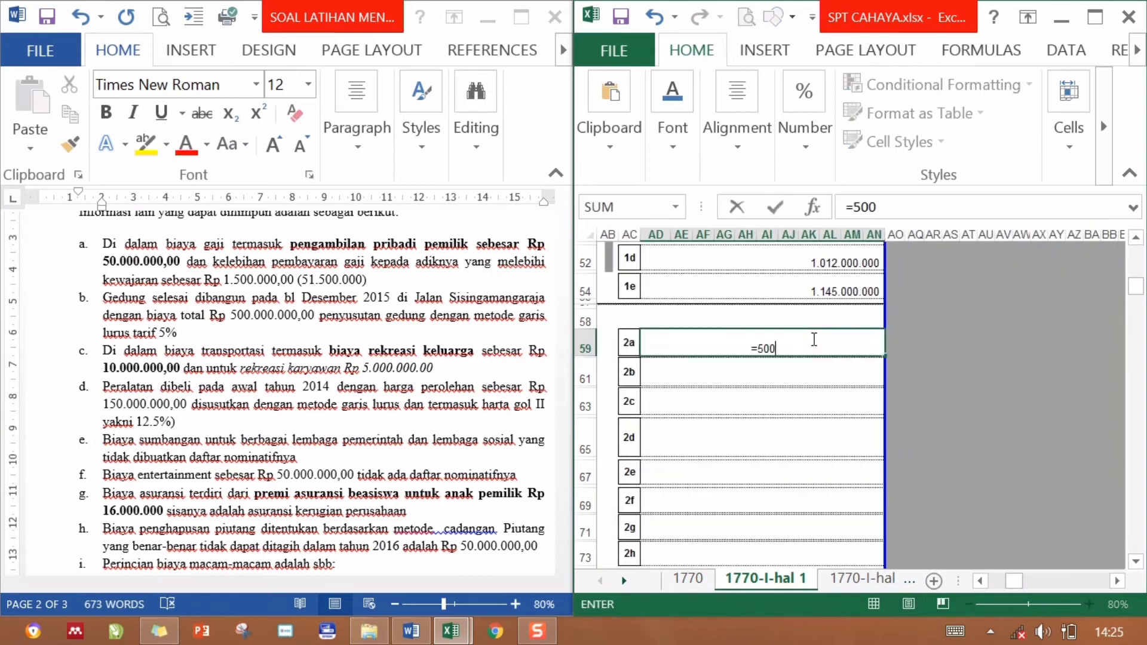
type("00000")
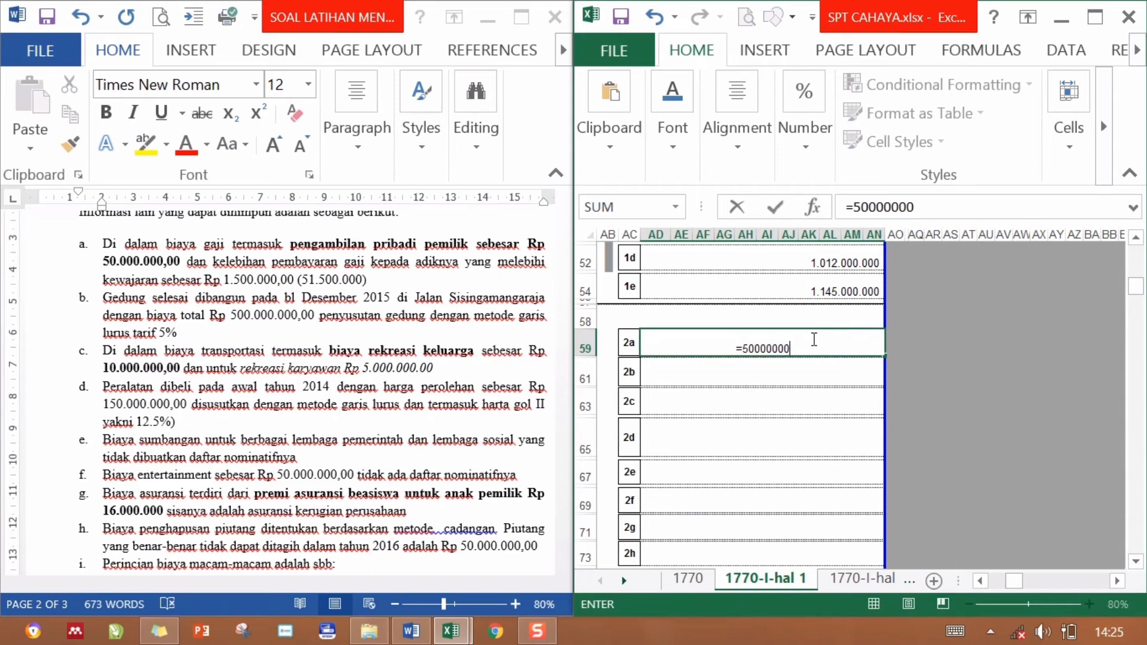
type("+10")
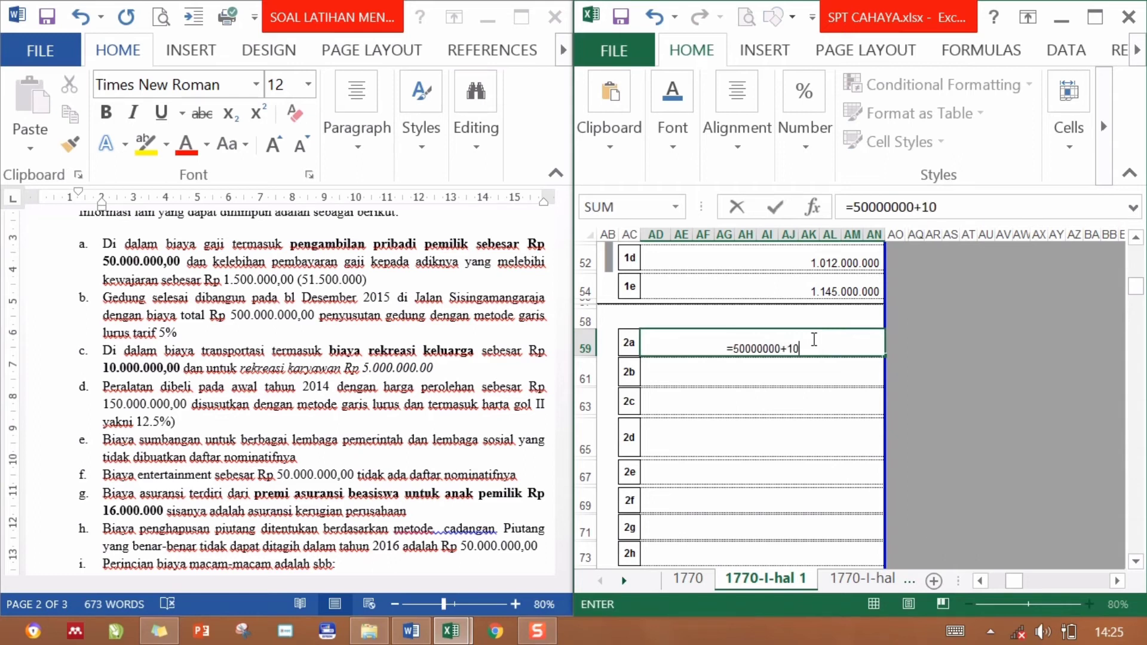
type("000000")
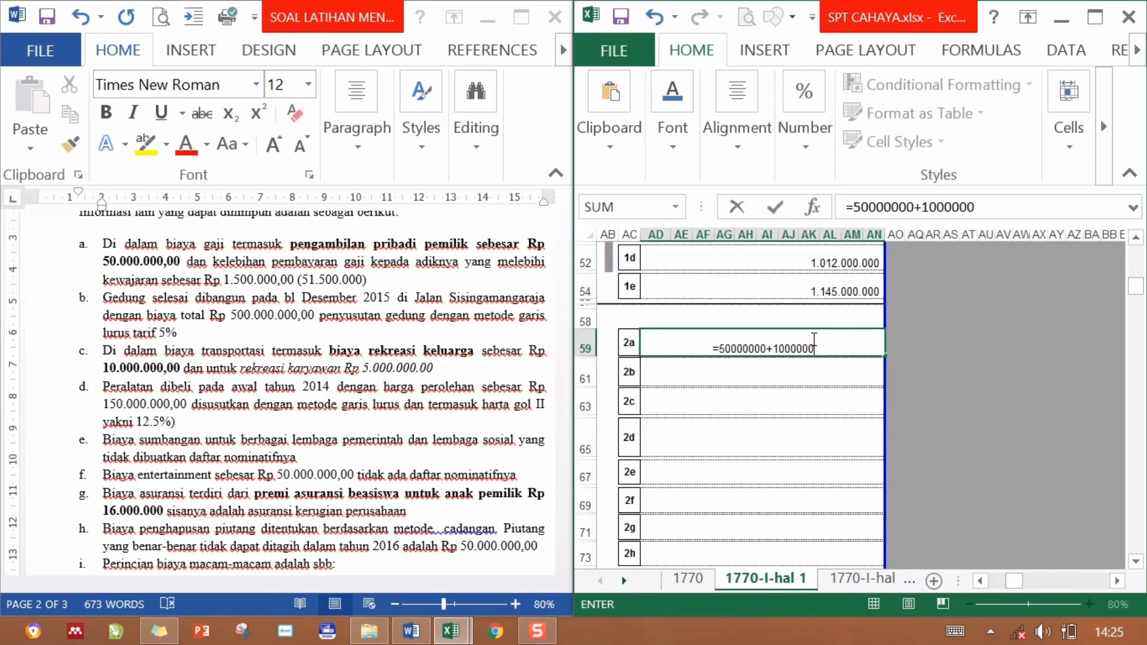
type("0+160")
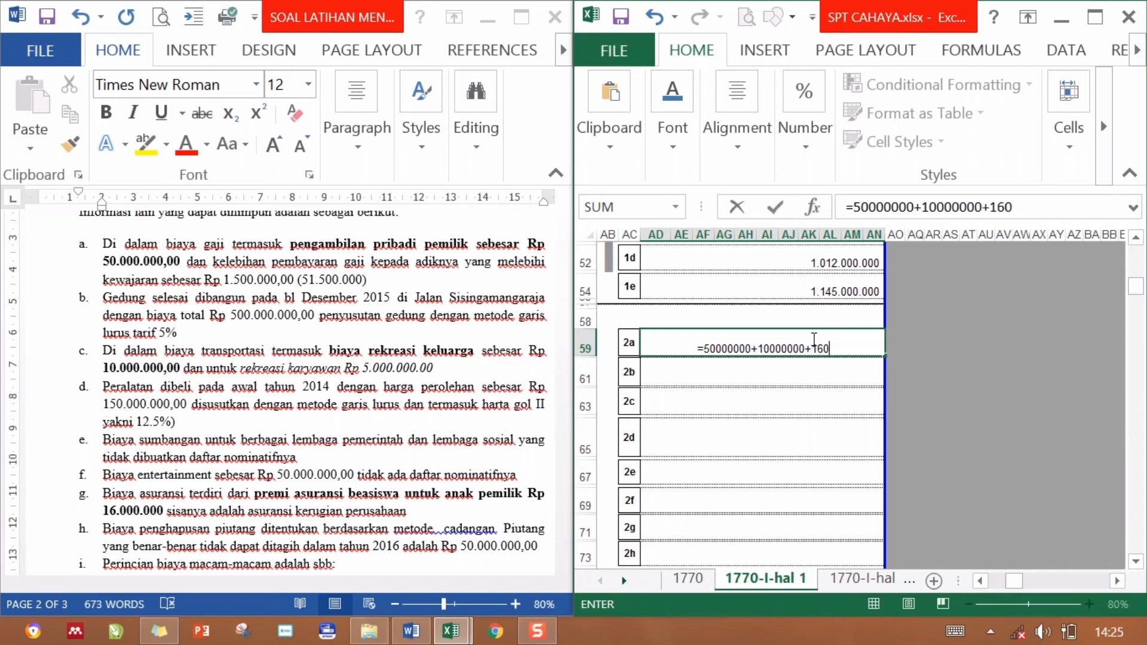
type("00000")
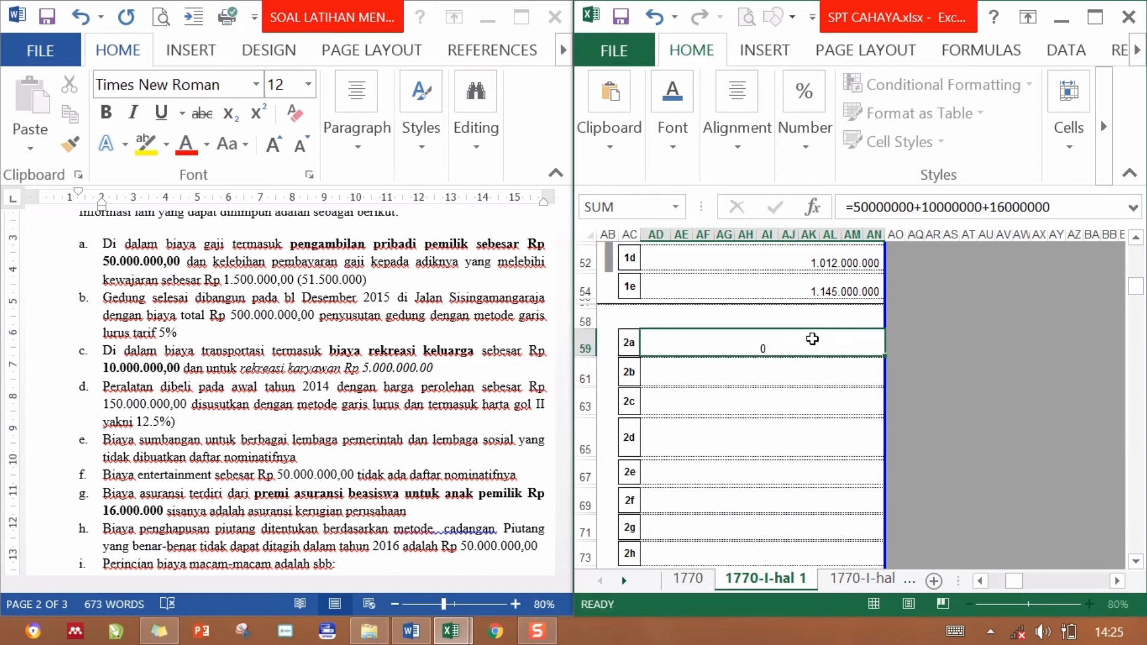
key("Return")
Apply the comma number style to the 2a amount.
left_click(813, 339)
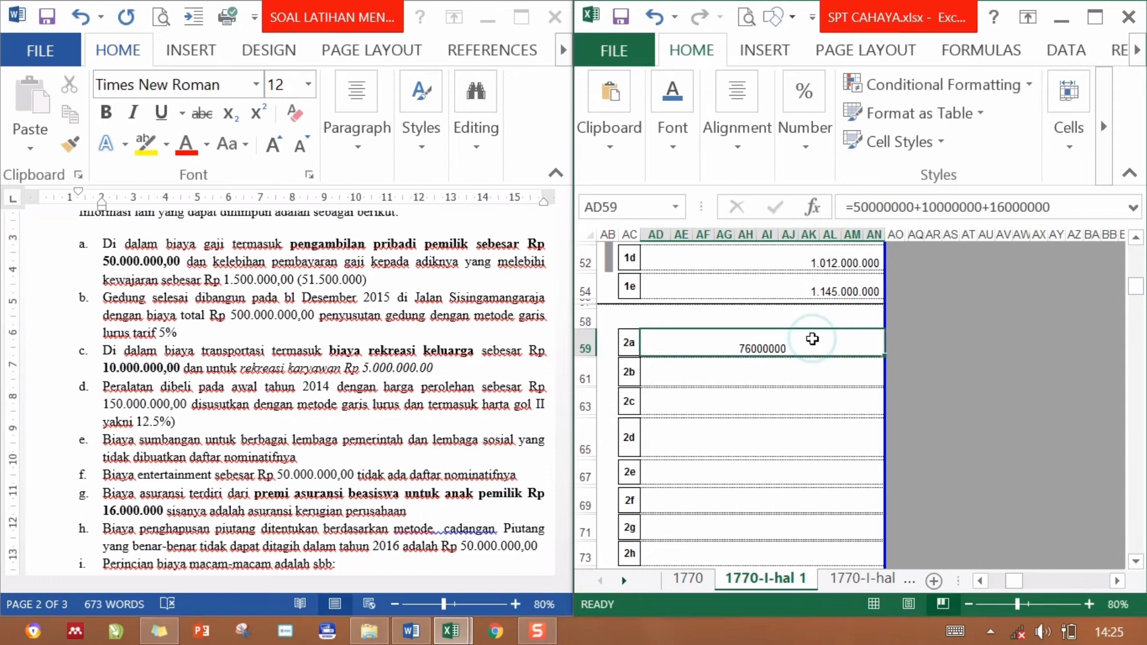
left_click(741, 154)
left_click(805, 139)
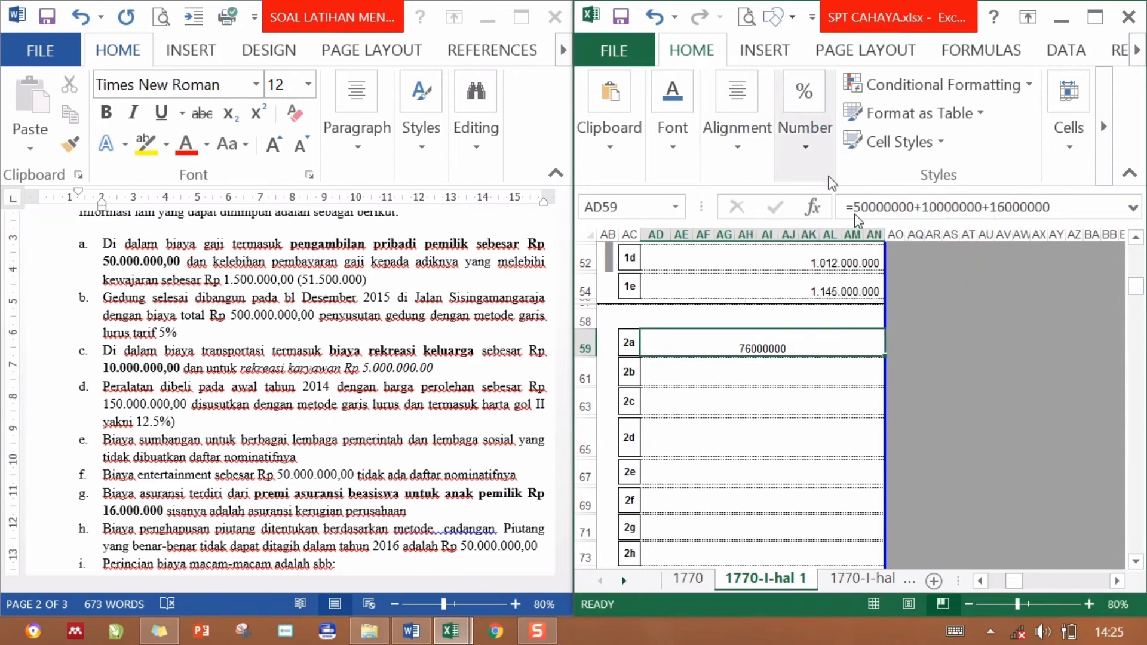
left_click(868, 261)
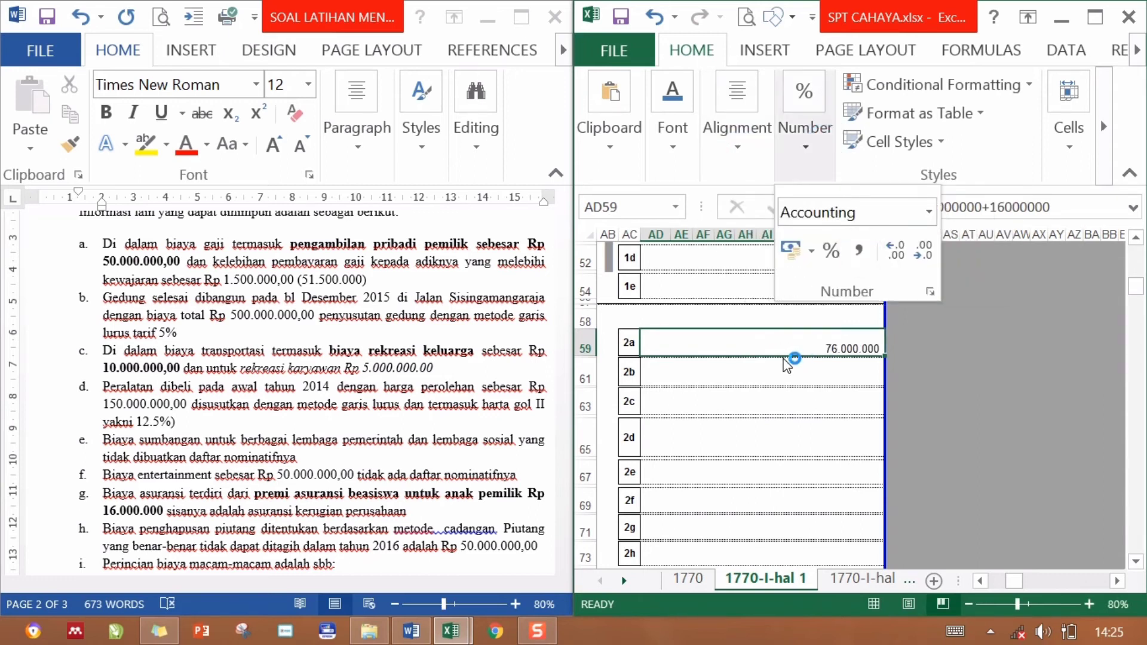
left_click(783, 361)
Read the descriptions of items 2b and 2c under Penyesuaian Fiskal Positif.
left_click(790, 368)
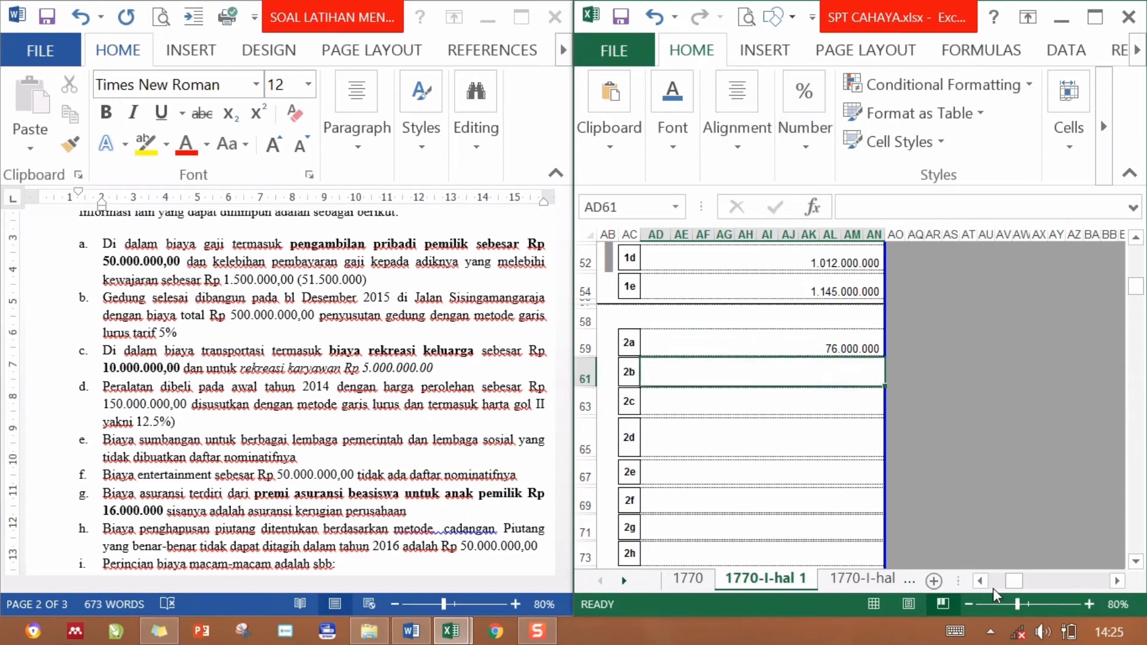
left_click_drag(994, 589, 994, 590)
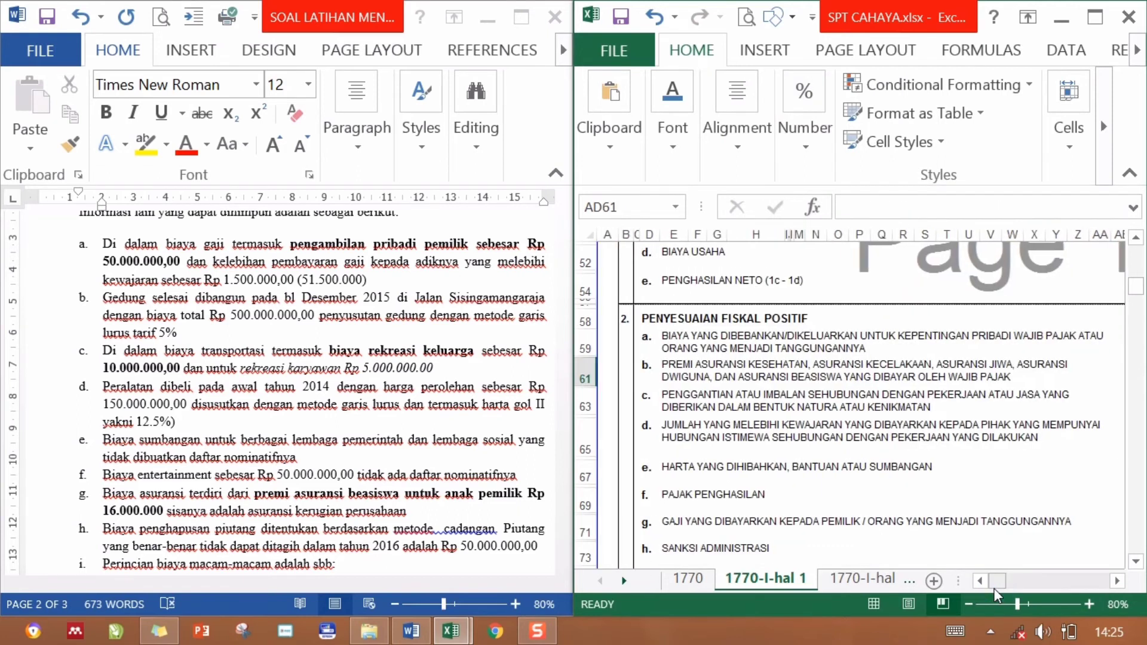
left_click(841, 379)
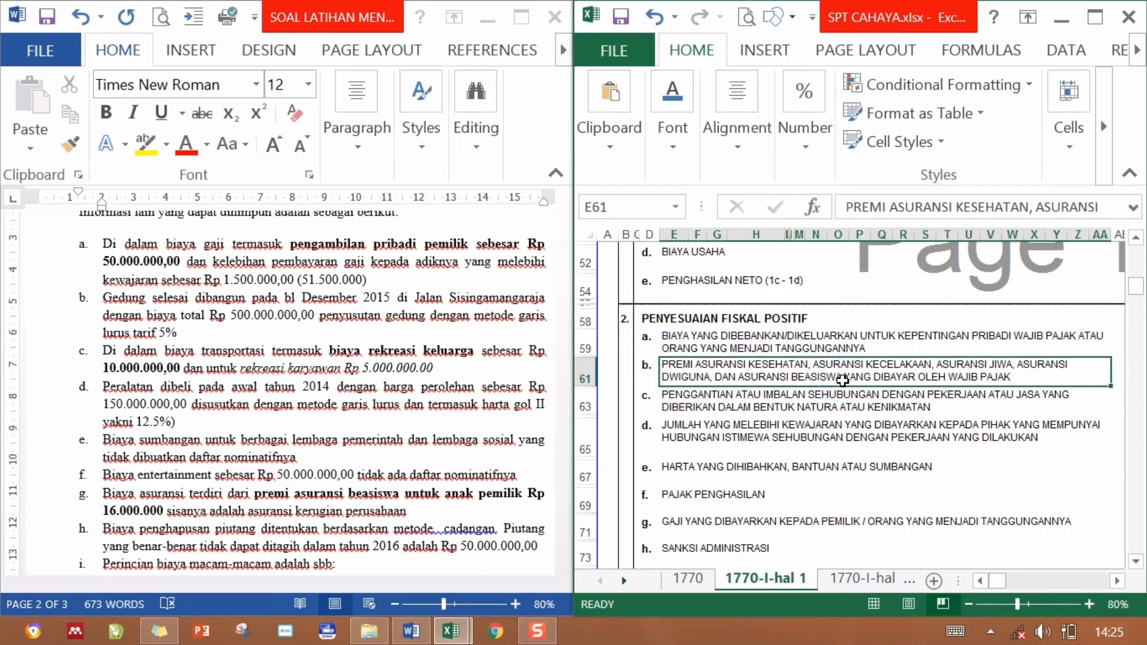
left_click(828, 414)
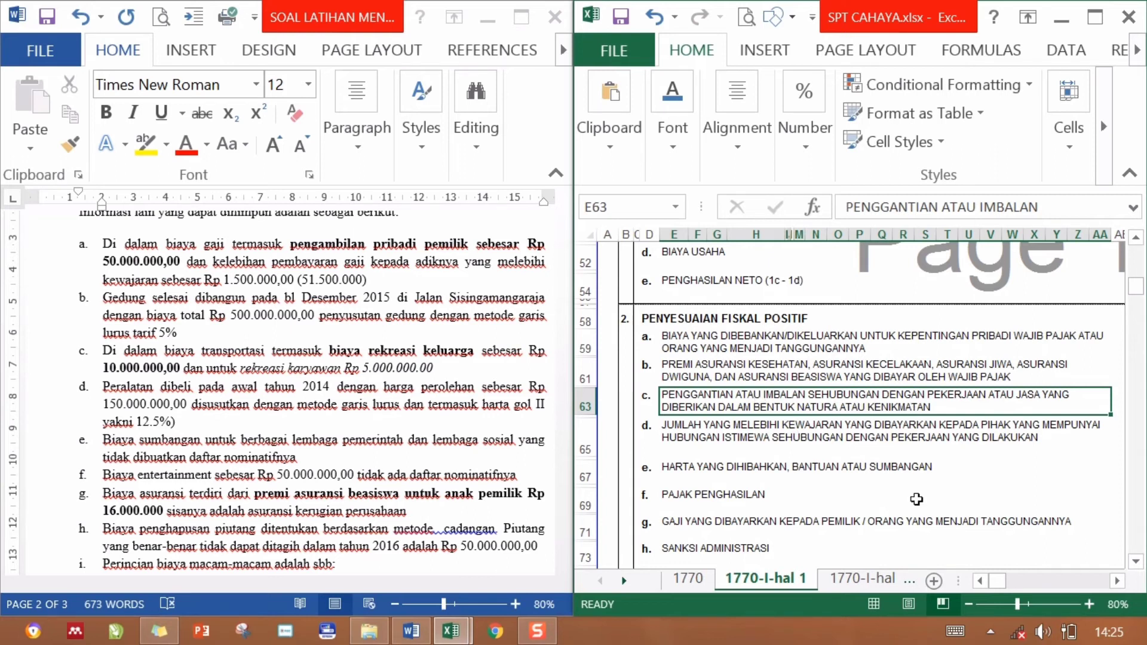
Using the employee recreation cost in note c and the outbound cost in note i, enter =5000000+30000000 as the 2c amount.
left_click(1029, 584)
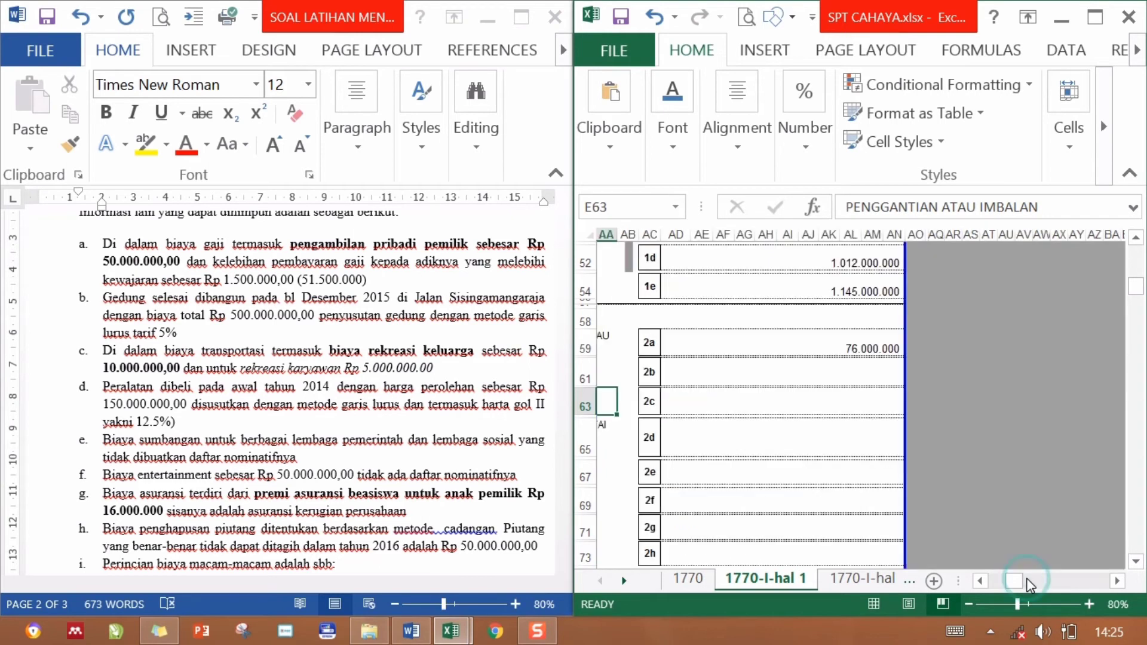
left_click(798, 409)
left_click(17, 475)
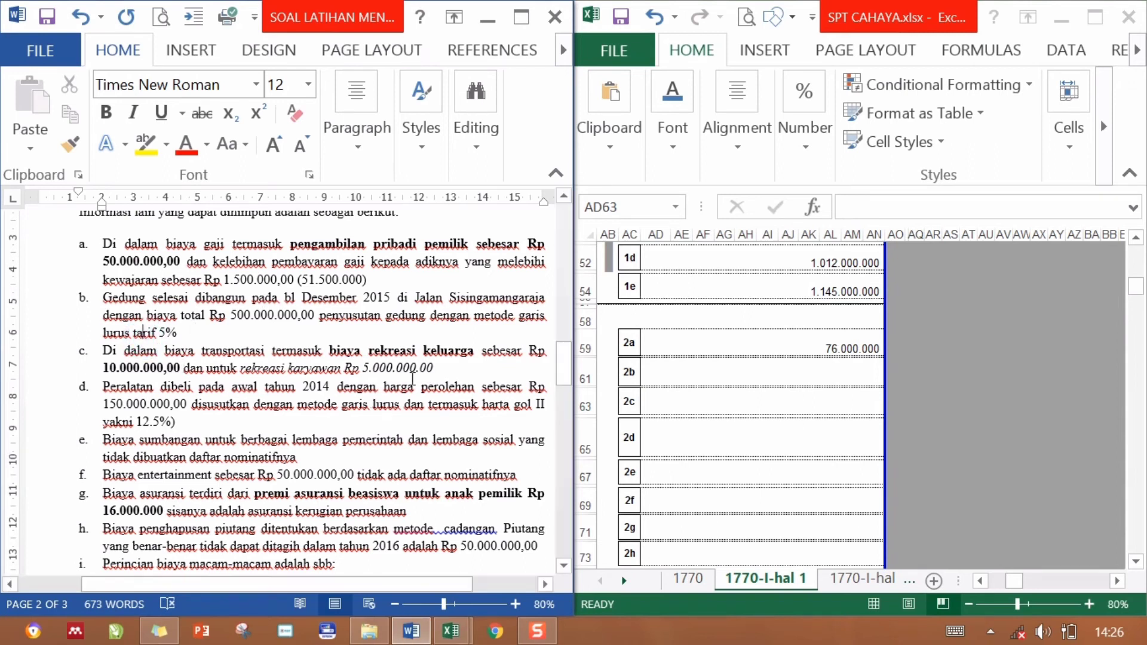
left_click_drag(441, 370, 255, 373)
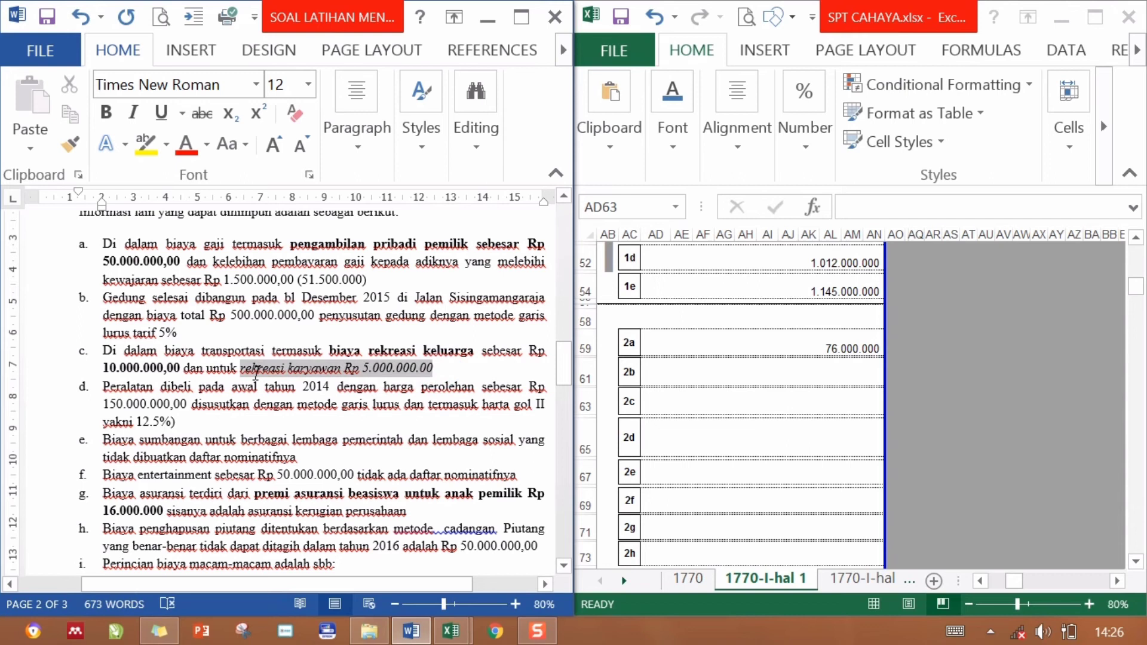
left_click(273, 372)
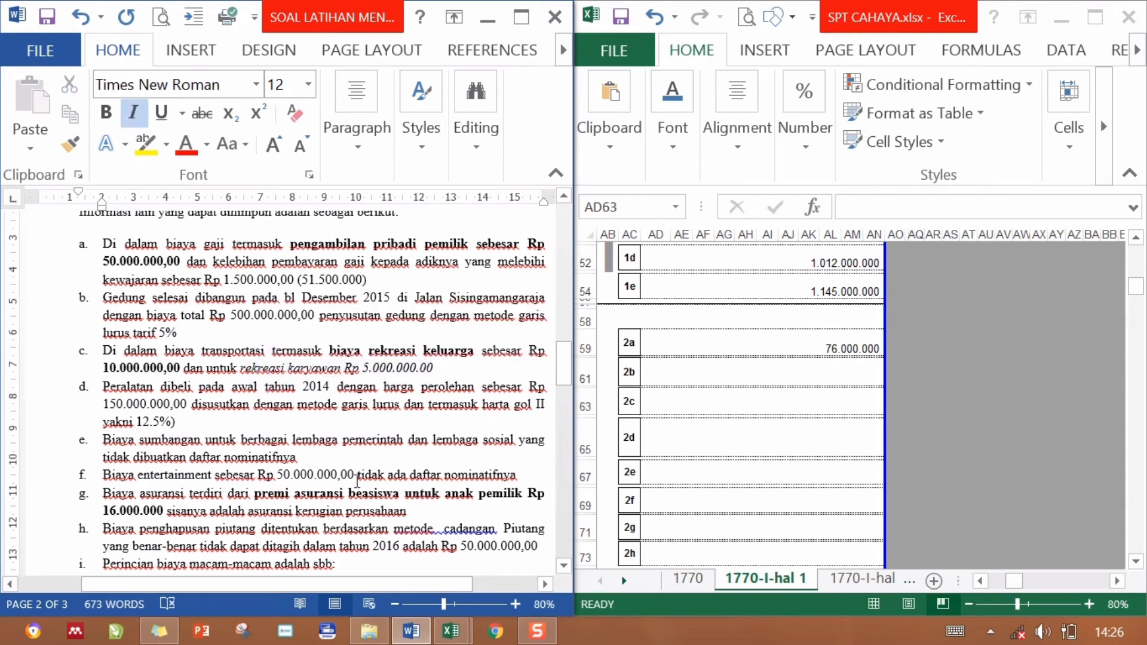
left_click_drag(565, 360, 564, 388)
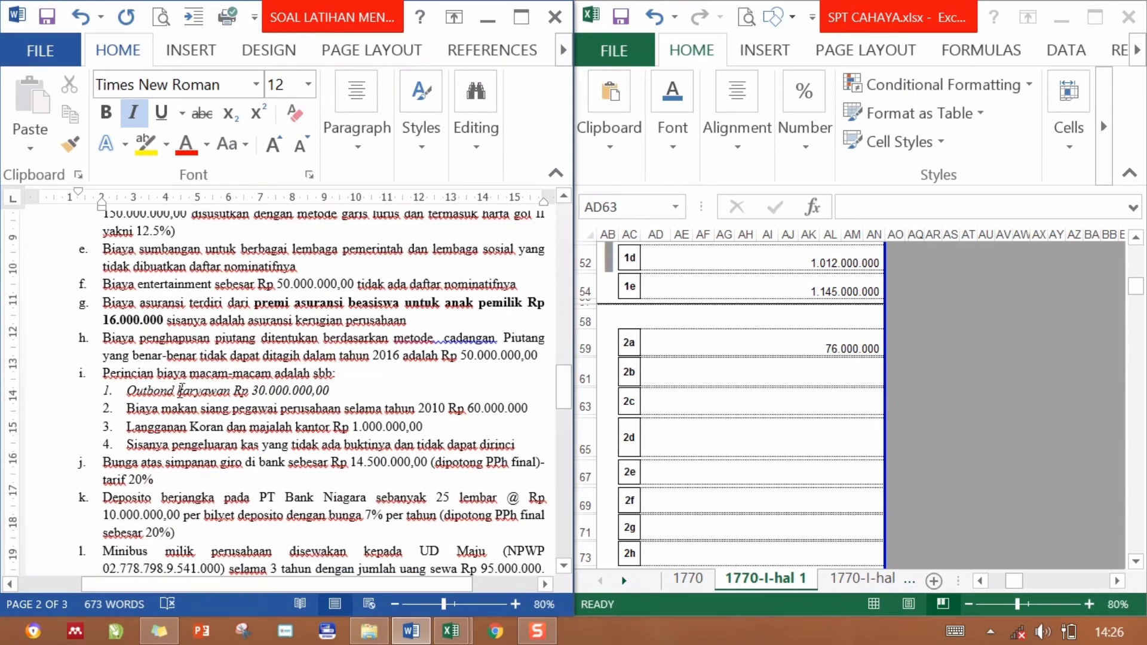
left_click(697, 394)
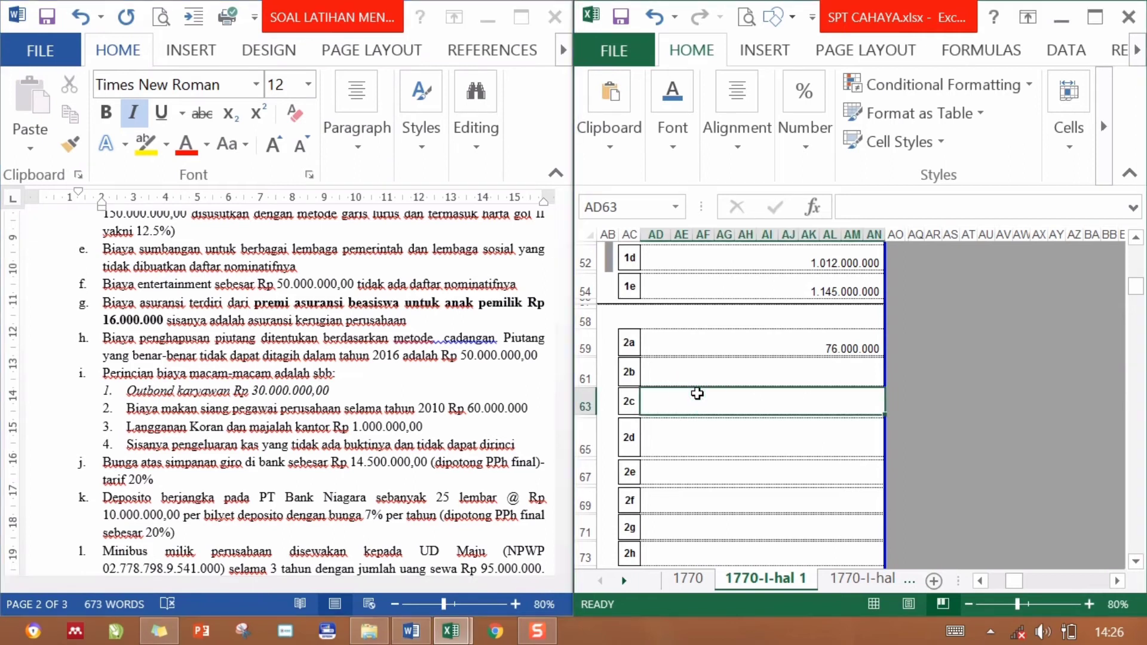
type("=")
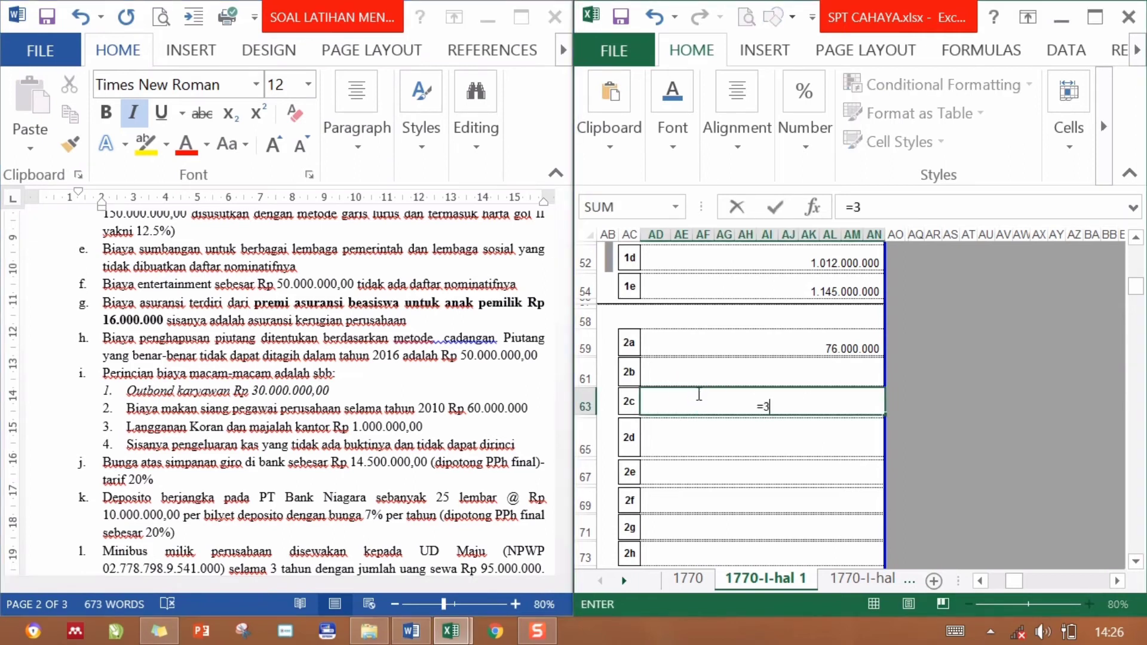
type("5000000+")
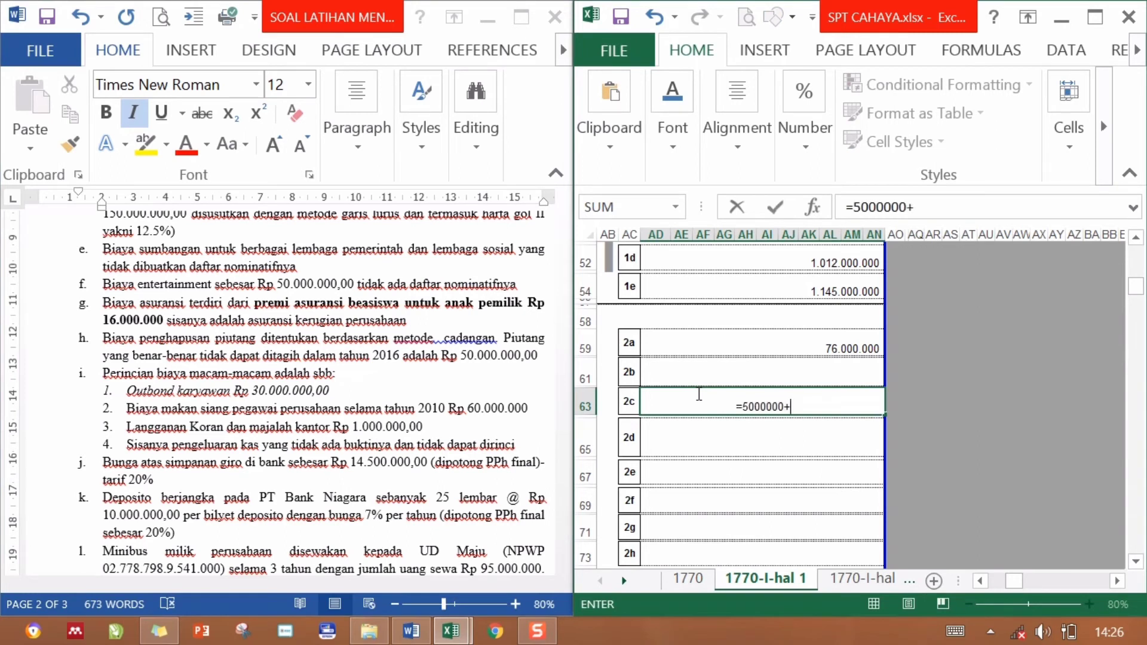
type("30000000")
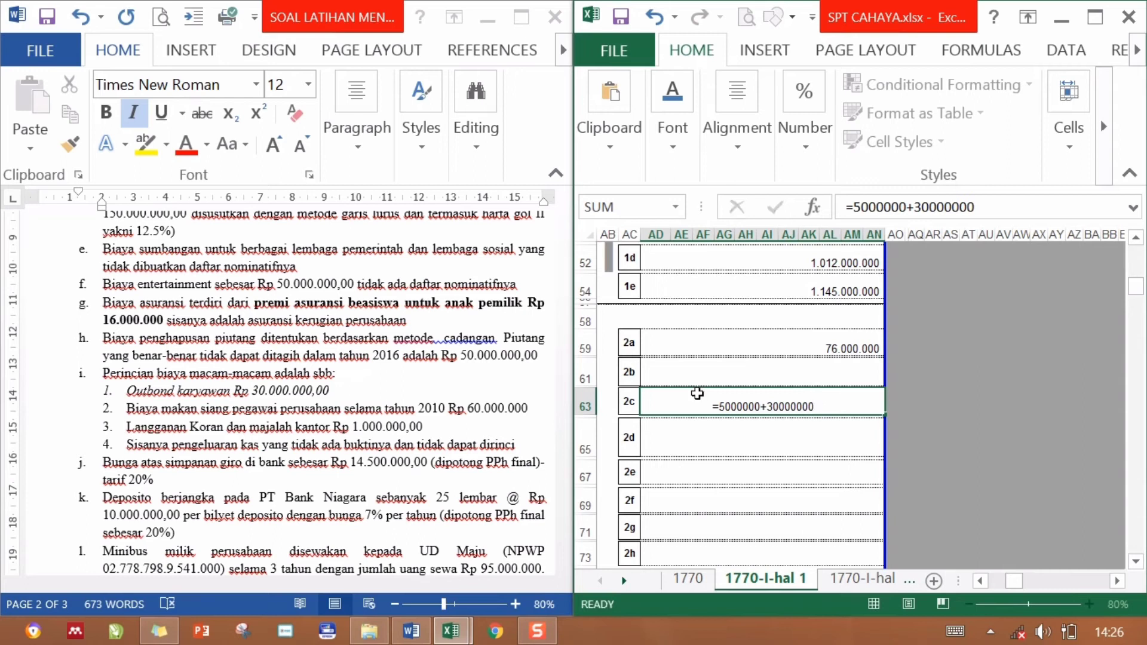
key("Return")
Apply the comma number style to the 2c amount.
left_click(697, 393)
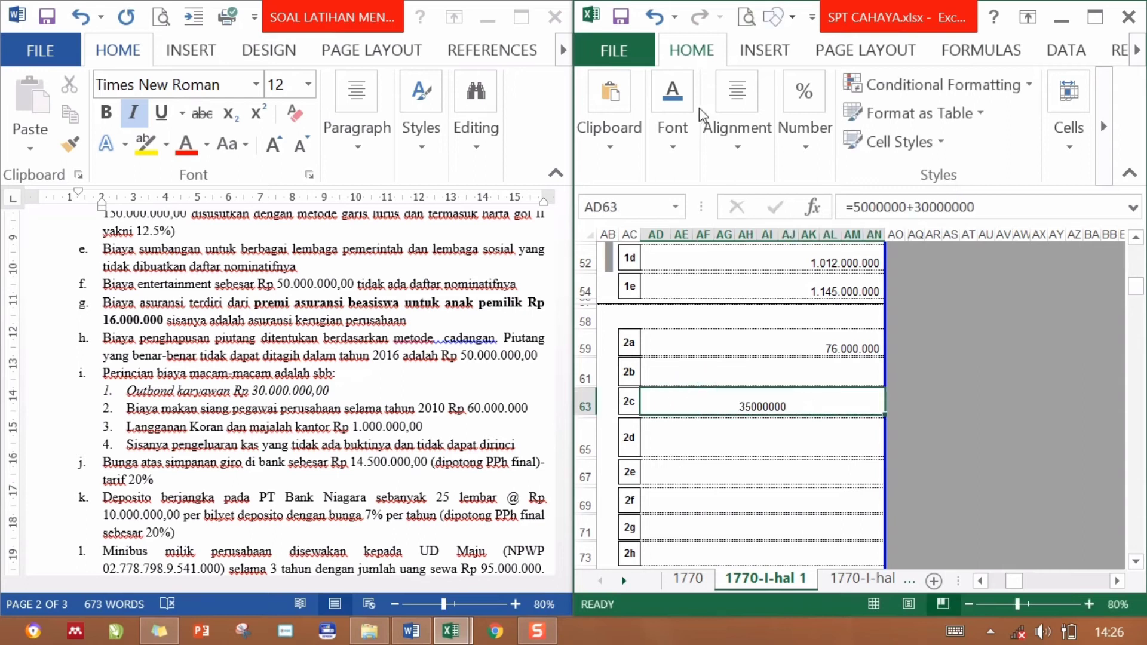
left_click(797, 143)
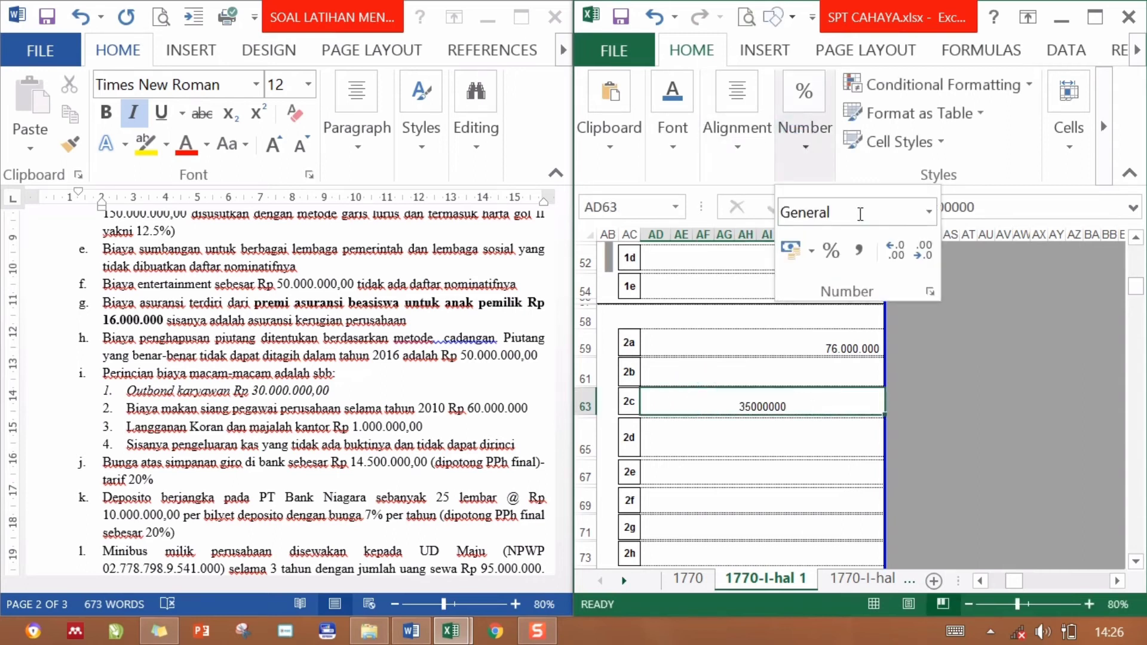
left_click(862, 249)
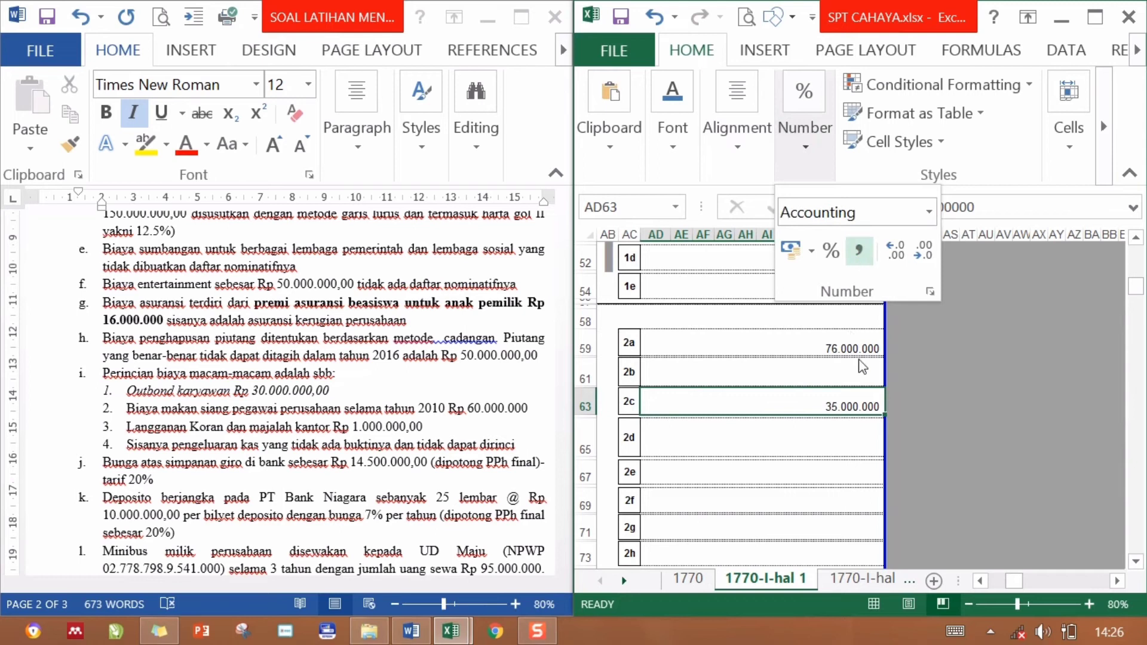
left_click(842, 457)
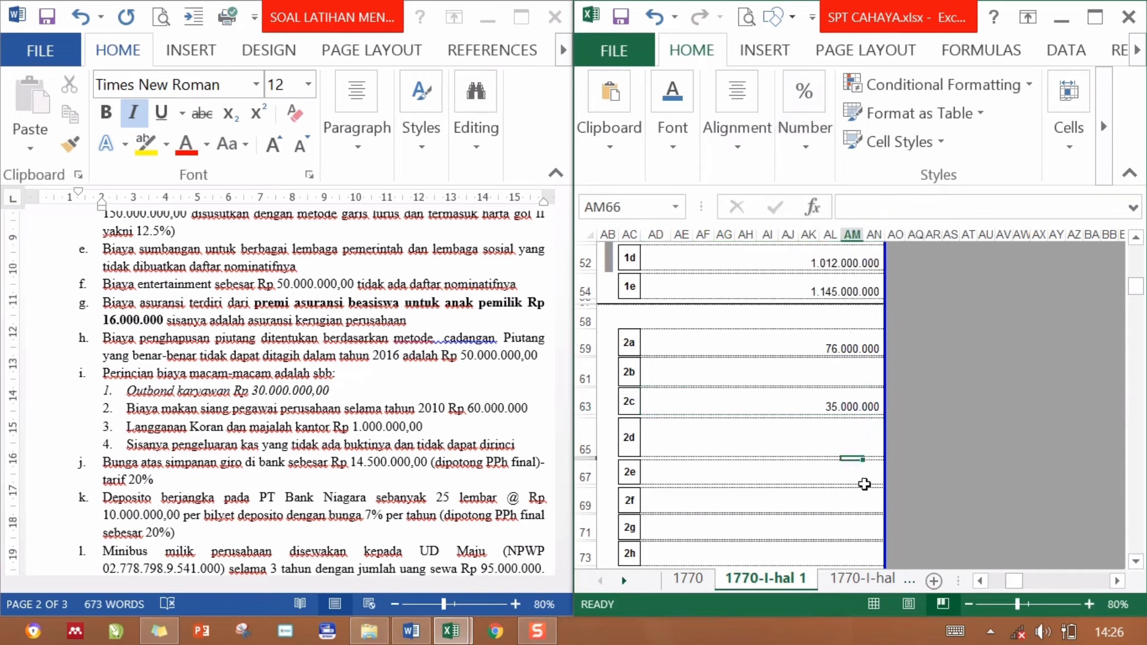
Enter 1500000, the excess salary paid to the owner's sibling in exercise note a, as the 2d amount.
left_click_drag(1008, 587, 994, 582)
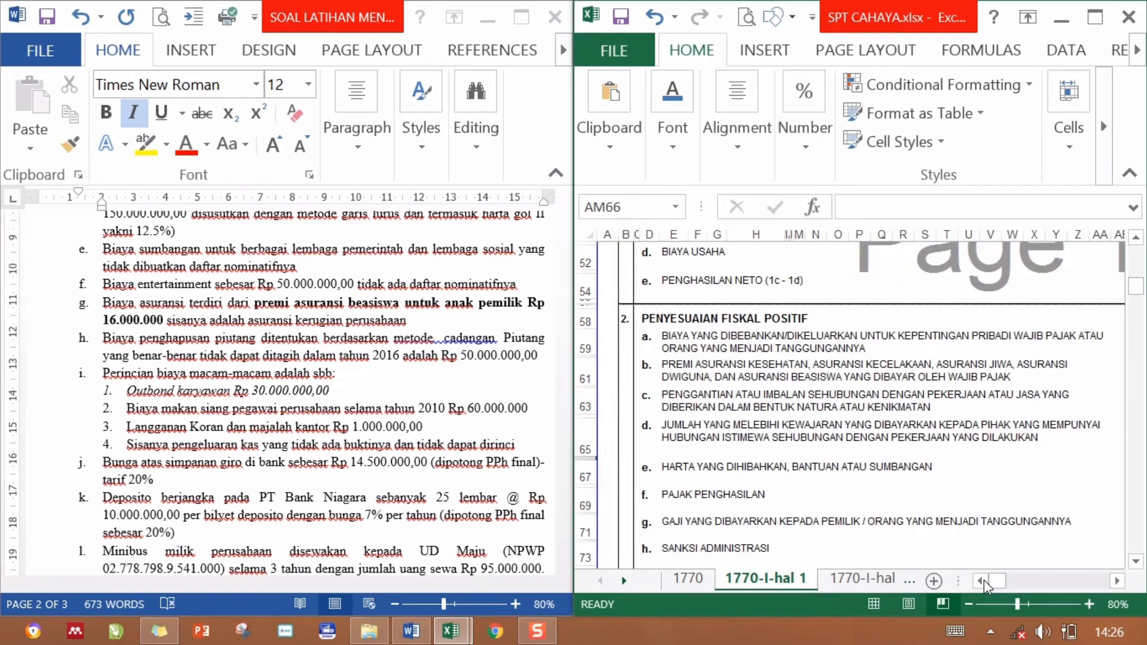
left_click(714, 438)
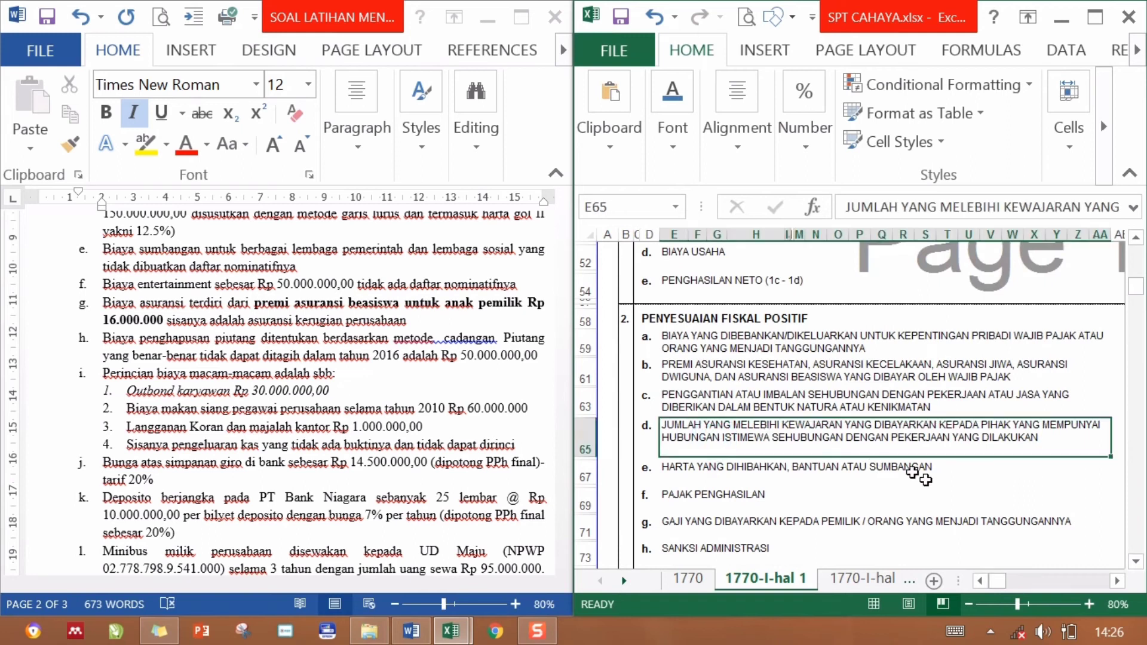
left_click(1026, 587)
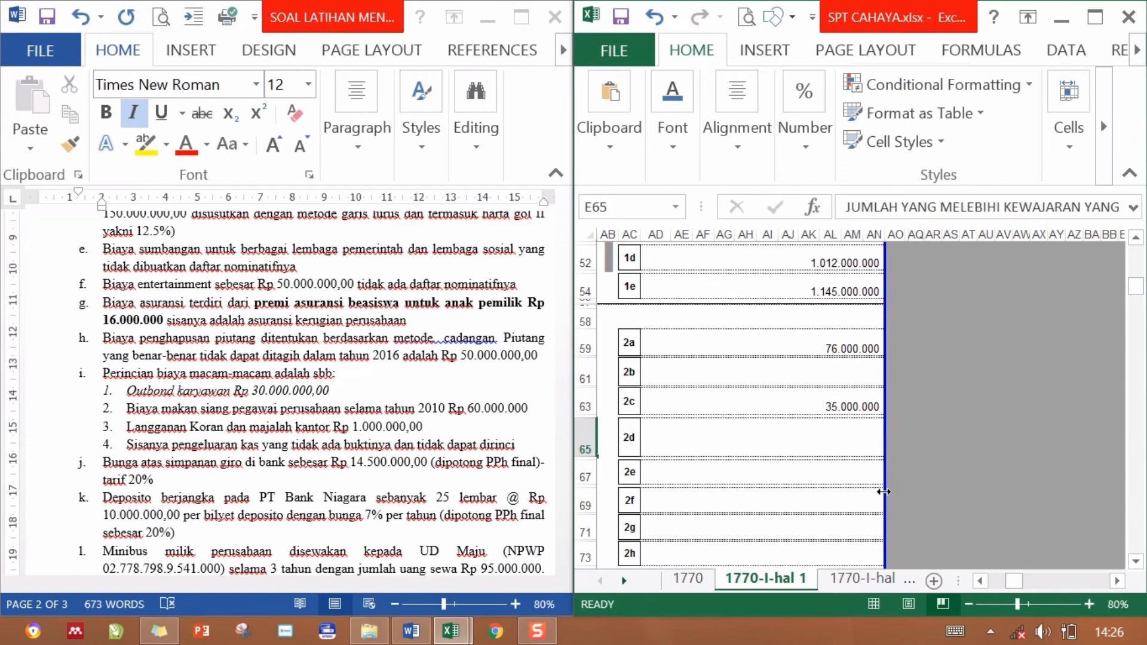
left_click(798, 440)
left_click(274, 338)
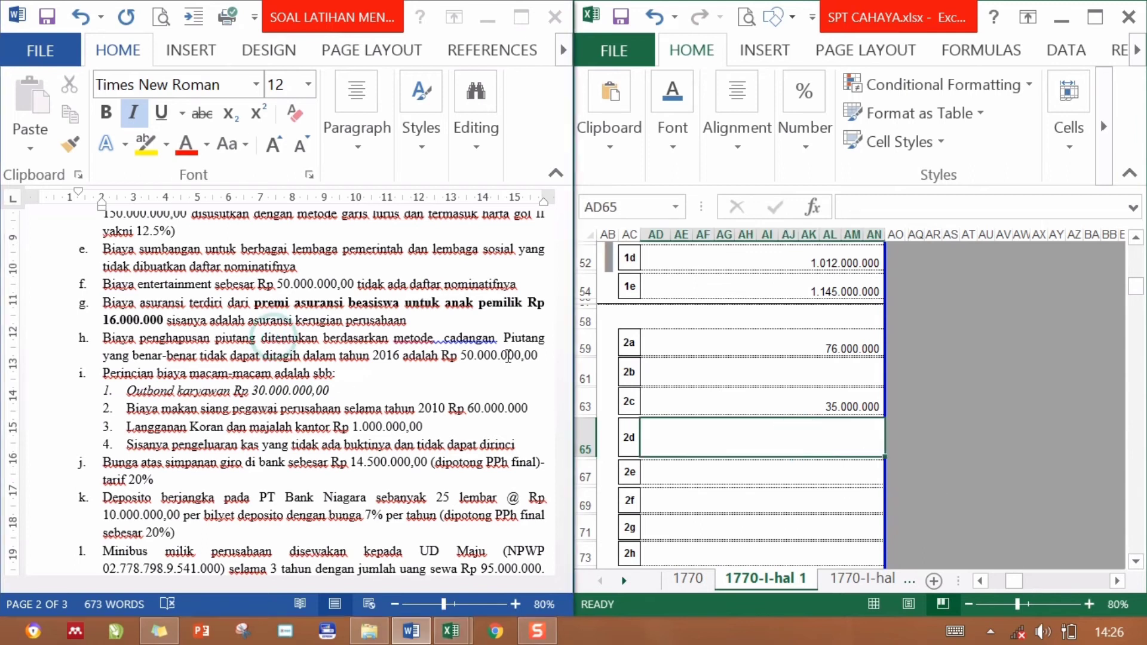
left_click_drag(563, 399, 553, 369)
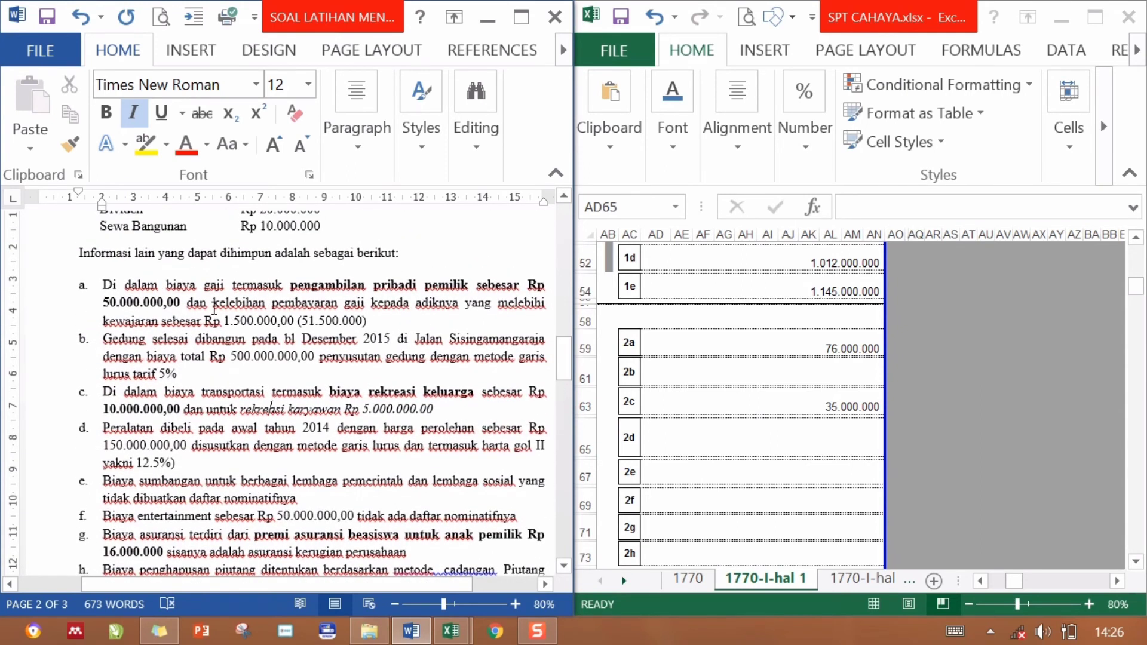
left_click_drag(215, 309, 300, 324)
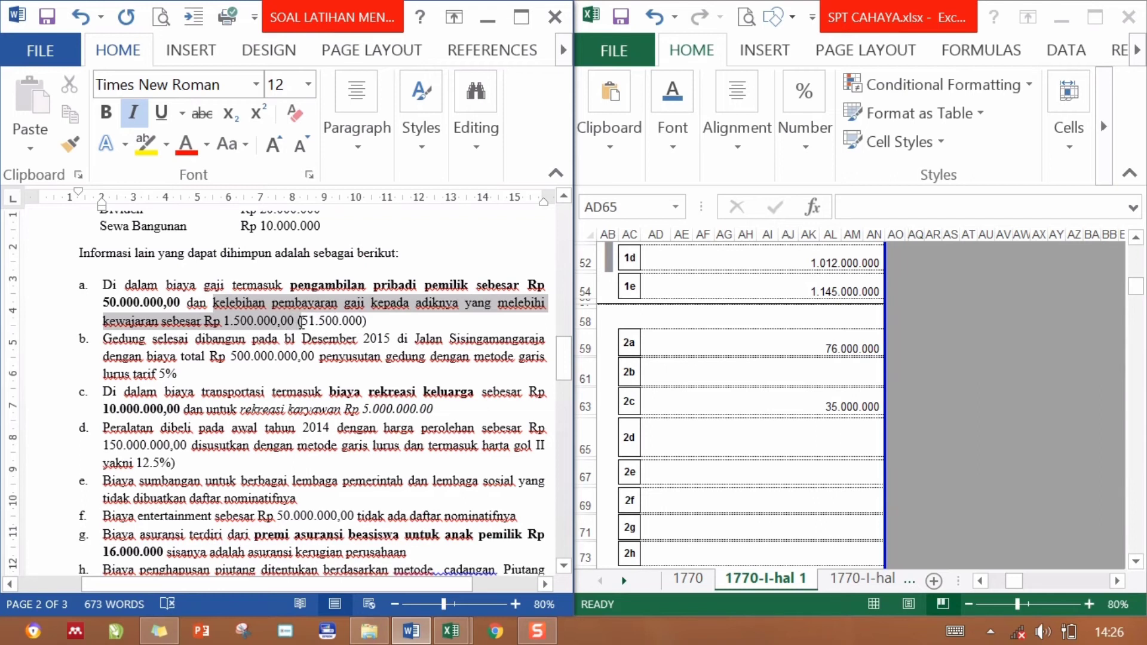
left_click(375, 318)
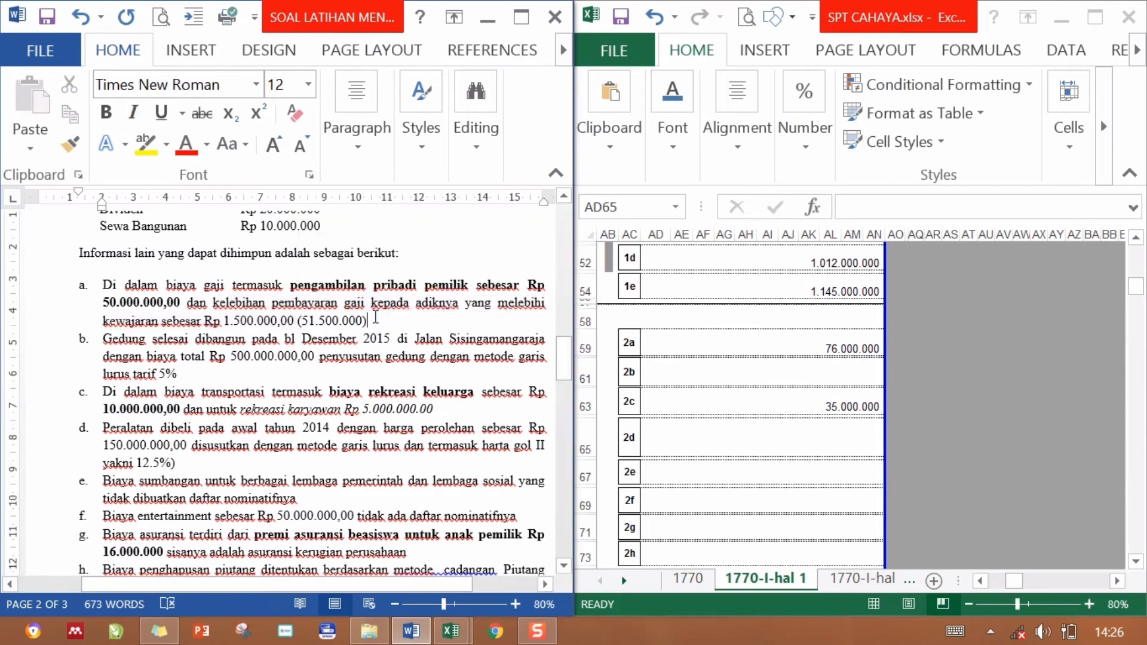
left_click(758, 423)
type("1500000")
key("Return")
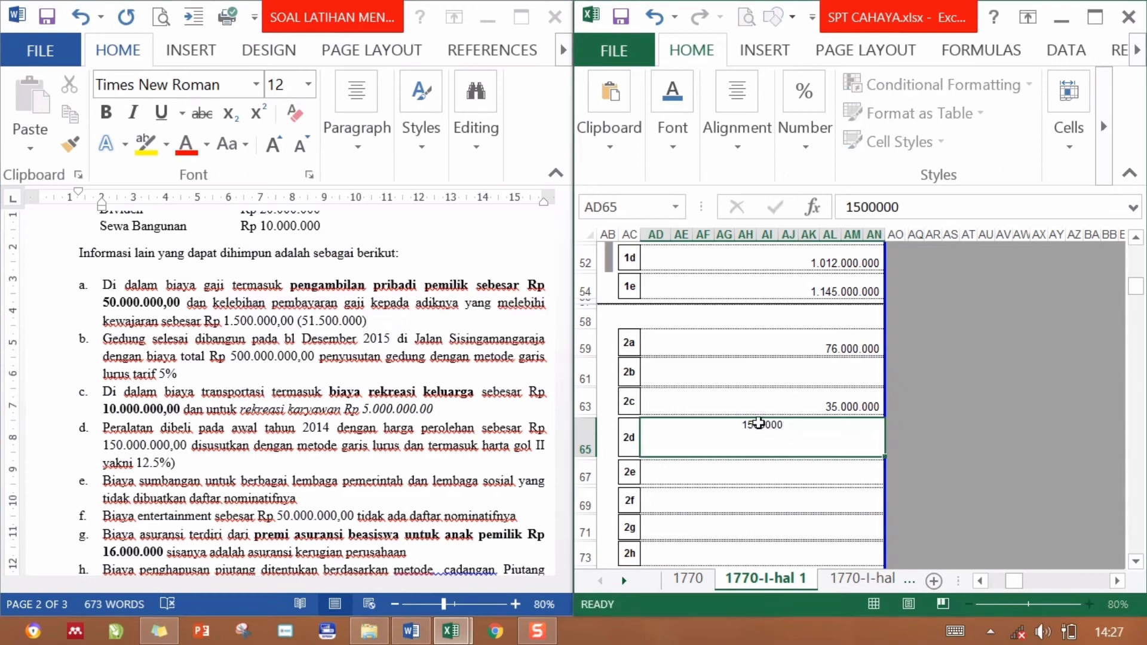
Apply the comma number style to the 2d amount.
left_click(759, 423)
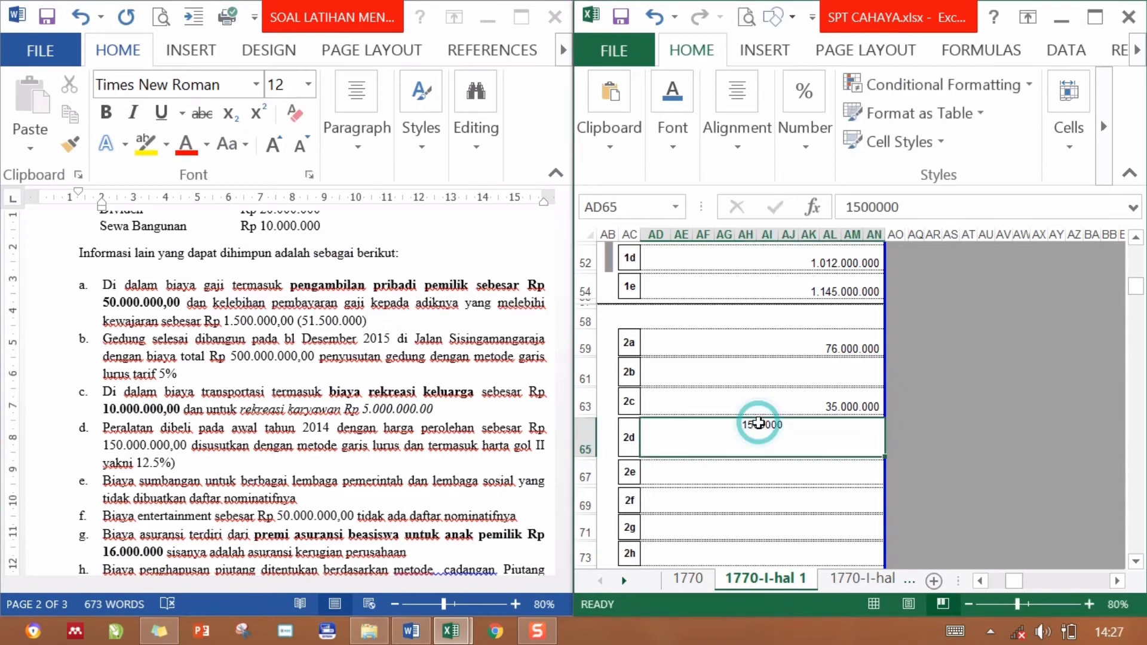
left_click(812, 141)
left_click(859, 251)
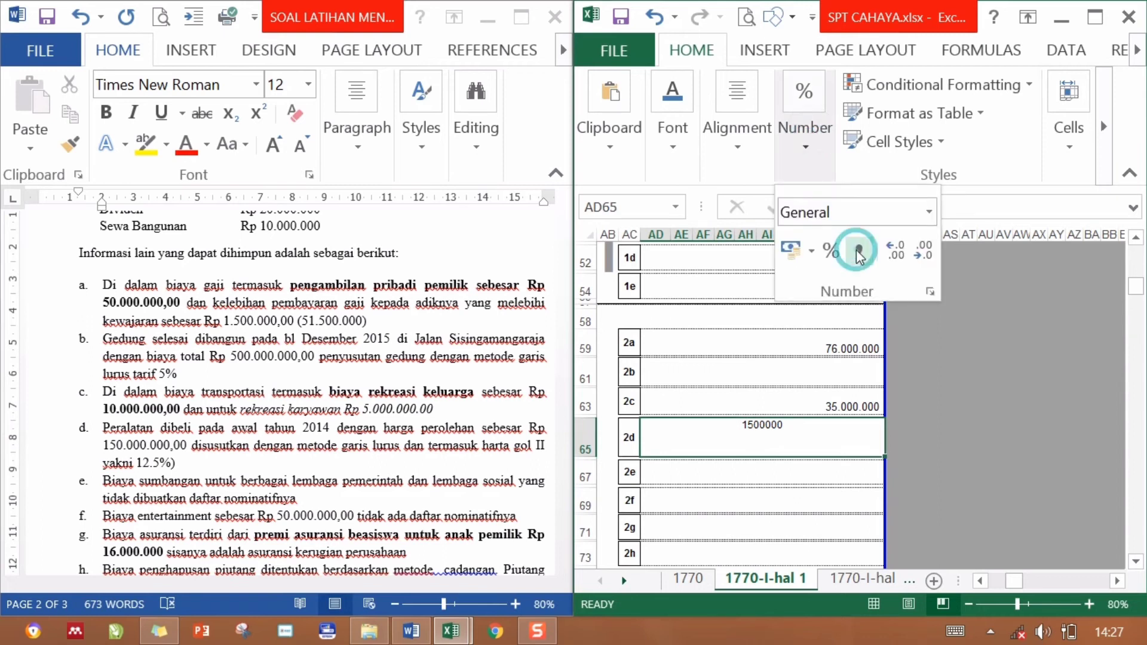
left_click(808, 479)
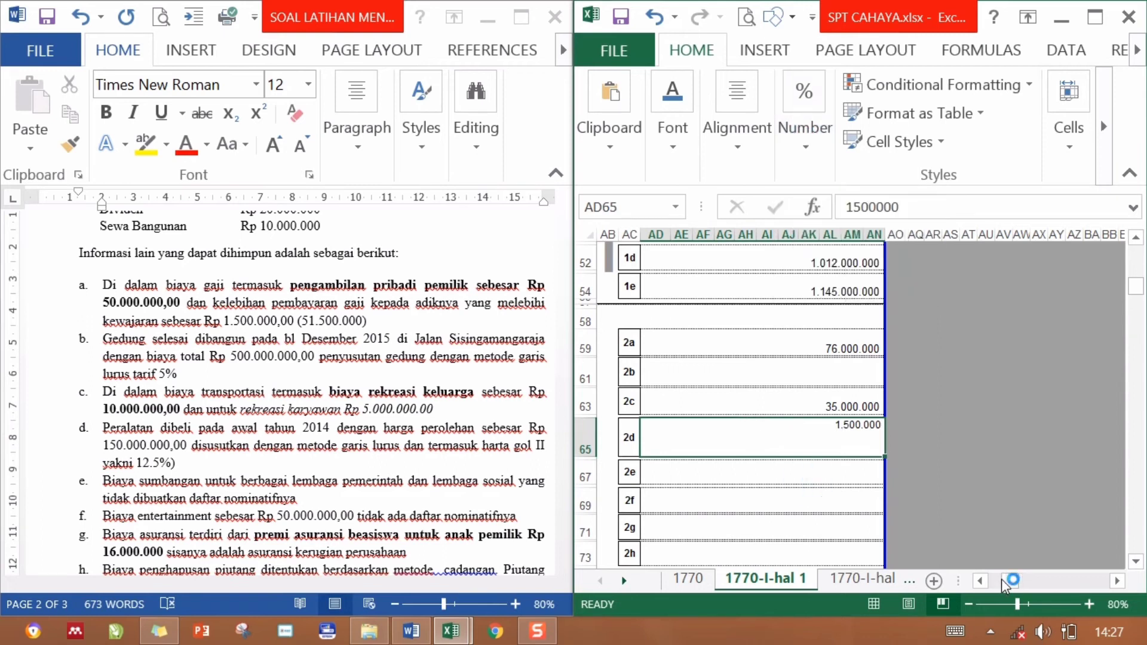
Read the description of item 2e on gifts and donations and compare it with exercise note e.
left_click_drag(1002, 578, 996, 579)
left_click(846, 477)
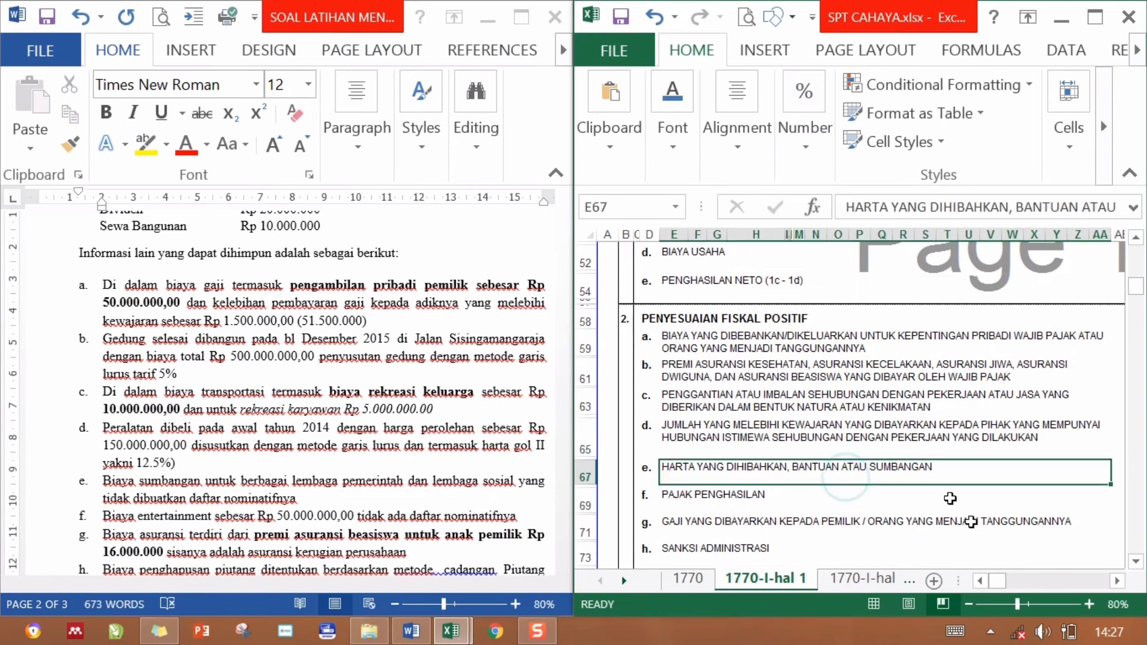
mouse_move(1017, 604)
left_mouse_down()
mouse_move(983, 605)
mouse_move(1013, 605)
left_mouse_up()
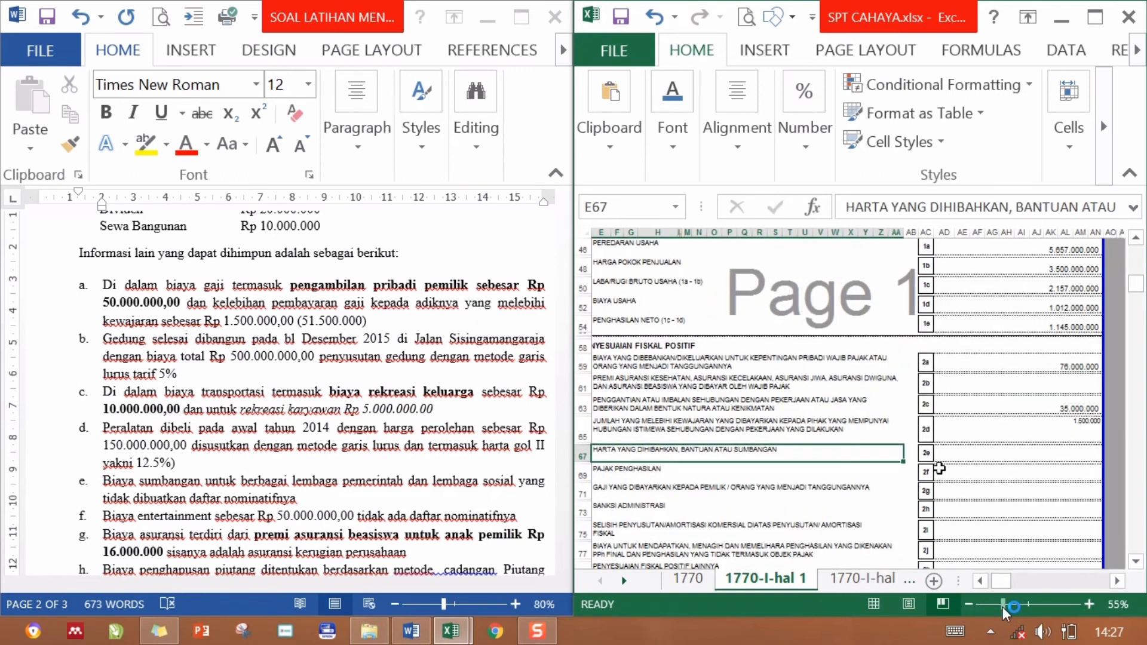
left_click(982, 456)
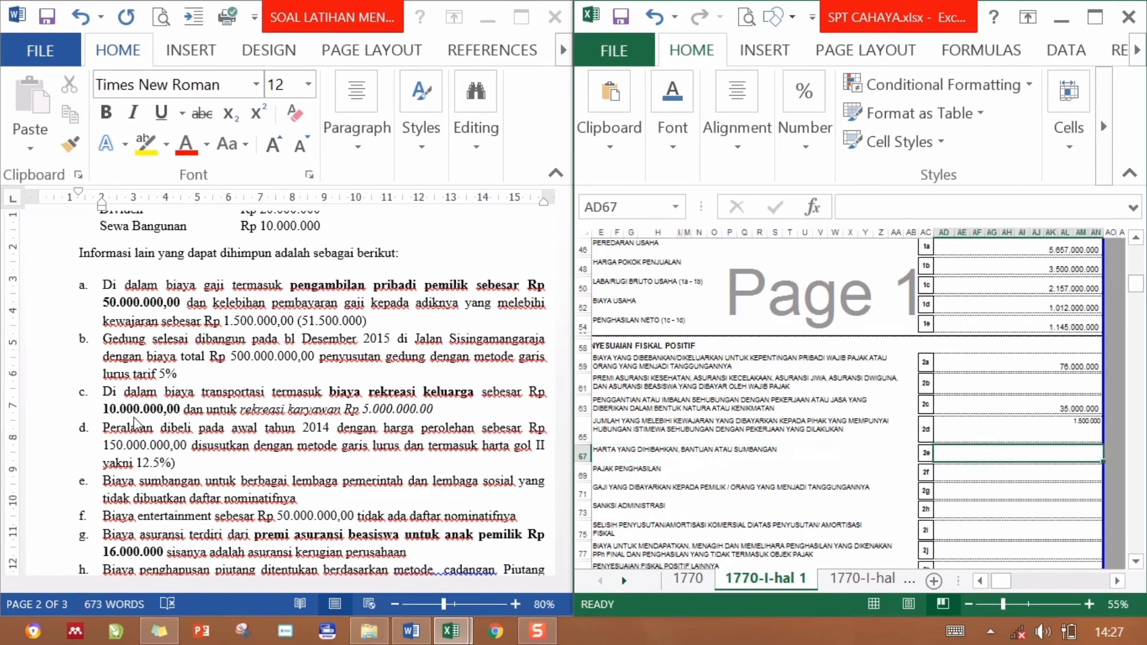
left_click(370, 321)
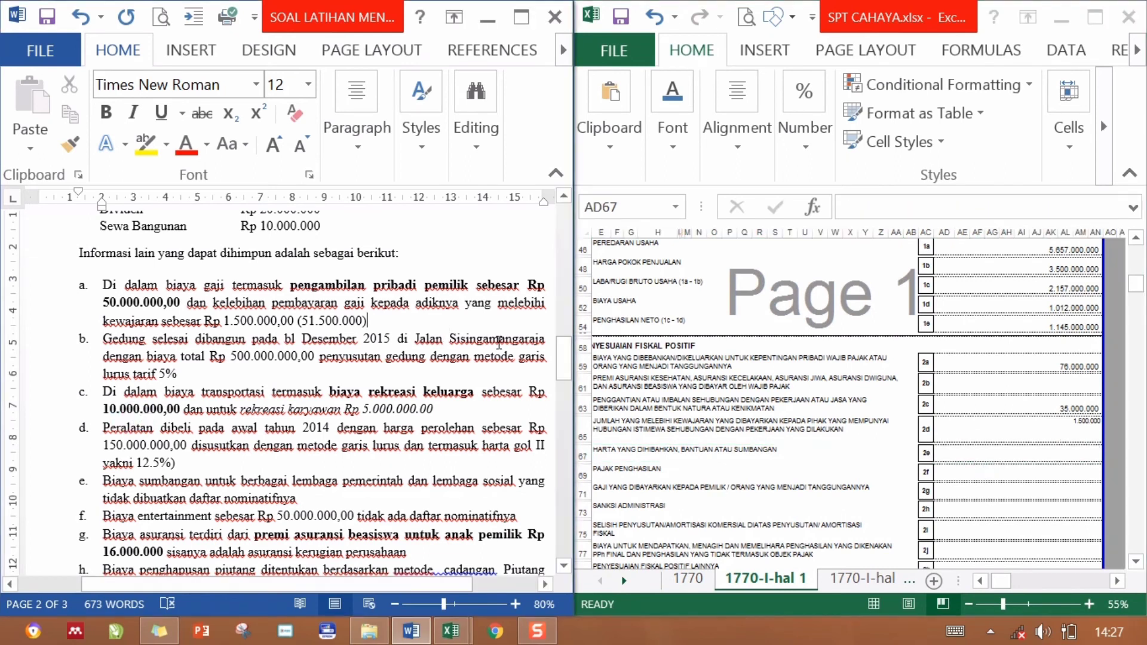
left_click_drag(567, 361, 565, 393)
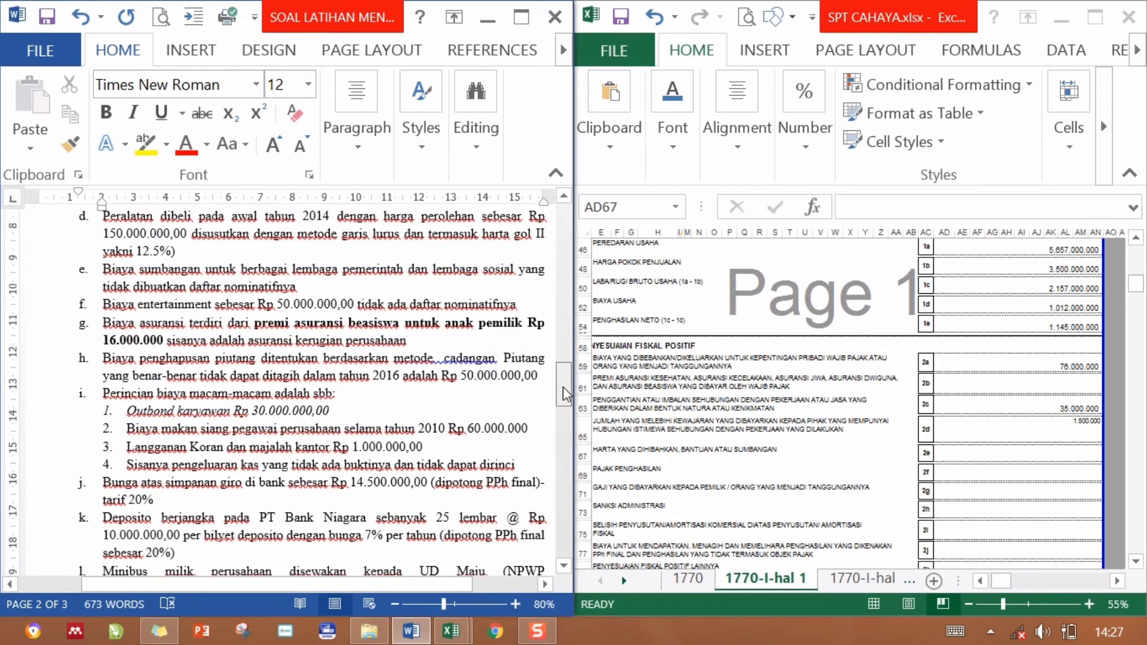
Switch to the LKPD CAHAY workbook and locate the positive fiscal correction for donations (Sumbangan) on the RF sheet.
left_click(451, 631)
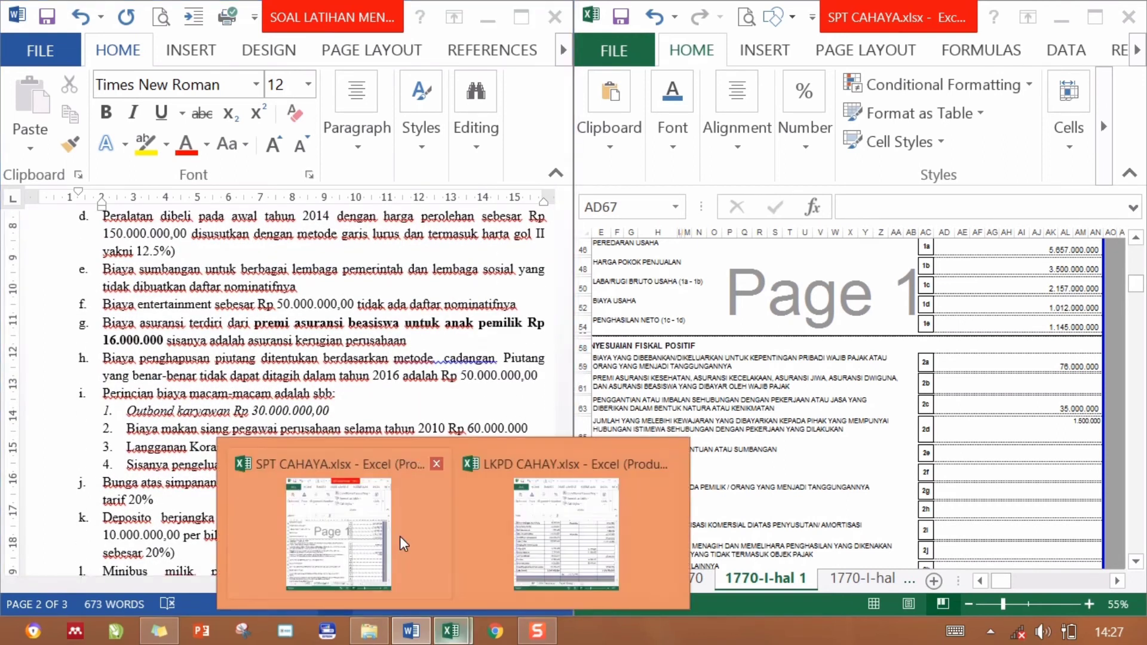
left_click(535, 542)
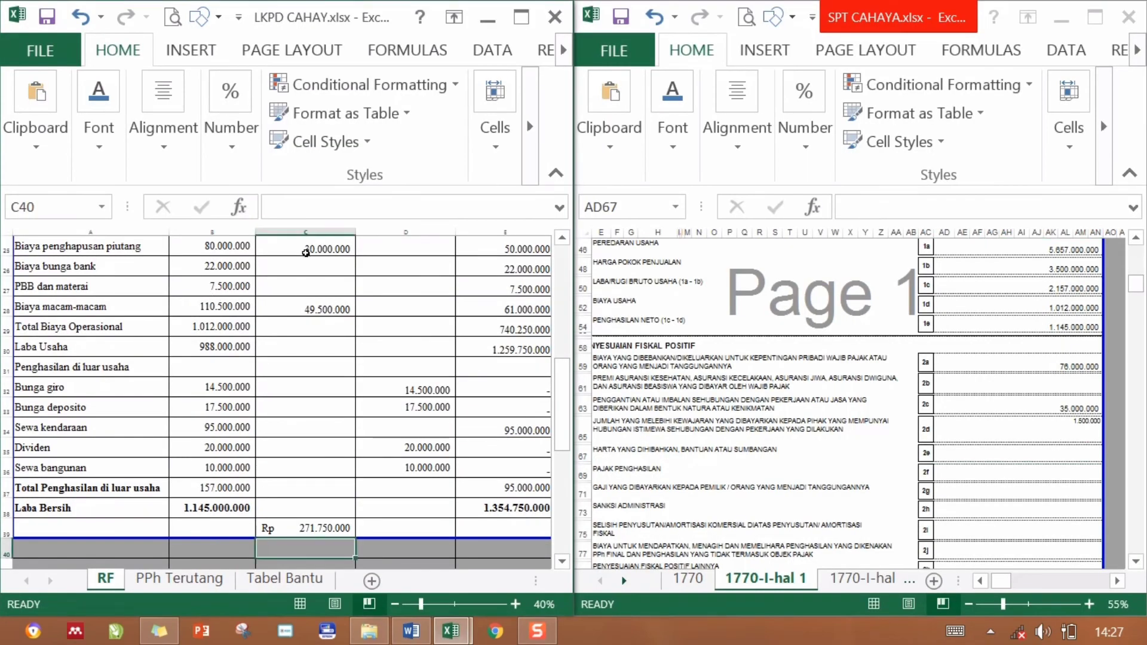
left_click(305, 250)
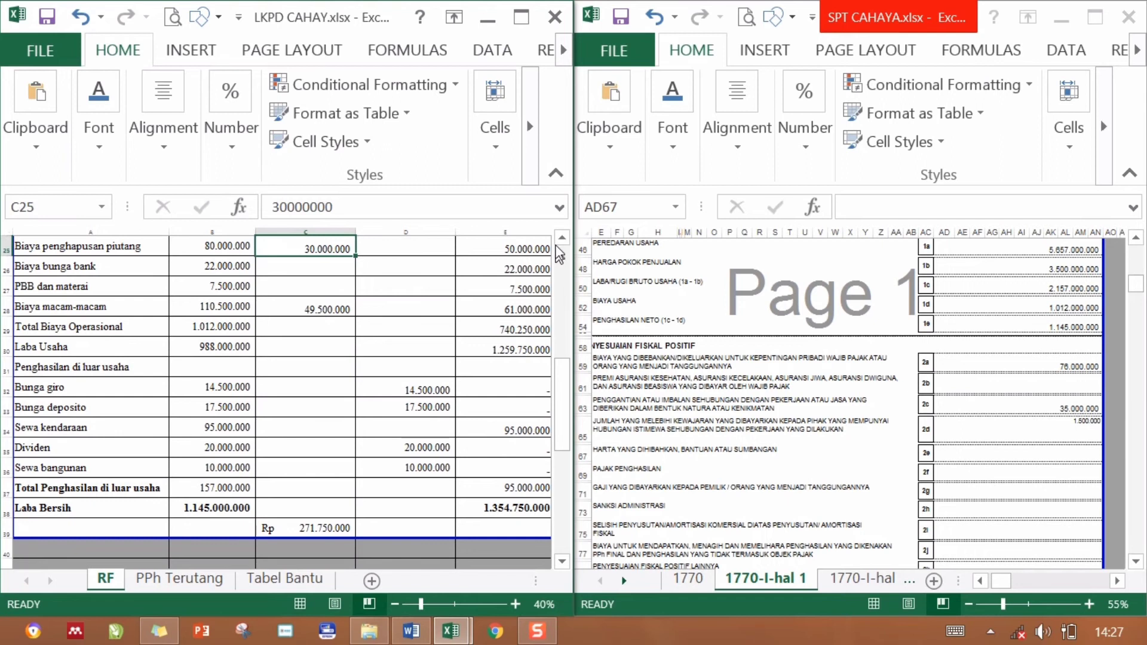
scroll(560, 254, "up", 1)
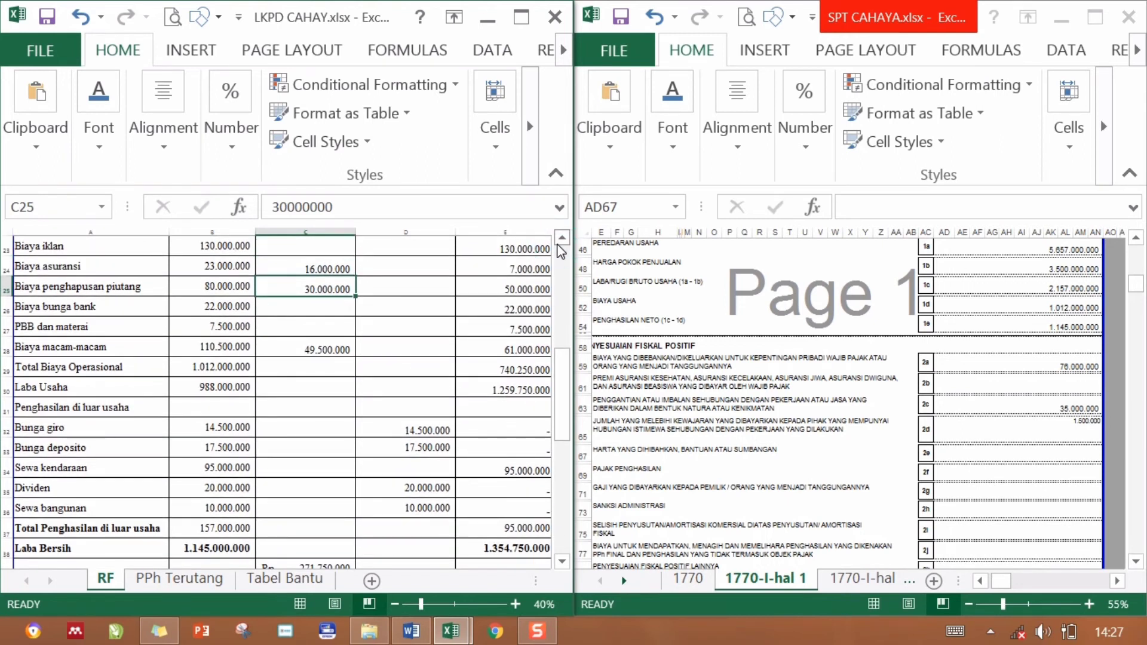
left_click(560, 240)
left_click(560, 240)
left_click(561, 240)
left_click(561, 240)
left_click(560, 240)
left_click(333, 310)
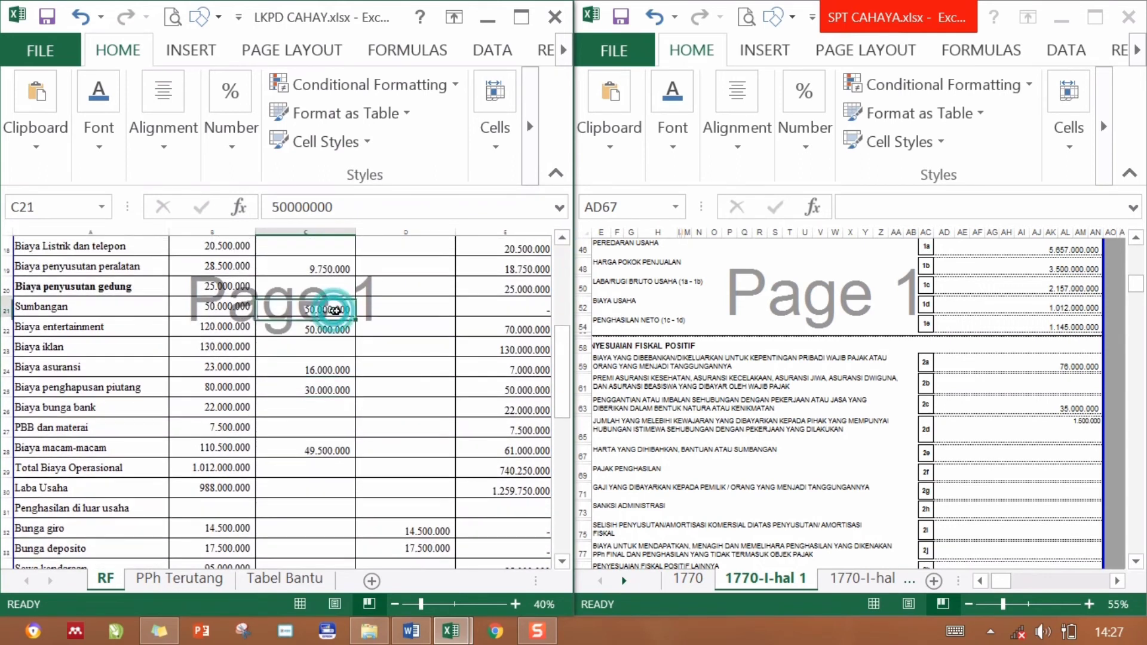
Enter 5000000 as the 2e amount for gifts and donations in the SPT CAHAYA form.
left_click(1024, 450)
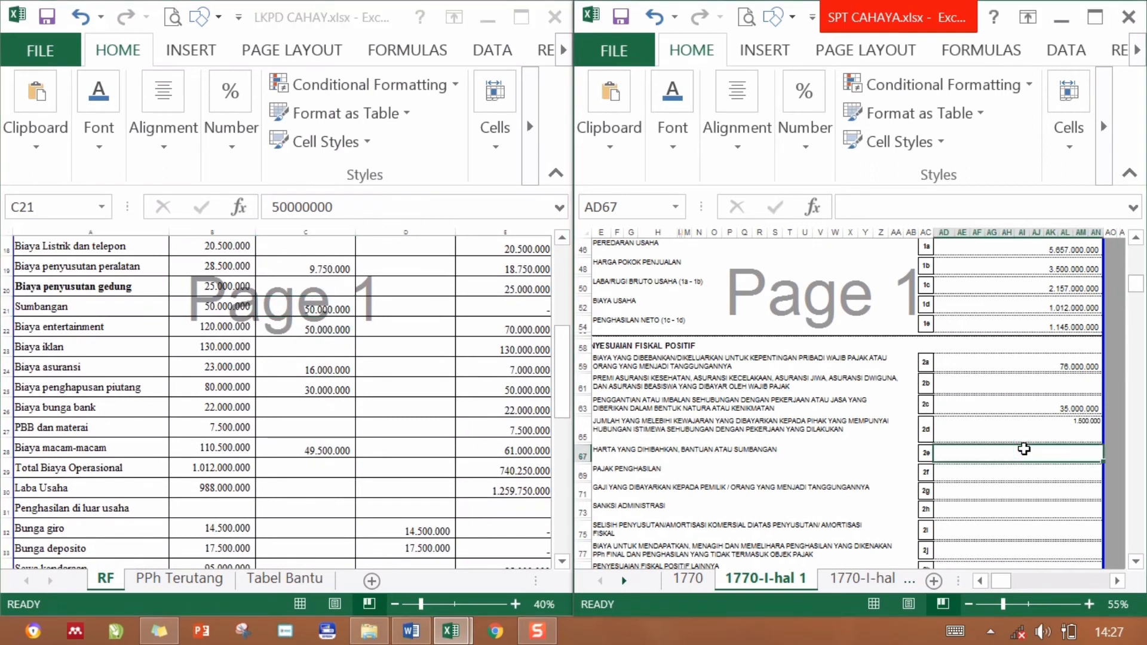
type("50000")
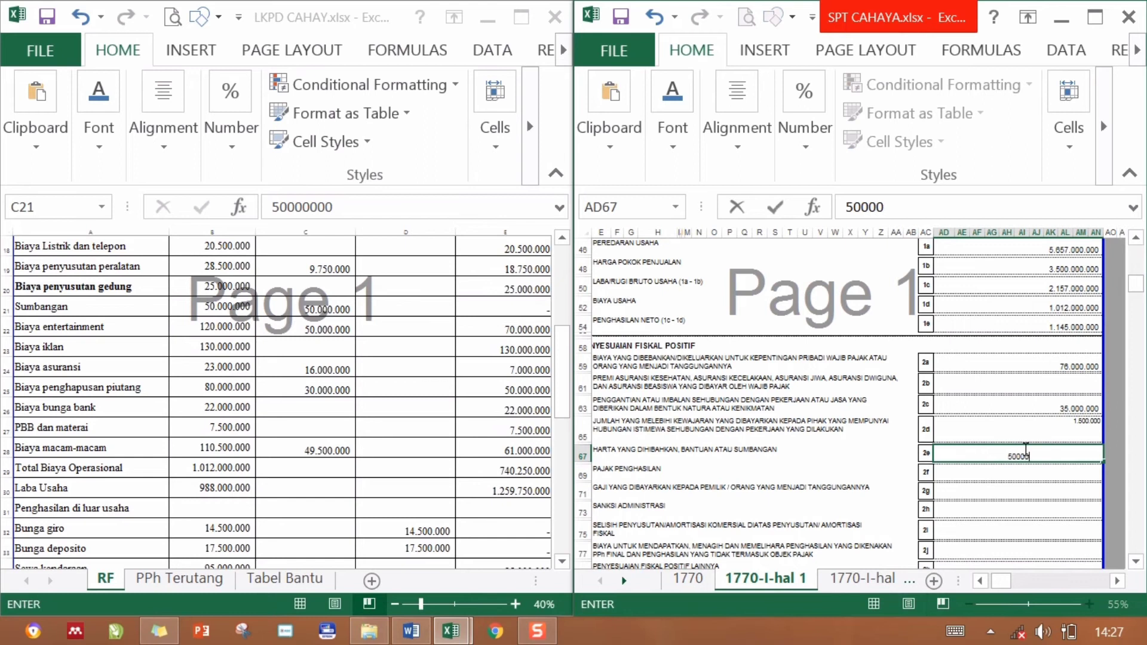
type("00")
key("Return")
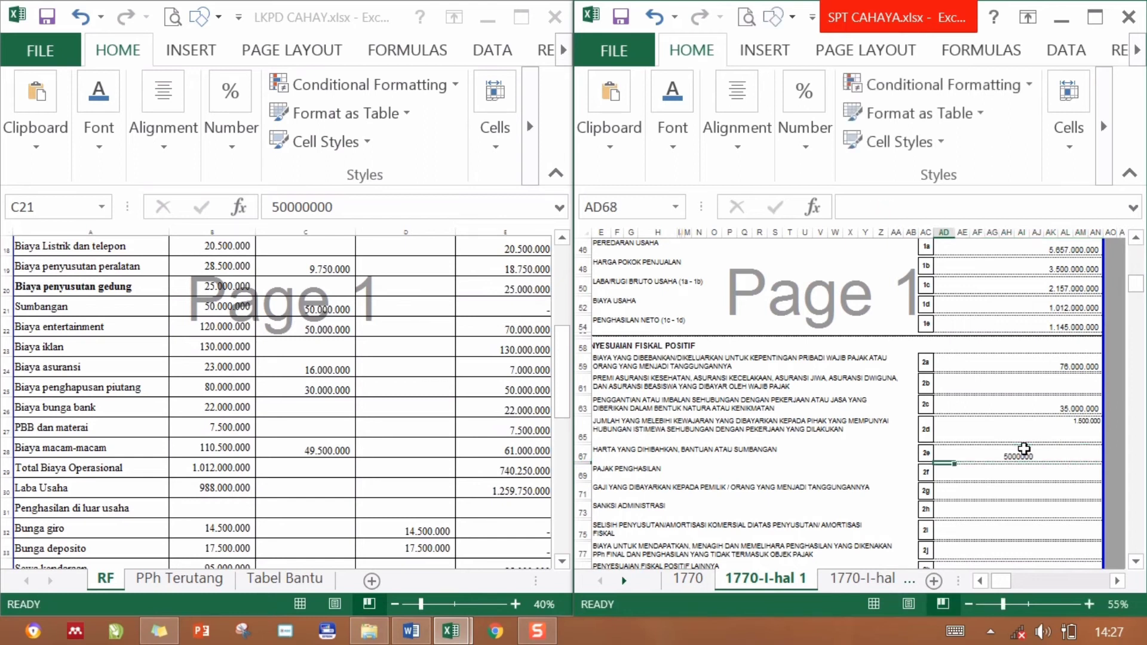
Apply the comma number style to the 2e amount and correct the value to 50000000.
left_click(1024, 450)
left_click(805, 100)
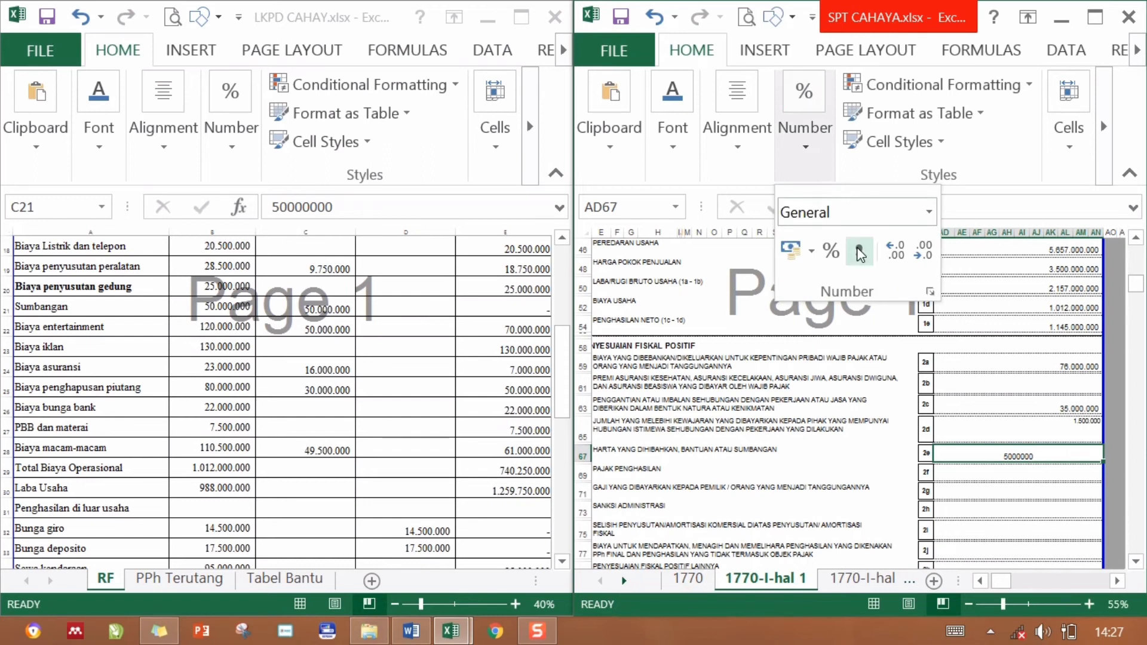
left_click(859, 254)
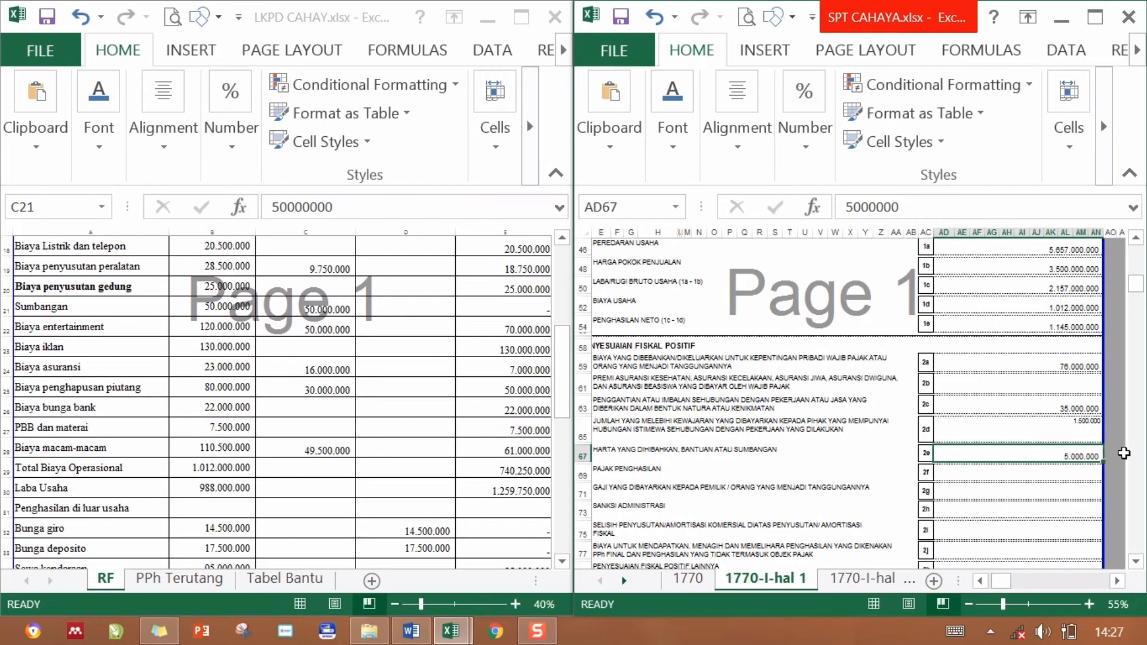
double_click(1080, 452)
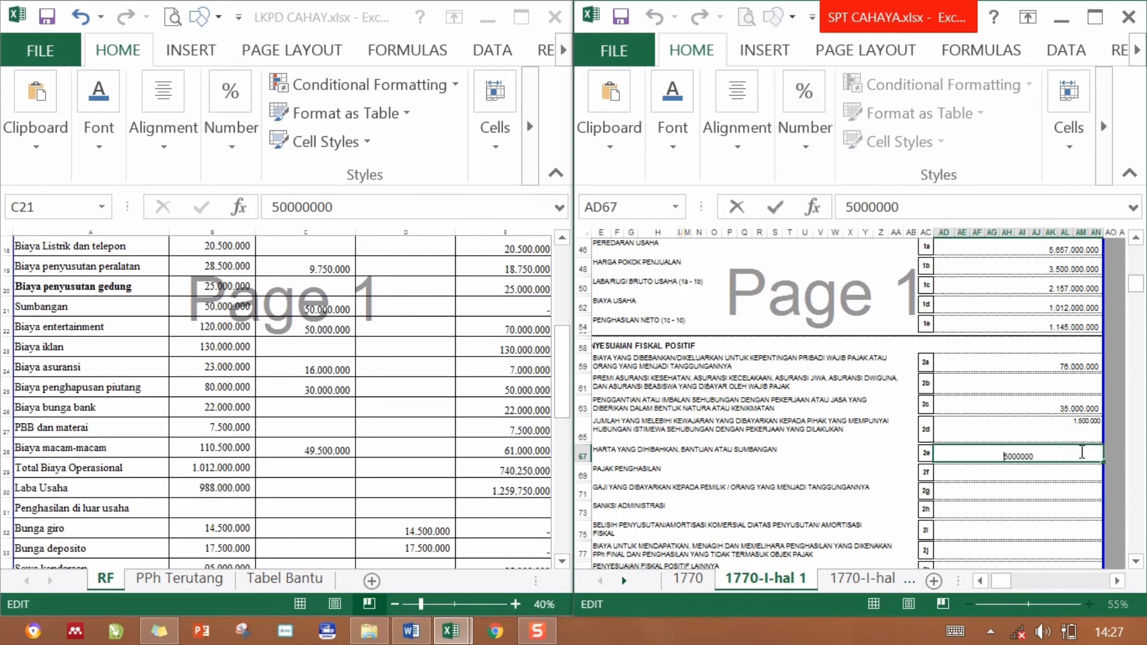
type("0")
key("Return")
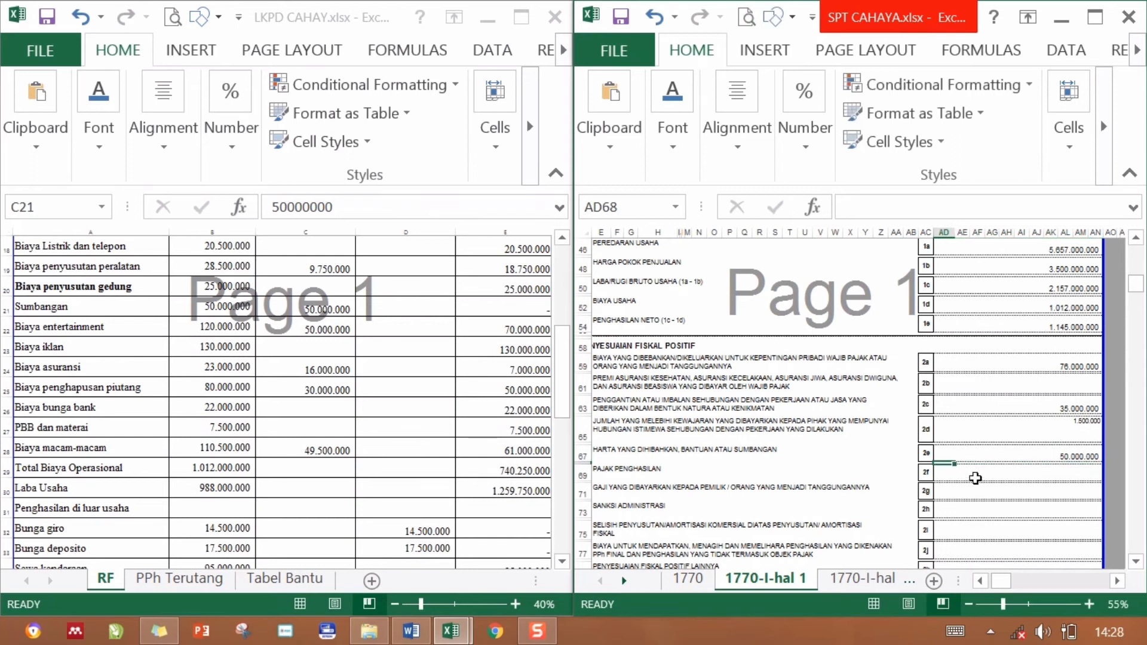
Review form items 2f, 2g and 2h against the expense corrections on the RF sheet.
left_click(970, 473)
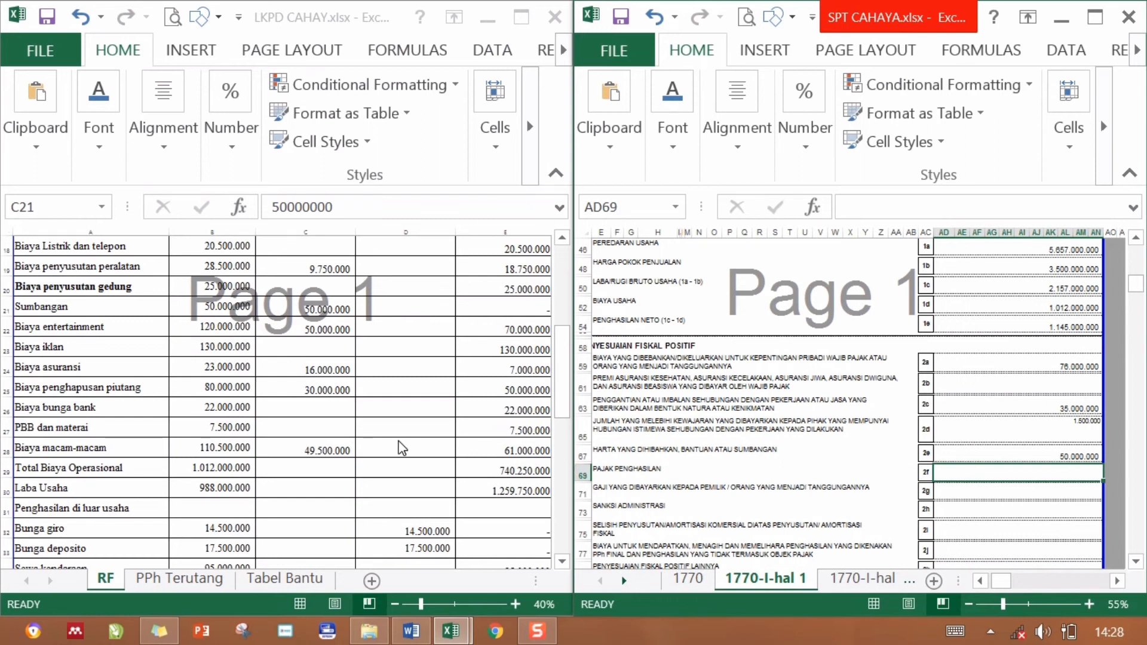
left_click(572, 348)
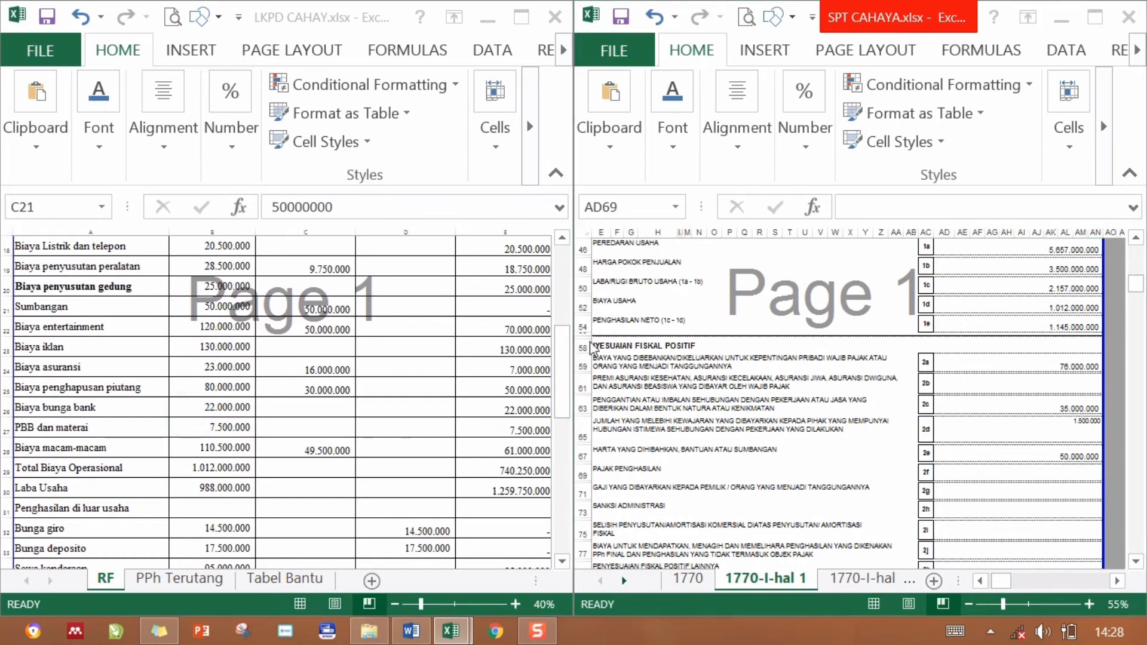
scroll(572, 348, "down", 1)
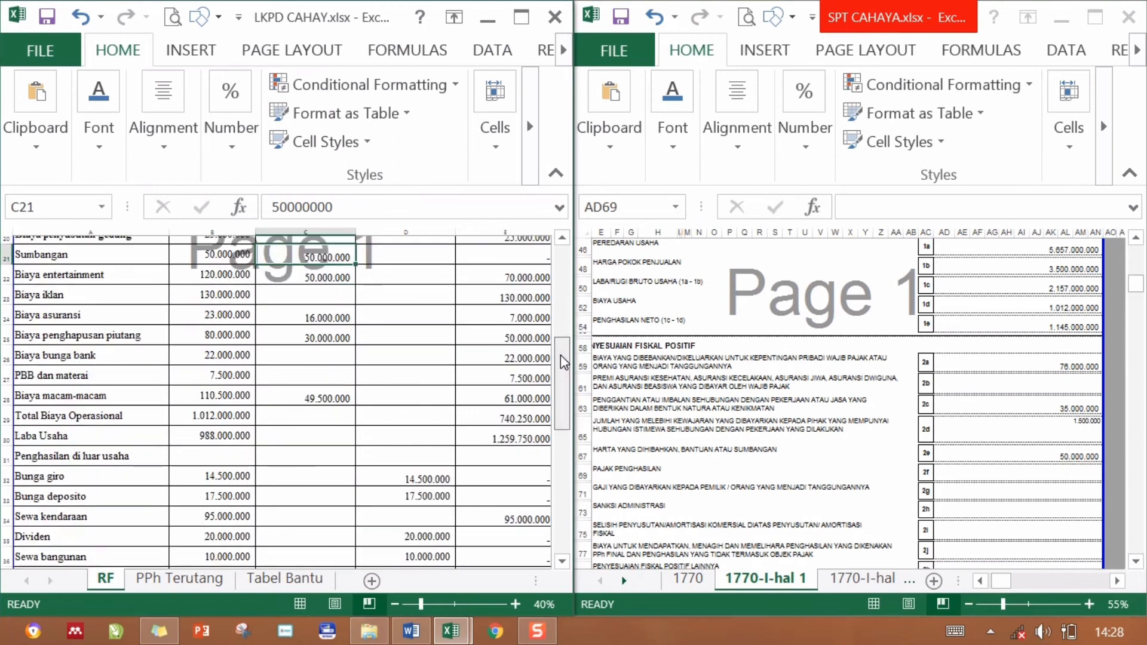
left_click(1009, 477)
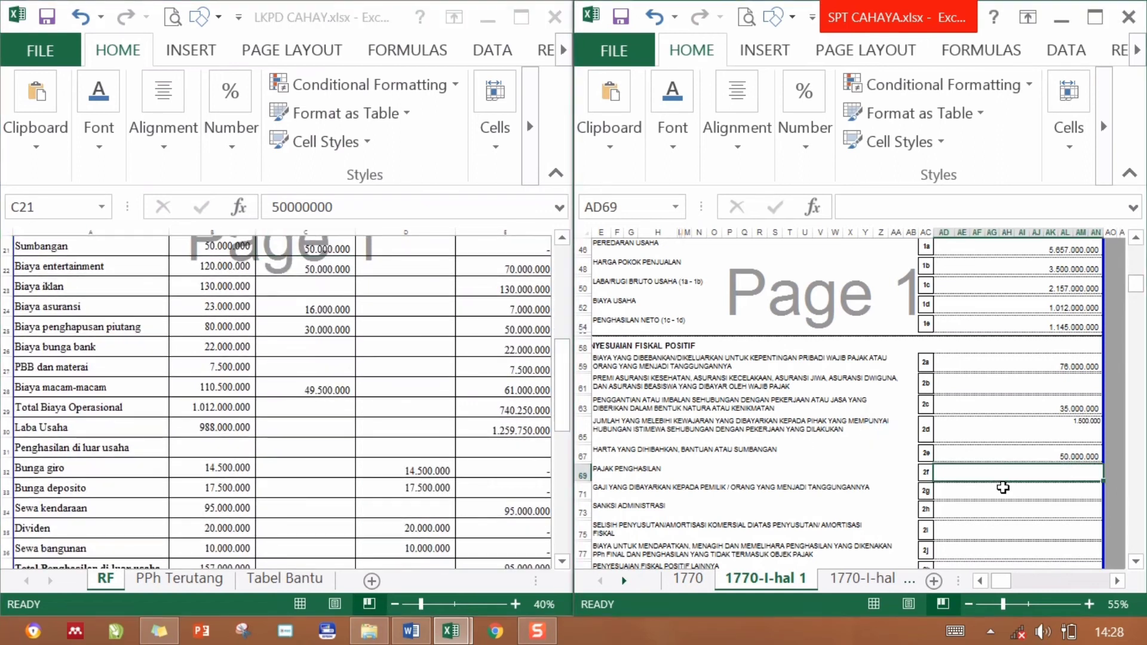
left_click(1003, 488)
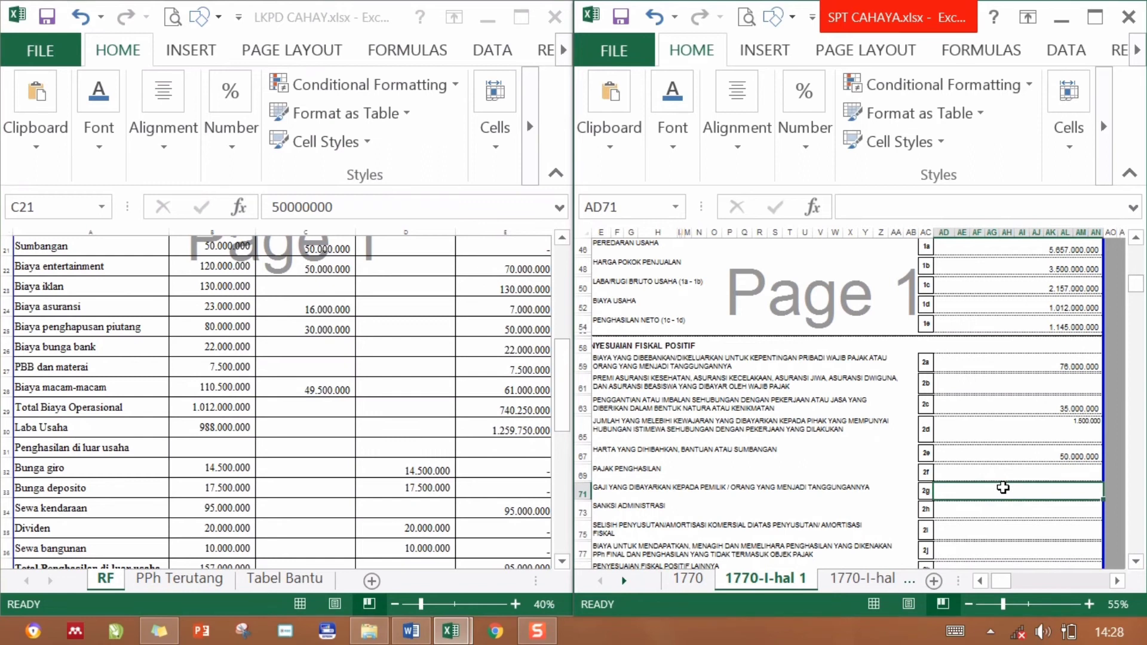
left_click(991, 517)
left_click(990, 486)
left_click(987, 521)
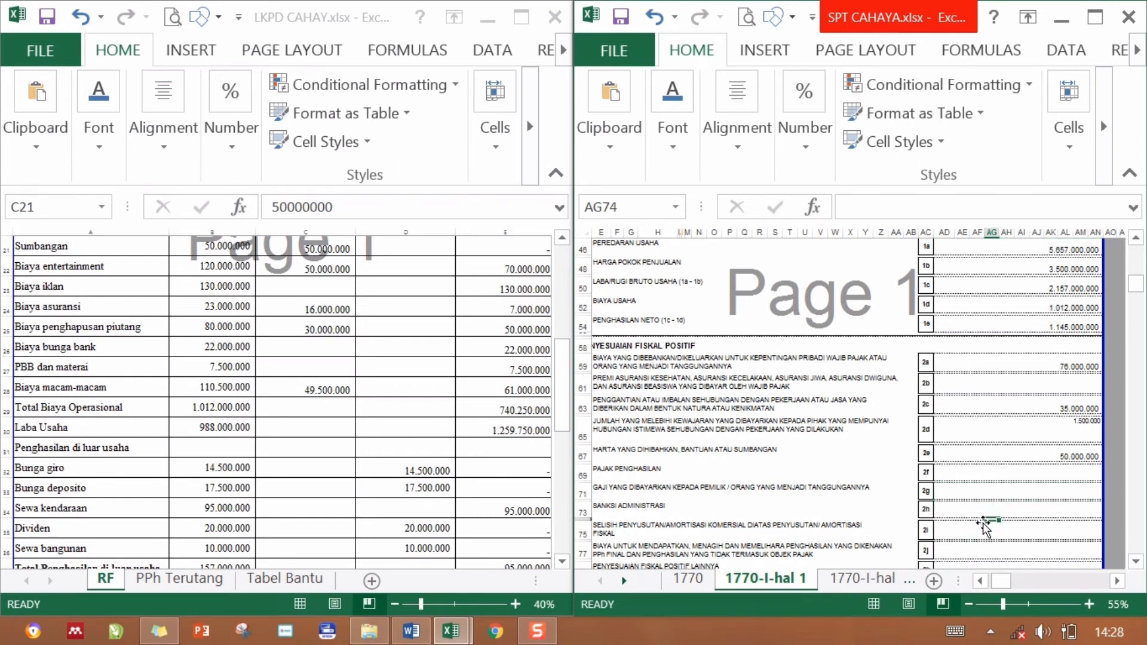
Enter 9750000, the equipment depreciation correction from the RF sheet, as the 2i amount.
left_click(971, 530)
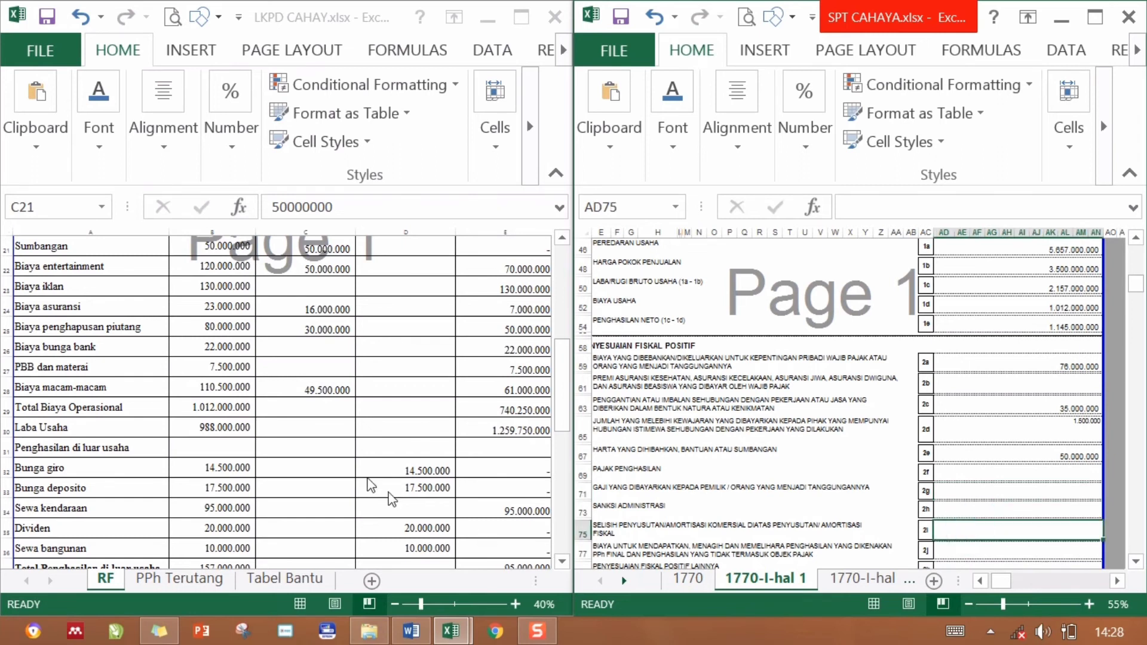
left_click(346, 373)
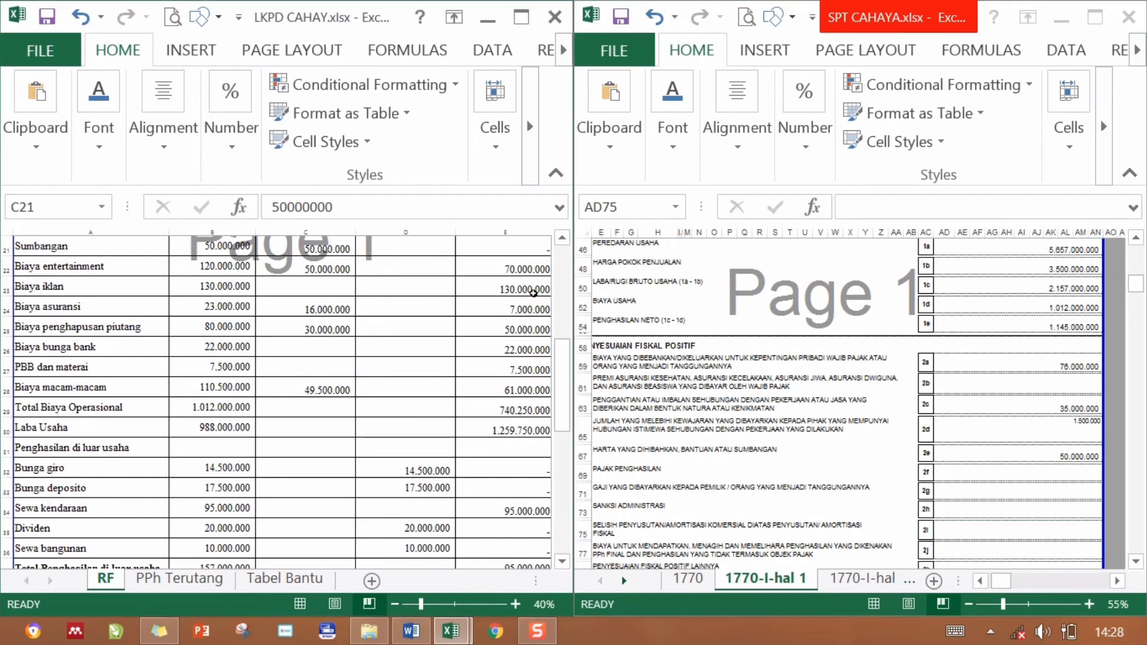
left_click_drag(563, 399, 559, 383)
left_click(303, 306)
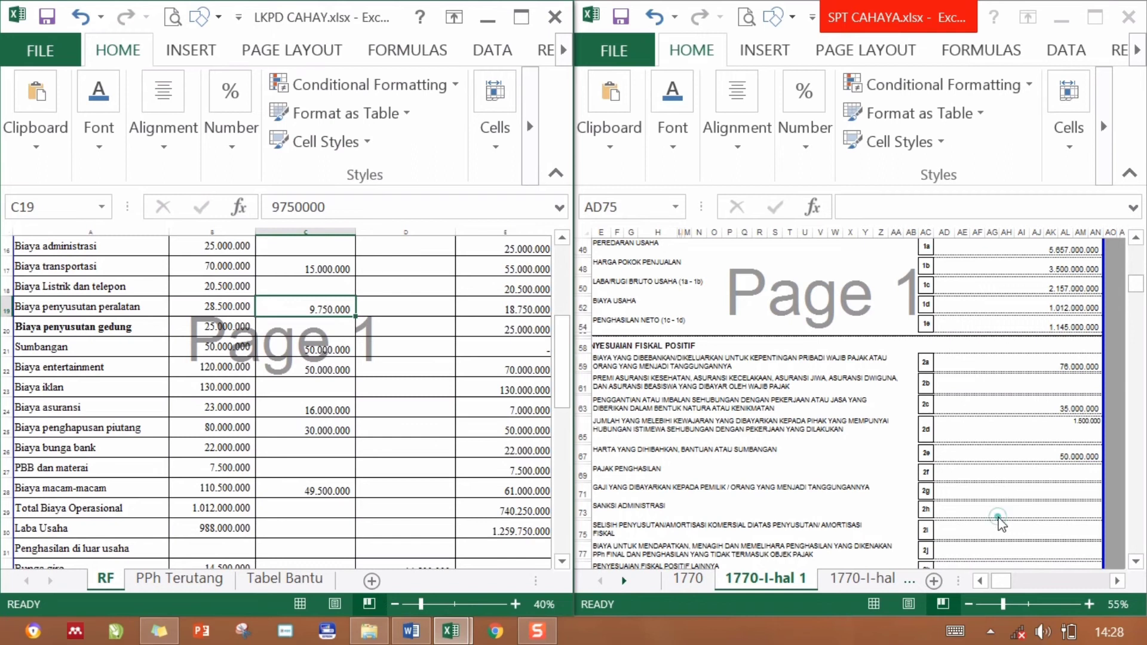
left_click(1016, 526)
type("9750000")
Apply the comma number style to the 2i amount.
left_click(1021, 526)
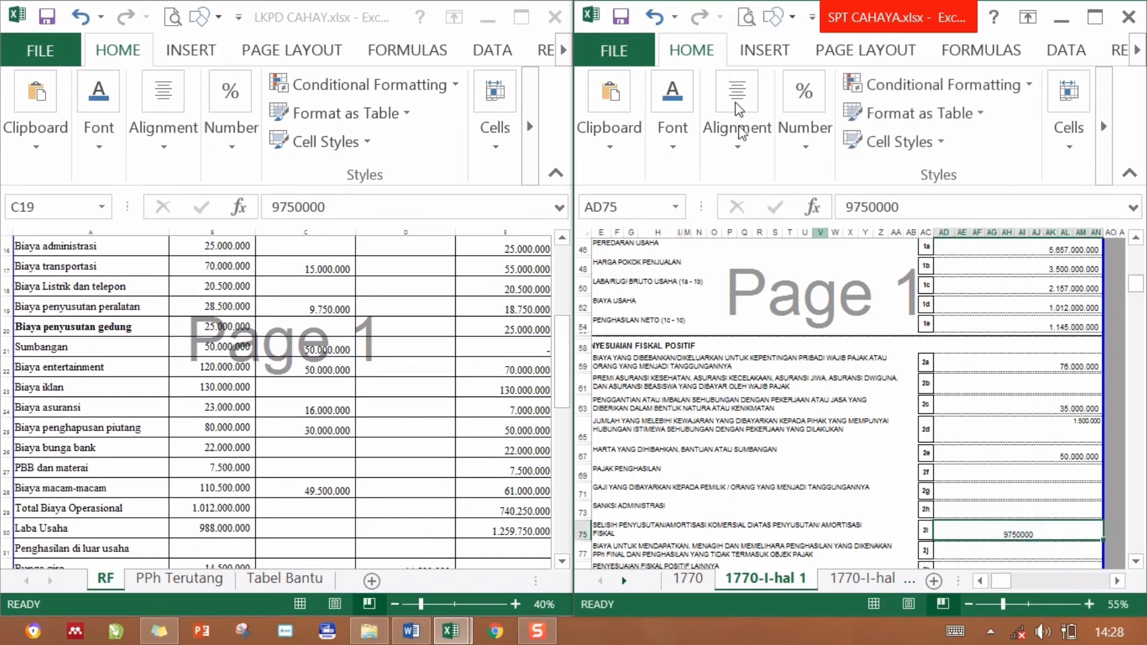
left_click(801, 141)
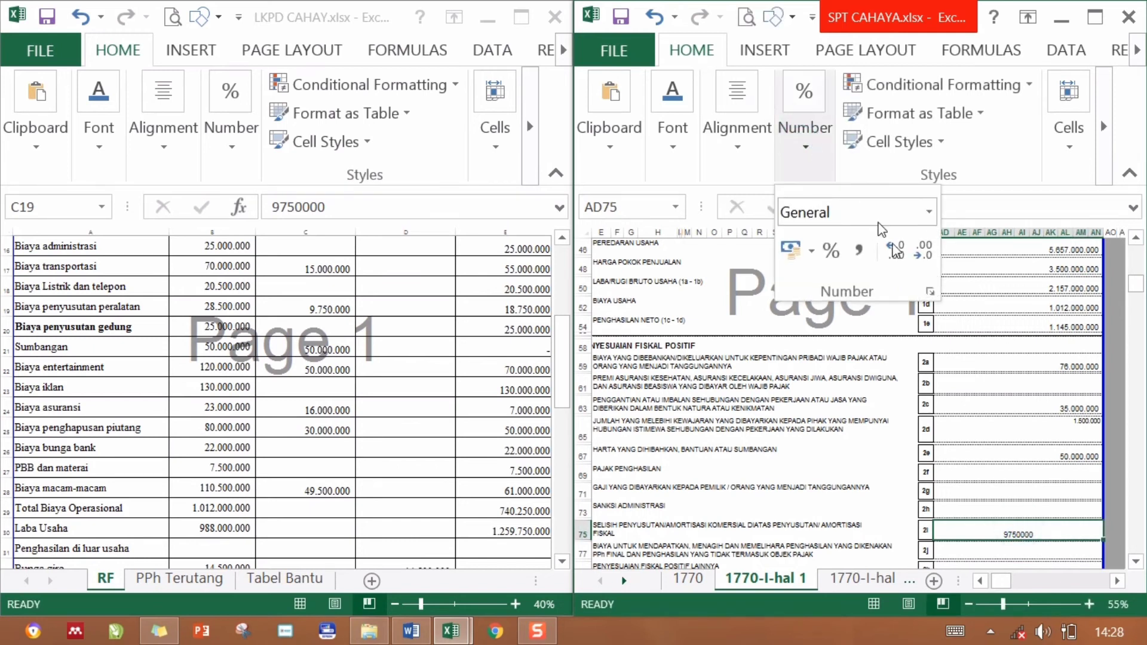
left_click(859, 250)
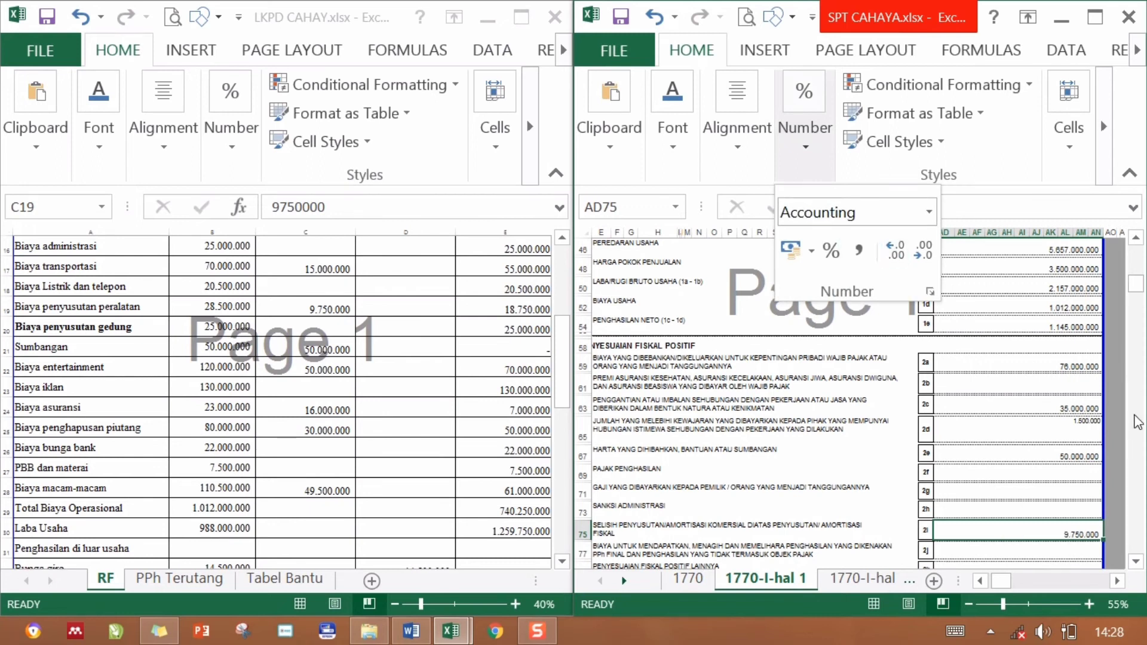
Link the 2l total (2a to 2k) to cell C39, the positive correction total on the RF sheet of LKPD CAHAY.
left_click(1137, 421)
left_click(1135, 239)
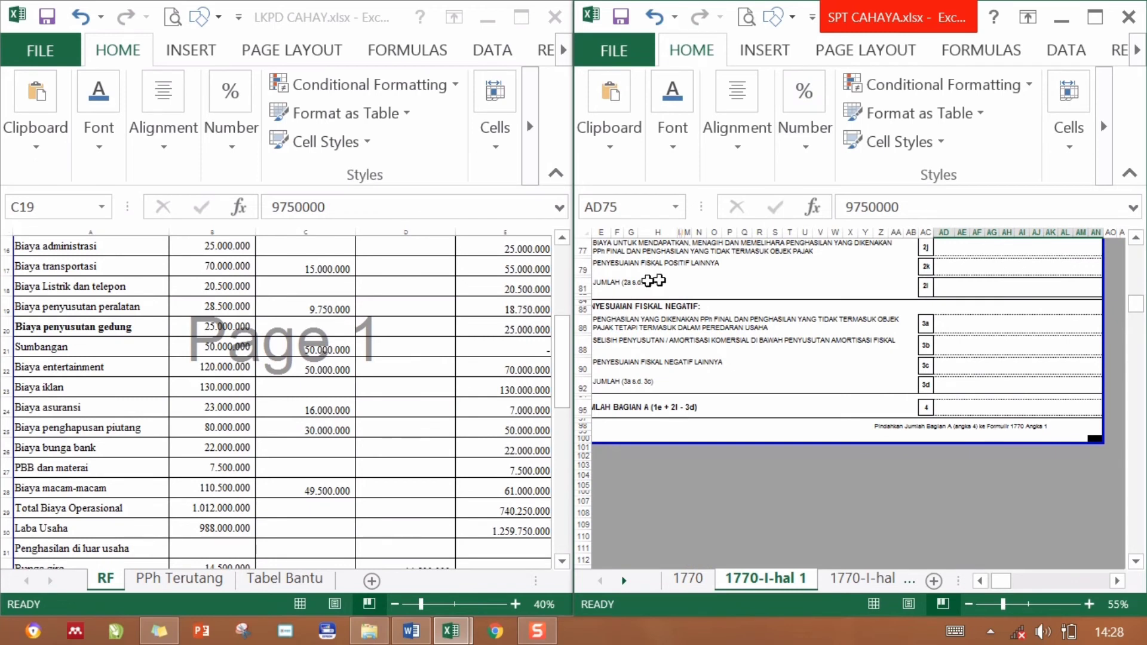
left_click(658, 284)
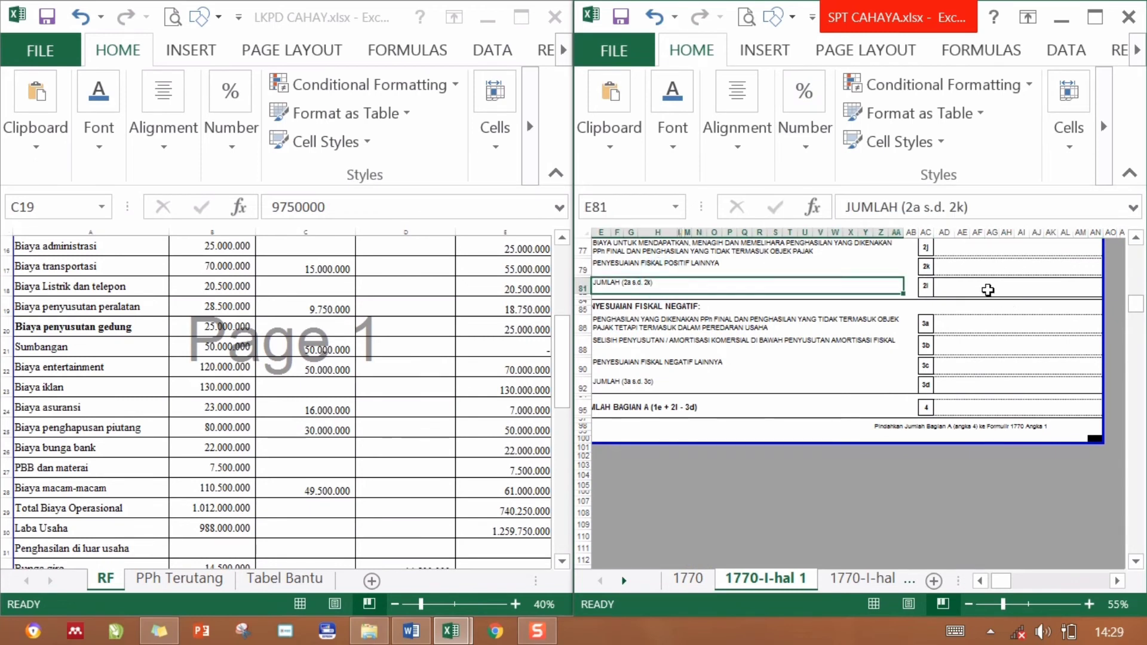
left_click(988, 289)
left_click(1019, 261)
left_click(996, 264)
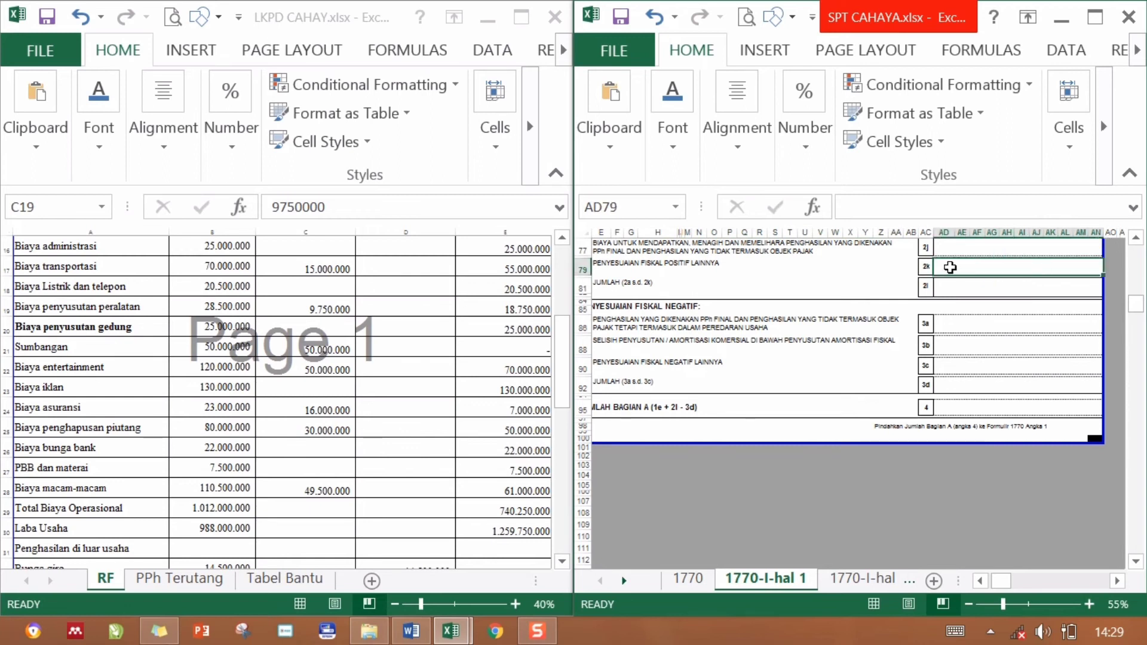
left_click(960, 287)
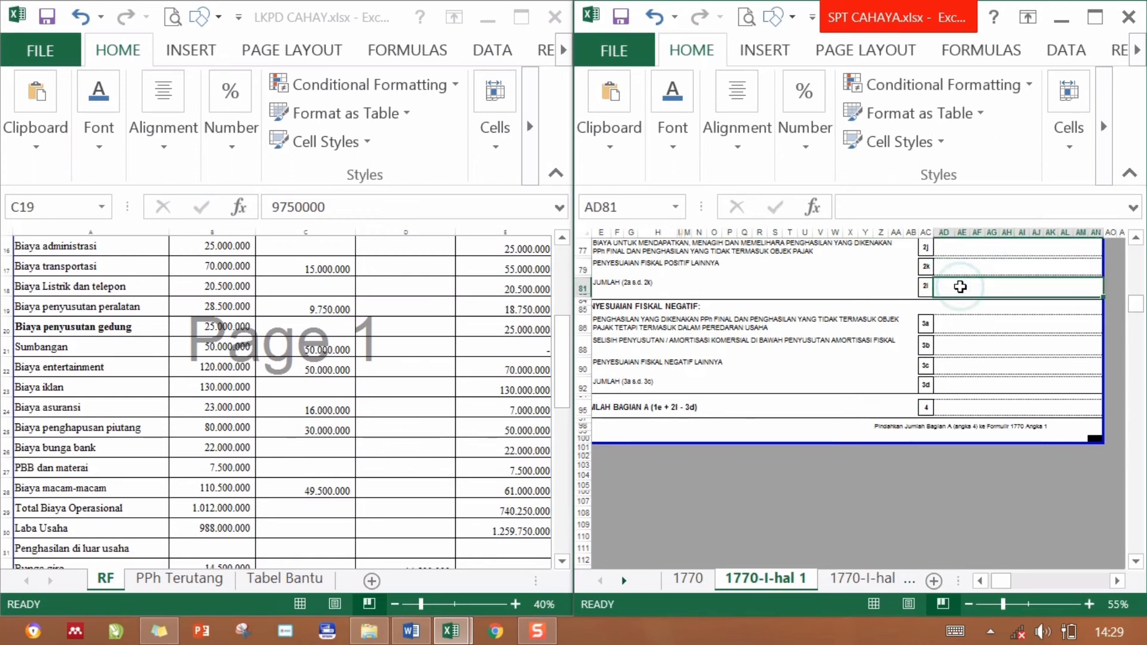
type("=")
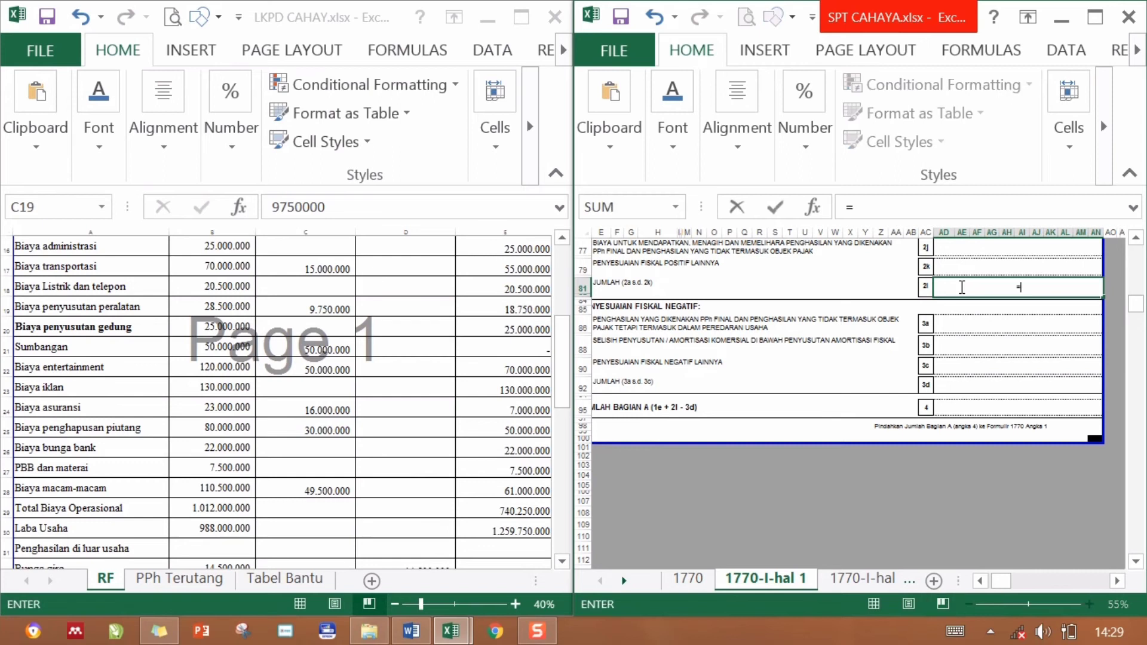
left_click(568, 387)
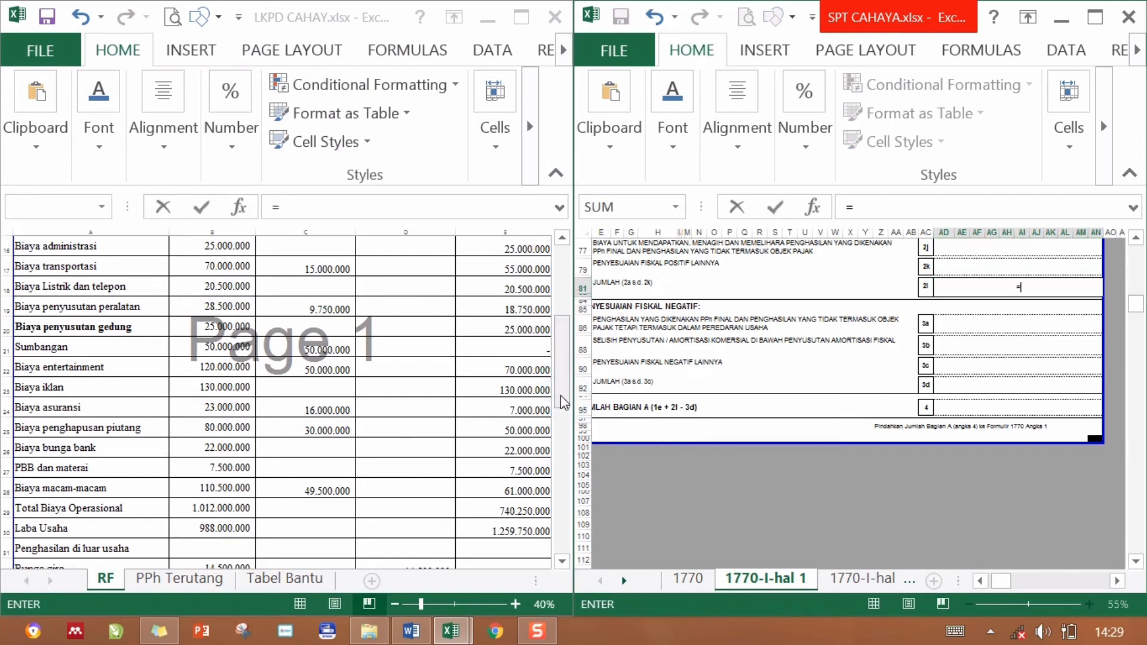
left_click(562, 436)
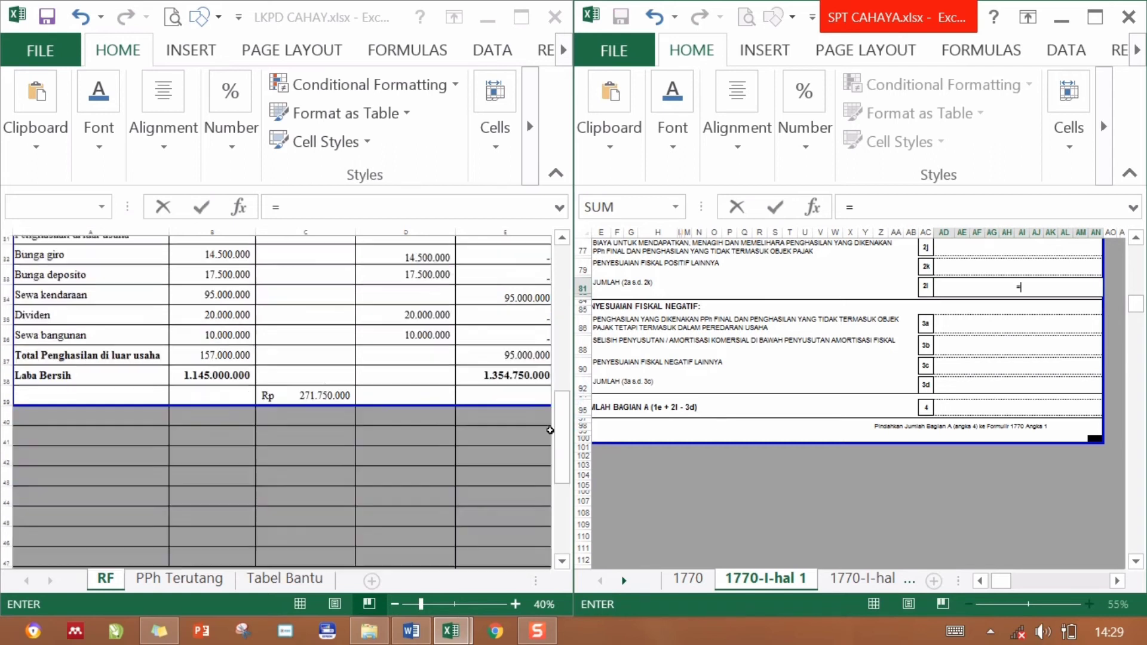
left_click(325, 378)
key("Return")
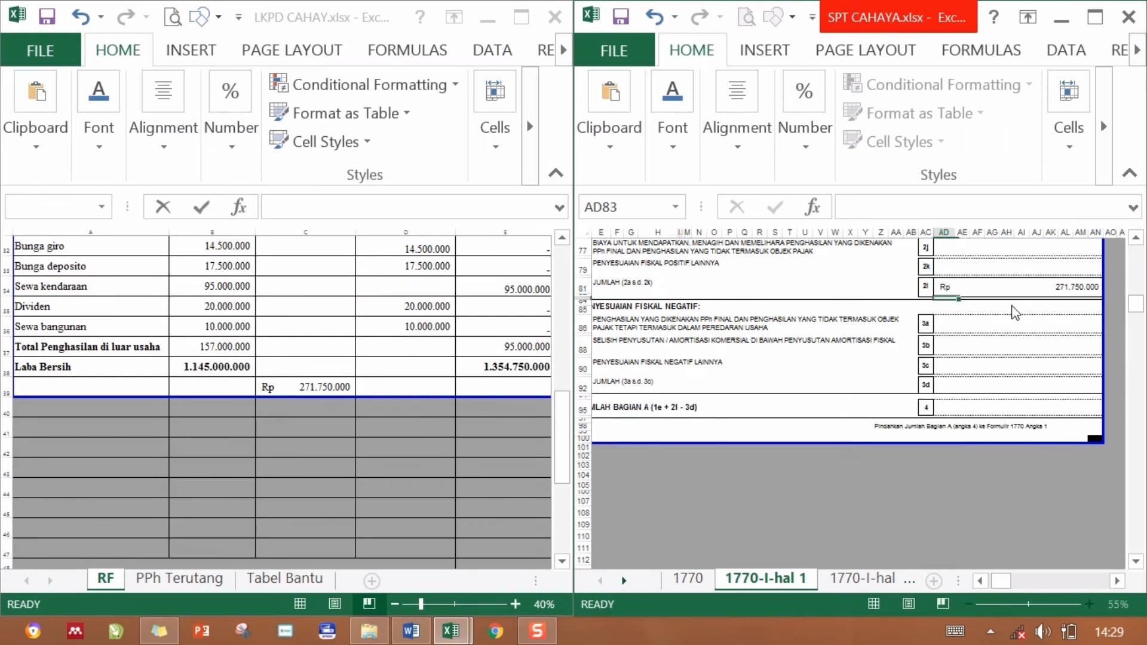
Apply the comma number style to the 2l total, removing the Rp symbol.
left_click(1027, 287)
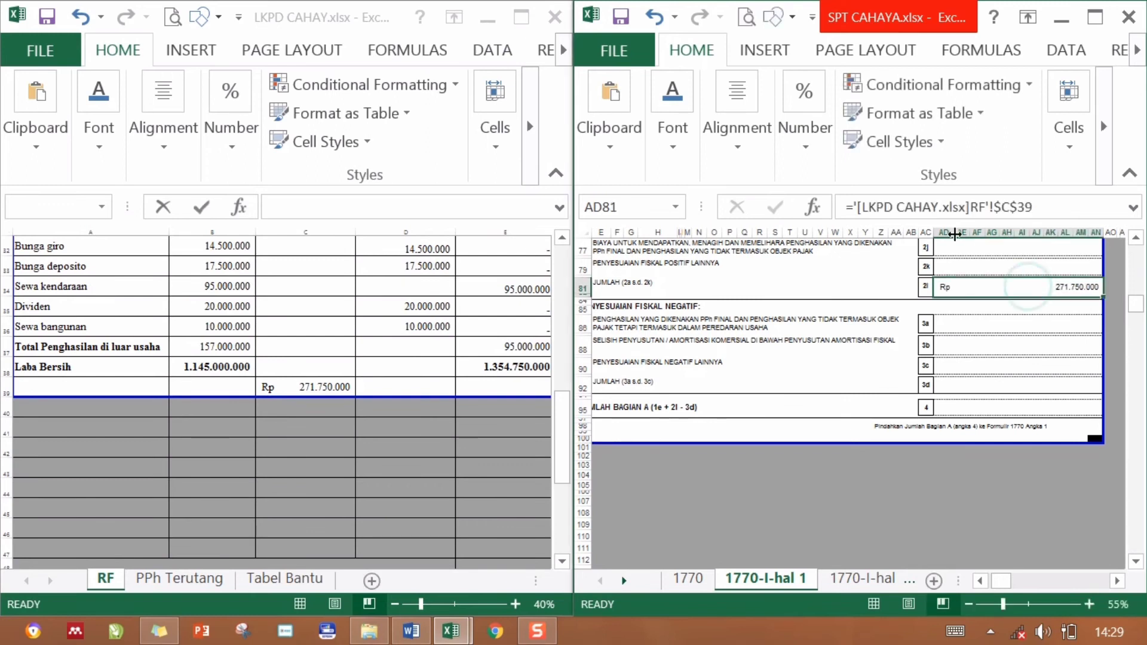
left_click(802, 158)
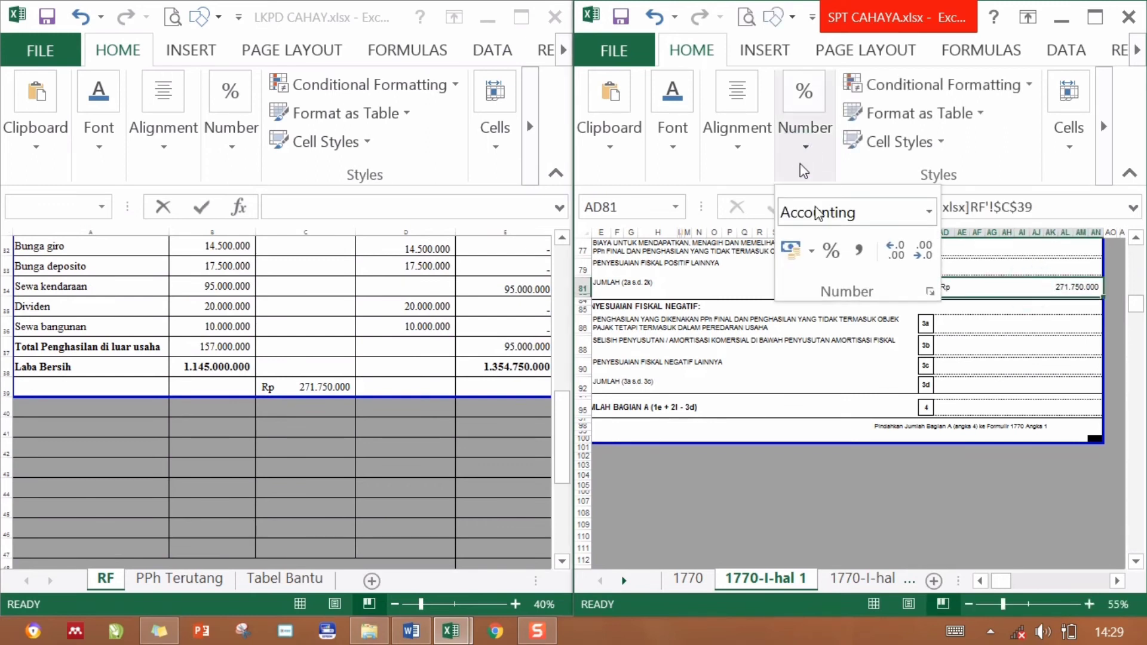
left_click(858, 250)
left_click(1048, 317)
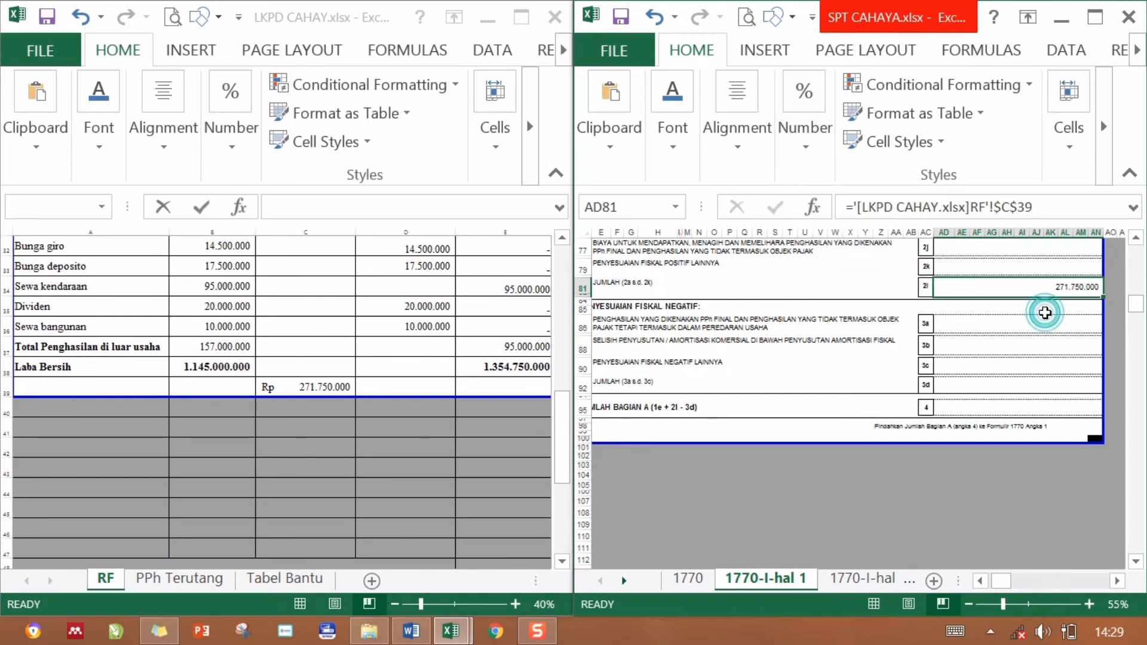
Calculate the 3a amount with SUM of D32:D36, the negative corrections on the RF sheet of LKPD CAHAY.
left_click(997, 262)
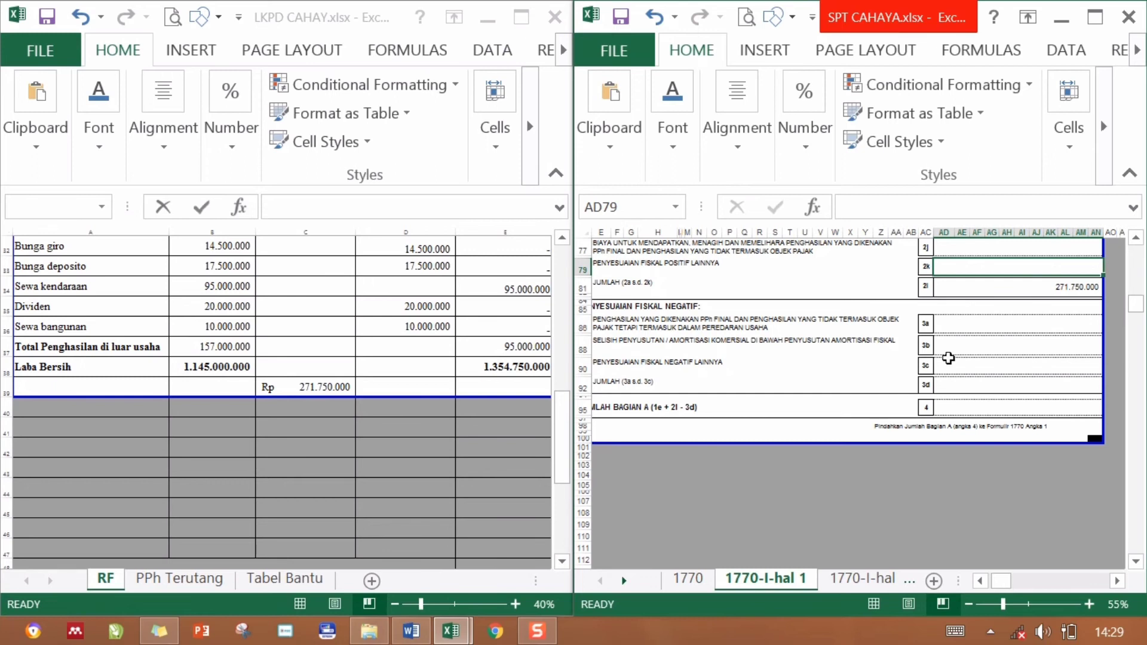
left_click(381, 349)
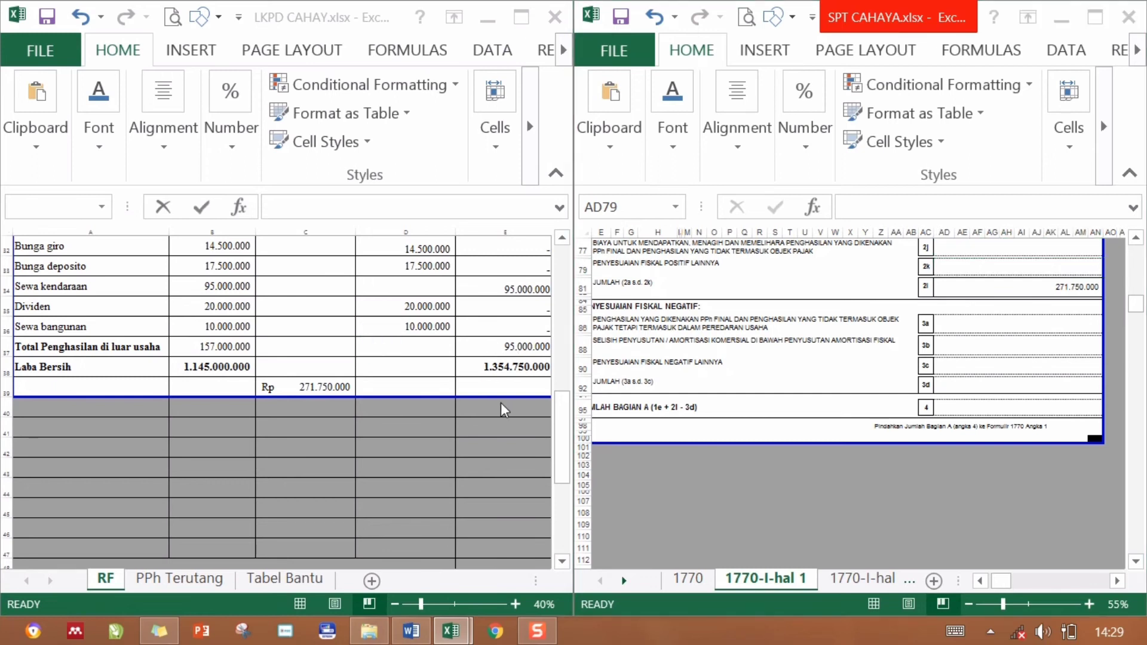
scroll(565, 430, "up", 1)
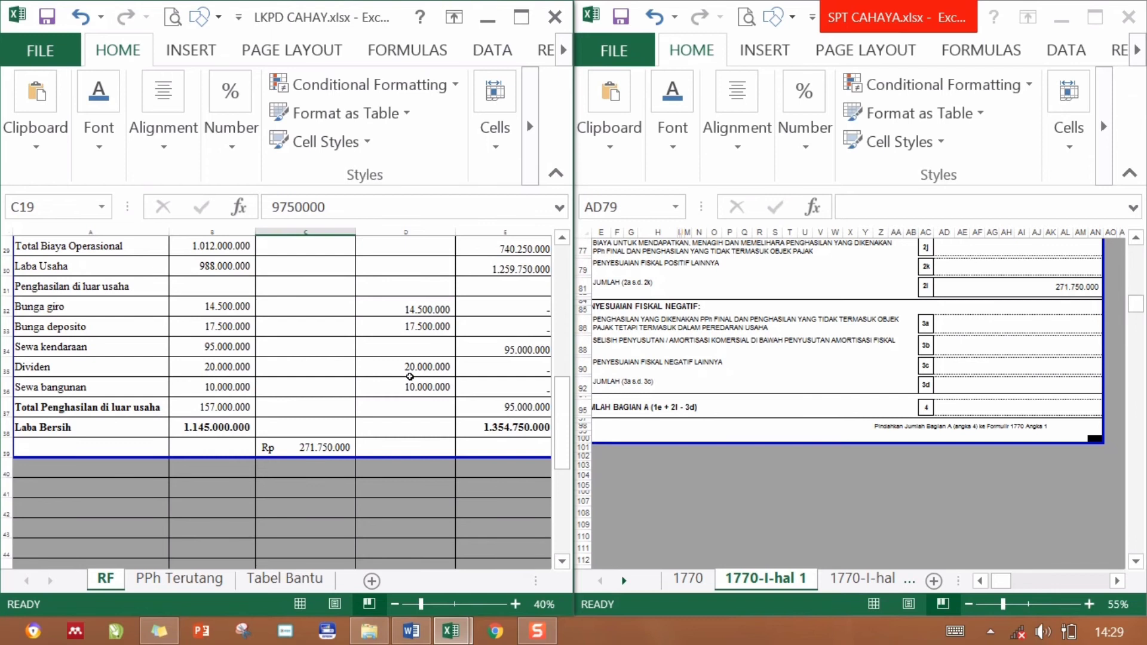
left_click(691, 333)
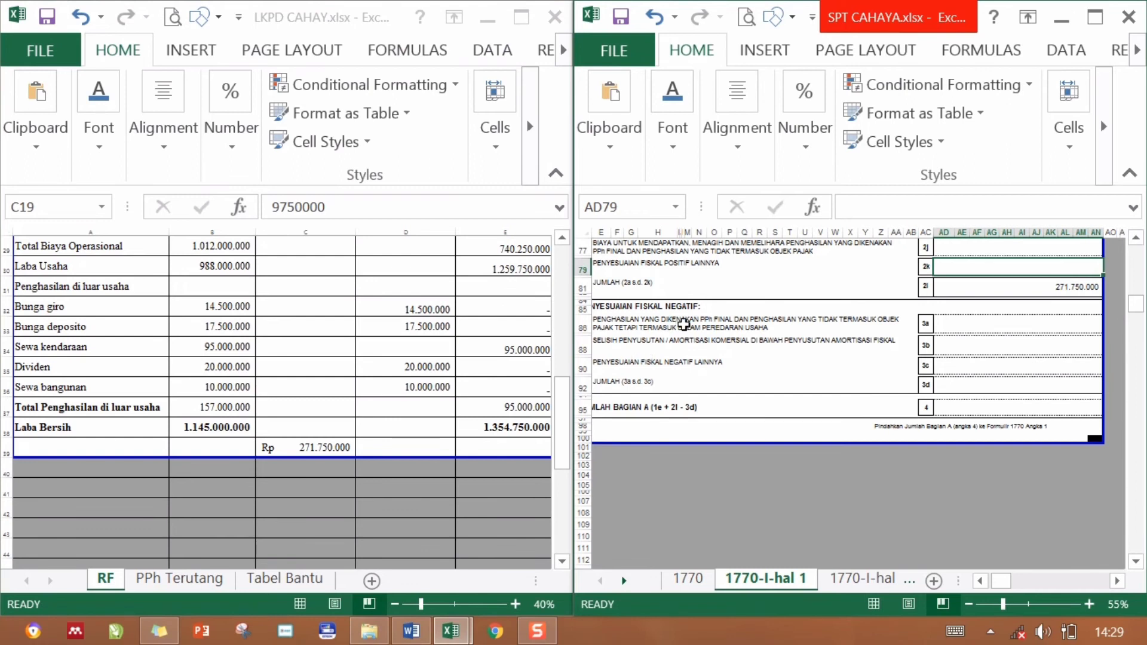
left_click(684, 325)
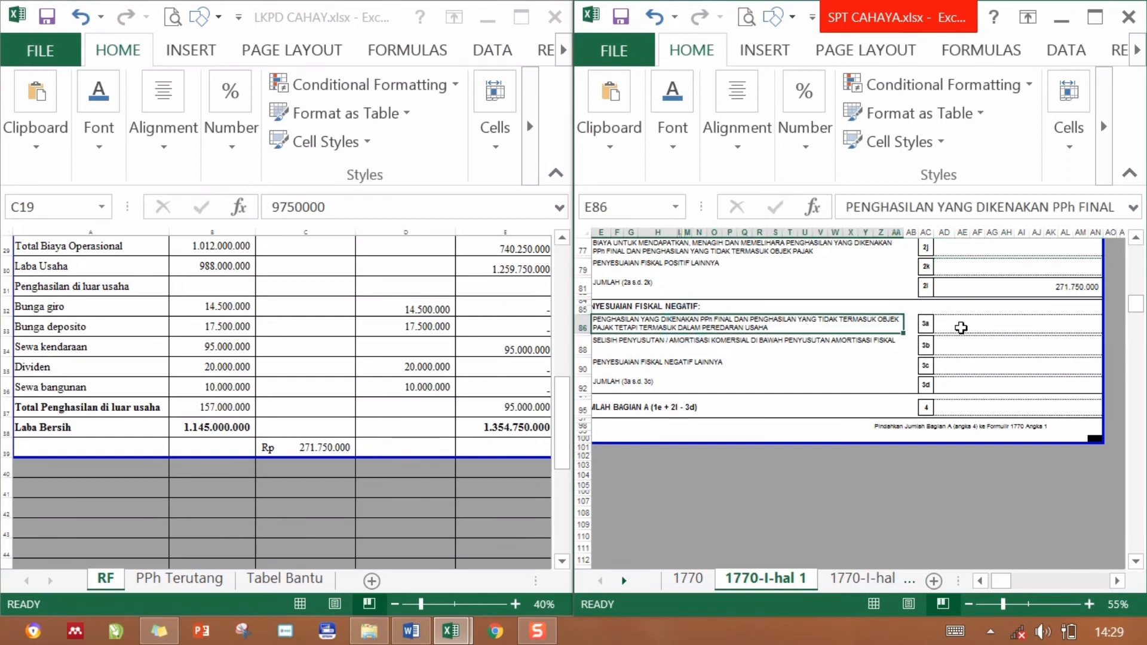
left_click(961, 327)
type("=sum(")
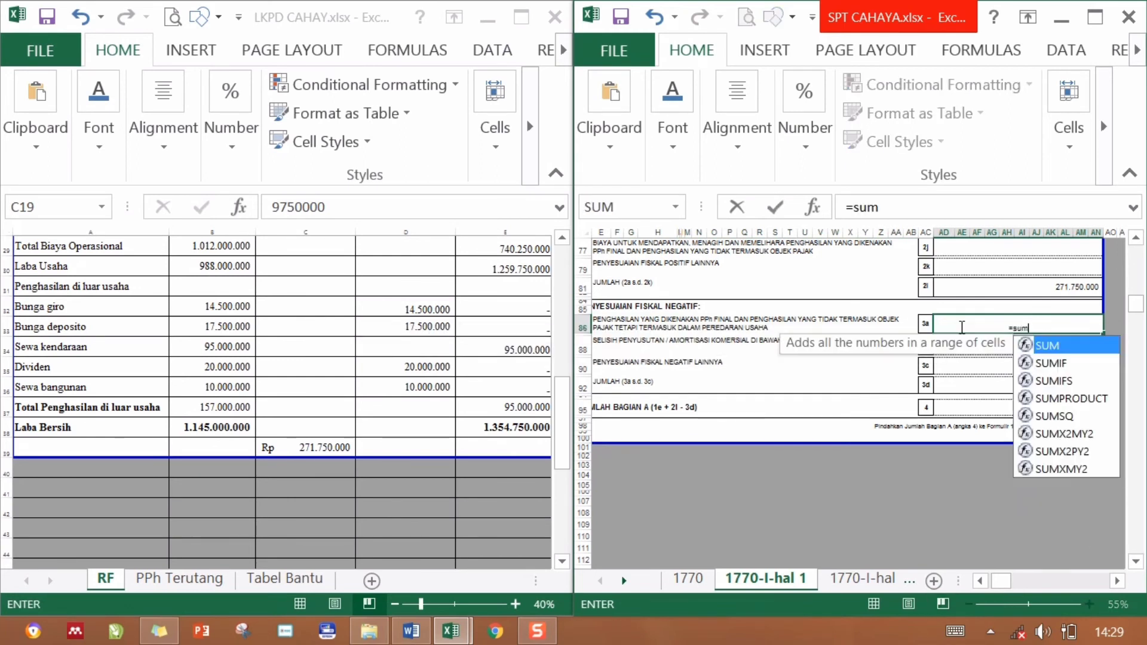
left_click(414, 307)
left_click(414, 308)
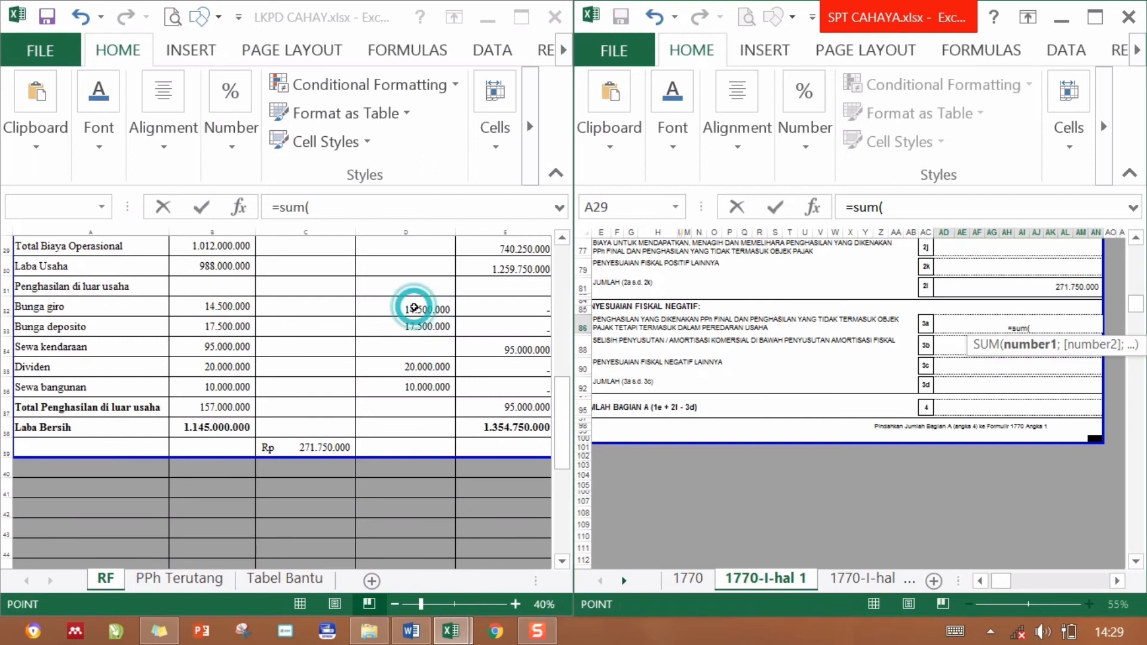
left_click_drag(435, 307, 424, 386)
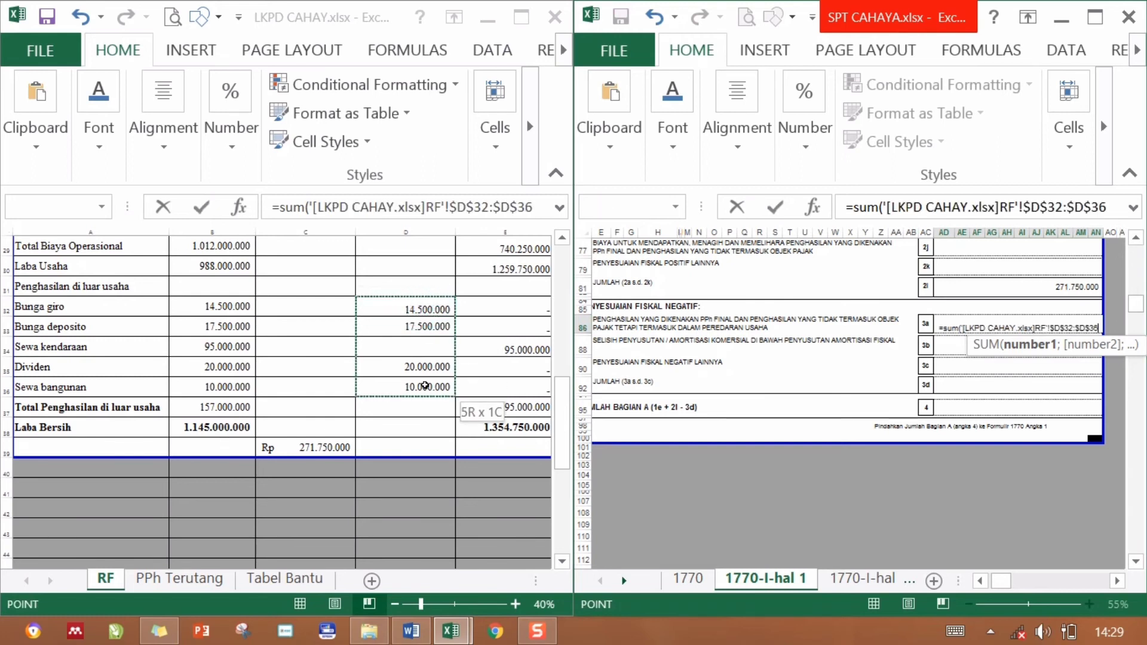
key("Return")
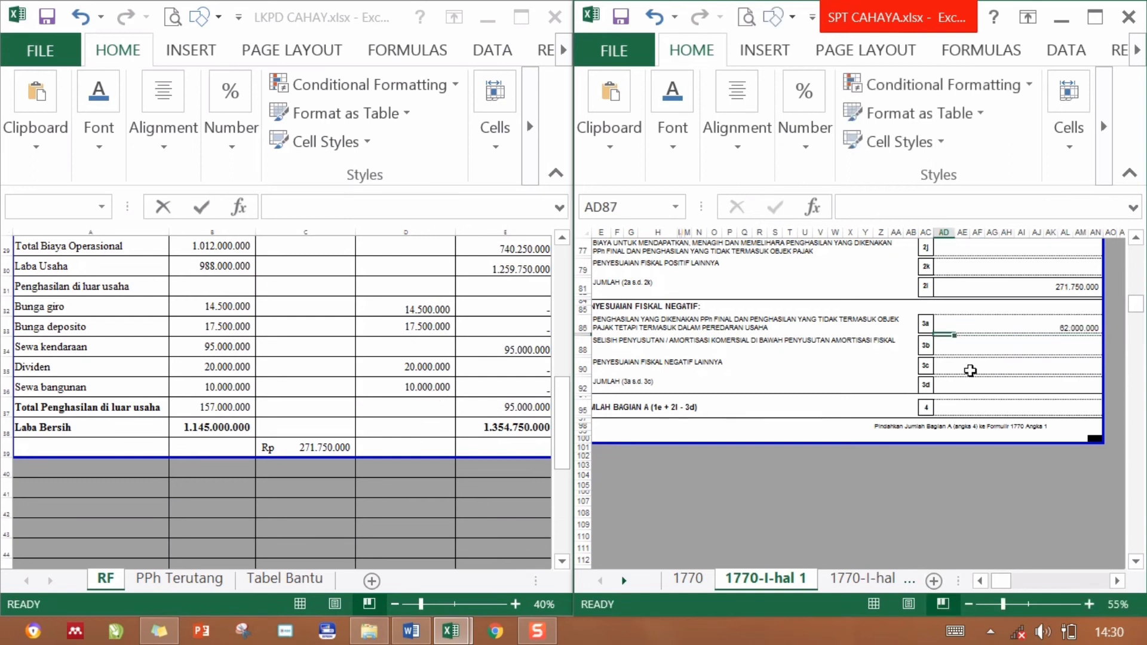
Enter a dash as the 3c amount, other negative fiscal adjustments.
left_click(970, 370)
type("-")
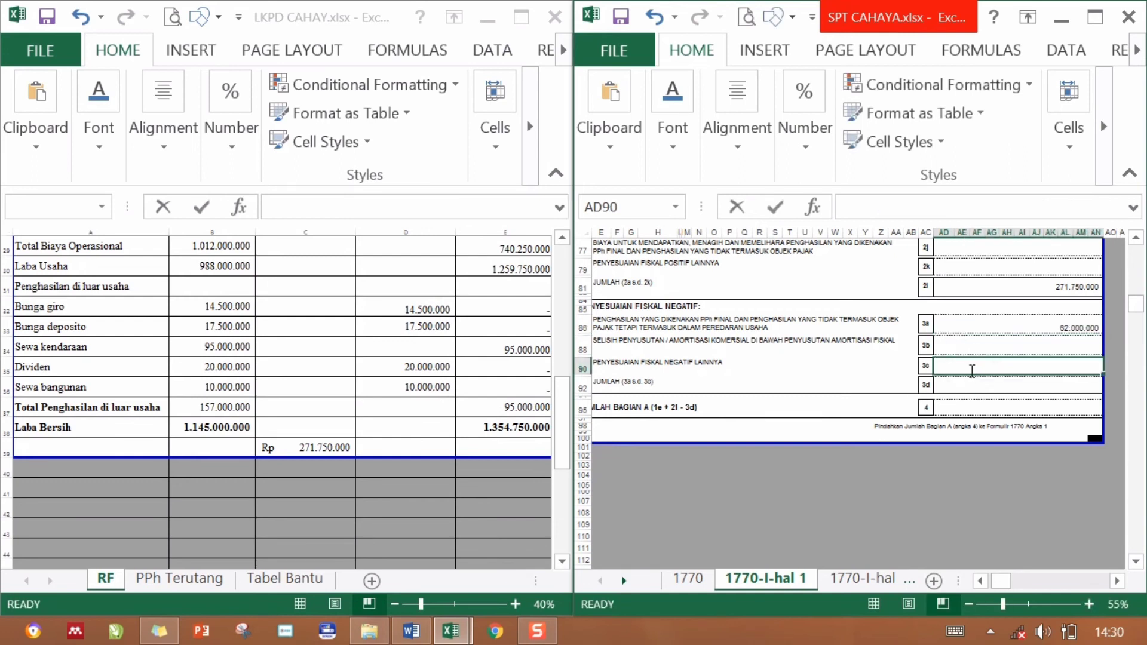
key("Up")
key("BackSpace")
key("BackSpace")
key("BackSpace")
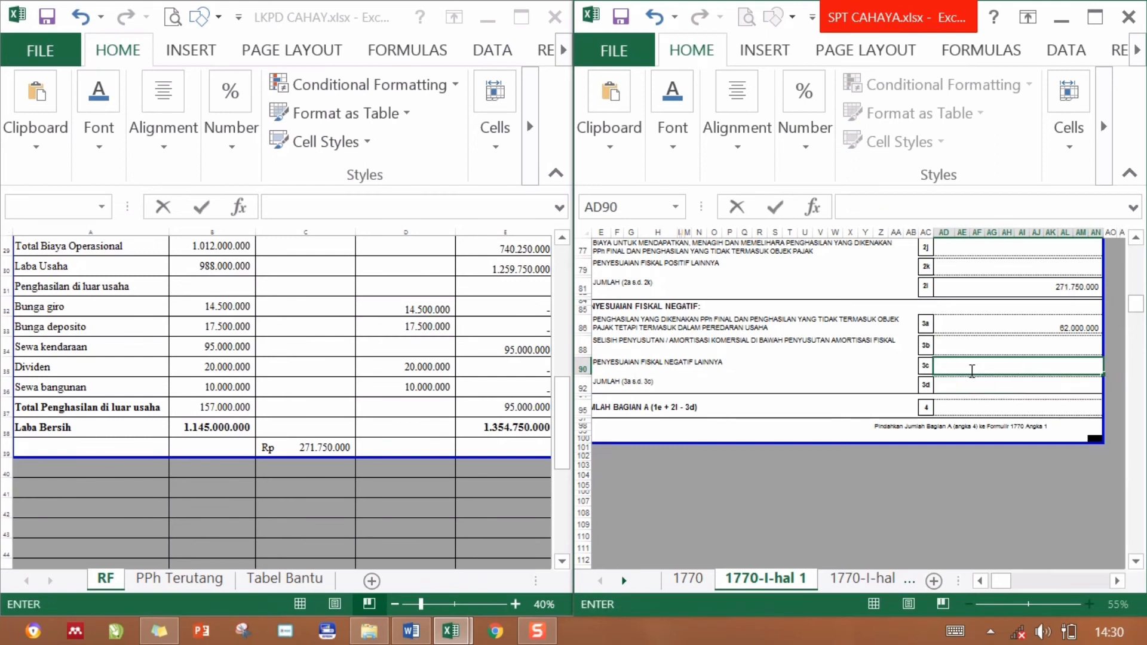
type("-")
left_click(990, 347)
key("BackSpace")
key("BackSpace")
key("BackSpace")
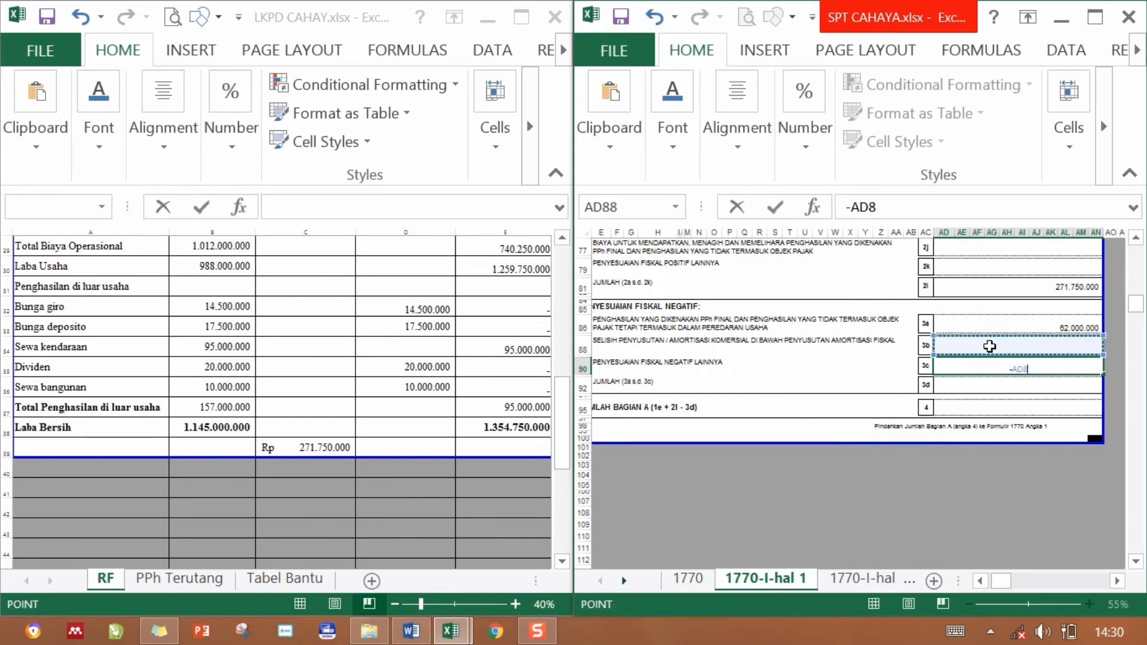
key("Escape")
key("Escape")
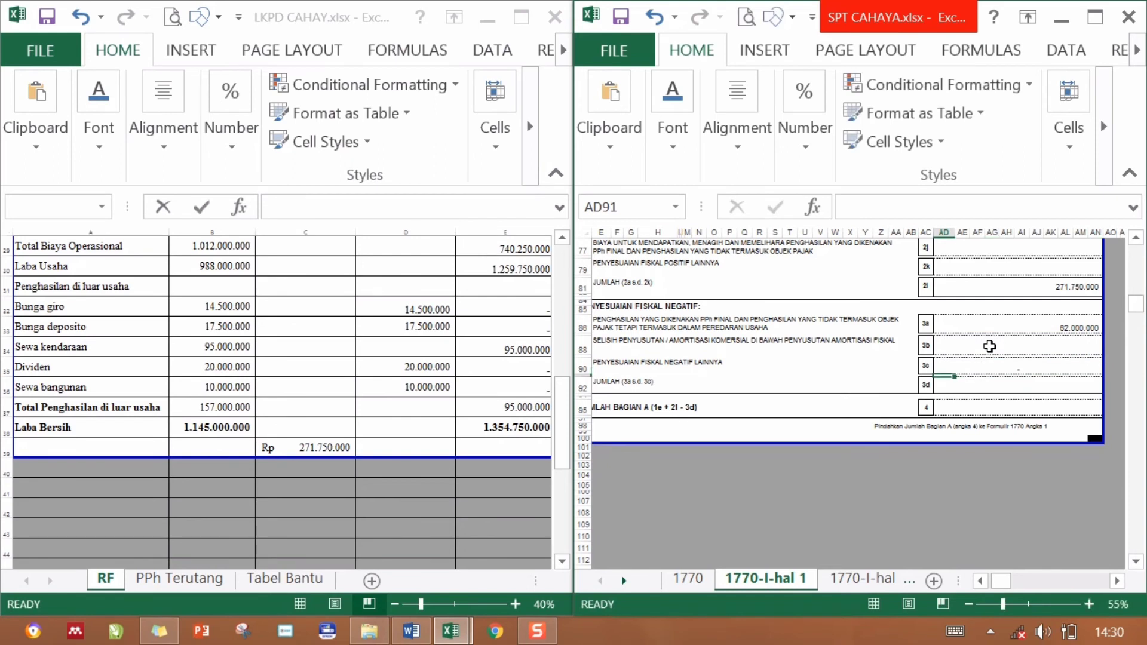
Enter a dash as the 3b amount, the depreciation and amortization difference.
left_click(989, 347)
type("-")
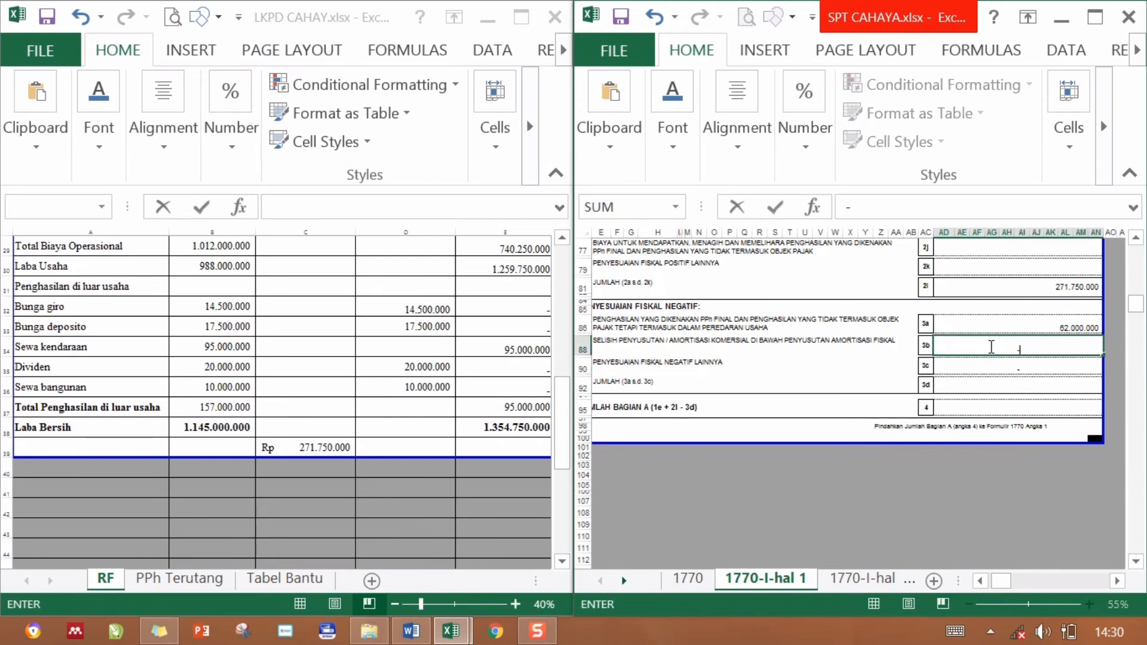
key("Return")
key("Return")
key("Return")
key("Return")
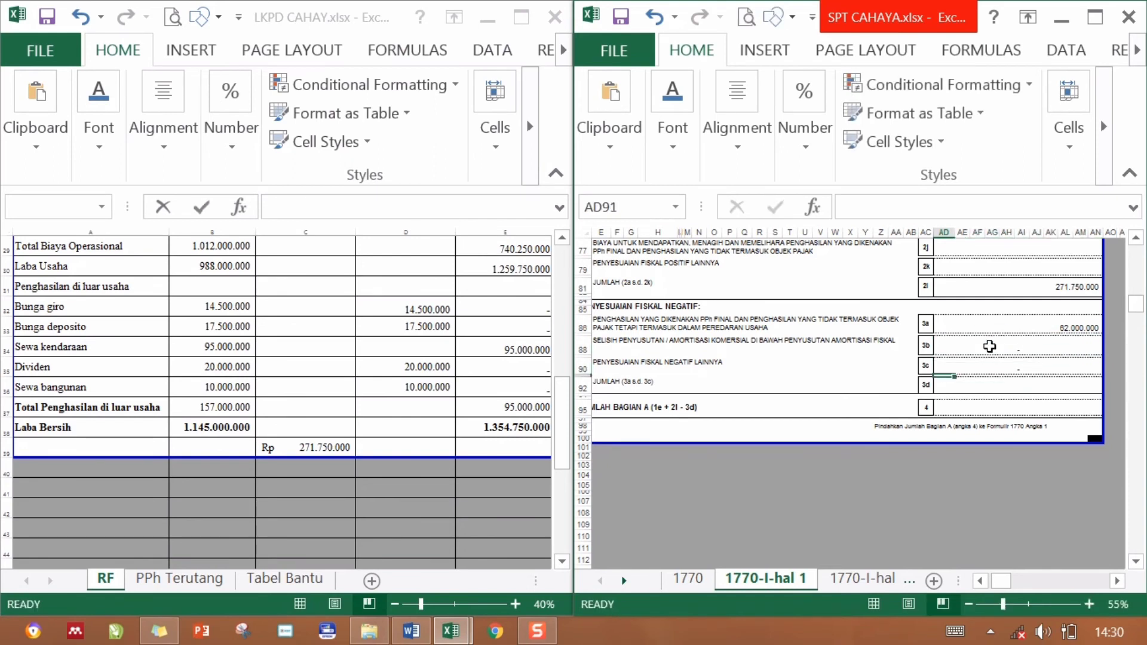
Link the 3d total (3a to 3c) to the 3a amount.
type("=")
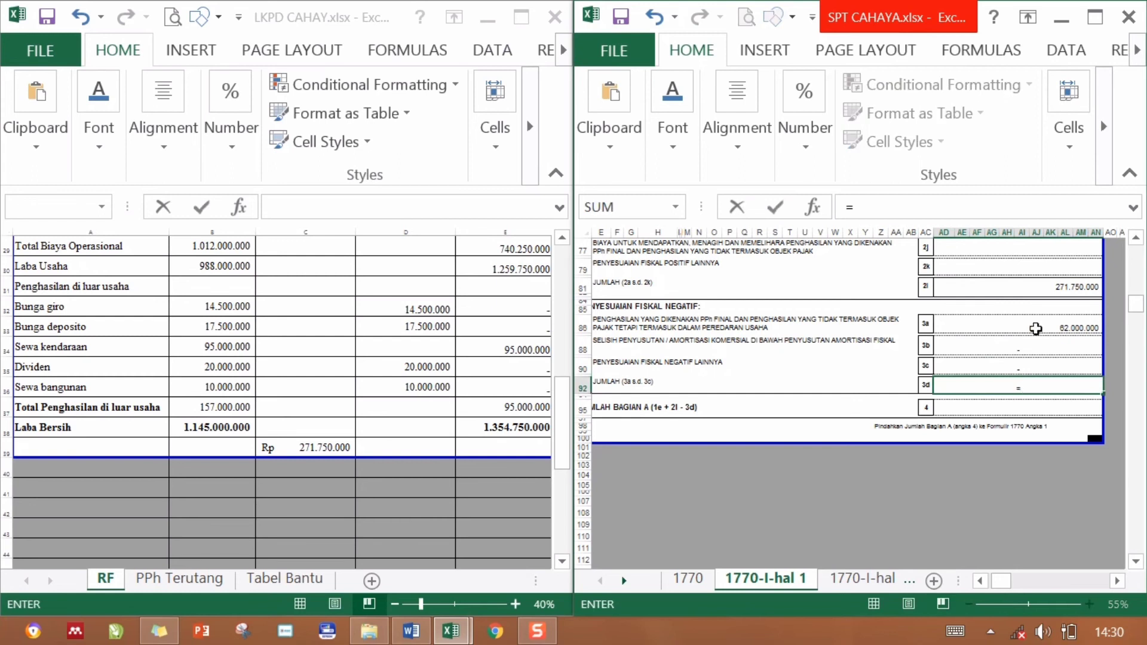
left_click(1040, 325)
key("Return")
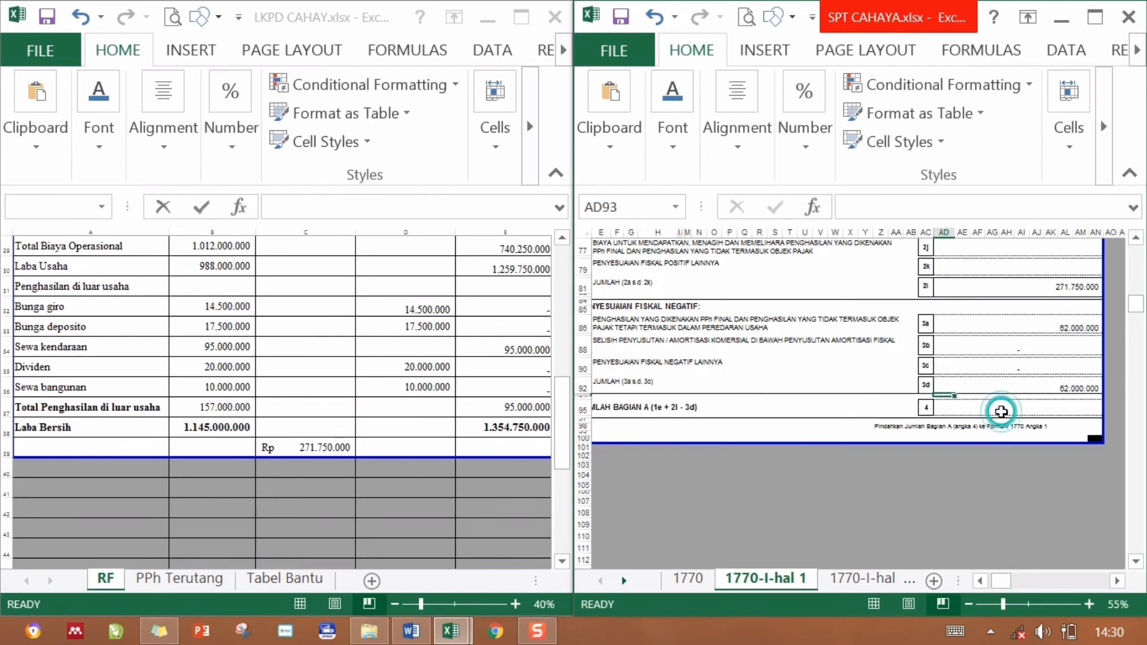
Maximize the SPT CAHAYA workbook and calculate the Part A total on line 4 as 1e + 2l - 3d.
left_click(1001, 411)
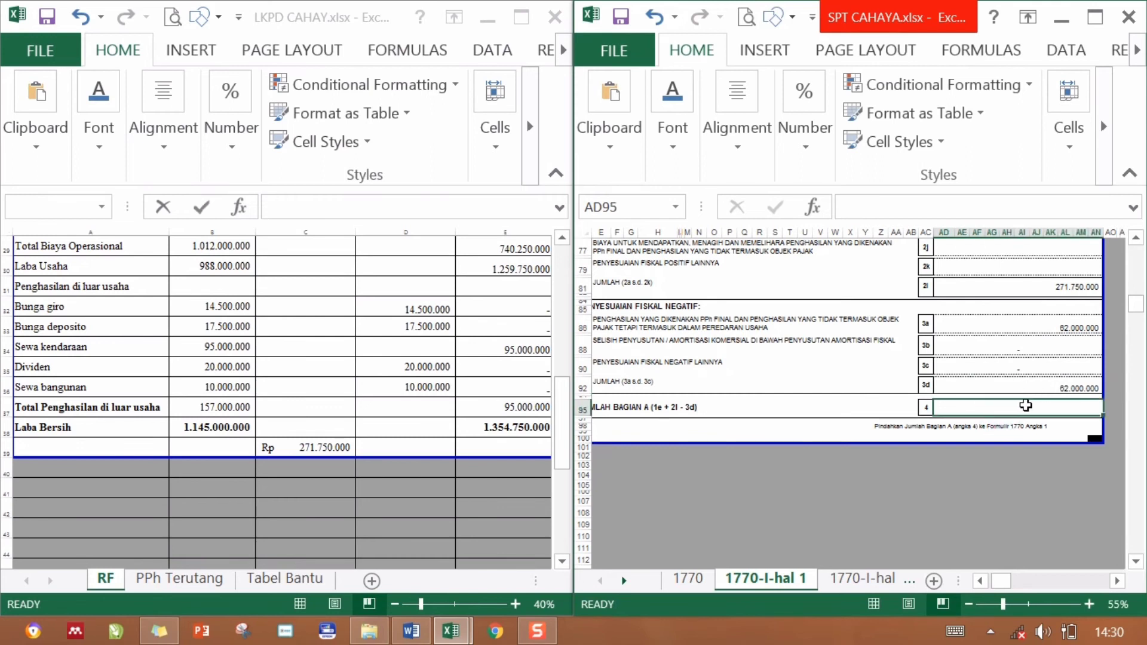
key("super+Left")
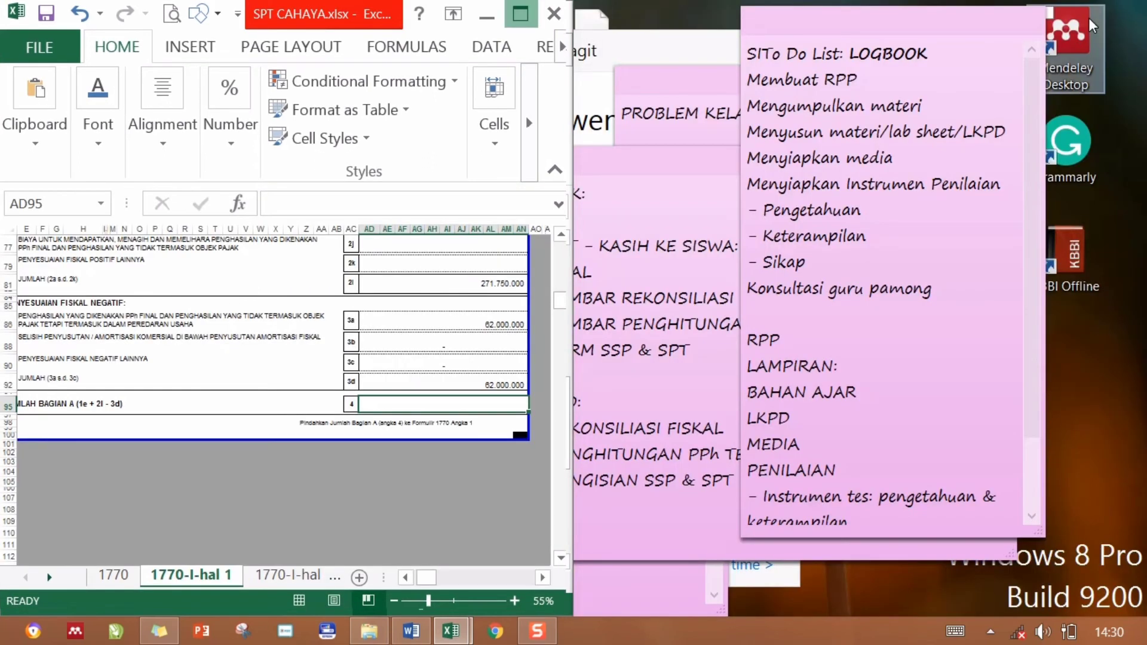
key("super+Up")
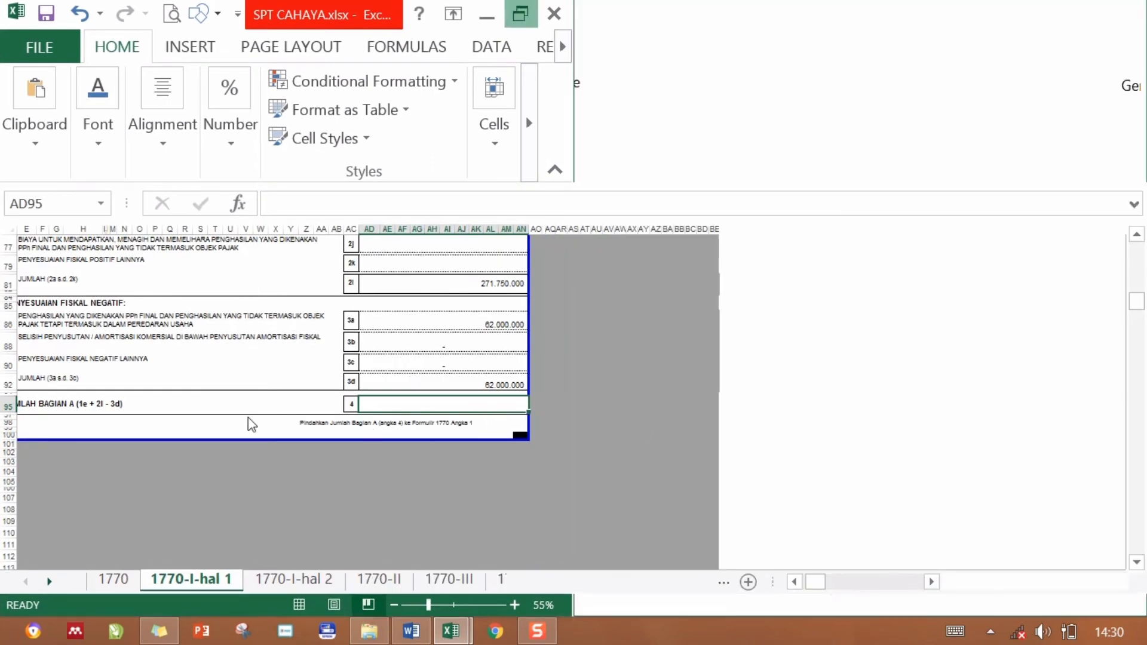
type("=")
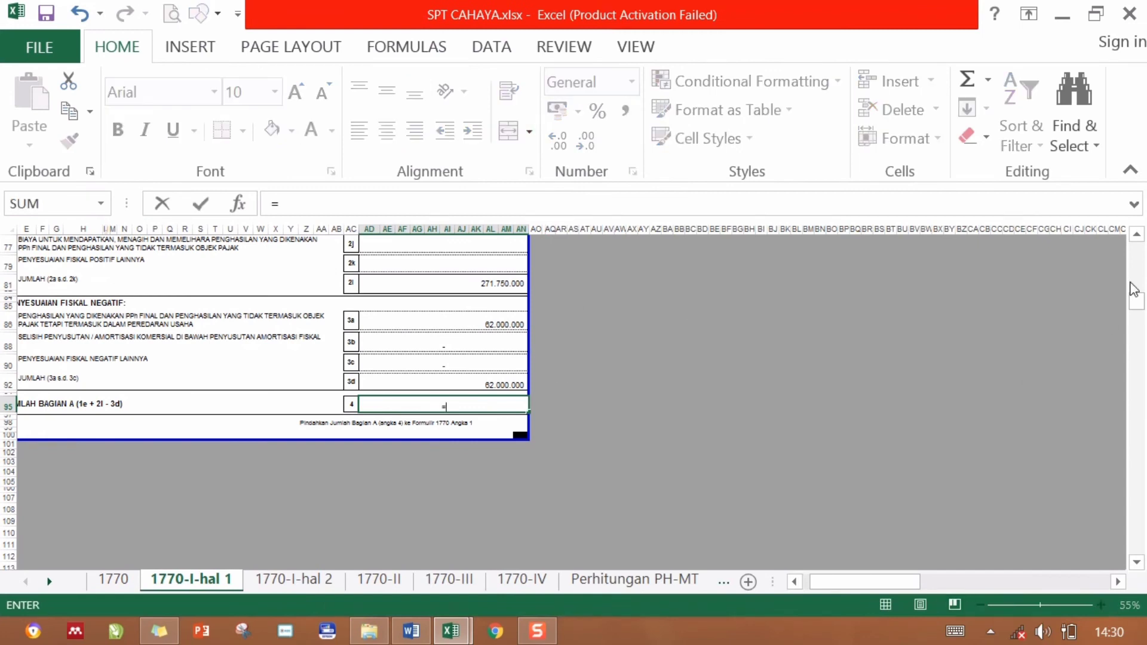
left_click_drag(1135, 290, 1131, 278)
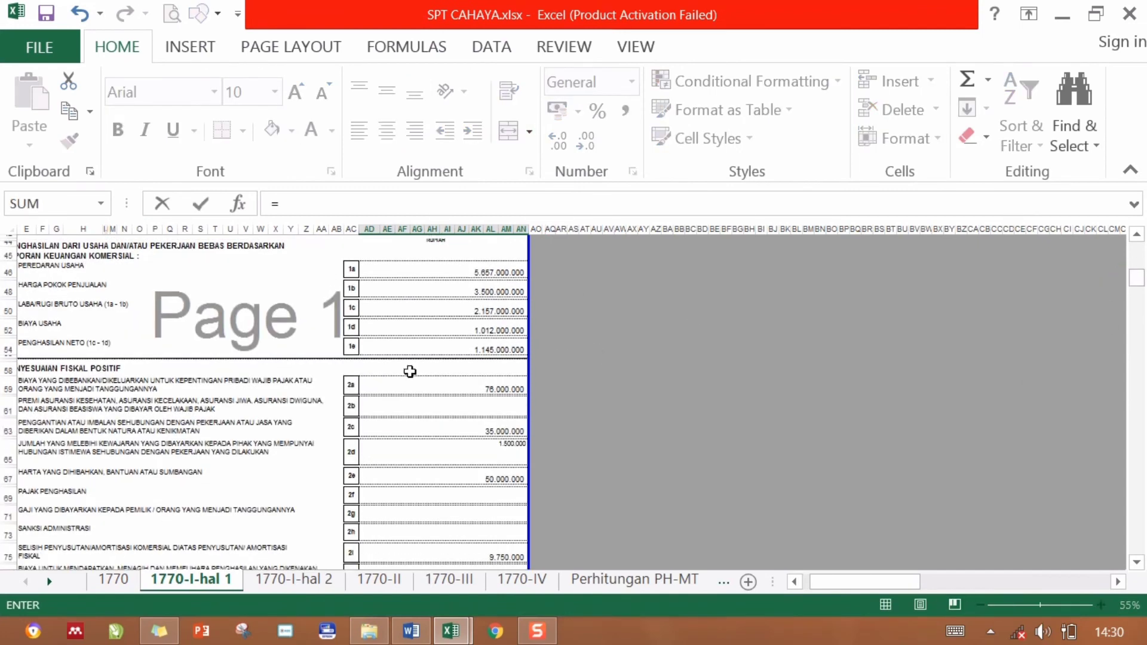
left_click(449, 349)
type("-")
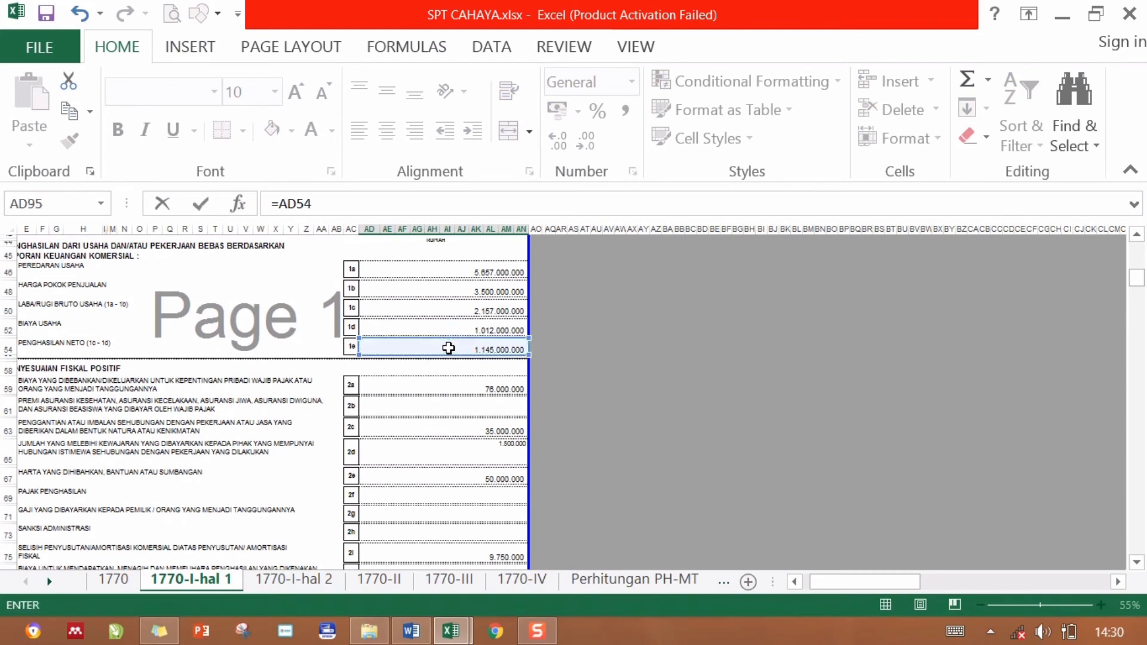
left_click(1141, 408)
scroll(1141, 408, "down", 1)
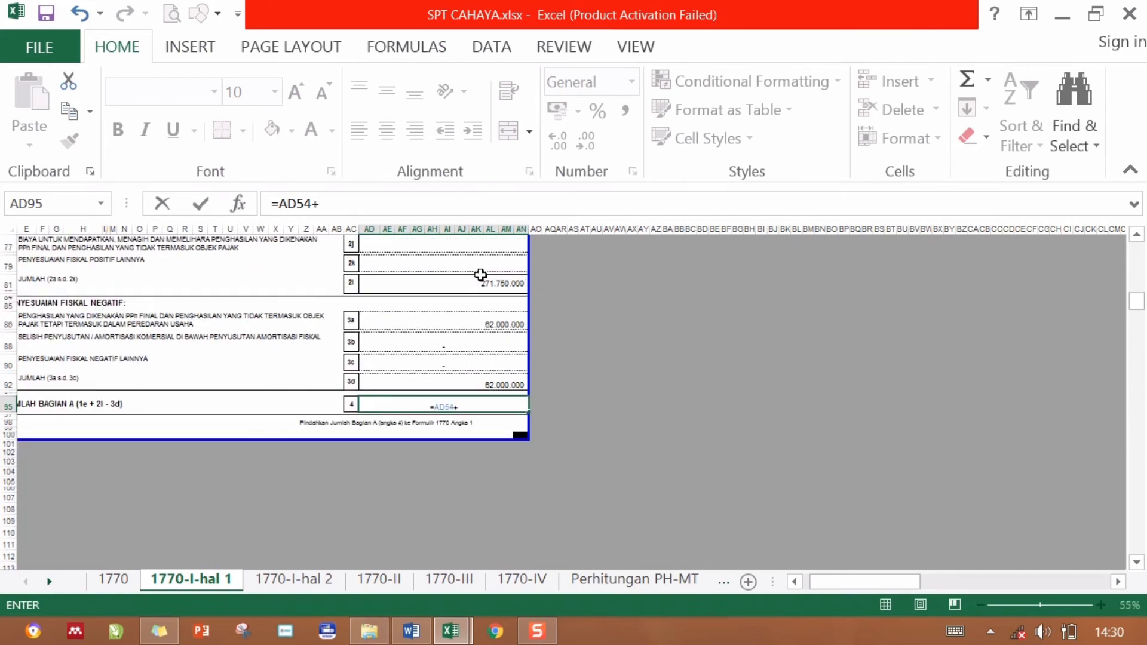
left_click(480, 281)
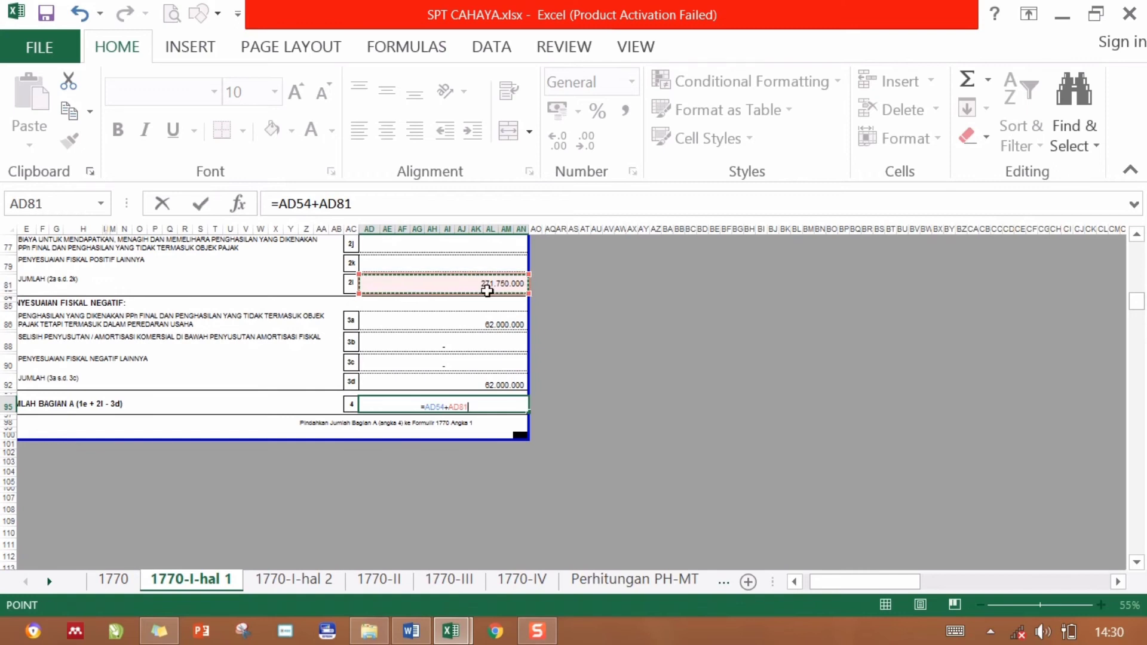
type("-")
left_click(422, 382)
key("Return")
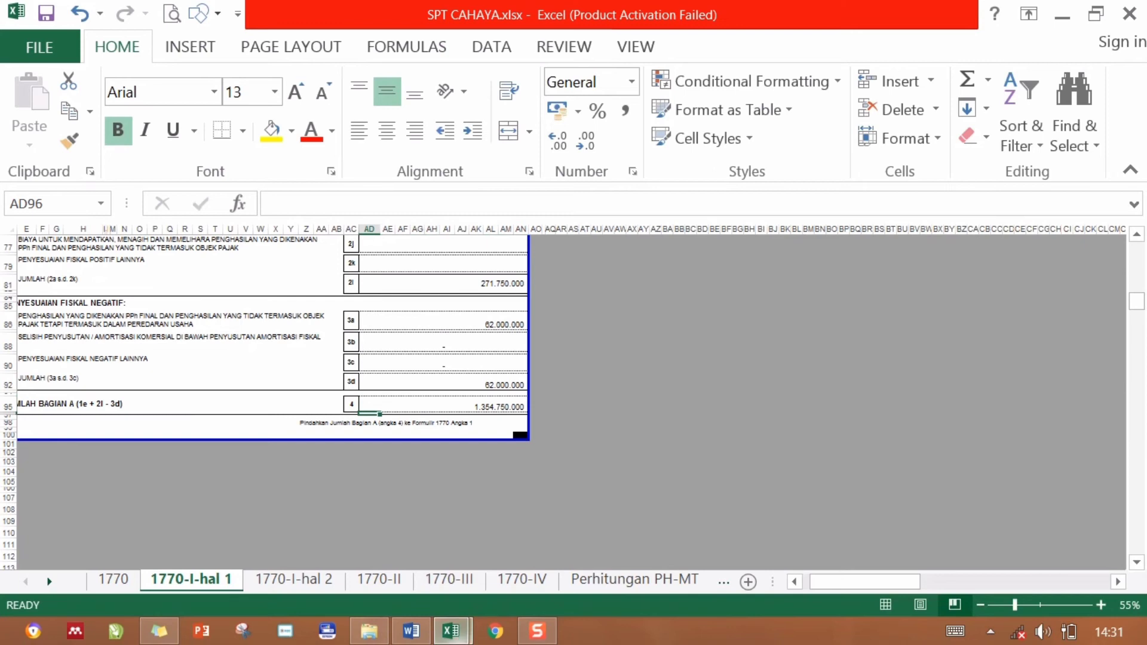
Compare the line 4 total with the fiscal Laba Bersih on the RF sheet of LKPD CAHAY, and return to SPT CAHAYA.
mouse_move(450, 631)
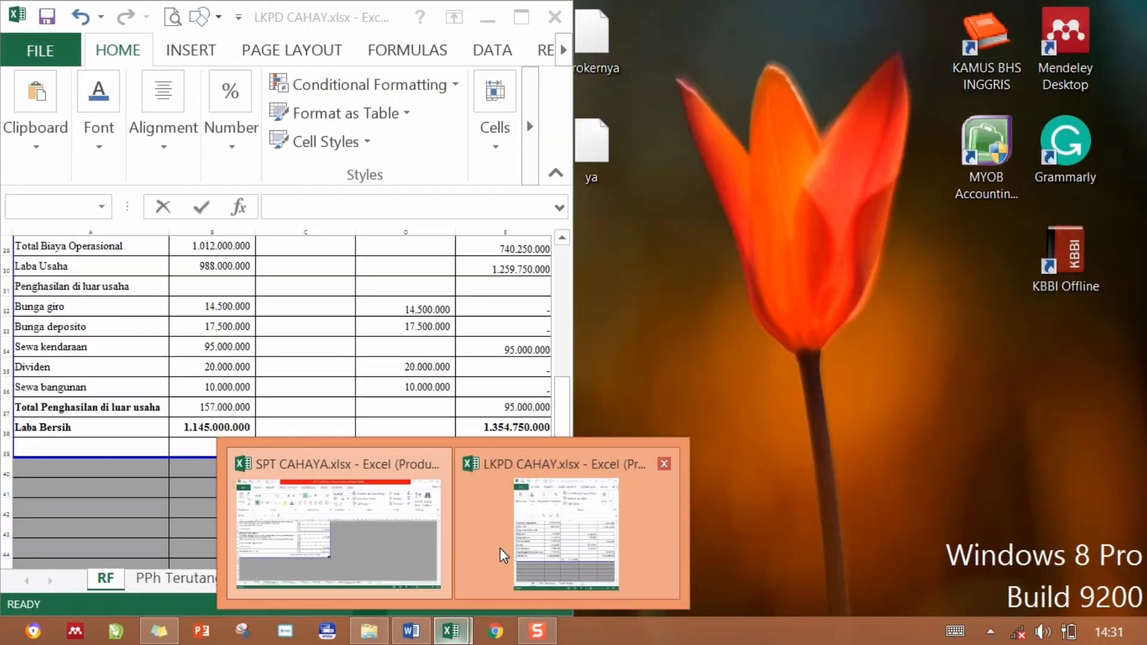
left_click(500, 547)
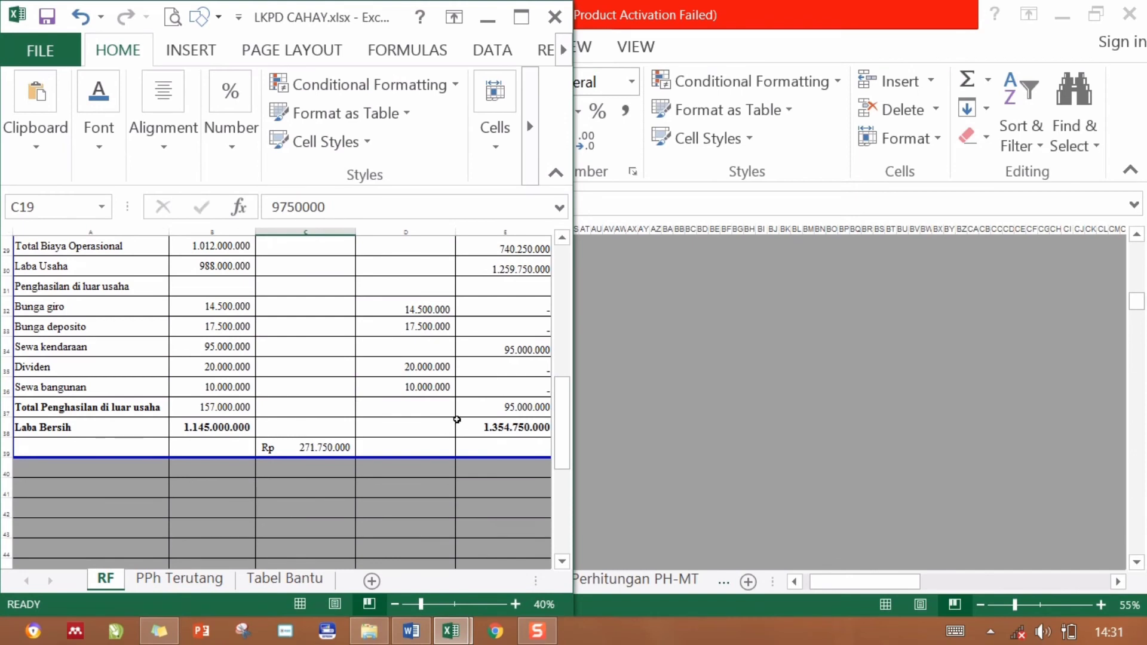
mouse_move(564, 459)
left_mouse_down()
mouse_move(557, 231)
mouse_move(553, 441)
left_mouse_up()
scroll(553, 441, "down", 8)
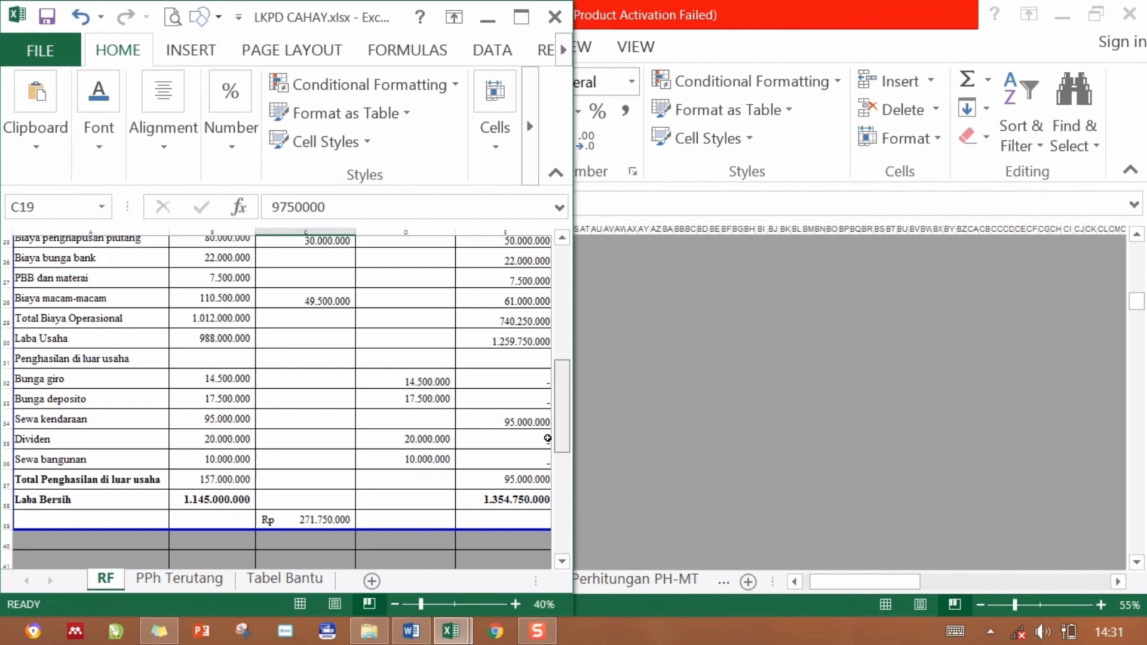
mouse_move(451, 630)
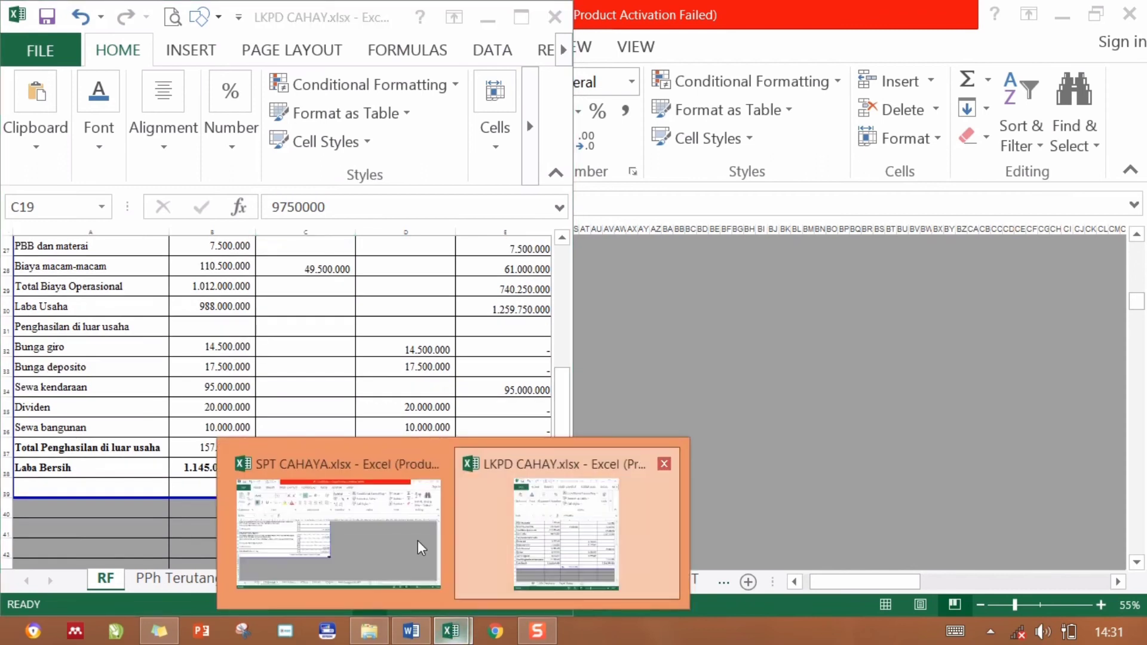
left_click(378, 536)
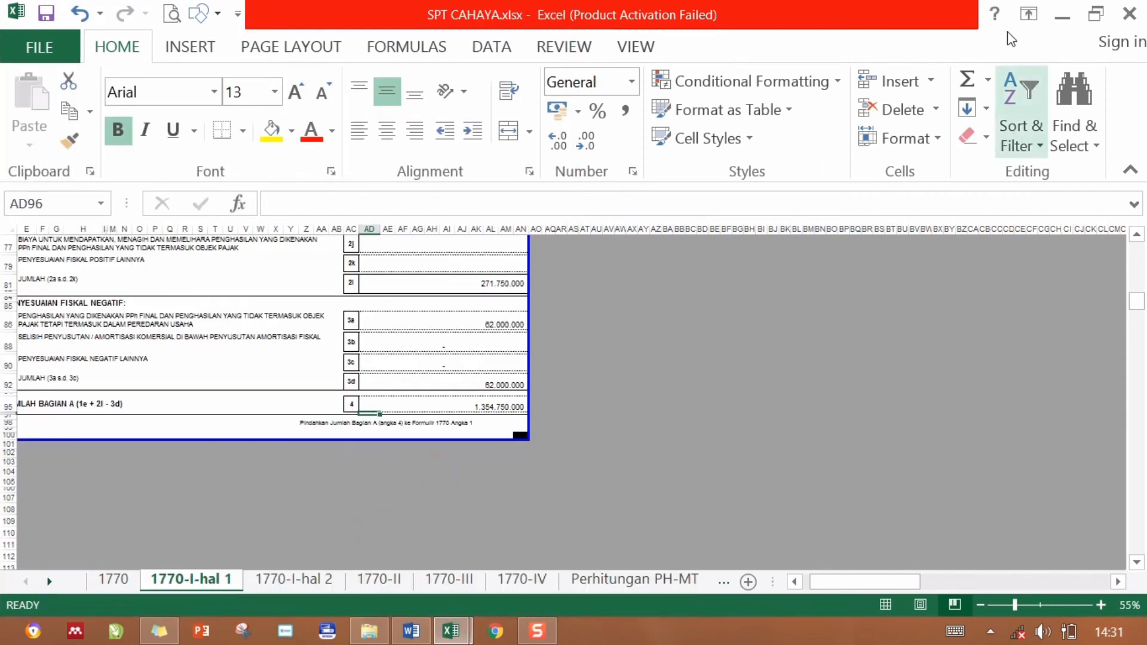
Check the header and identity section of sheet 1770 against the taxpayer data in the Word exercise document, and return to SPT CAHAYA.
left_click_drag(1136, 299, 1134, 256)
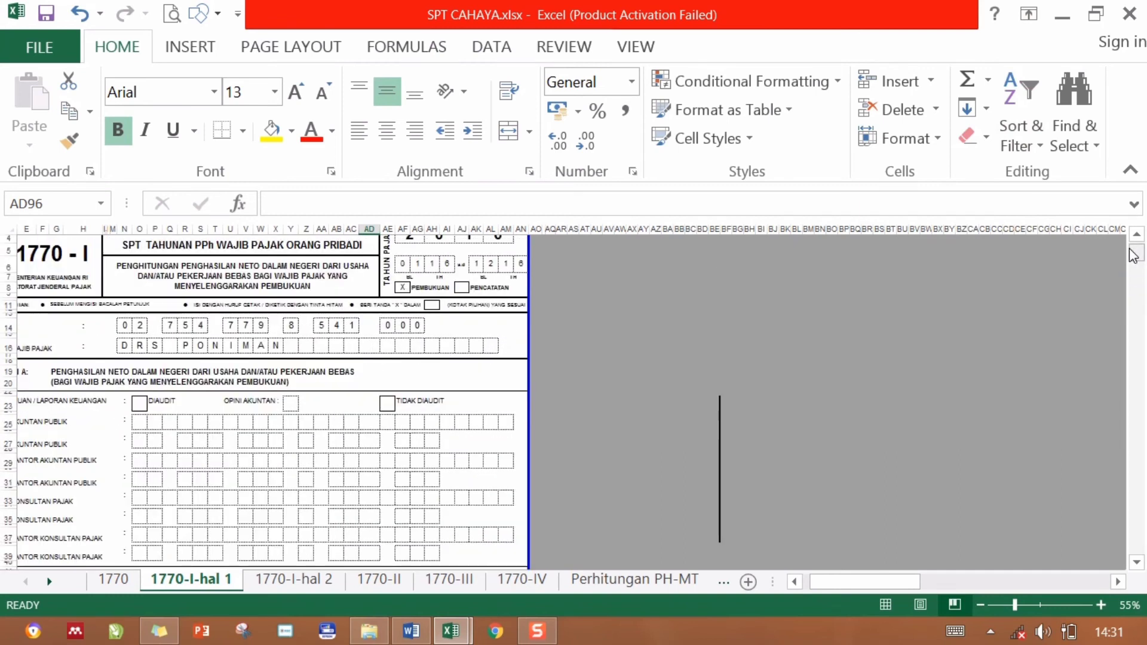
left_click_drag(1136, 257, 1133, 244)
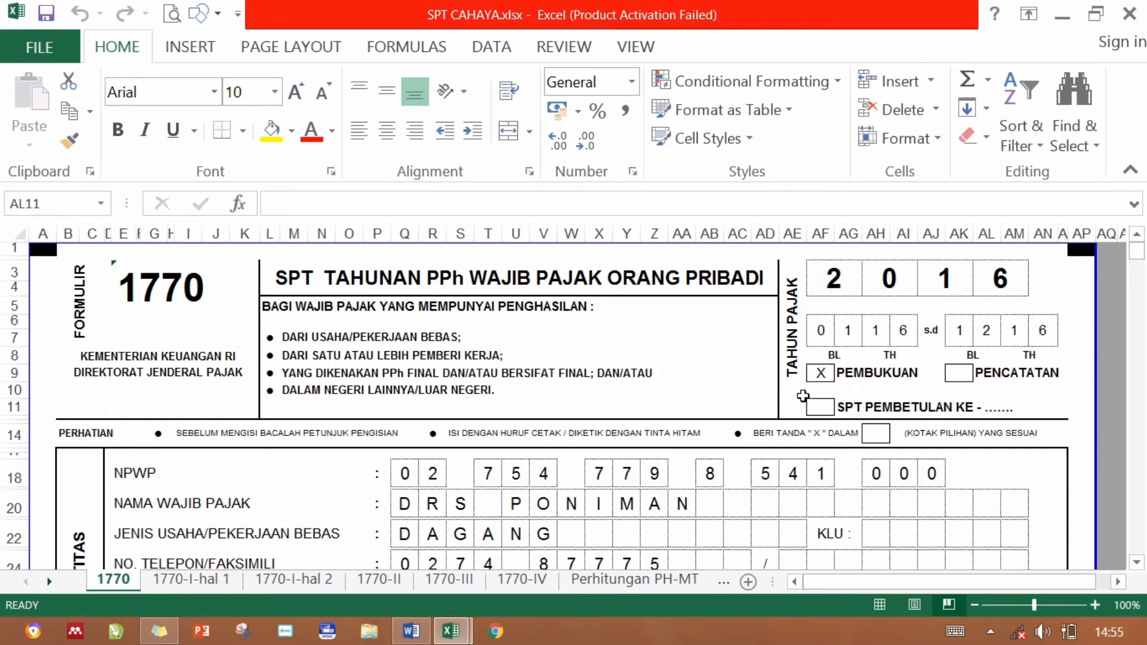
left_click(827, 396)
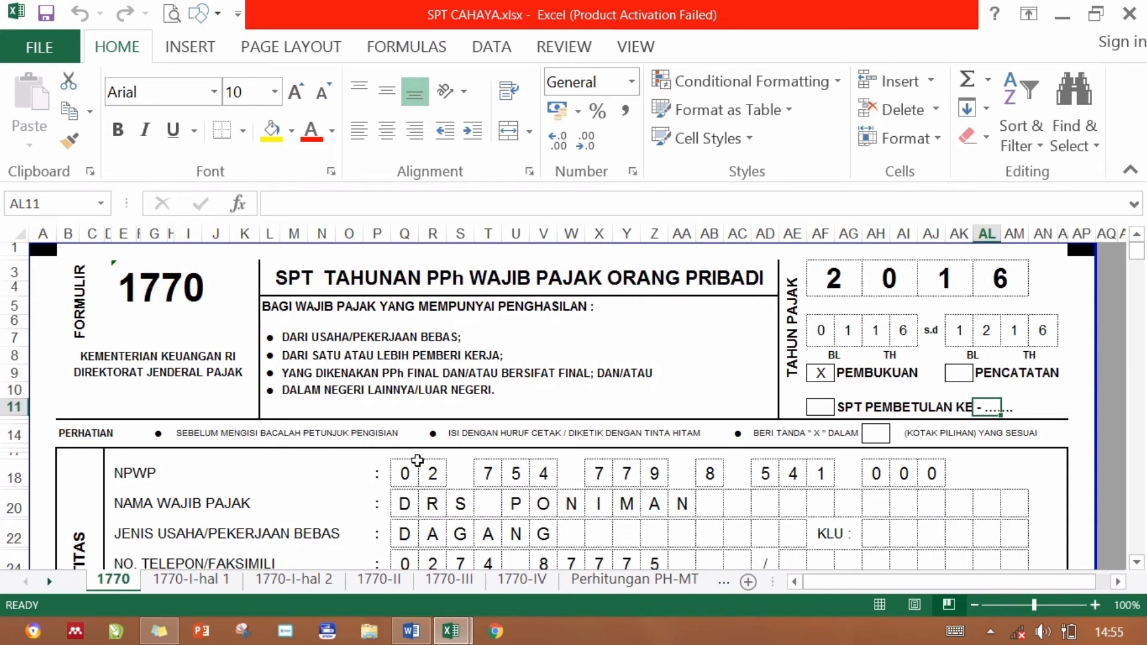
left_click(402, 473)
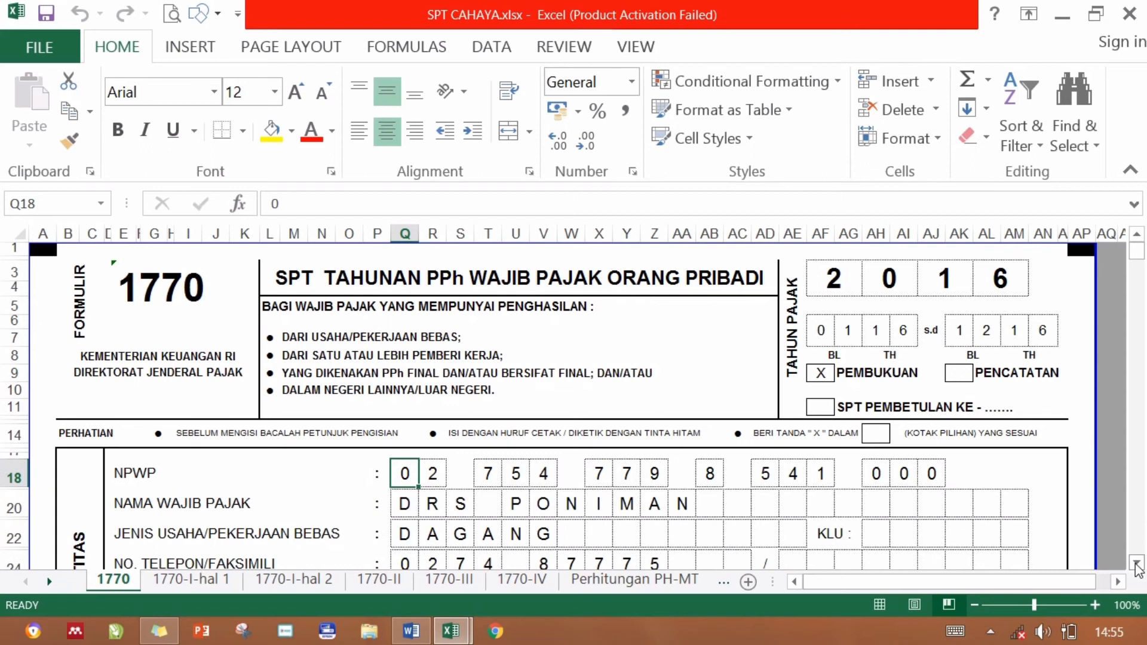
left_click(1136, 563)
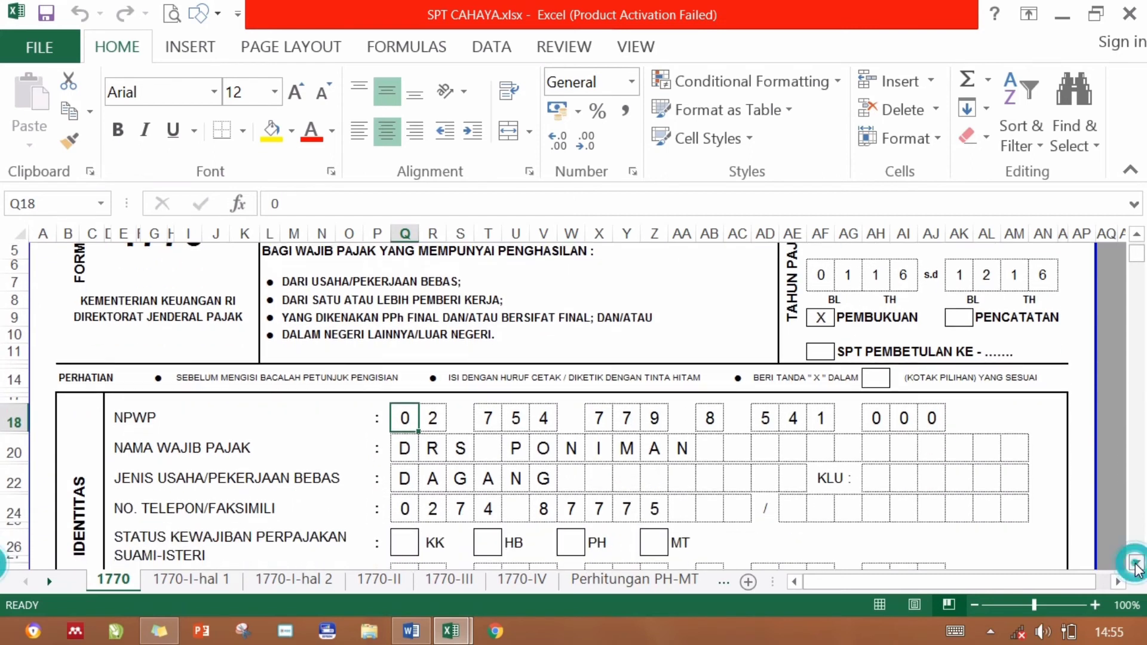
left_click(1137, 563)
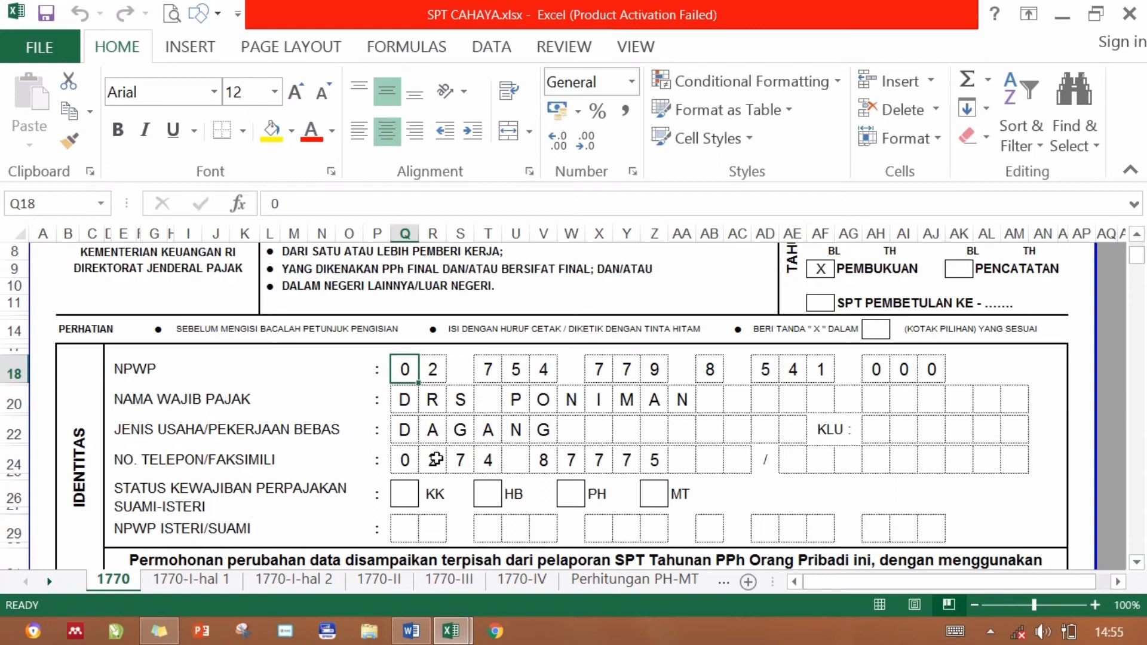
left_click(411, 631)
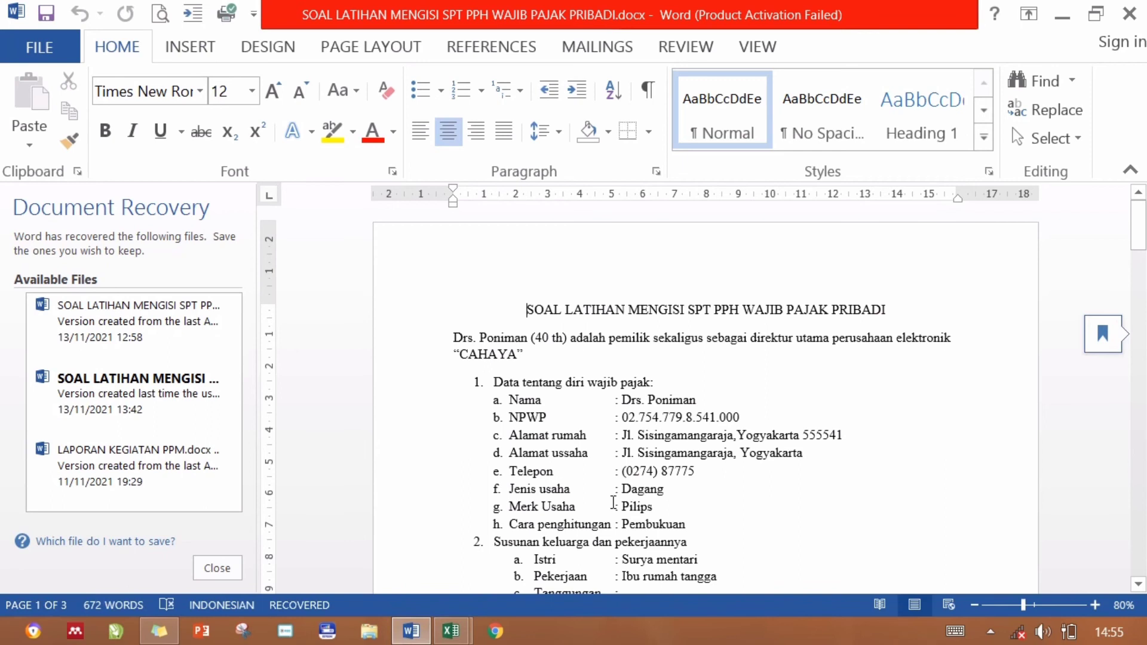
left_click(451, 631)
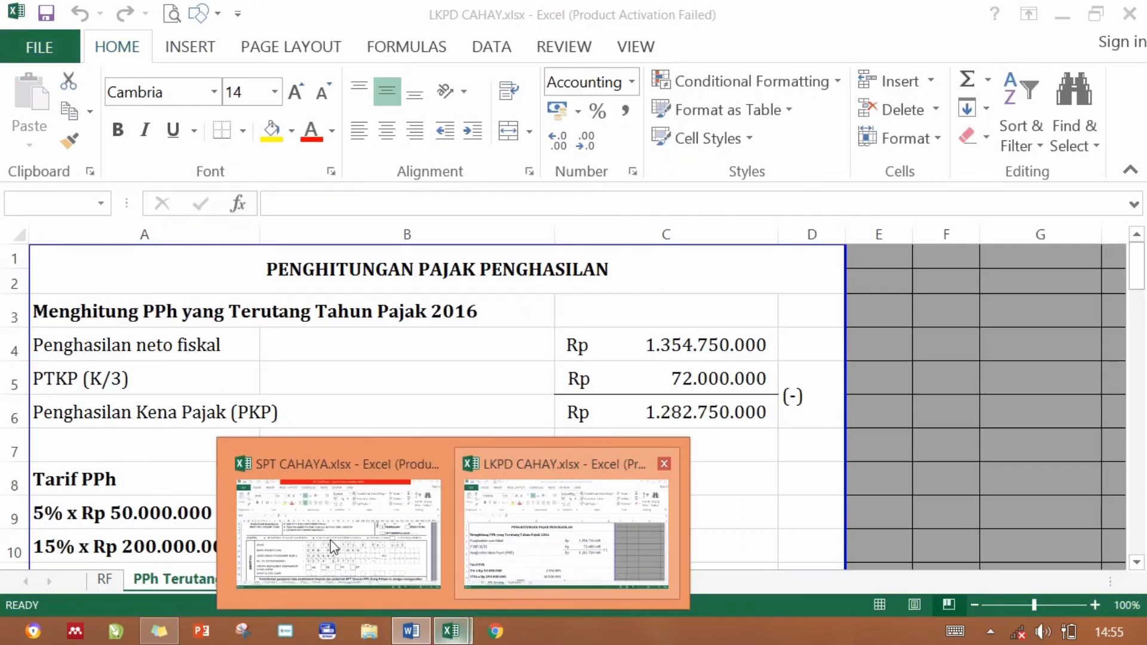
left_click(328, 537)
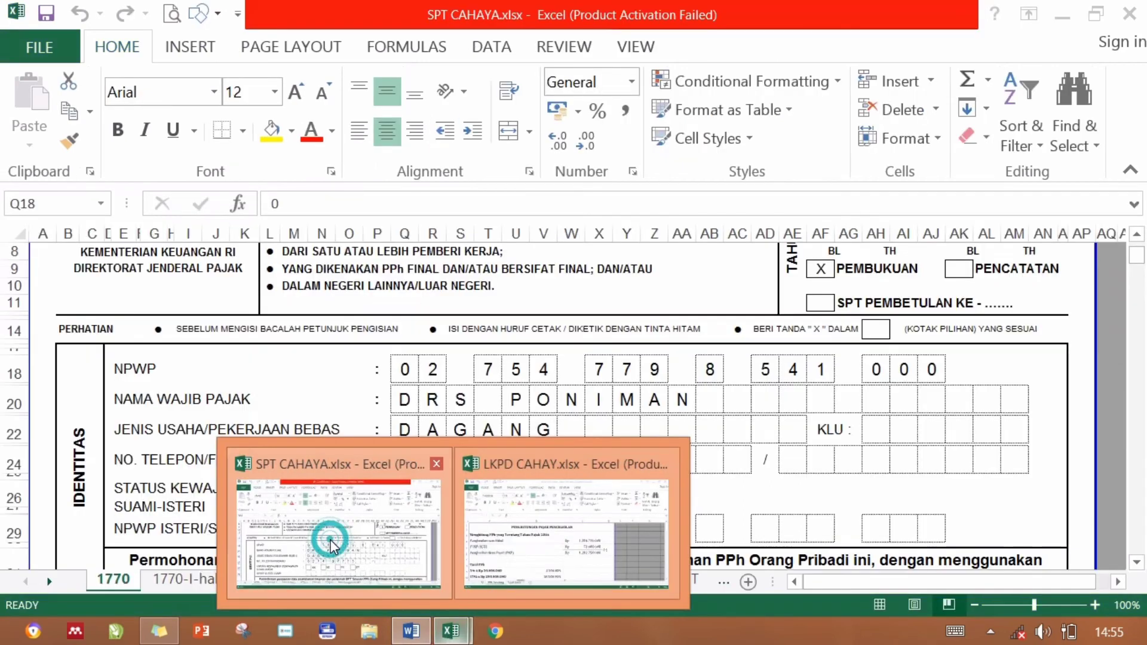
left_click(629, 427)
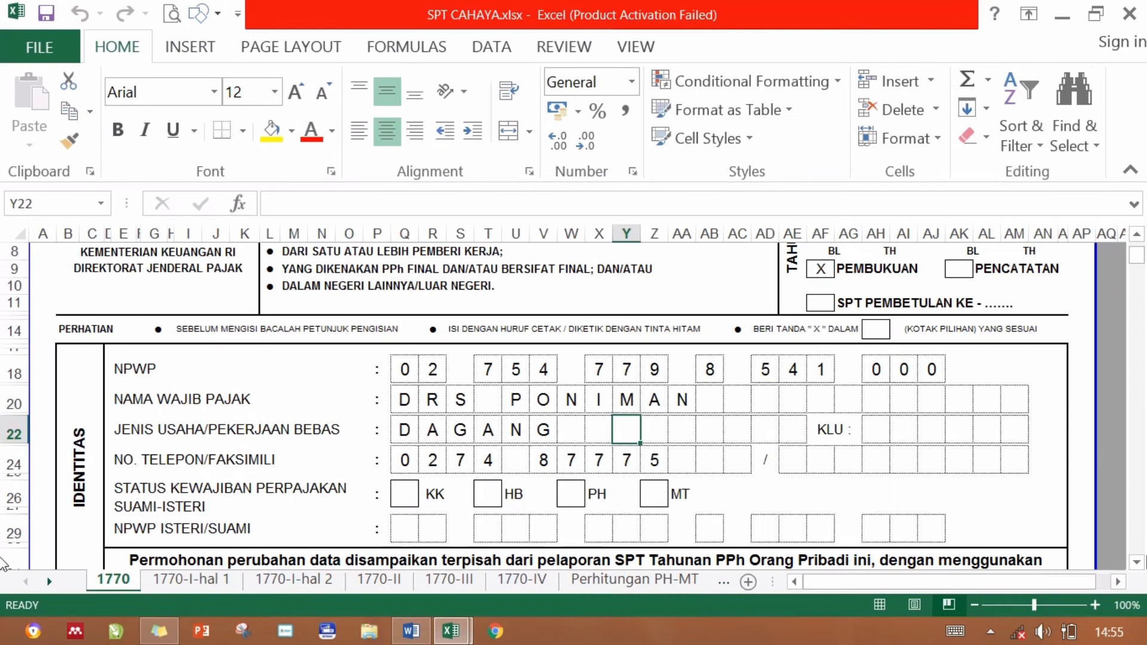
Find line 1 of net income Part A on sheet 1770 and look through its source lines on 1770-I-hal 1.
scroll(1138, 562, "down", 6)
left_click(1138, 561)
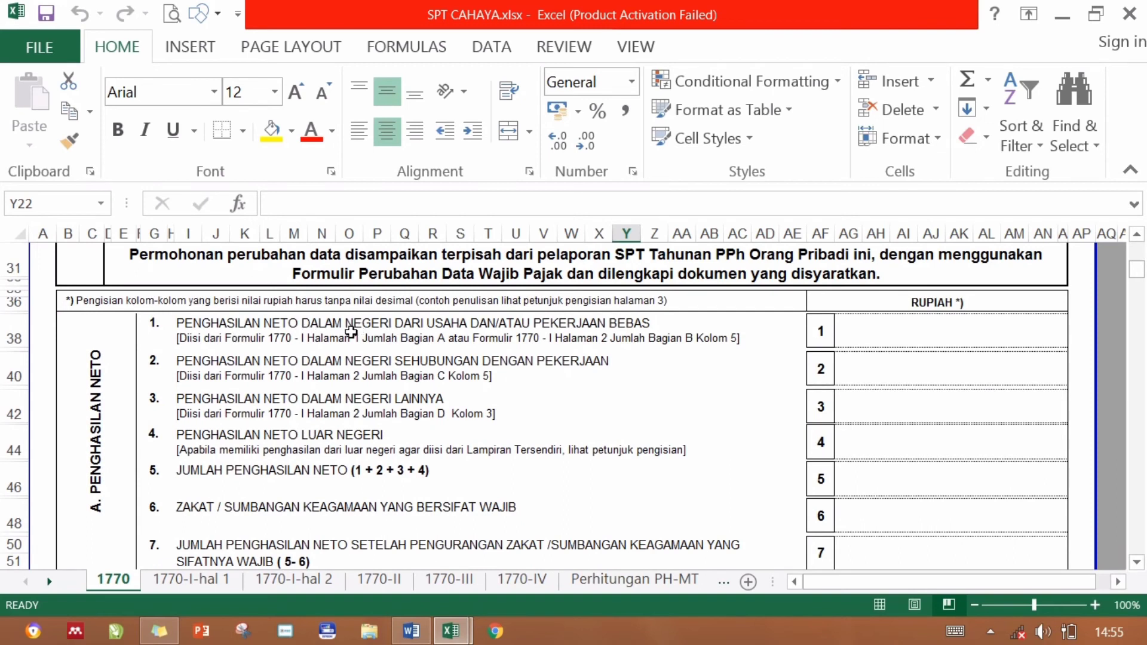
left_click(886, 333)
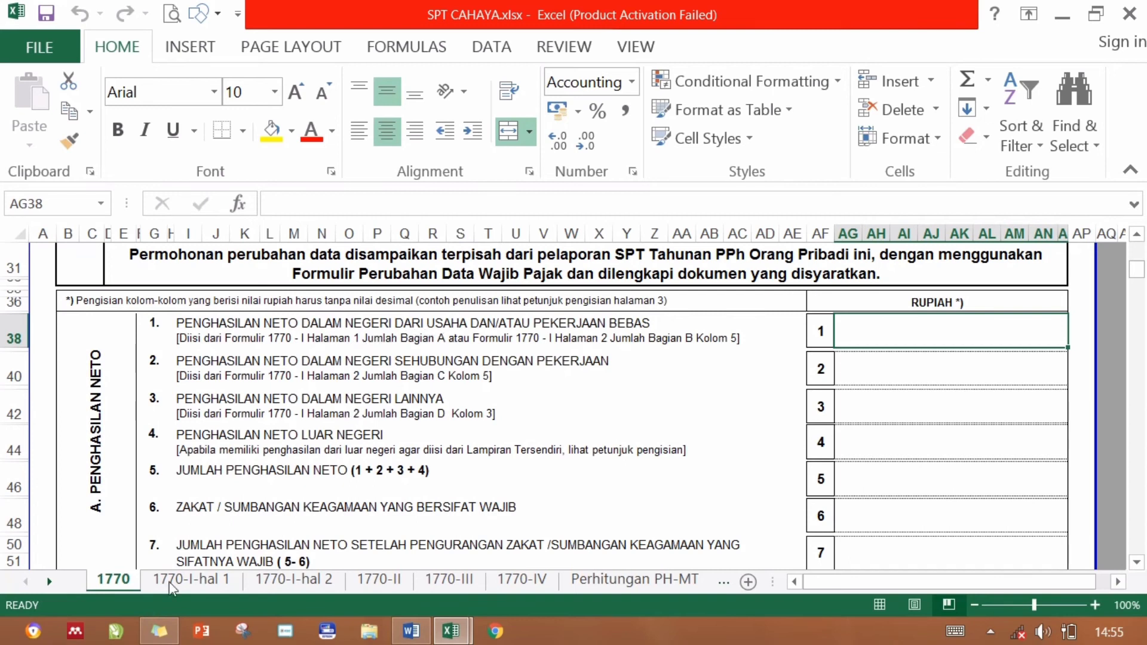
left_click(214, 582)
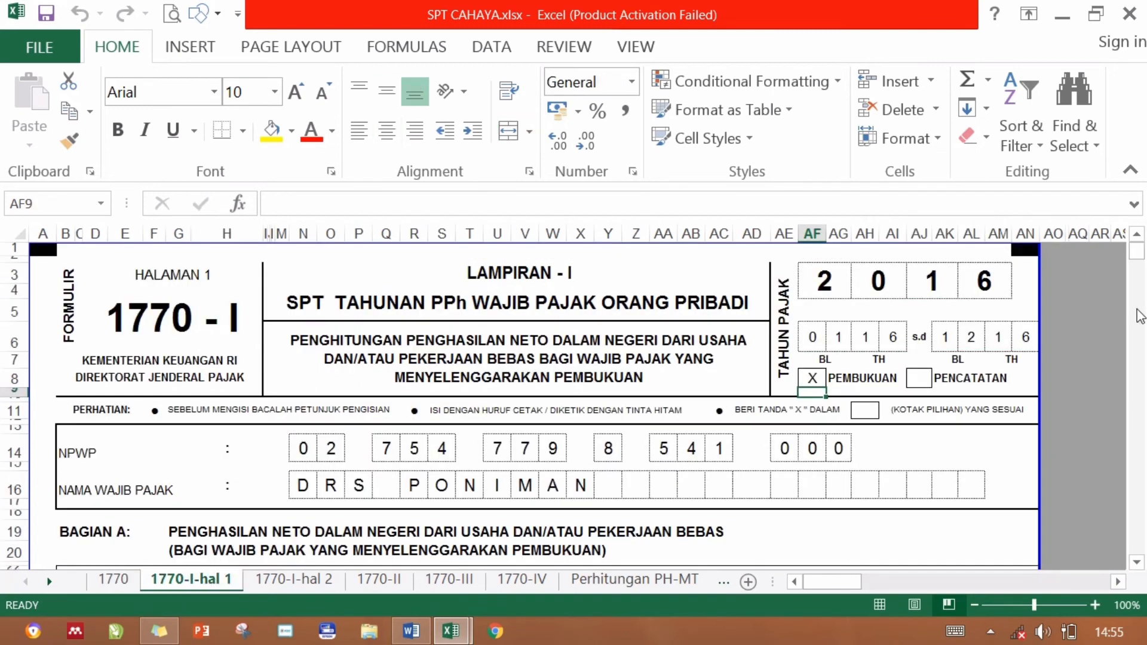
left_click(1137, 323)
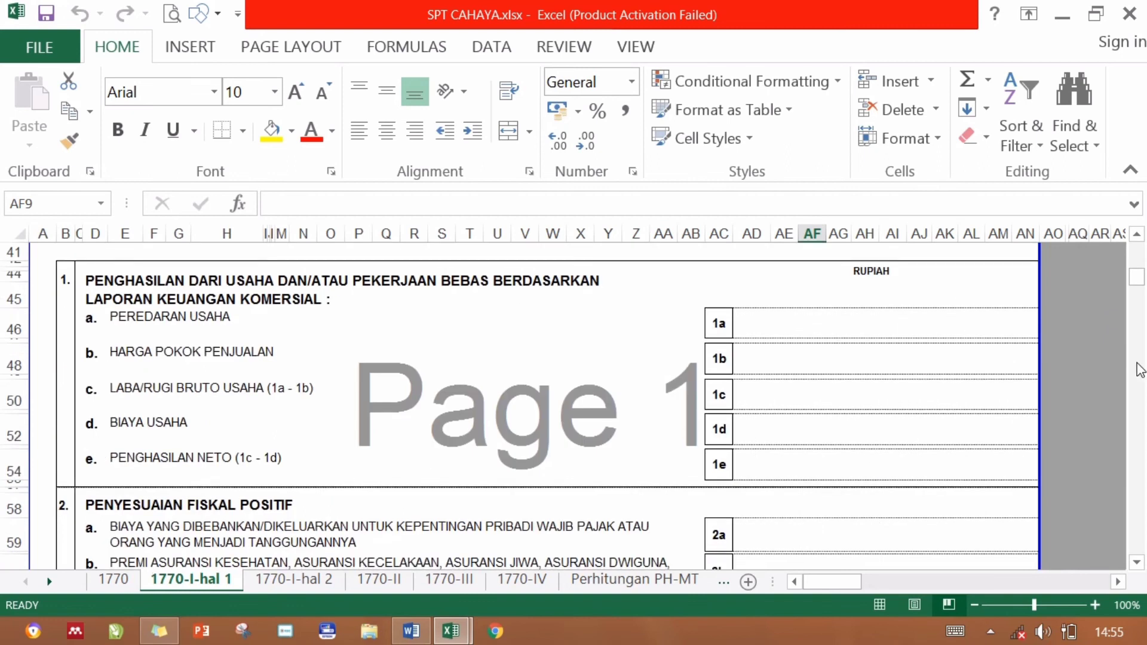
left_click(1137, 365)
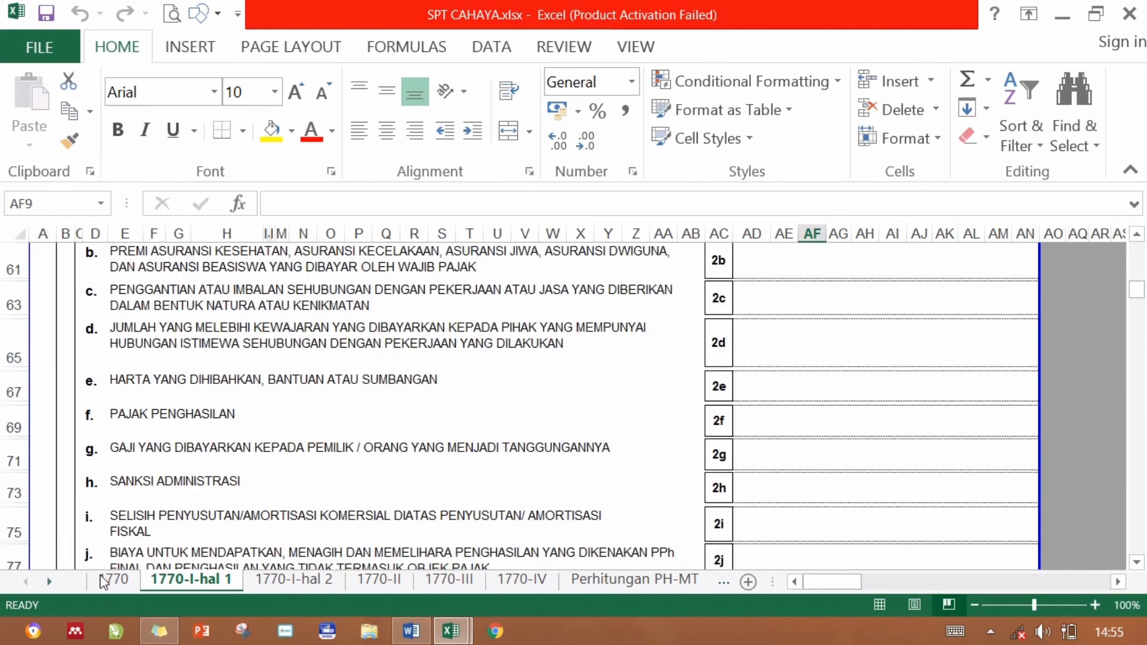
left_click(115, 581)
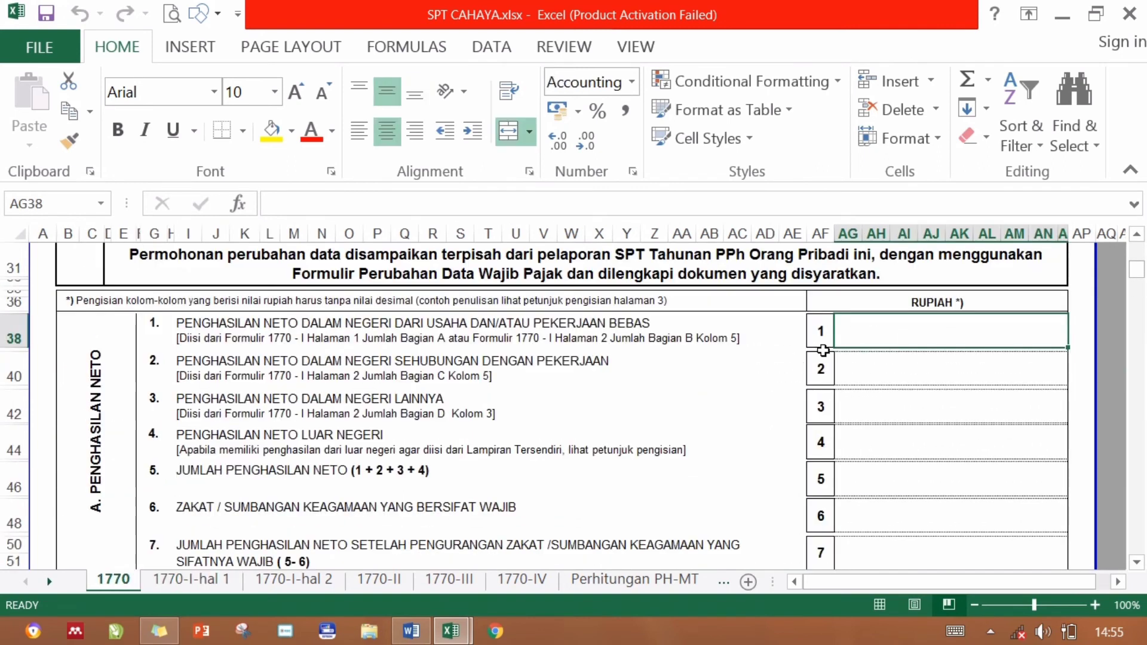
type("1345")
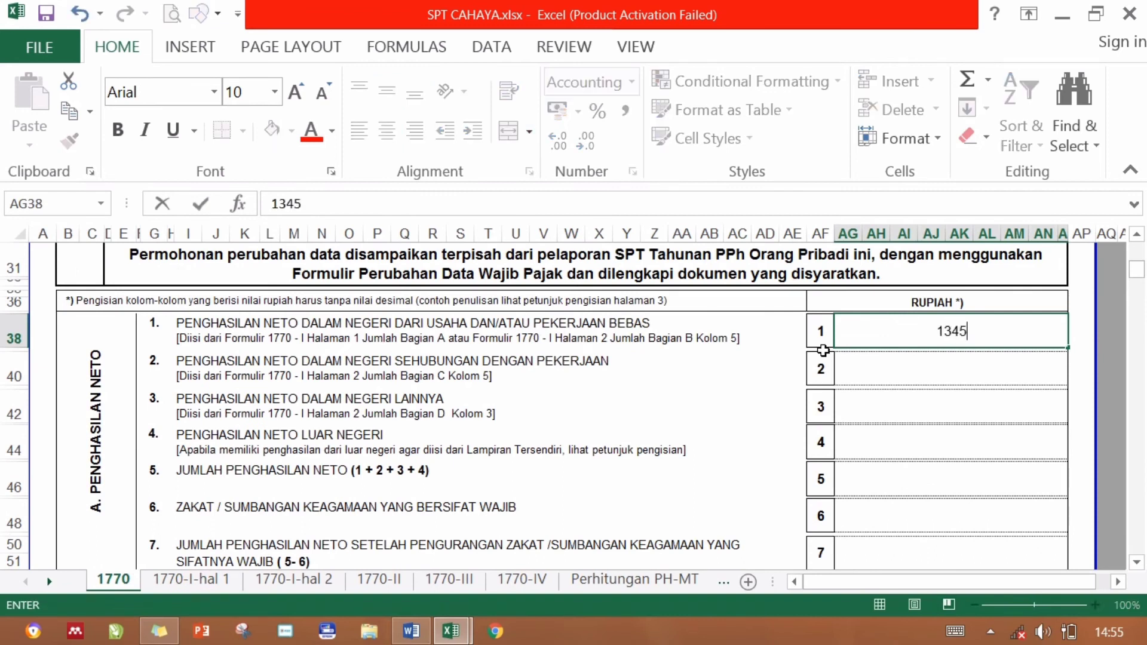
type("554")
key("BackSpace")
key("BackSpace")
key("BackSpace")
key("BackSpace")
type("54750000")
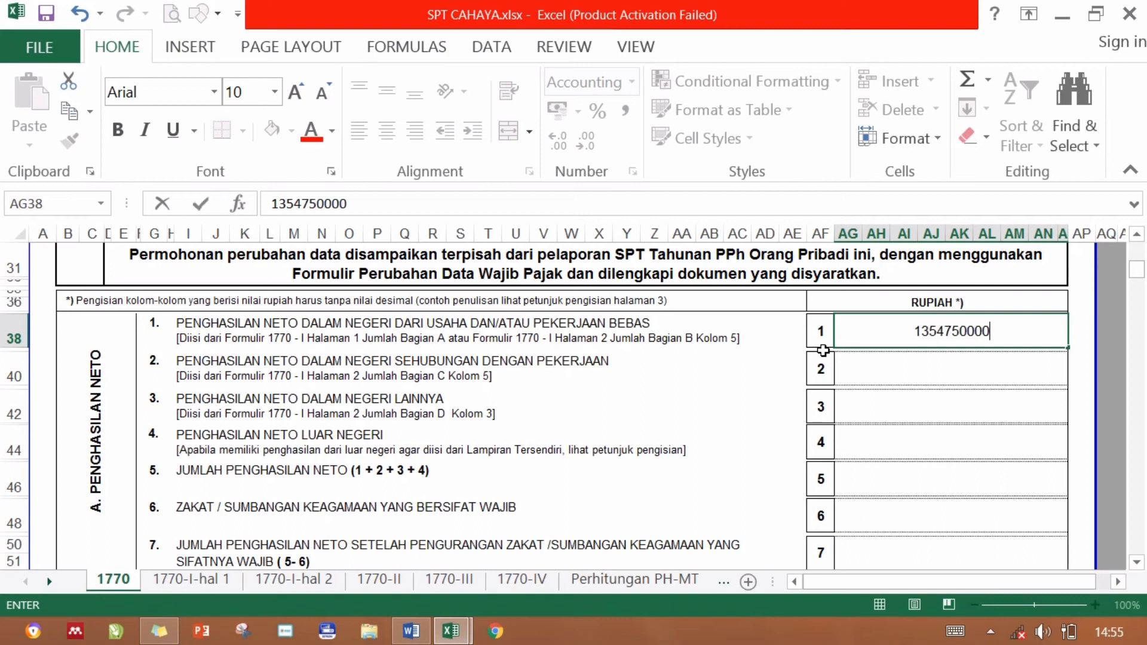
key("Return")
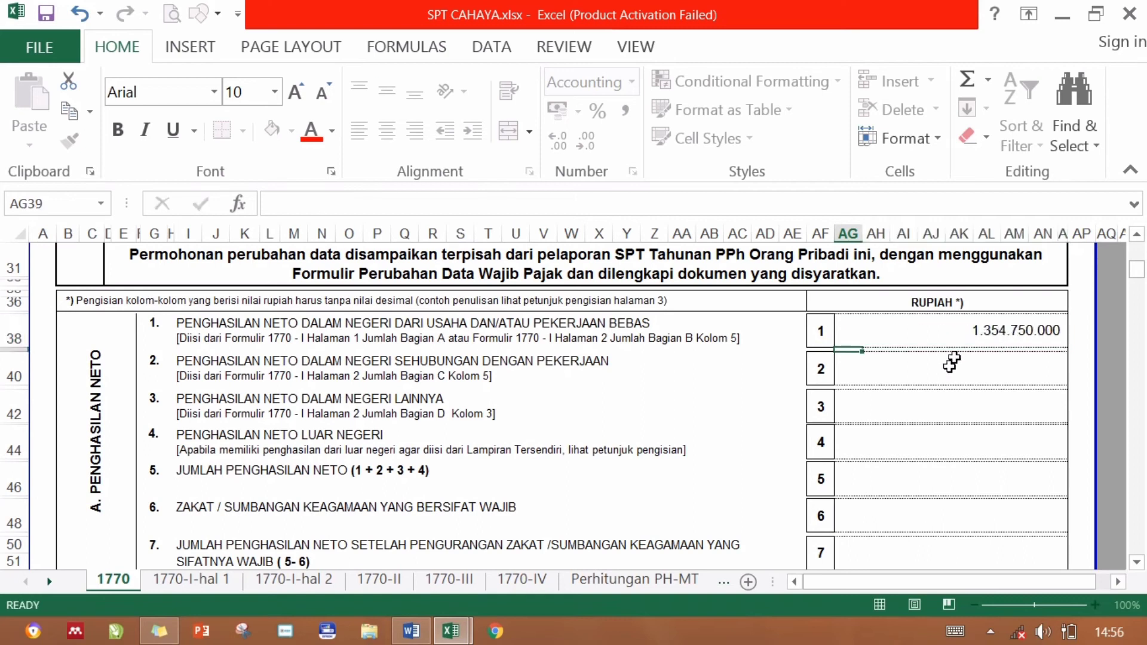
Enter a dash as the line 2 amount, the net domestic income from employment.
left_click(946, 368)
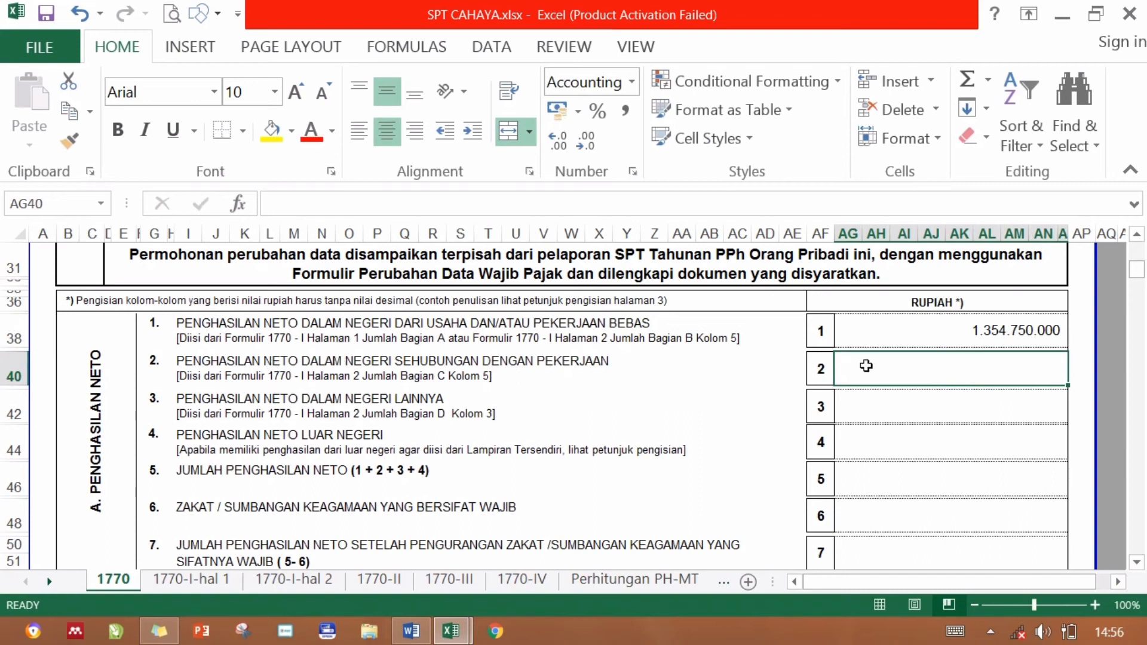
double_click(946, 371)
type("=")
key("Return")
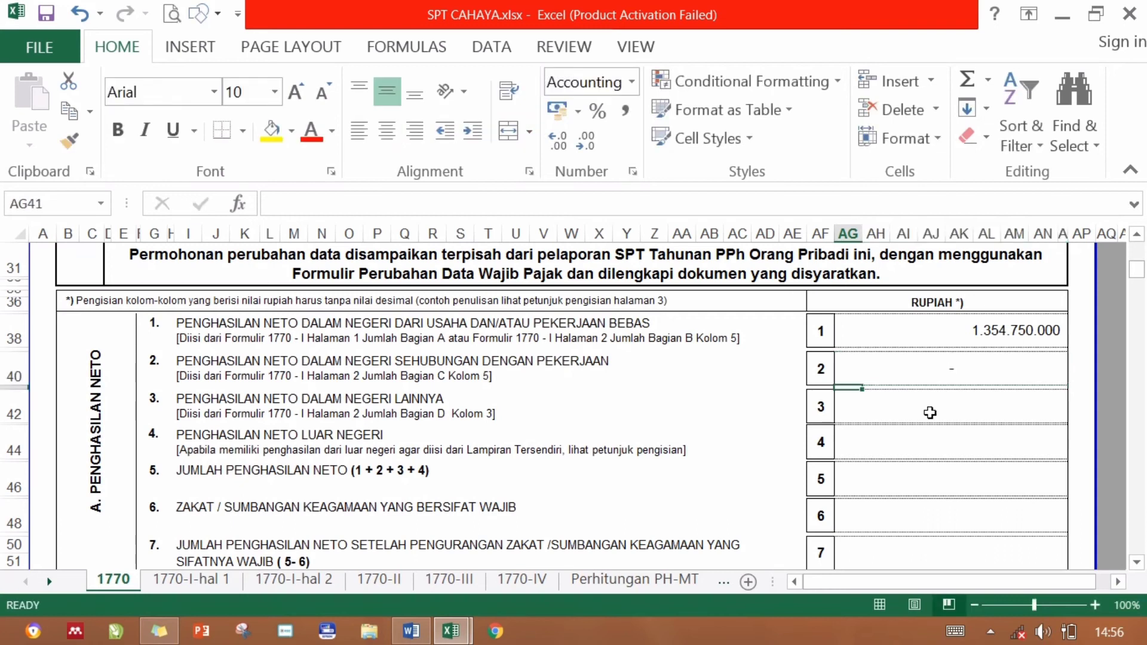
Enter a dash as the line 3 amount, the other net domestic income.
left_click(931, 412)
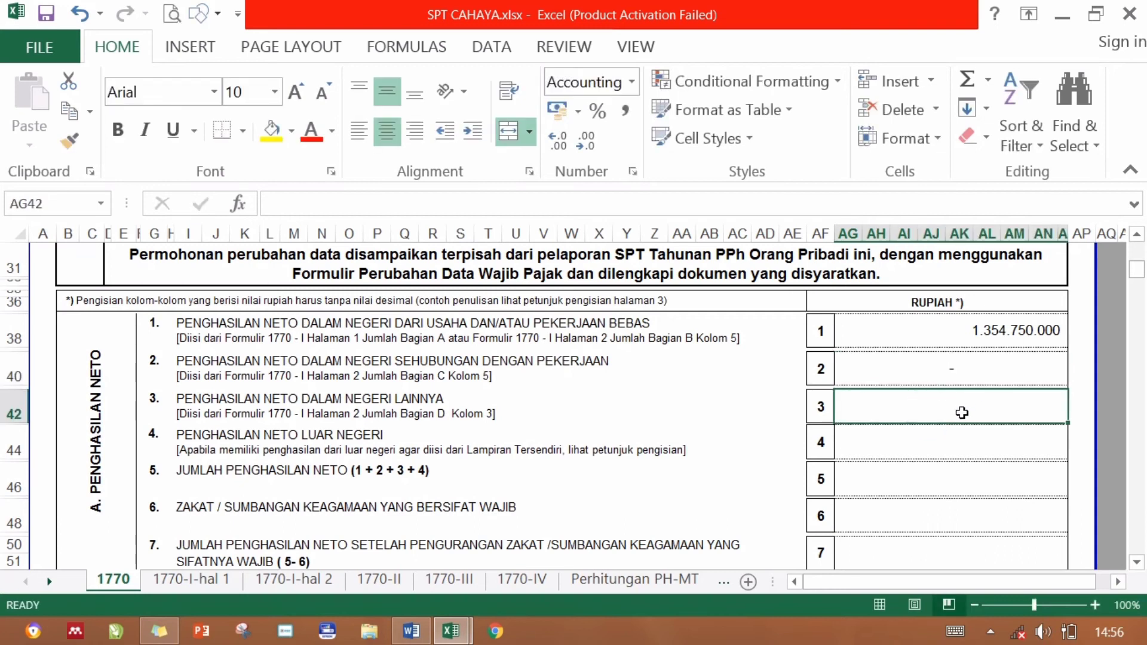
type("-")
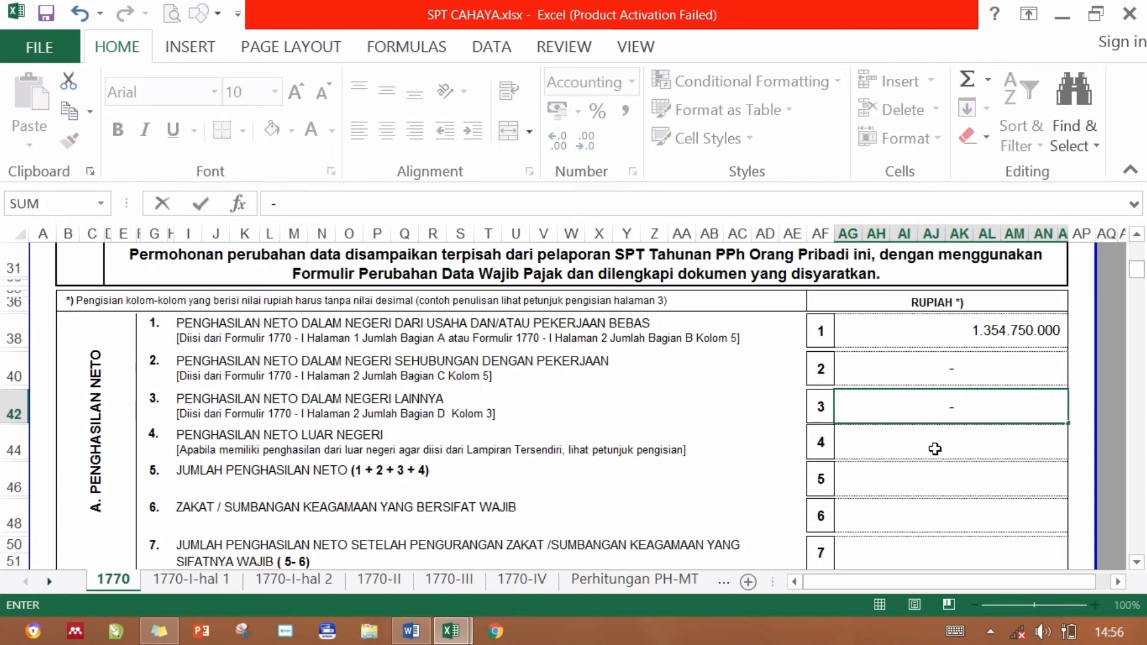
key("Down")
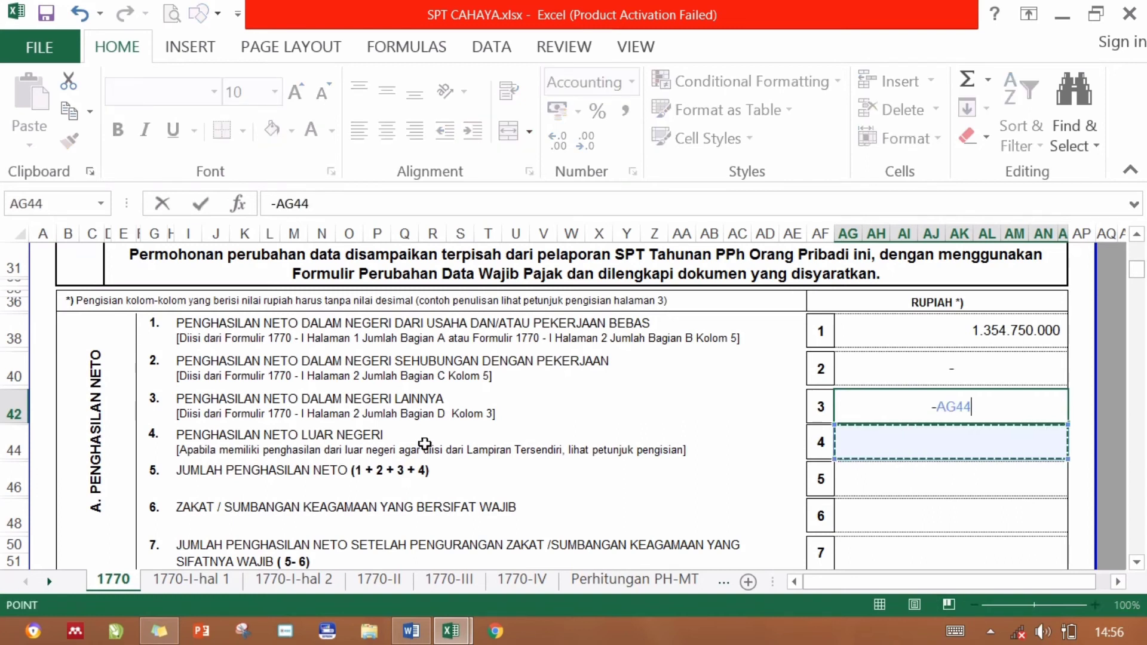
key("BackSpace")
key("BackSpace")
key("BackSpace")
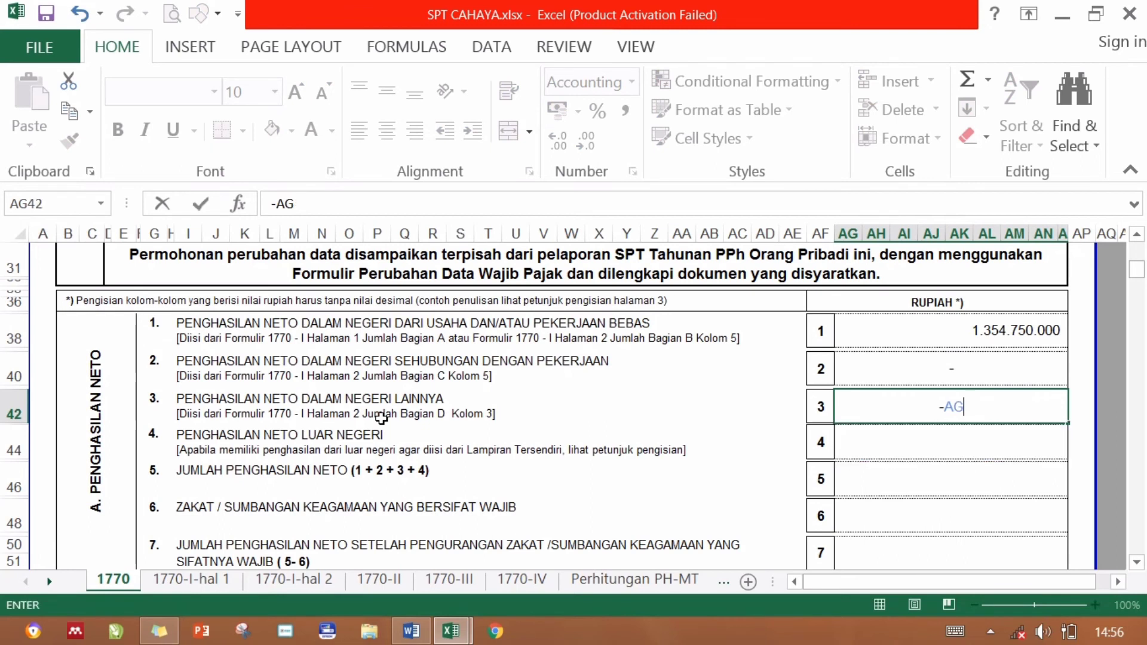
key("Escape")
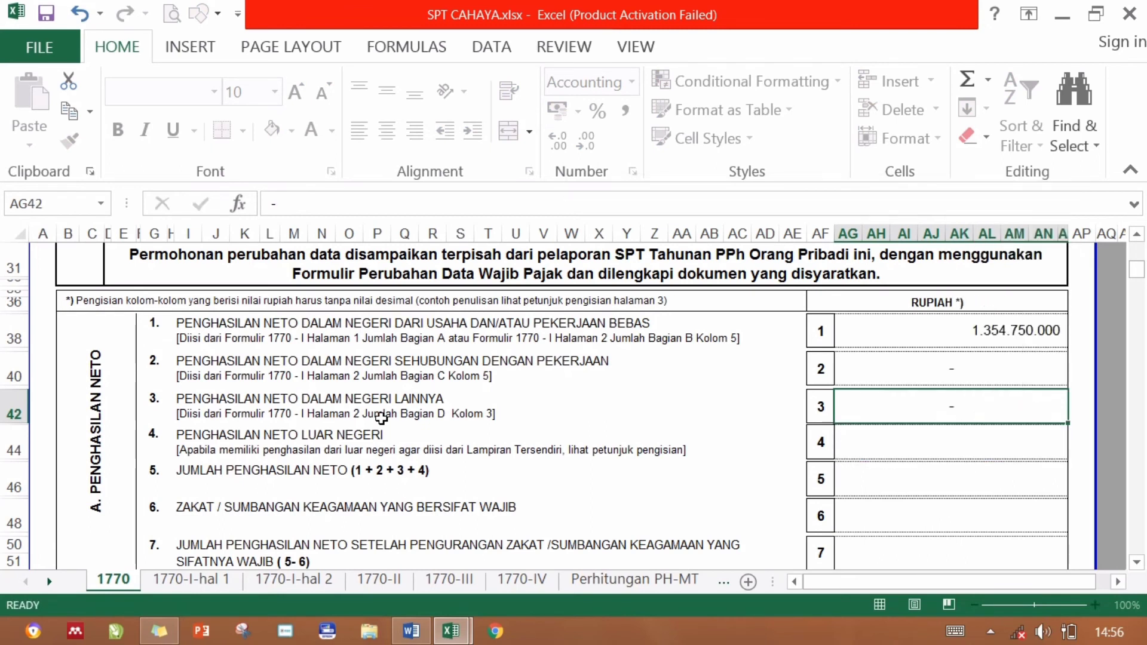
key("Down")
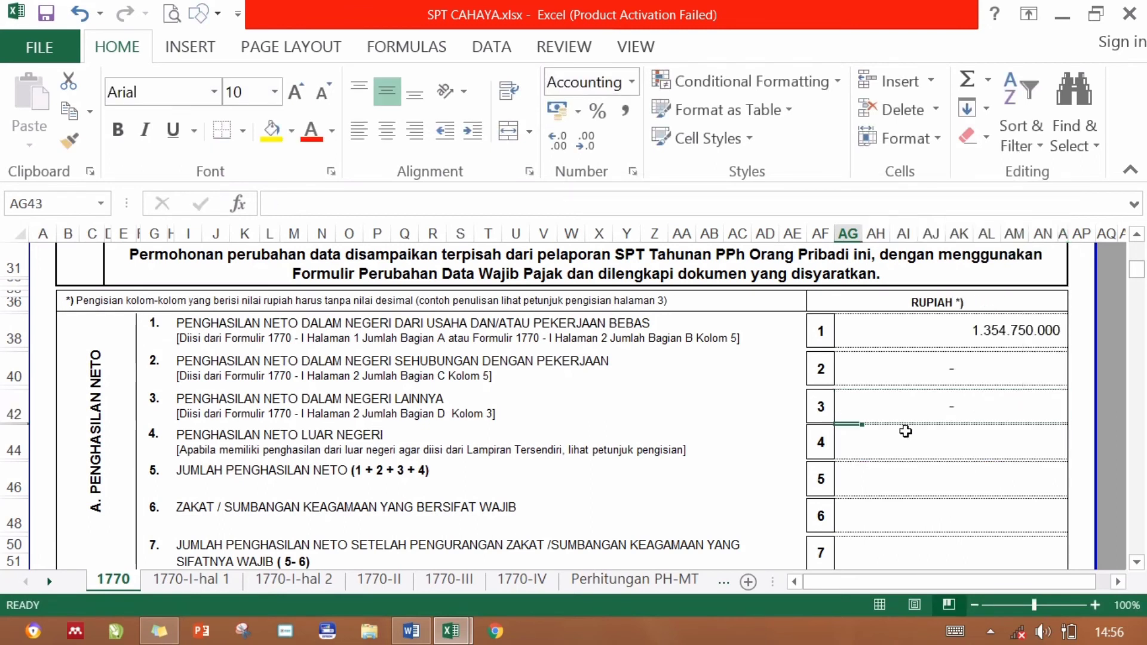
Enter a dash as the line 4 amount, the net foreign income.
left_click(906, 432)
type("-")
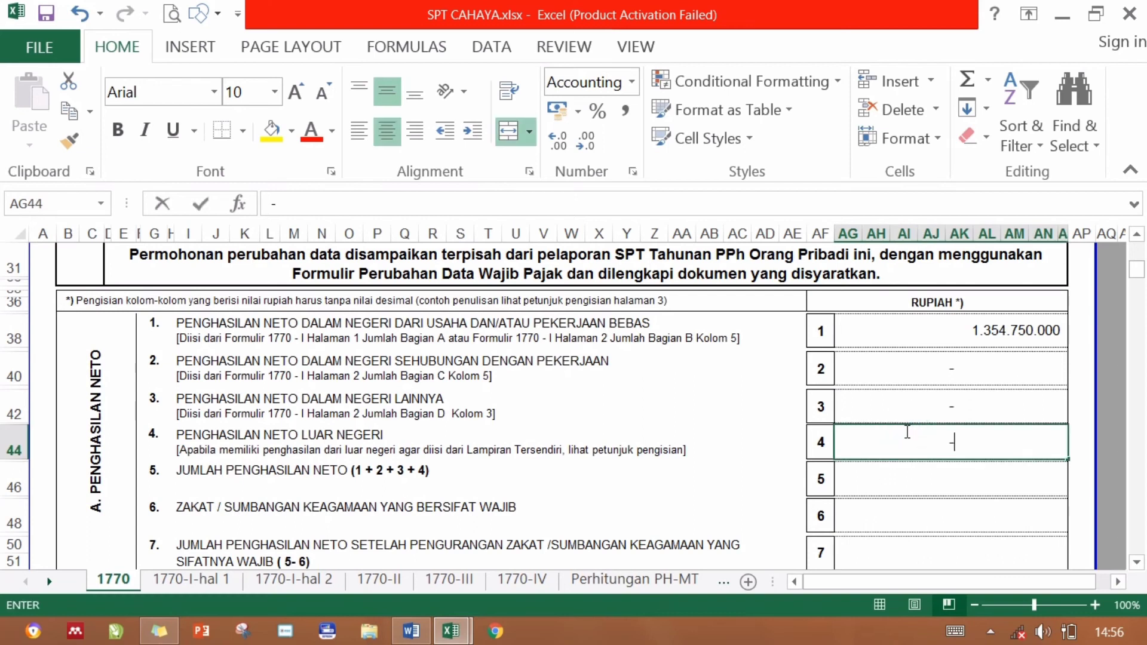
left_click(918, 482)
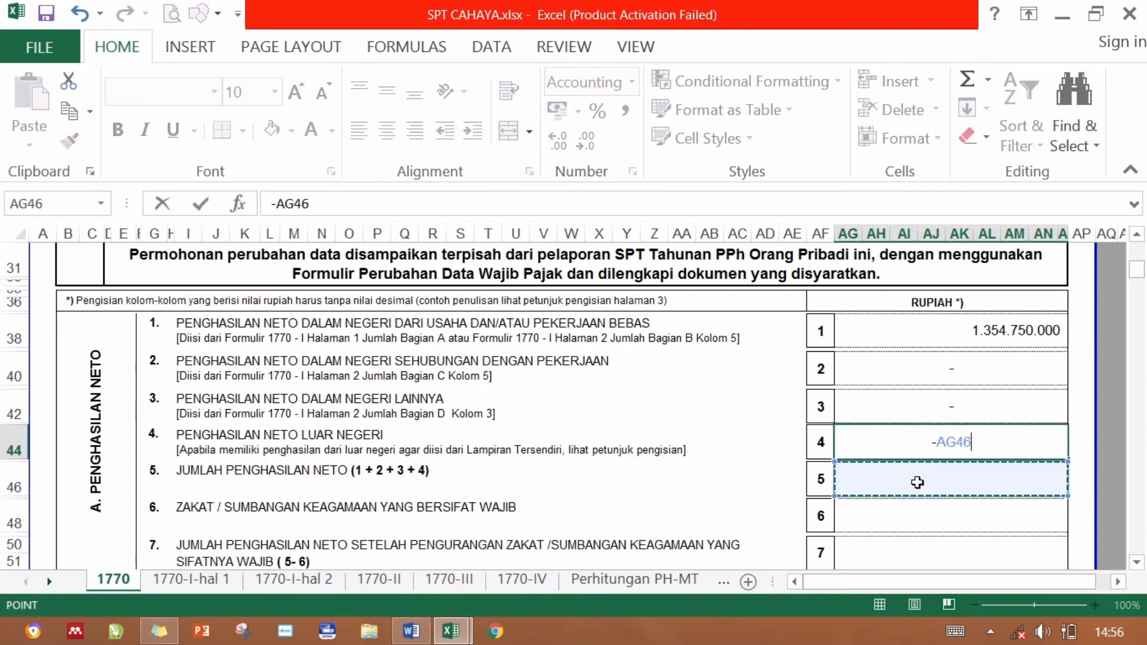
key("BackSpace")
key("BackSpace")
key("BackSpace")
key("BackSpace")
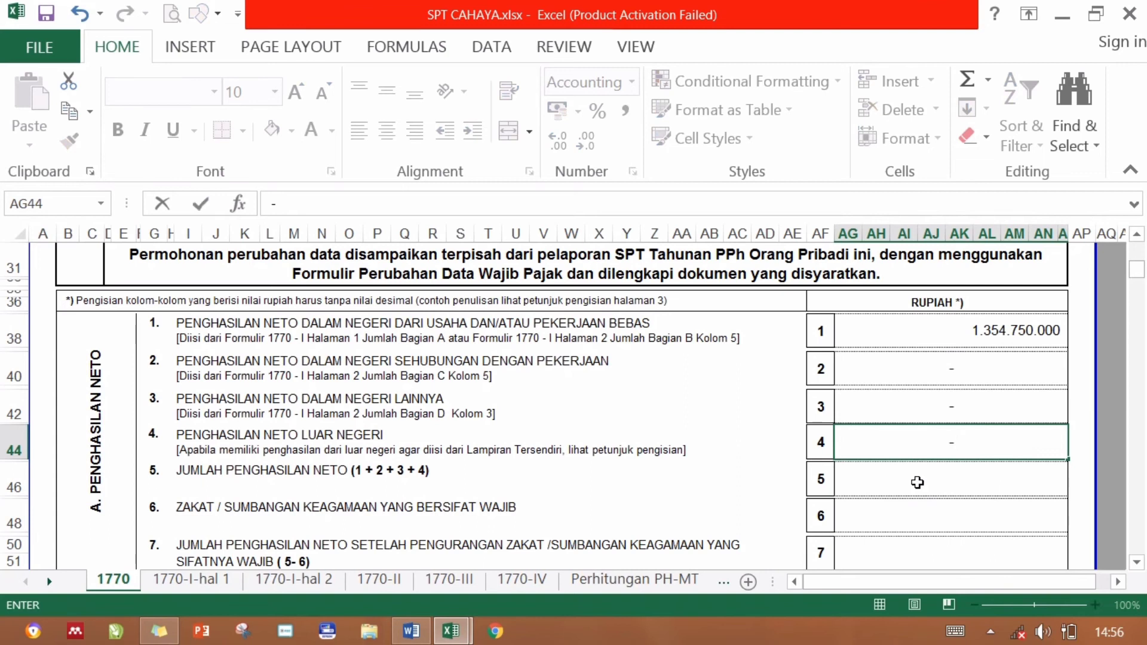
key("Return")
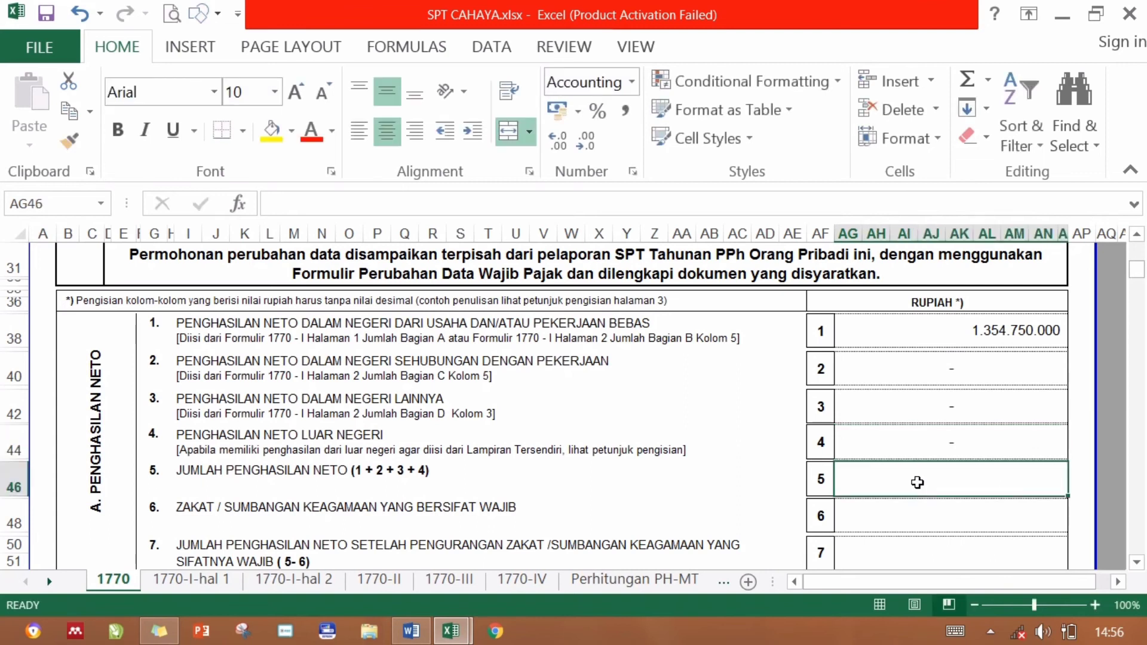
Link the line 5 total net income to the line 1 amount and enter a dash for zakat and religious donations on line 6.
type("=")
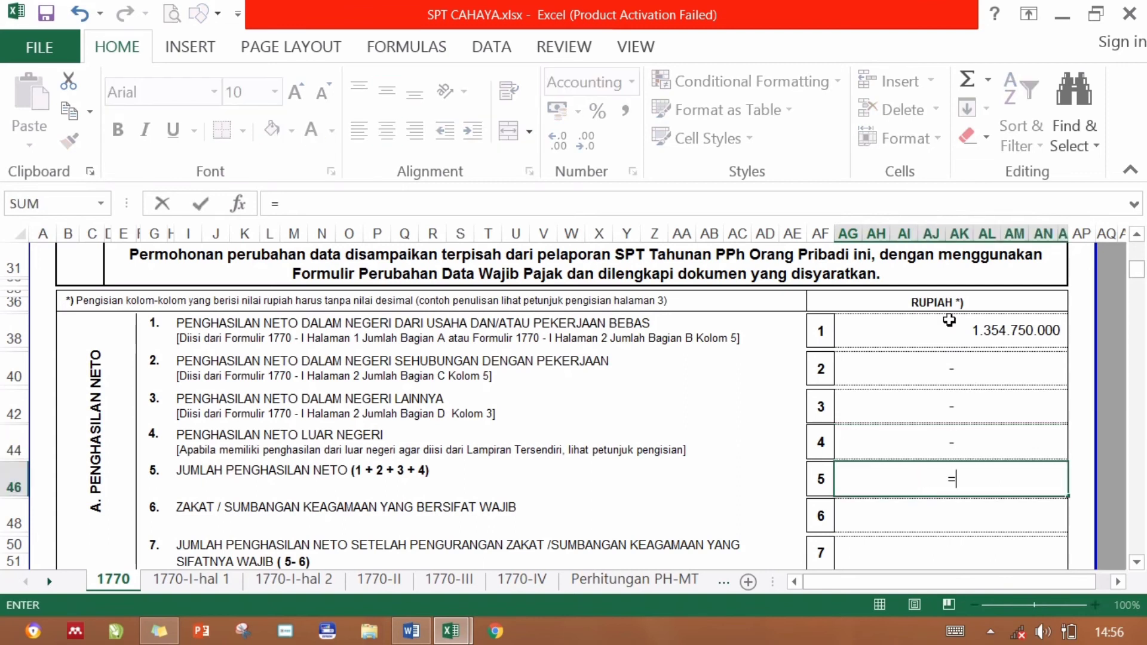
left_click(949, 321)
key("Return")
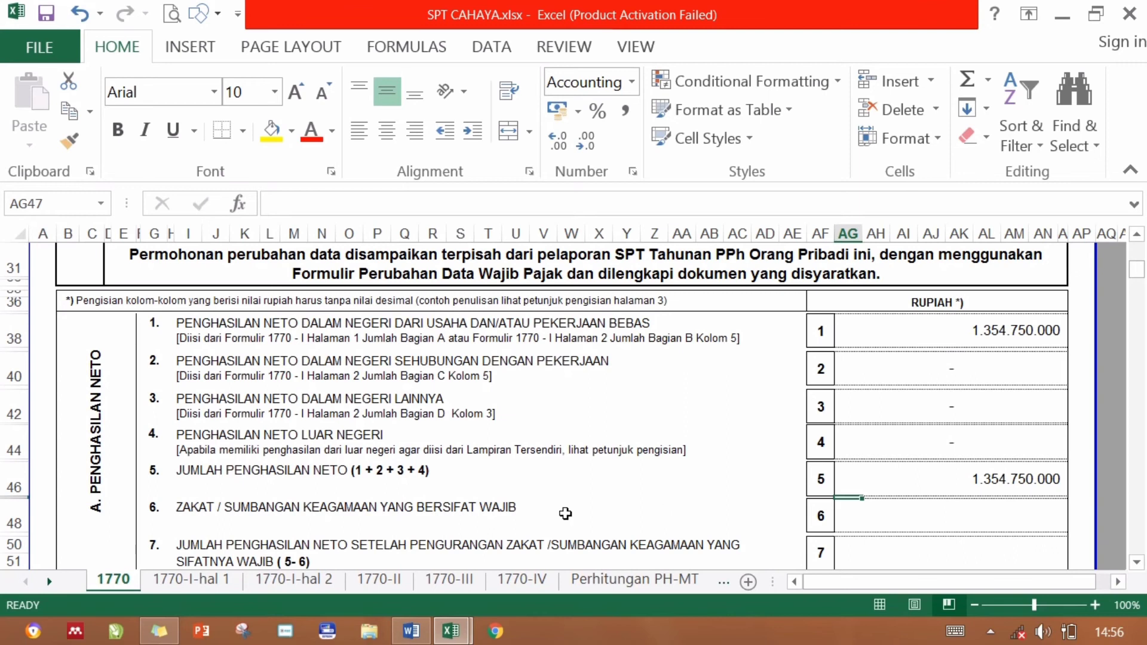
left_click(912, 517)
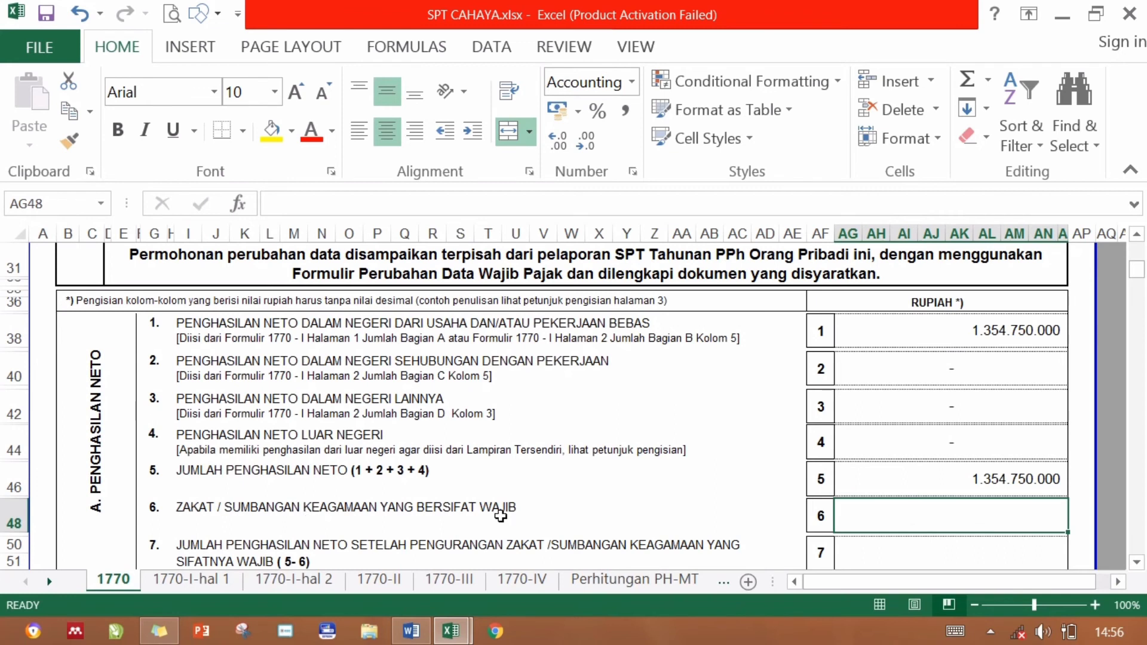
type("=0")
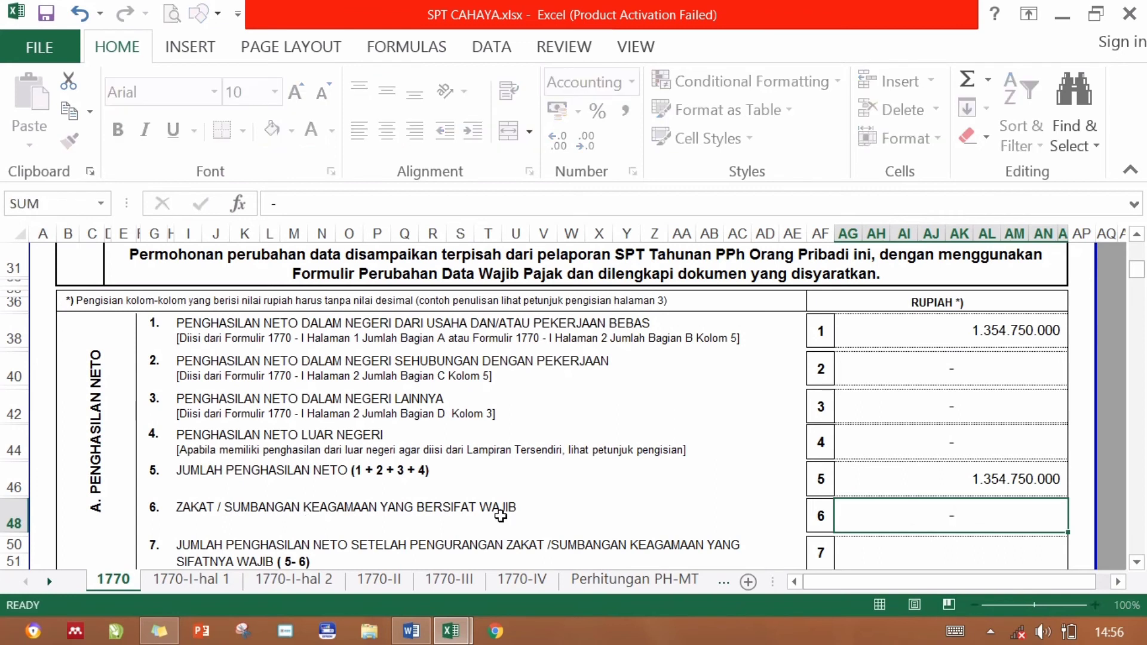
Link the line 7 net income after zakat and religious donations to the line 5 total net income.
key("Return")
key("Down")
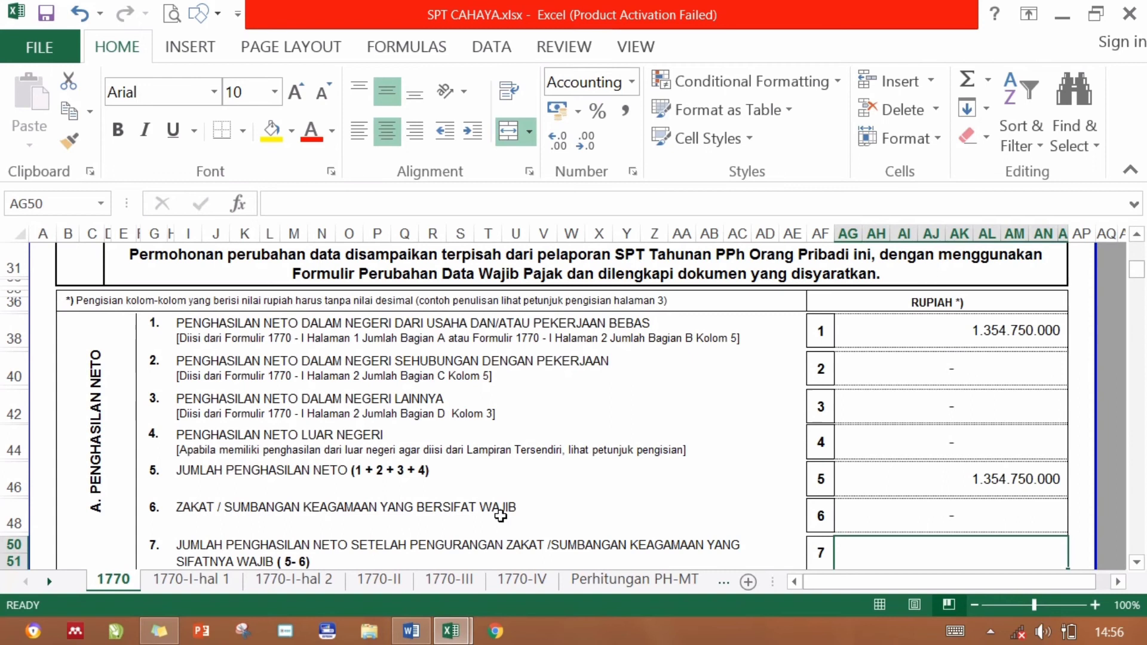
scroll(501, 515, "down", 1)
type("=")
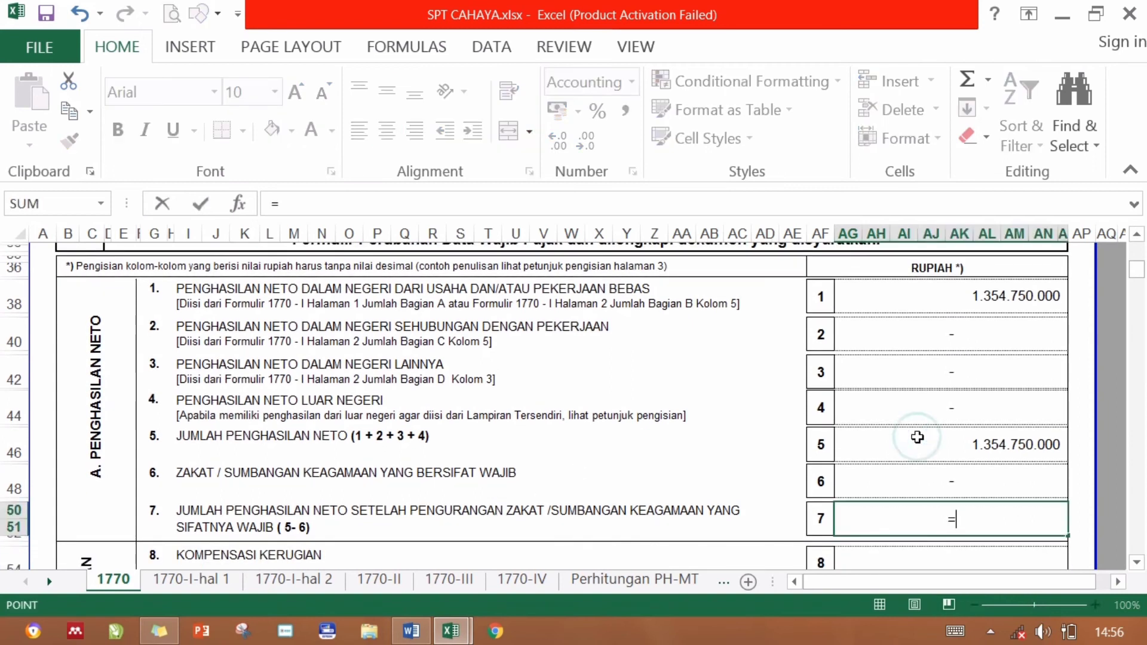
left_click(917, 438)
key("Return")
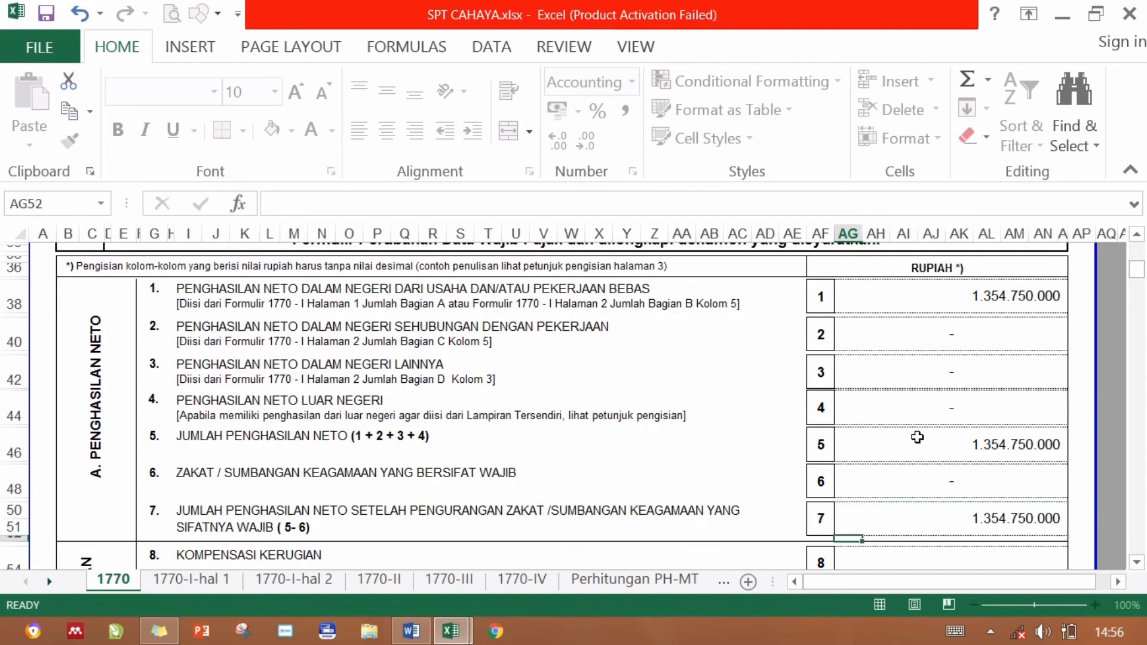
Enter a dash as the line 8 amount, the loss compensation.
key("Down")
key("Down")
key("Down")
key("Down")
key("Down")
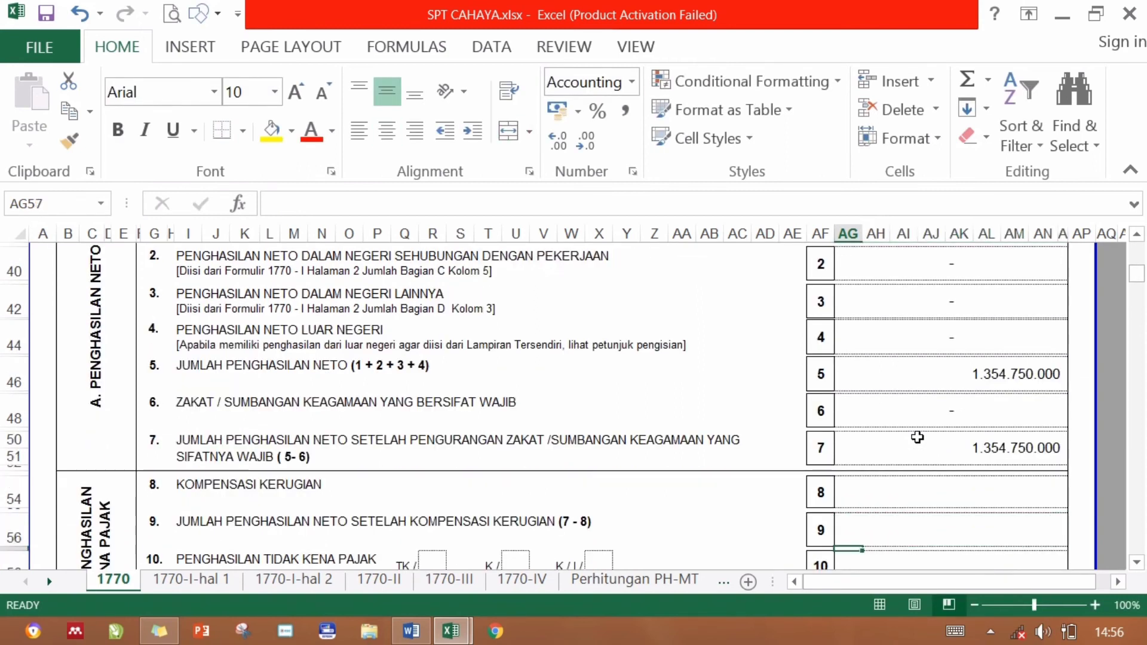
key("Down")
key("Down")
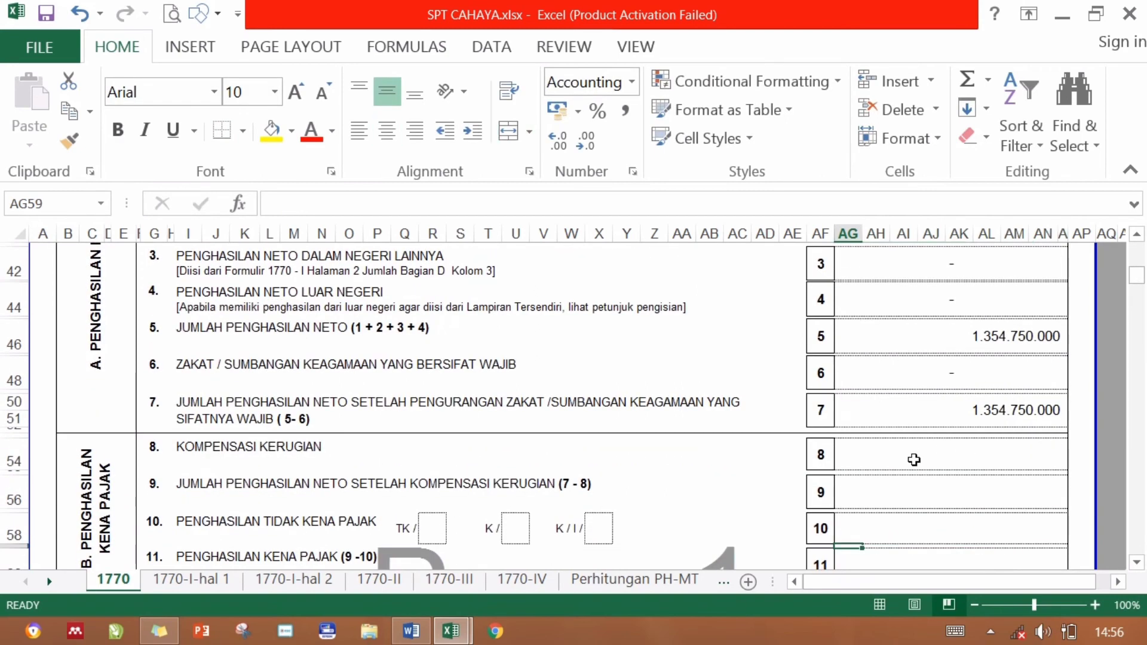
left_click(914, 460)
type("-")
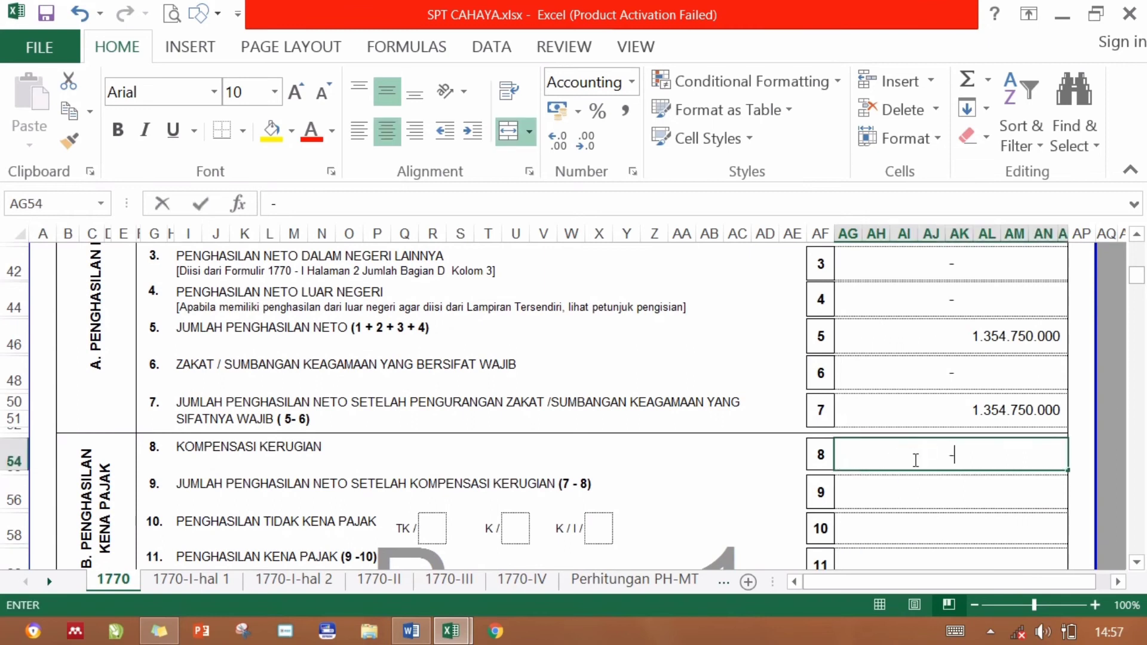
key("Return")
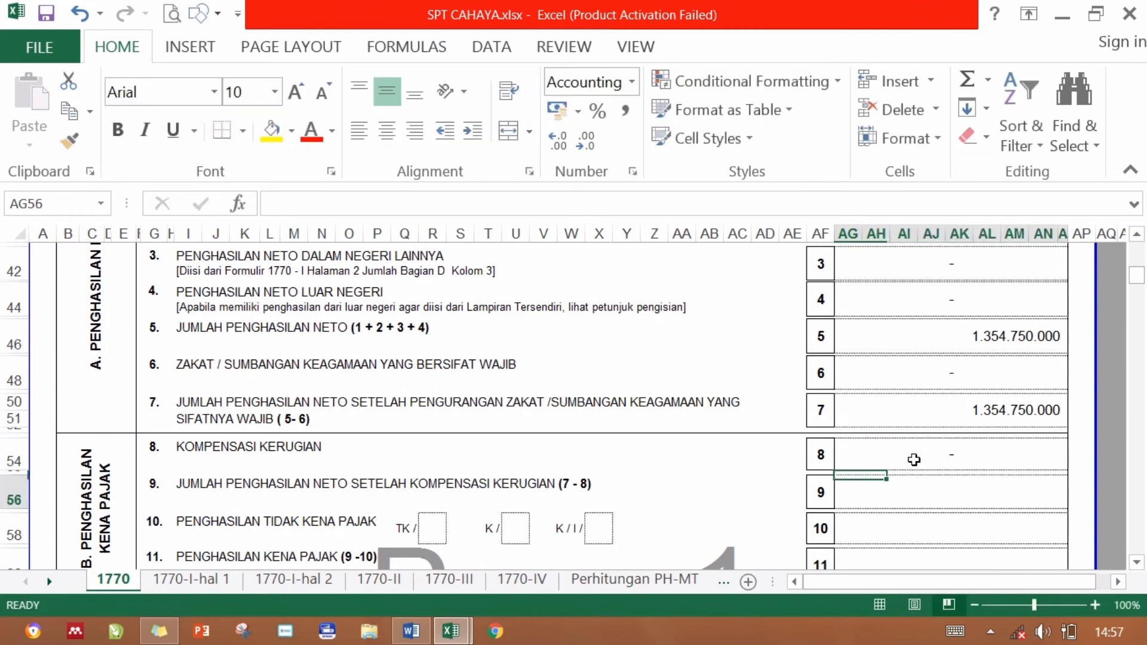
Link the line 9 net income after loss compensation to the line 7 amount with =AG50.
type("=")
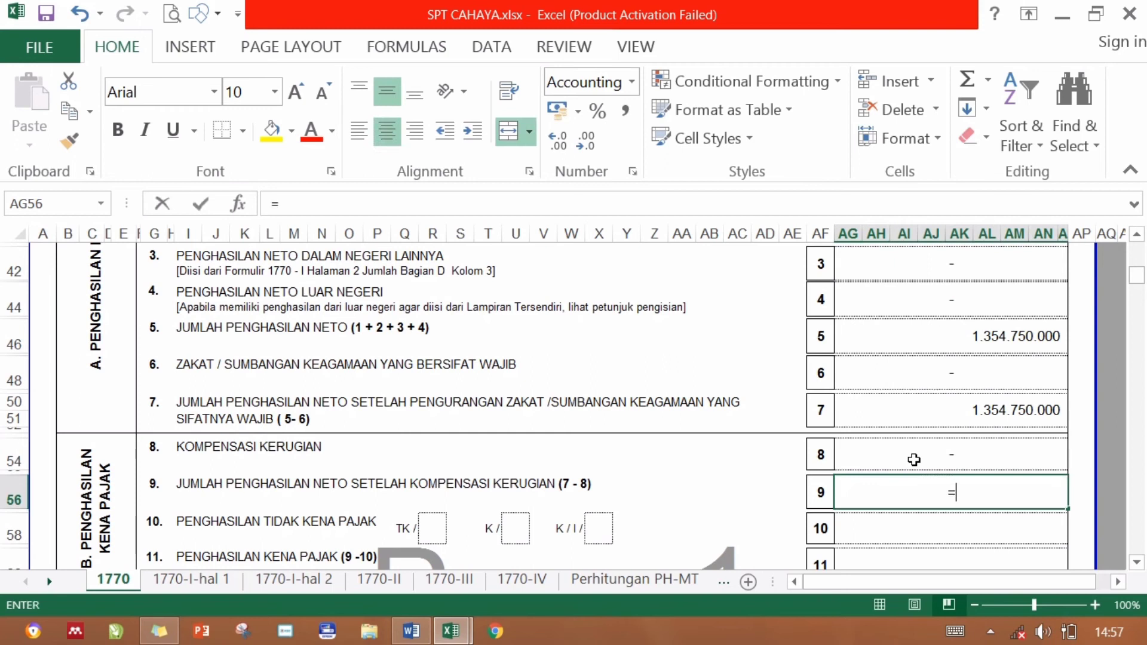
left_click(974, 414)
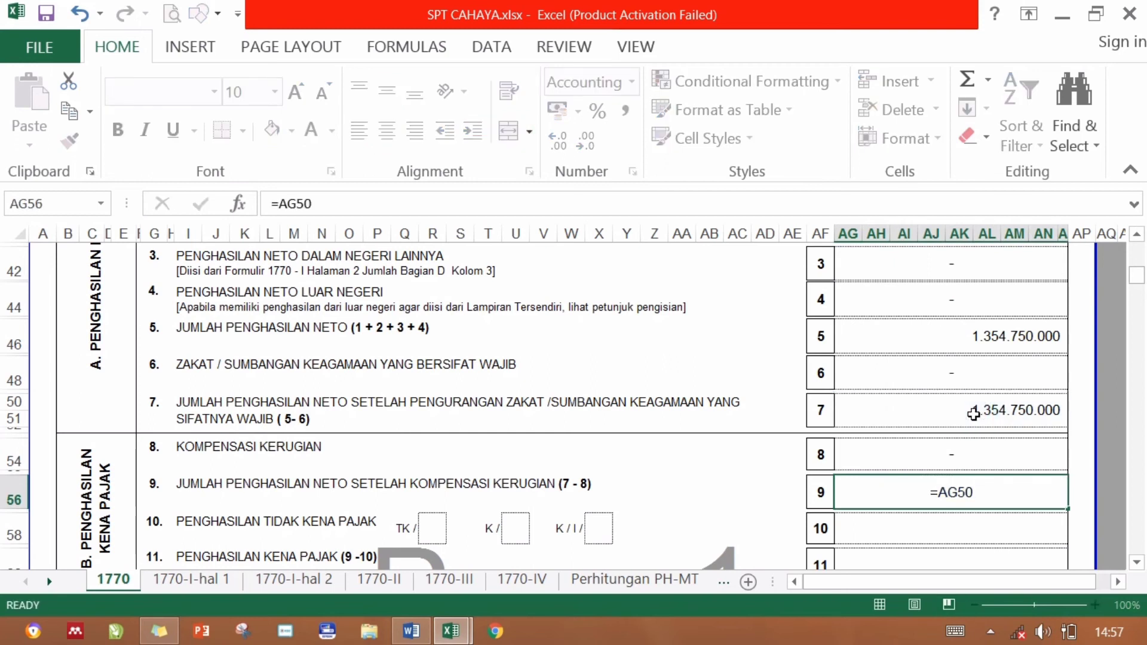
key("Return")
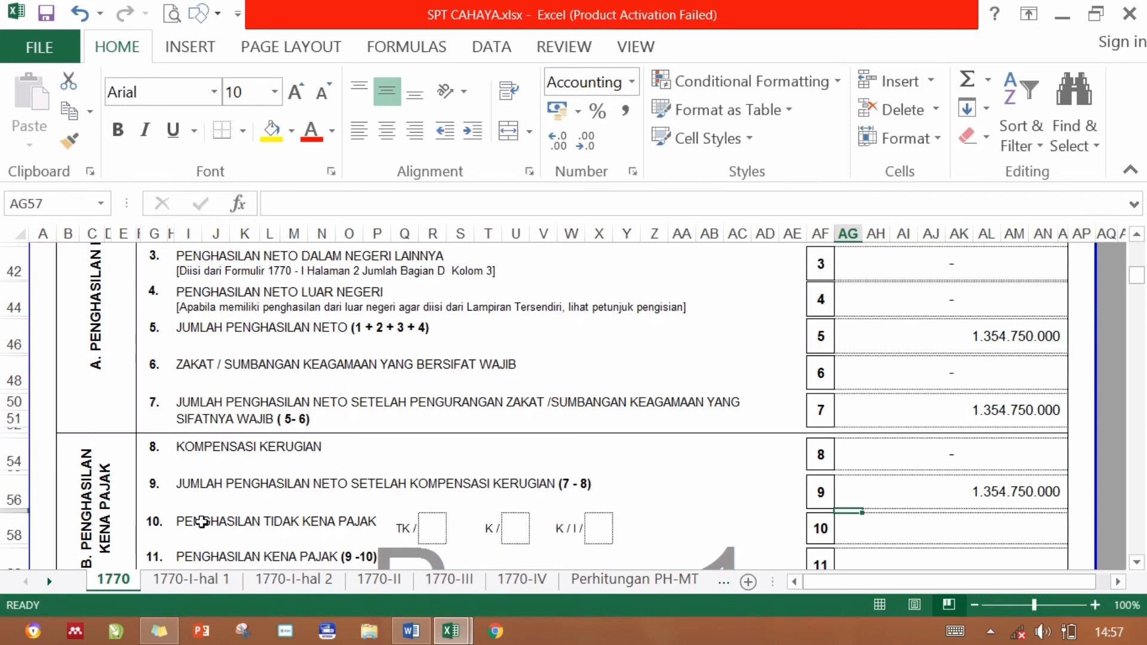
Check the PTKP status and amount in the LKPD CAHAY workbook, and enter 3 in the K/ box of line 10 in SPT CAHAYA.
left_click(451, 632)
left_click(517, 564)
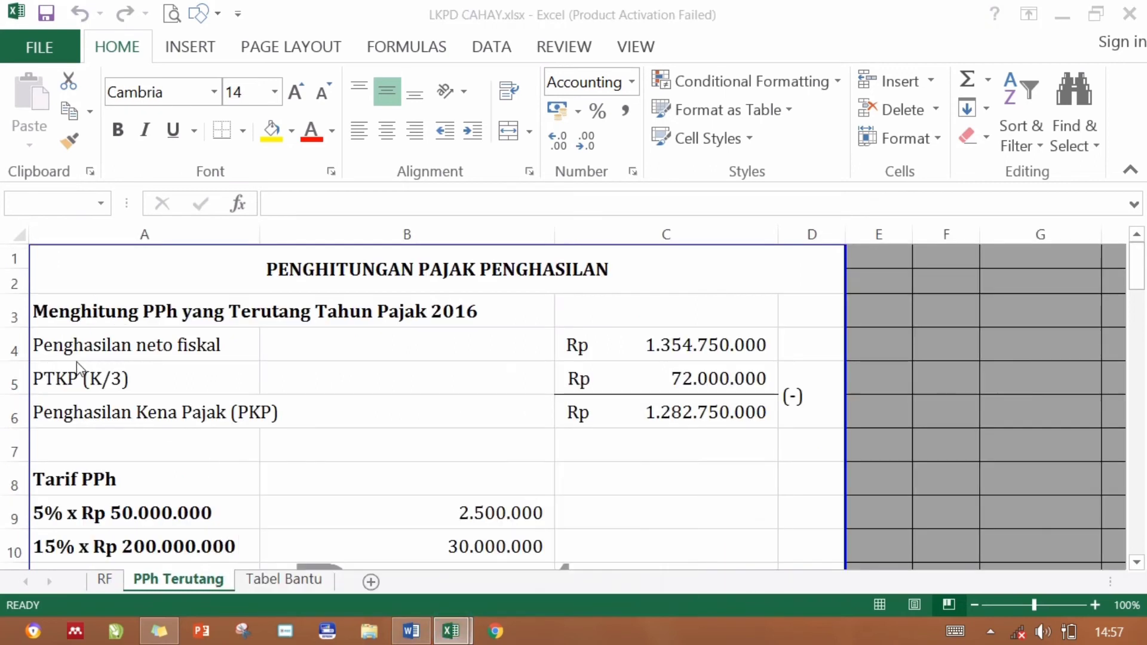
left_click(119, 385)
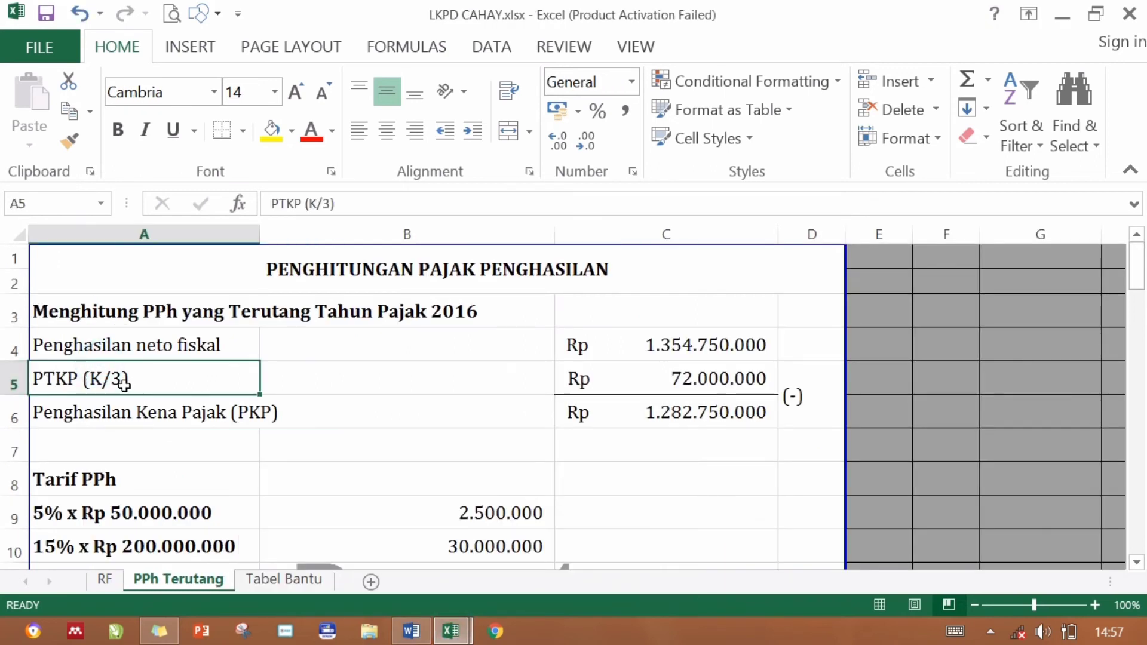
left_click(619, 374)
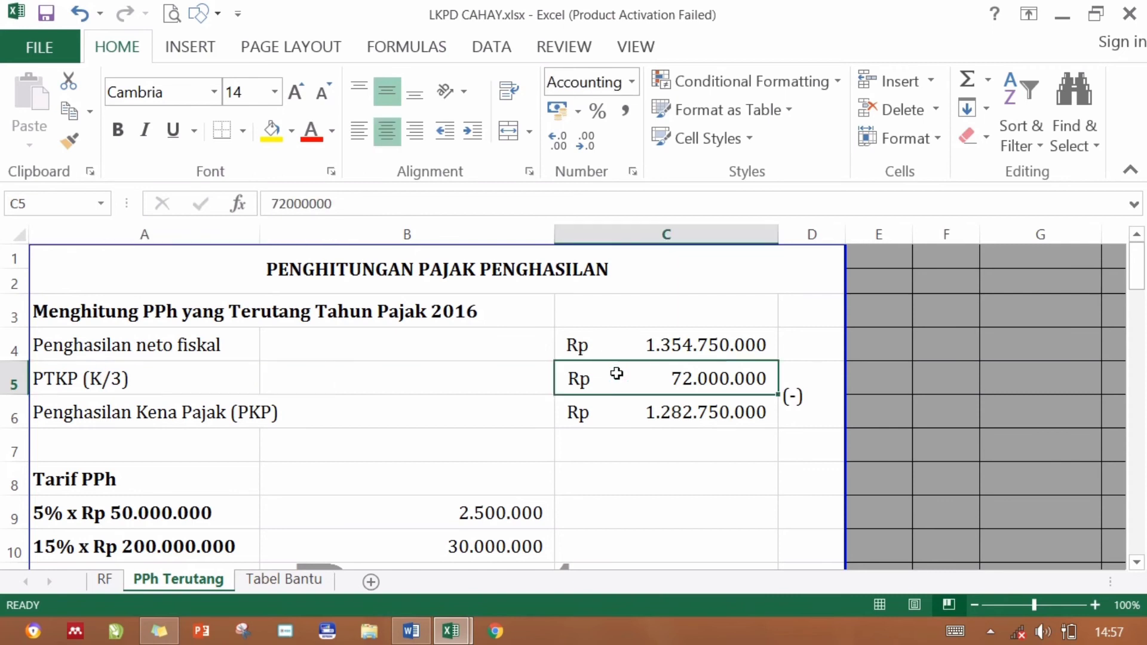
left_click(452, 635)
left_click(395, 545)
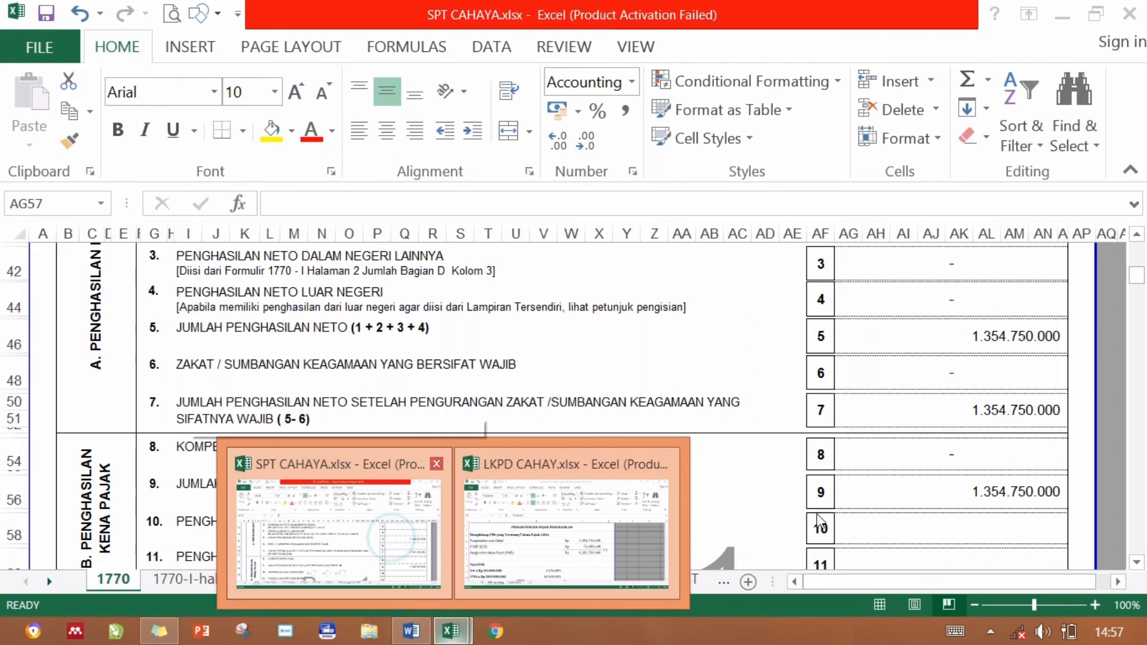
left_click(926, 526)
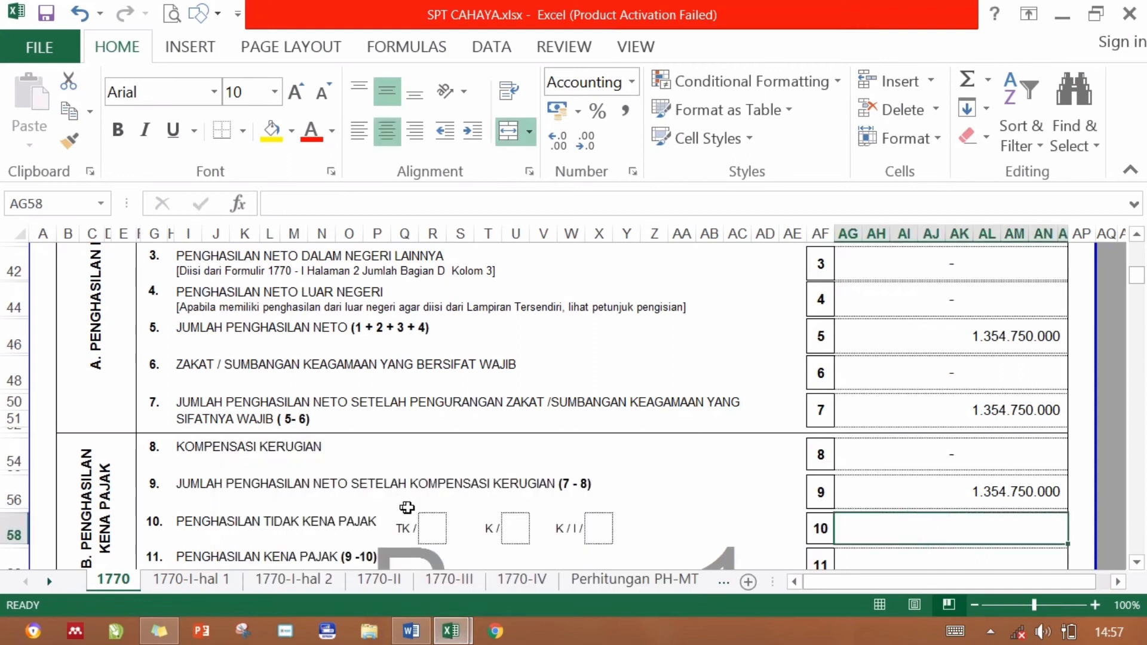
left_click(516, 532)
type("3")
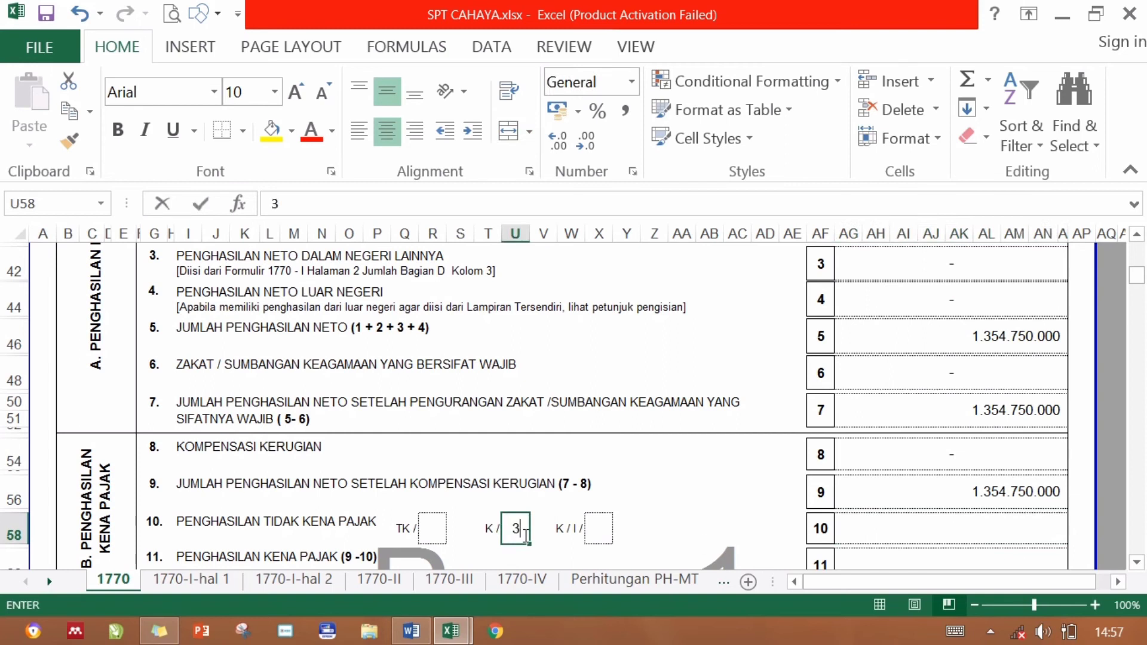
Enter 72000000 as the line 10 amount, the non-taxable income.
left_click(876, 534)
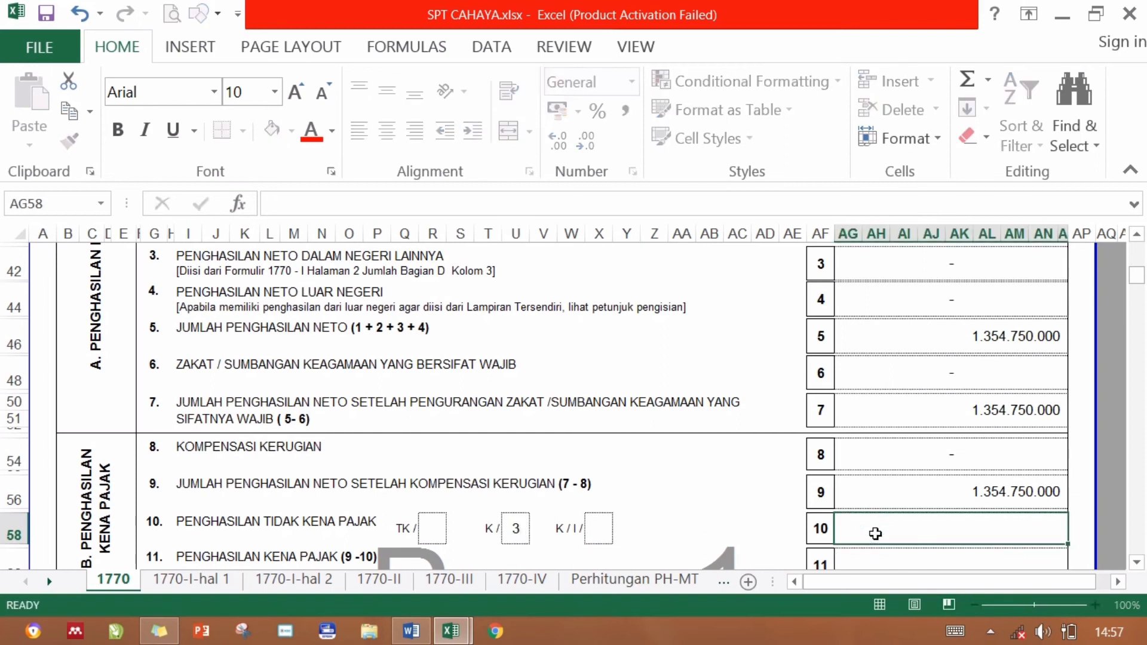
type("72000000")
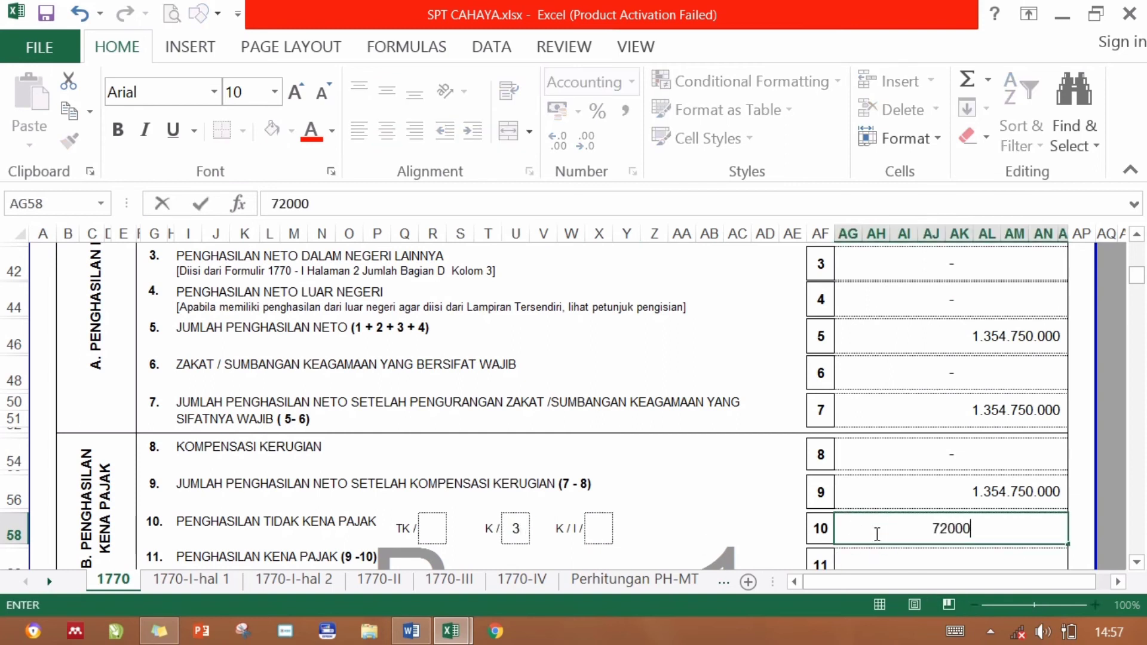
left_click(877, 534)
key("Down")
Calculate the line 11 taxable income by subtracting line 10 from line 9 with =AG56-AG58.
key("Down")
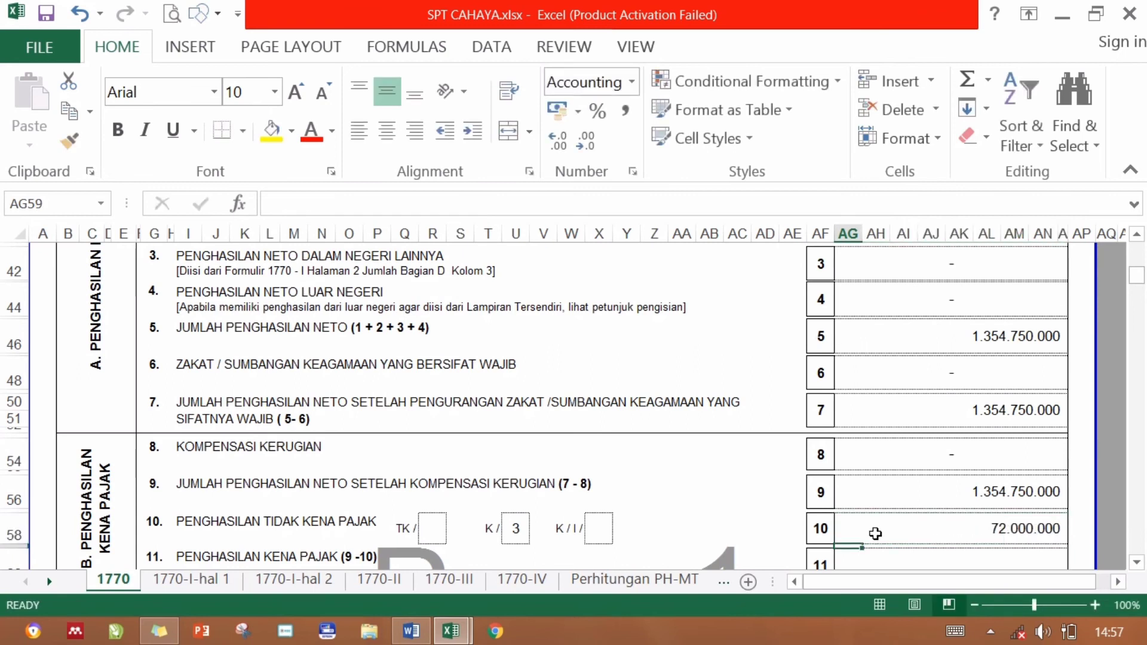
type("=")
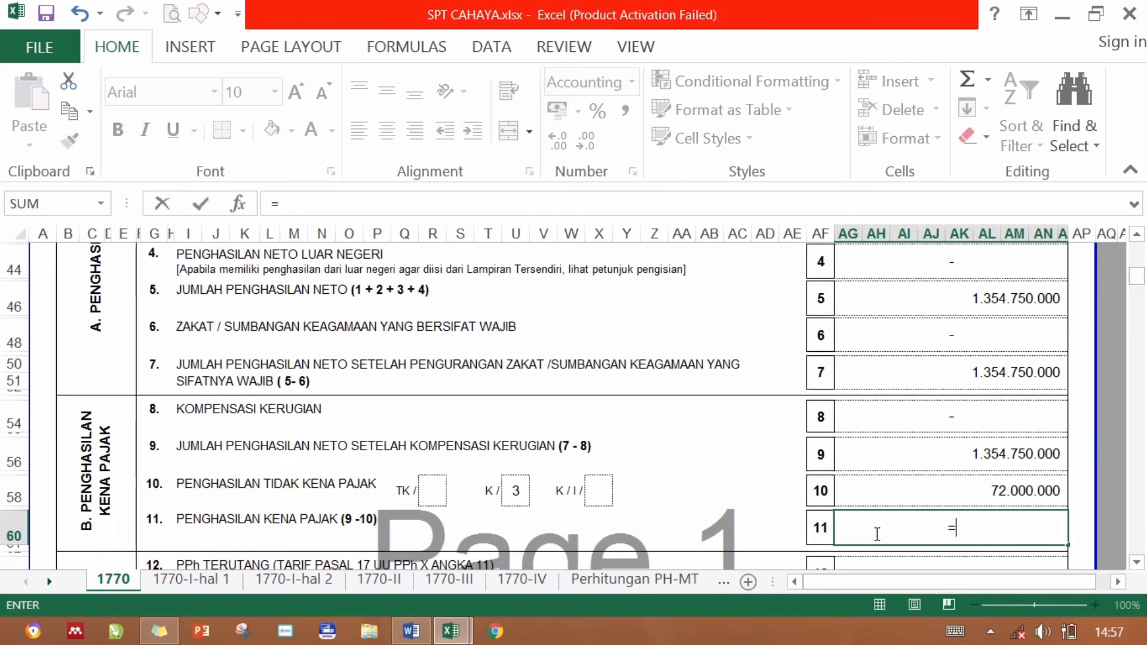
left_click(964, 454)
type("-")
left_click(995, 490)
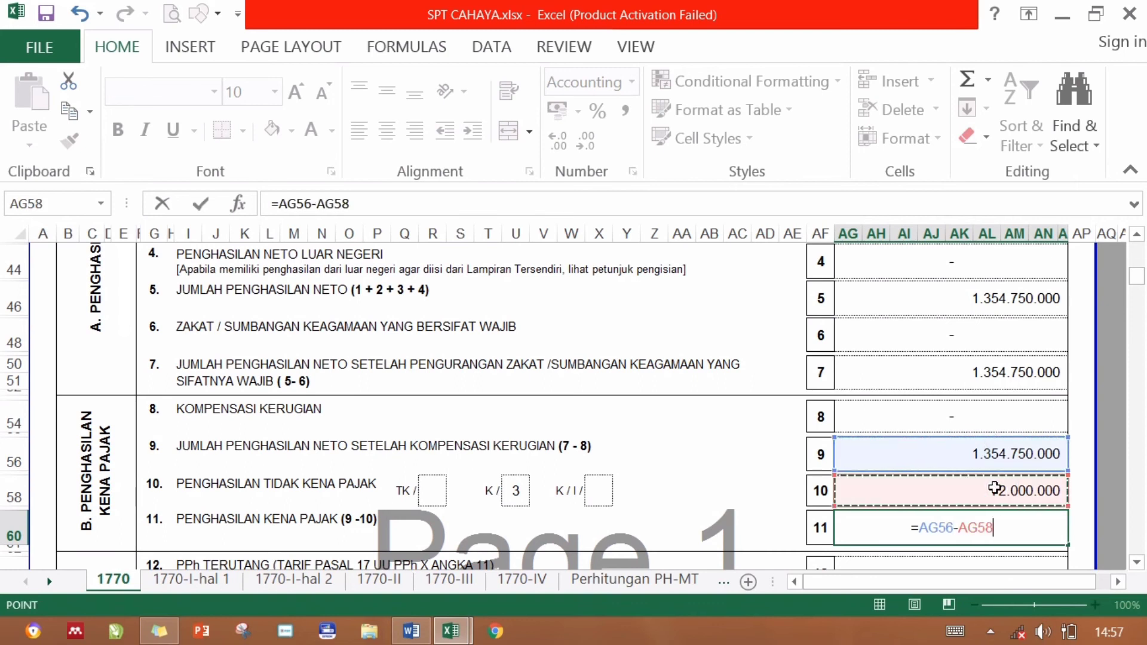
key("Return")
Look up the total PPh Terutang in the LKPD CAHAY workbook and enter 329825000 as the line 12 amount in SPT CAHAYA.
key("Return")
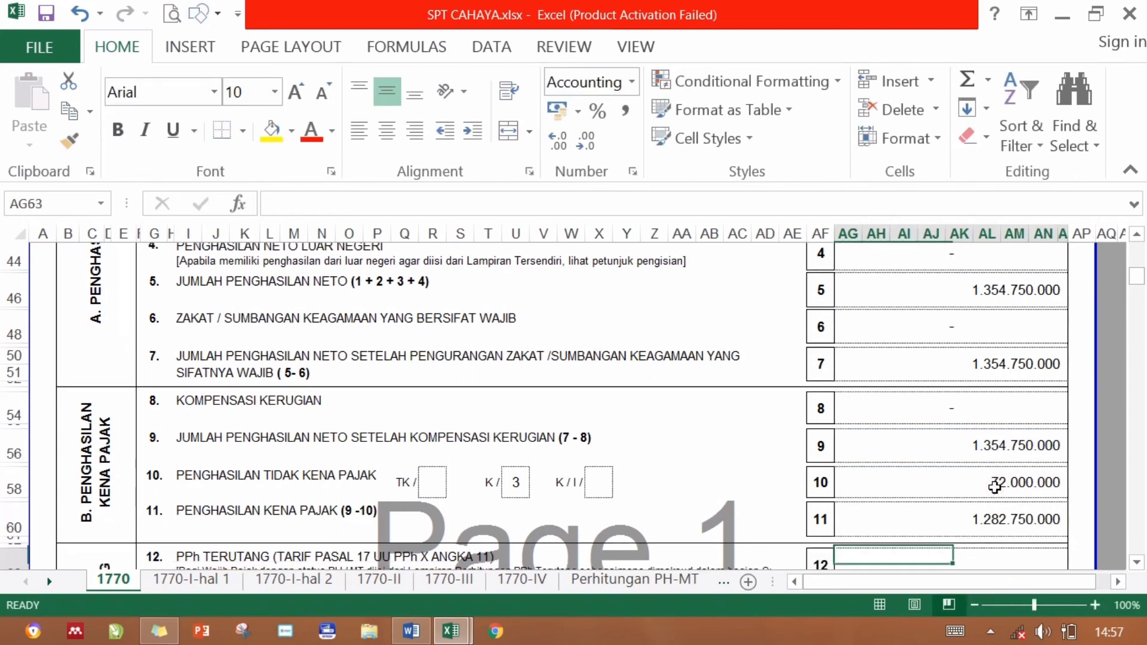
key("Return")
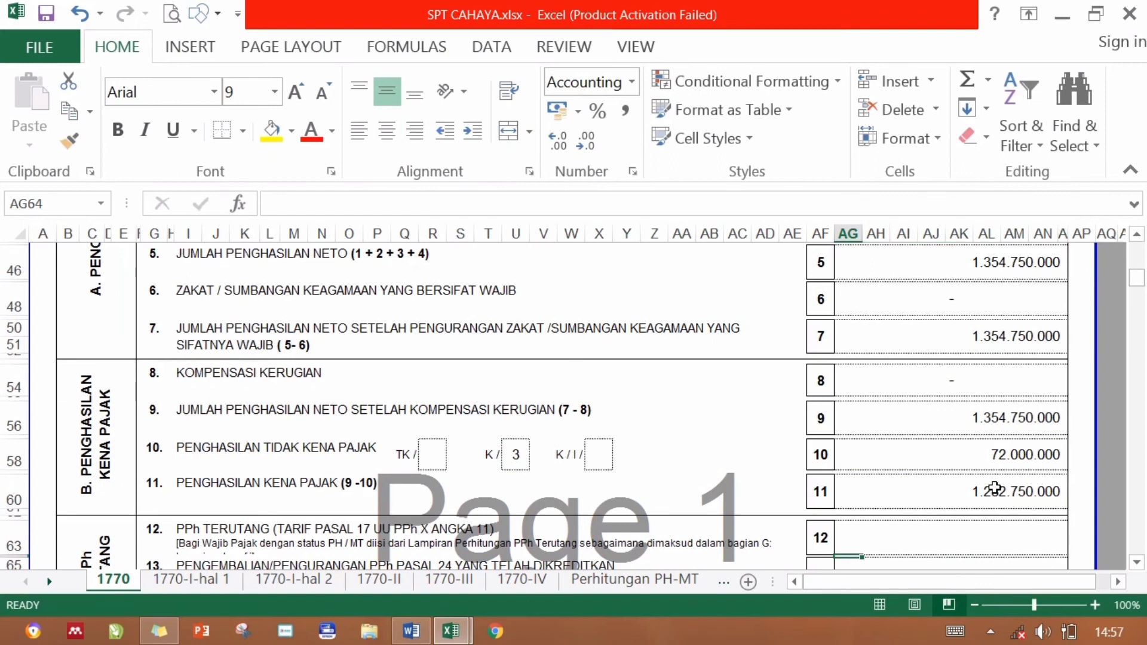
scroll(995, 490, "down", 1)
left_click(993, 487)
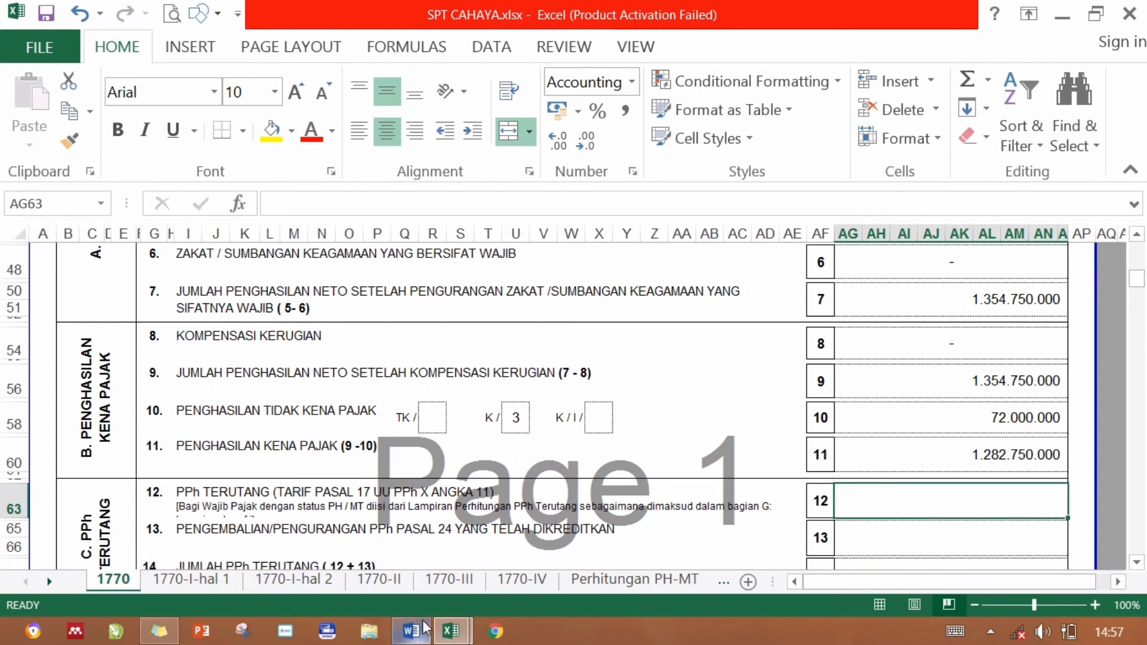
mouse_move(441, 638)
left_click(502, 562)
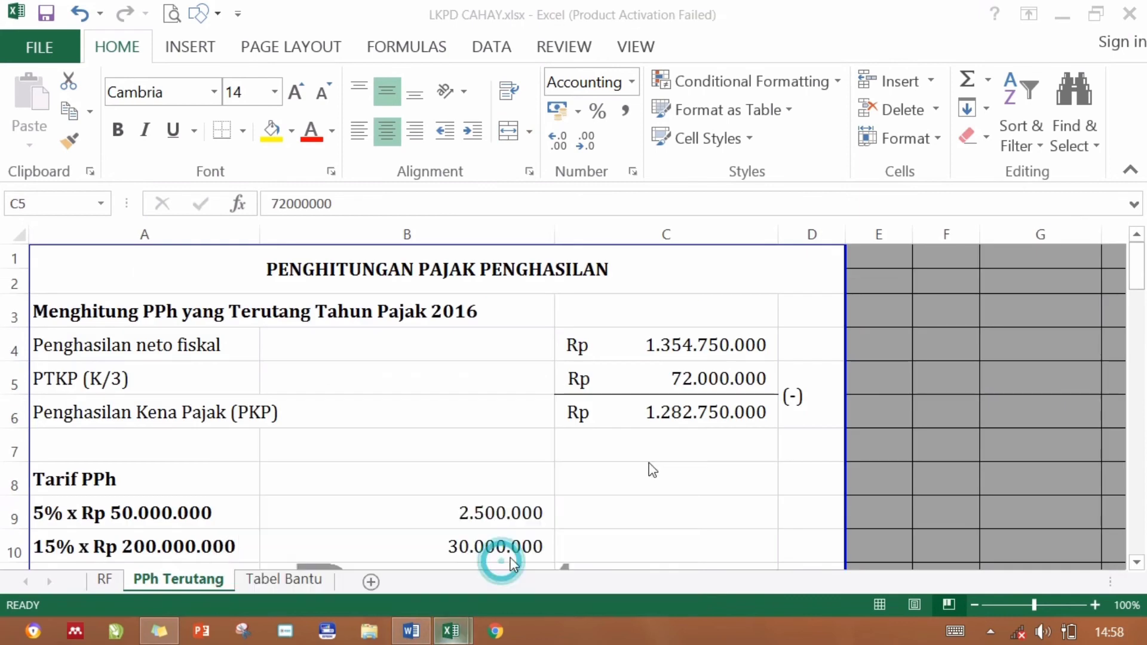
left_click_drag(1141, 266, 1135, 318)
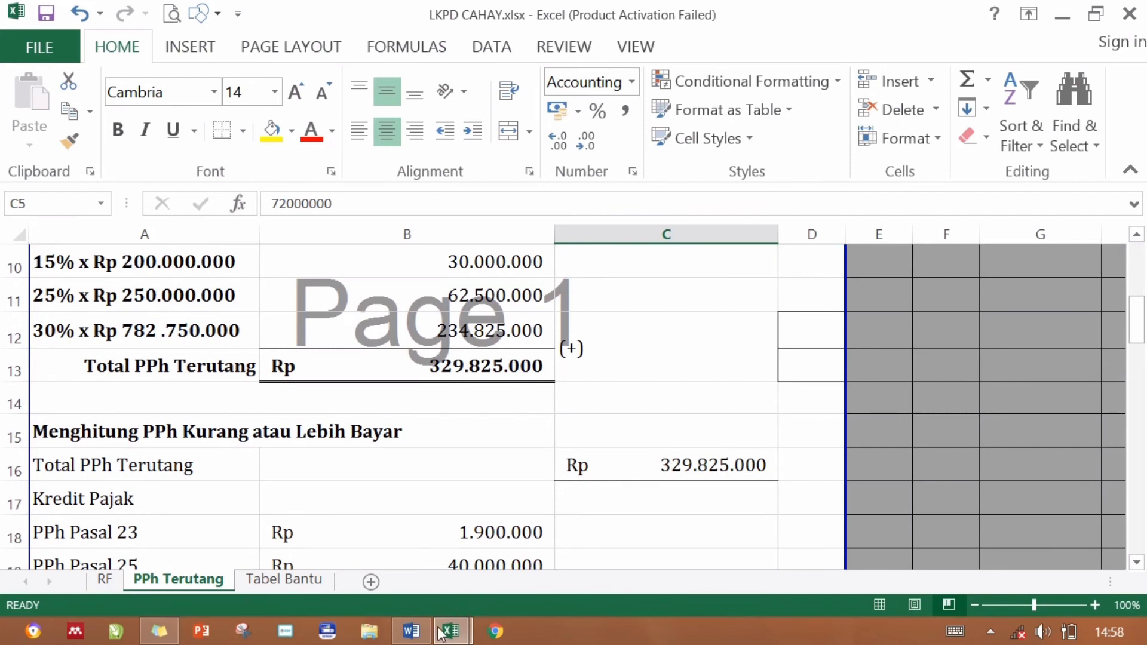
mouse_move(448, 634)
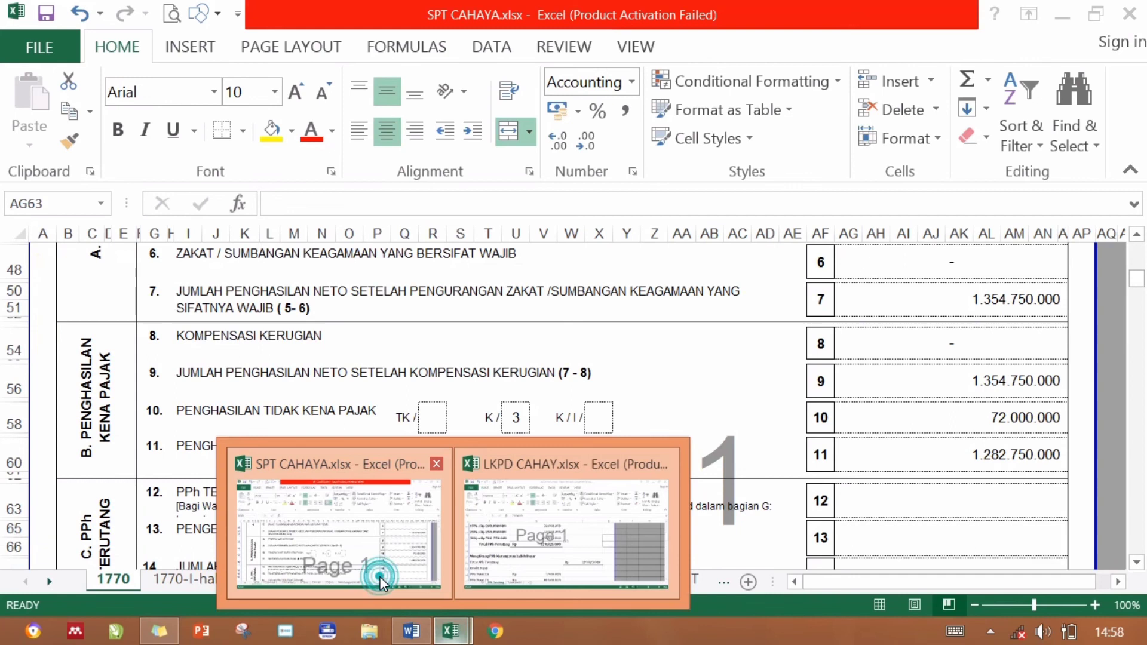
left_click(380, 576)
left_click(909, 504)
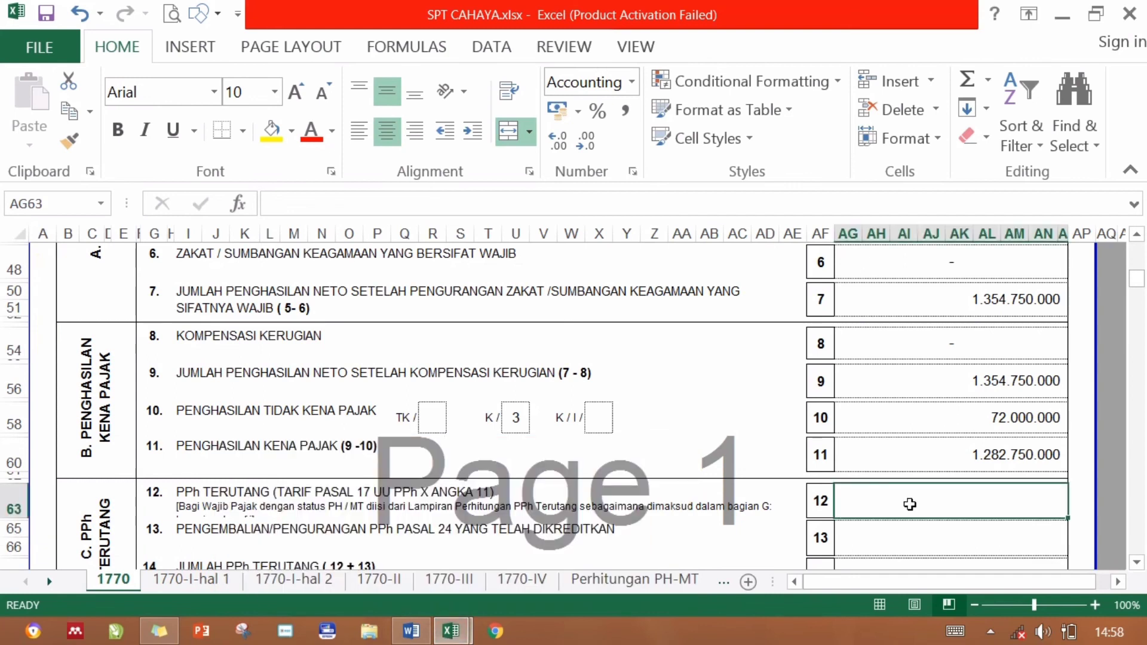
type("329")
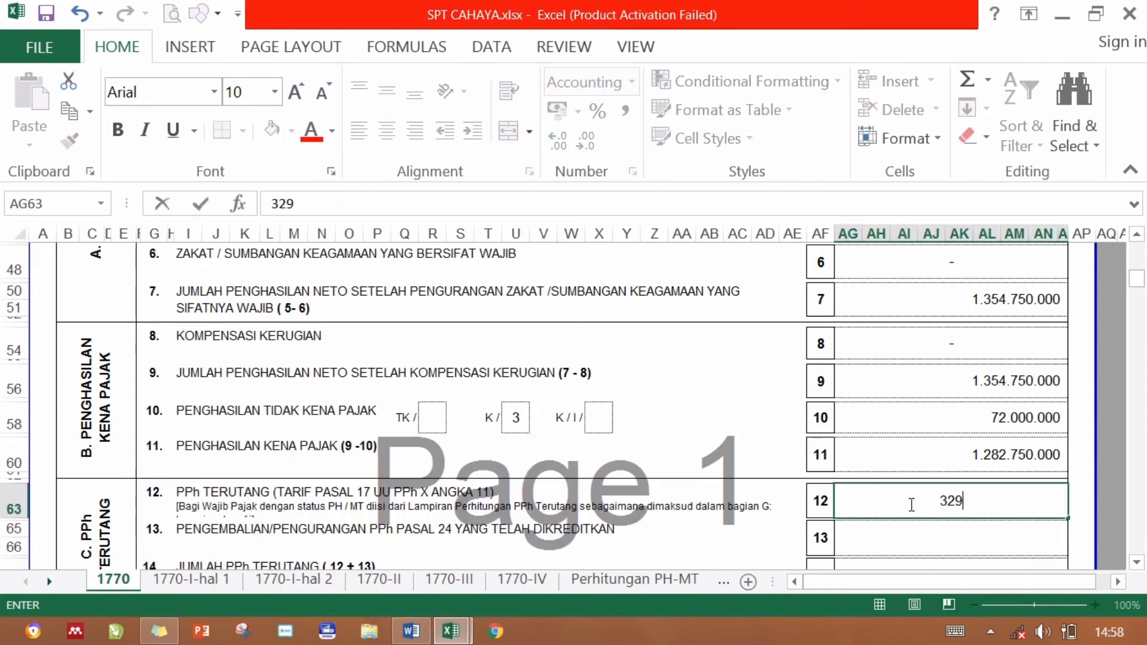
type("825")
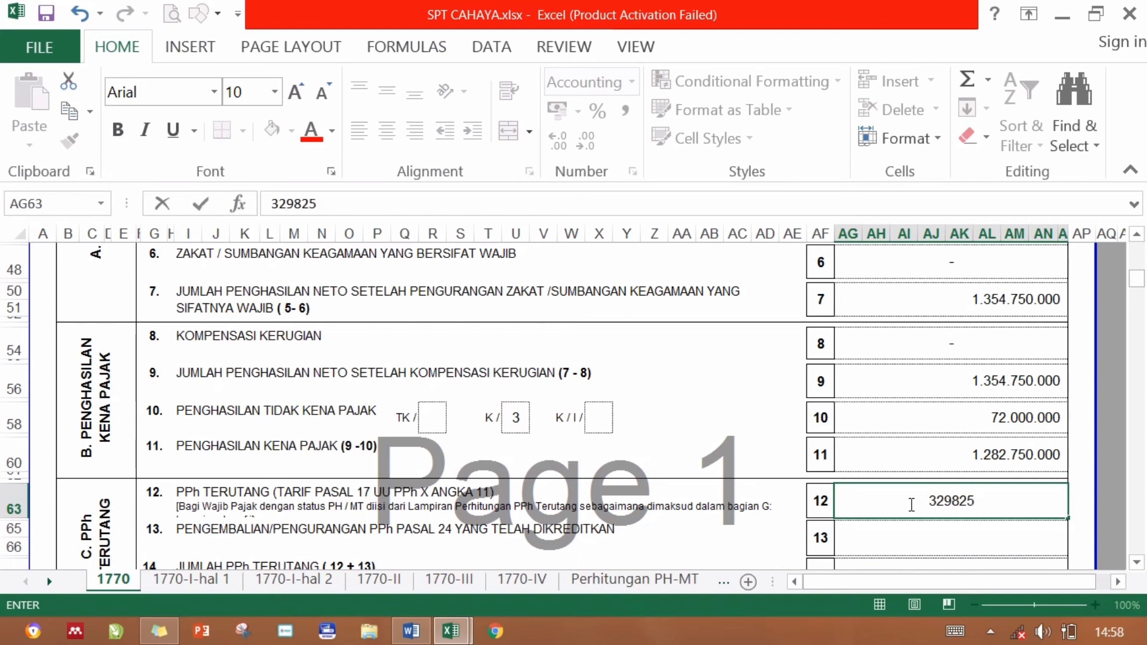
type("000")
key("Return")
Enter a dash as the line 13 amount, the return or reduction of credited PPh Pasal 24.
key("Return")
key("Return")
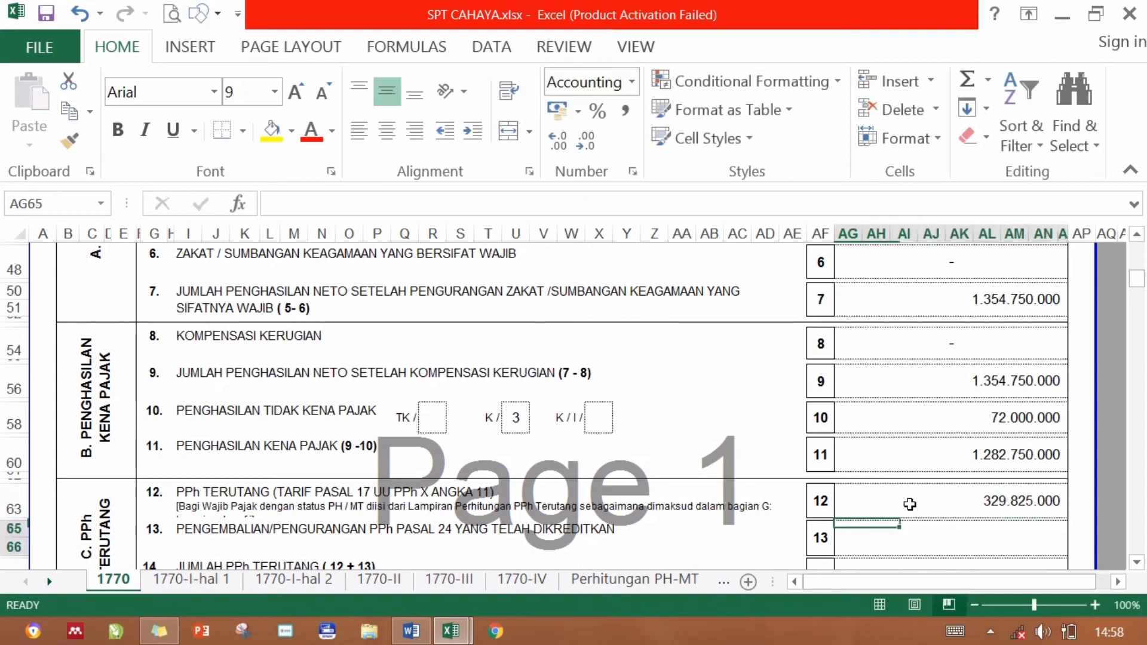
key("Return")
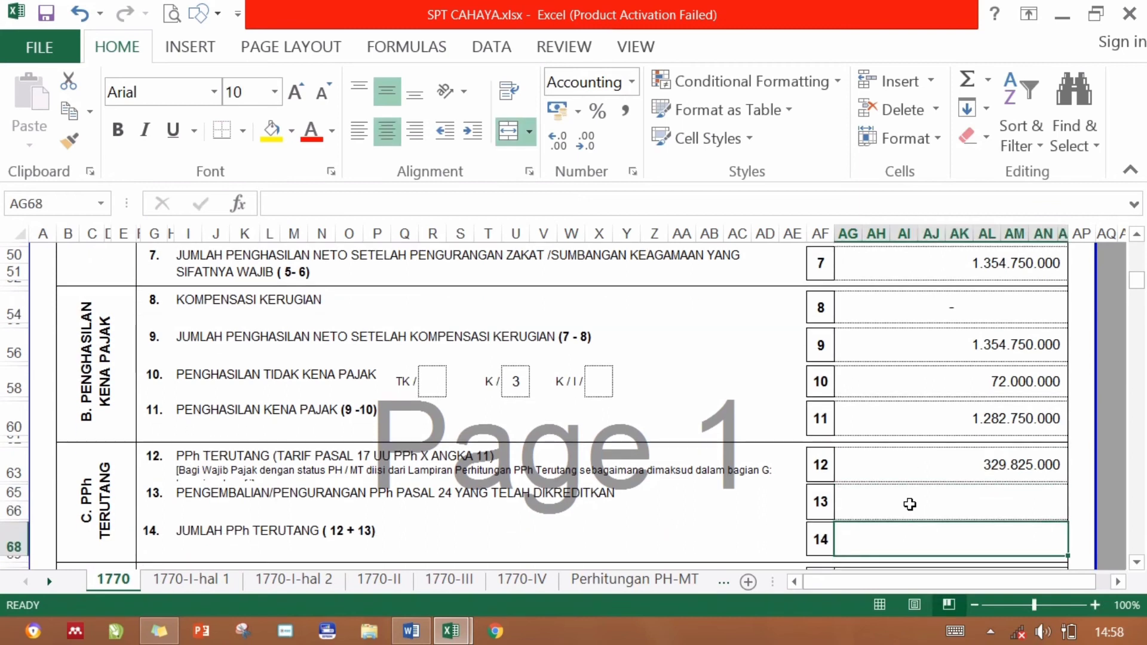
left_click(958, 496)
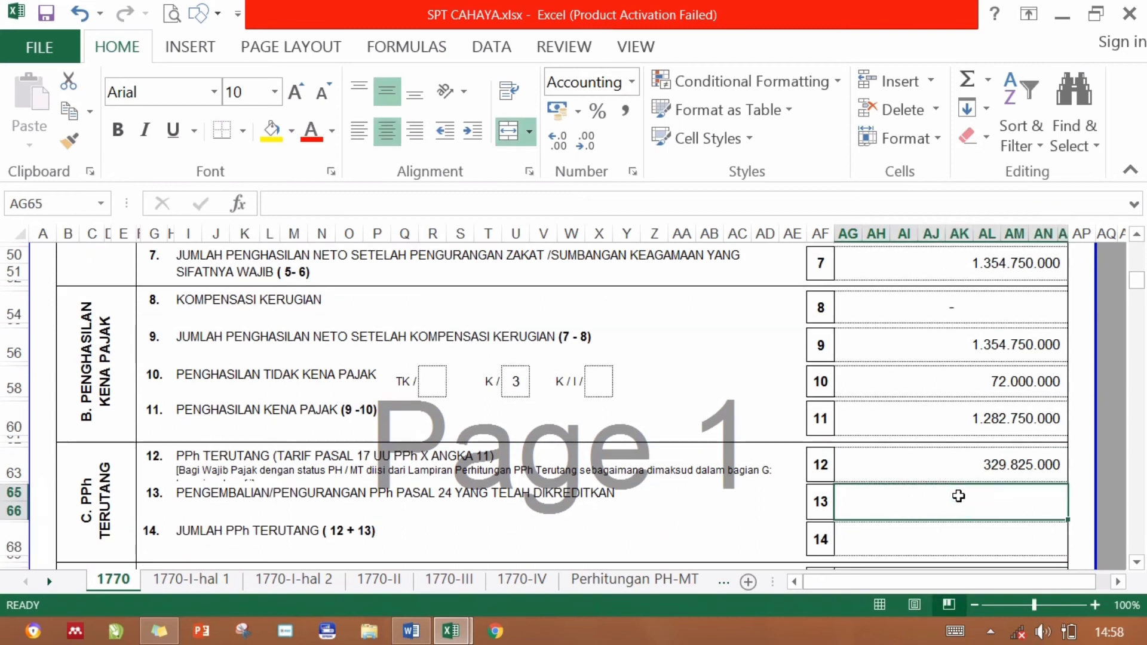
type("-")
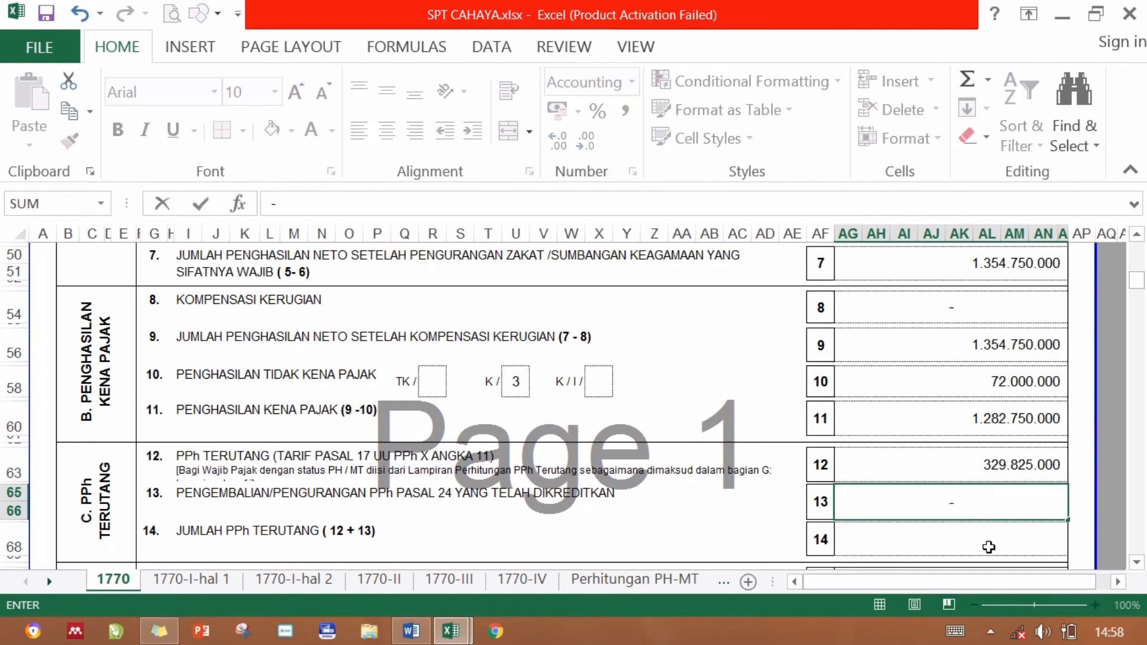
left_click(1001, 545)
key("BackSpace")
key("BackSpace")
key("BackSpace")
key("BackSpace")
key("Return")
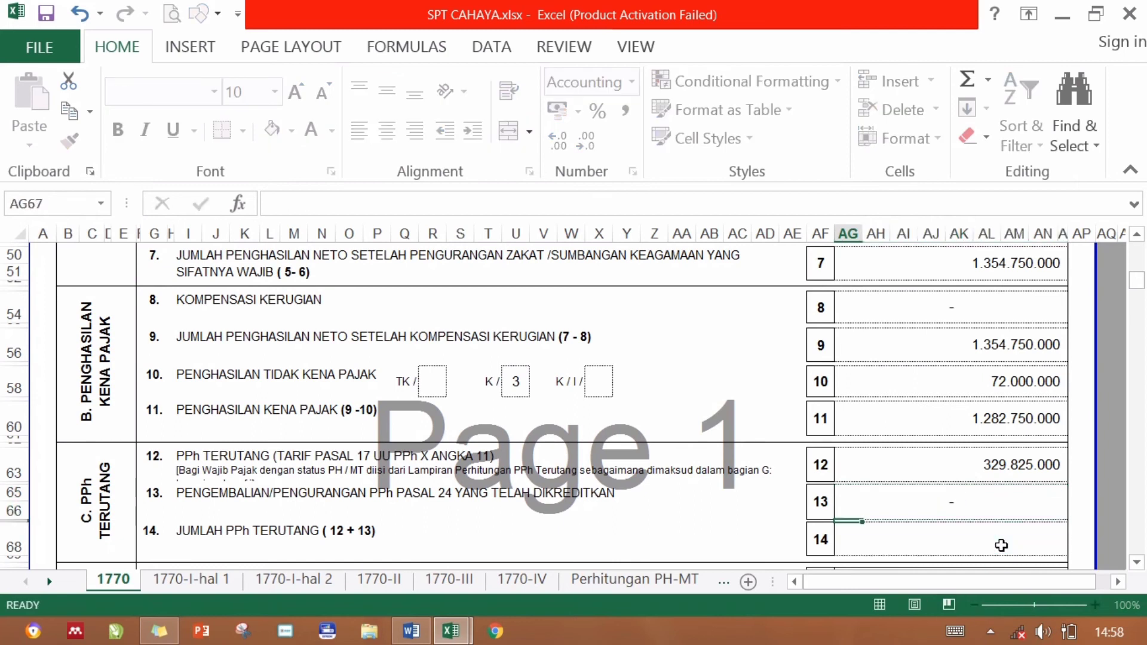
Fill the line 14 total PPh Terutang by referencing the line 12 amount with =AG63.
left_click(1001, 545)
type("=")
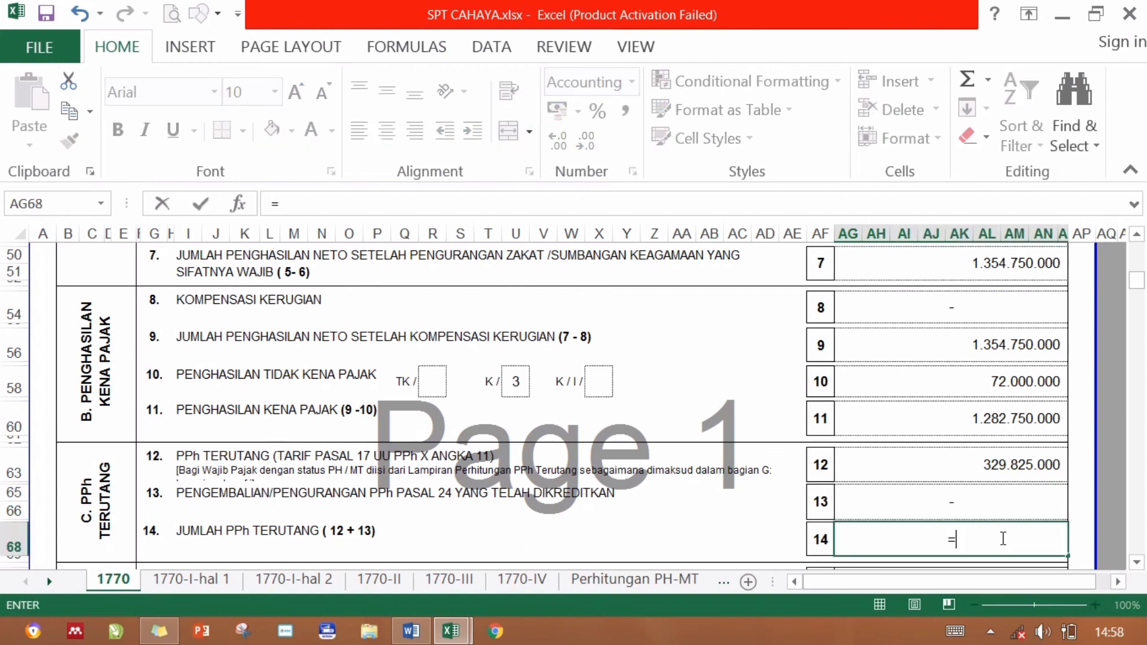
left_click(1009, 469)
key("ctrl+Return")
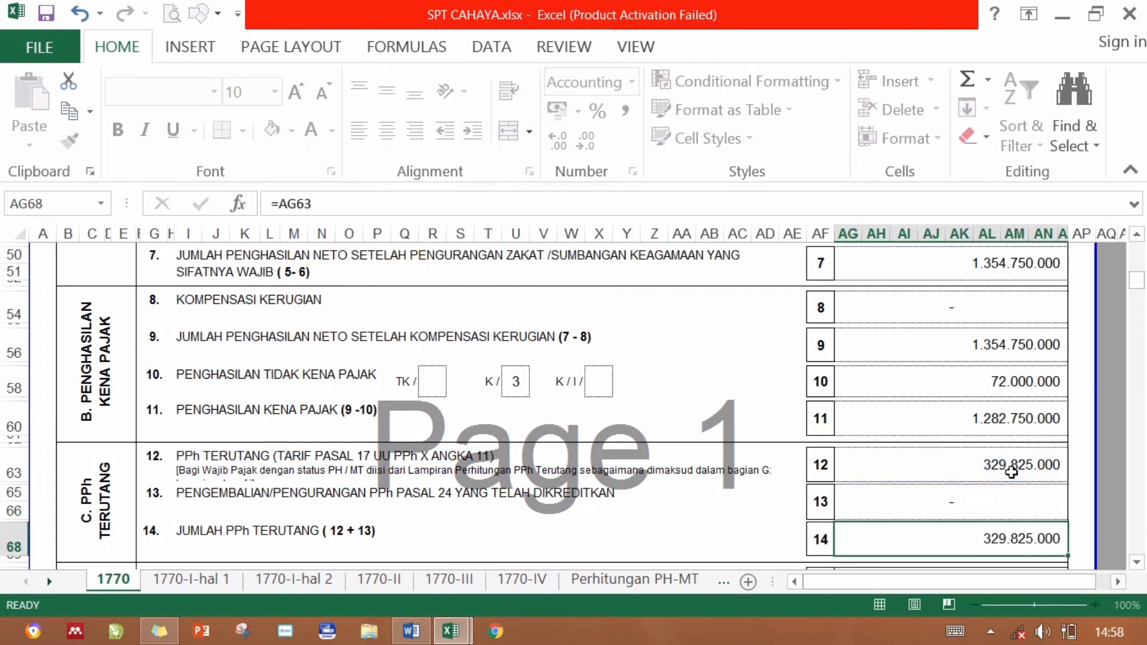
key("Return")
Check the 1770-II attachment referenced by line 15 and enter 1.900.000 as the line 15 amount on sheet 1770.
key("Down")
key("Down")
key("Down")
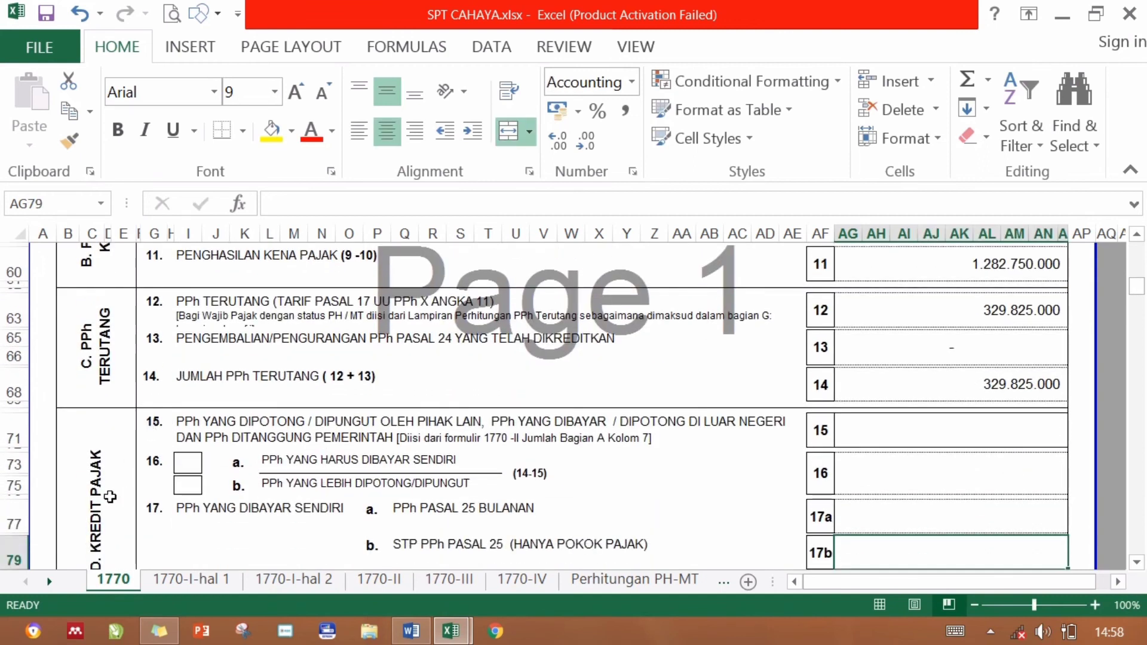
left_click(111, 493)
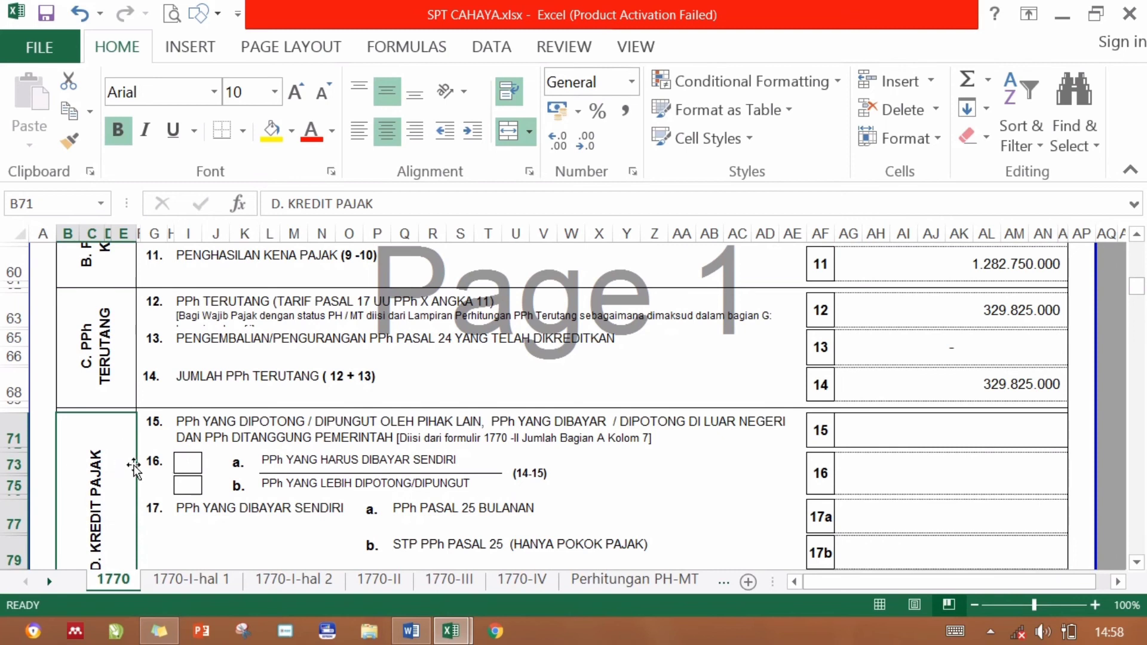
left_click(253, 423)
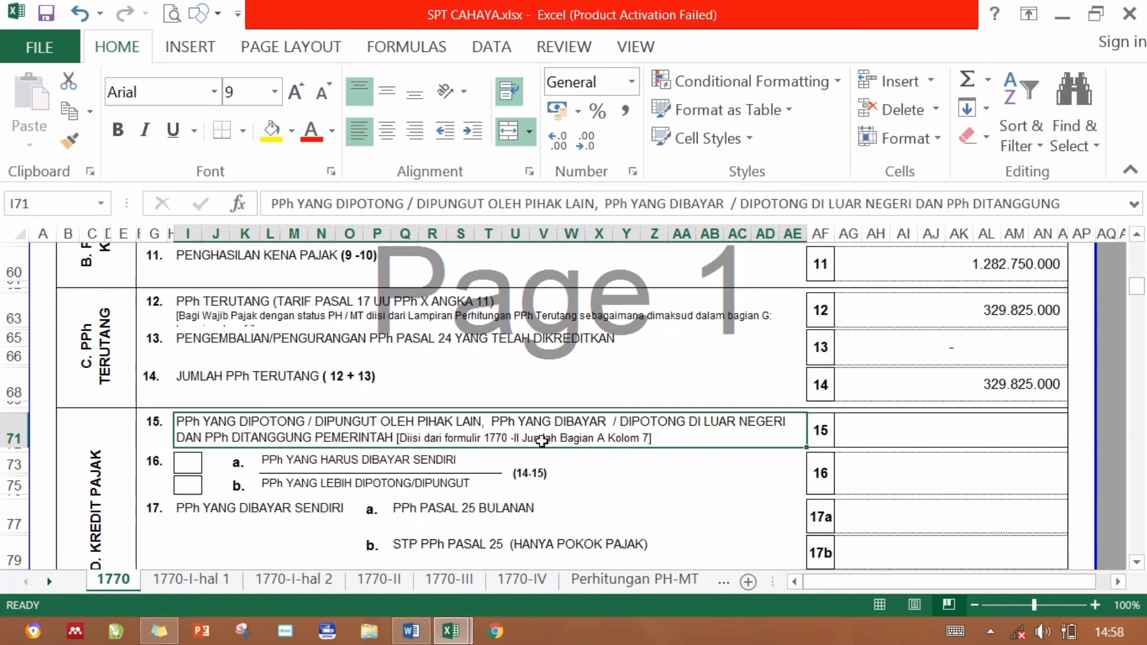
left_click(378, 583)
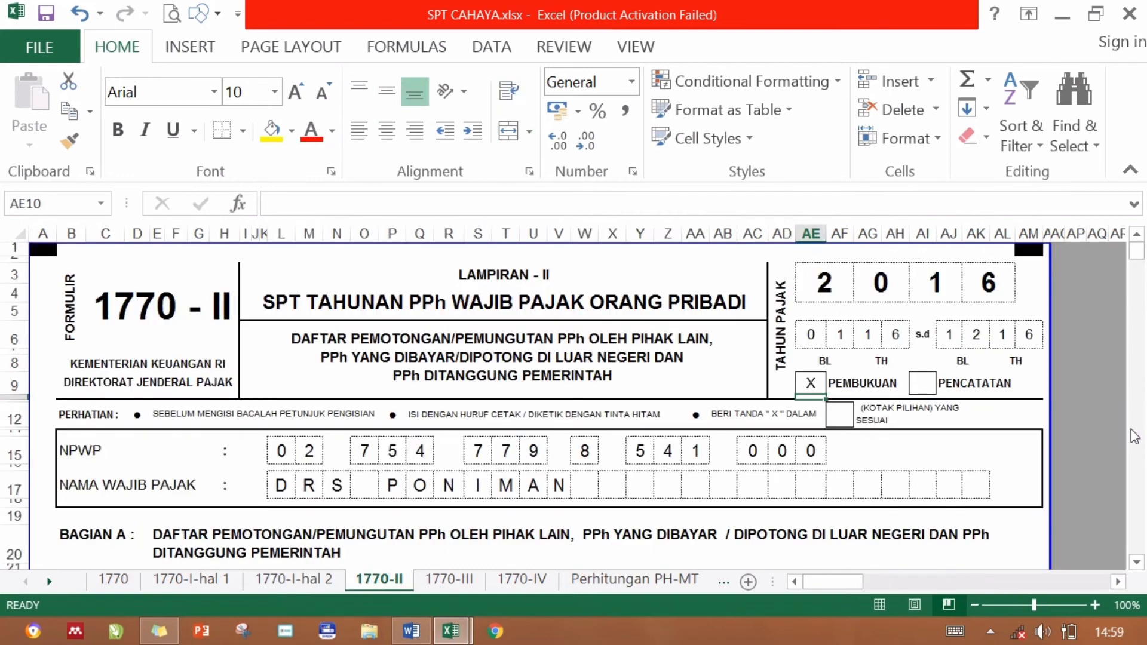
scroll(1134, 436, "down", 10)
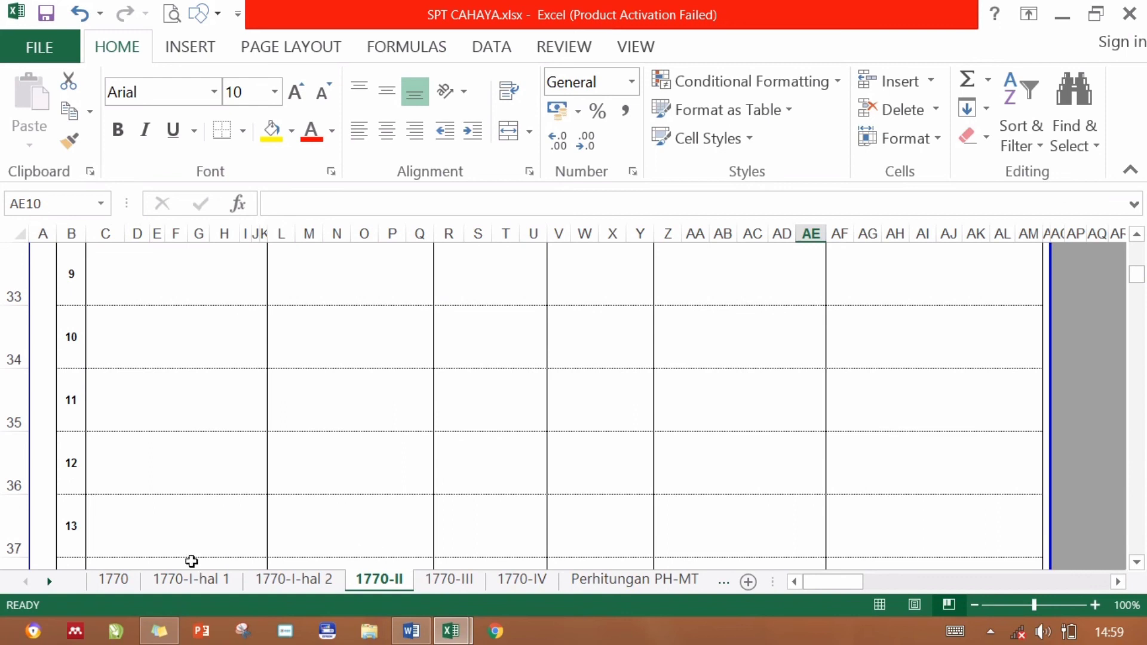
left_click(103, 580)
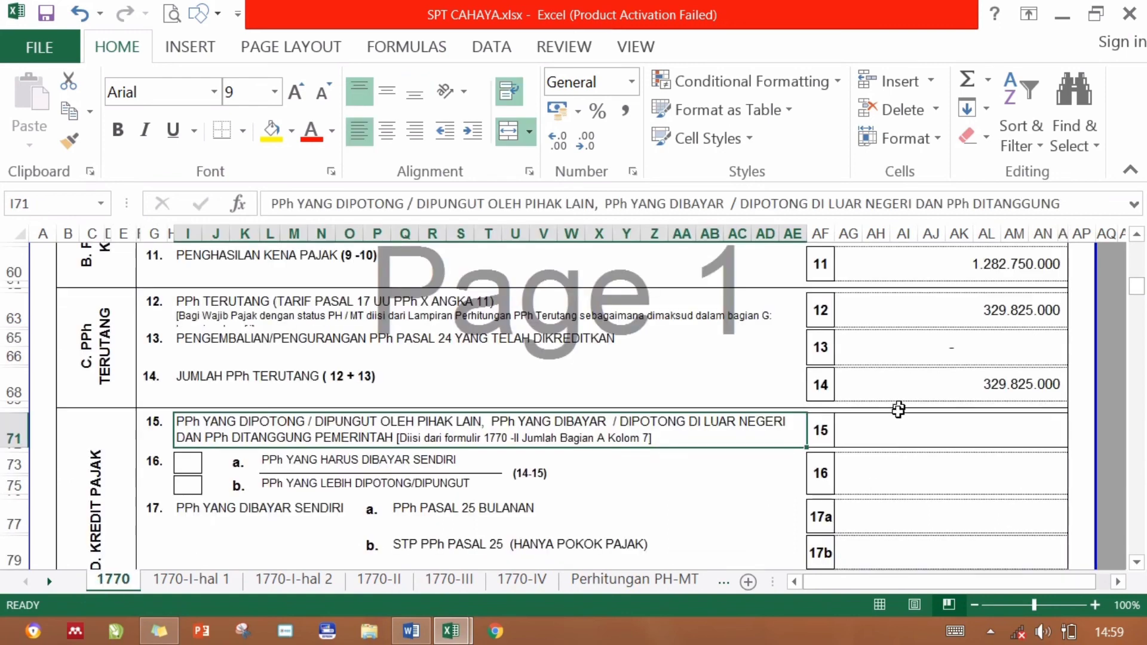
left_click(895, 424)
type("1")
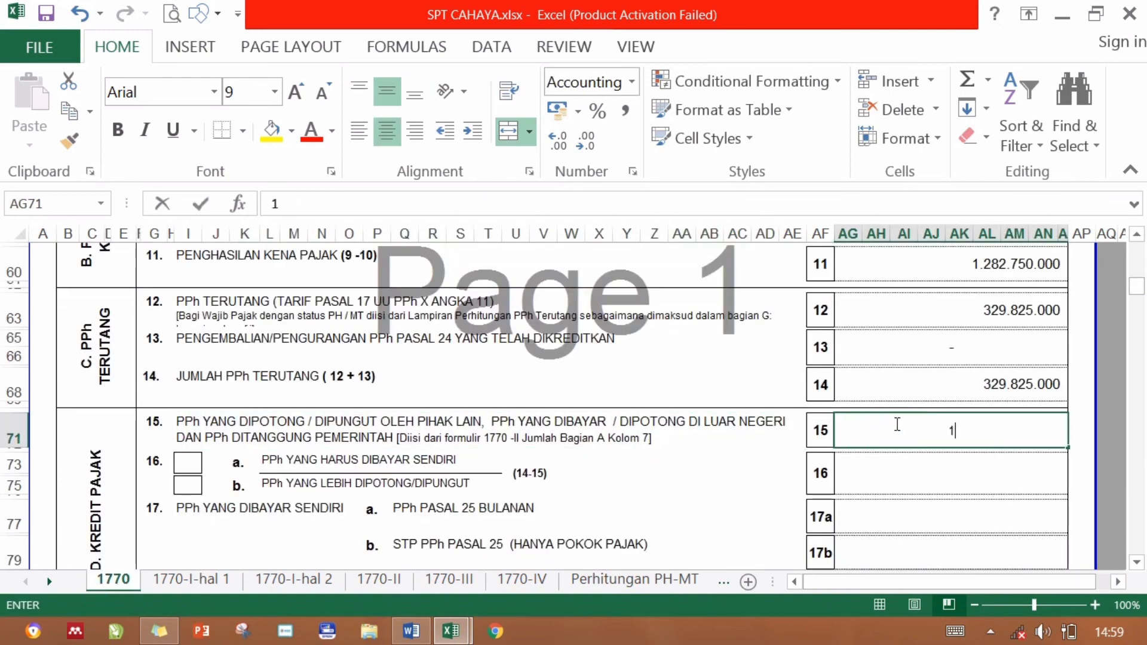
type(".900.000")
key("Return")
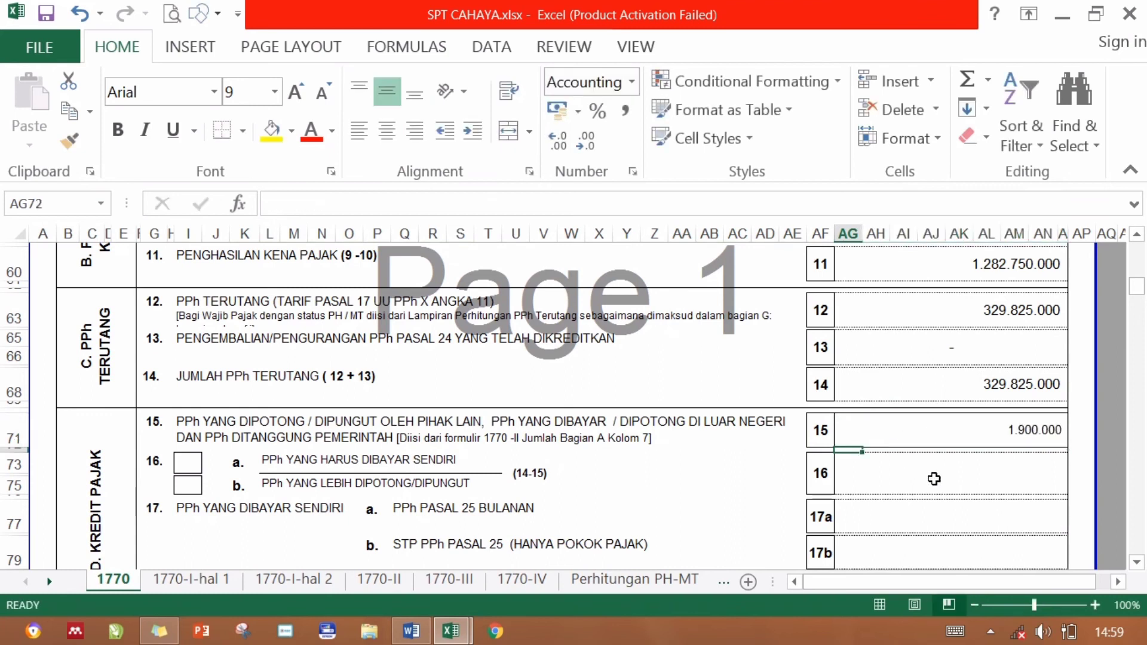
Mark option a of line 16, PPh yang harus dibayar sendiri, with an x.
left_click(934, 478)
left_click(185, 461)
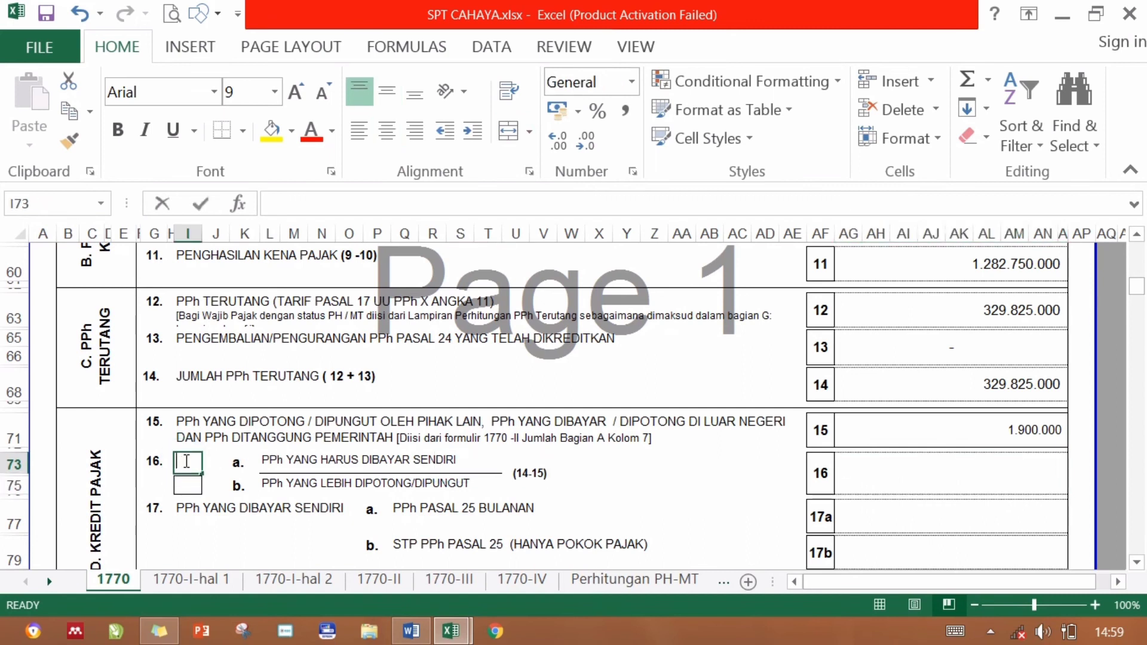
type("x")
Calculate the line 16 amount by subtracting line 15 from line 14 with a cell-reference formula.
left_click(932, 463)
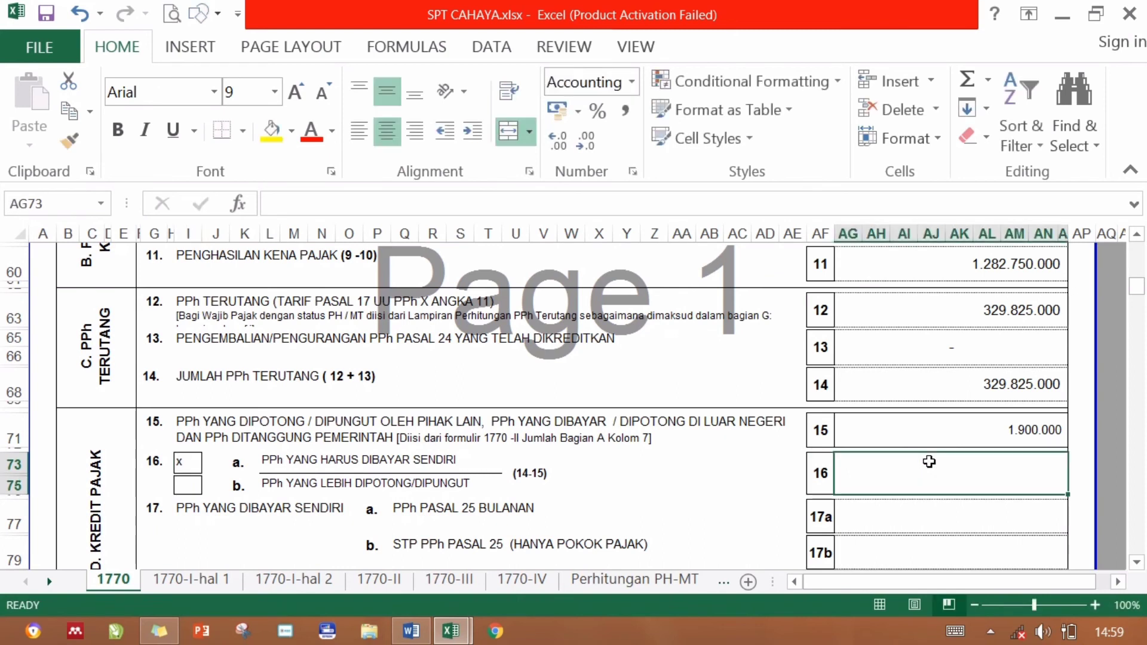
type("=")
left_click(975, 385)
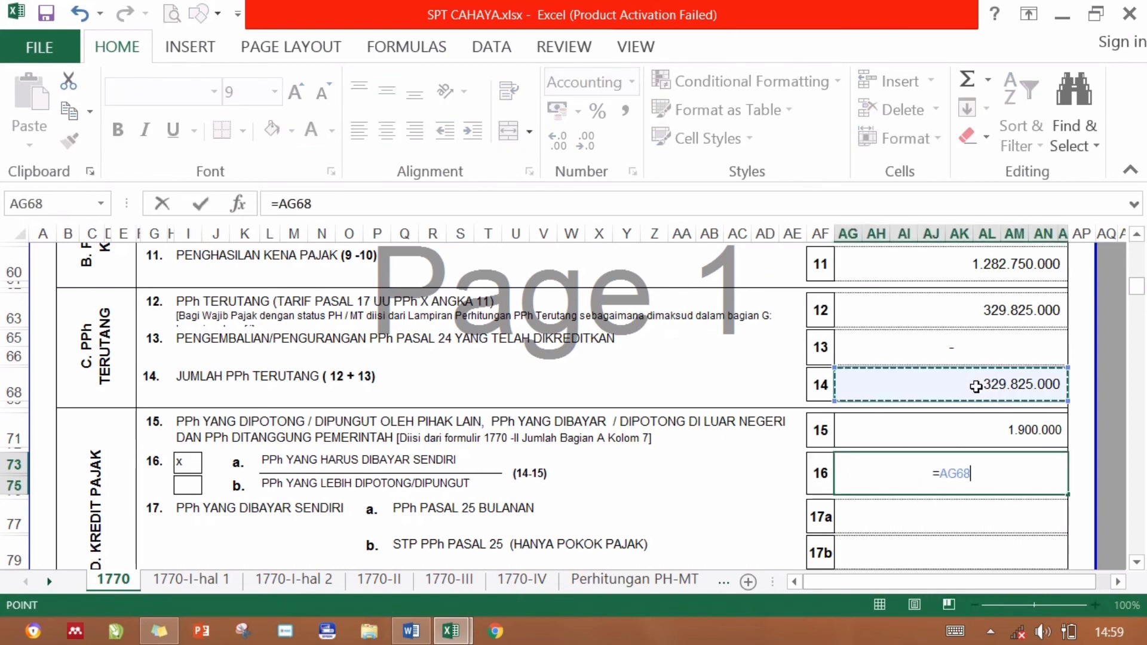
type("-")
left_click(999, 429)
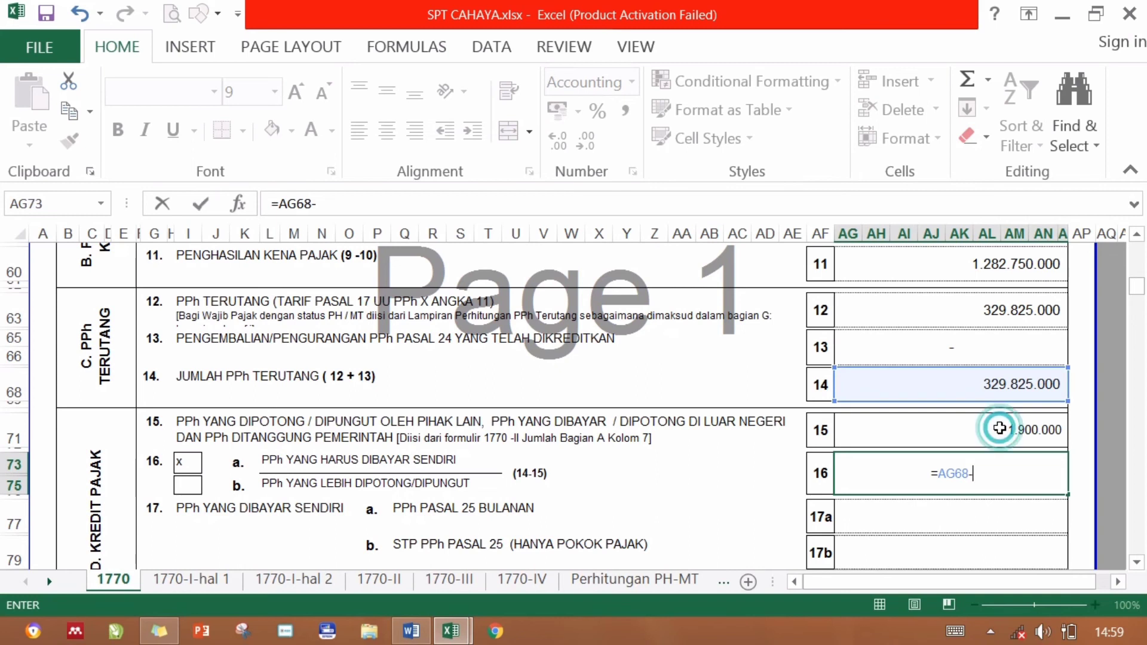
key("Return")
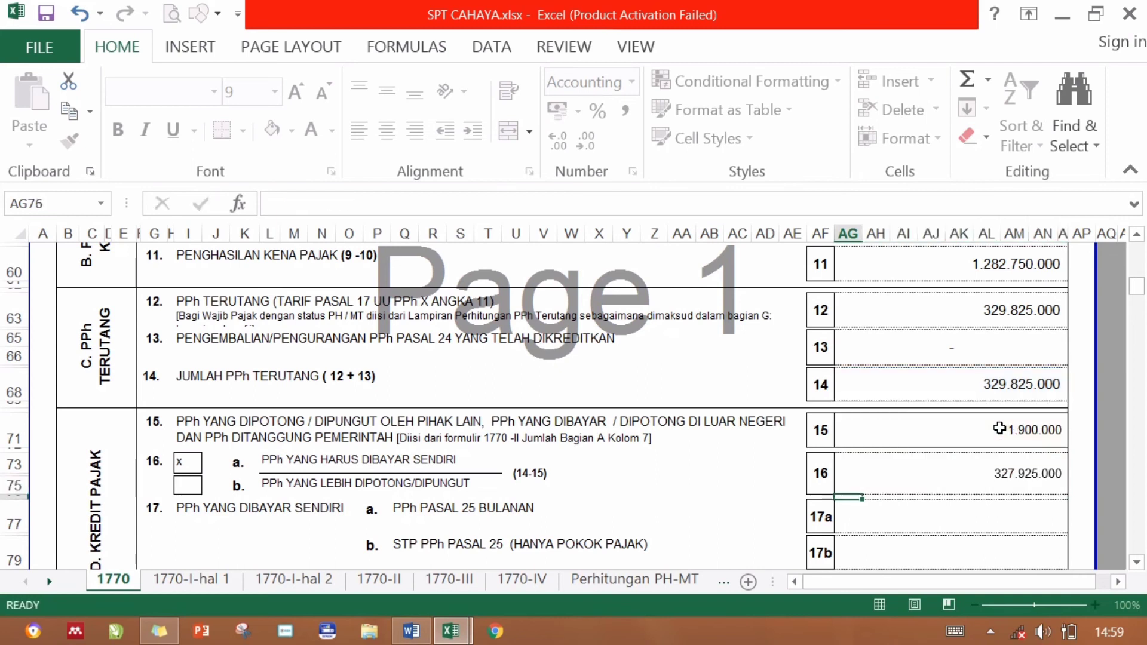
Look up the self-paid PPh Pasal 25 in the Word exercise document and enter 40.000.000 as the line 17a amount in SPT CAHAYA.
key("Down")
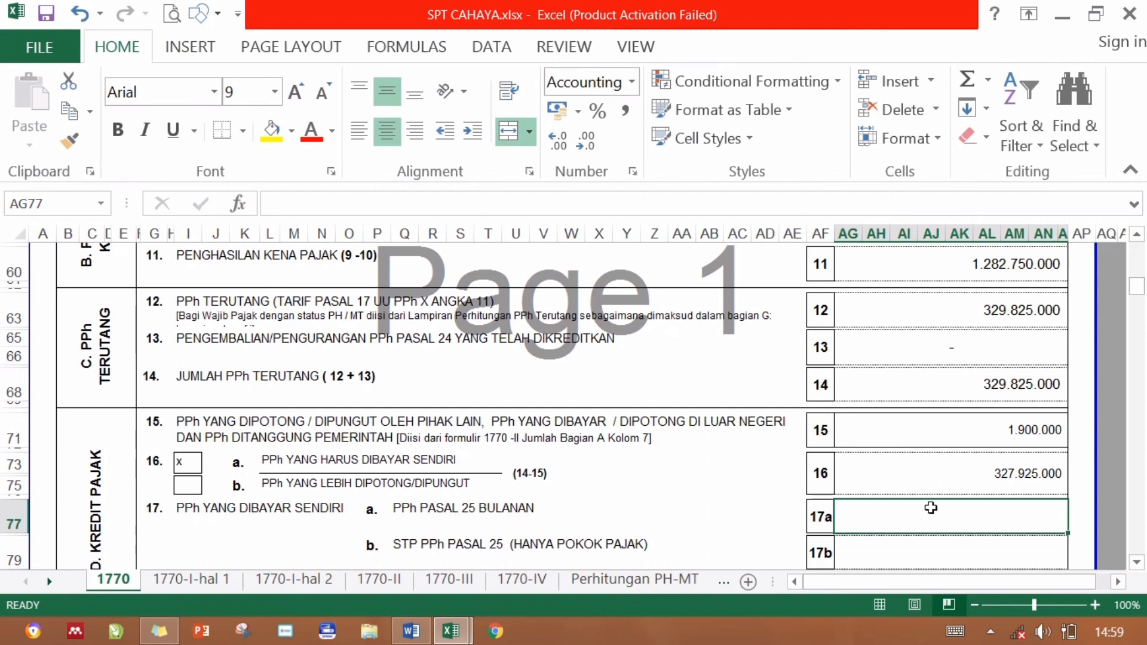
left_click(401, 632)
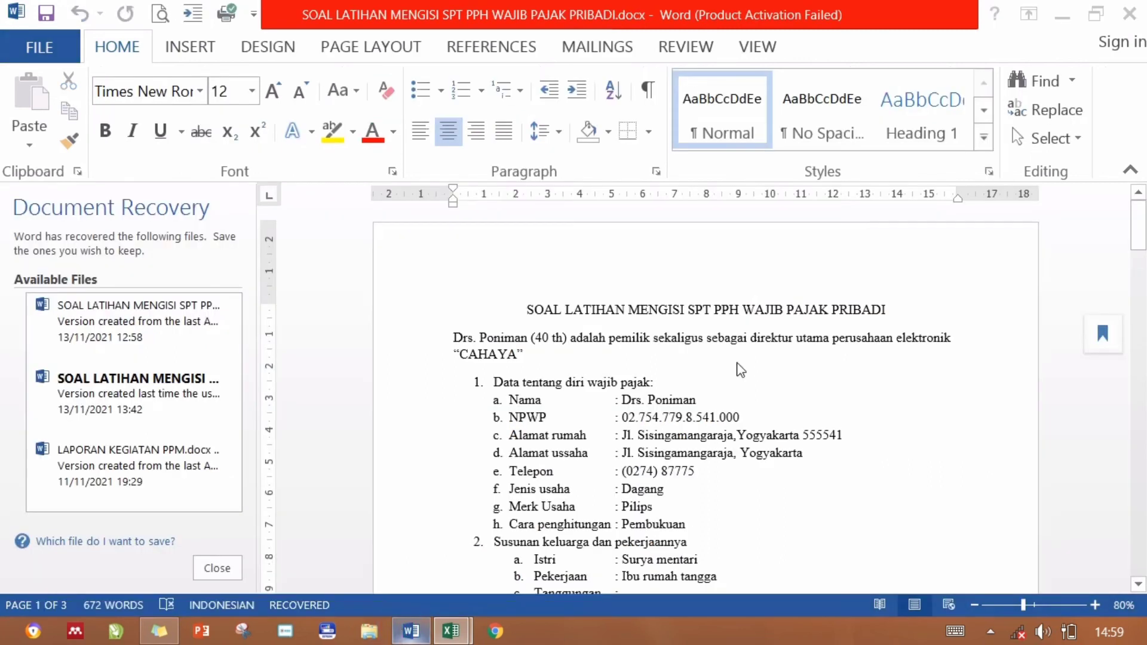
left_click_drag(1137, 289, 1129, 490)
left_click(511, 422)
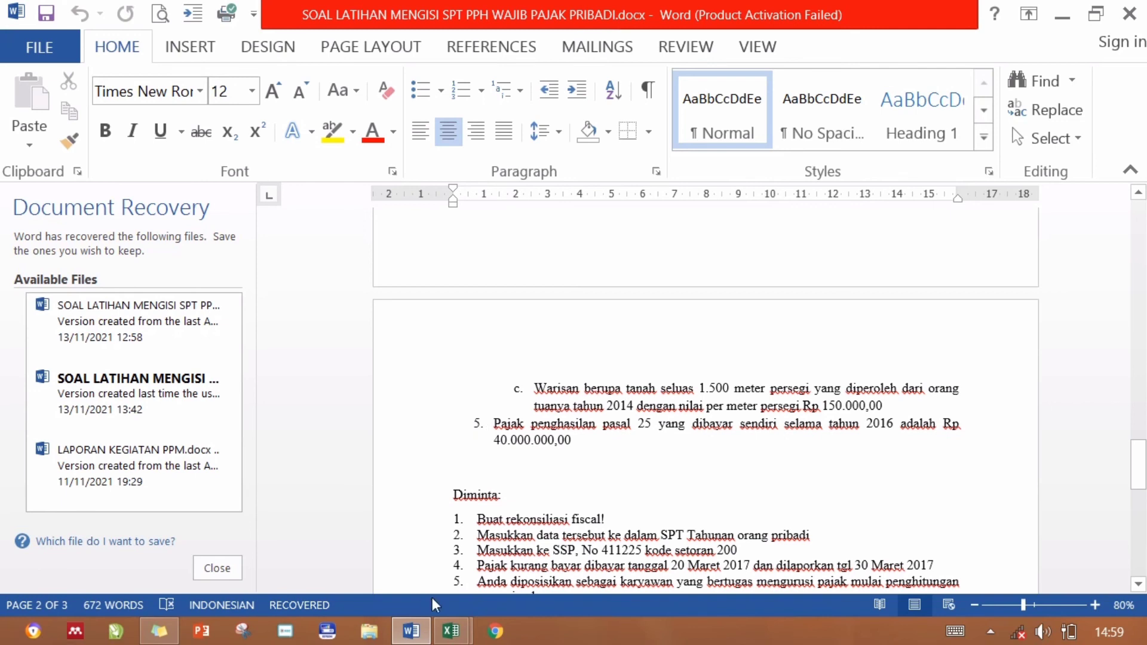
left_click(451, 631)
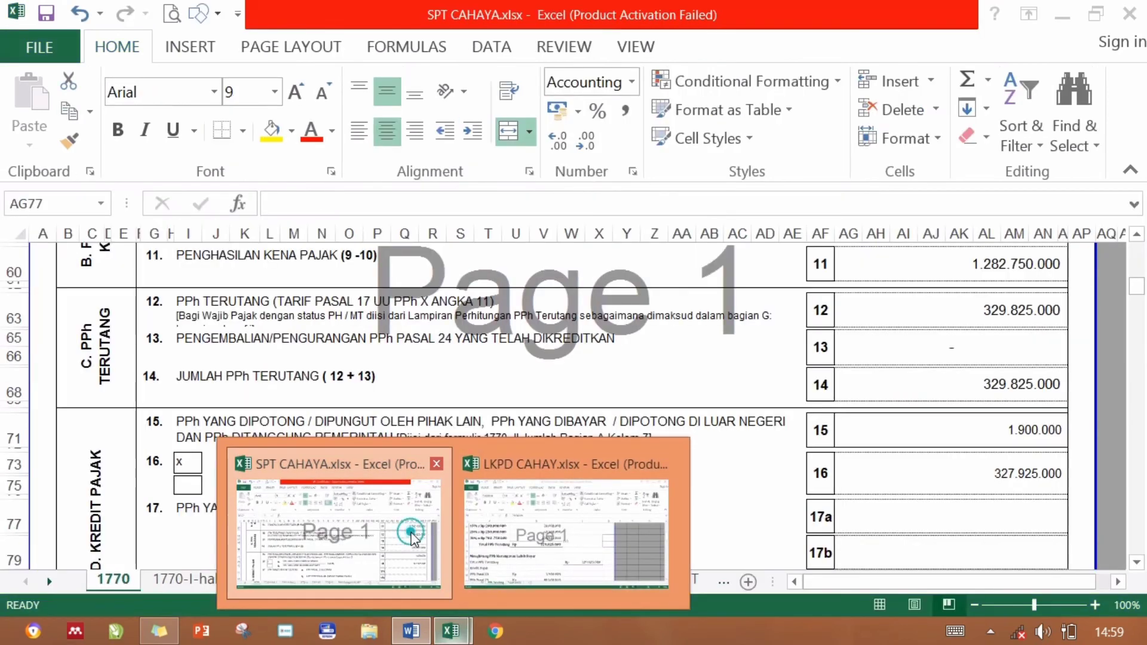
left_click(410, 532)
left_click(991, 523)
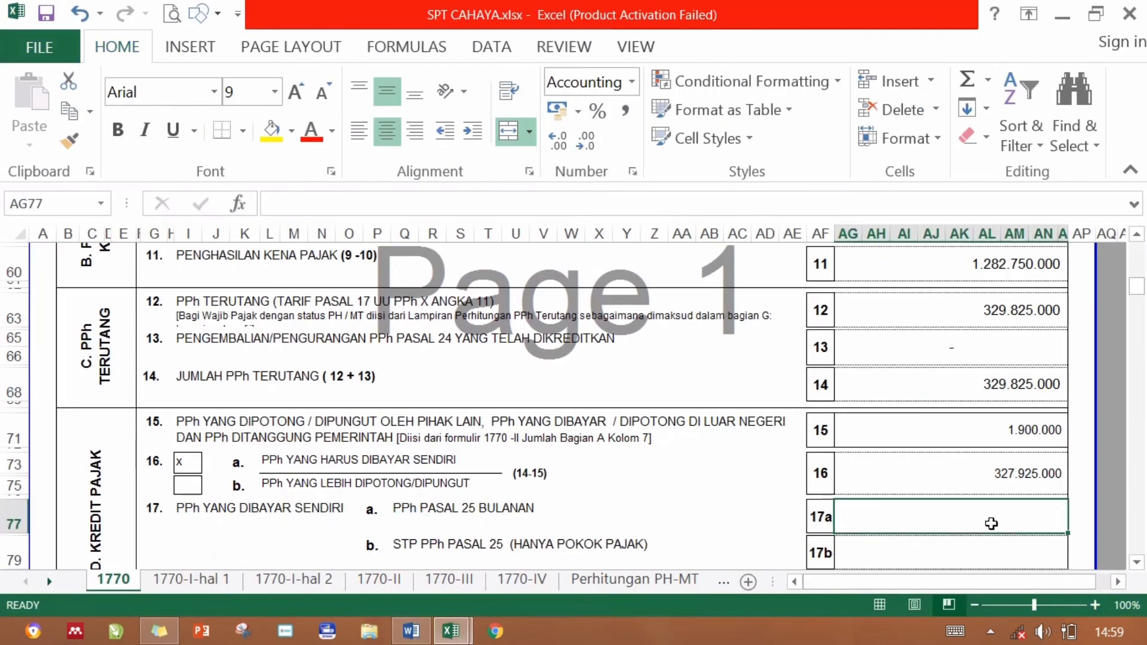
type("40")
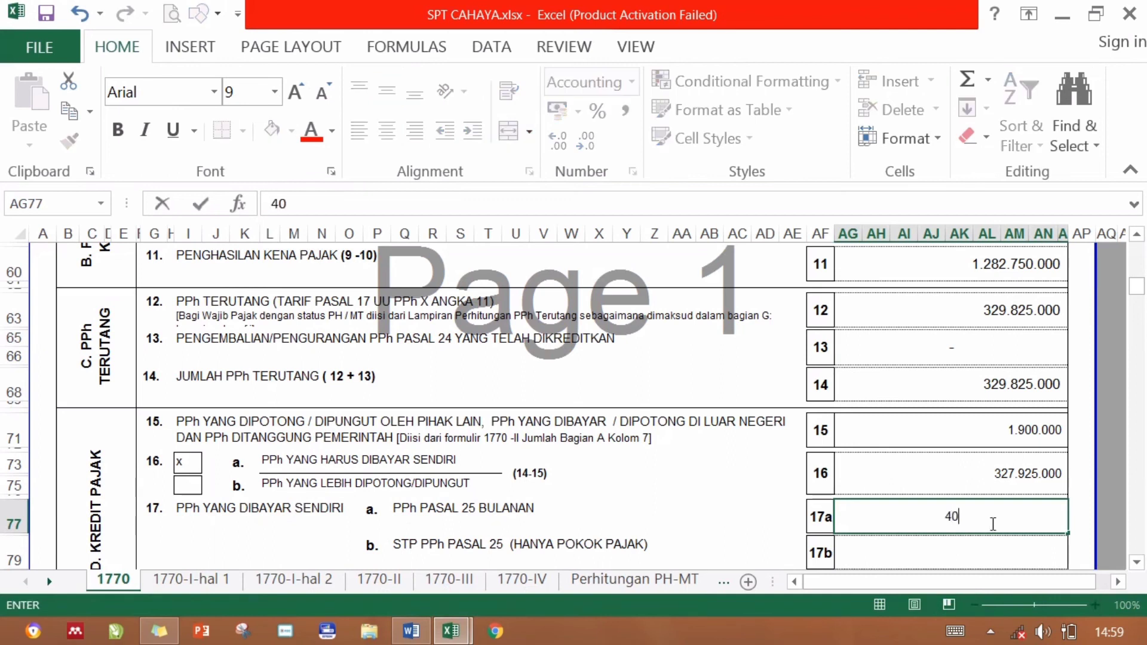
type(".000.000")
key("Return")
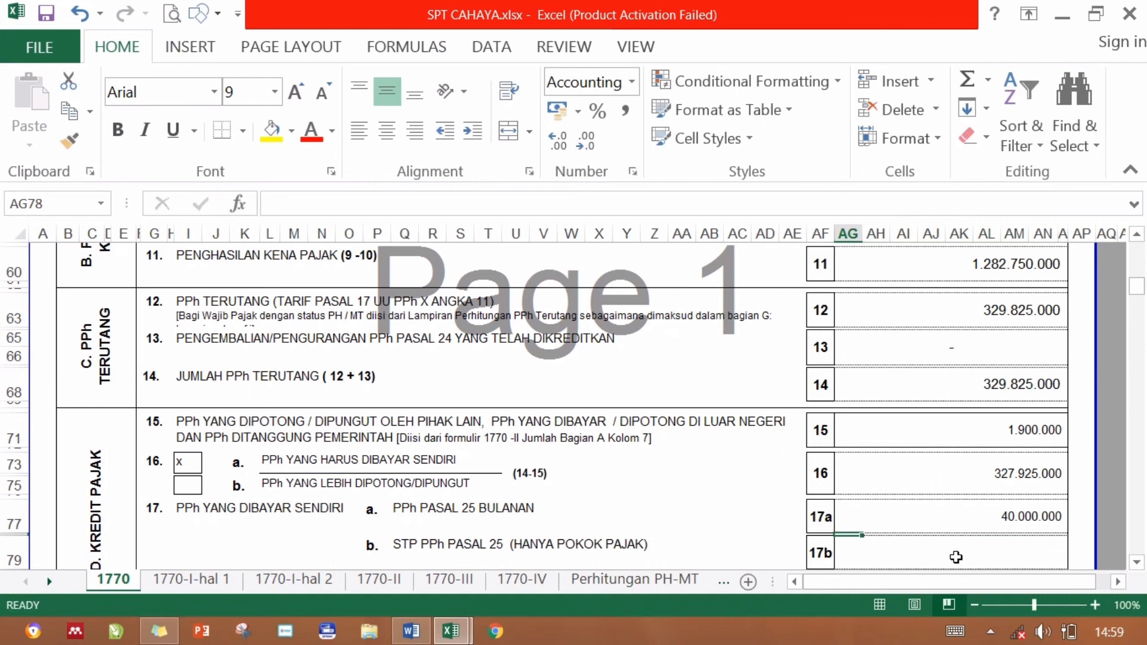
Enter a dash as the line 17b amount, the STP PPh Pasal 25.
left_click(956, 557)
key("BackSpace")
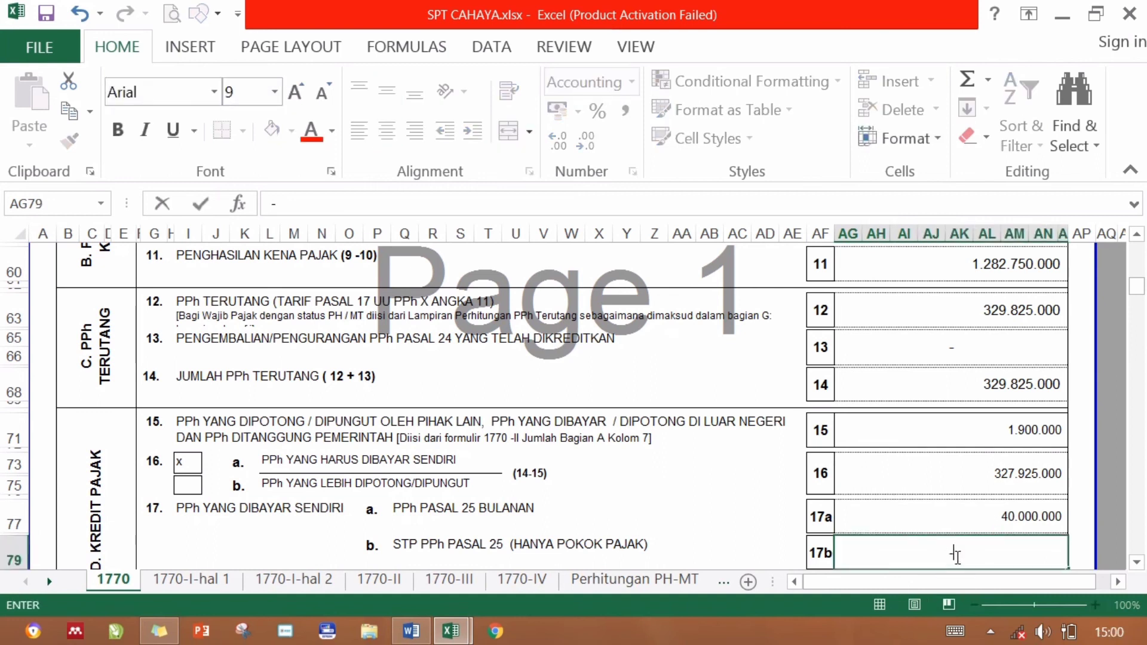
type("-")
key("Return")
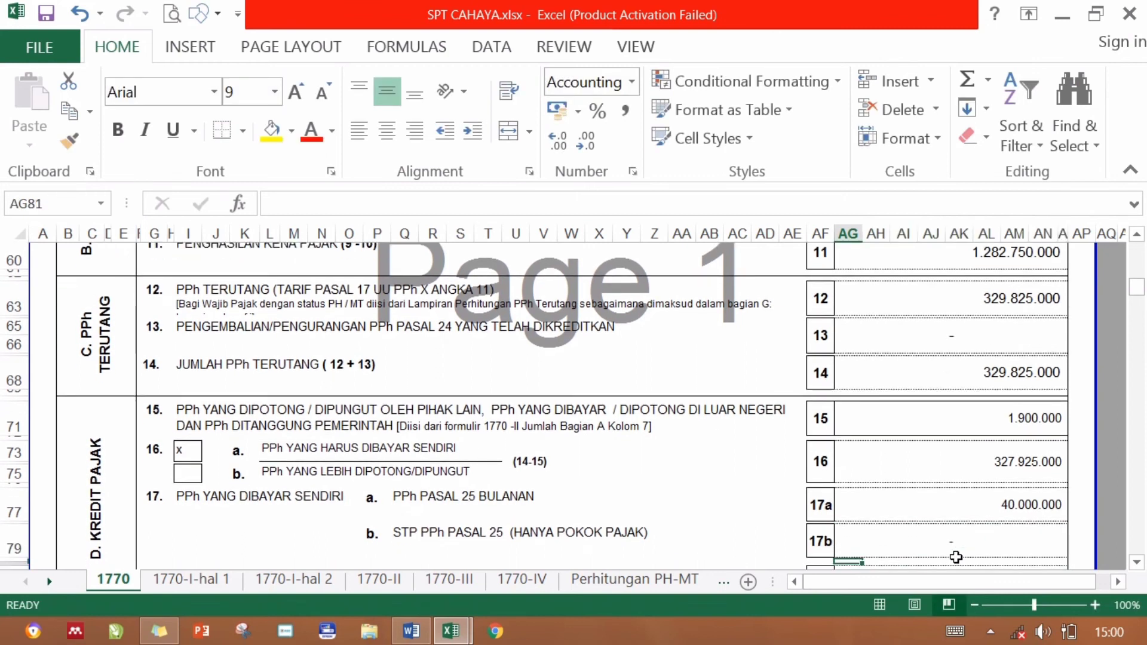
Fill the line 18 total tax credit by referencing the line 17a amount with =AG77.
key("Down")
key("Down")
key("Down")
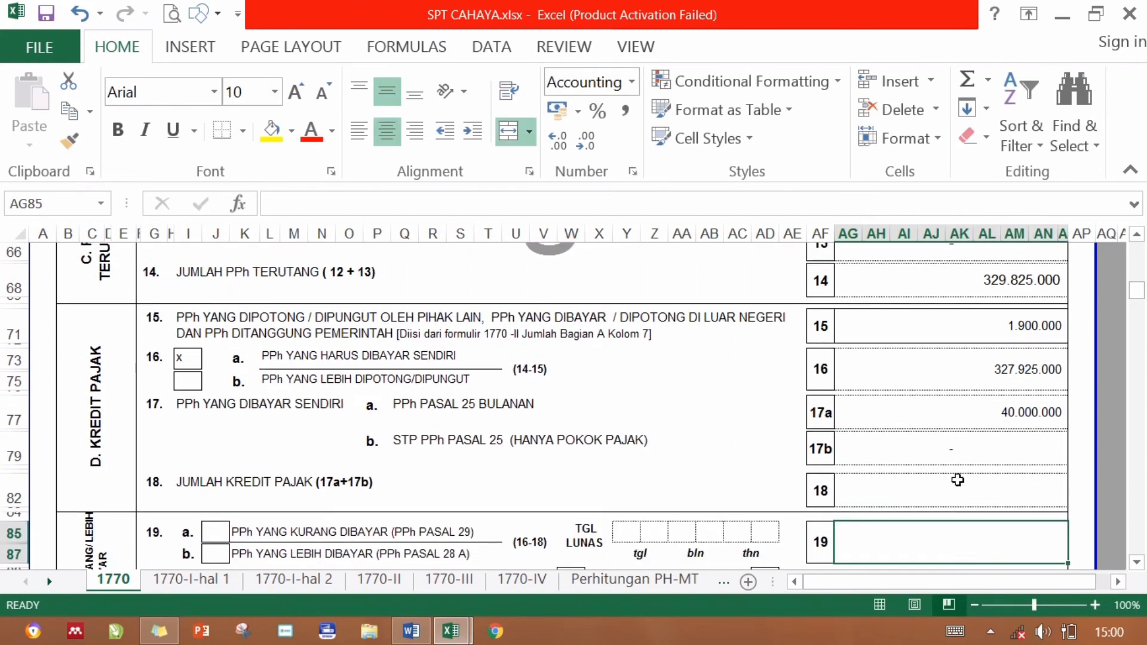
left_click(957, 482)
type("=")
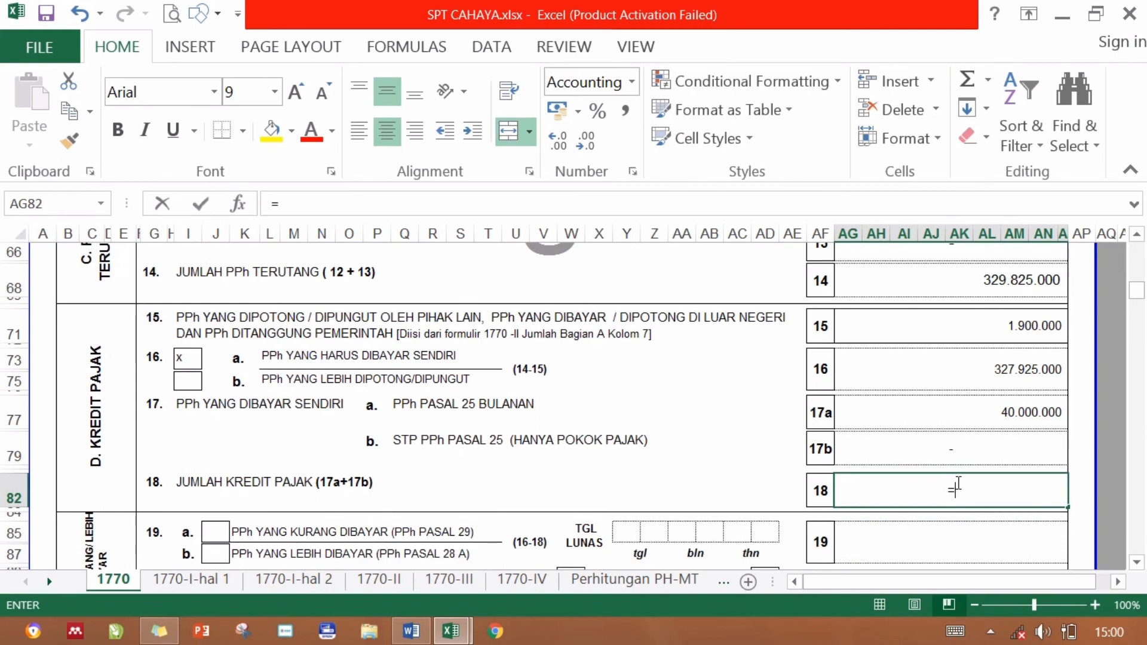
left_click(1012, 403)
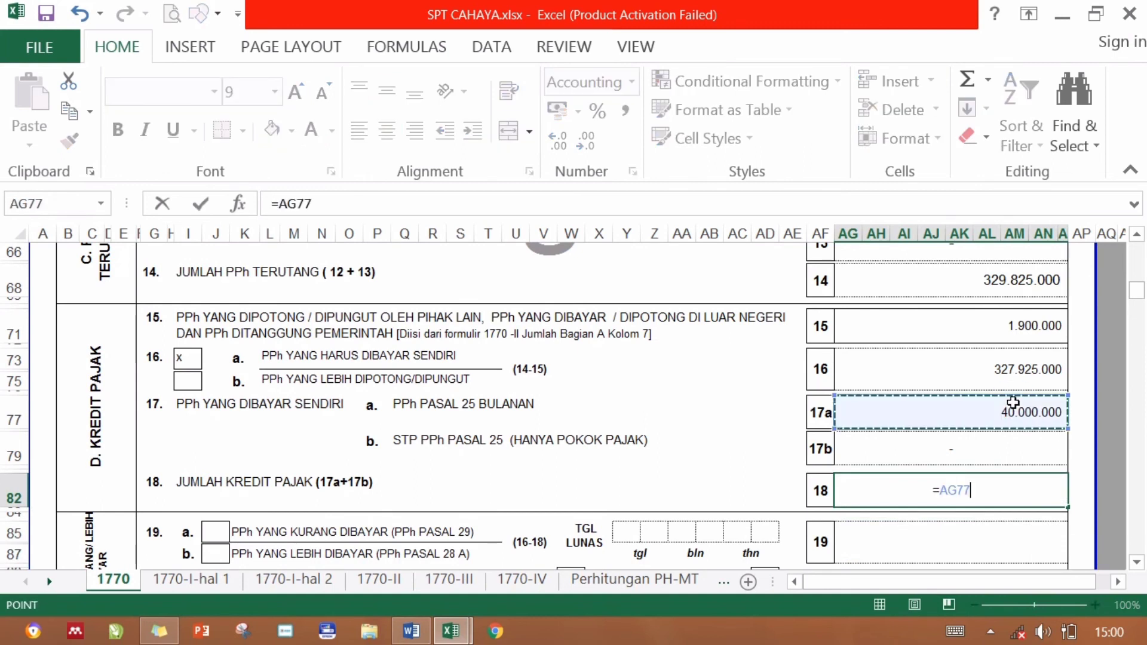
key("Return")
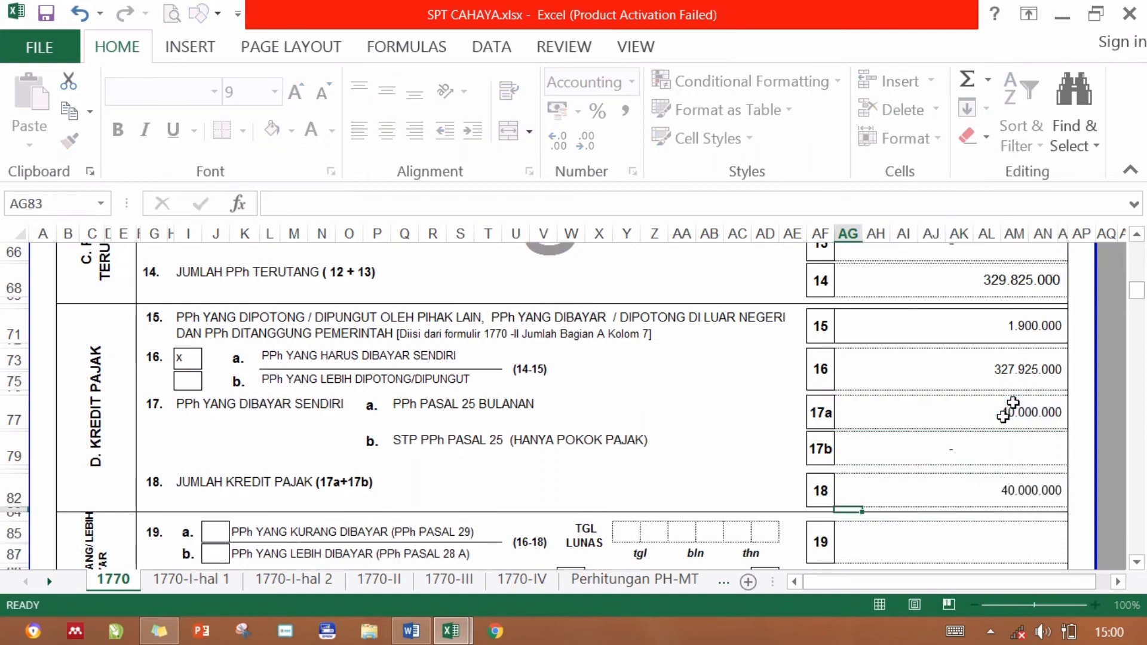
Mark option a of line 19, PPh yang kurang dibayar (PPh Pasal 29), with an x.
left_click(932, 534)
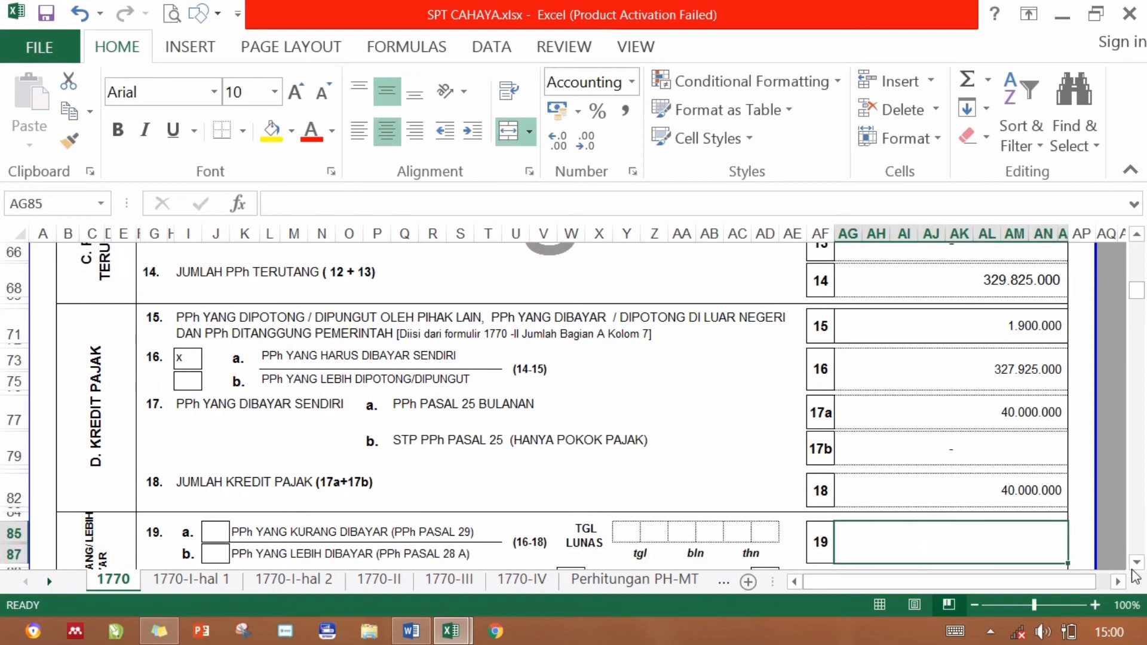
left_click(1136, 563)
left_click(1135, 565)
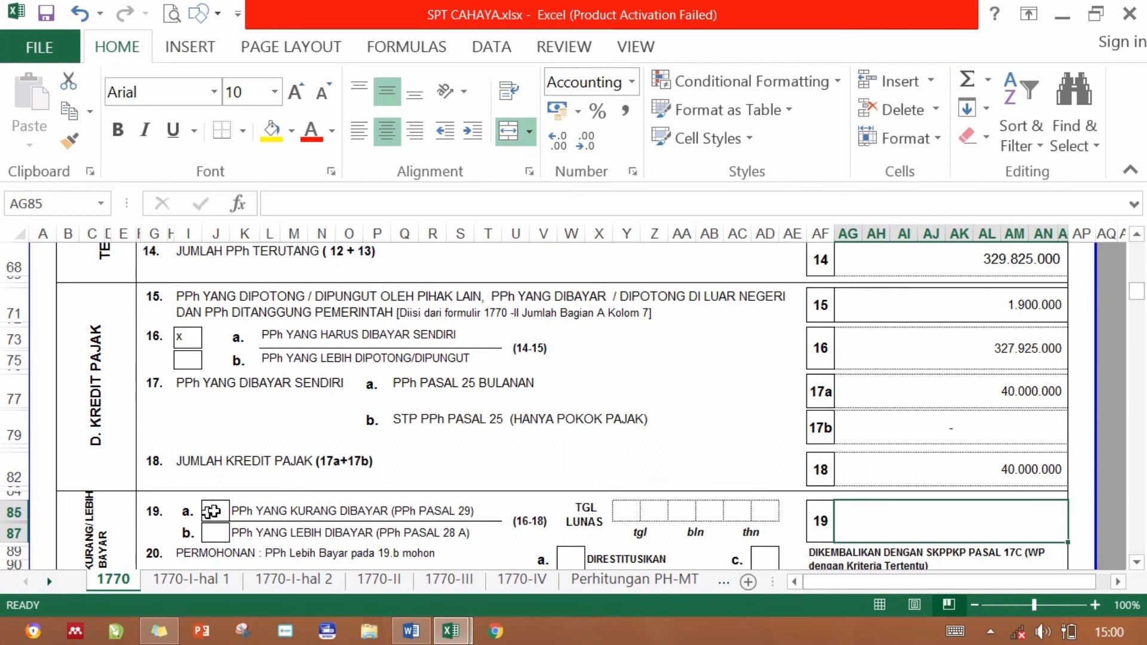
left_click(214, 512)
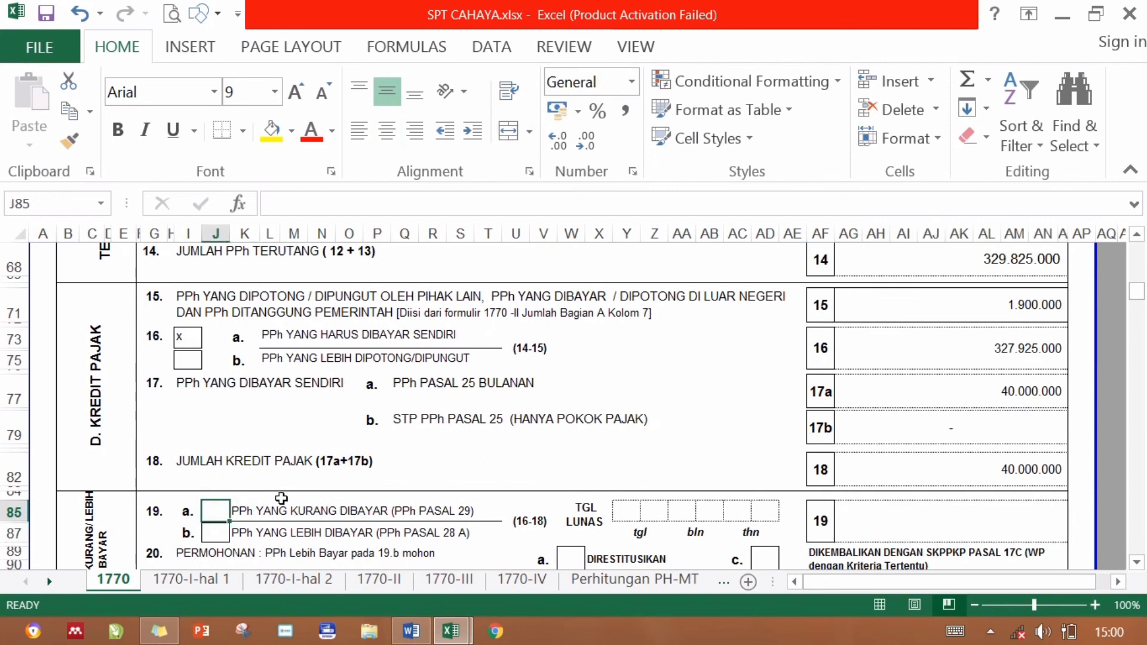
type("x")
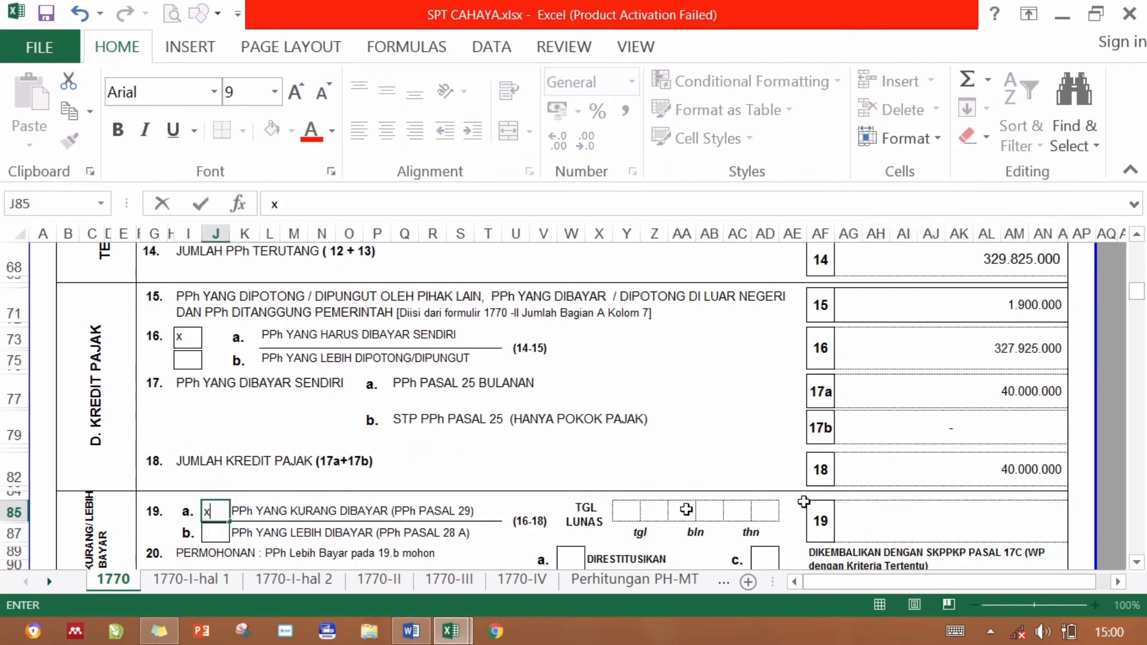
Calculate the line 19 underpaid tax amount as line 16 minus line 18 with =AG73-AG82.
left_click(874, 509)
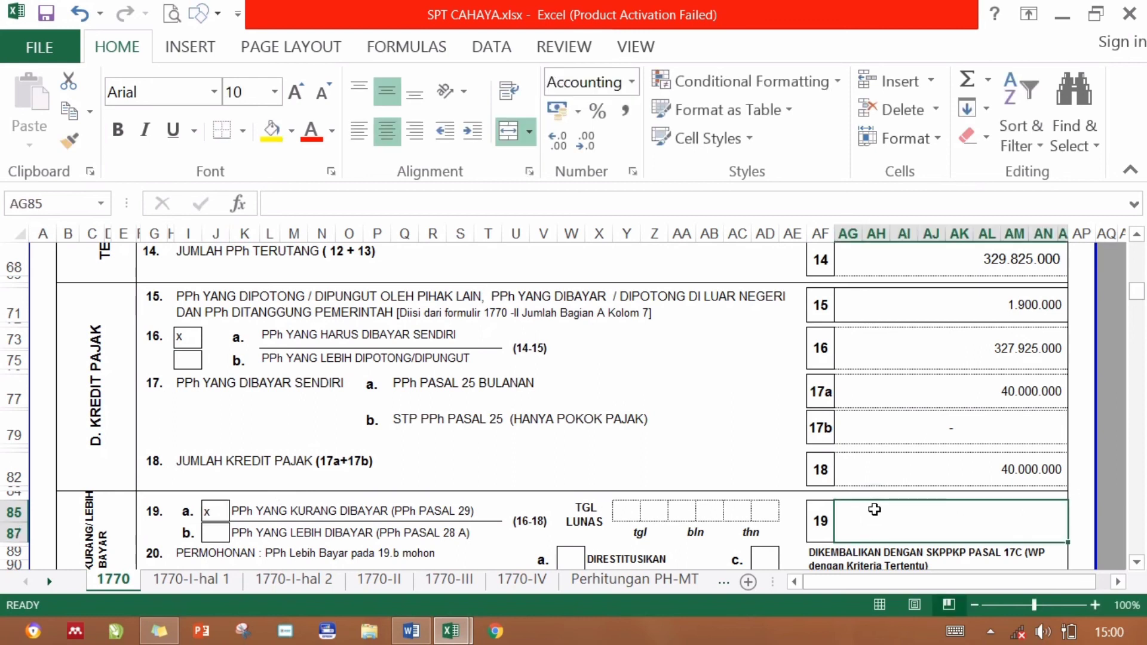
type("=")
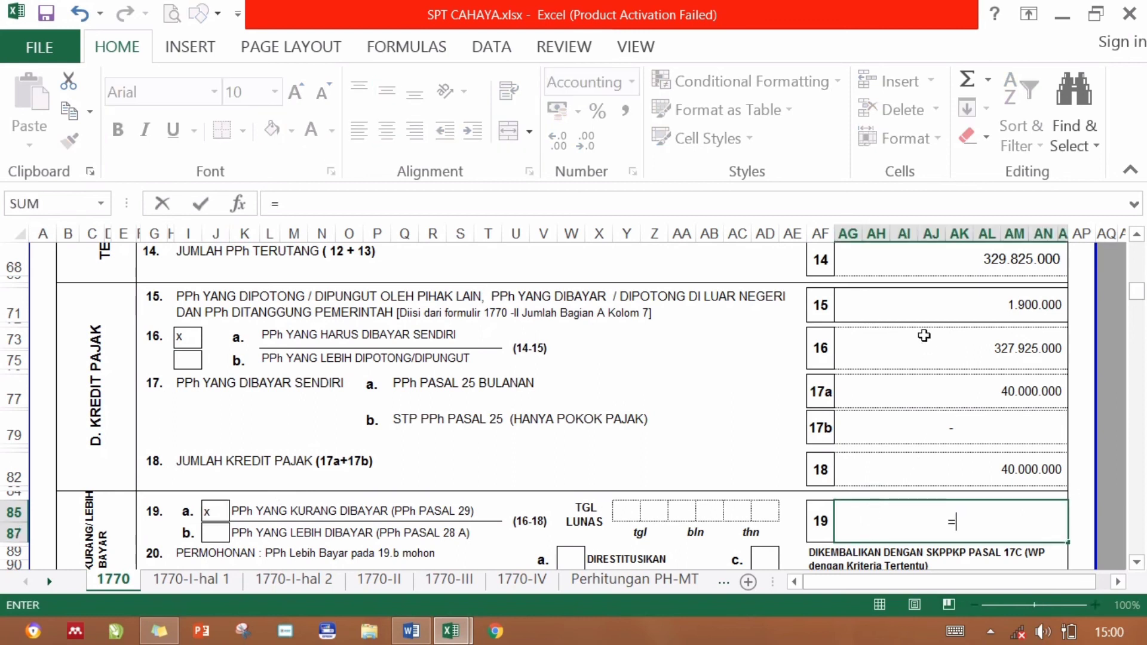
left_click(924, 340)
type("-")
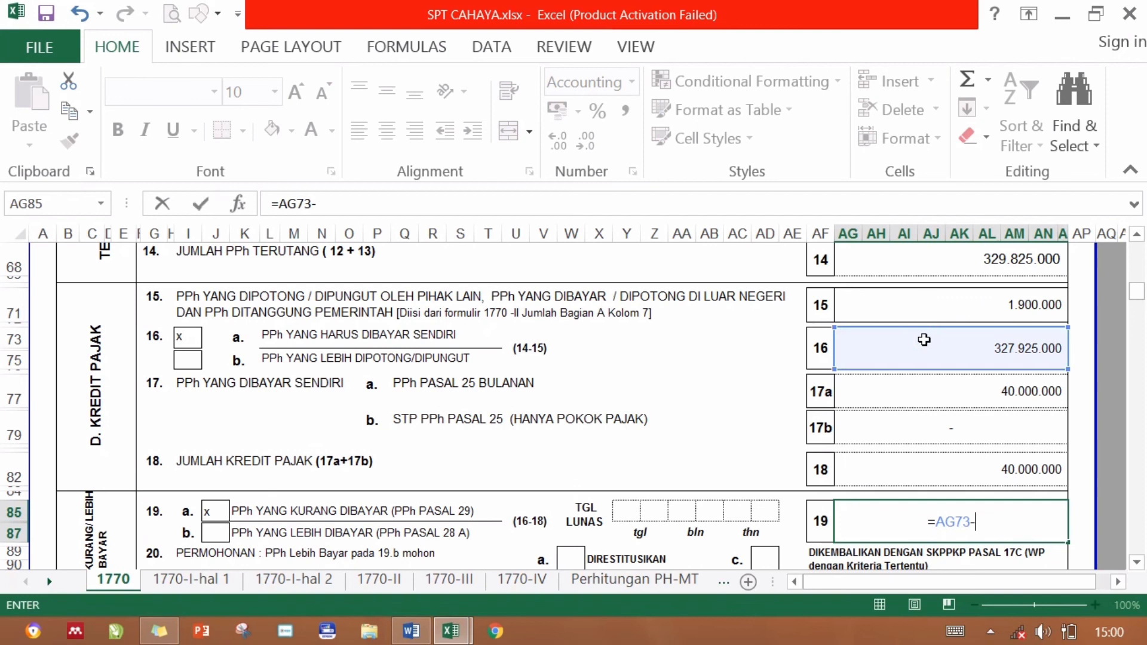
left_click(935, 452)
left_click(930, 460)
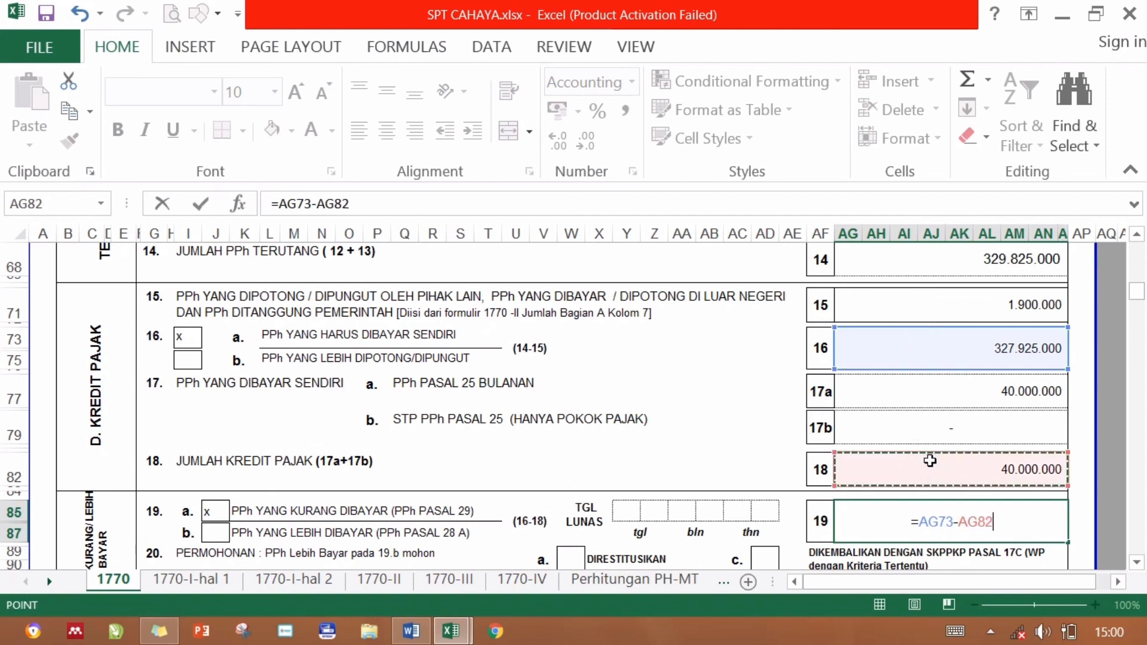
key("Return")
key("Down")
key("Down")
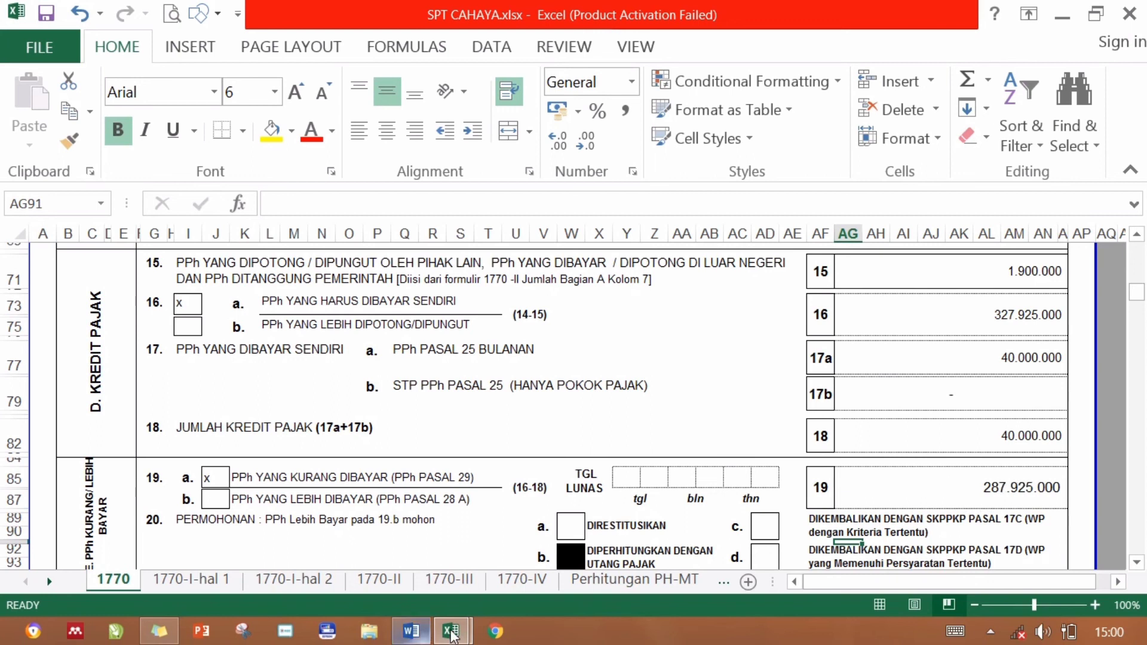
Check the PPh Kurang Bayar Tahun 2016 calculation in the LKPD CAHAY workbook's PPh Terutang sheet, then return to SPT CAHAYA.
mouse_move(460, 634)
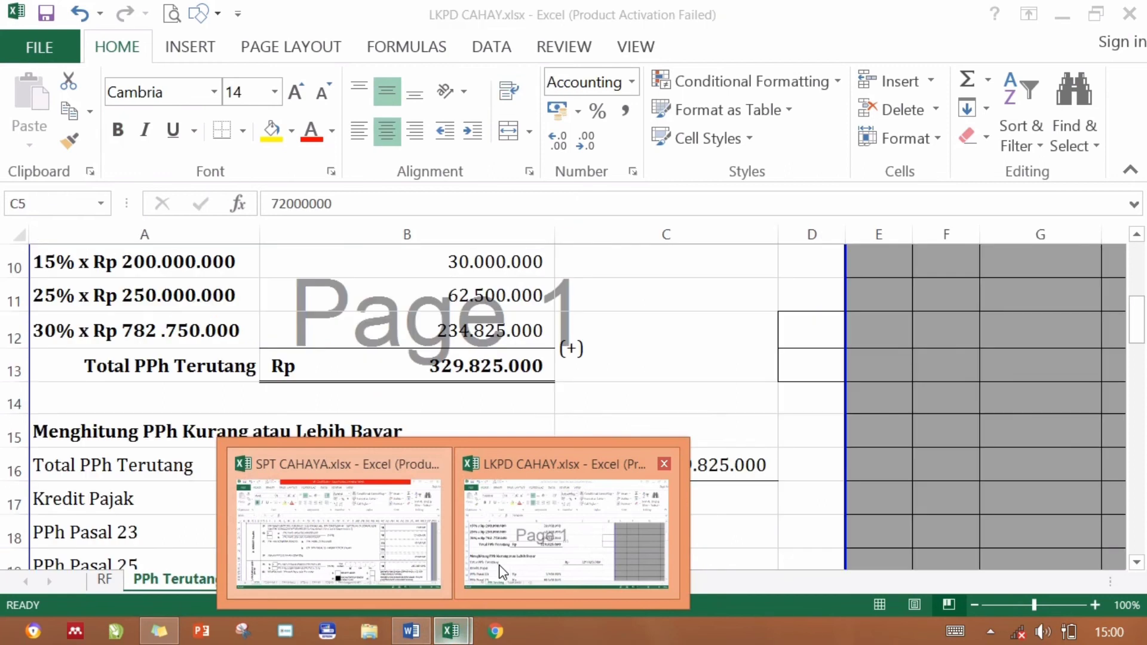
left_click(499, 573)
scroll(1138, 459, "down", 3)
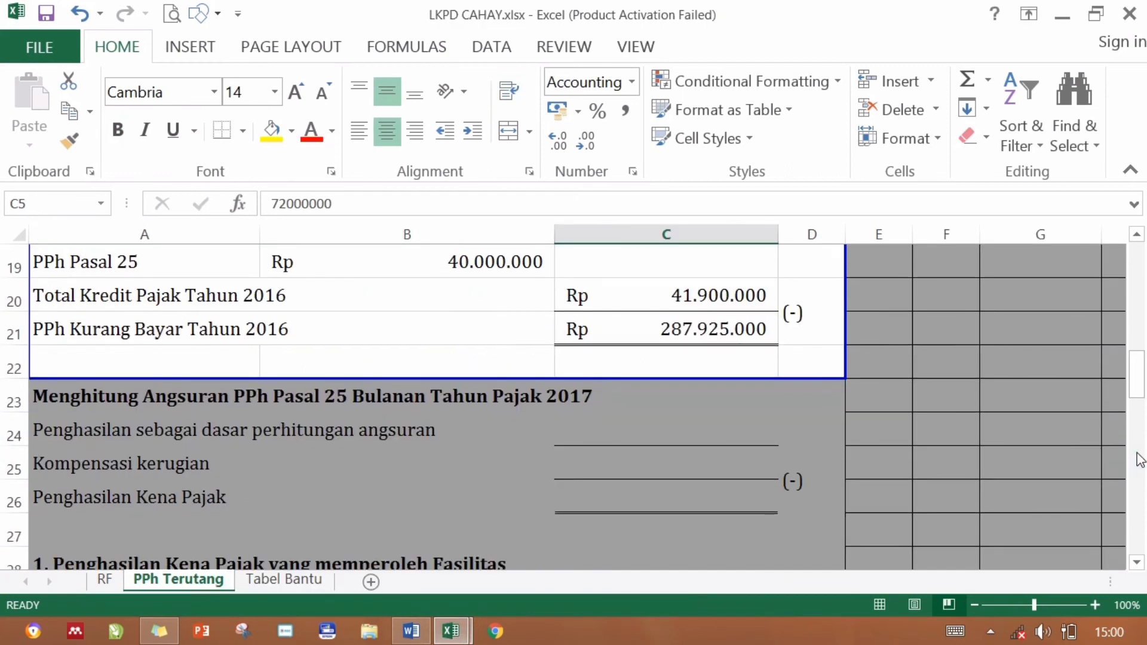
left_click(659, 319)
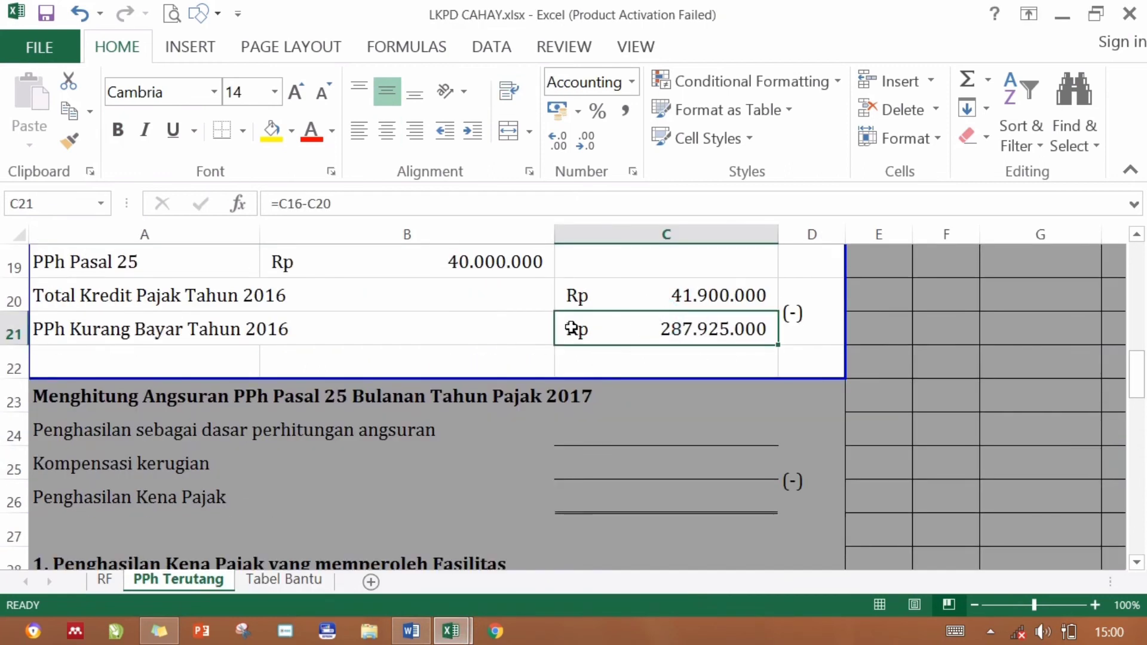
scroll(1138, 323, "up", 3)
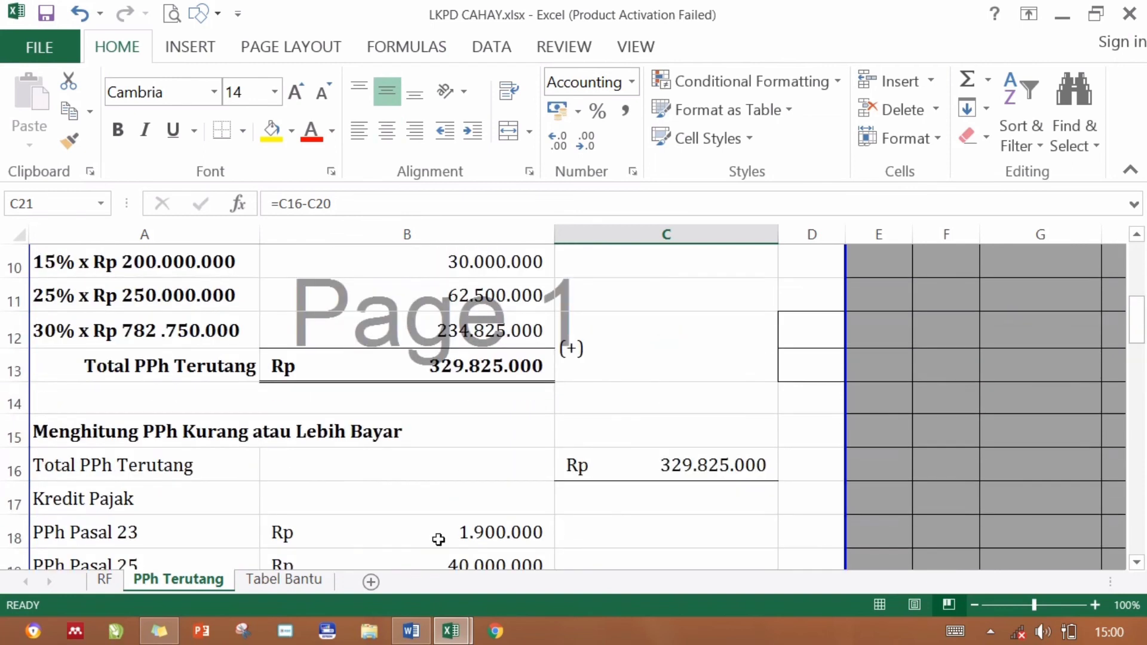
mouse_move(453, 634)
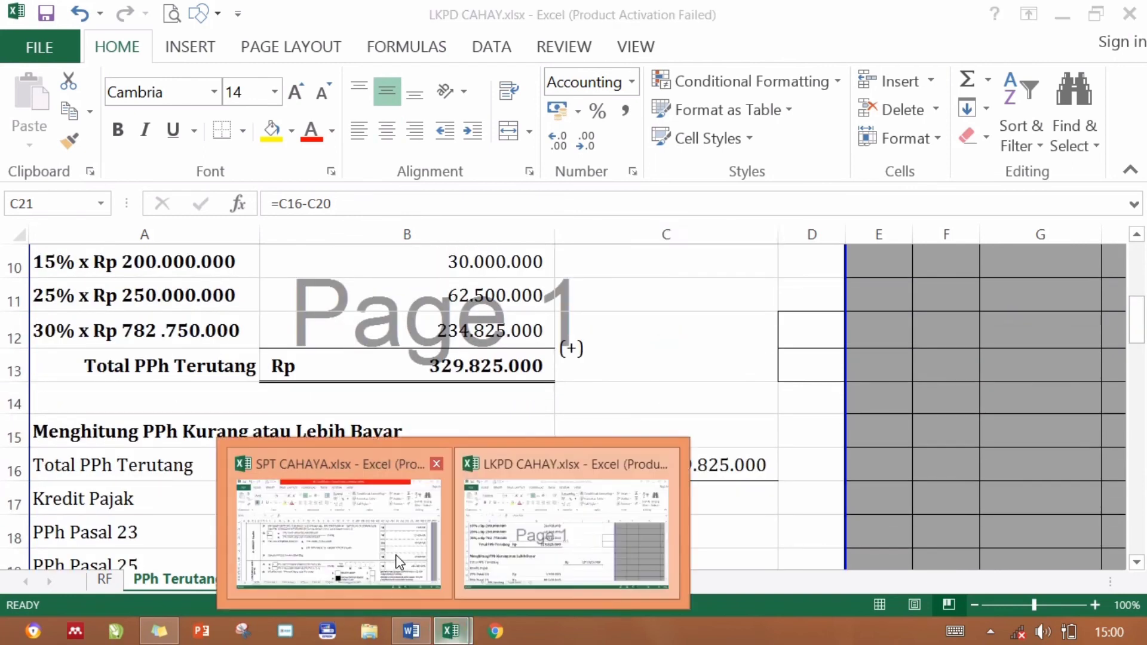
left_click(395, 555)
Fill the line 19 TGL LUNAS boxes with the payment date 20 03 17, one digit per box.
left_click(625, 478)
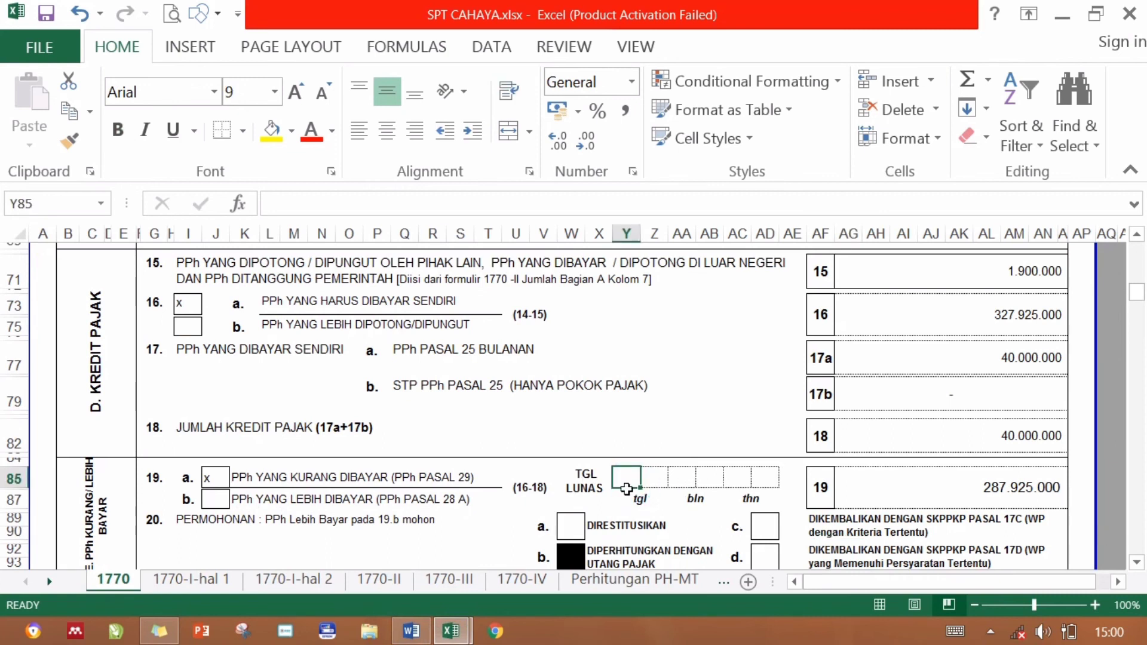
type("20")
key("BackSpace")
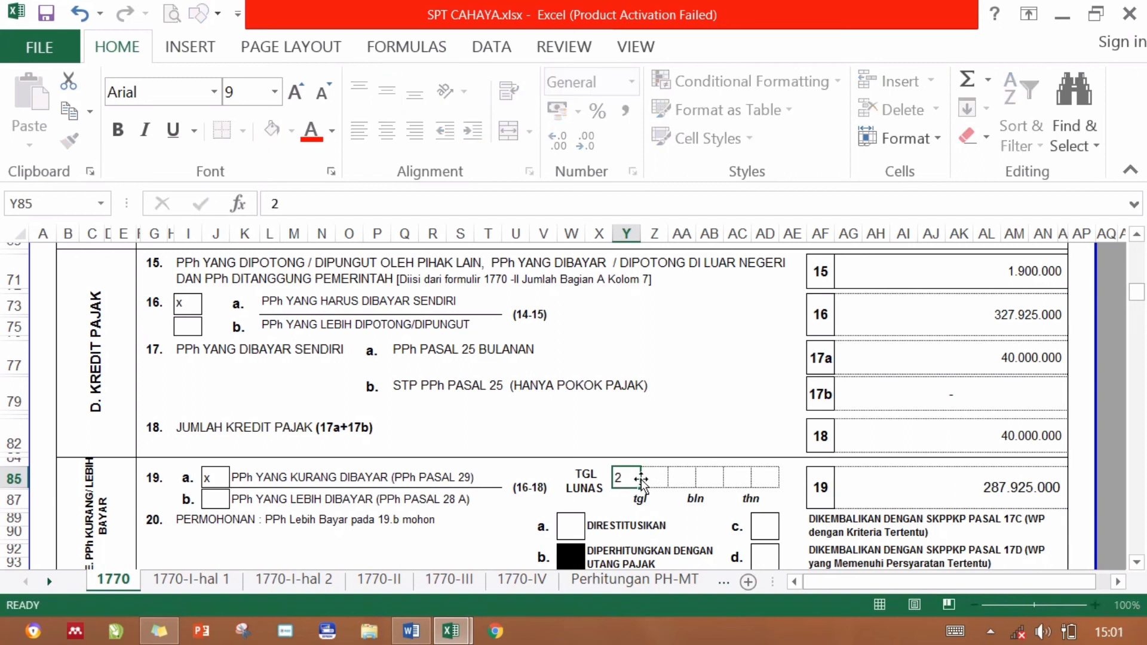
key("Tab")
type("0")
key("Tab")
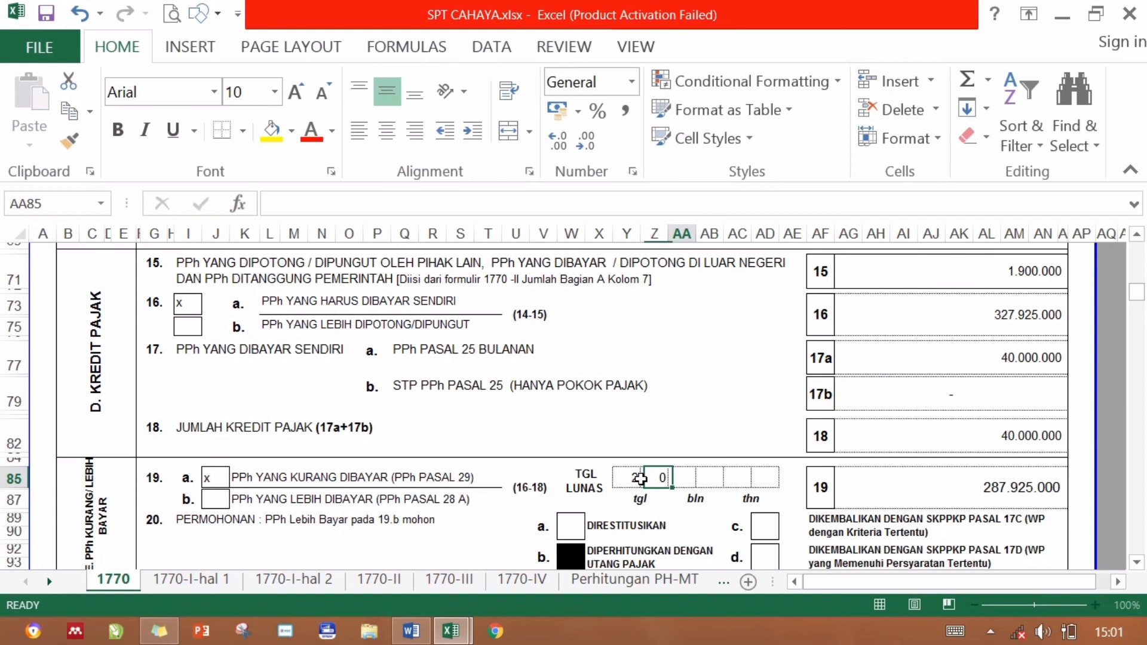
type("0")
key("Tab")
type("3")
key("Tab")
type("2")
key("ctrl+Return")
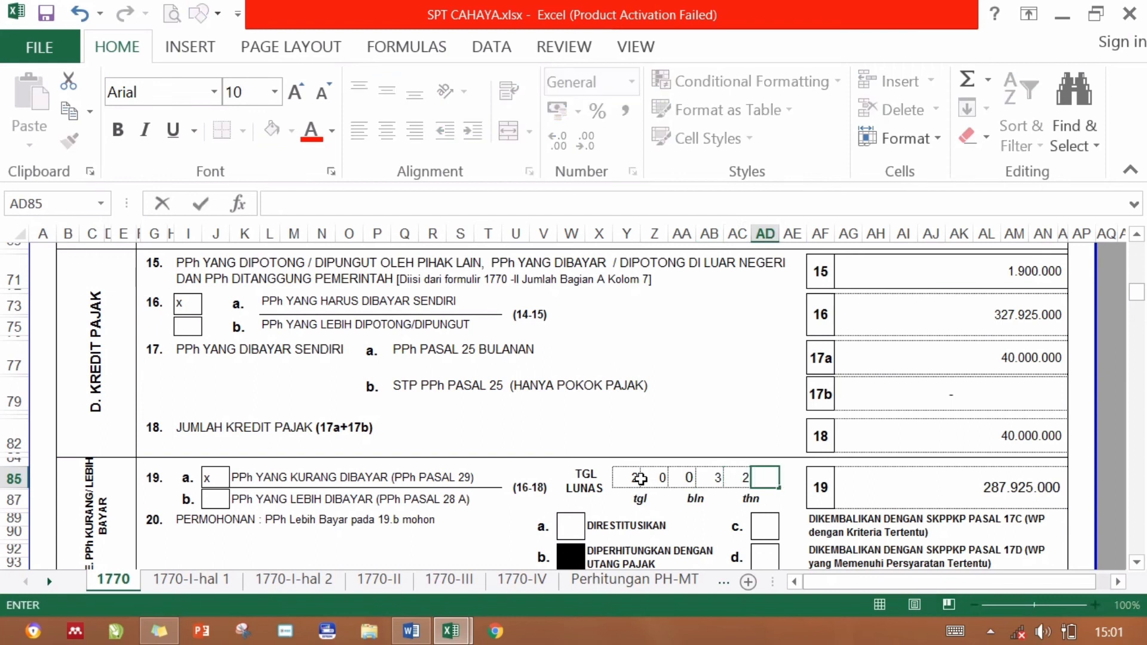
type("1")
key("Tab")
type("7")
key("Return")
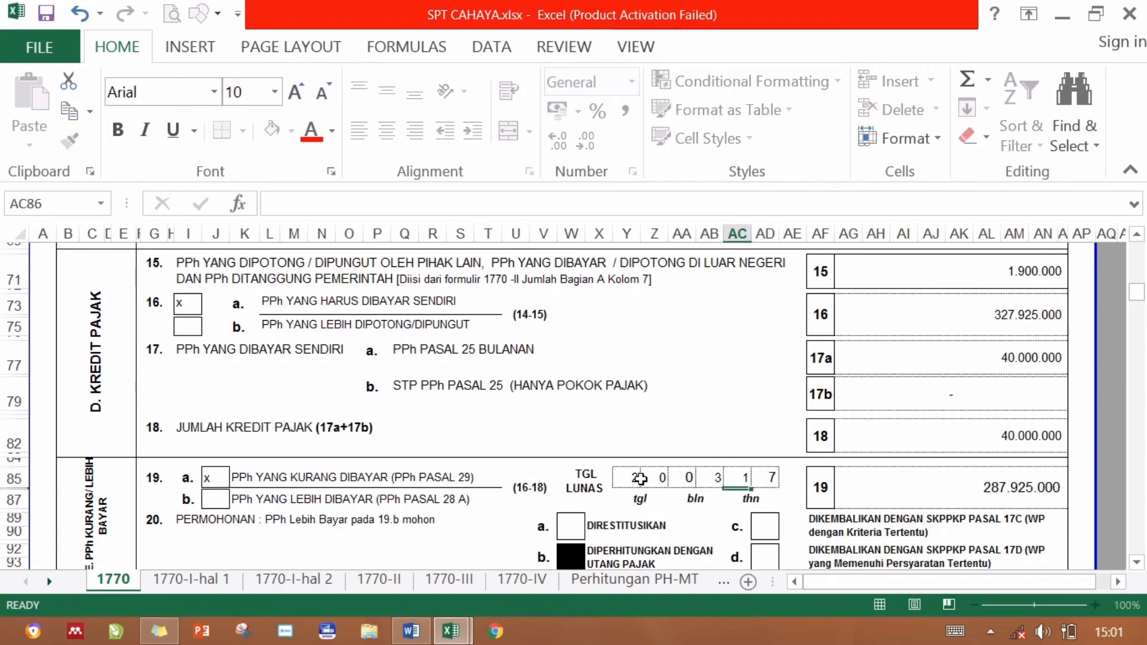
Check the underpaid tax payment date under Diminta in the Word exercise document and return to SPT CAHAYA.
left_click(411, 631)
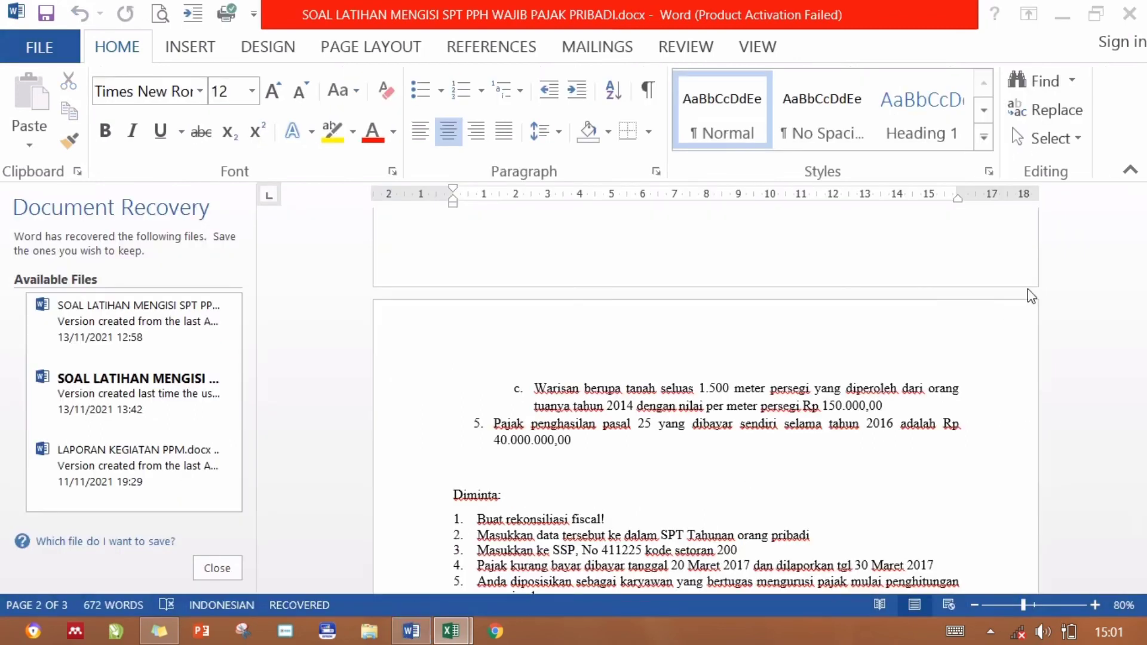
left_click_drag(1138, 464, 1138, 469)
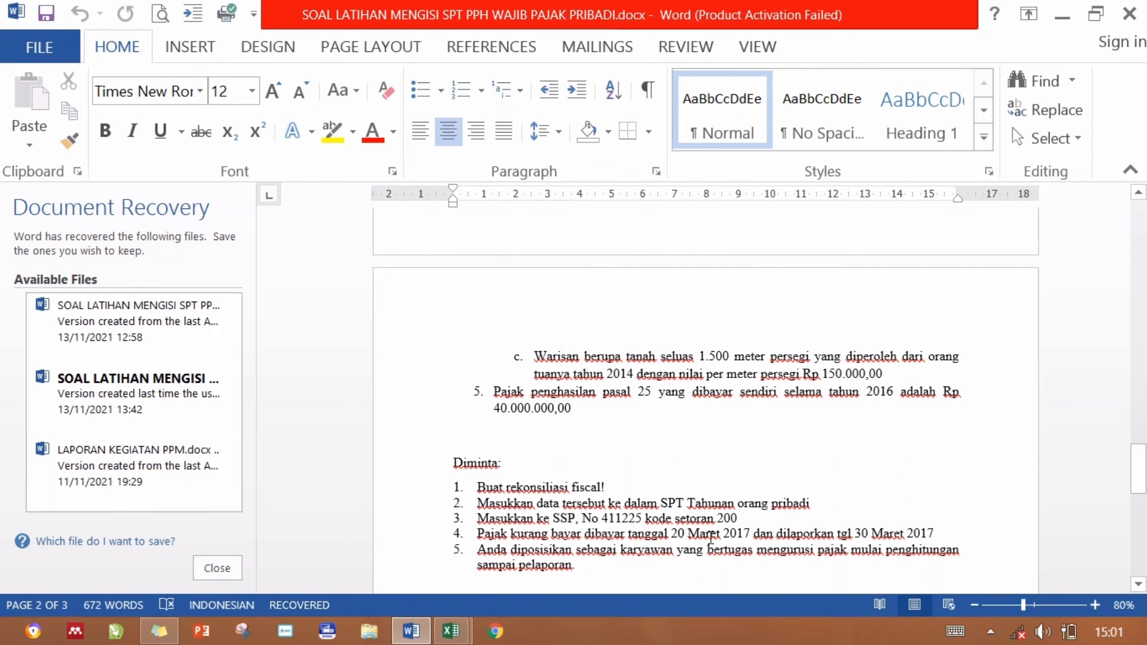
left_click(451, 632)
left_click(407, 546)
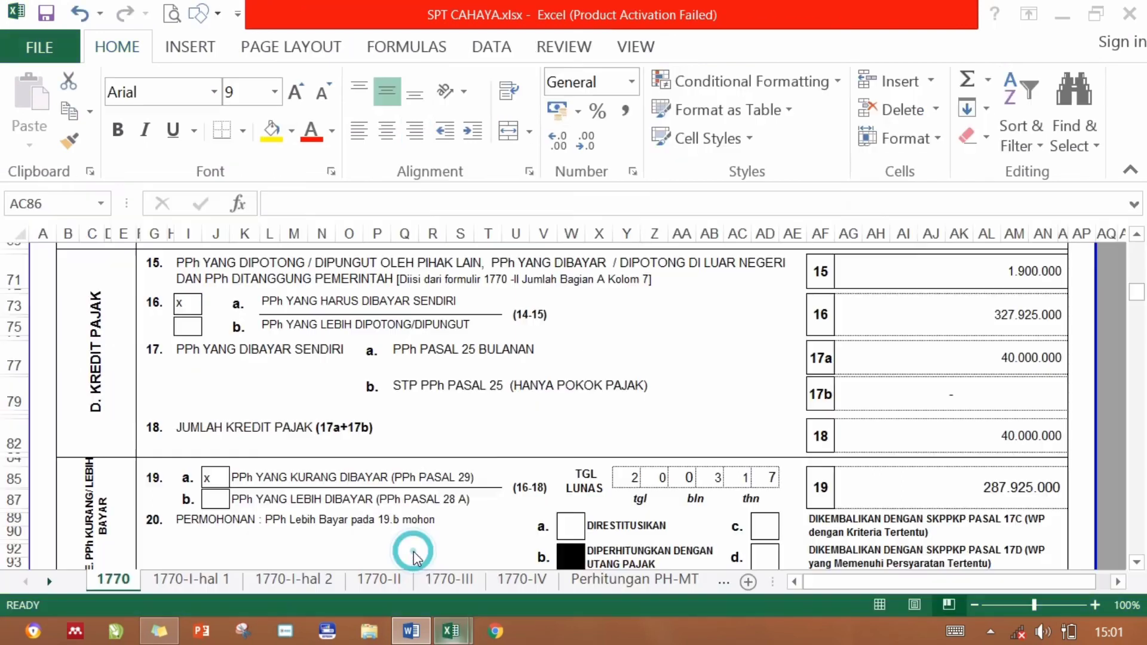
Mark option a of line 21, 1/12 x jumlah pada angka 16, with an x.
left_click(1133, 464)
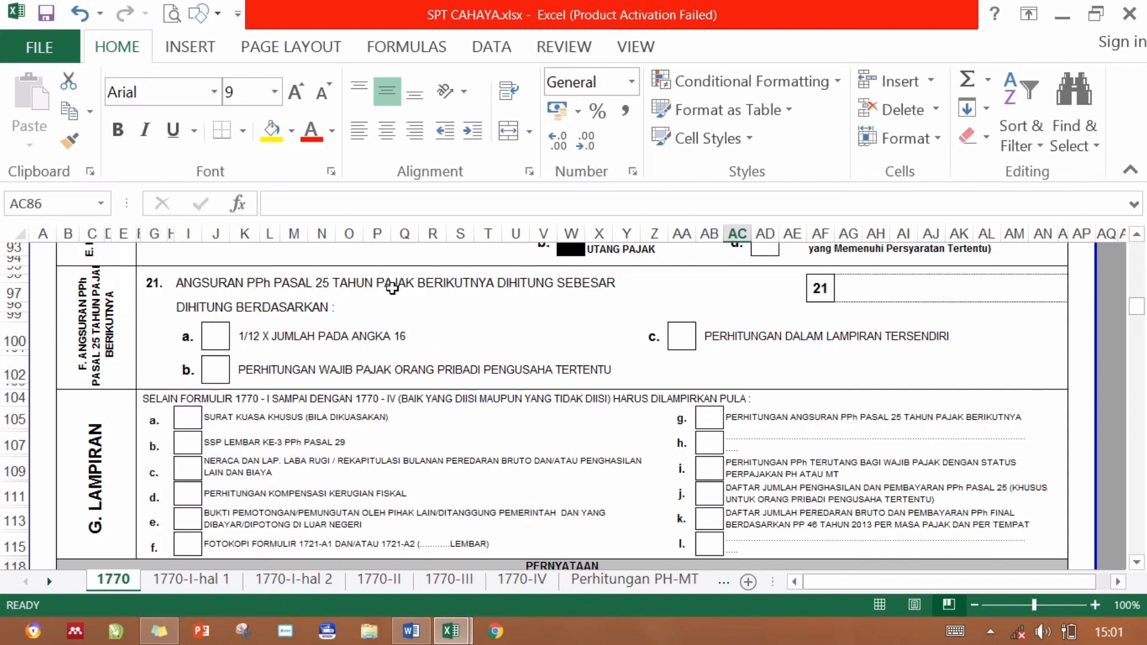
left_click(210, 338)
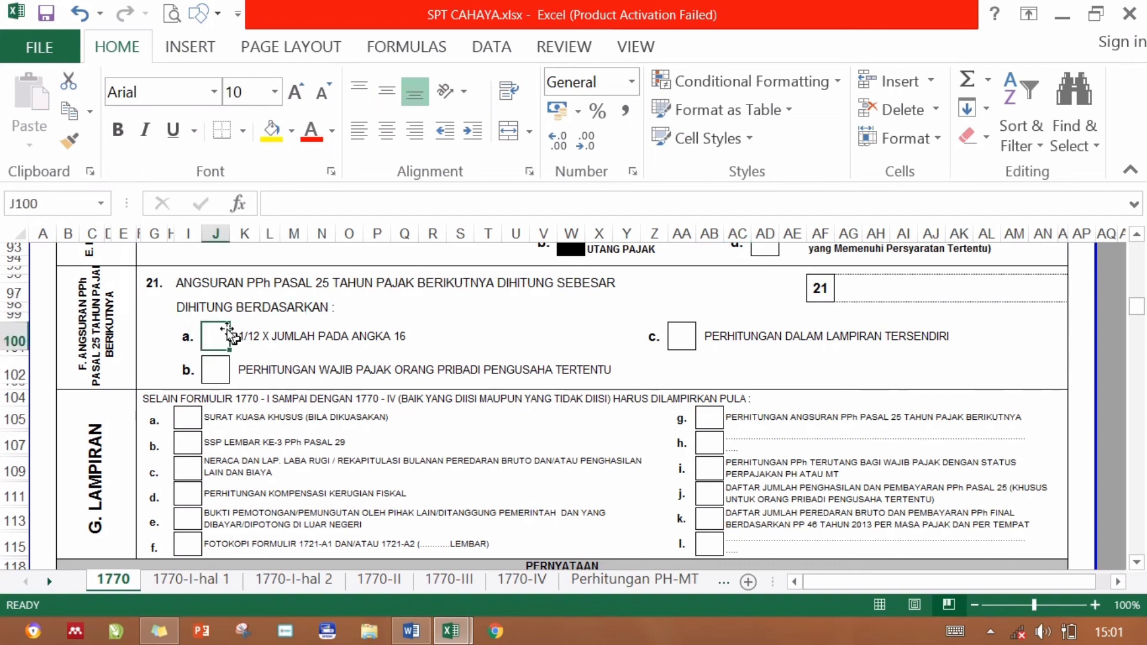
type("x")
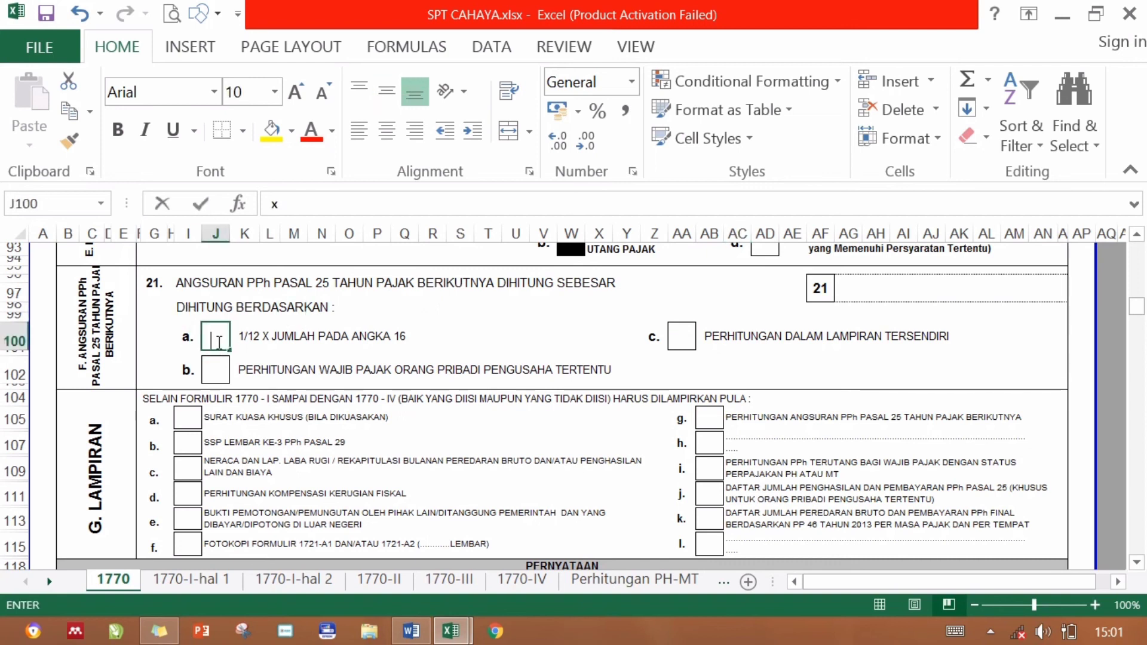
Calculate the line 21 PPh Pasal 25 installment for the following year as one twelfth of line 16 with =AG73/12.
left_click(898, 299)
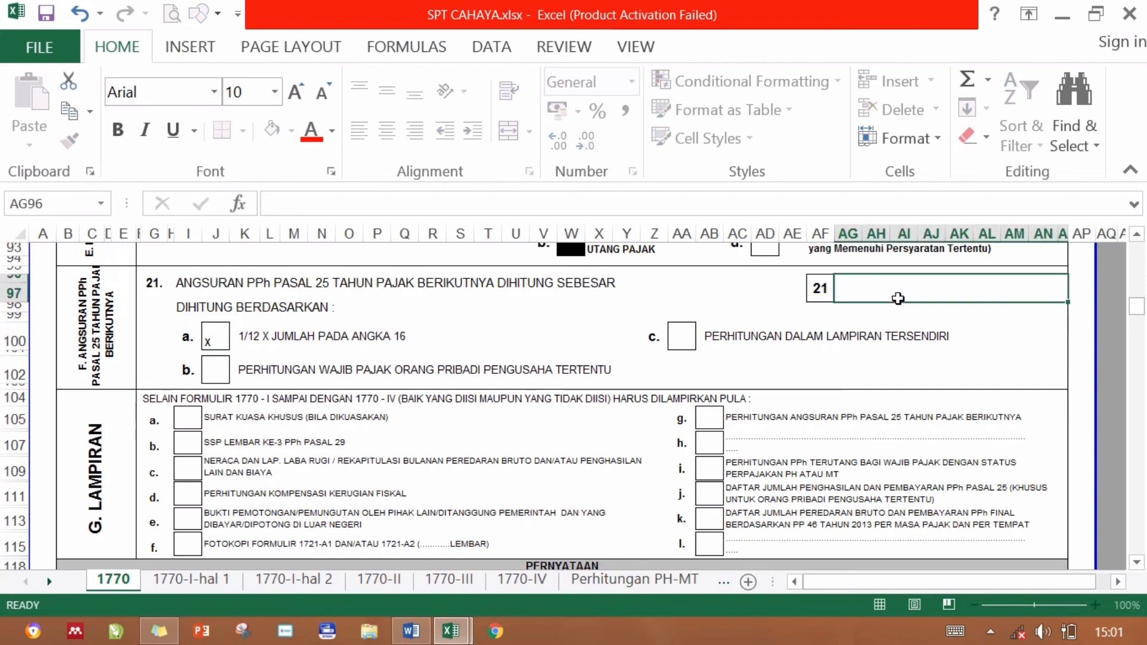
type("=")
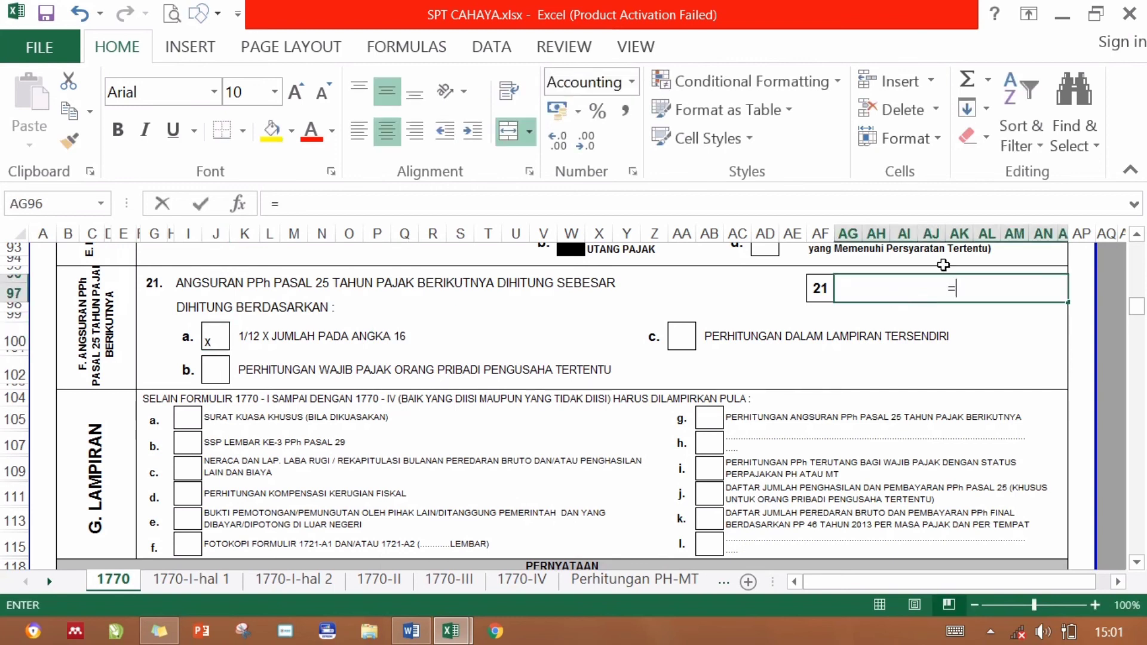
scroll(1131, 293, "up", 8)
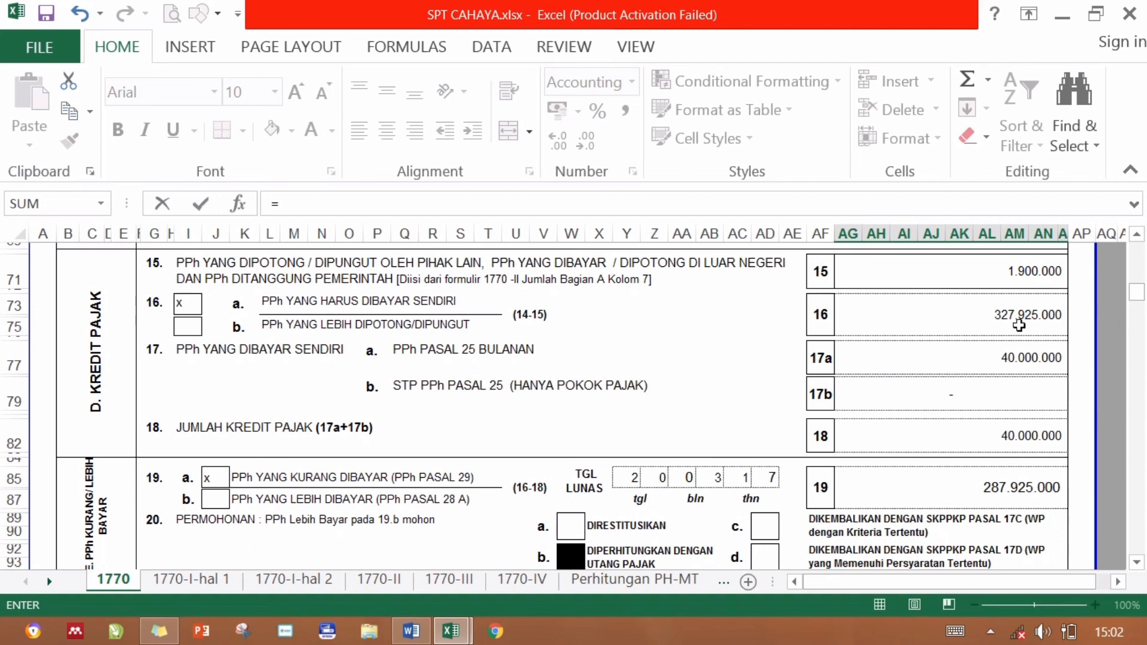
left_click(973, 306)
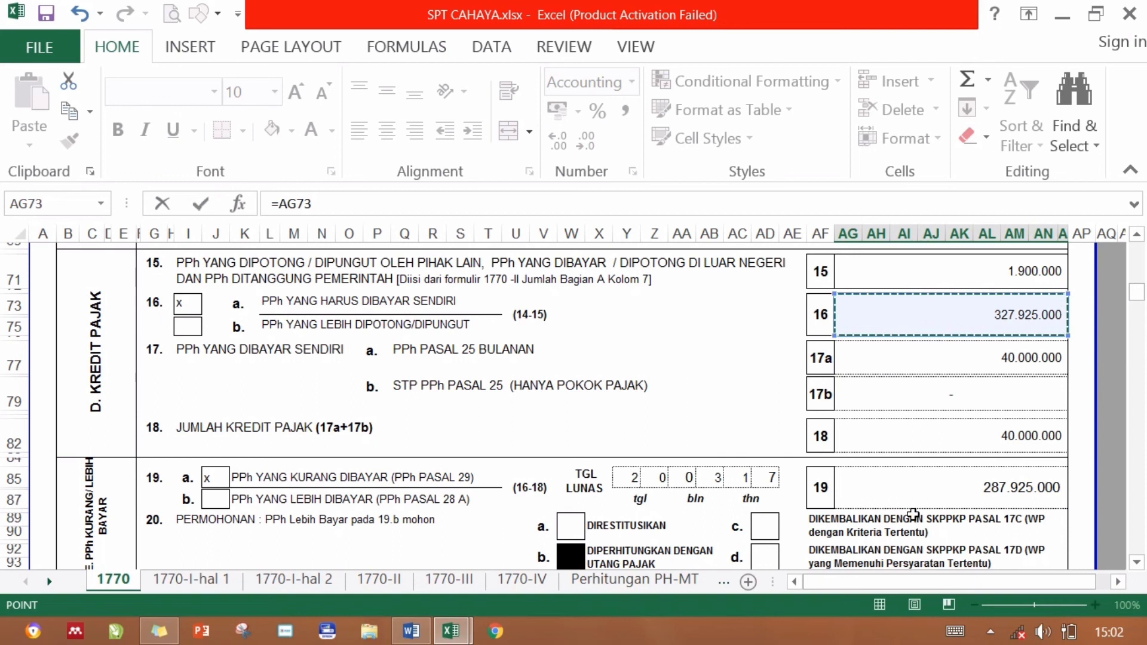
type("/12")
key("Return")
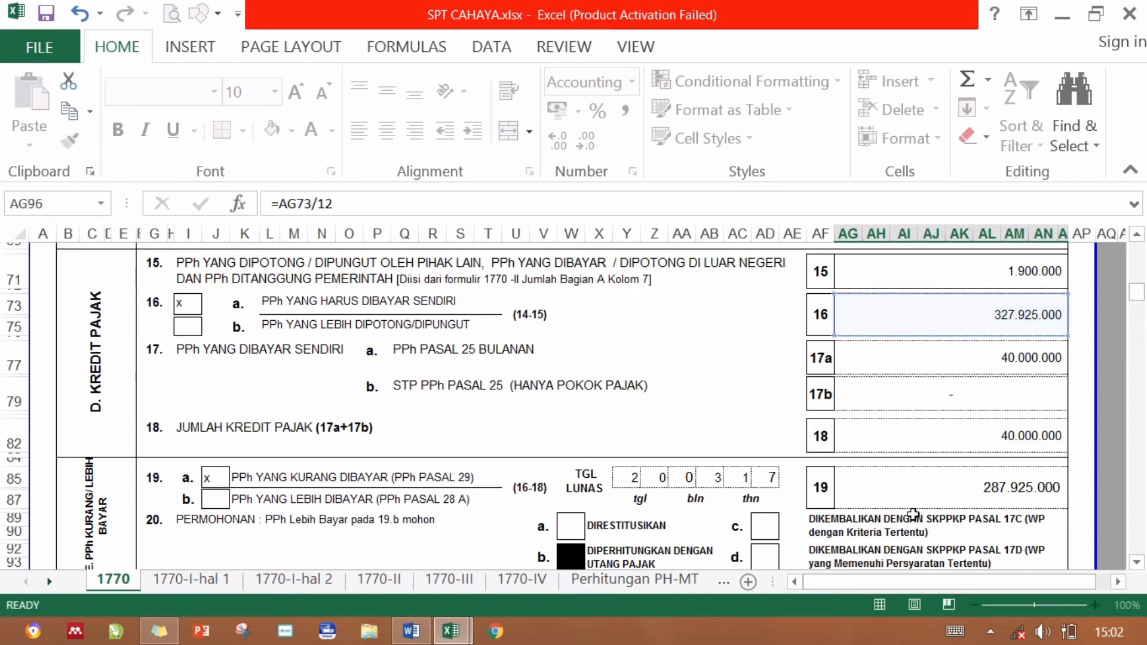
scroll(913, 514, "down", 1)
left_click(913, 515)
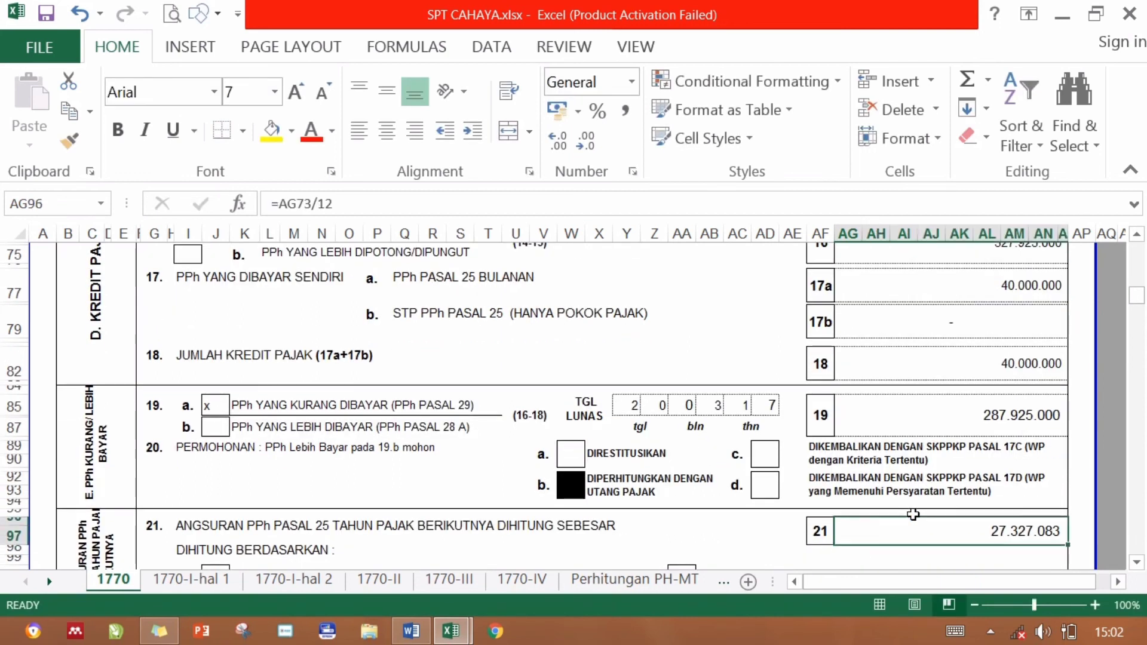
key("Return")
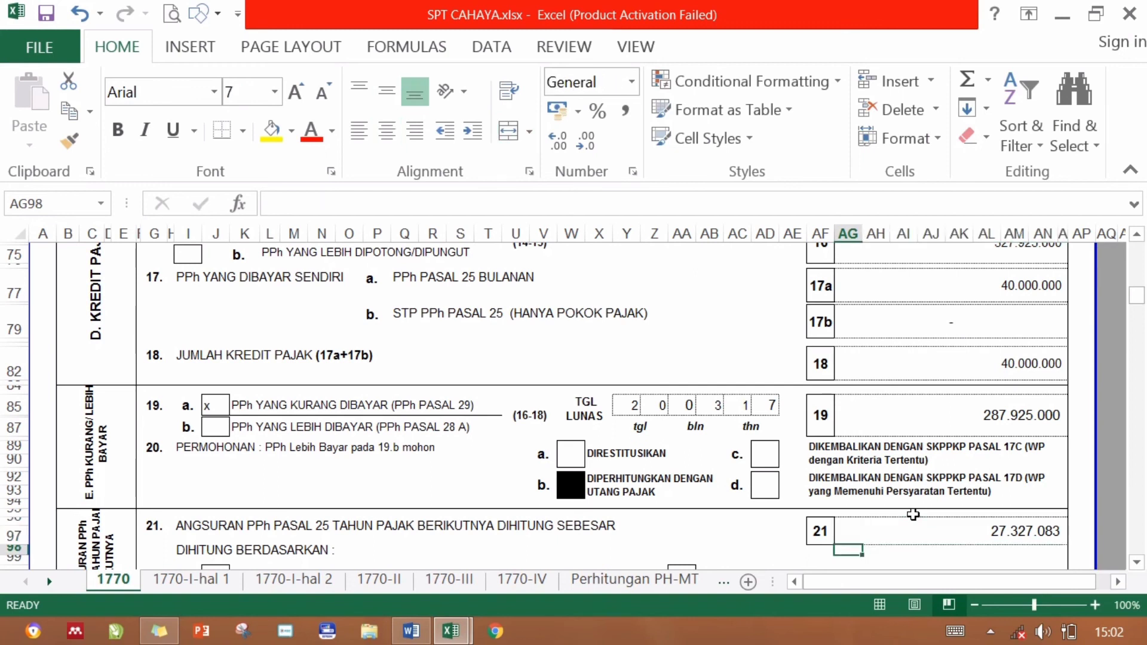
key("Return")
key("Return")
key("Return")
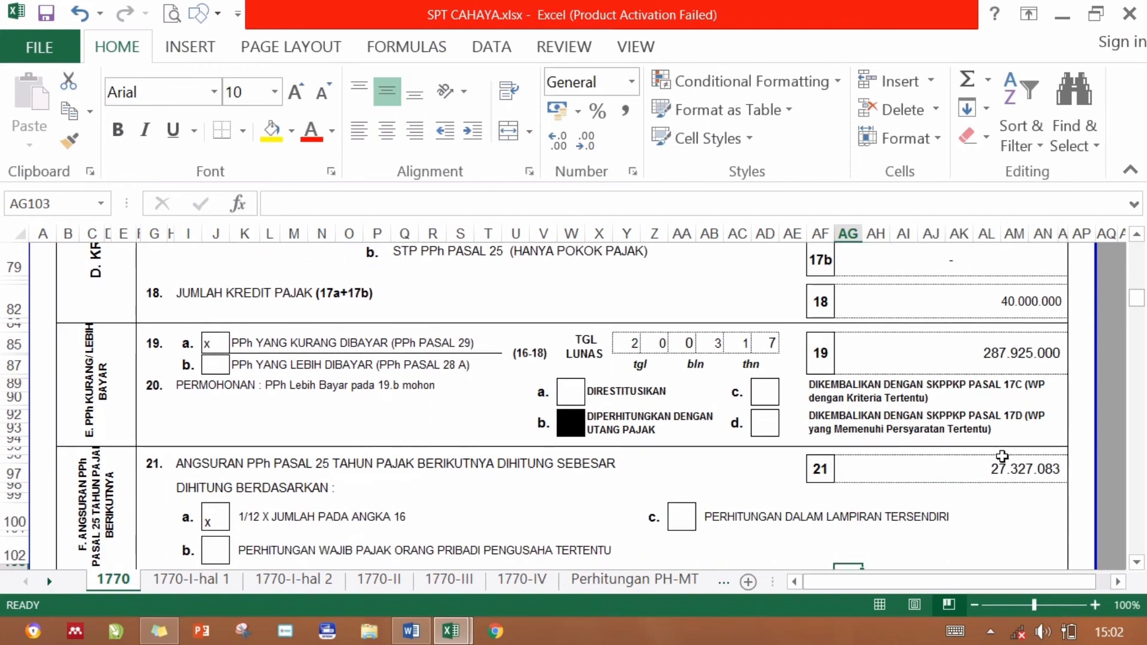
left_click(959, 466)
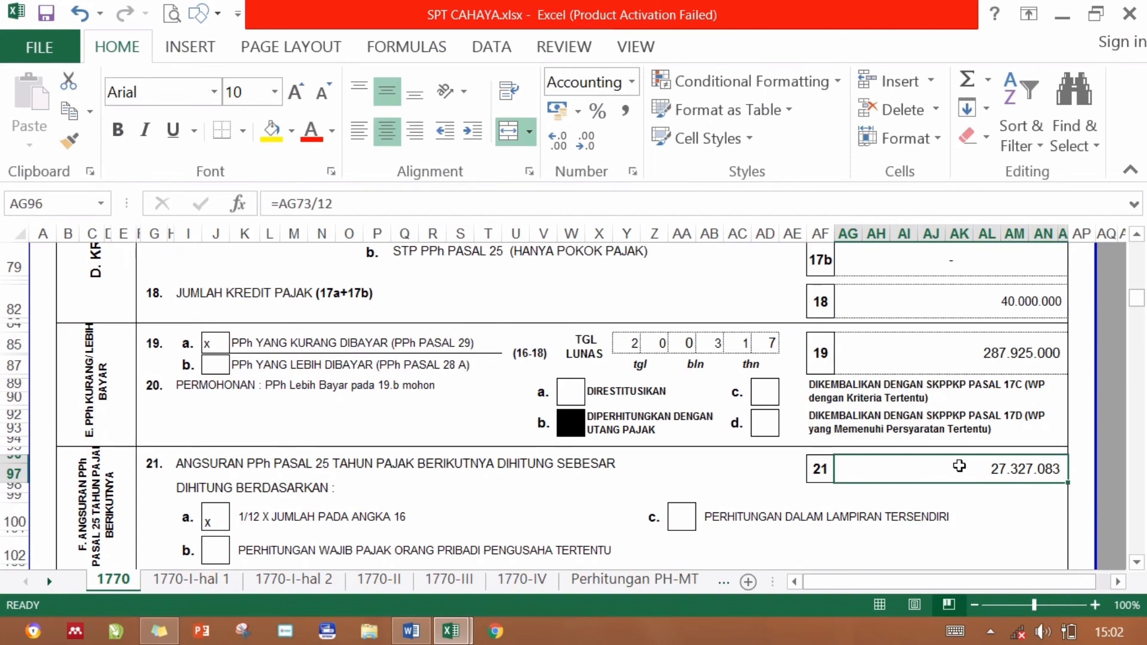
Review the G. Lampiran attachment list and the Pernyataan section at the end of the 1770 form.
left_click(1135, 563)
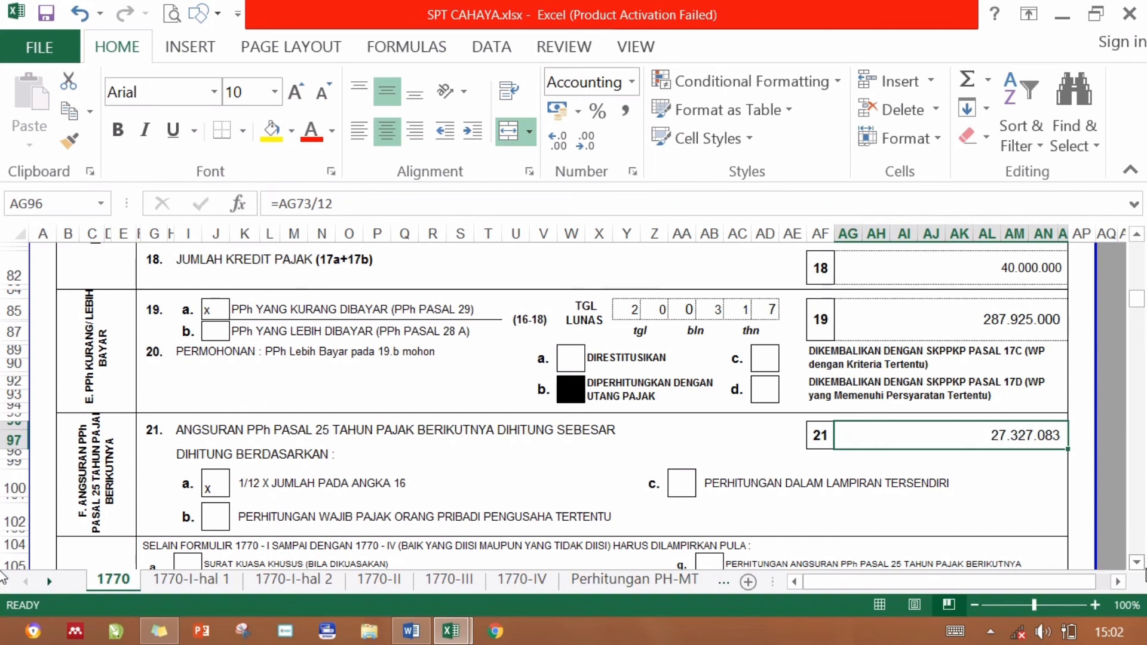
left_click(1141, 564)
left_click(1141, 564)
left_click(1141, 564)
left_click(1141, 564)
left_click(1141, 564)
left_click(1137, 562)
left_click(1137, 562)
left_click(1137, 562)
left_click(1137, 562)
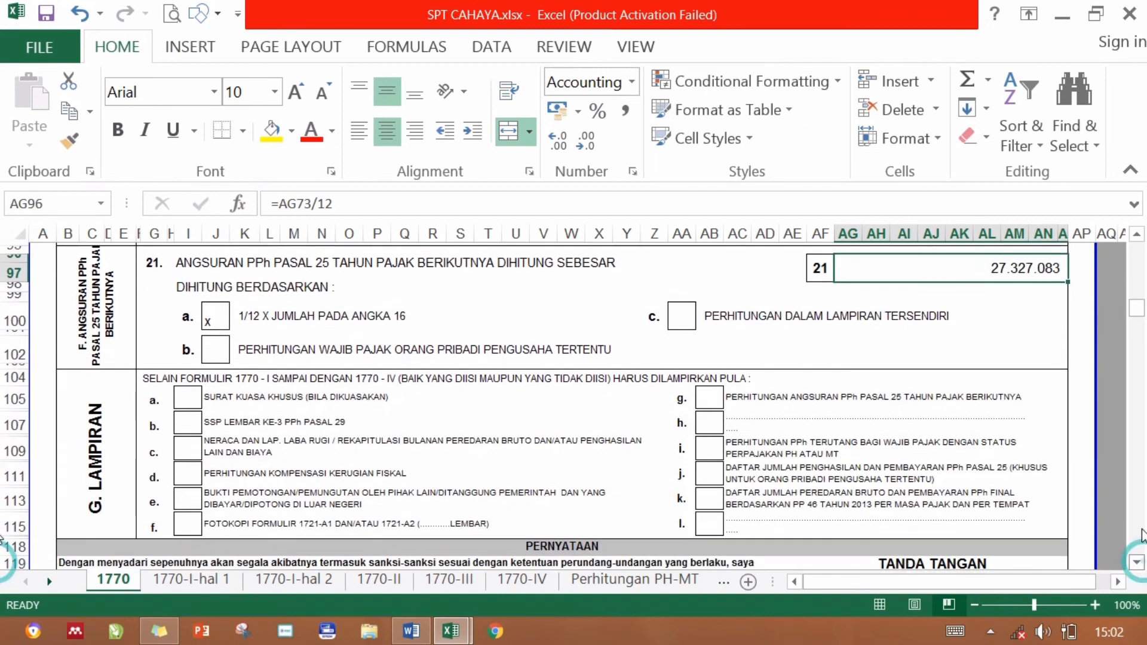
left_click(1138, 531)
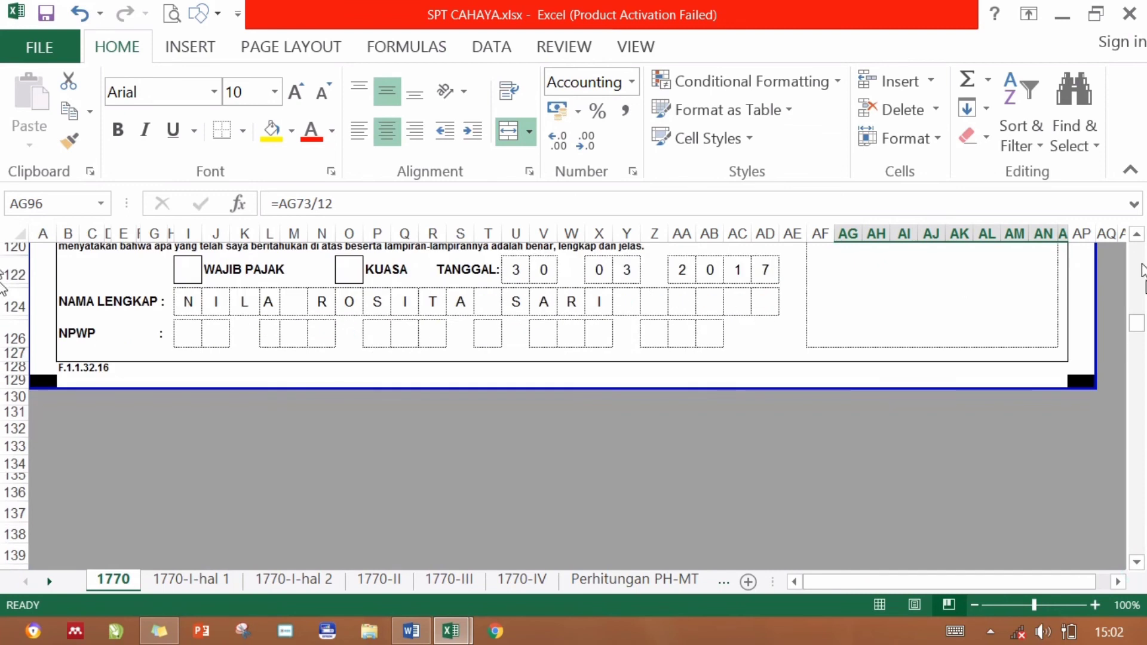
left_click(1137, 235)
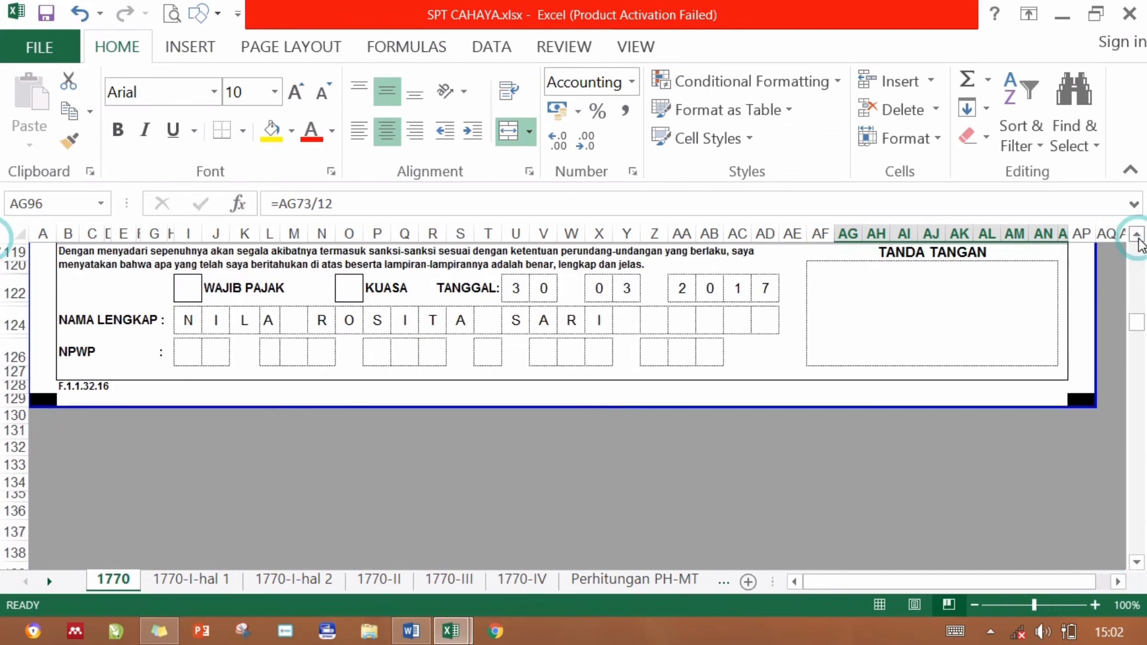
left_click(1138, 235)
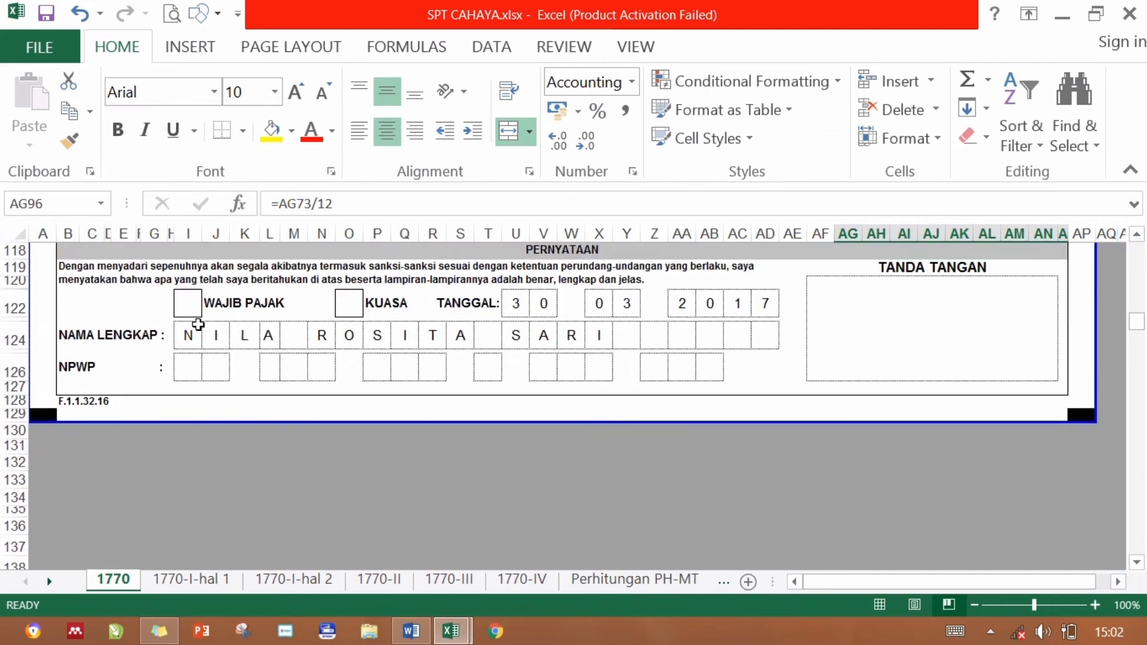
Check the letters entered in the Nama Lengkap boxes of the Pernyataan section.
left_click(185, 341)
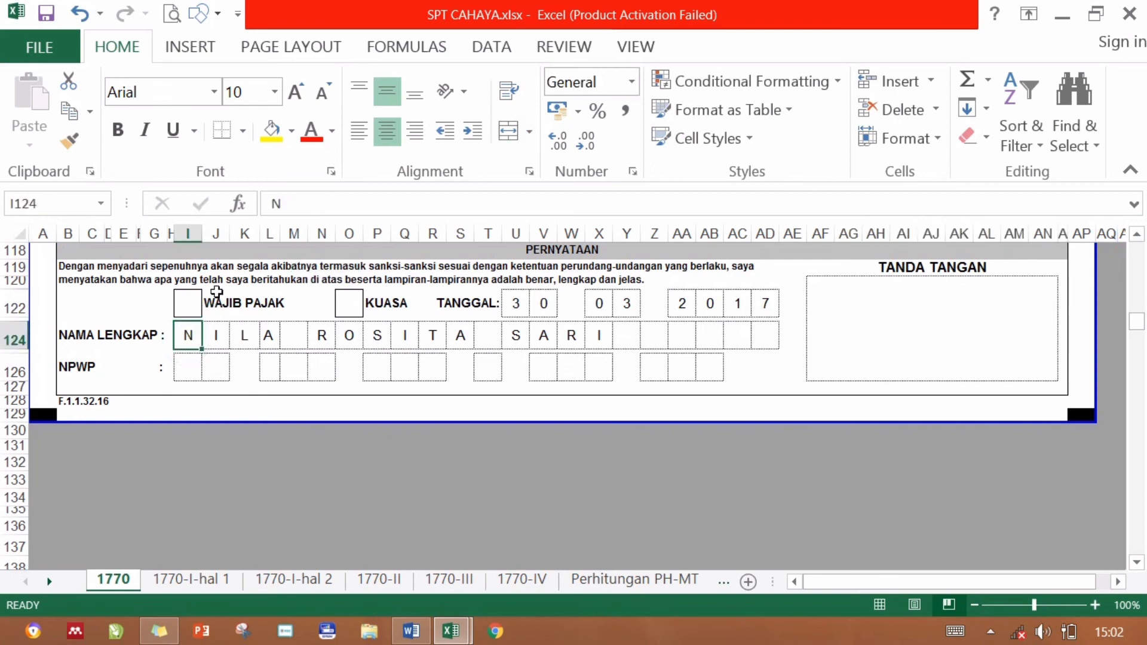
left_click(267, 340)
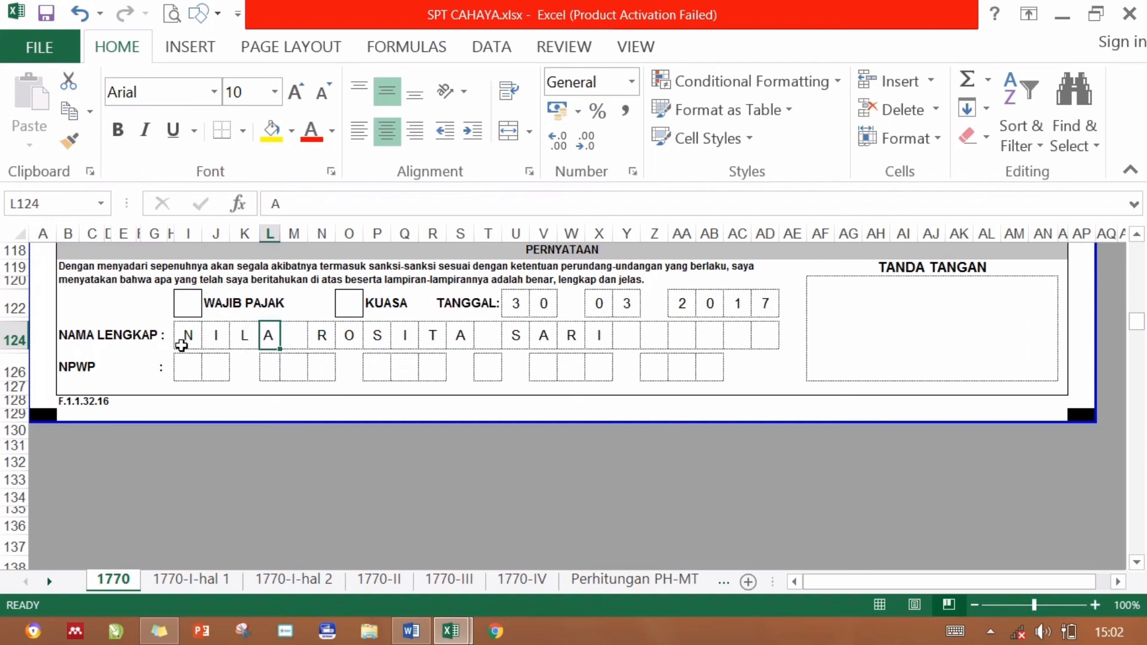
left_click(181, 339)
left_click(221, 339)
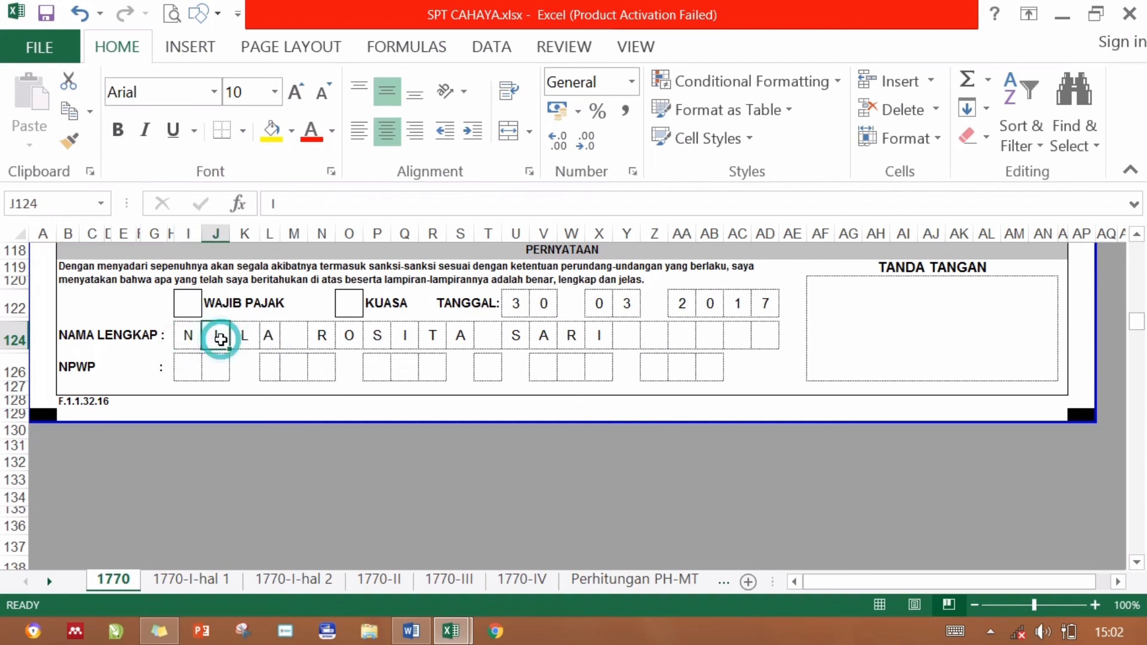
left_click(245, 338)
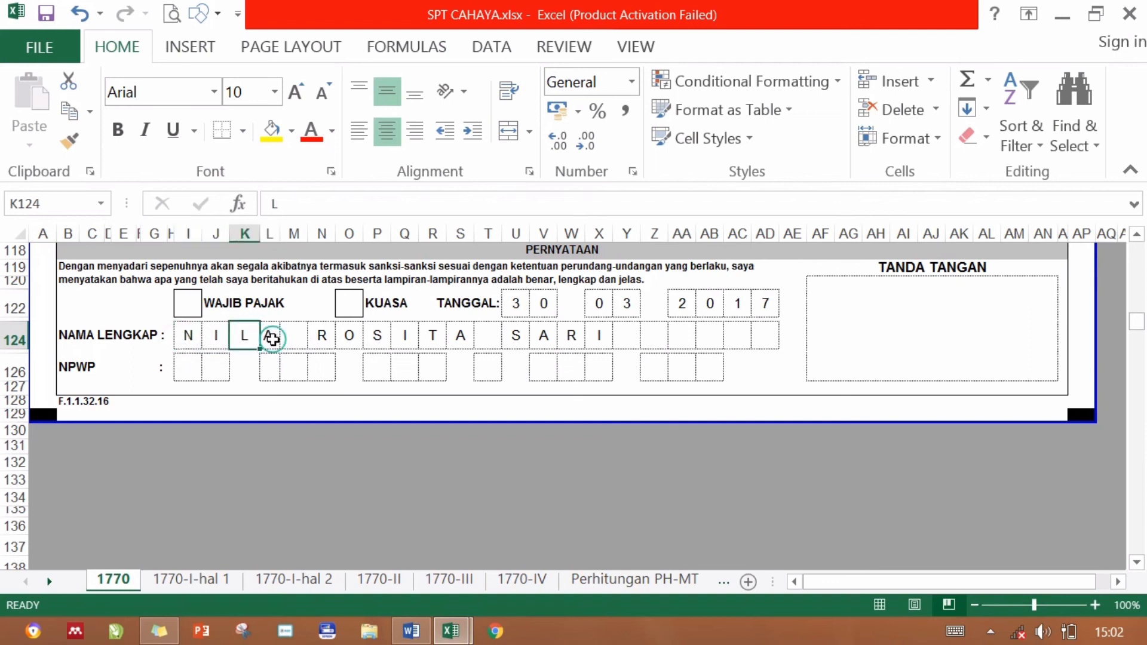
left_click(270, 338)
left_click(345, 339)
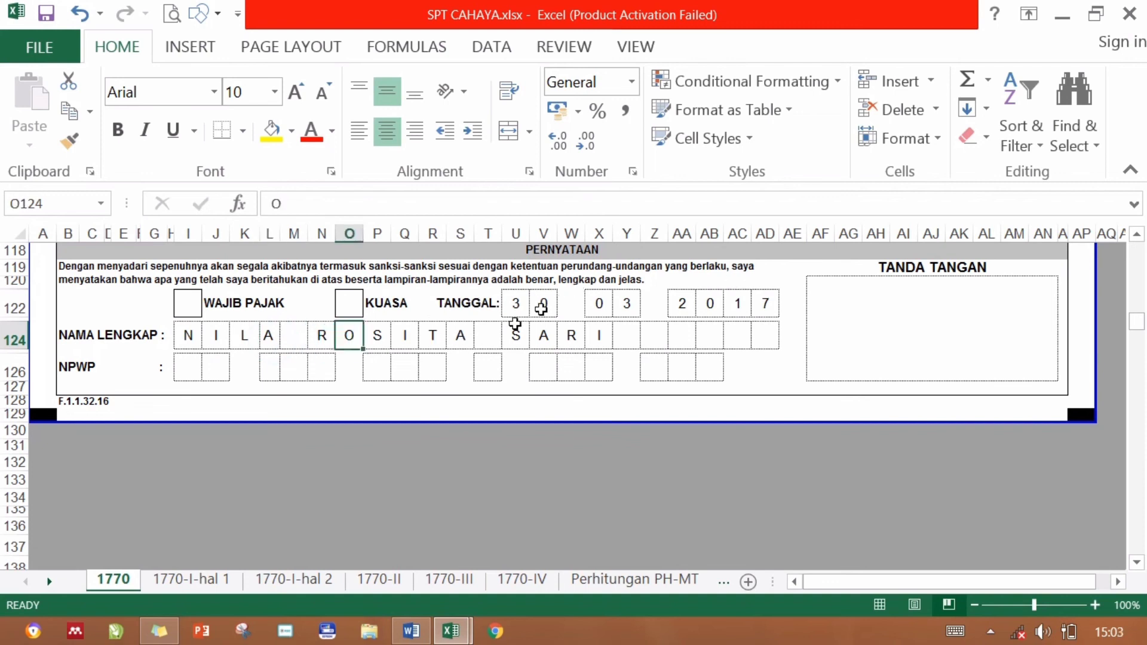
Check the tax return reporting date in item 4 of Diminta in the Word exercise document and return to SPT CAHAYA.
left_click(412, 630)
left_click(659, 534)
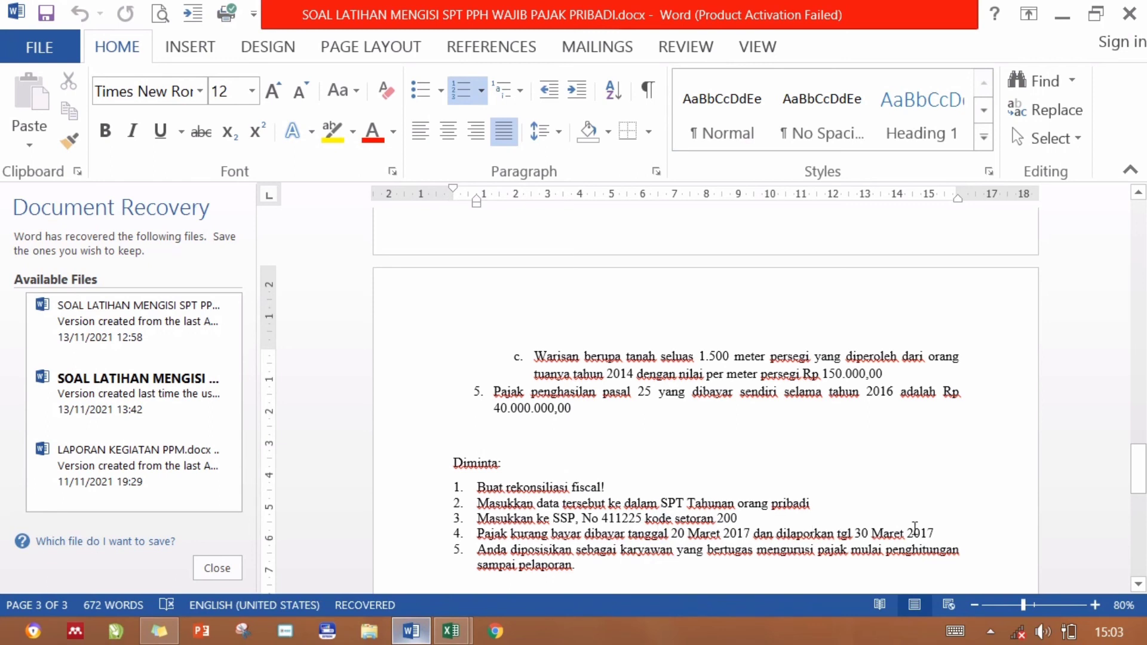
left_click_drag(937, 530, 790, 532)
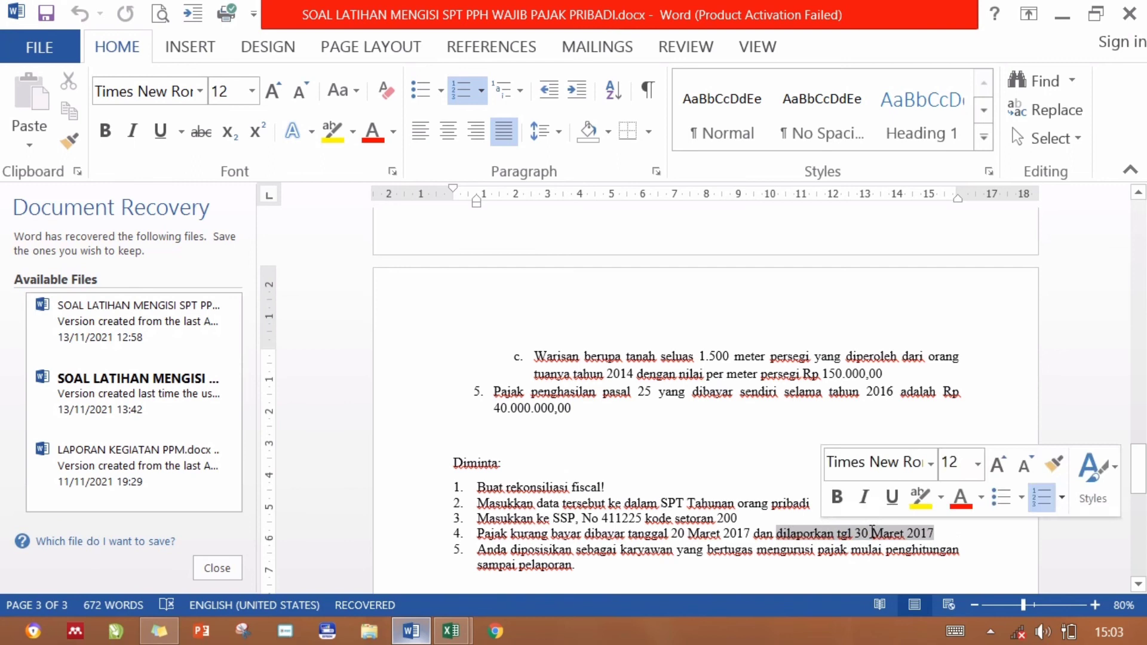
left_click(905, 526)
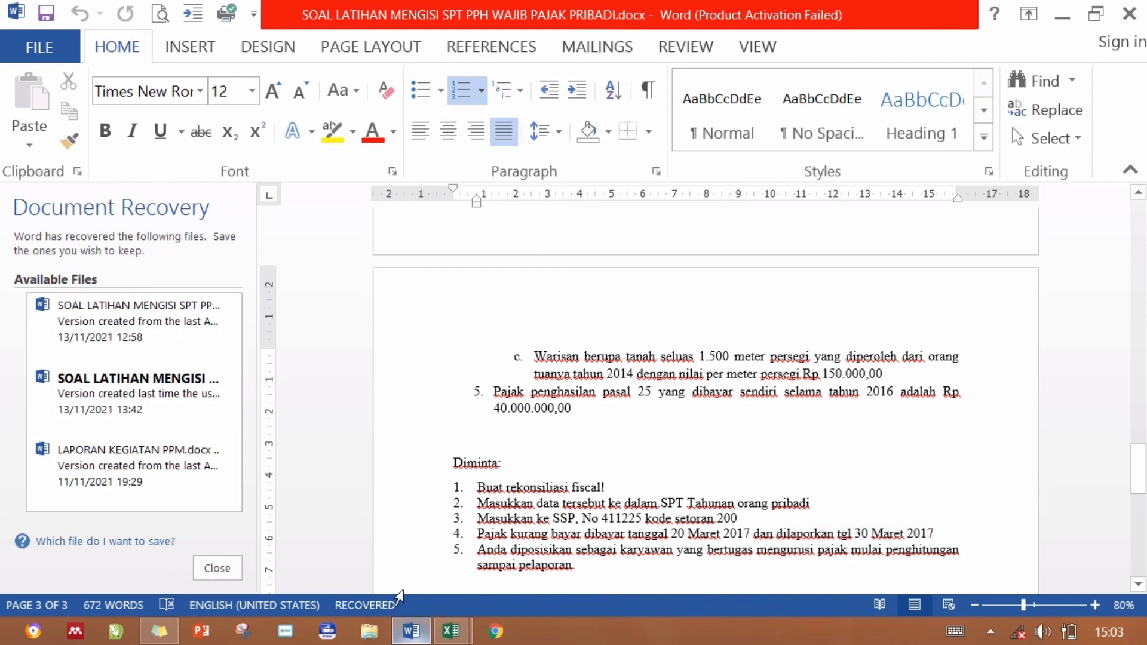
left_click(451, 631)
left_click(422, 528)
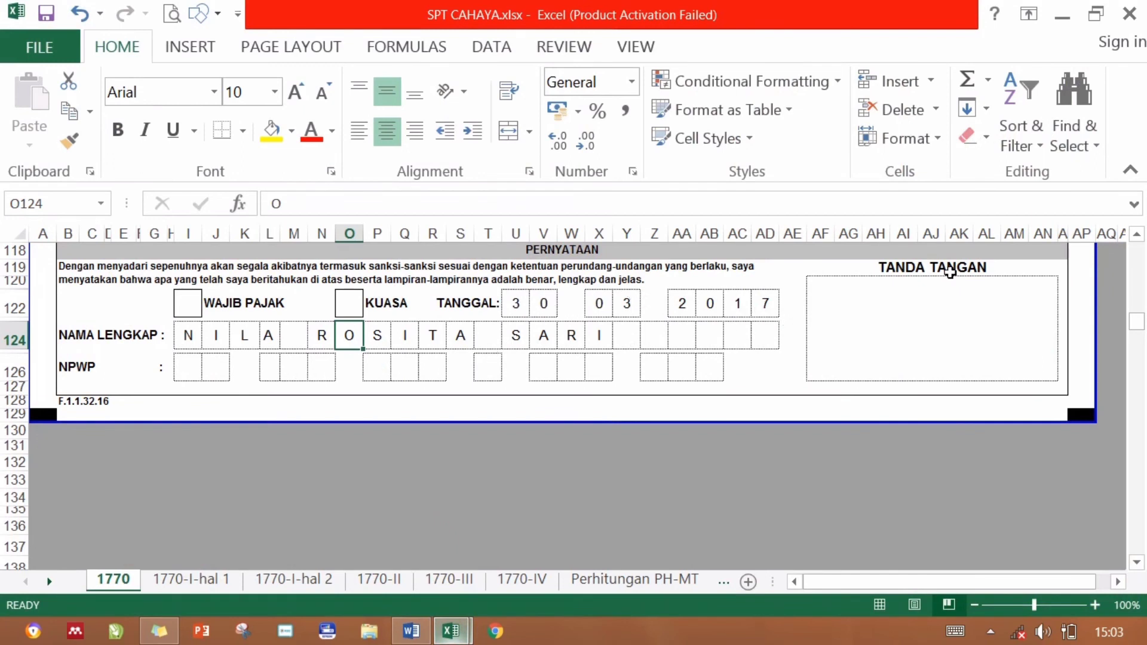
Check the Tanda Tangan box of the Pernyataan section and go back to the title of the 1770 form.
left_click(909, 338)
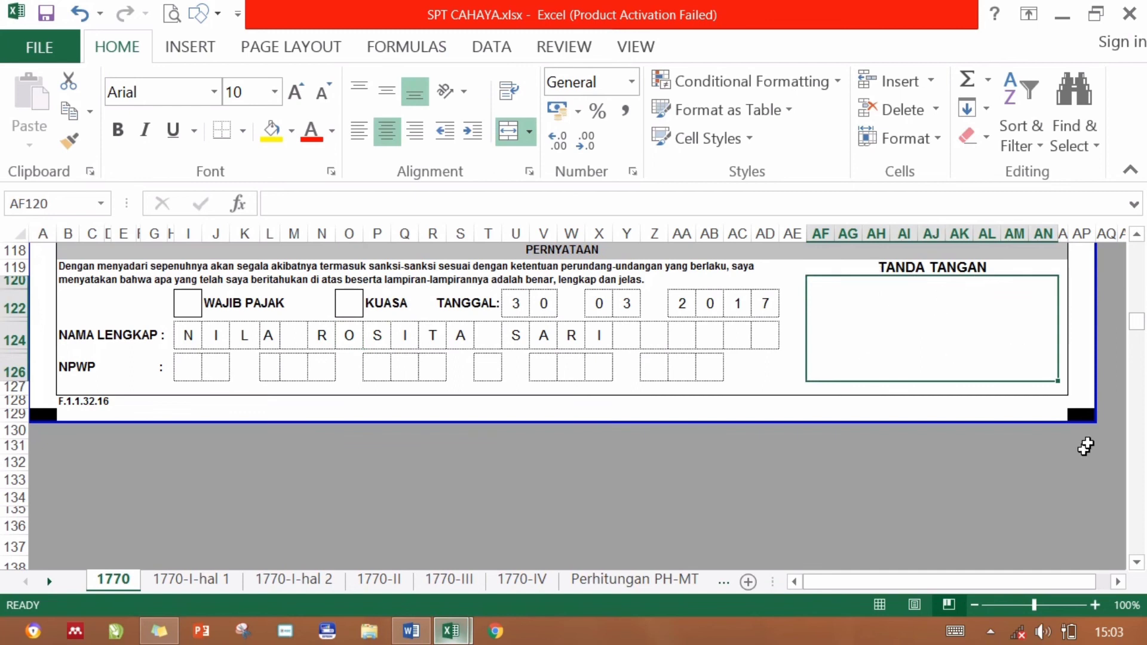
left_click_drag(1137, 324, 1137, 251)
left_click(544, 280)
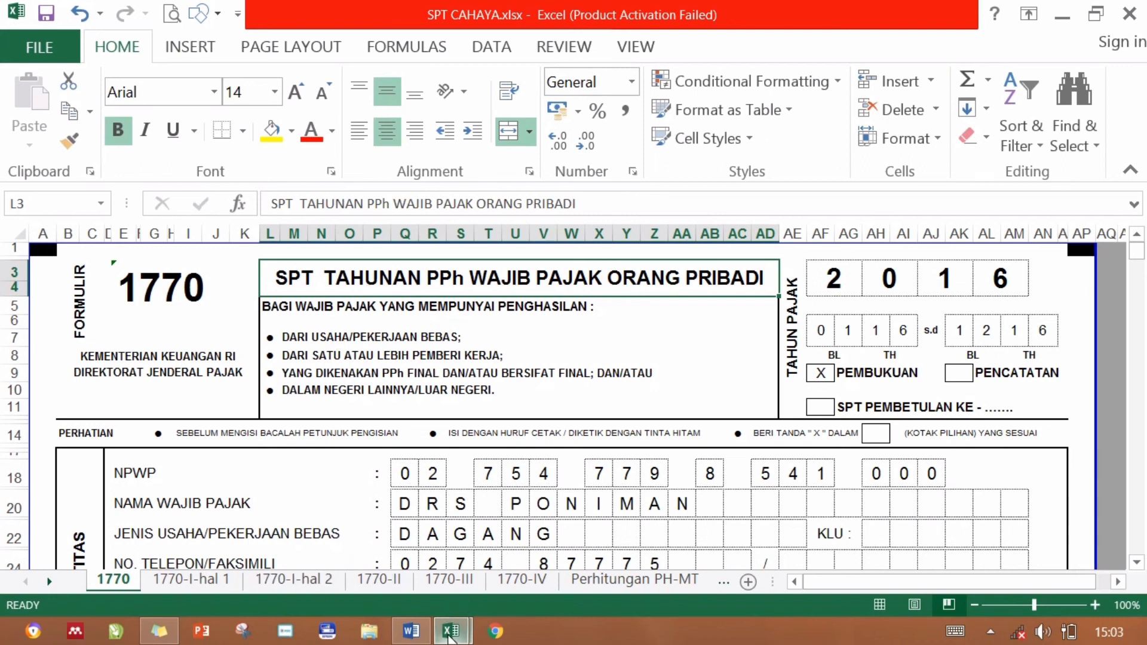
Review the fiscal reconciliation on the RF sheet and the underpaid tax calculation on the PPh Terutang sheet of LKPD CAHAY.
mouse_move(449, 635)
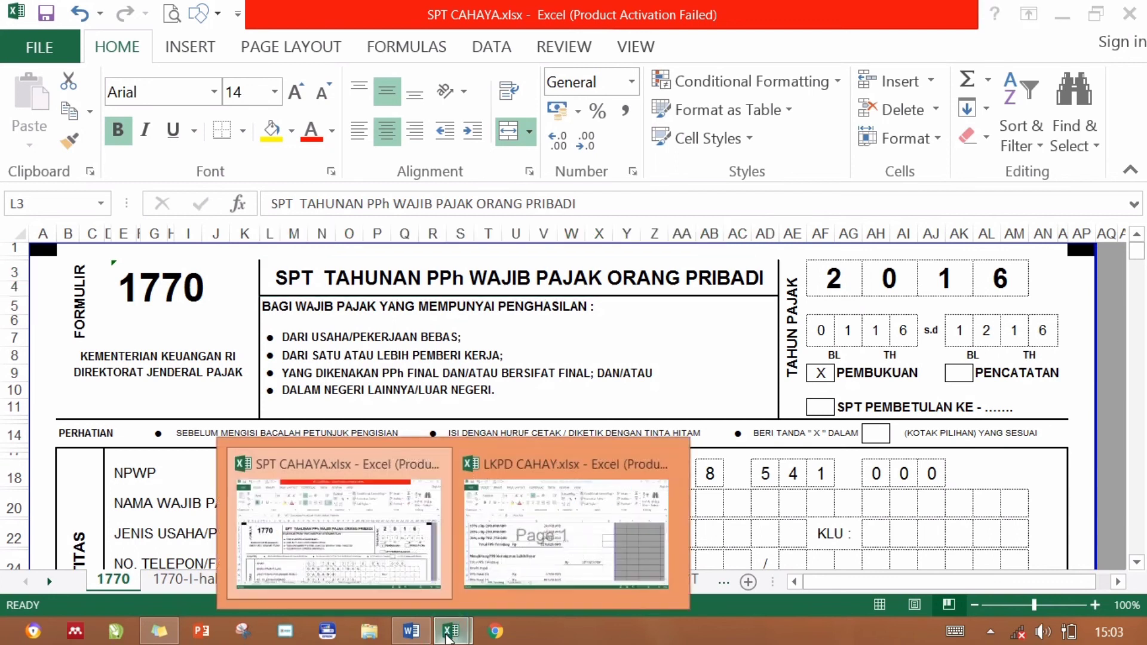
left_click(497, 534)
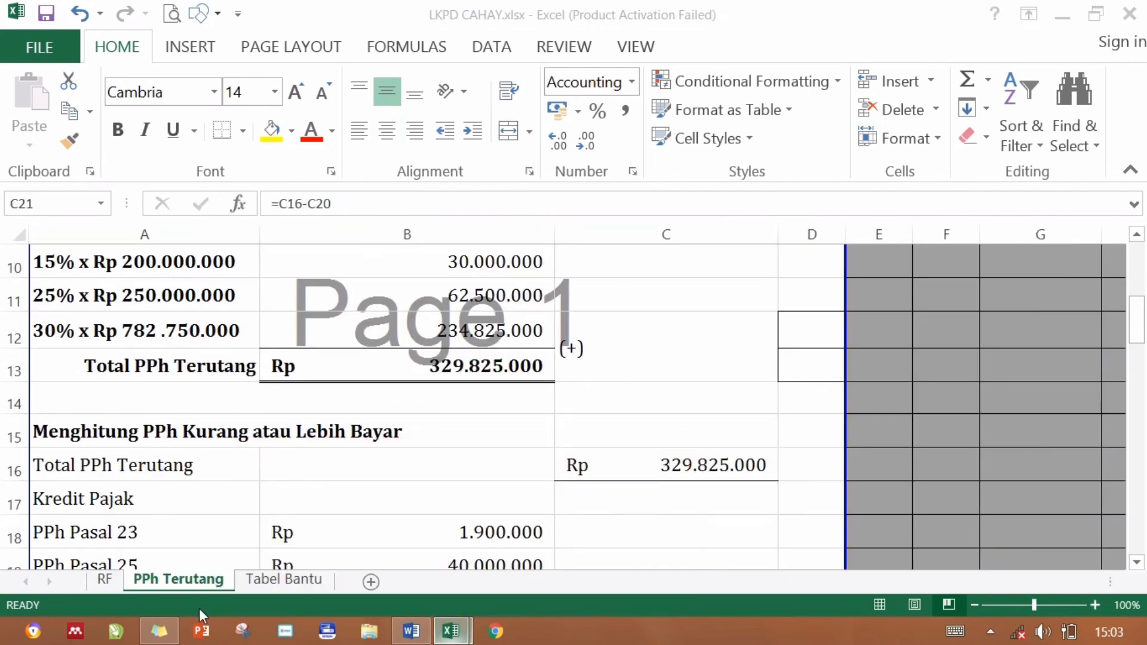
left_click(108, 583)
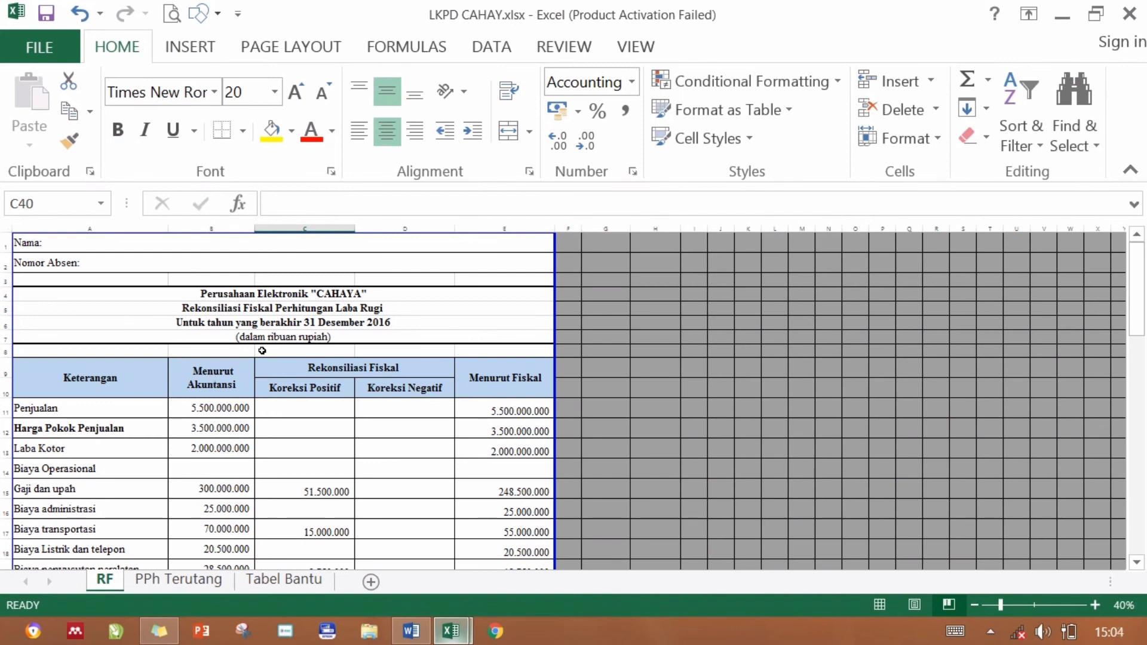
left_click_drag(1136, 272, 1138, 302)
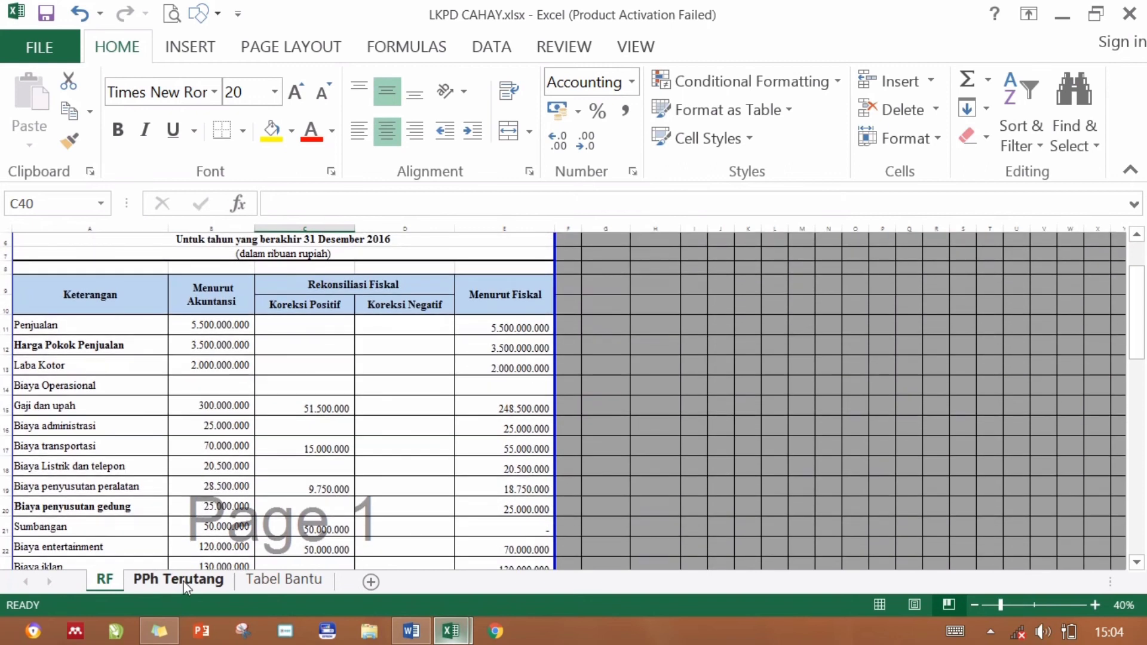
left_click(158, 577)
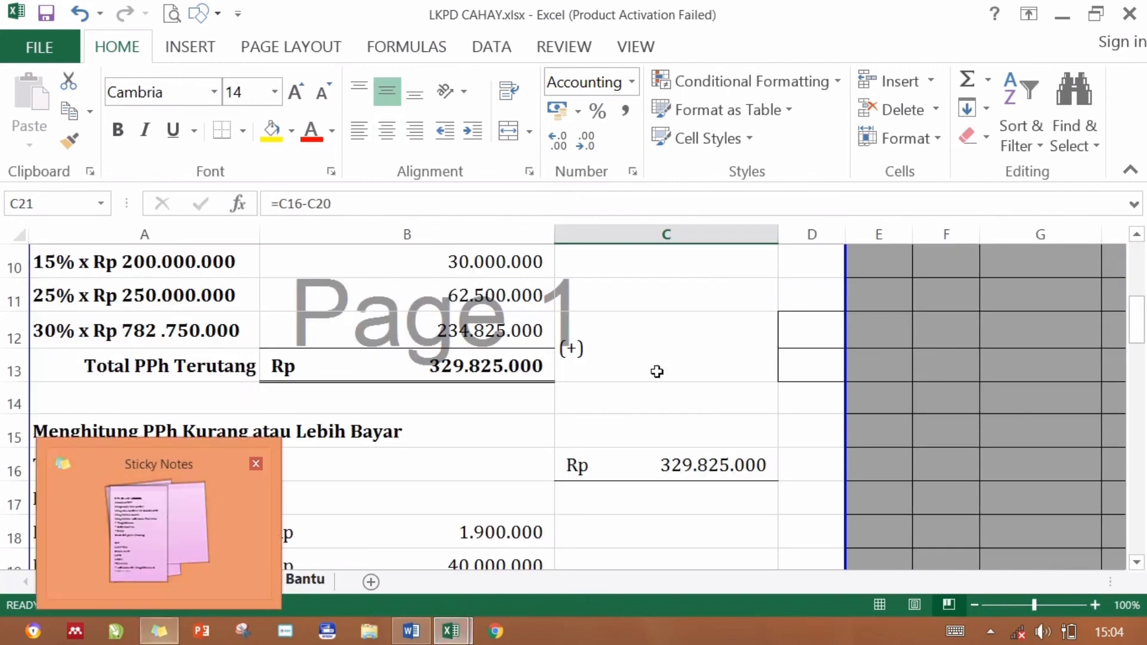
scroll(683, 440, "down", 1)
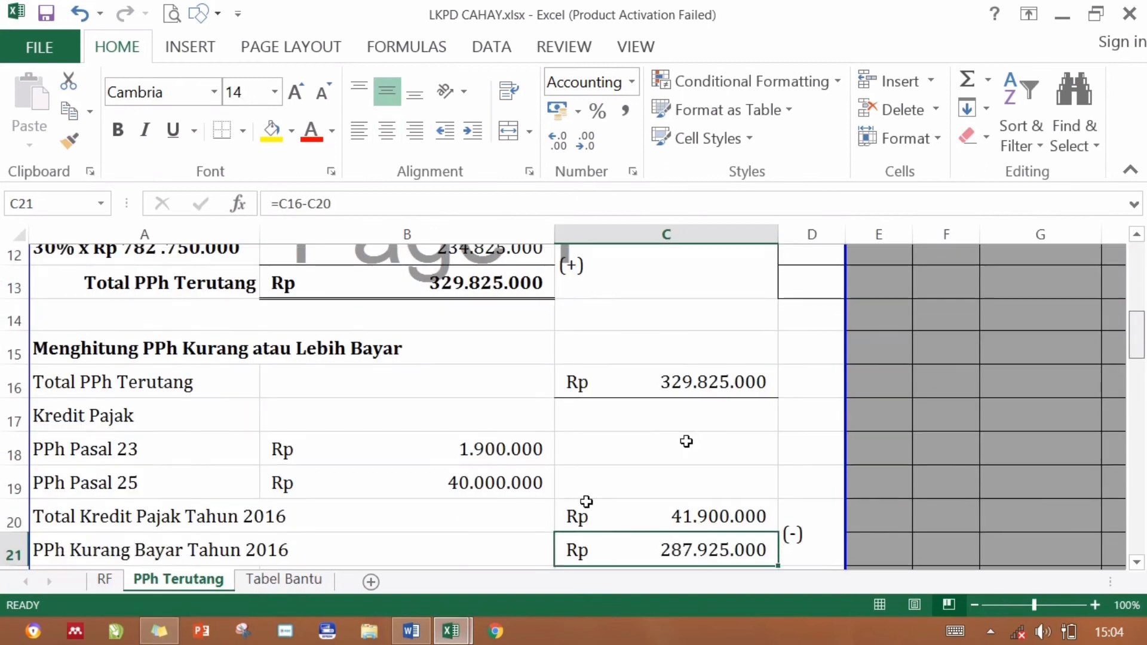
Switch back to SPT CAHAYA and review the form number and title in the 1770 header.
mouse_move(452, 631)
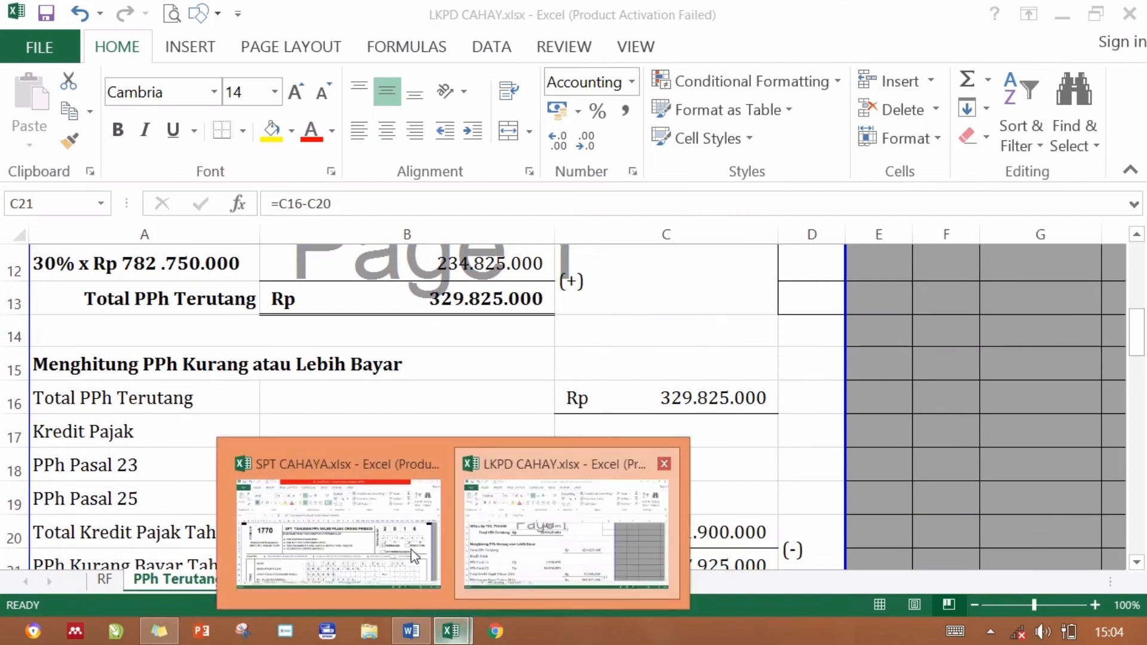
left_click(394, 533)
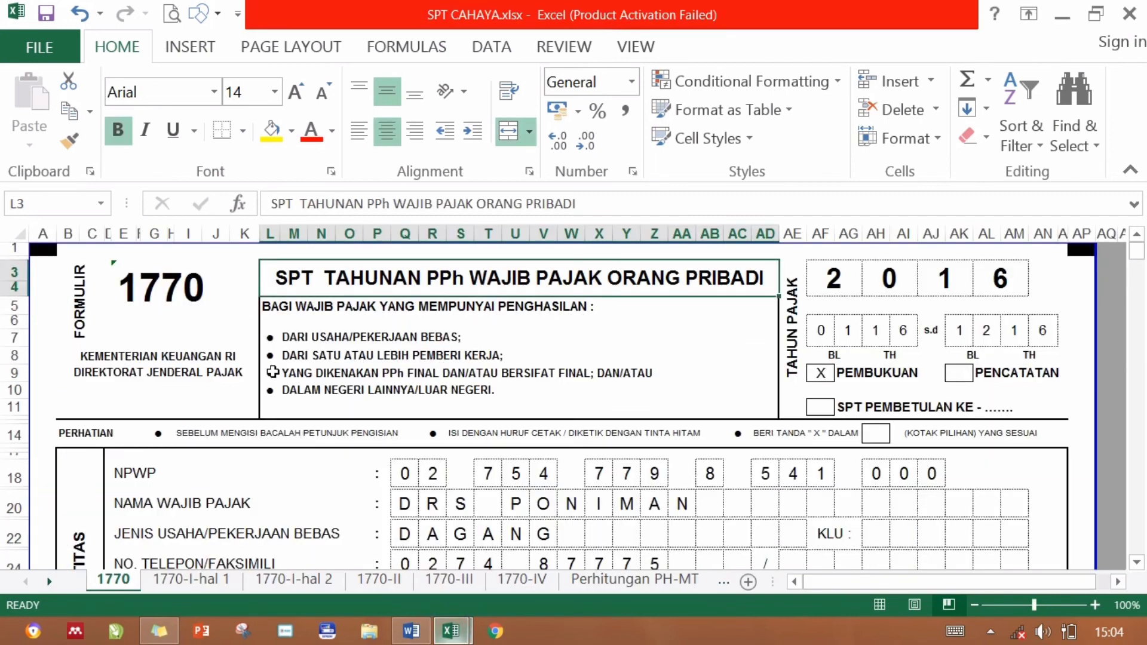
left_click(216, 320)
left_click(174, 287)
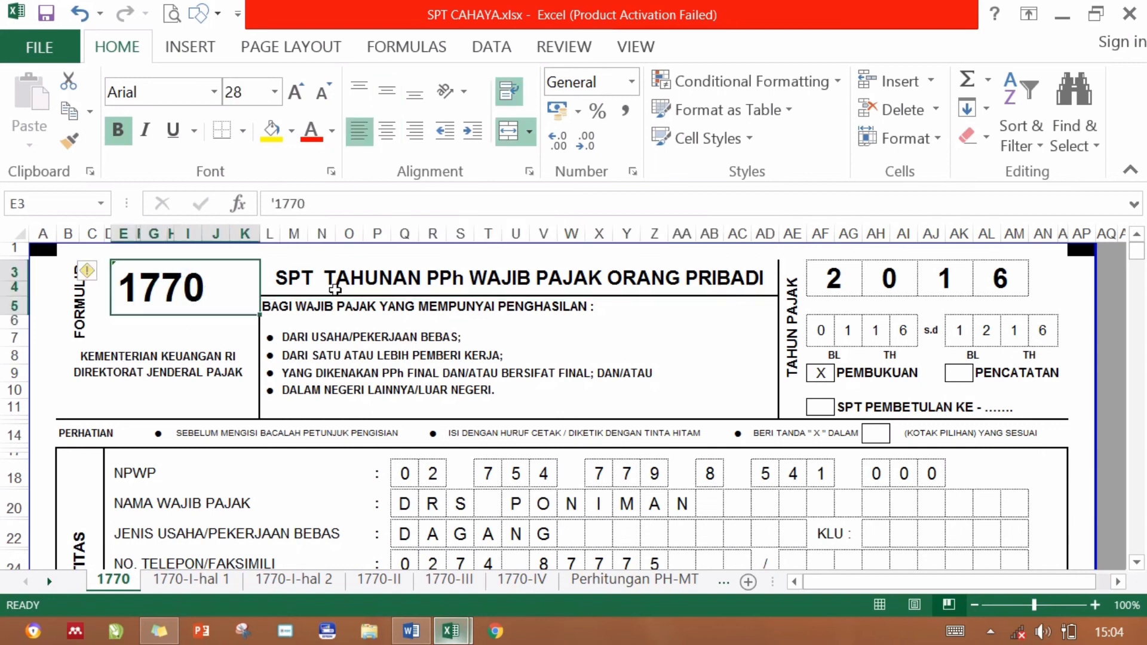
left_click(359, 309)
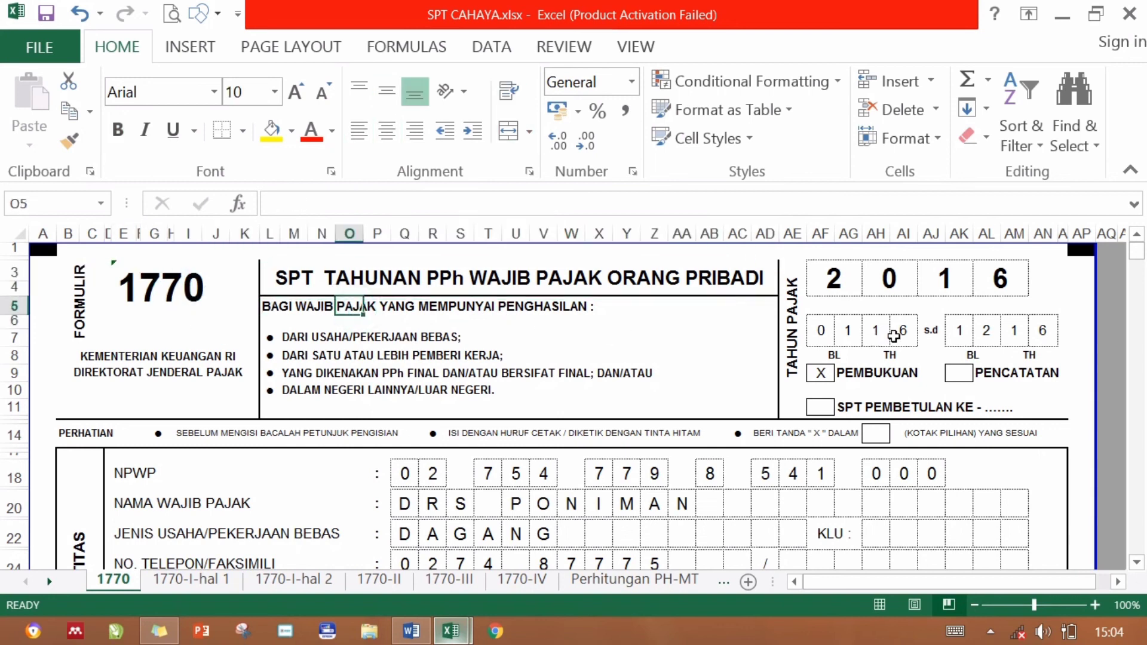